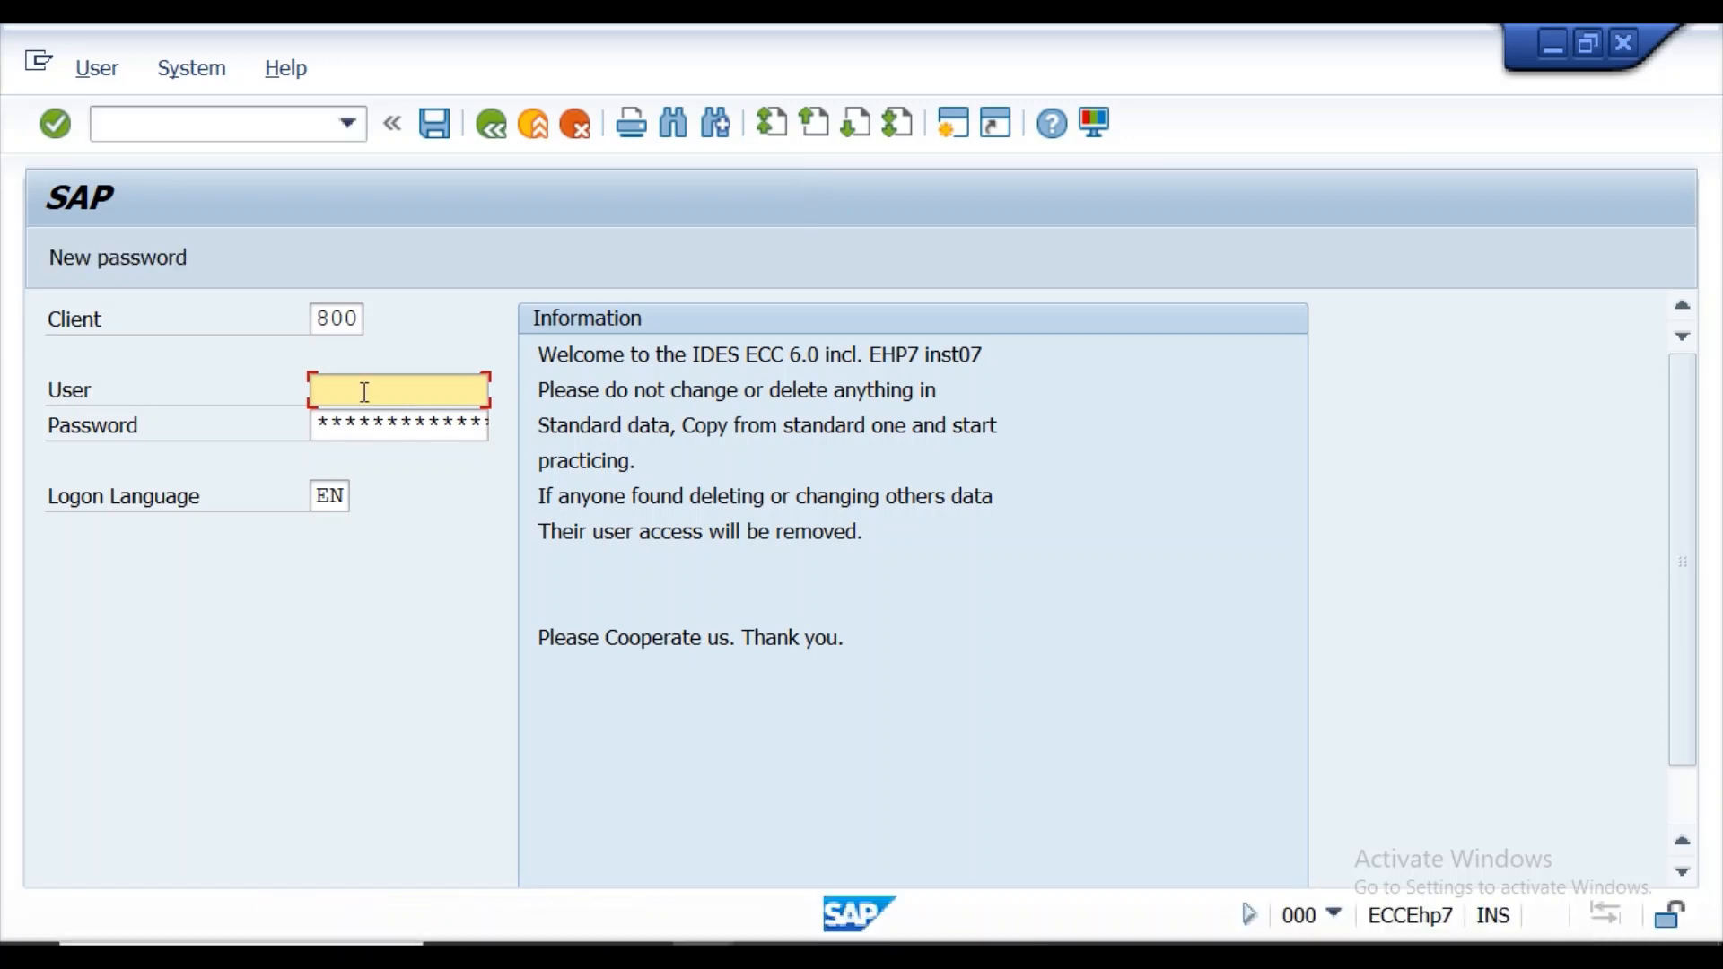
Log on to client 800 in English with the user name and account password.
left_click(362, 390)
left_click(381, 431)
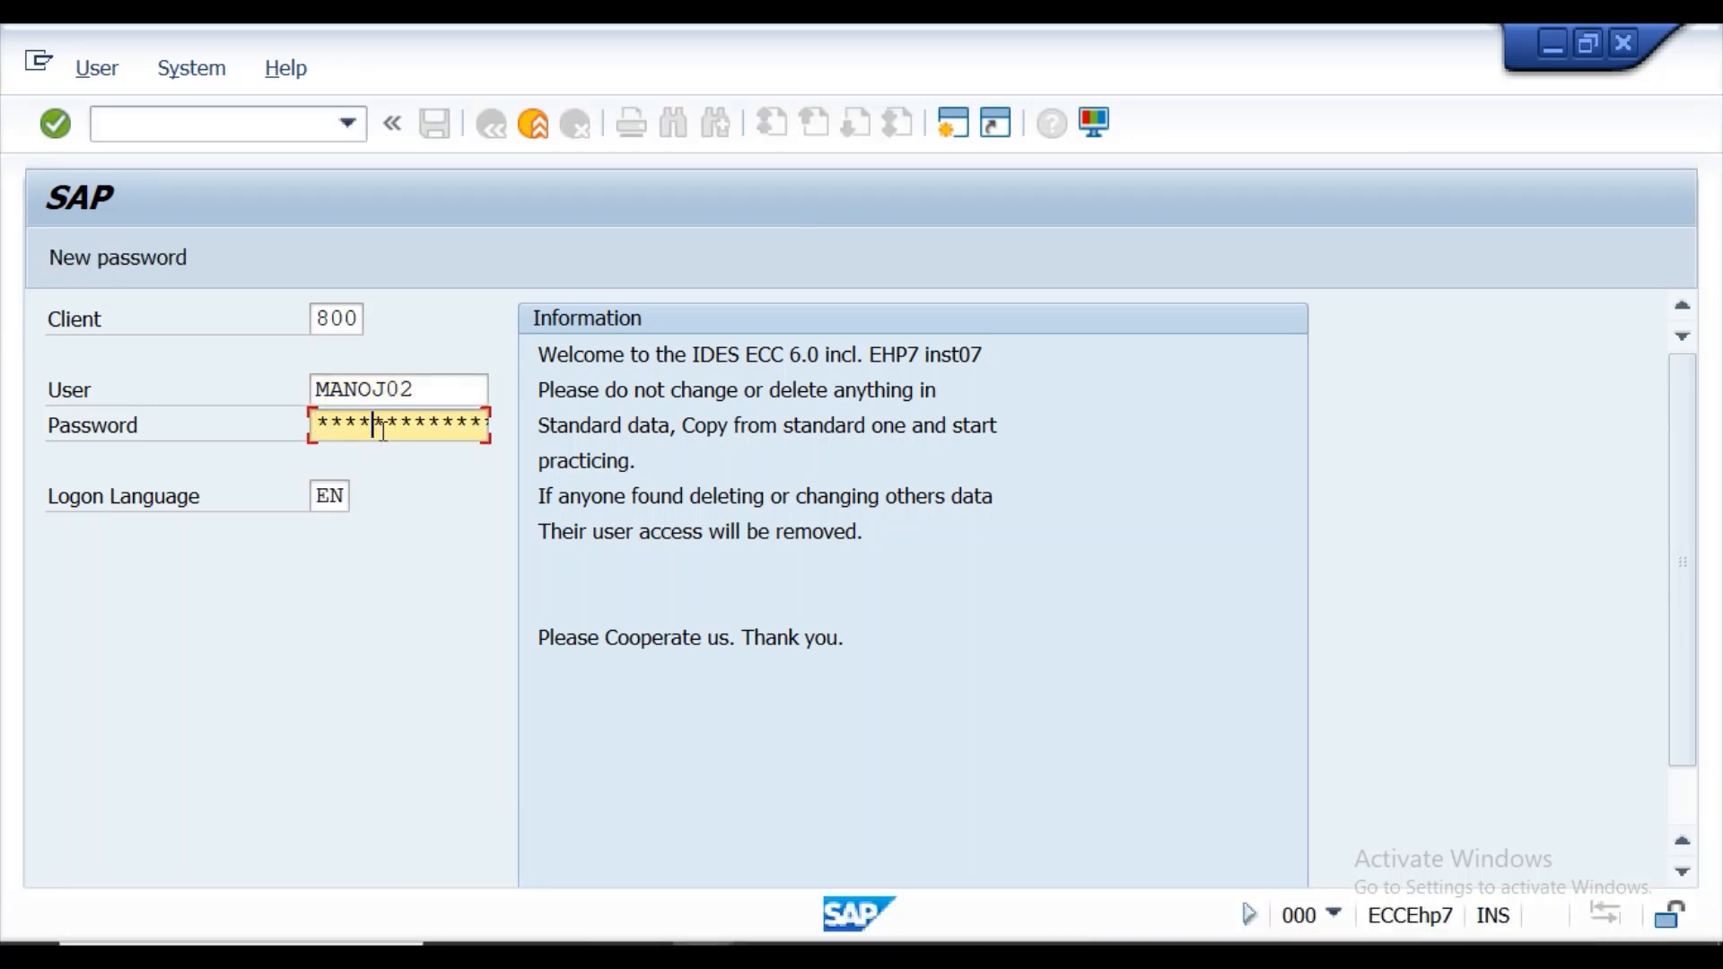
key("Return")
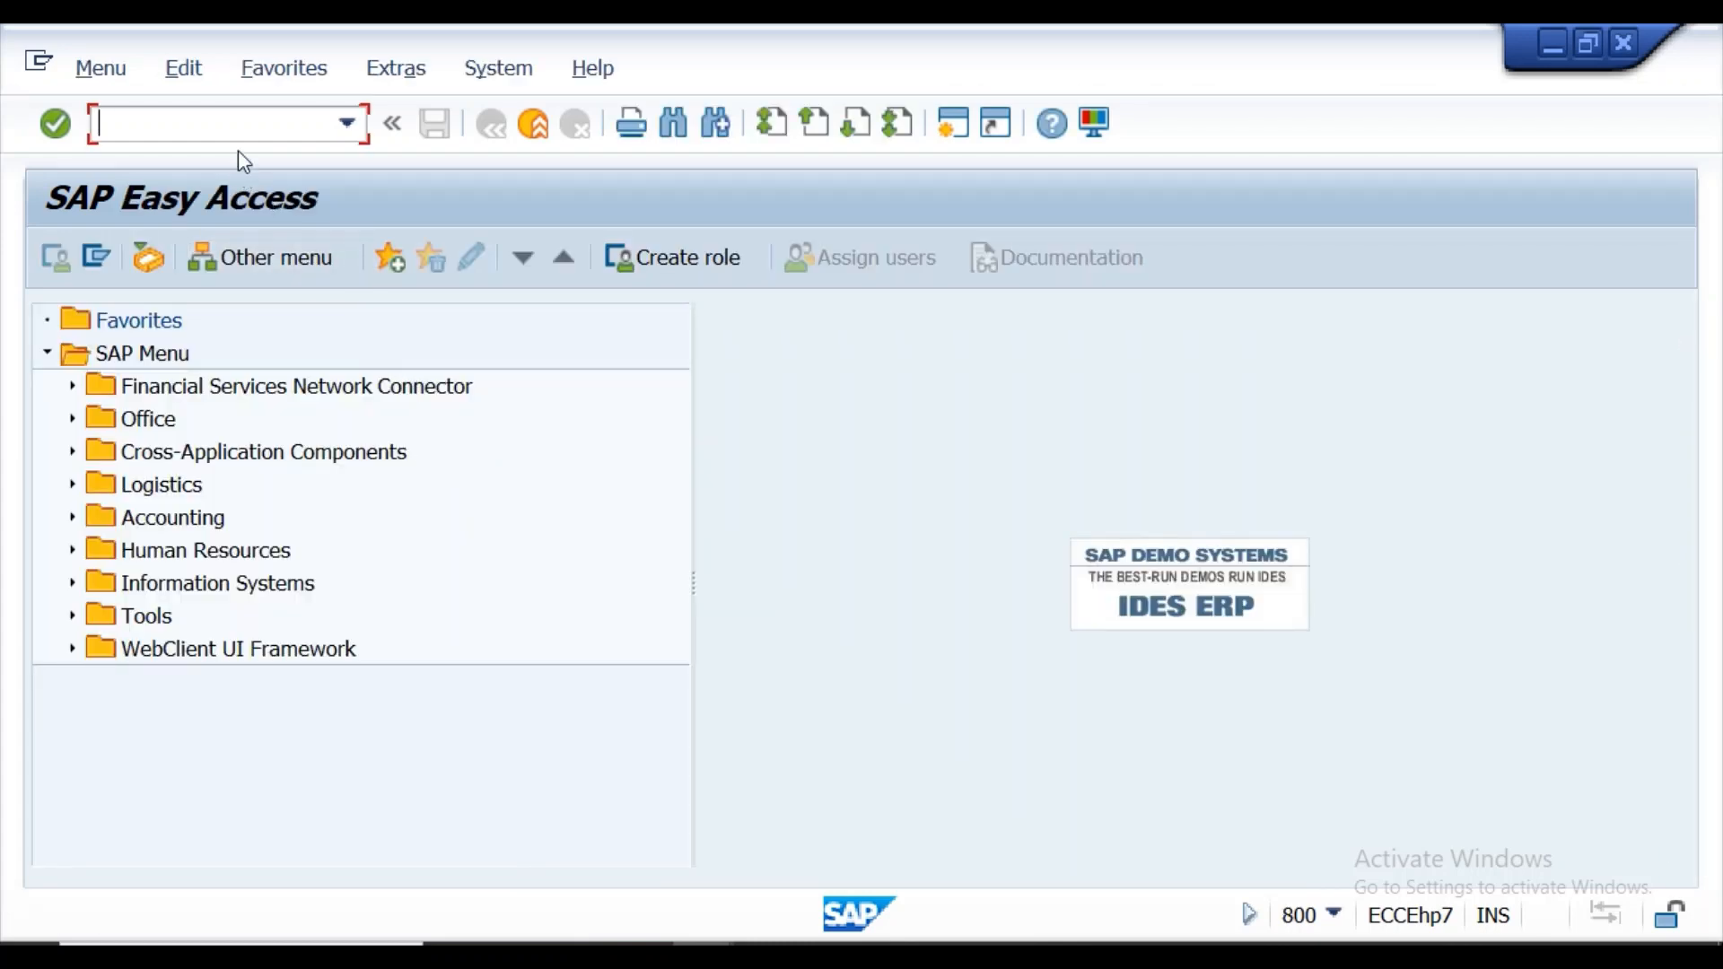
Start a new standard purchase order, assign vendor VEN1 and expand the order header.
type("me21n")
key("Return")
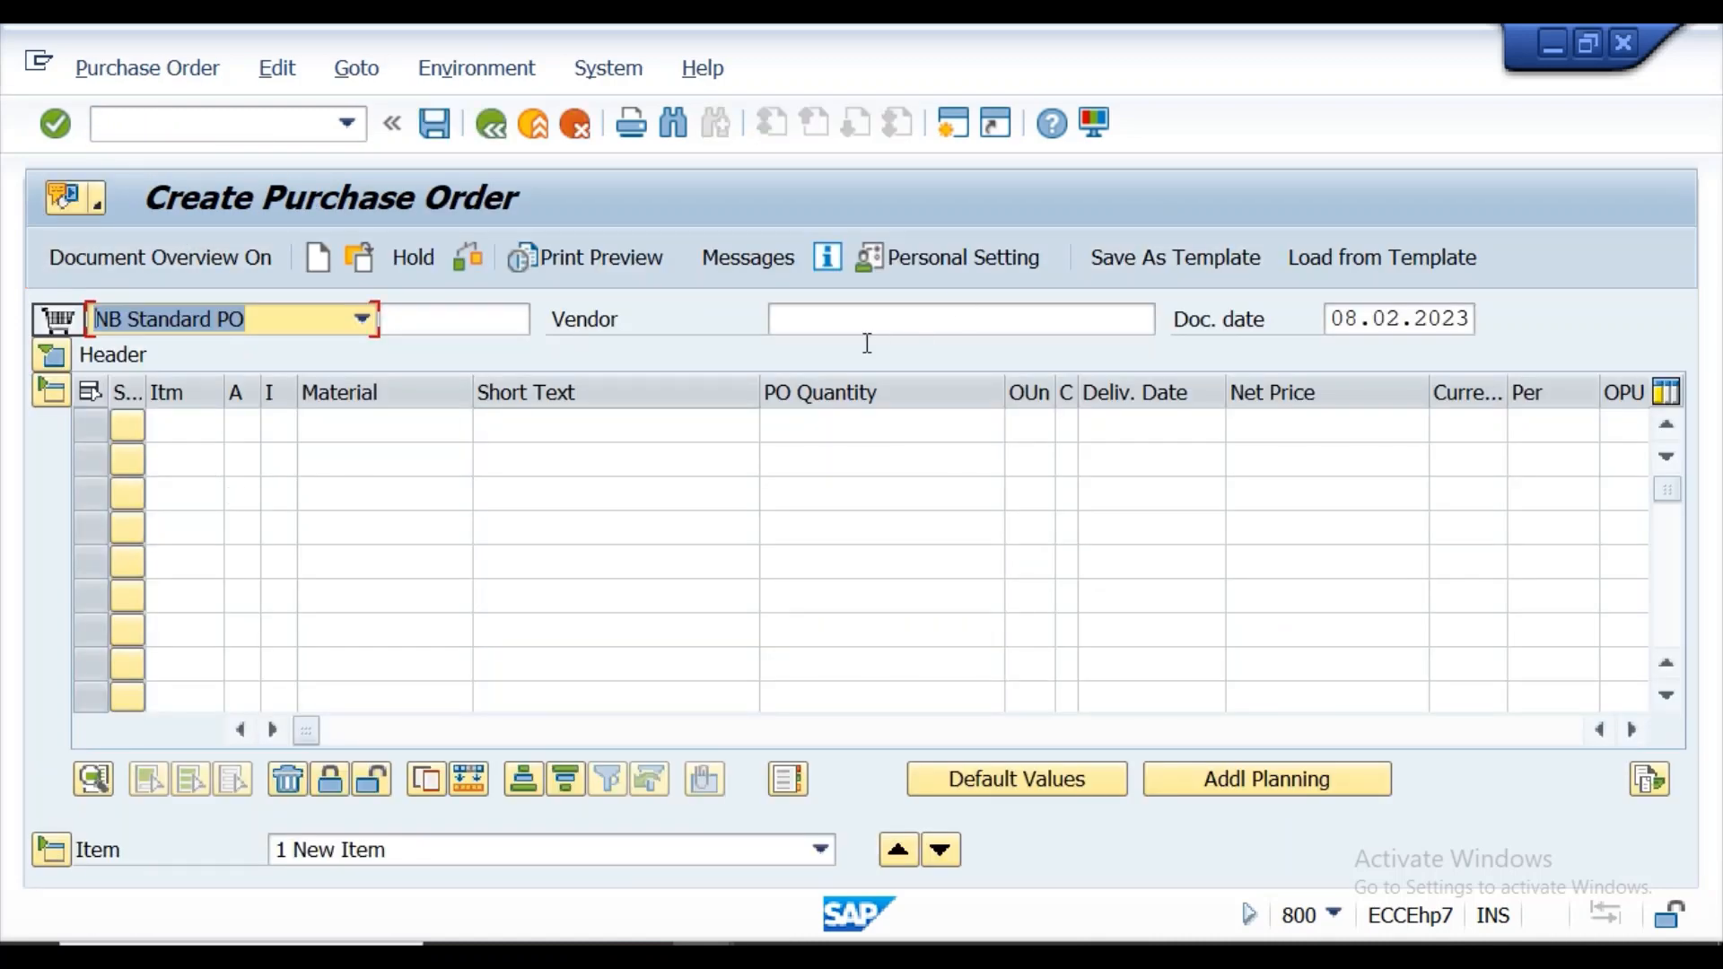
left_click(861, 318)
left_click(862, 316)
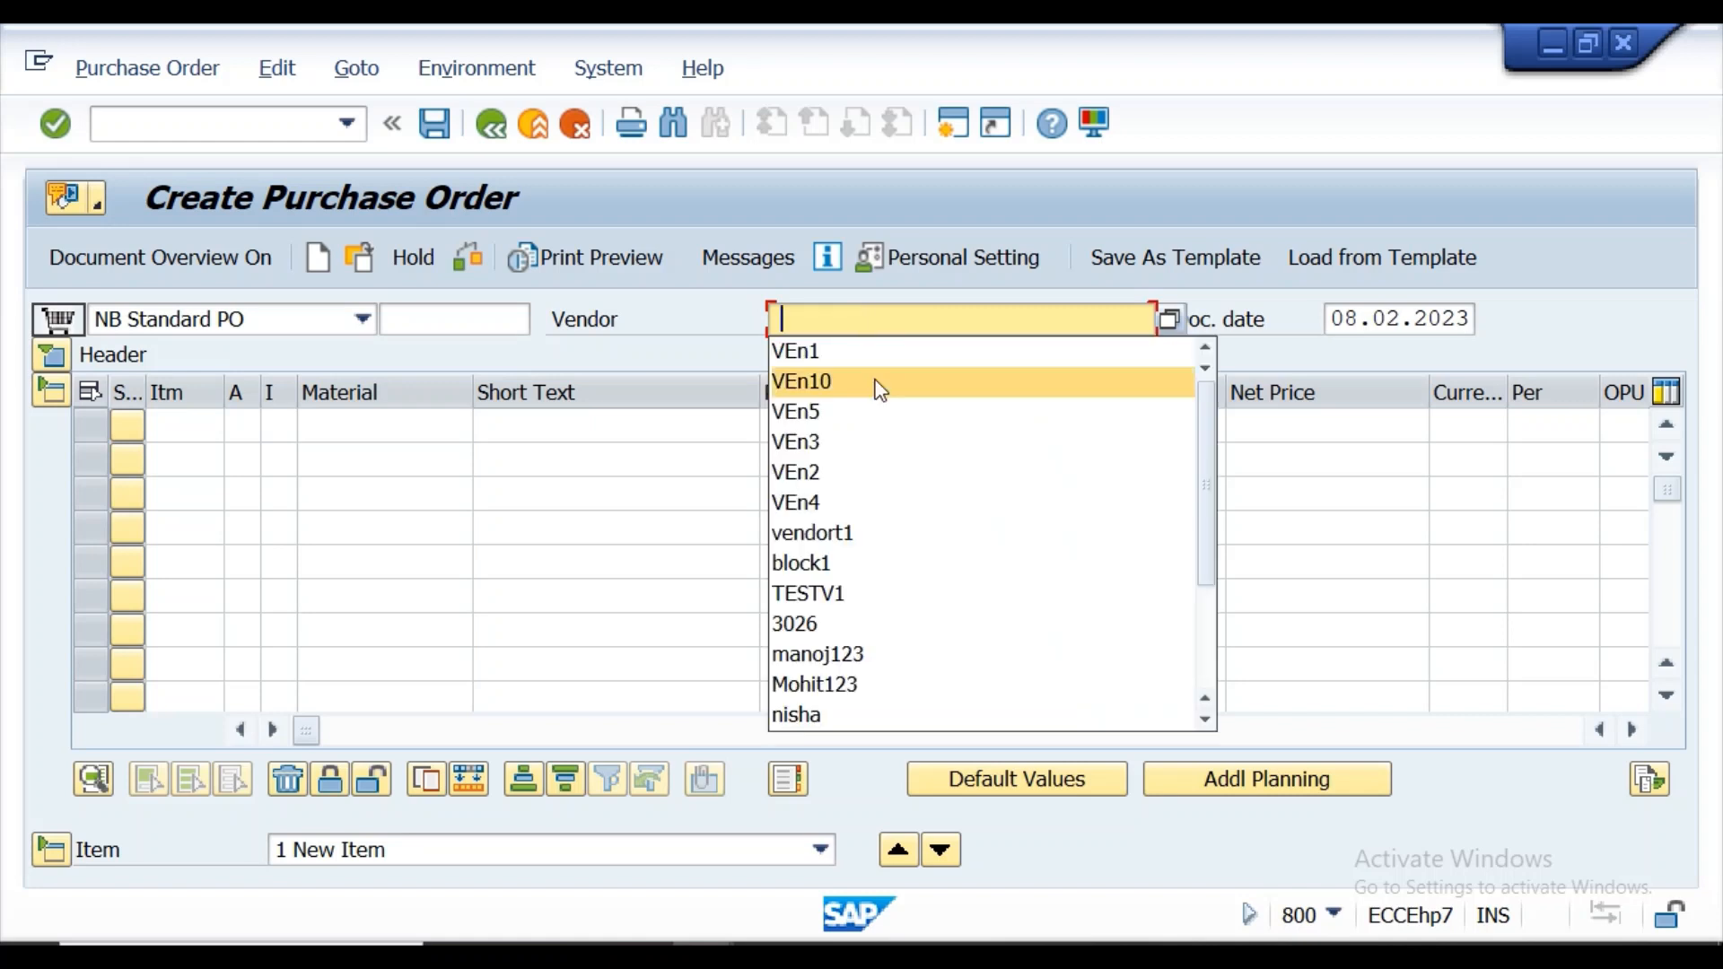
left_click(873, 350)
left_click(45, 359)
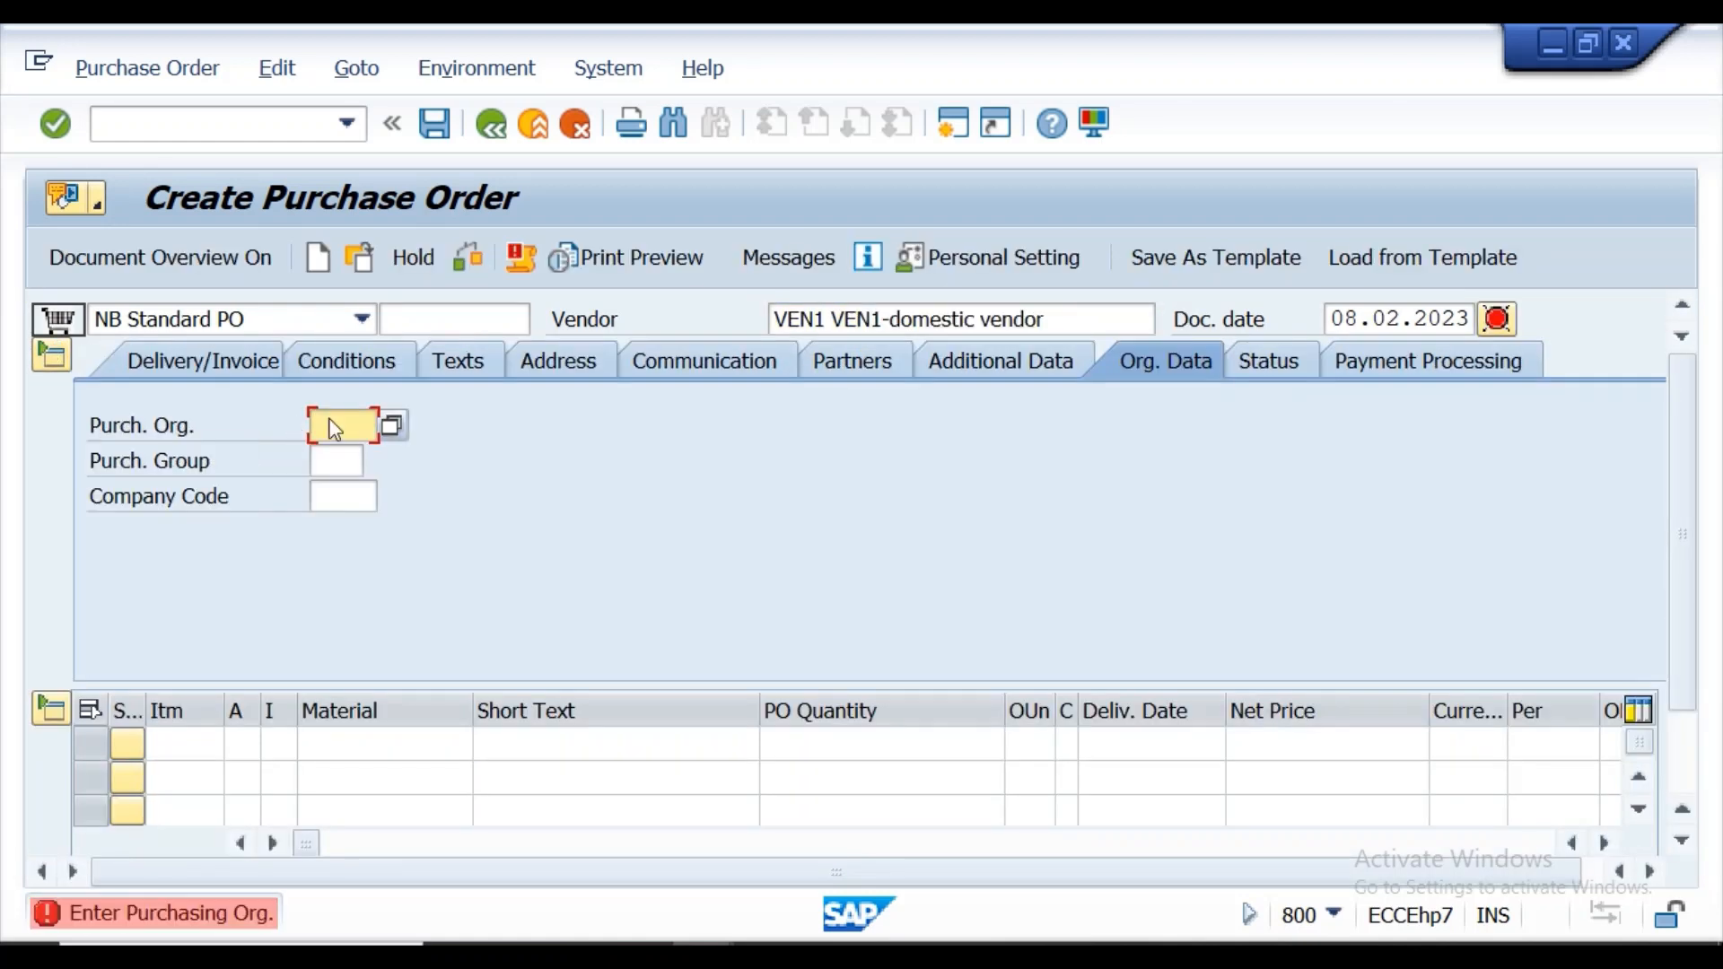
Set the header's purchasing organization to krp1, purchasing group to 001 and company code to krip.
left_click(341, 427)
left_click(343, 457)
left_click(345, 460)
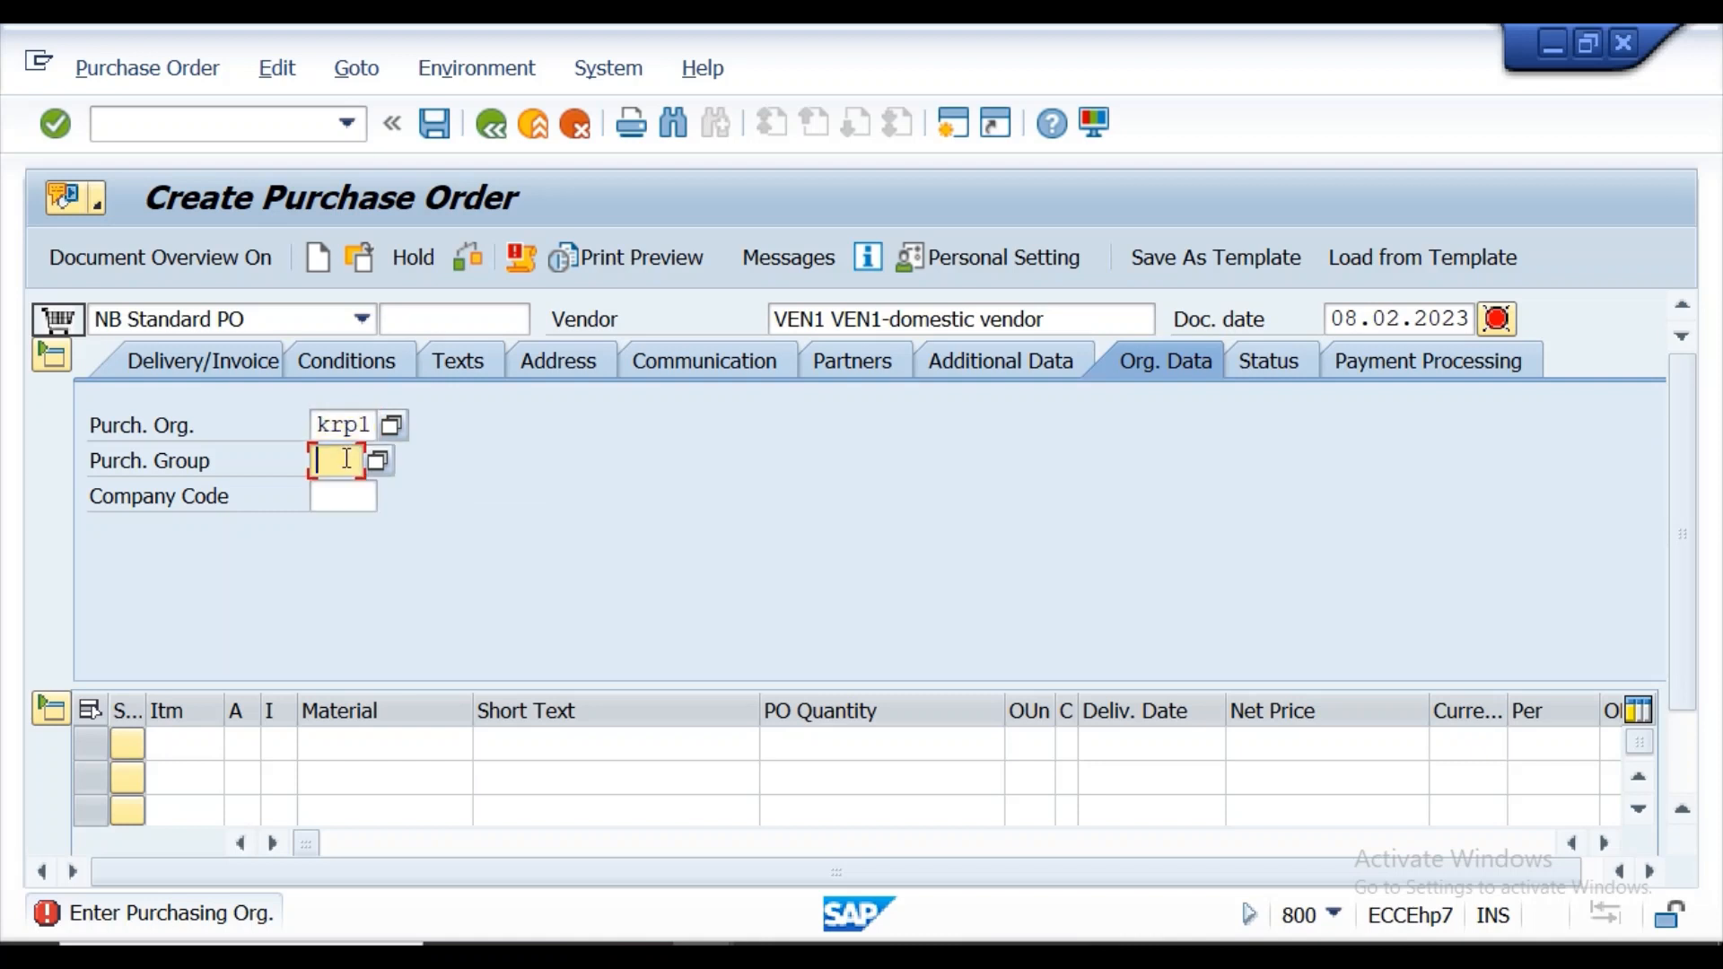
left_click(345, 491)
left_click(356, 498)
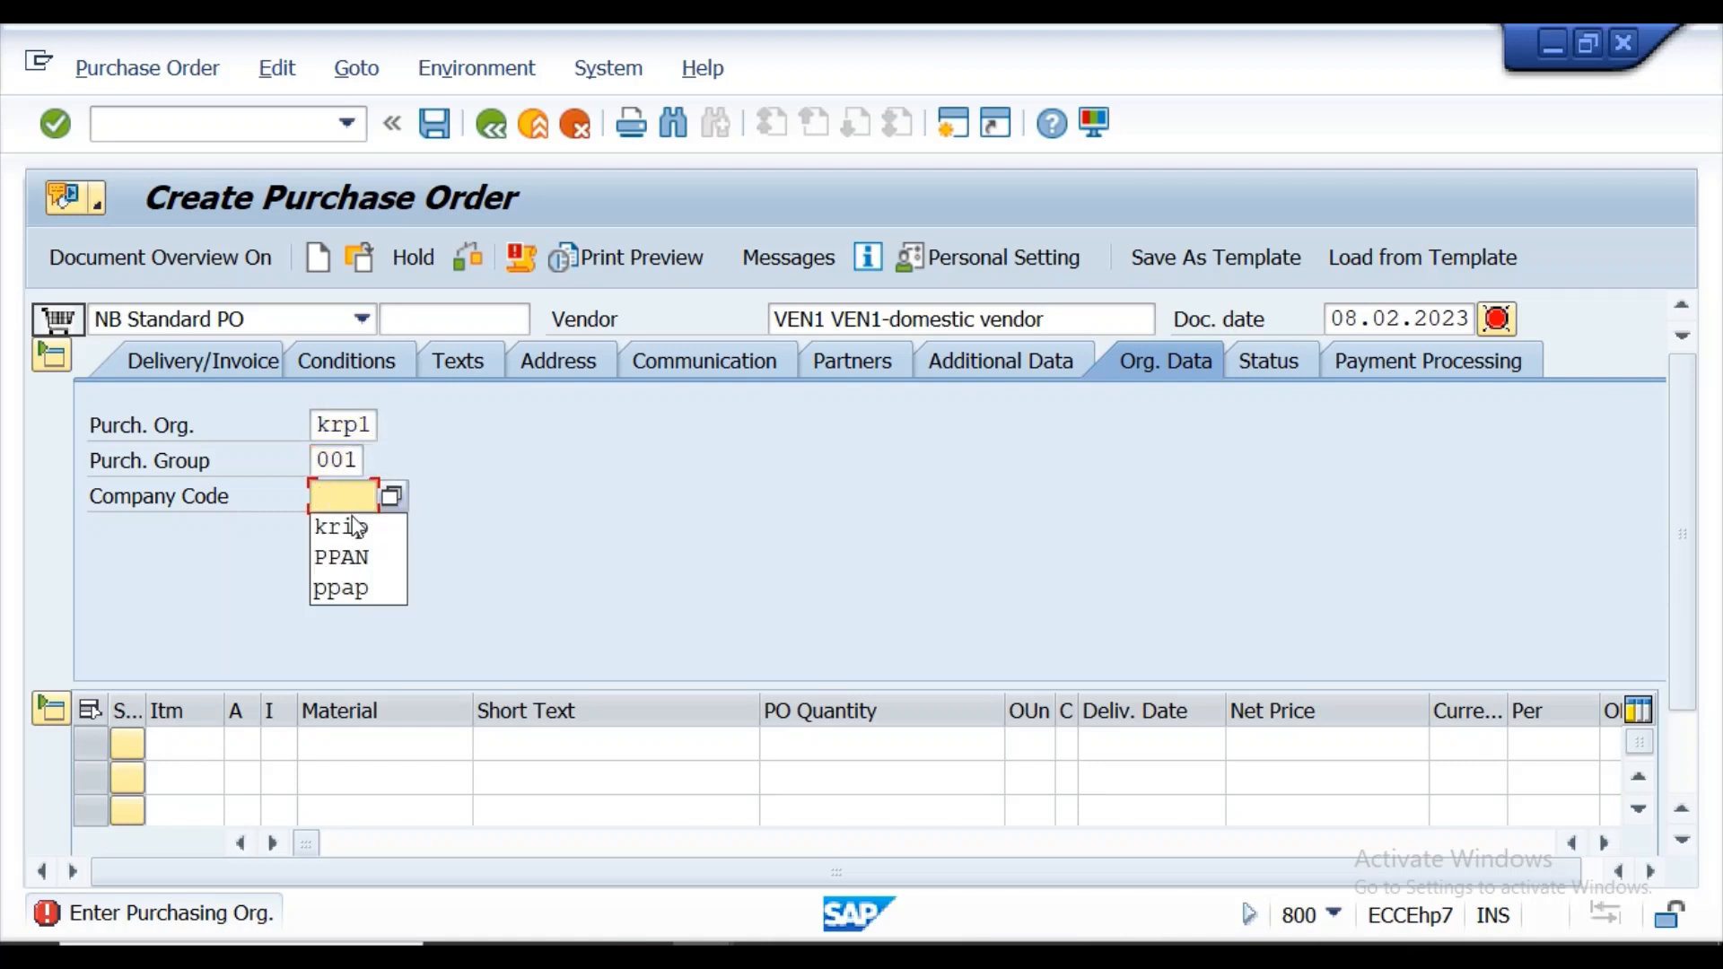
left_click(355, 528)
Enter MATERIAL05 as the first order item with PO quantity 100, net price 10 and currency INR.
left_click(358, 737)
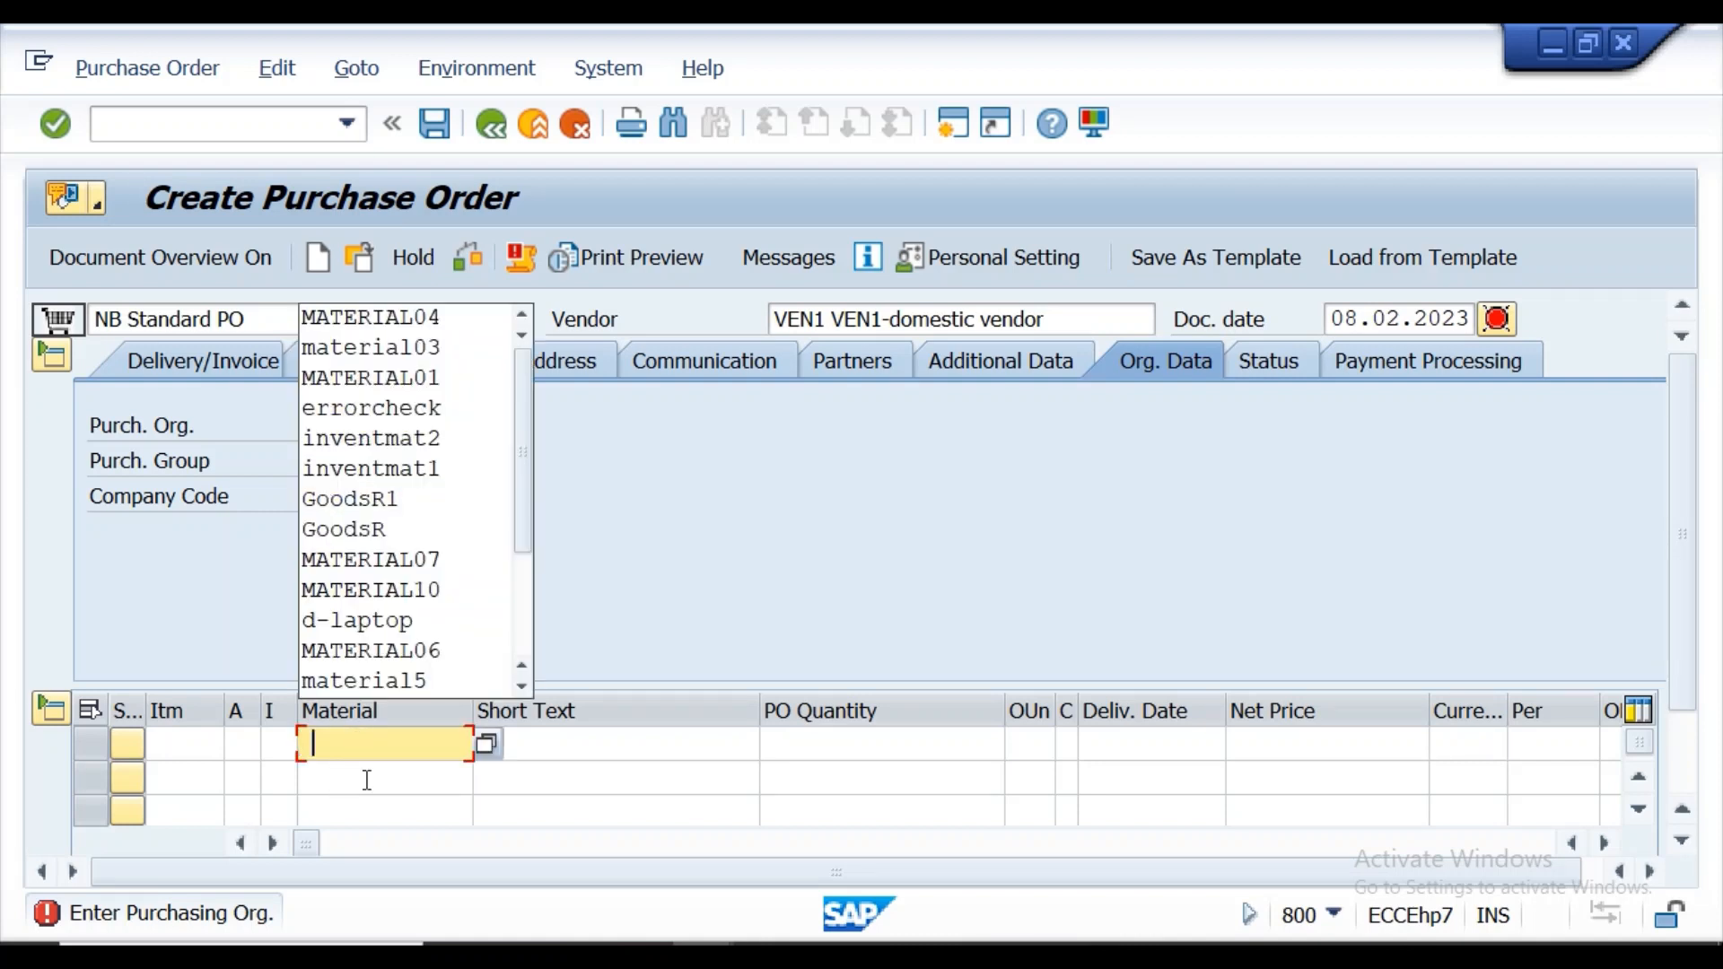
left_click(412, 320)
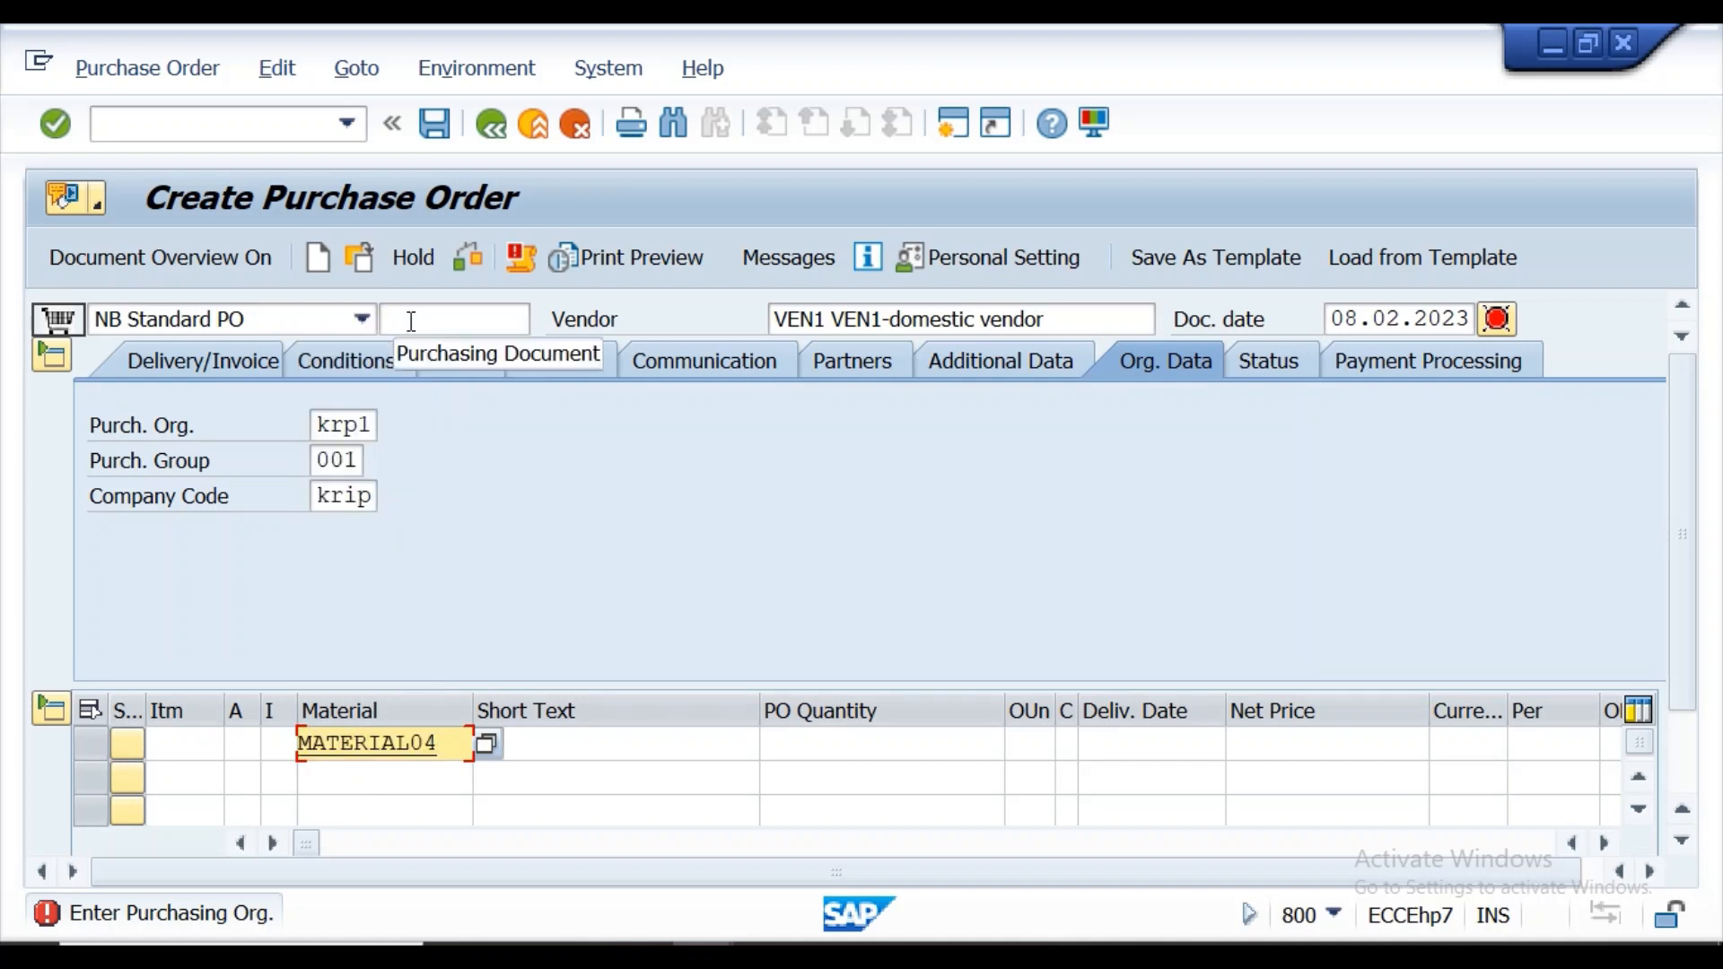
key("BackSpace")
type("5")
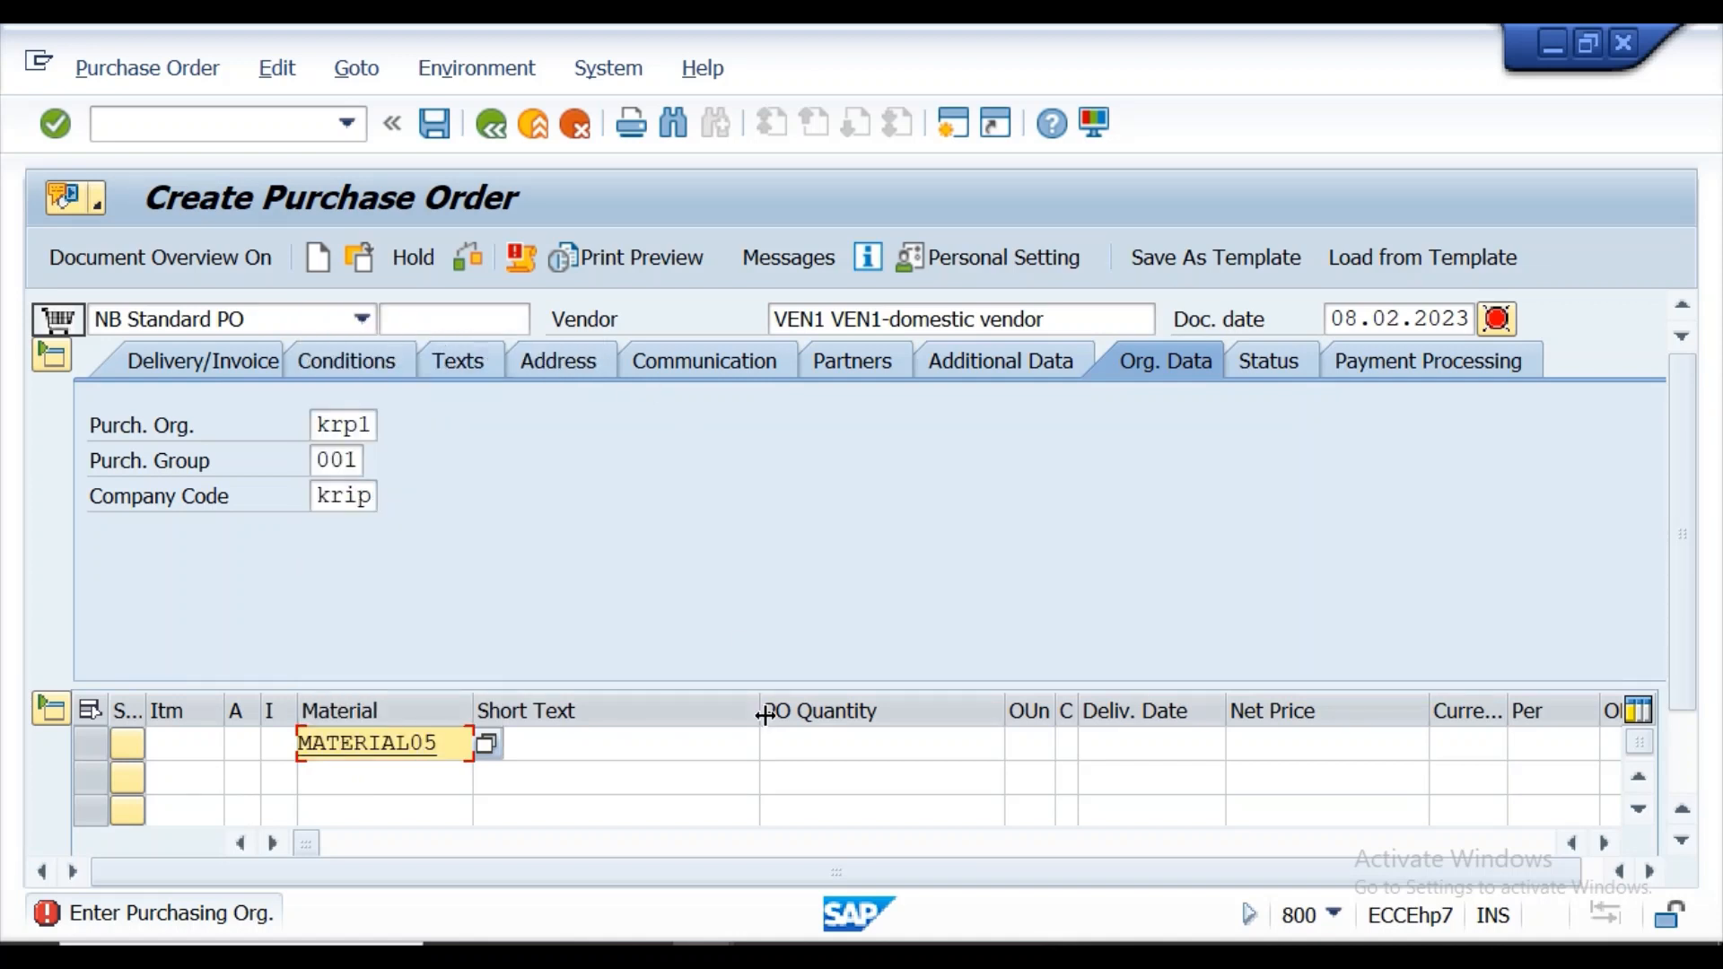
left_click(805, 754)
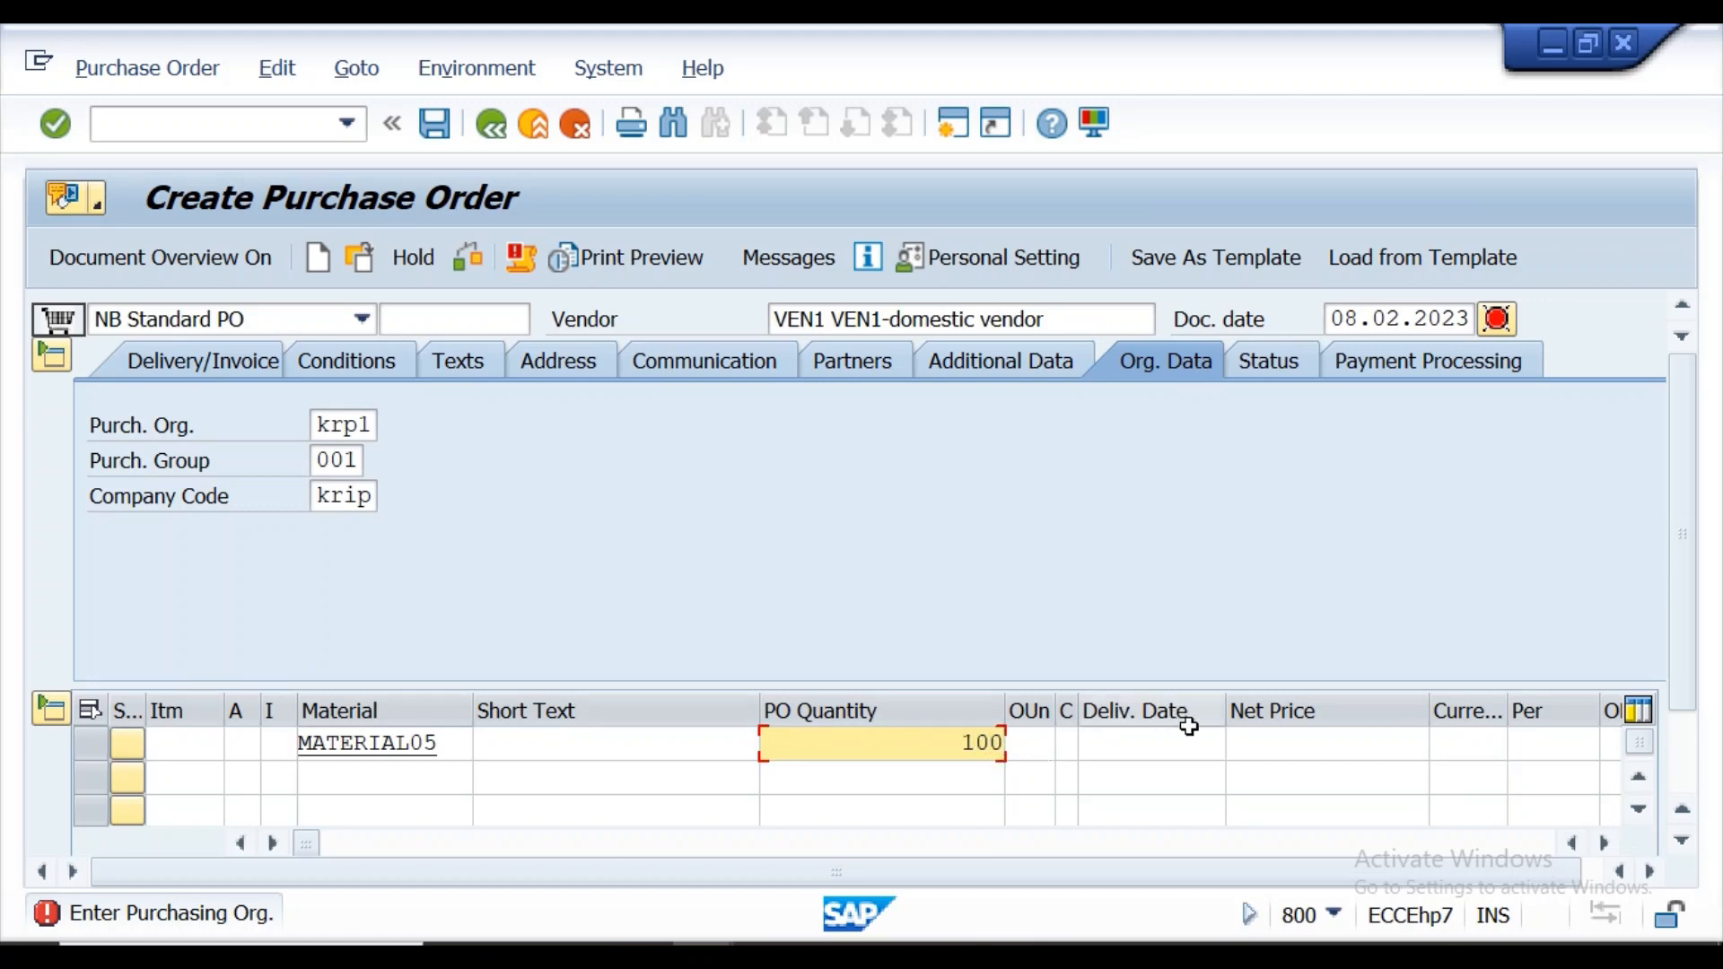
left_click(1248, 743)
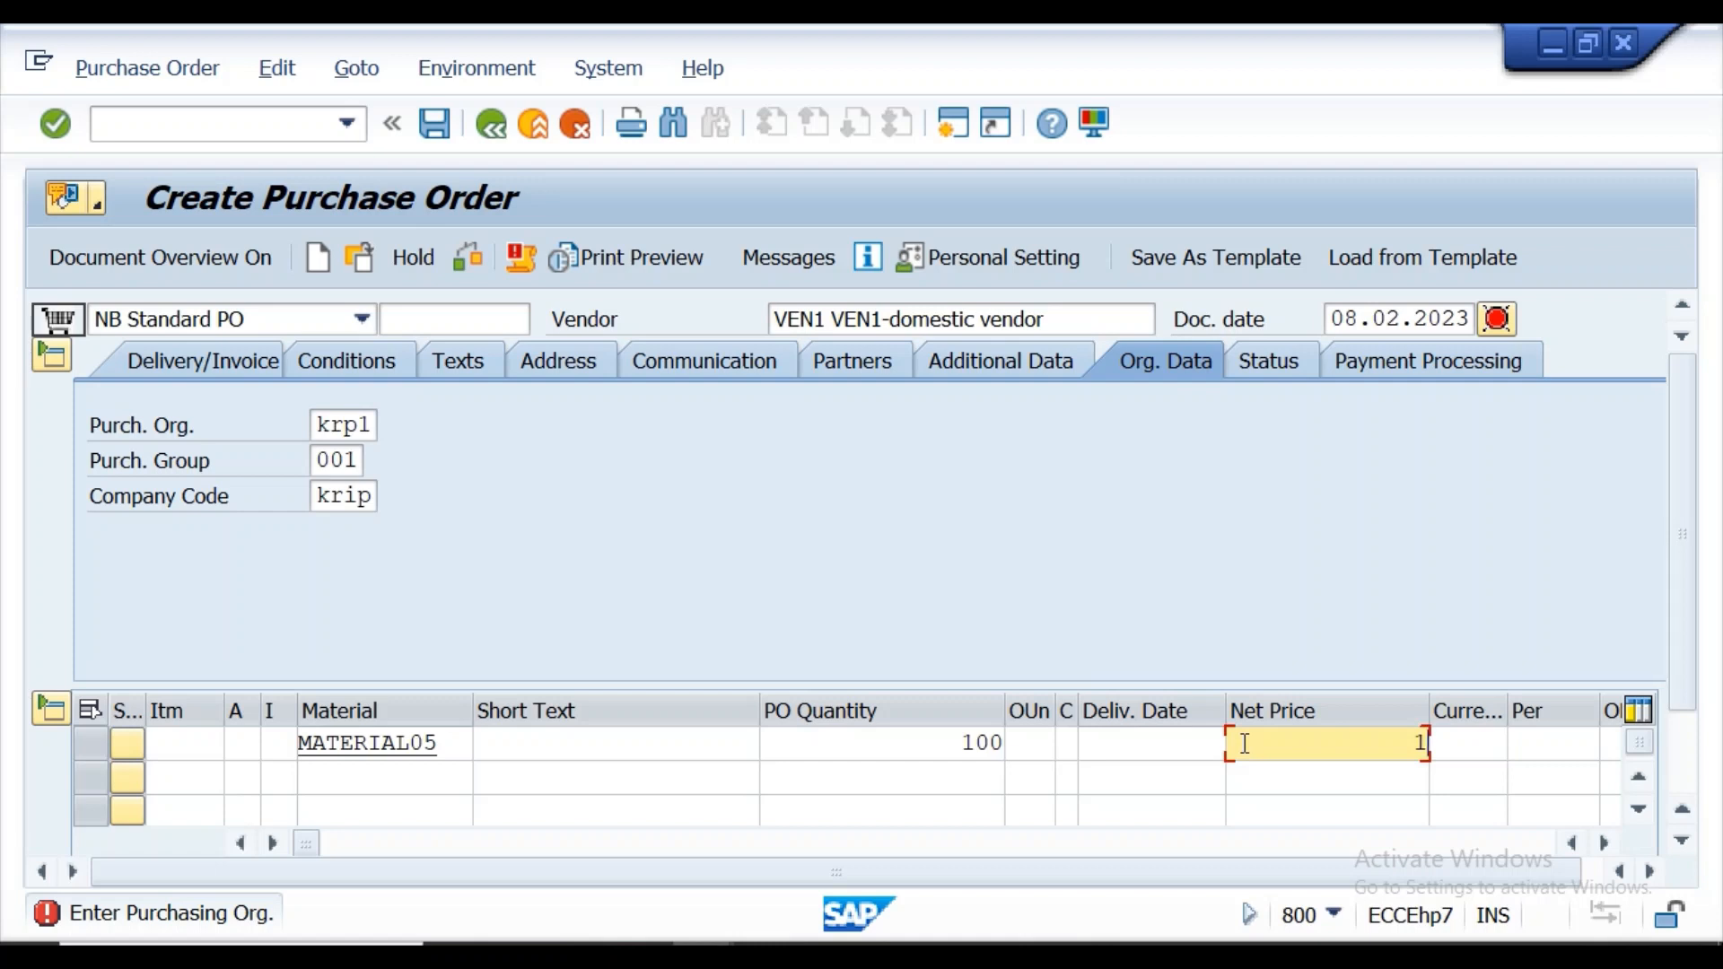
left_click(1449, 753)
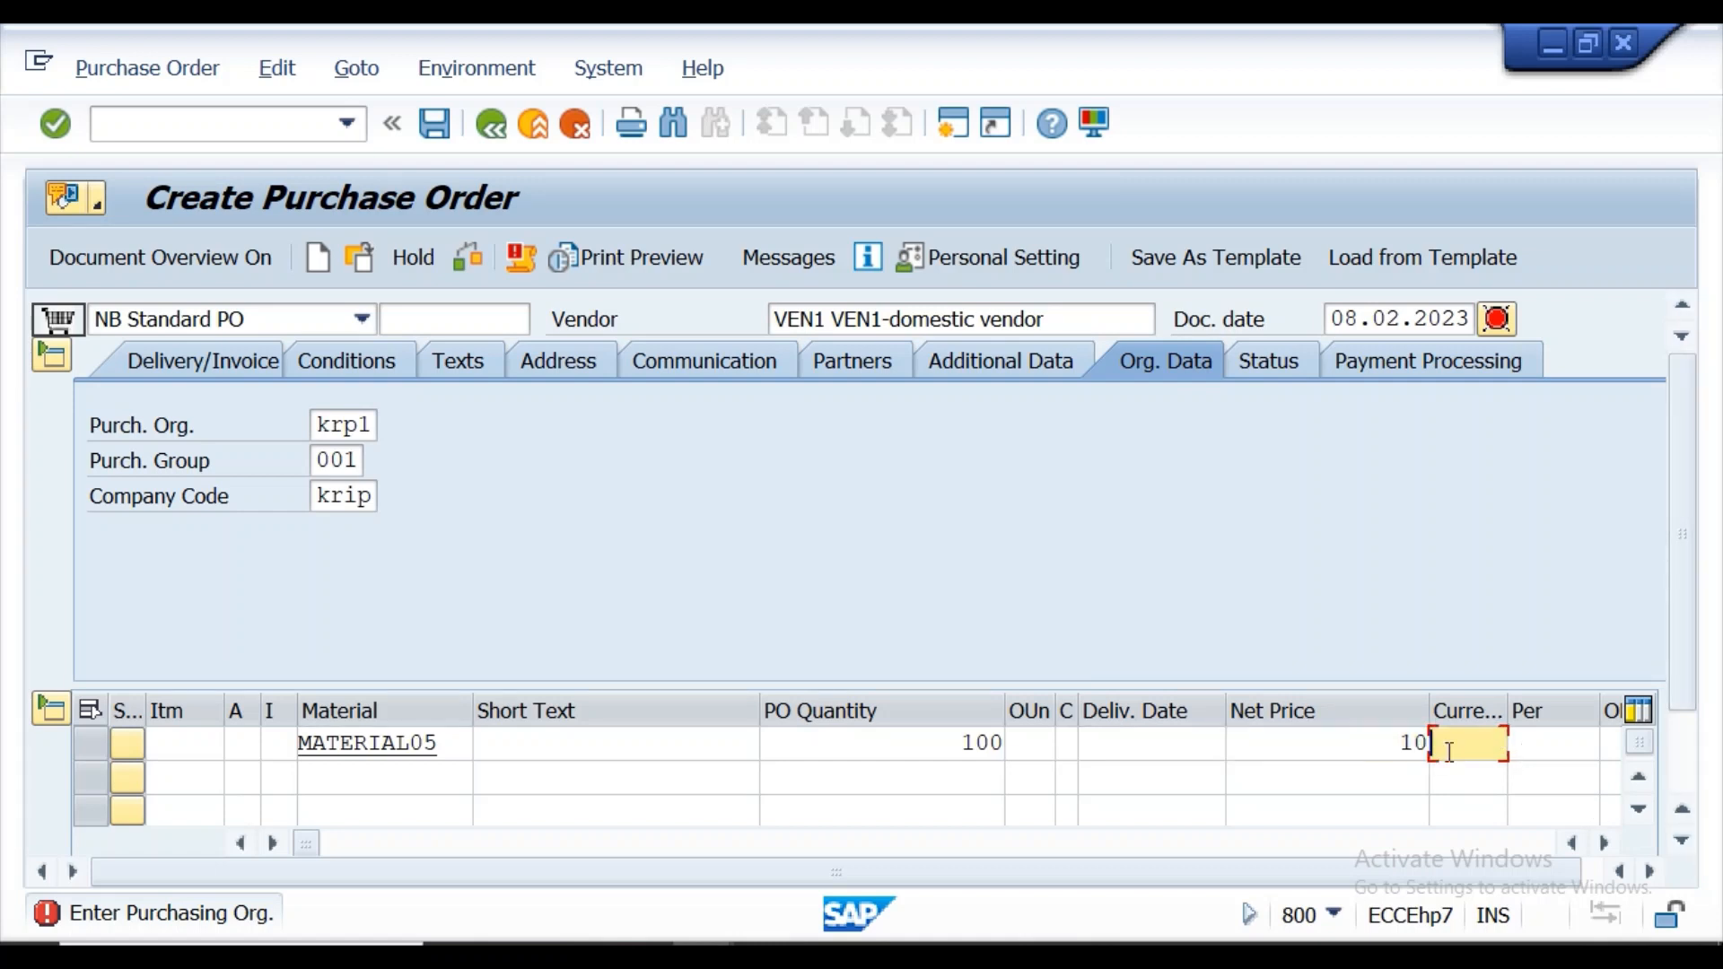
type("inr")
Assign plant kl01 and storage location KS01 to the order item.
left_click(1603, 845)
left_click(1603, 845)
left_click(1603, 844)
left_click(1603, 845)
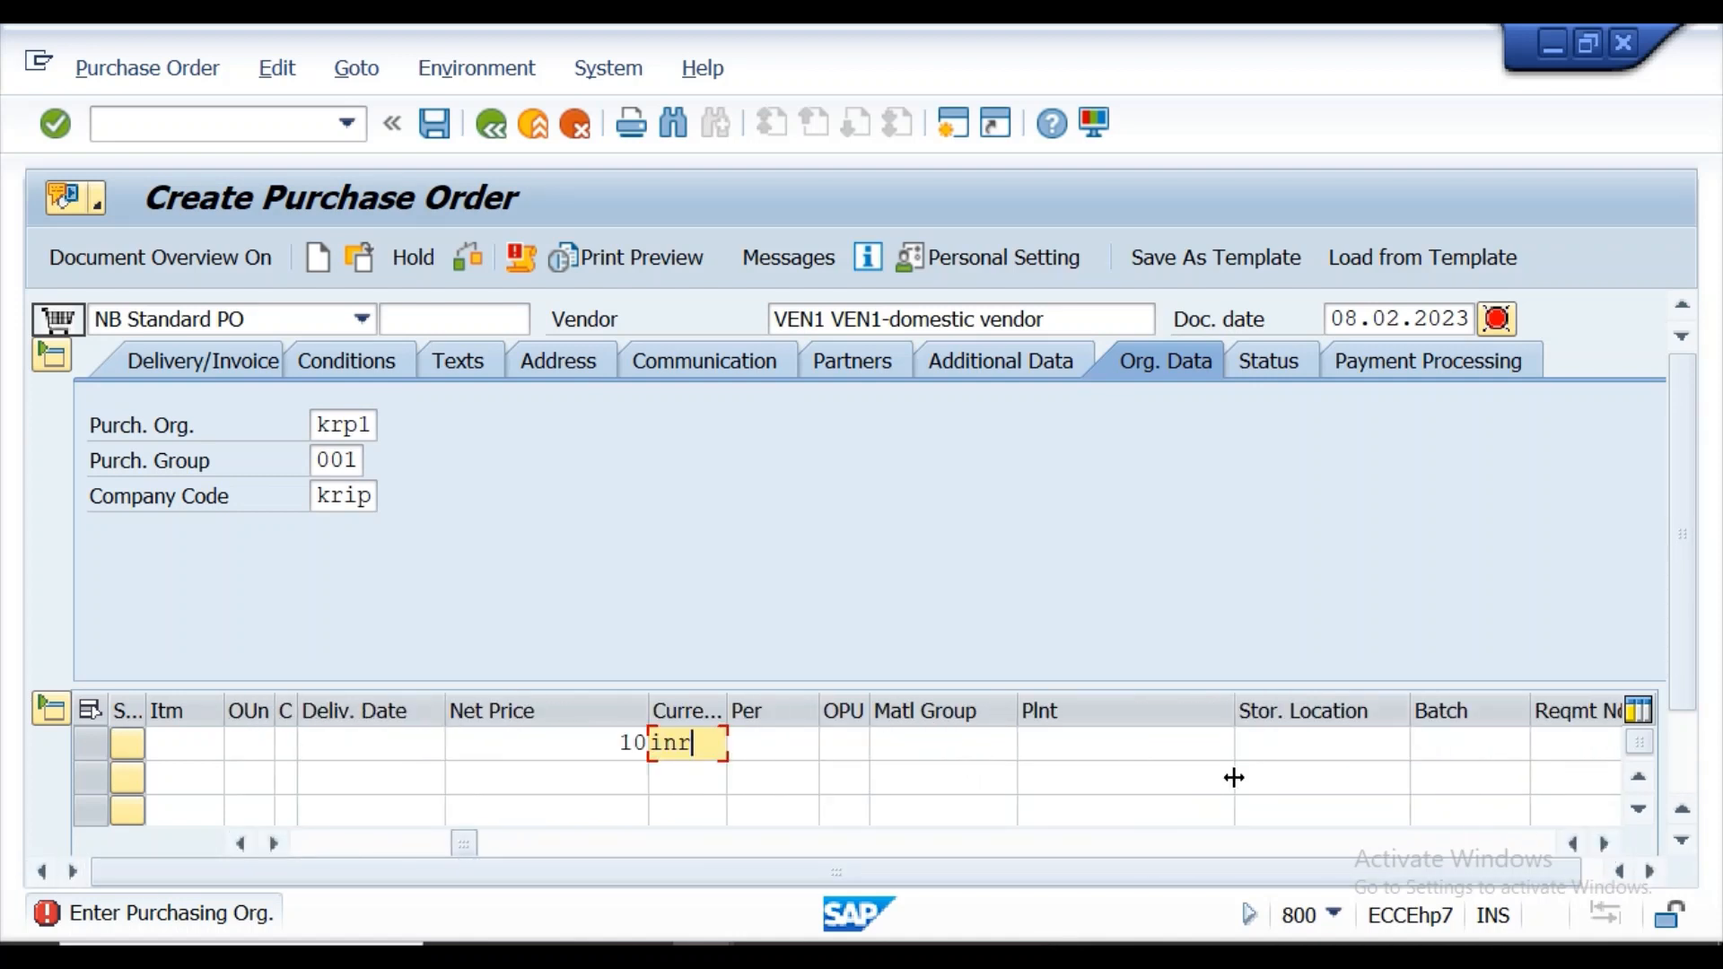
left_click(1094, 752)
left_click(1089, 777)
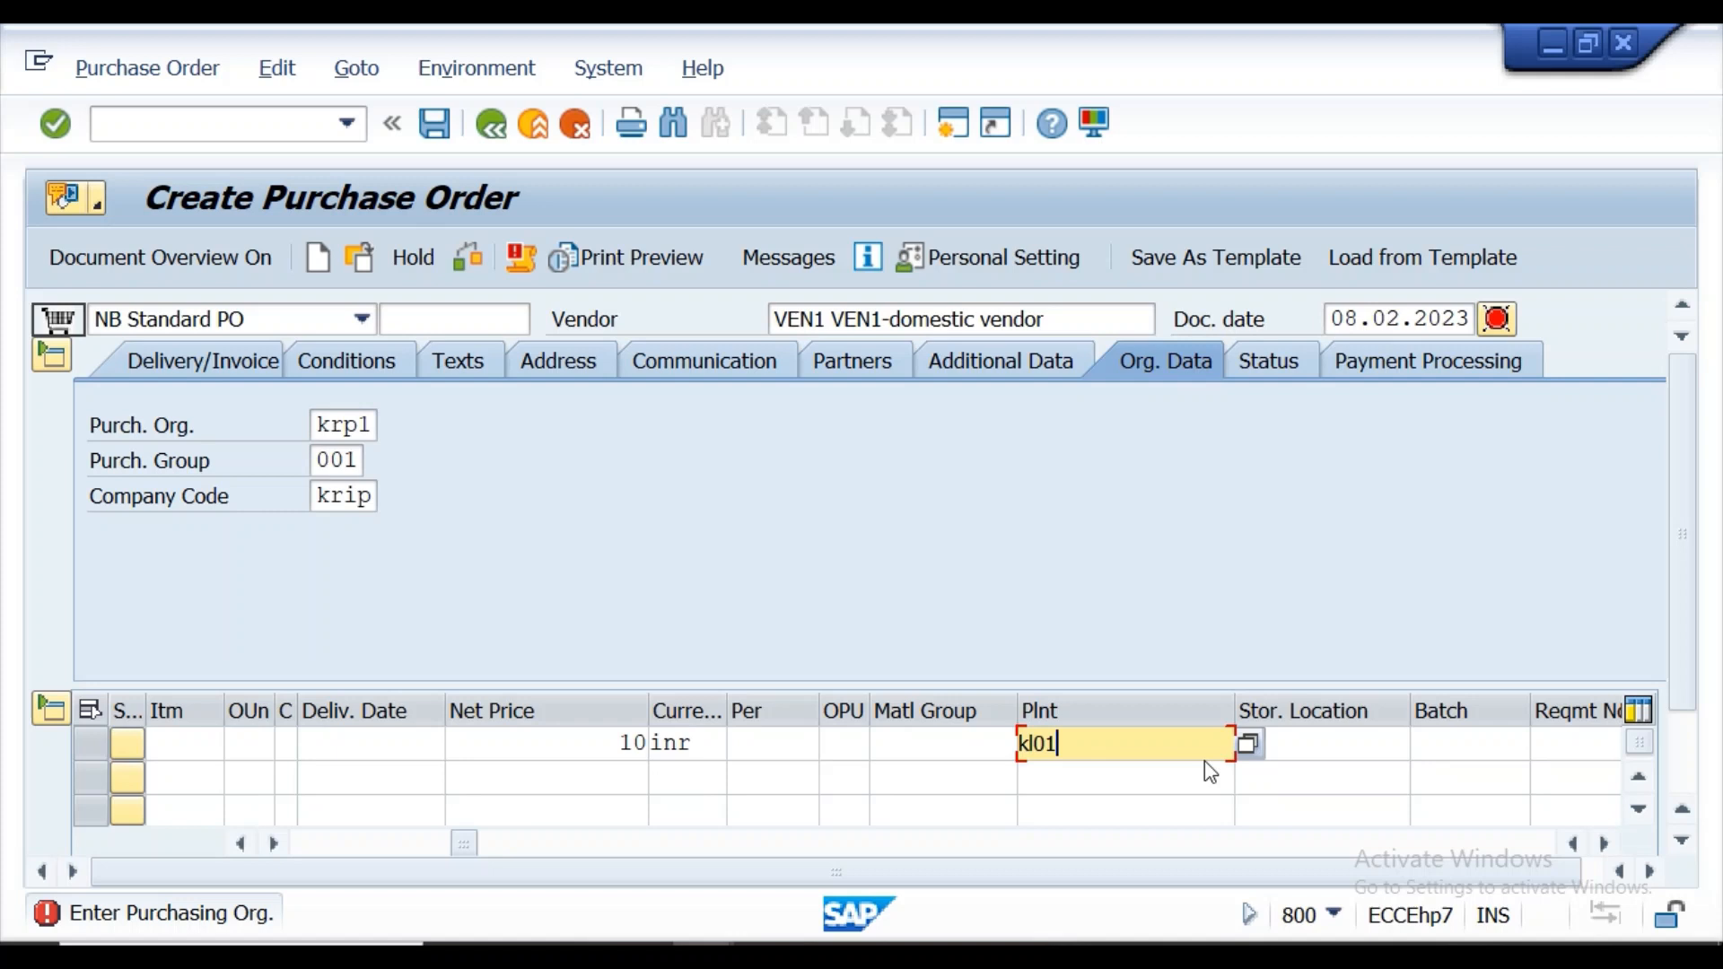
left_click(1334, 753)
left_click(1323, 788)
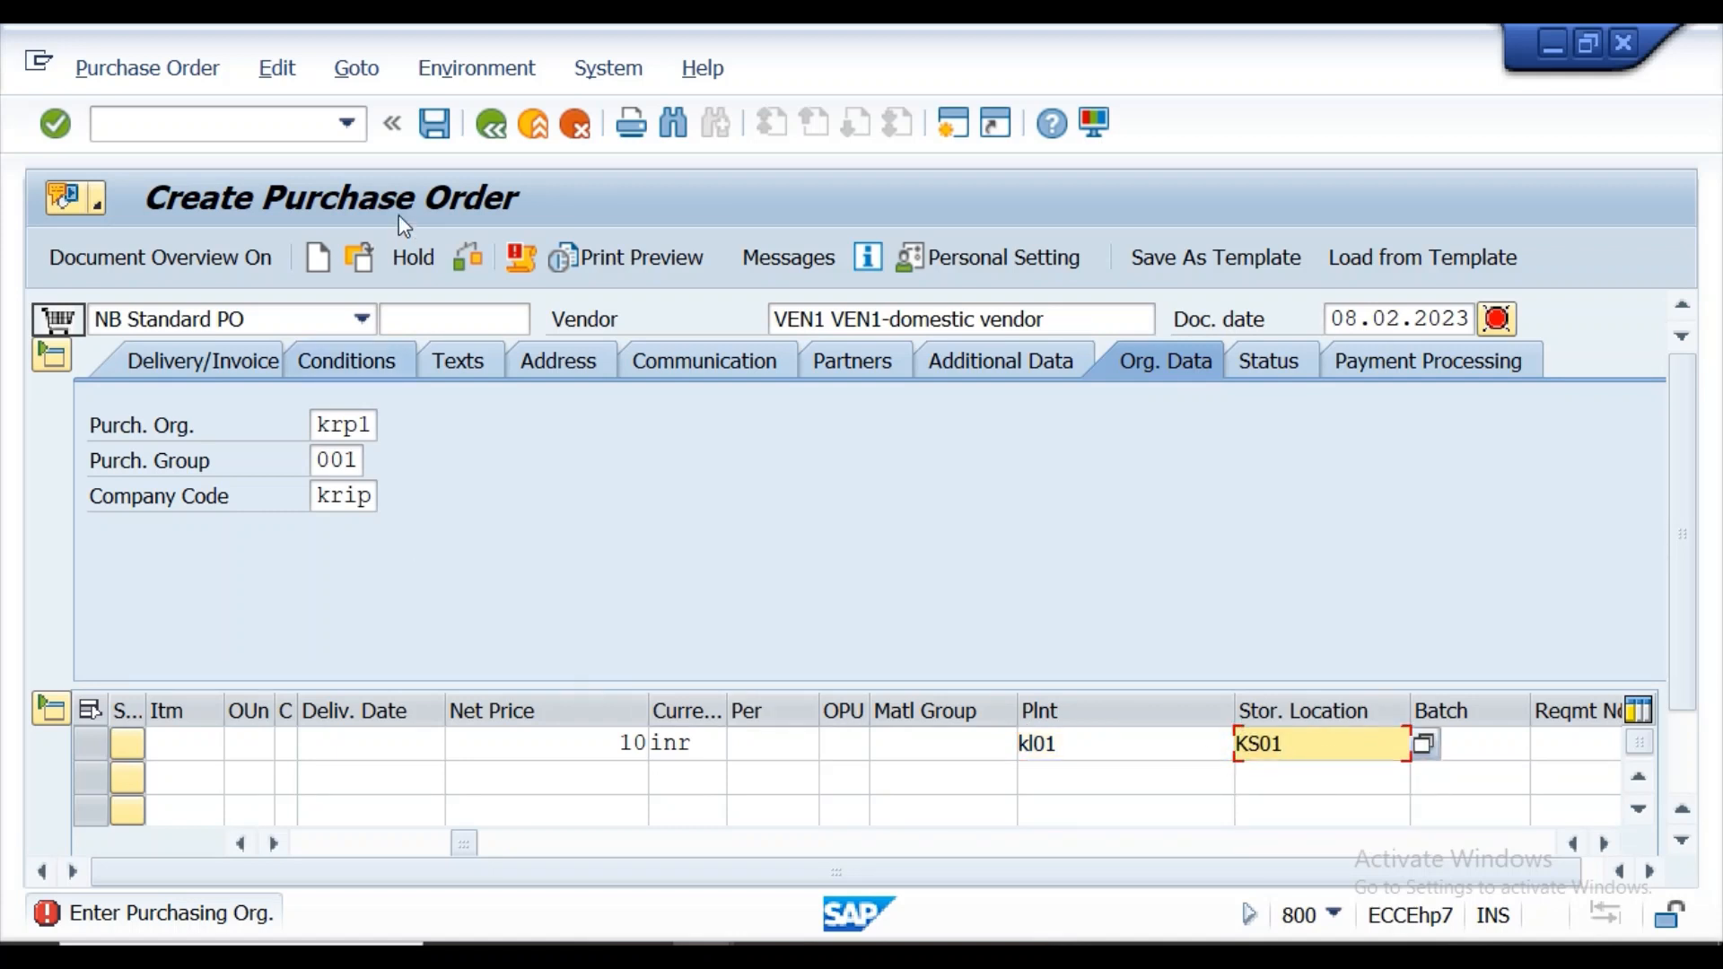
Check and save the purchase order, and copy its number from the confirmation message.
left_click(468, 272)
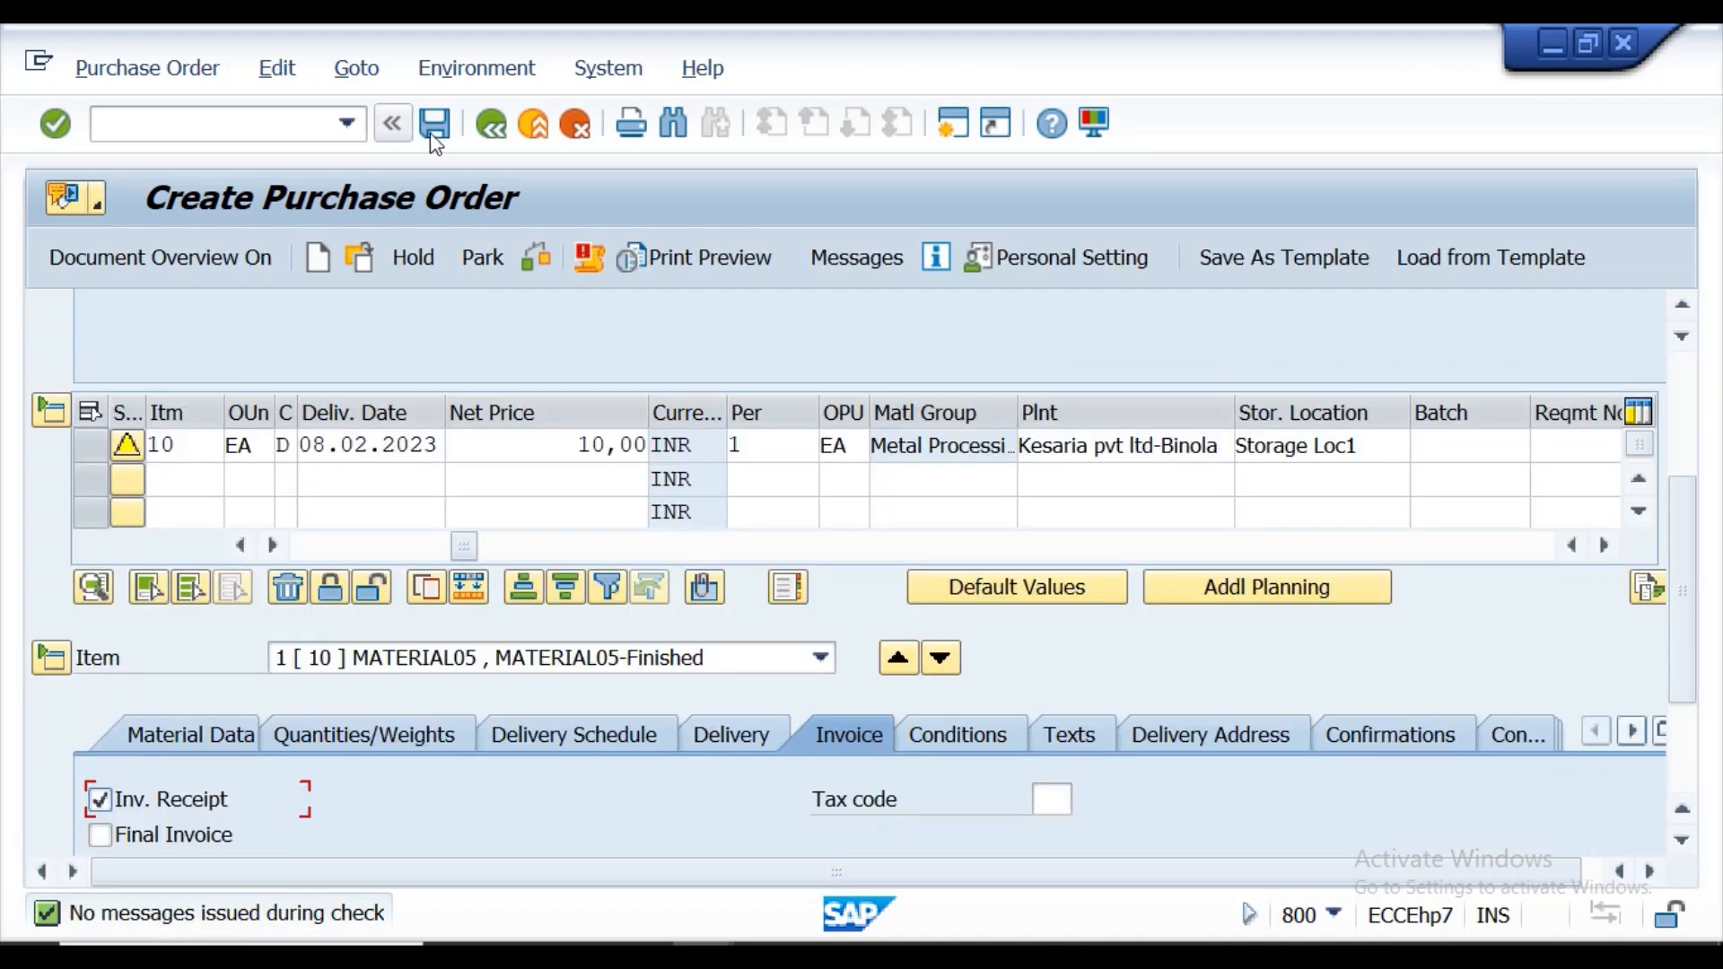
left_click(434, 130)
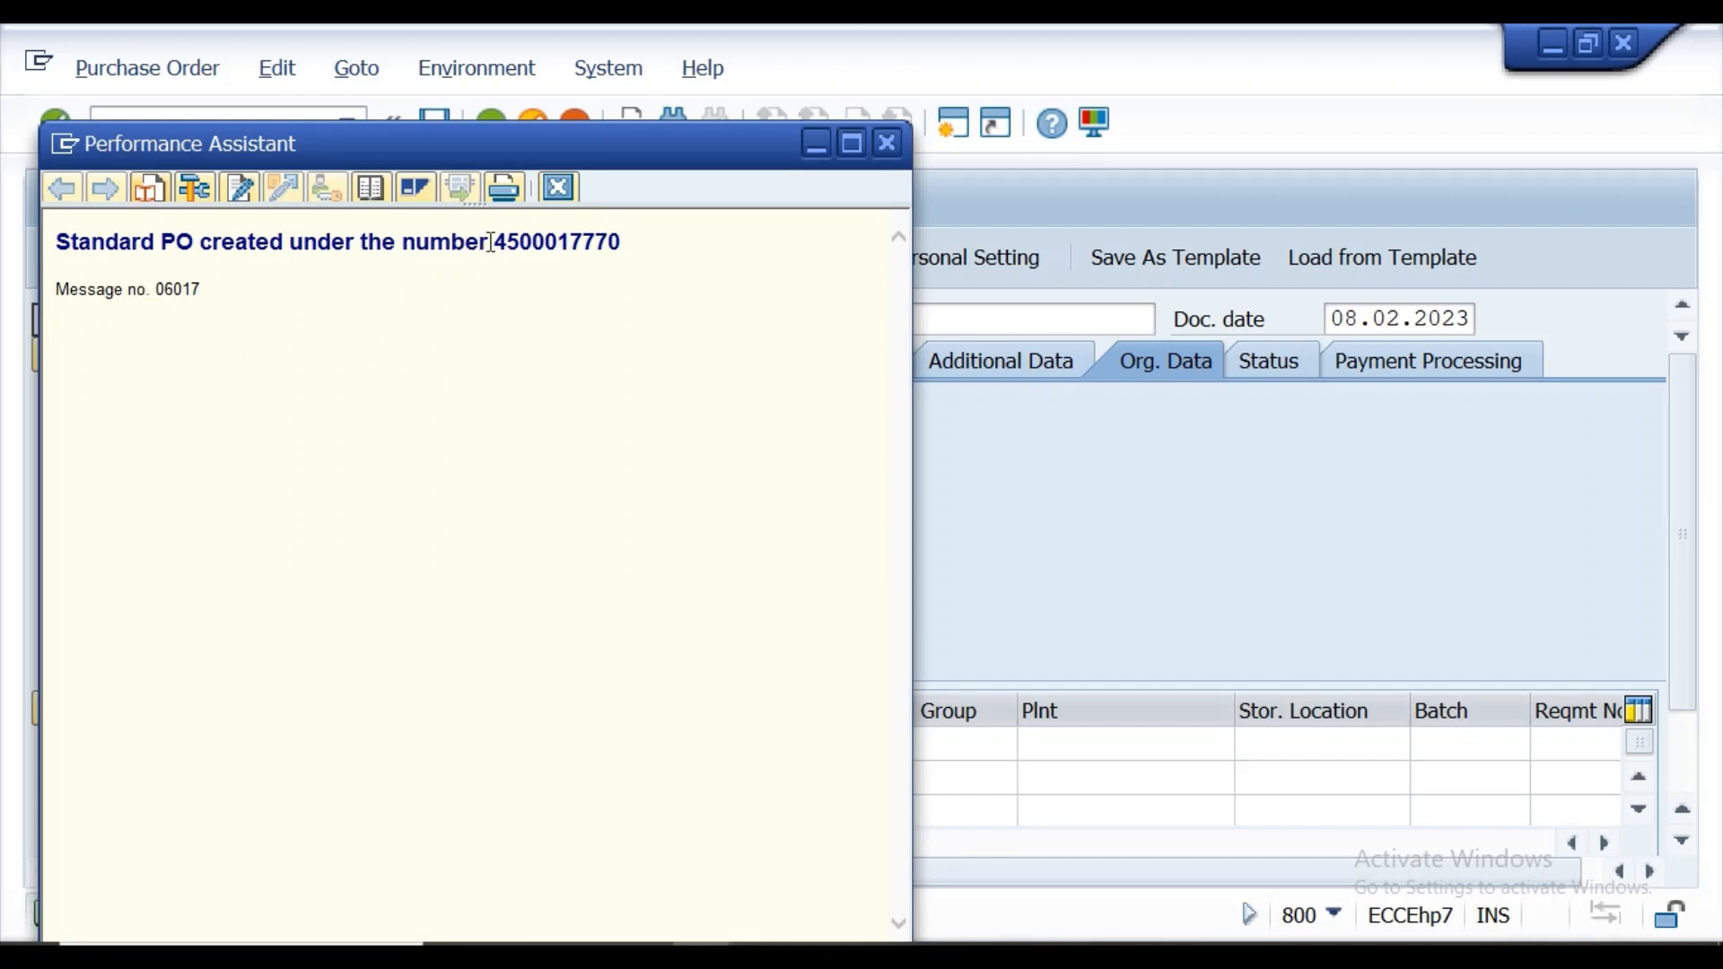
left_click_drag(499, 246, 637, 247)
key("ctrl+c")
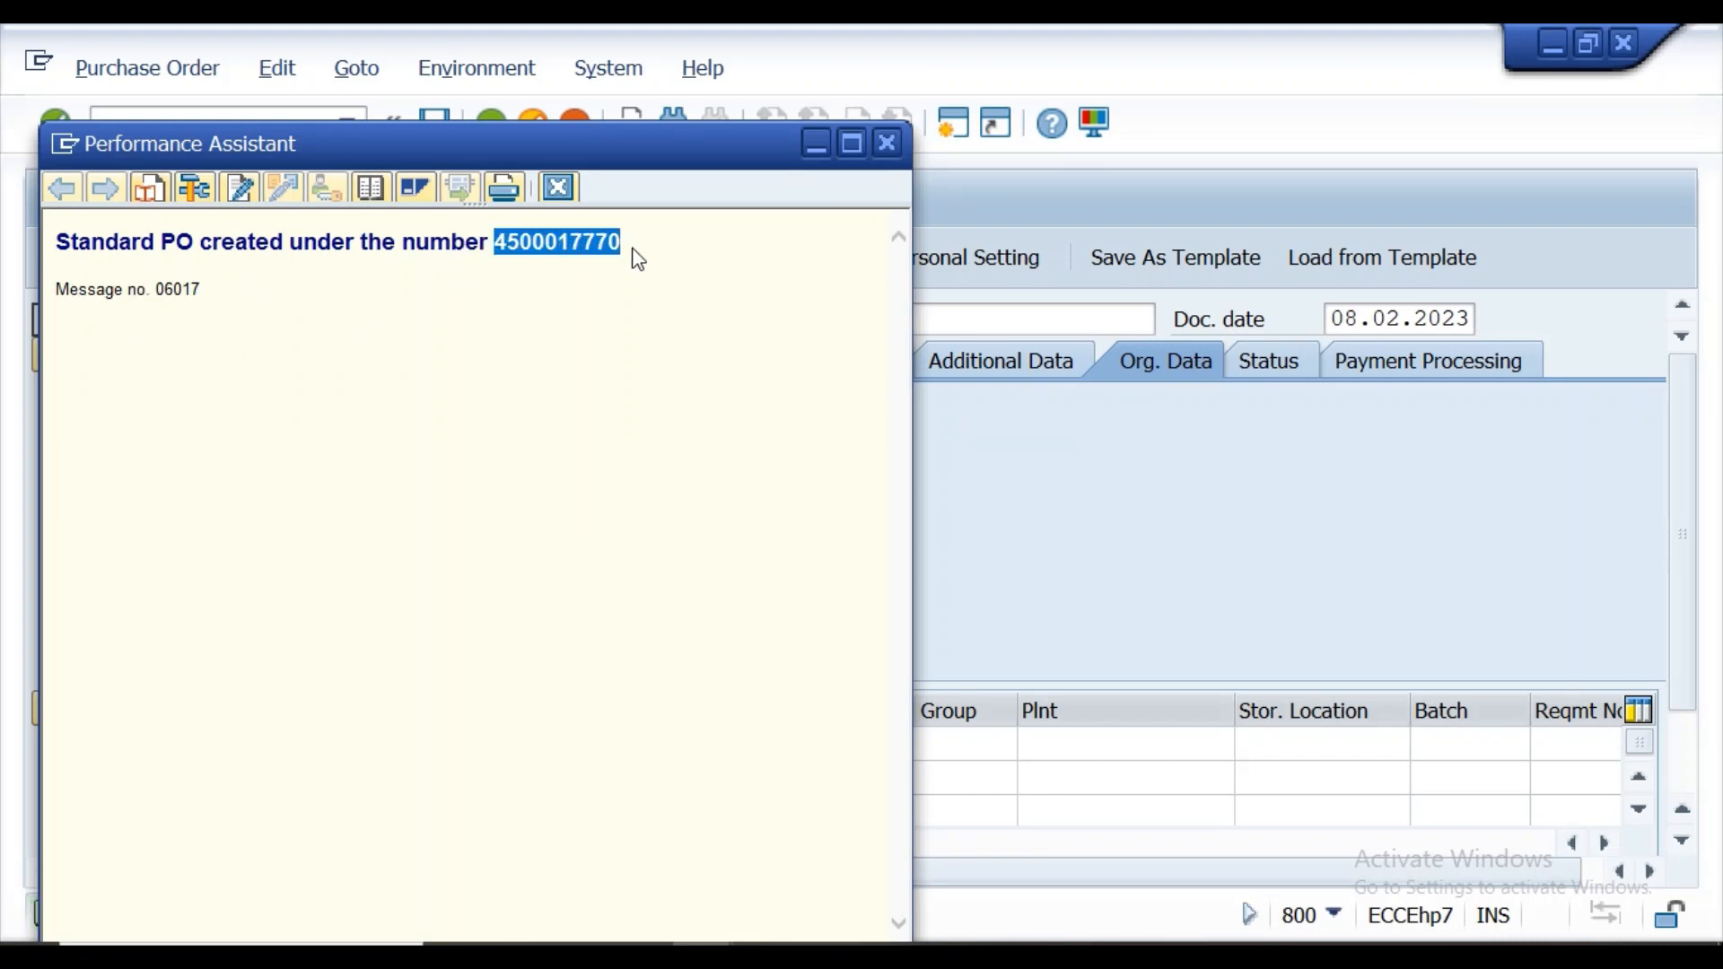
left_click(888, 143)
Leave the purchase order screen and open the goods movement transaction with /nmigo.
left_click(222, 127)
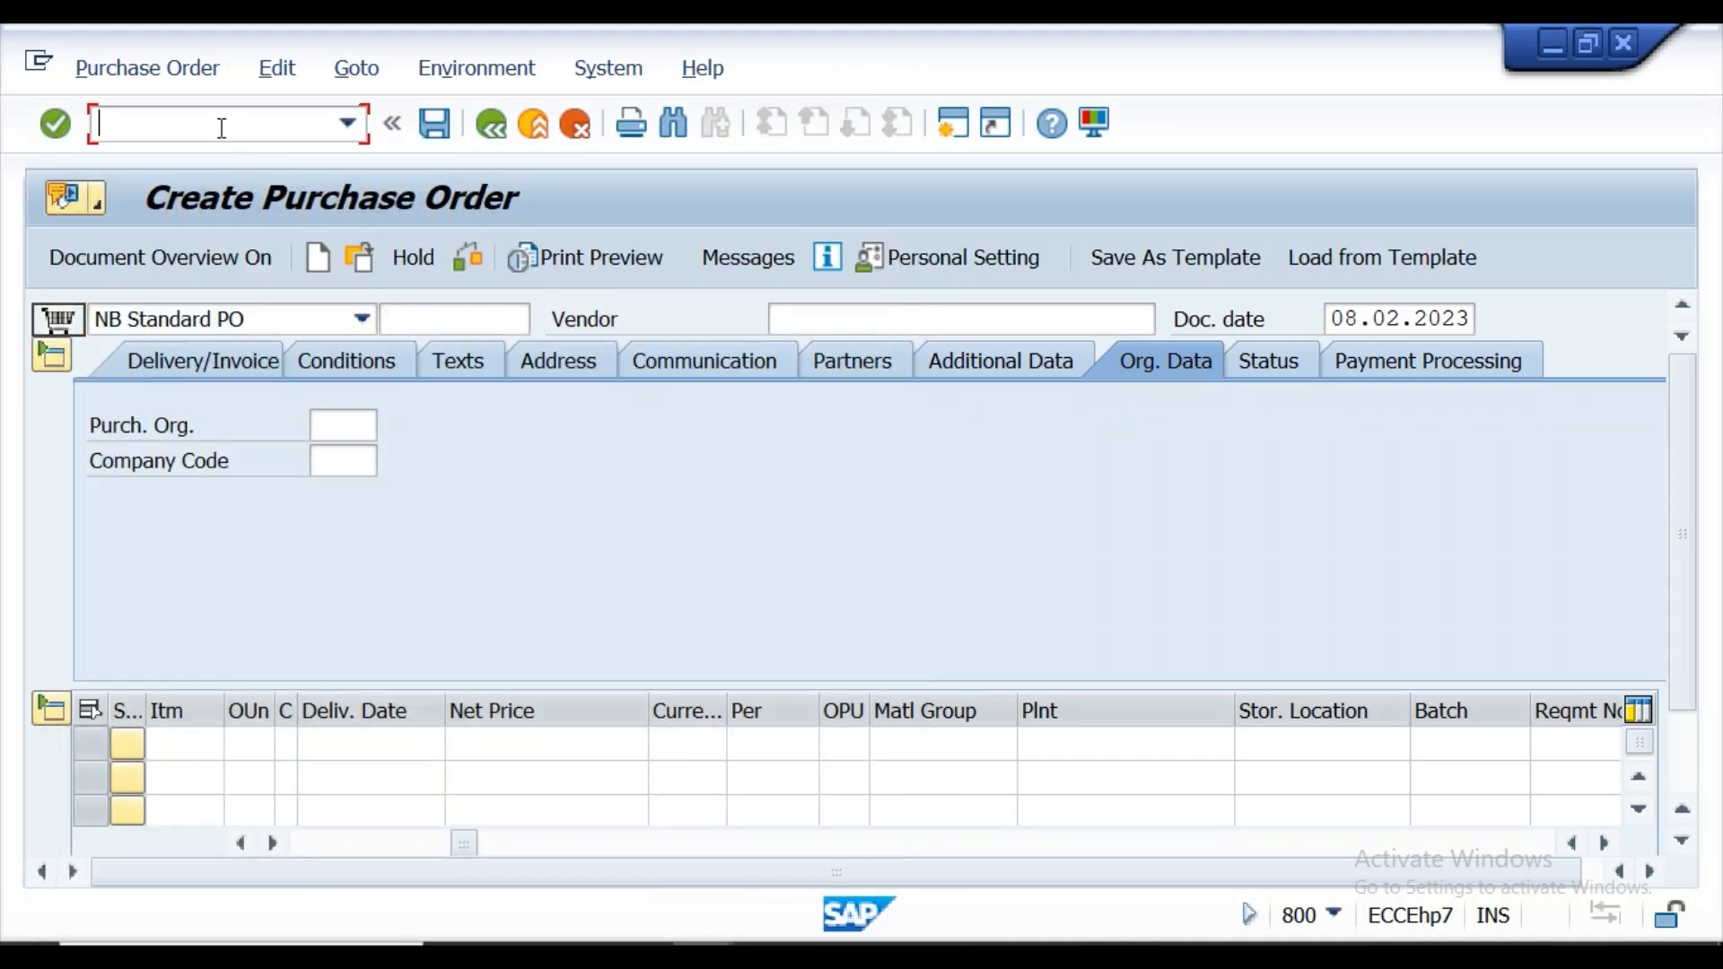
type("/nmigo")
key("Return")
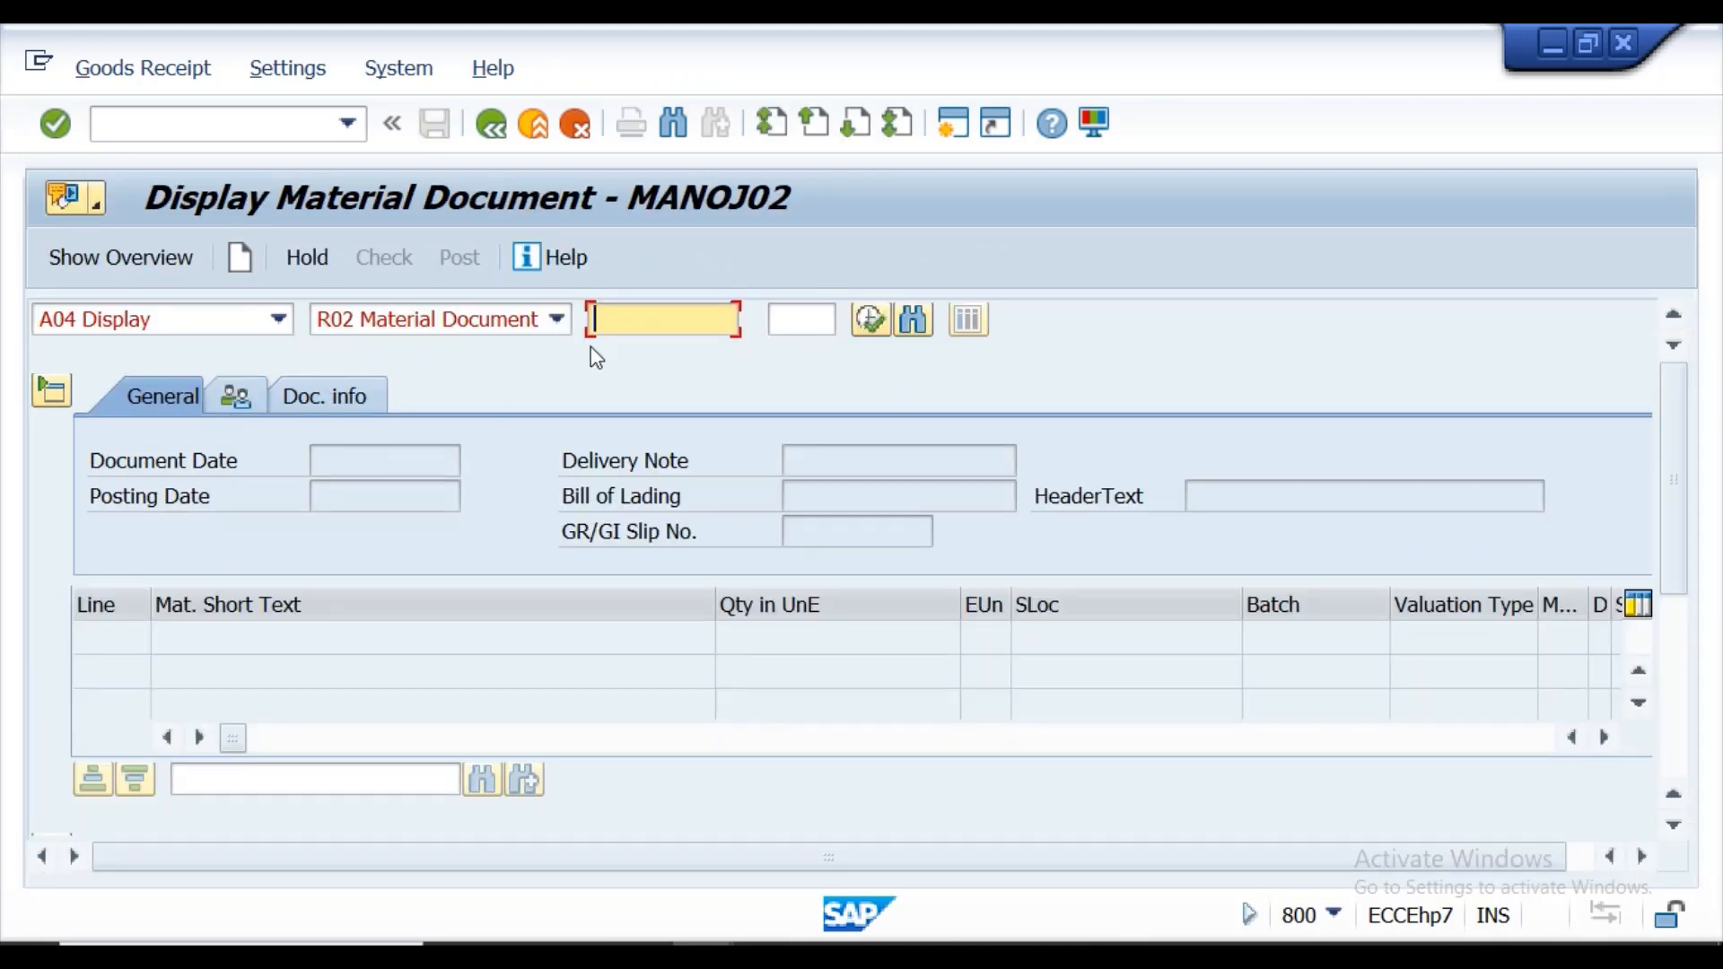
Choose A01 Goods Receipt for R01 Purchase Order and load the order using the copied purchase order number.
left_click(277, 320)
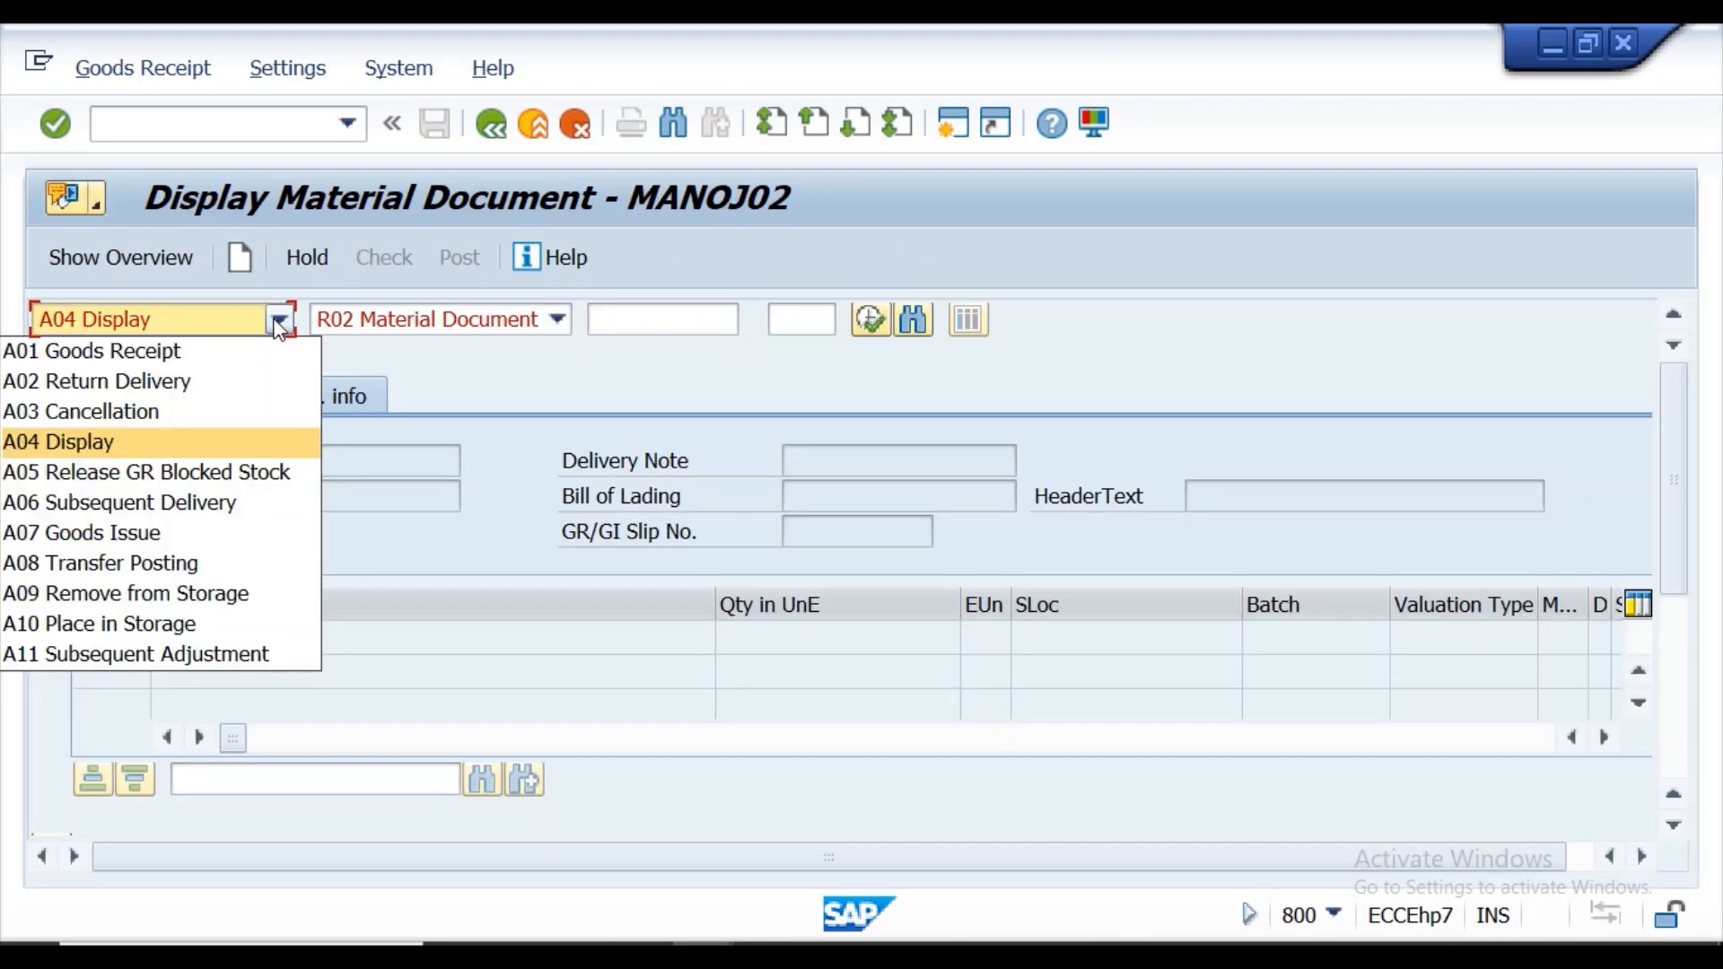
left_click(231, 355)
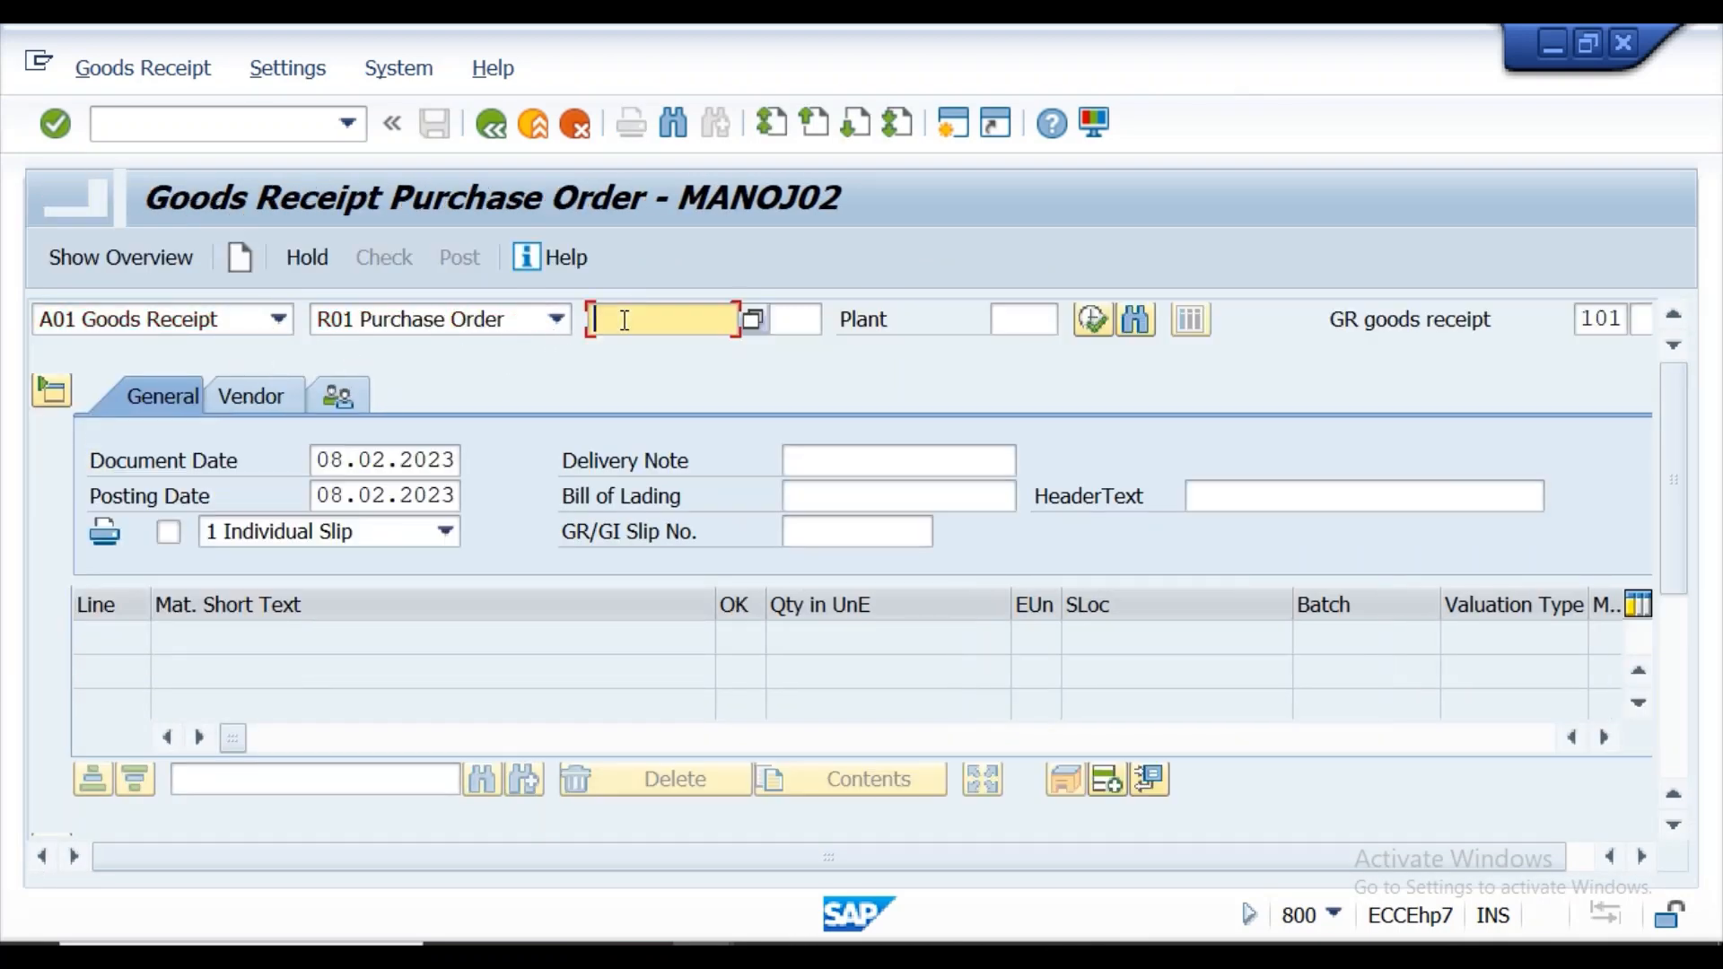
key("ctrl+v")
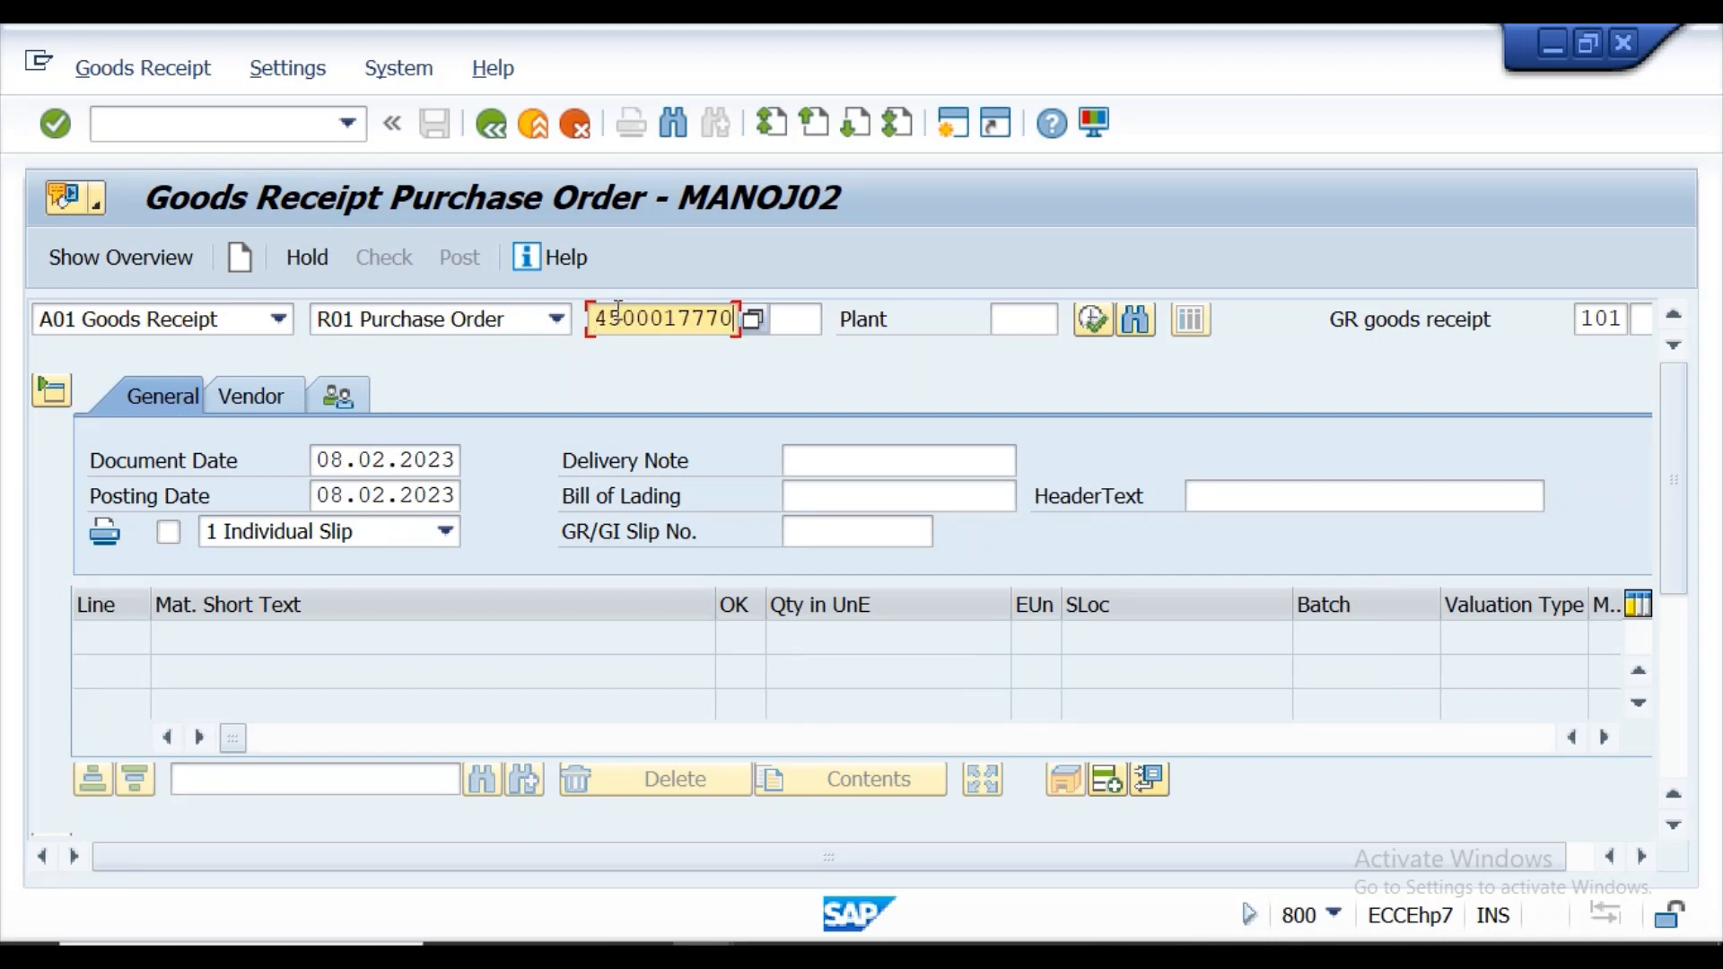
left_click(68, 124)
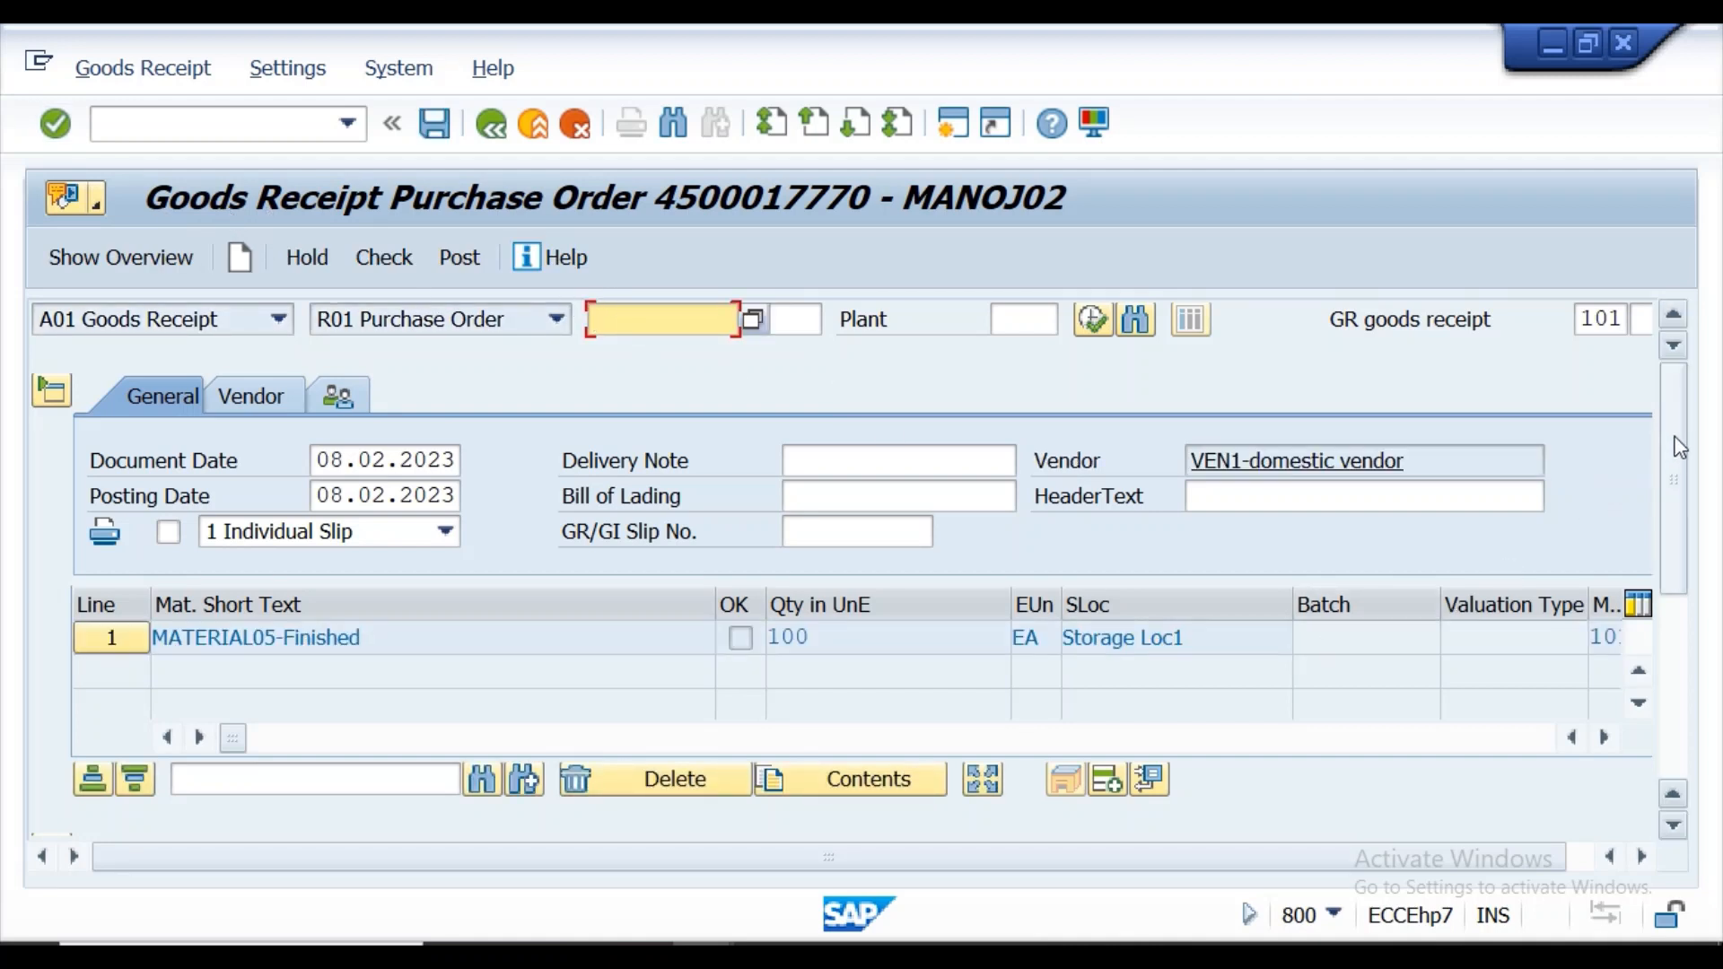
Review the MATERIAL05 receipt line's quantity, movement type and stock type, and mark it Item OK.
scroll(1680, 449, "down", 1)
scroll(1670, 430, "up", 1)
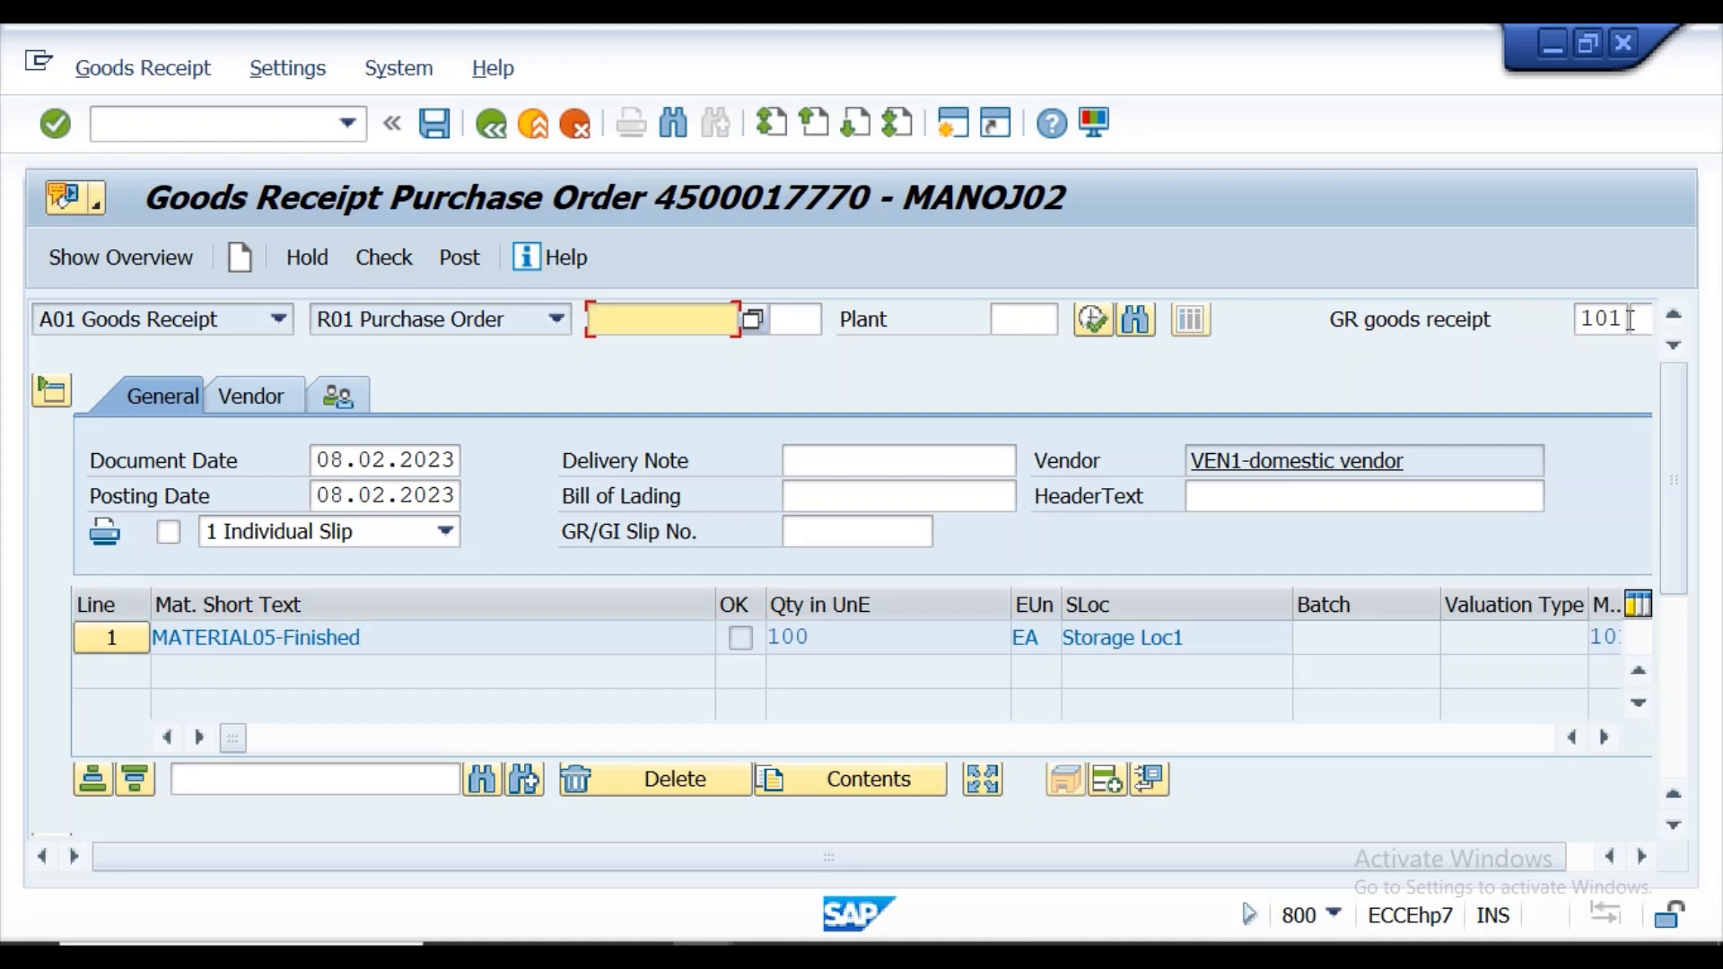
left_click(1615, 748)
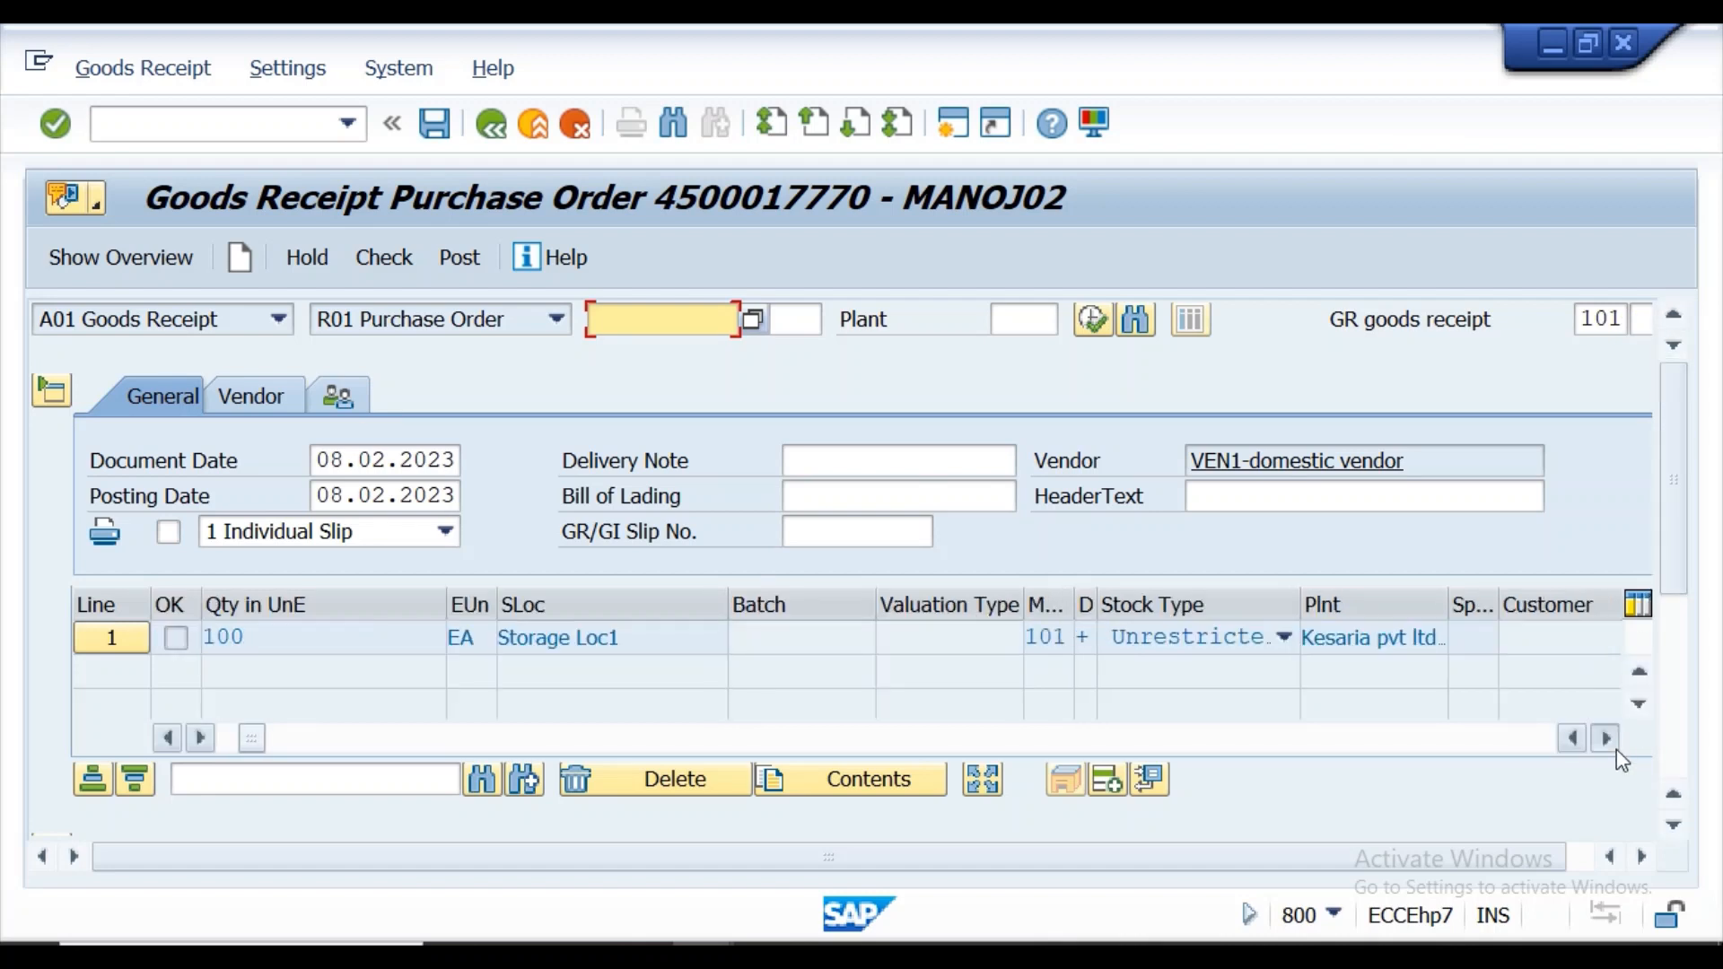
left_click(1614, 748)
left_click(1575, 741)
left_click(1575, 742)
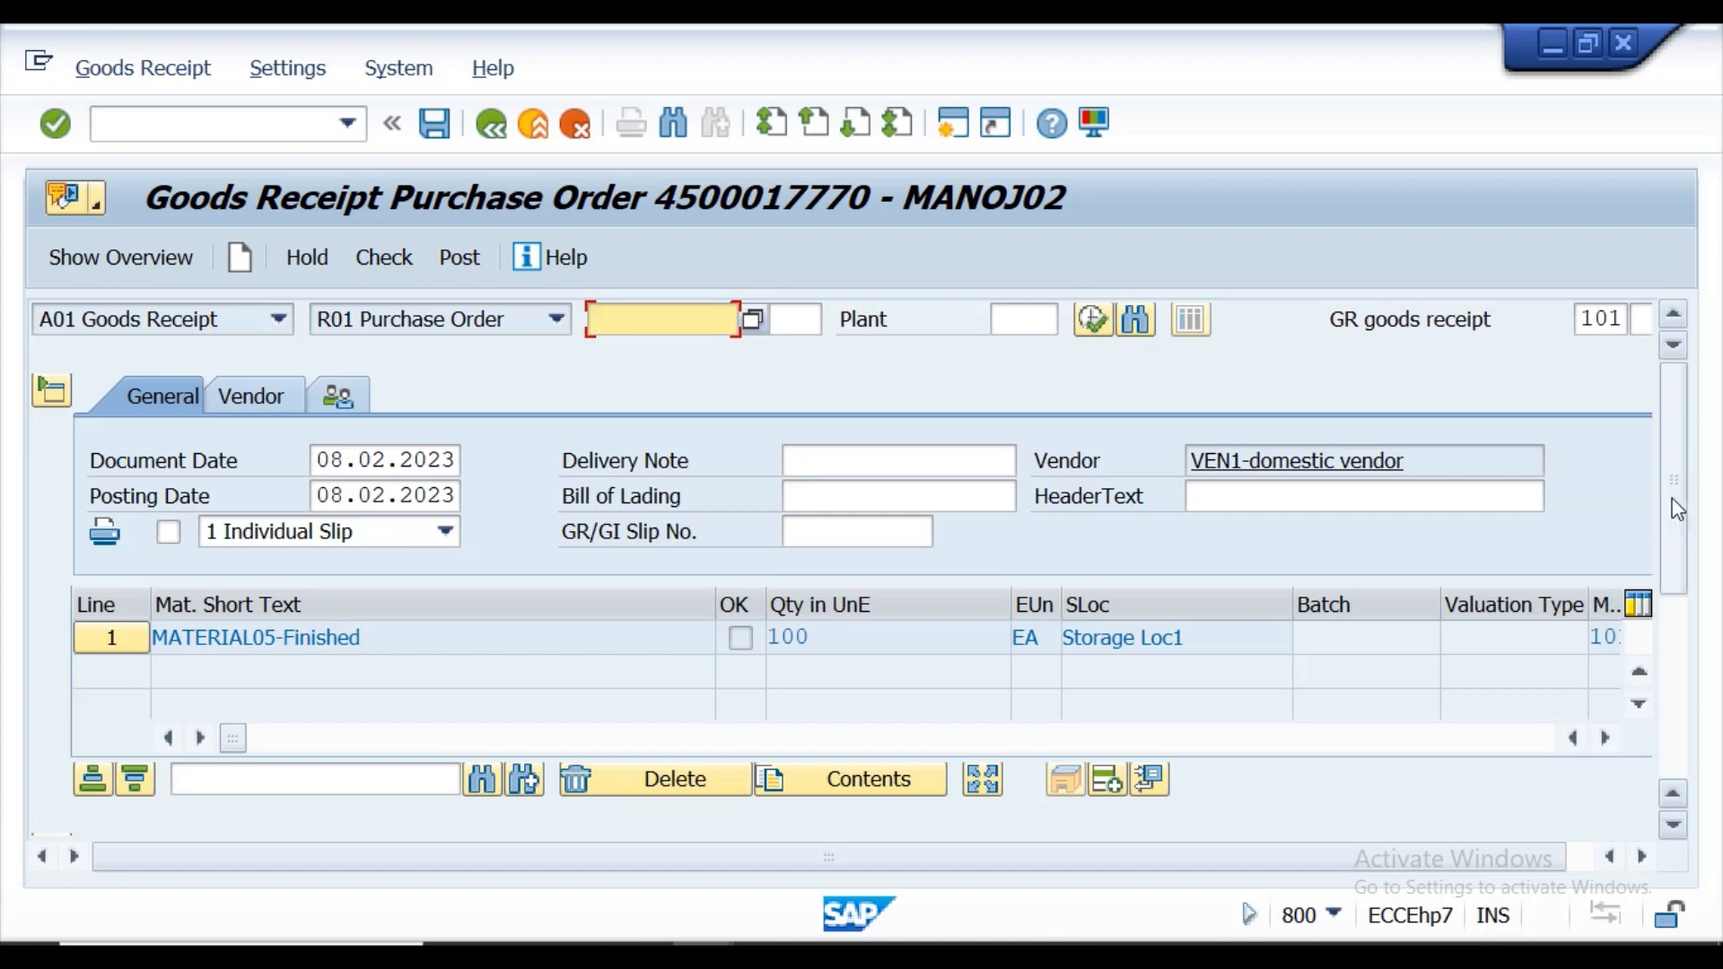
left_click_drag(1677, 509, 1678, 682)
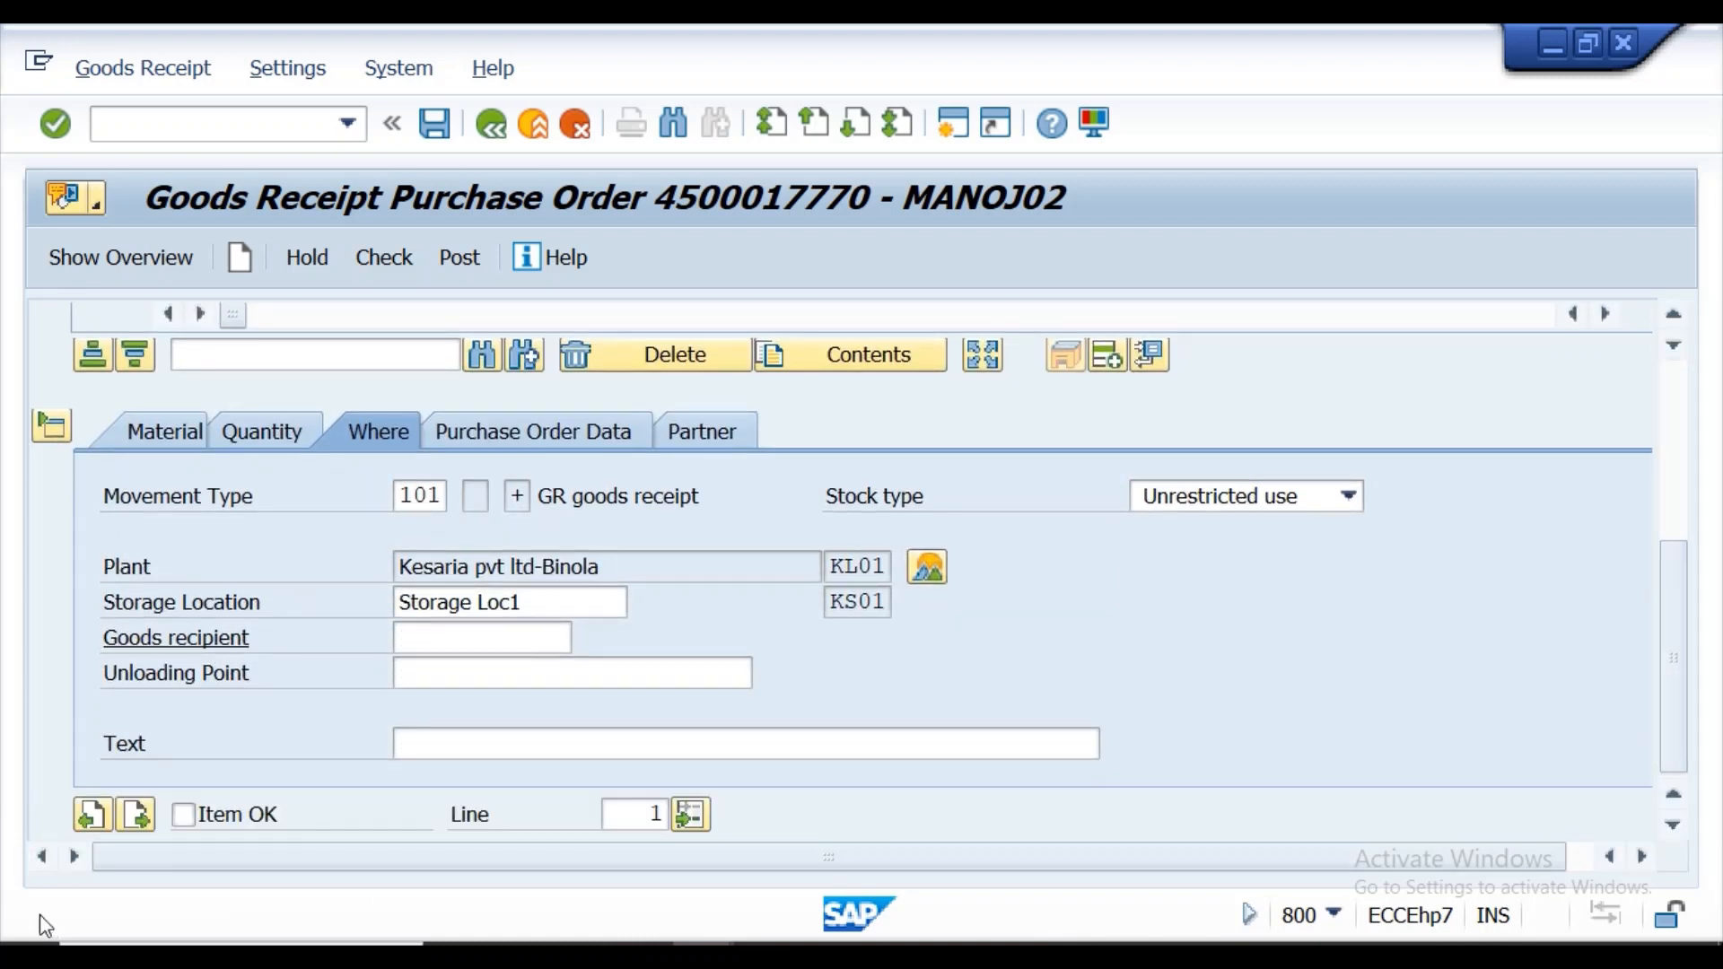
left_click(189, 817)
Examine the stock overview for MATERIAL05 from the receipt item's plant data and return to the goods receipt.
left_click(934, 568)
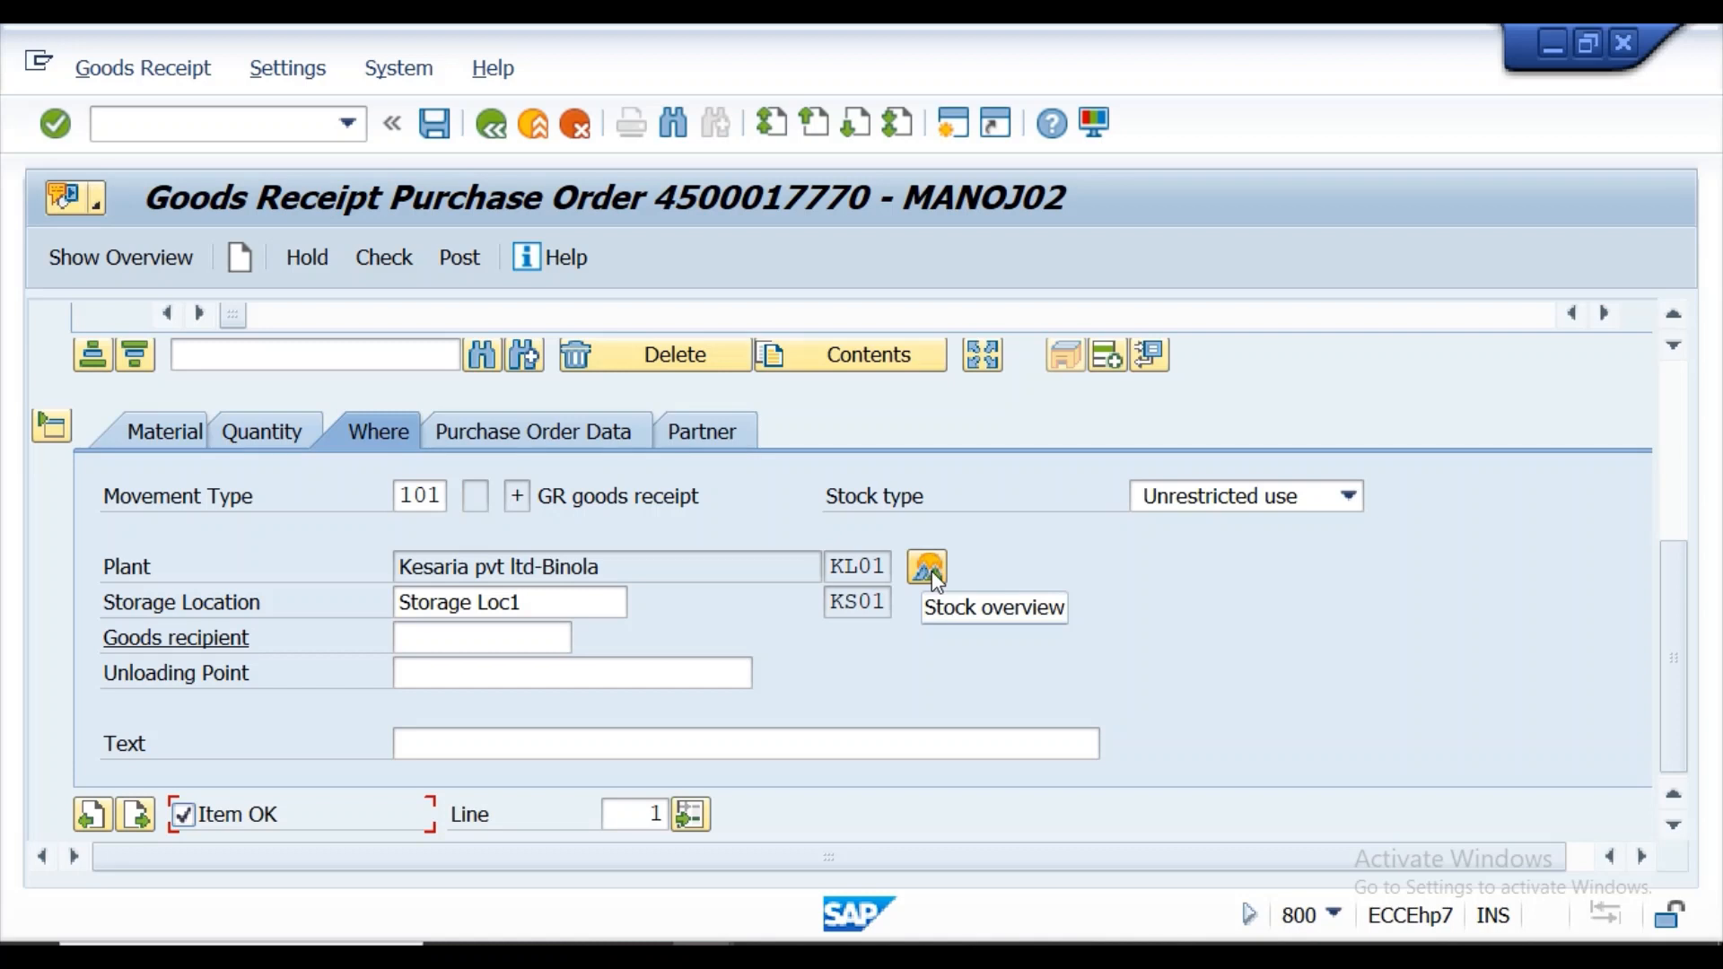
left_click(933, 575)
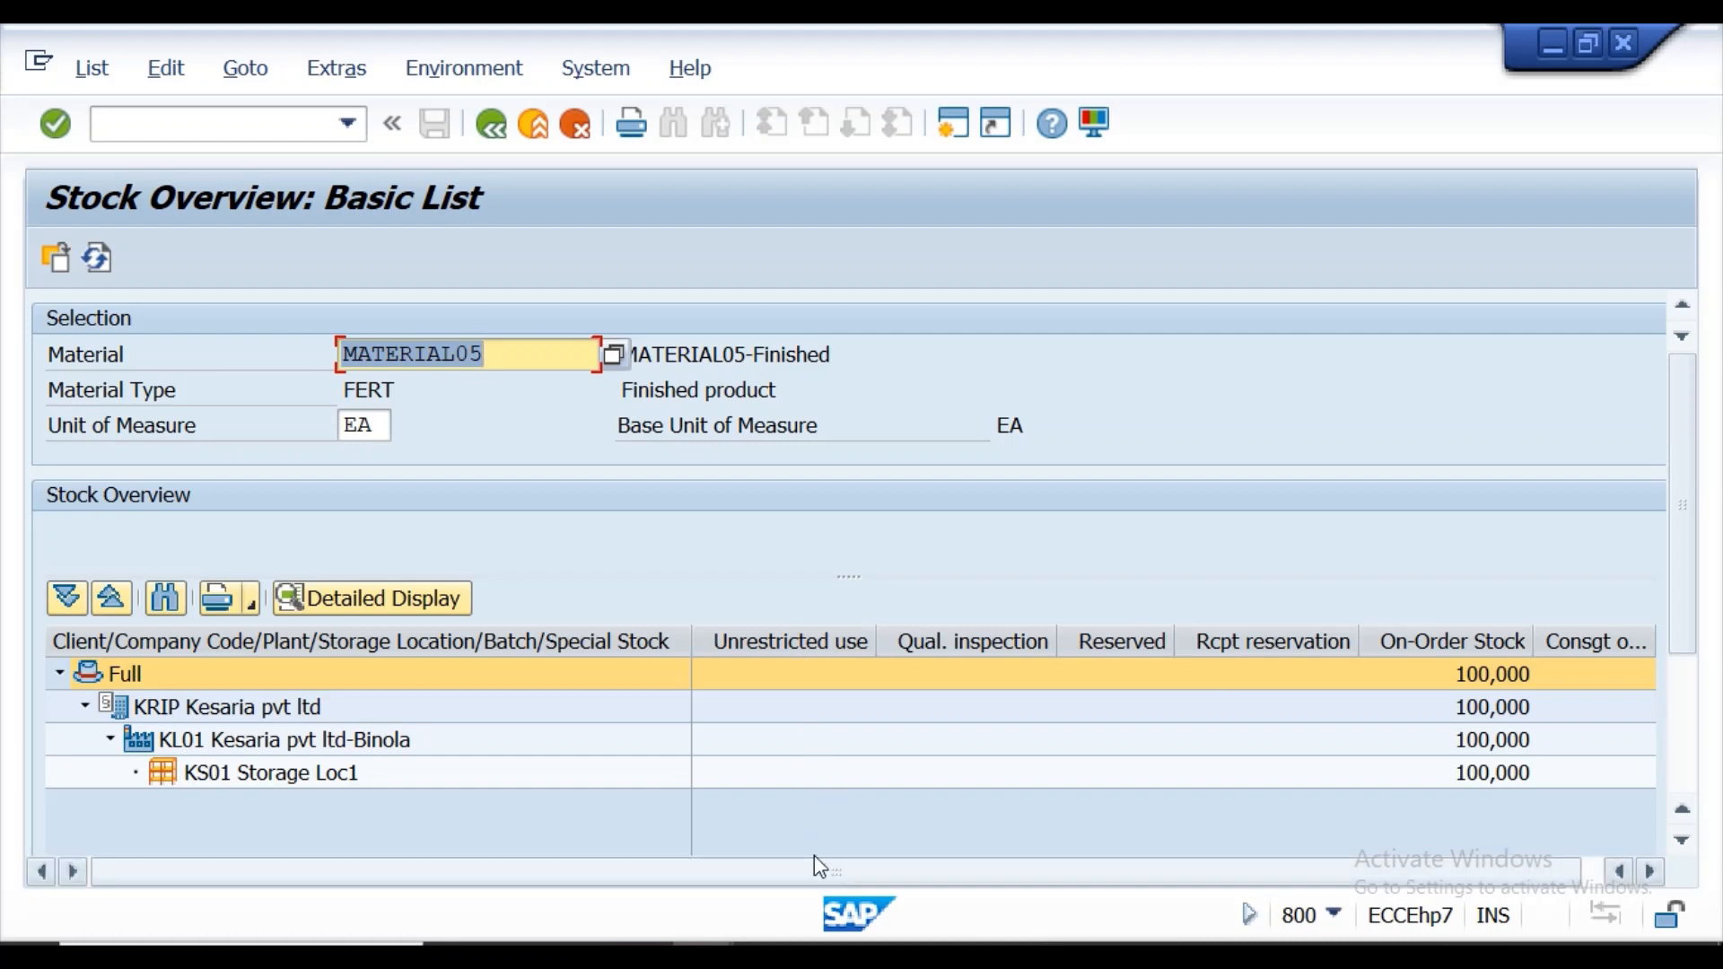
left_click(496, 144)
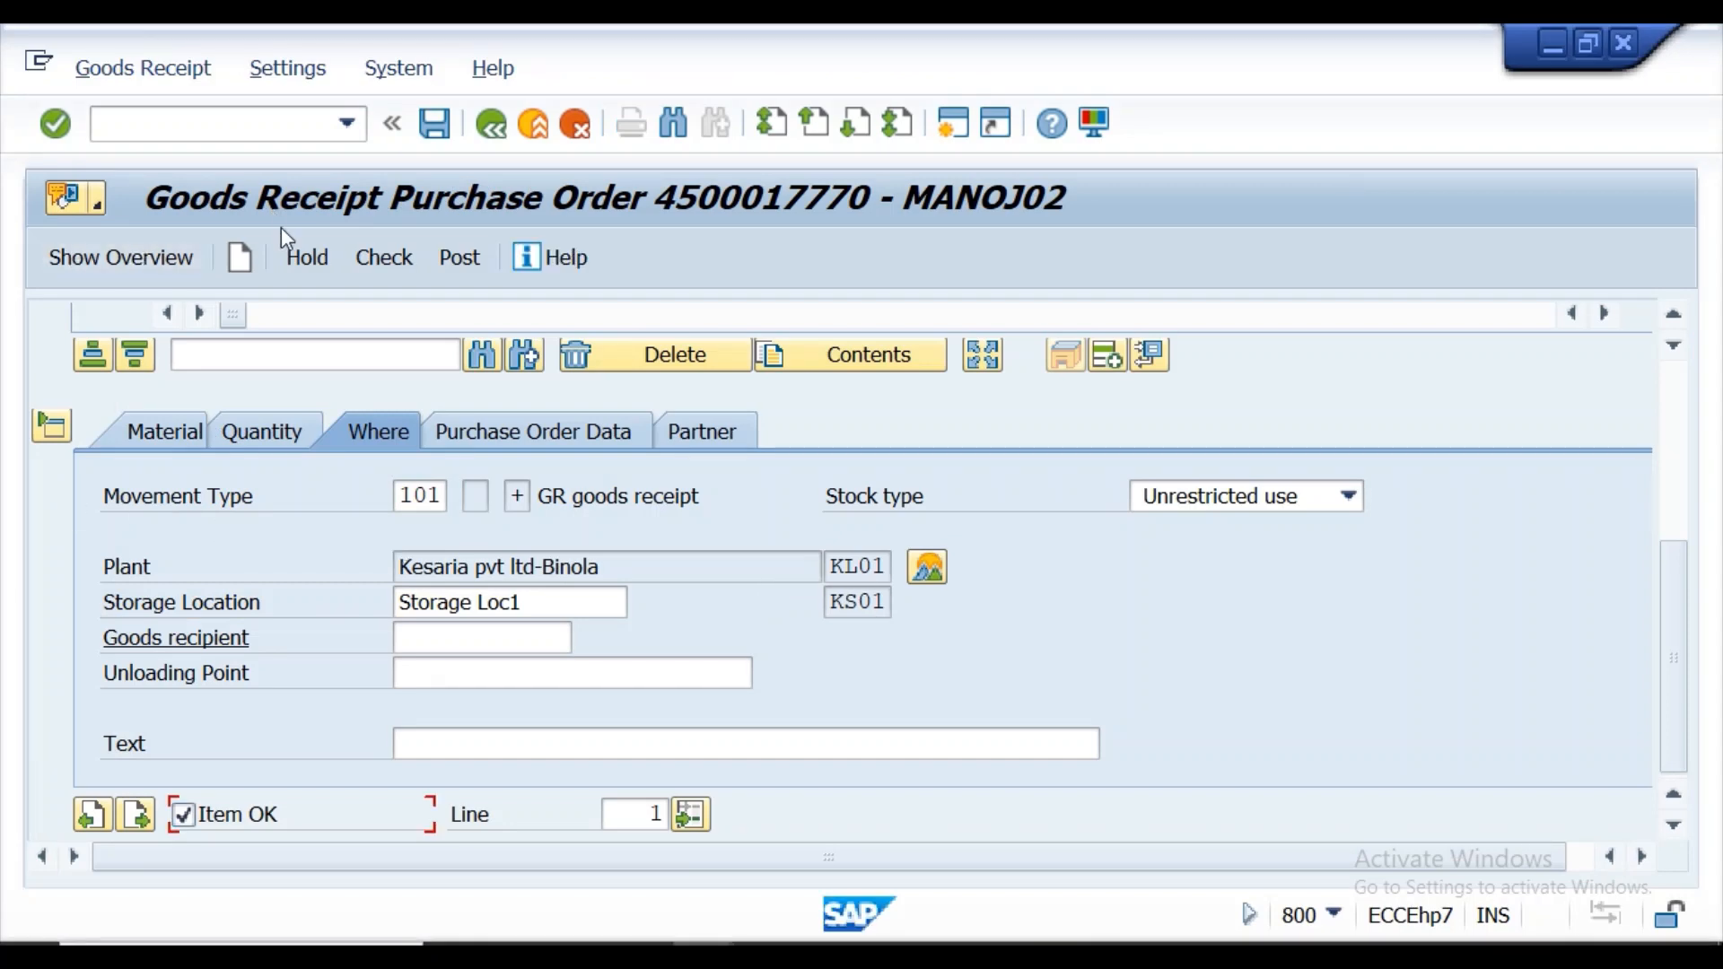
Check and post the goods receipt, and open the details of the posting message.
left_click(366, 267)
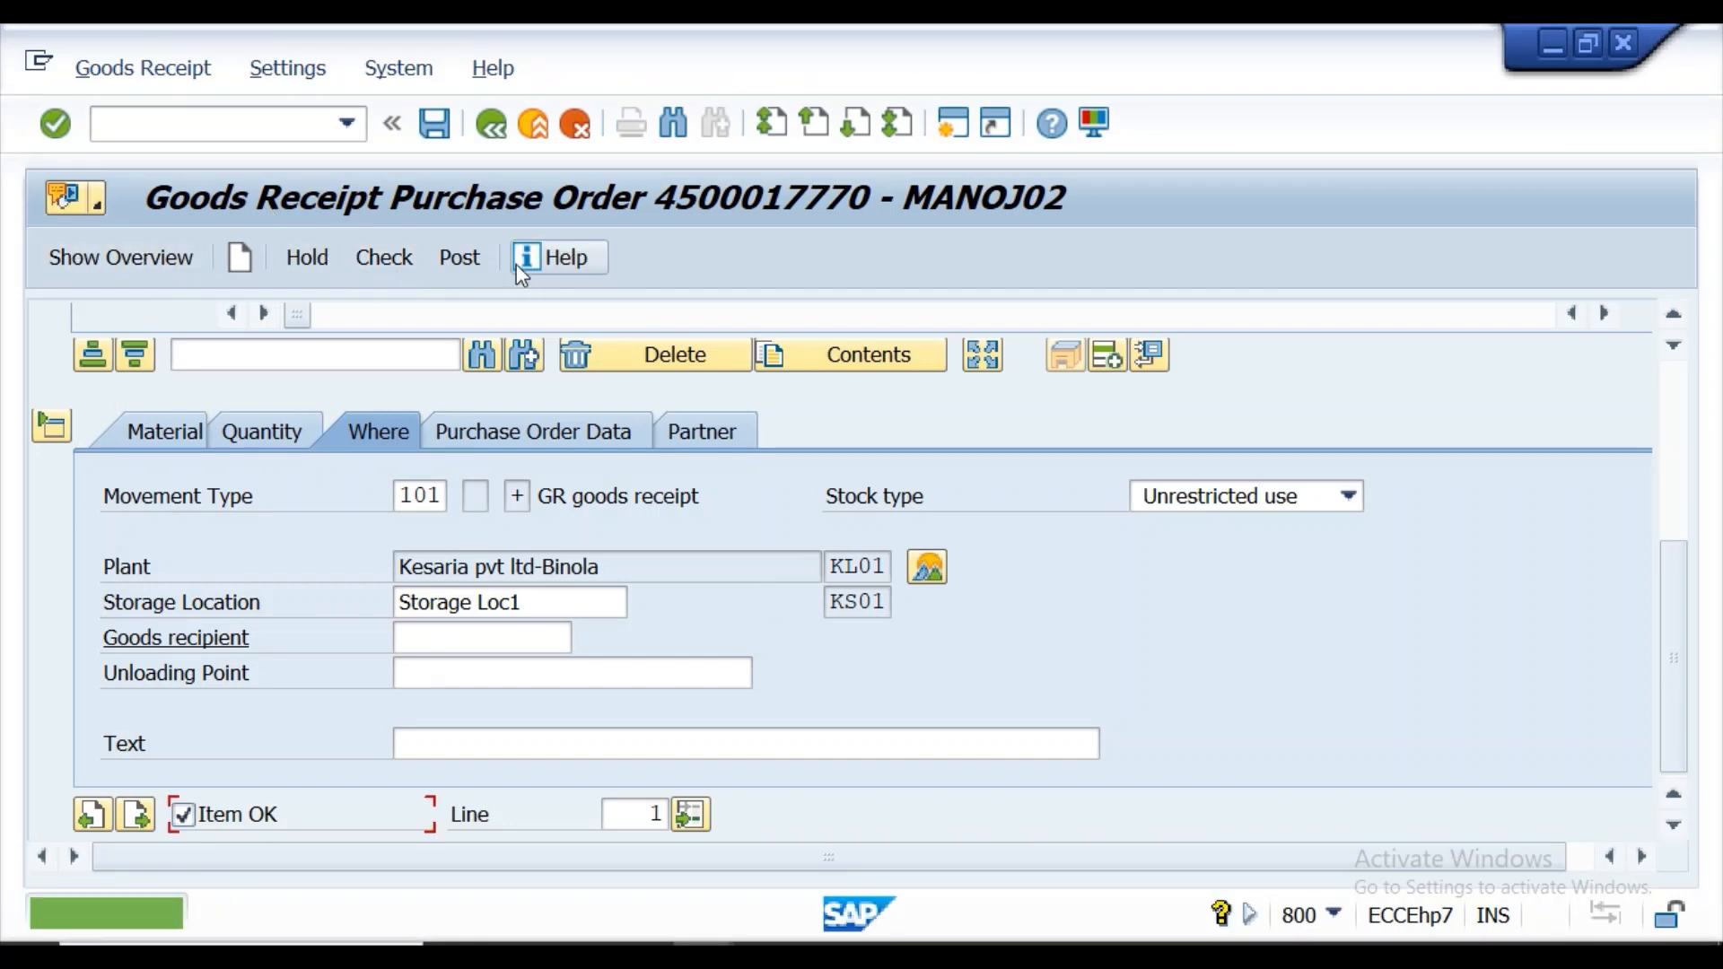
left_click(474, 260)
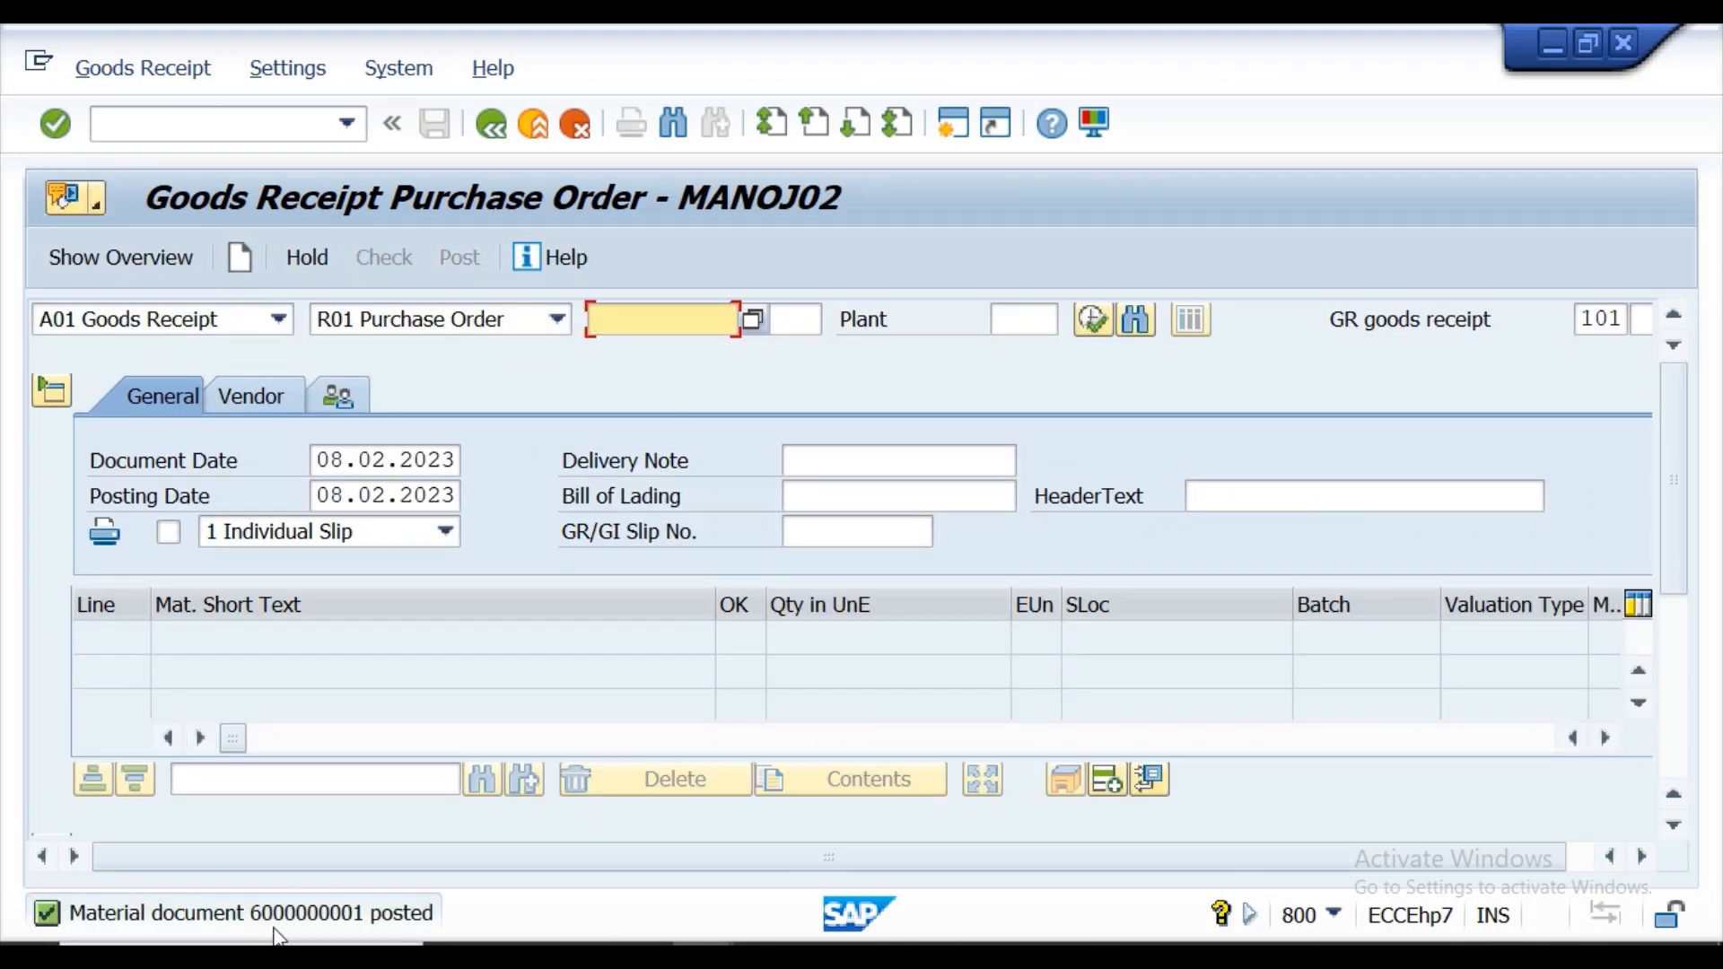
left_click(278, 917)
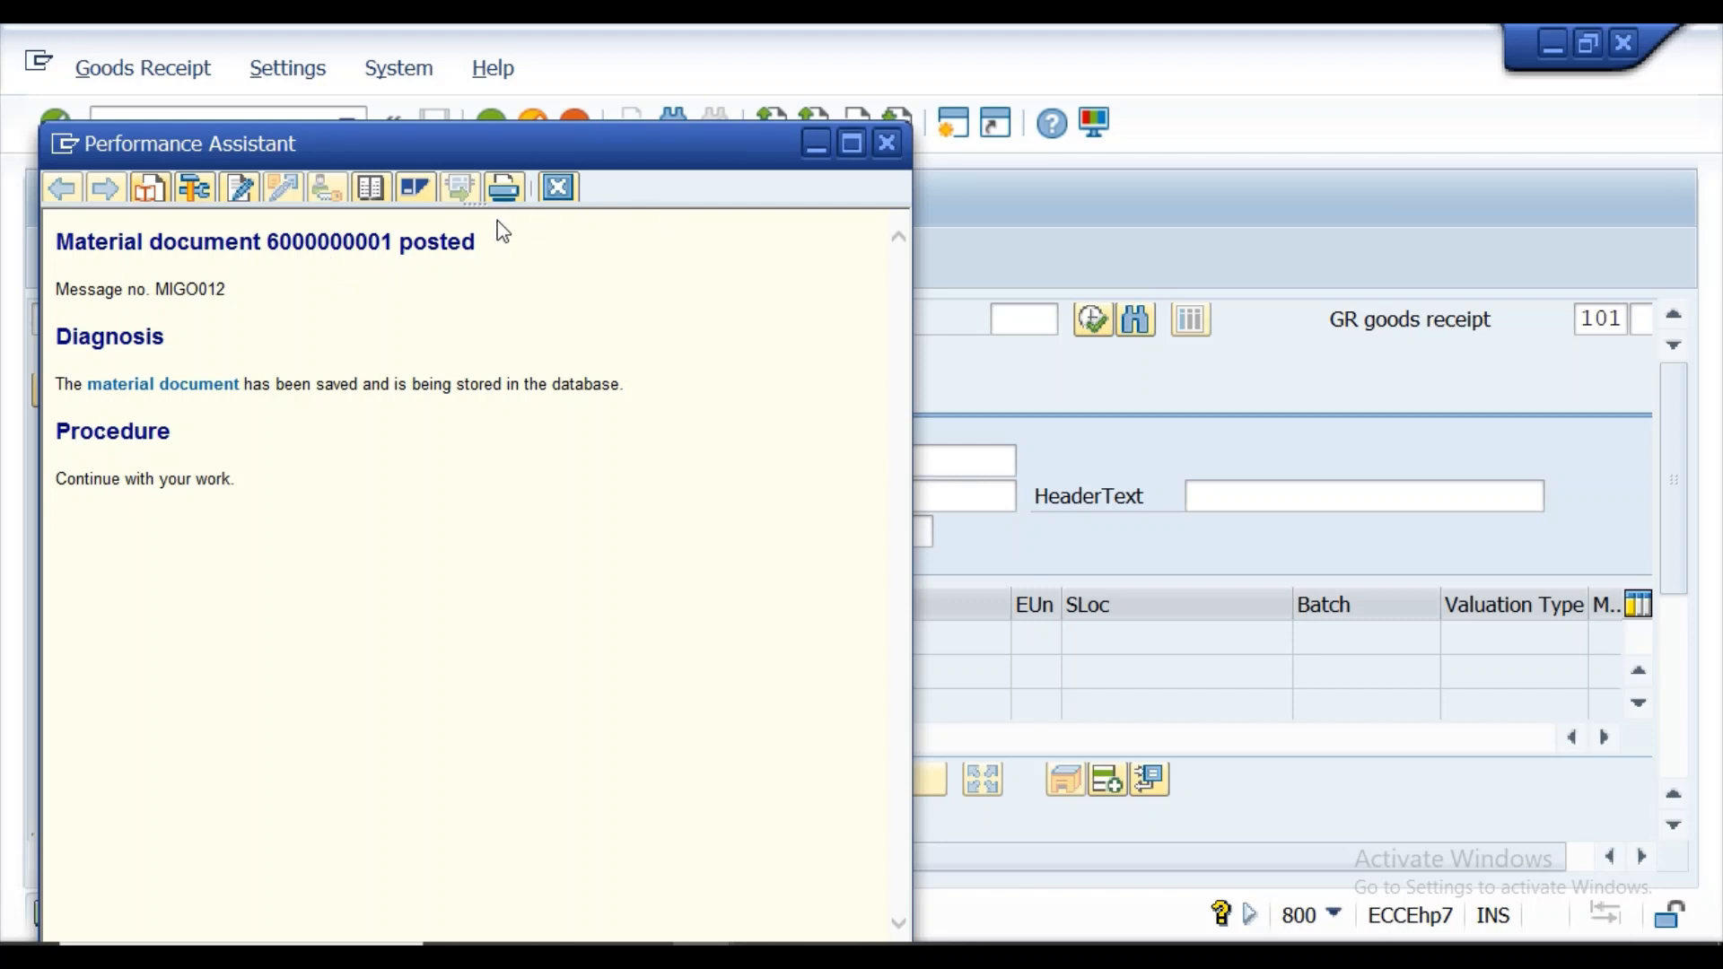
Close the posting message details, choose A04 Display and load the newly posted material document.
left_click(887, 144)
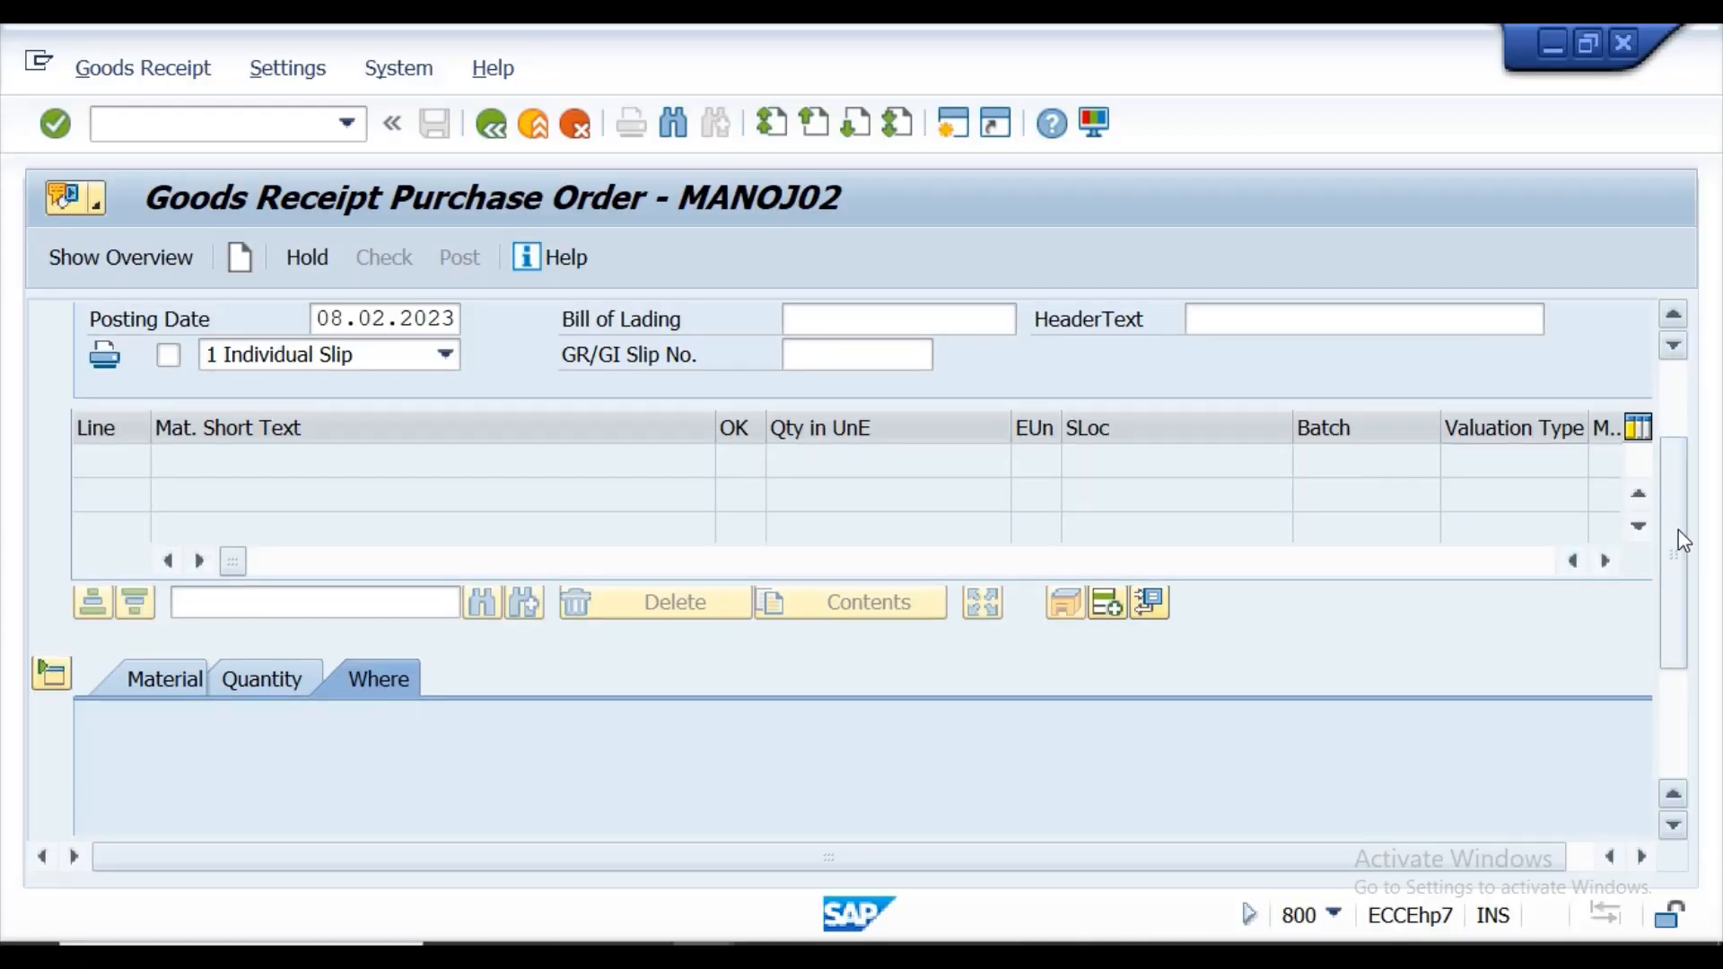
scroll(1679, 529, "up", 3)
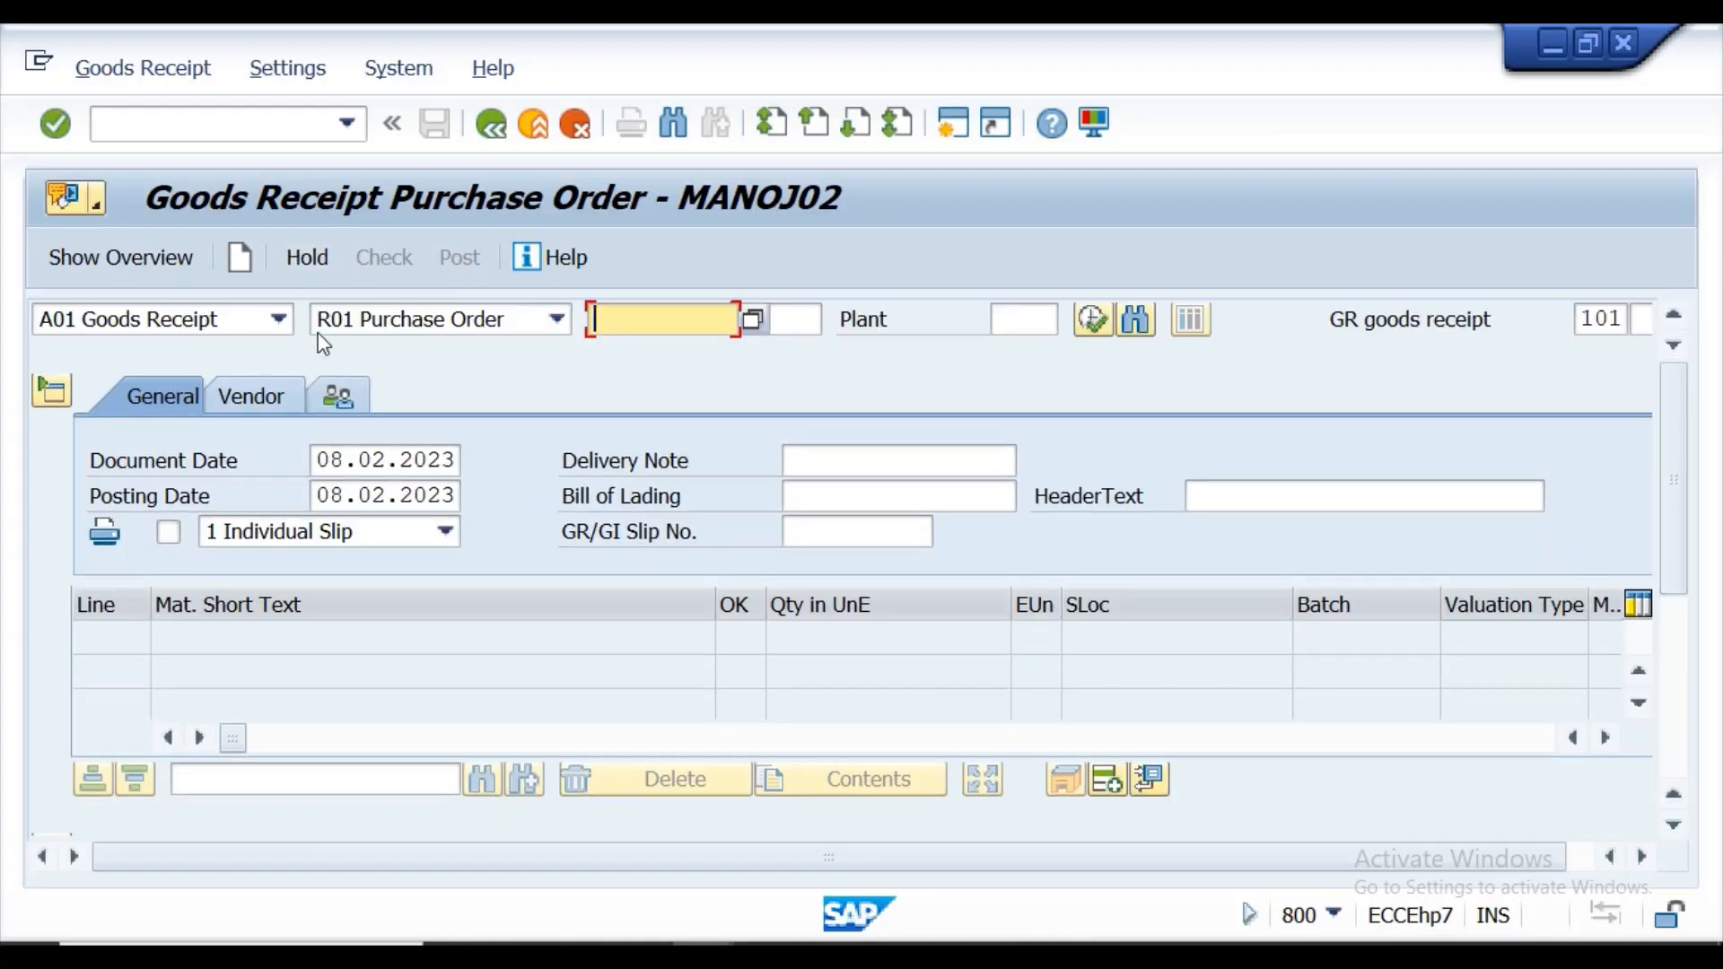
left_click(279, 319)
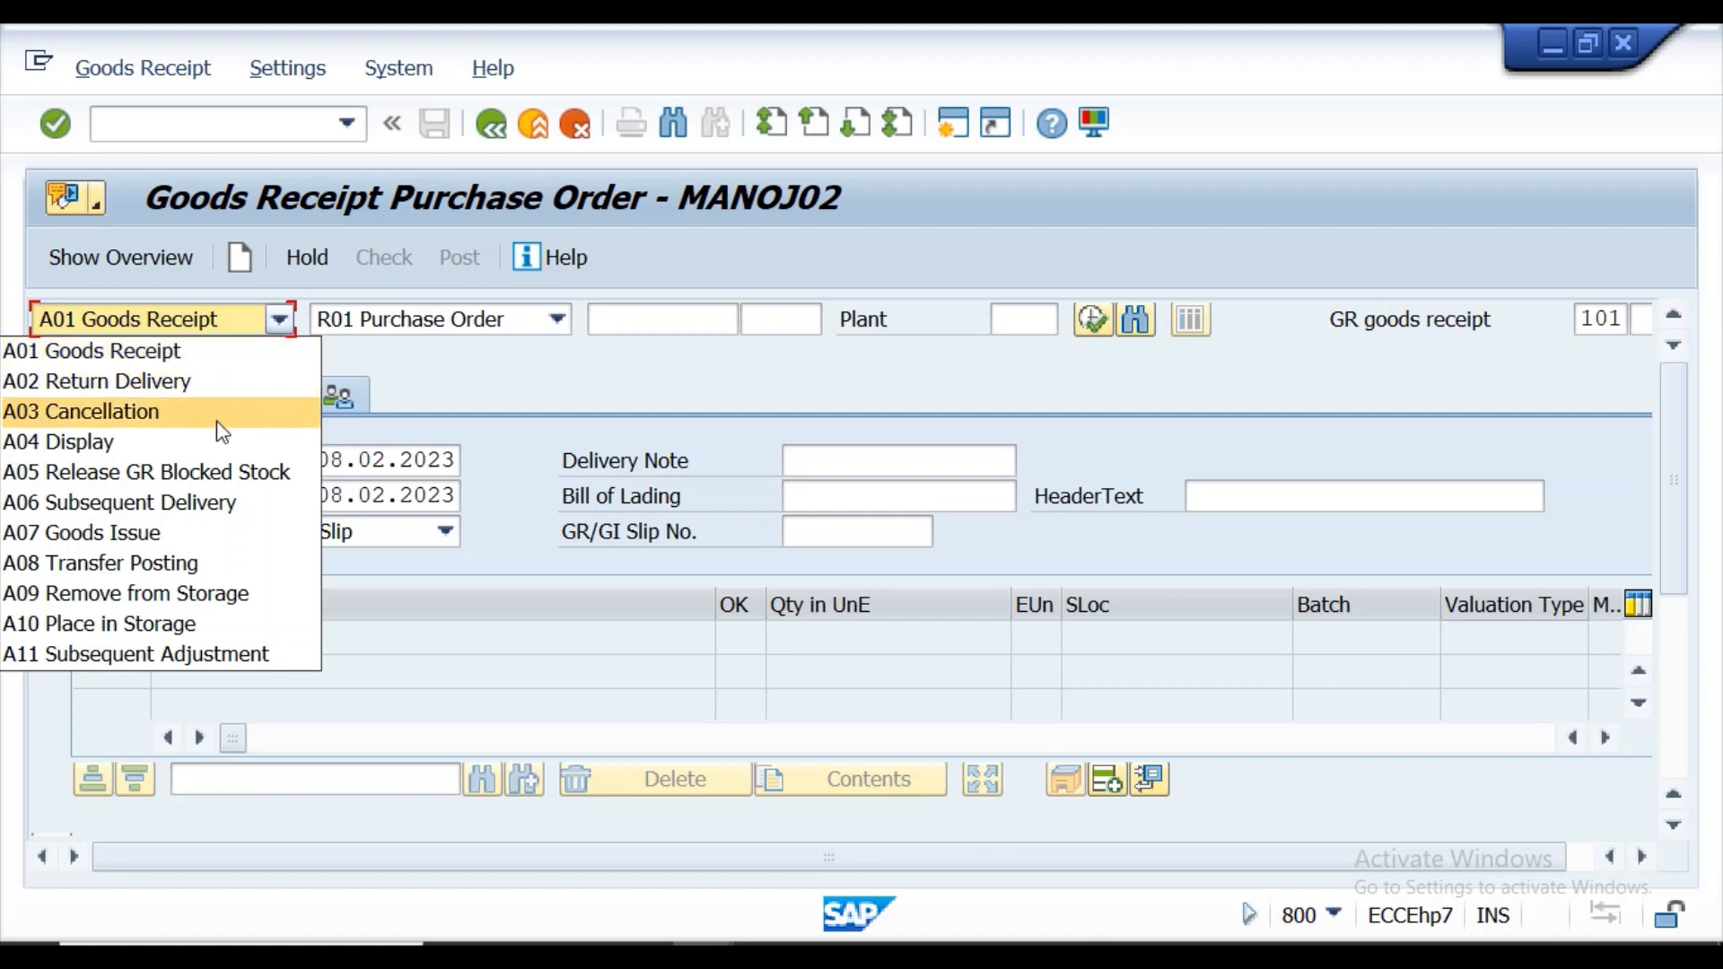
left_click(222, 443)
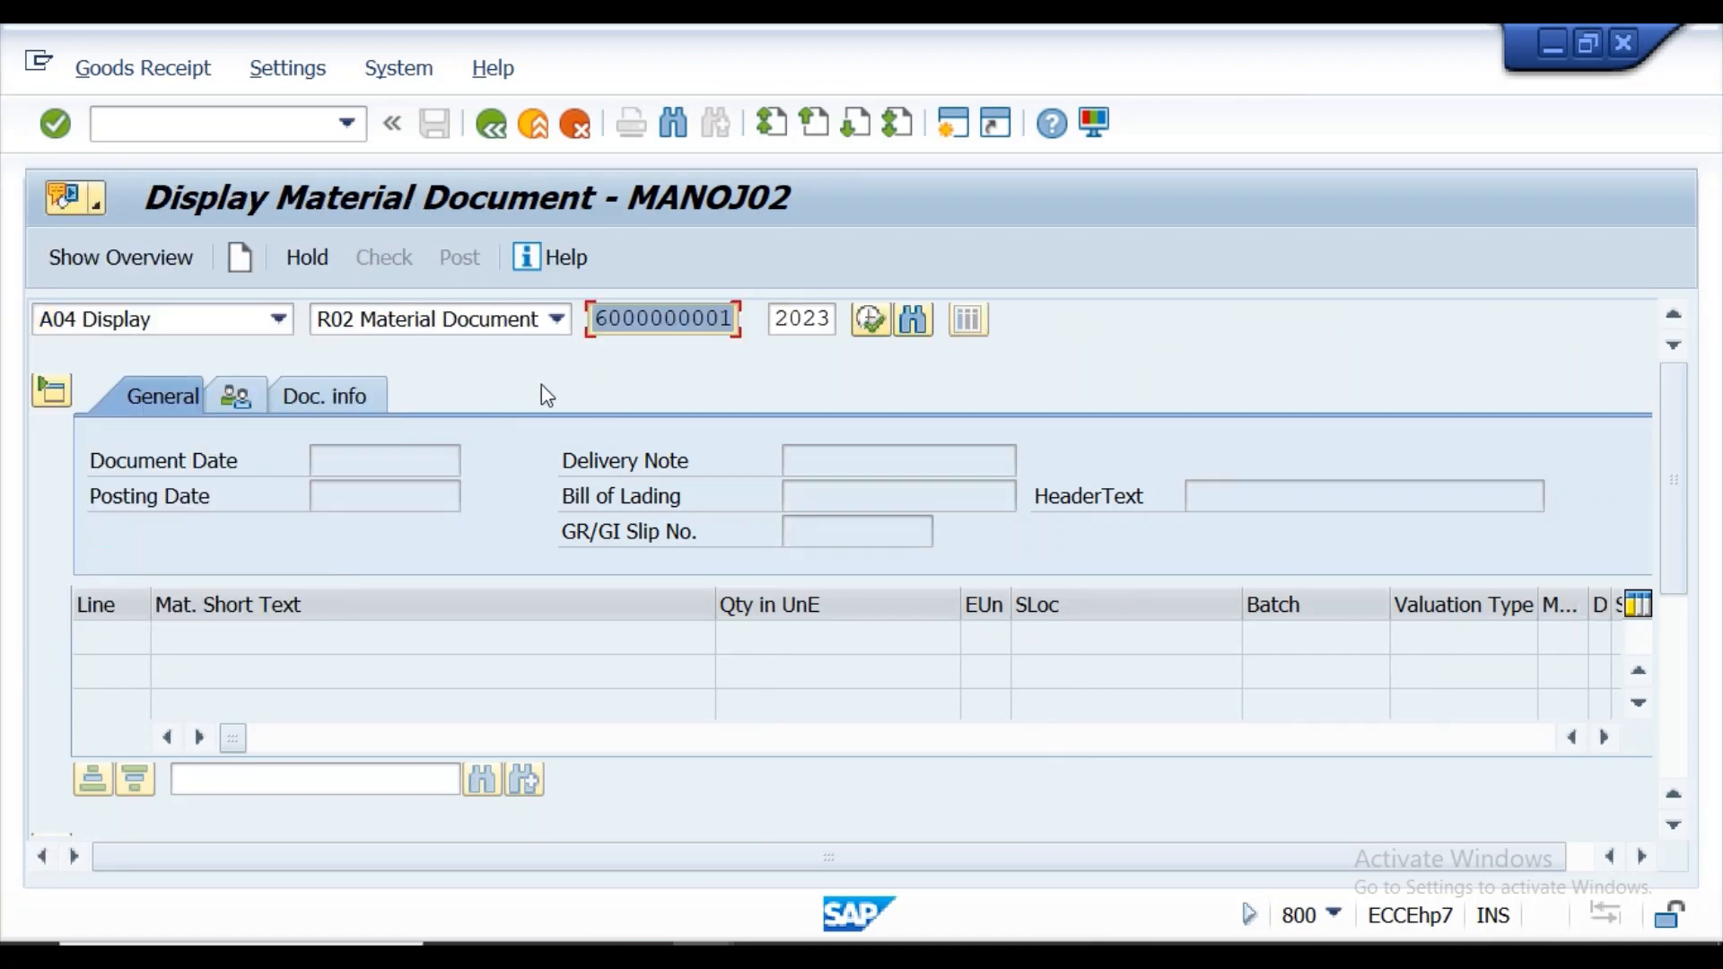
left_click(53, 123)
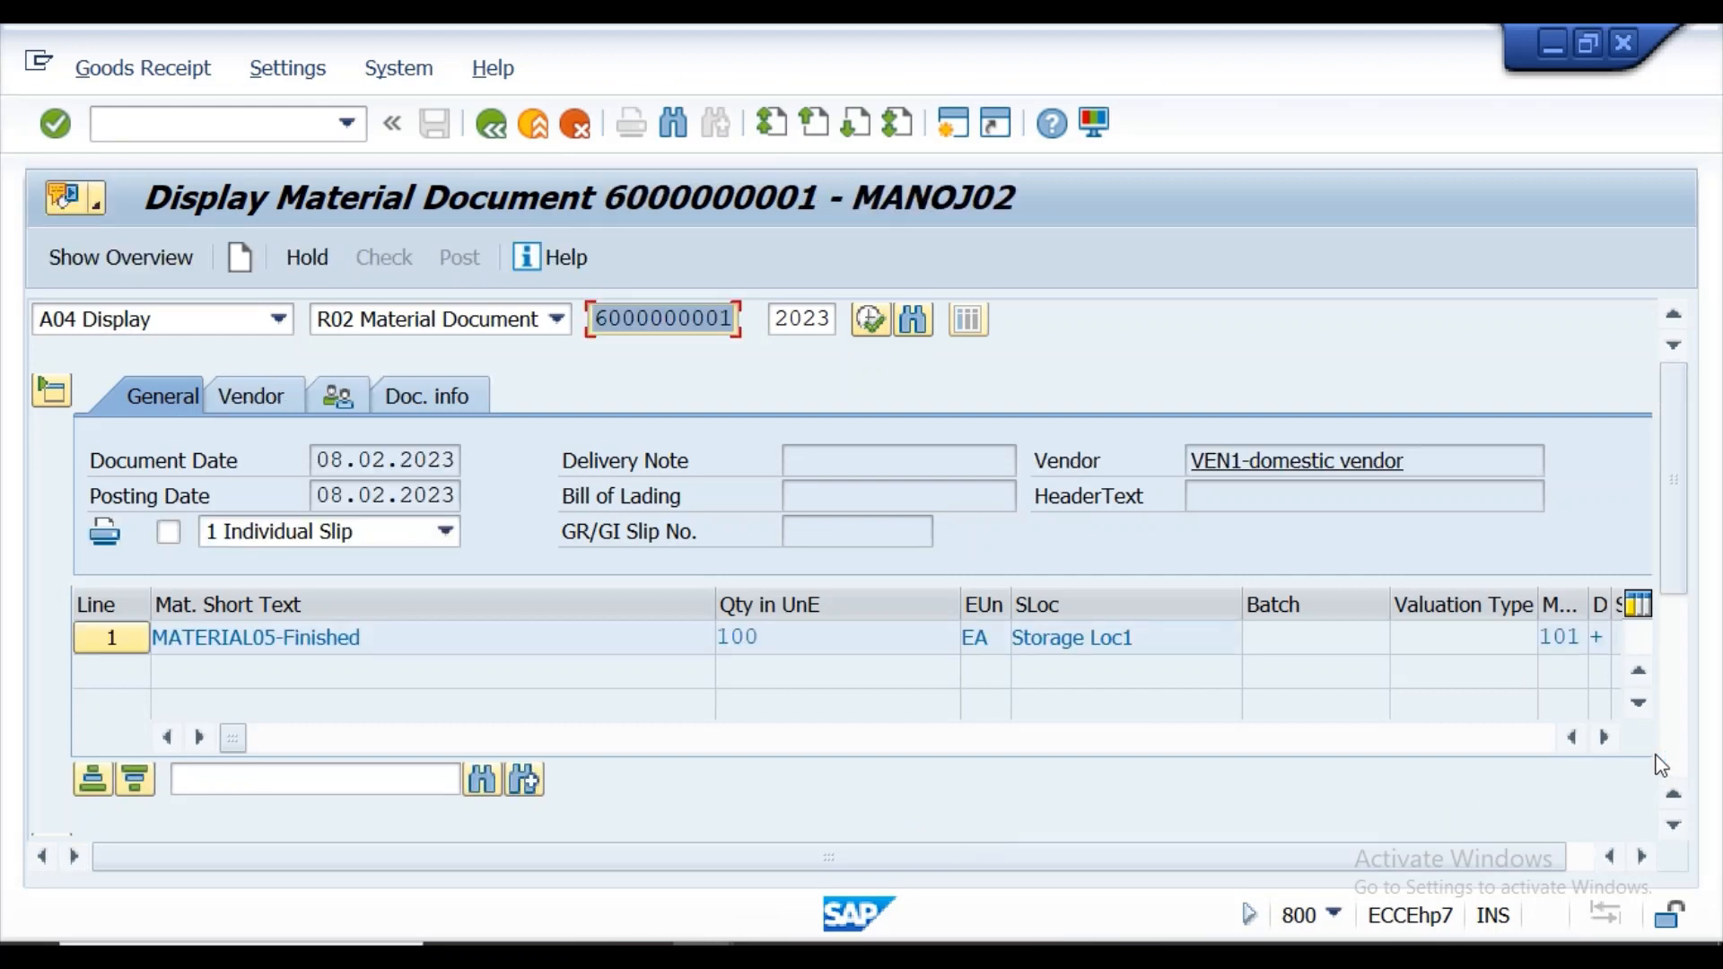
Examine the stock overview for MATERIAL05 from the material document's plant data and return to the document.
left_click_drag(1676, 513, 1704, 712)
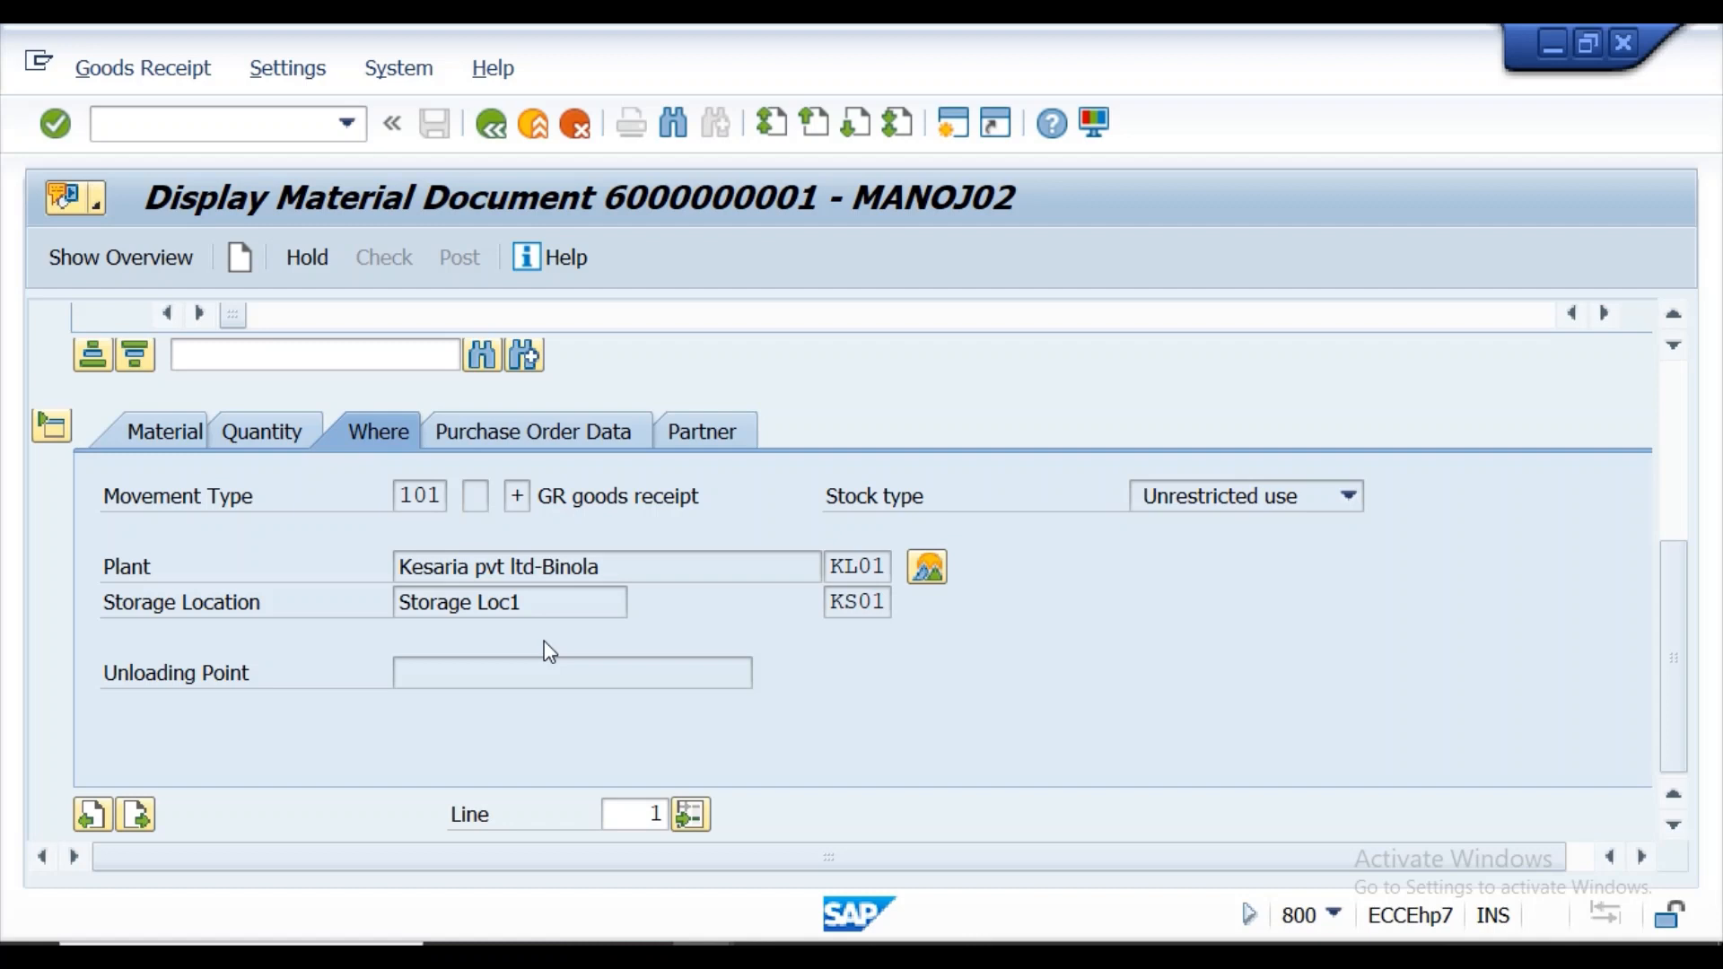
left_click(926, 571)
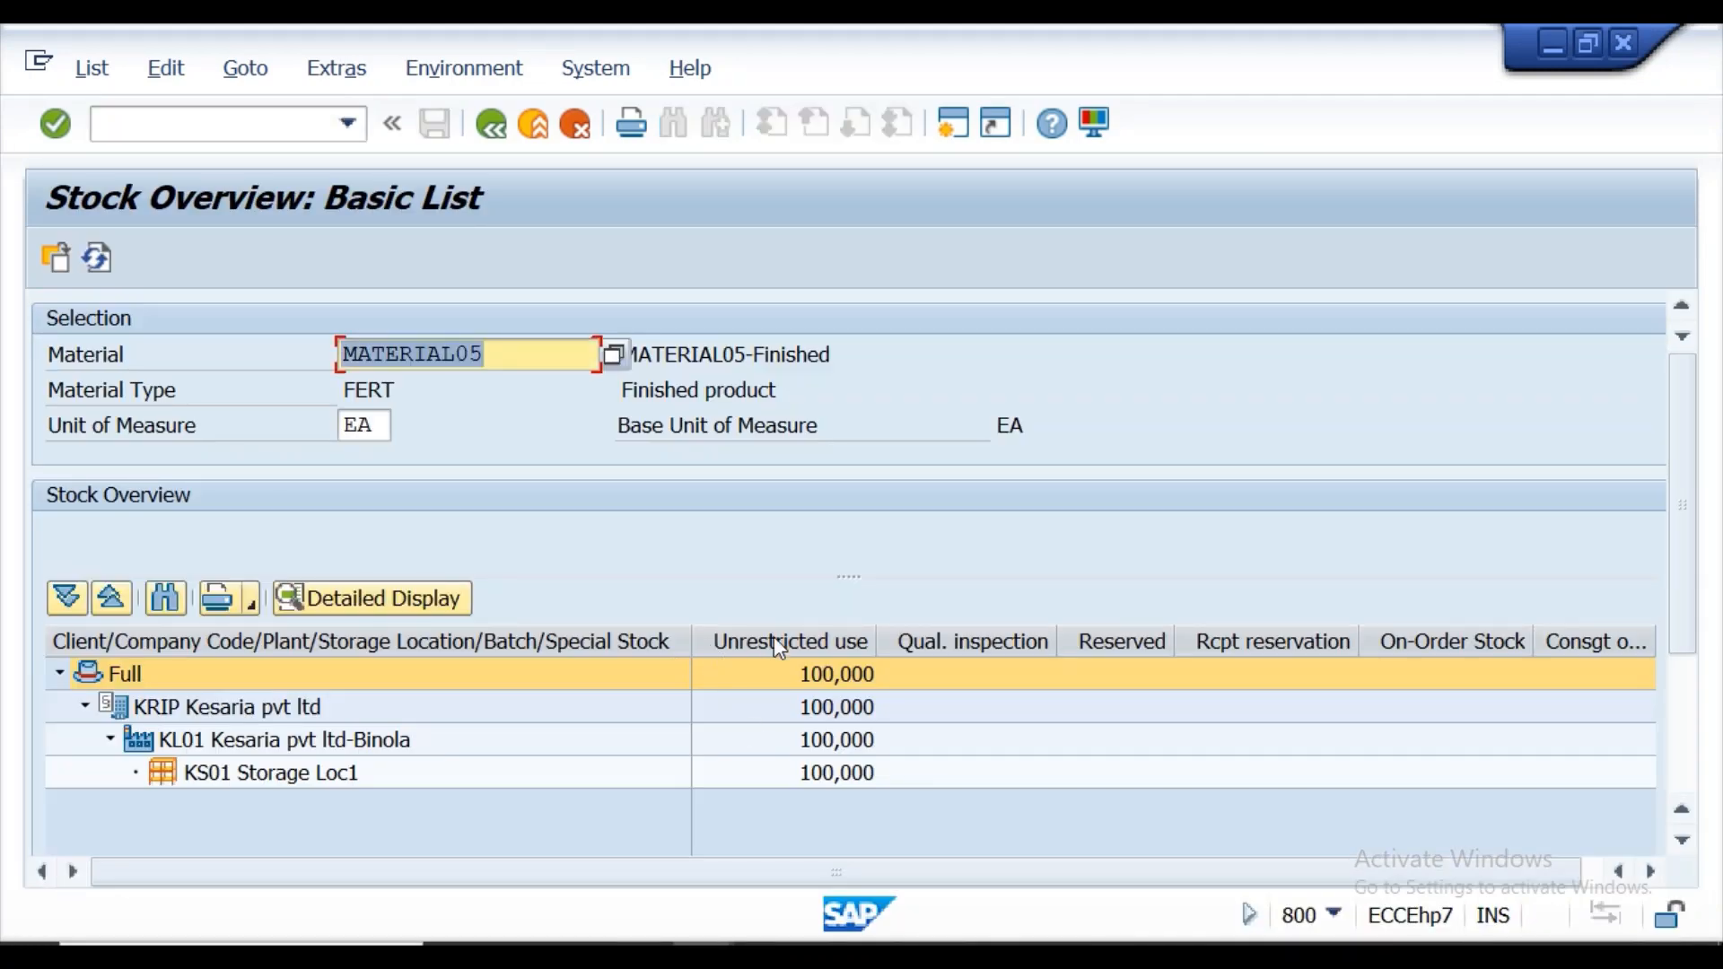
left_click(1654, 874)
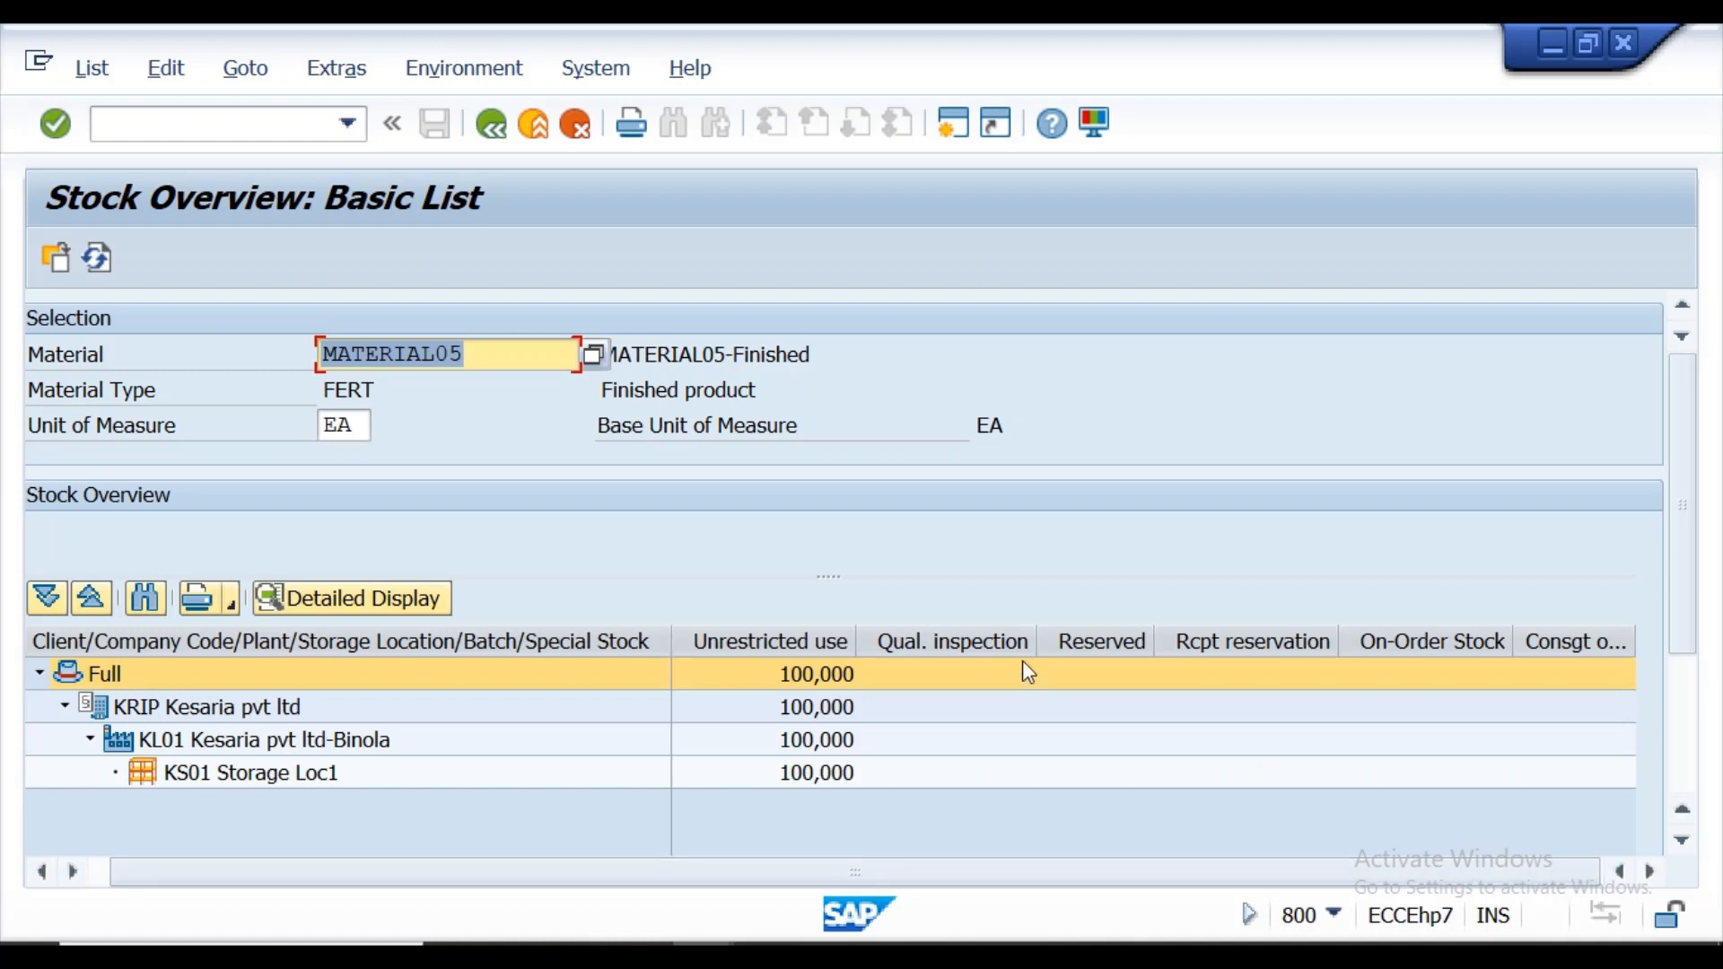
left_click(277, 135)
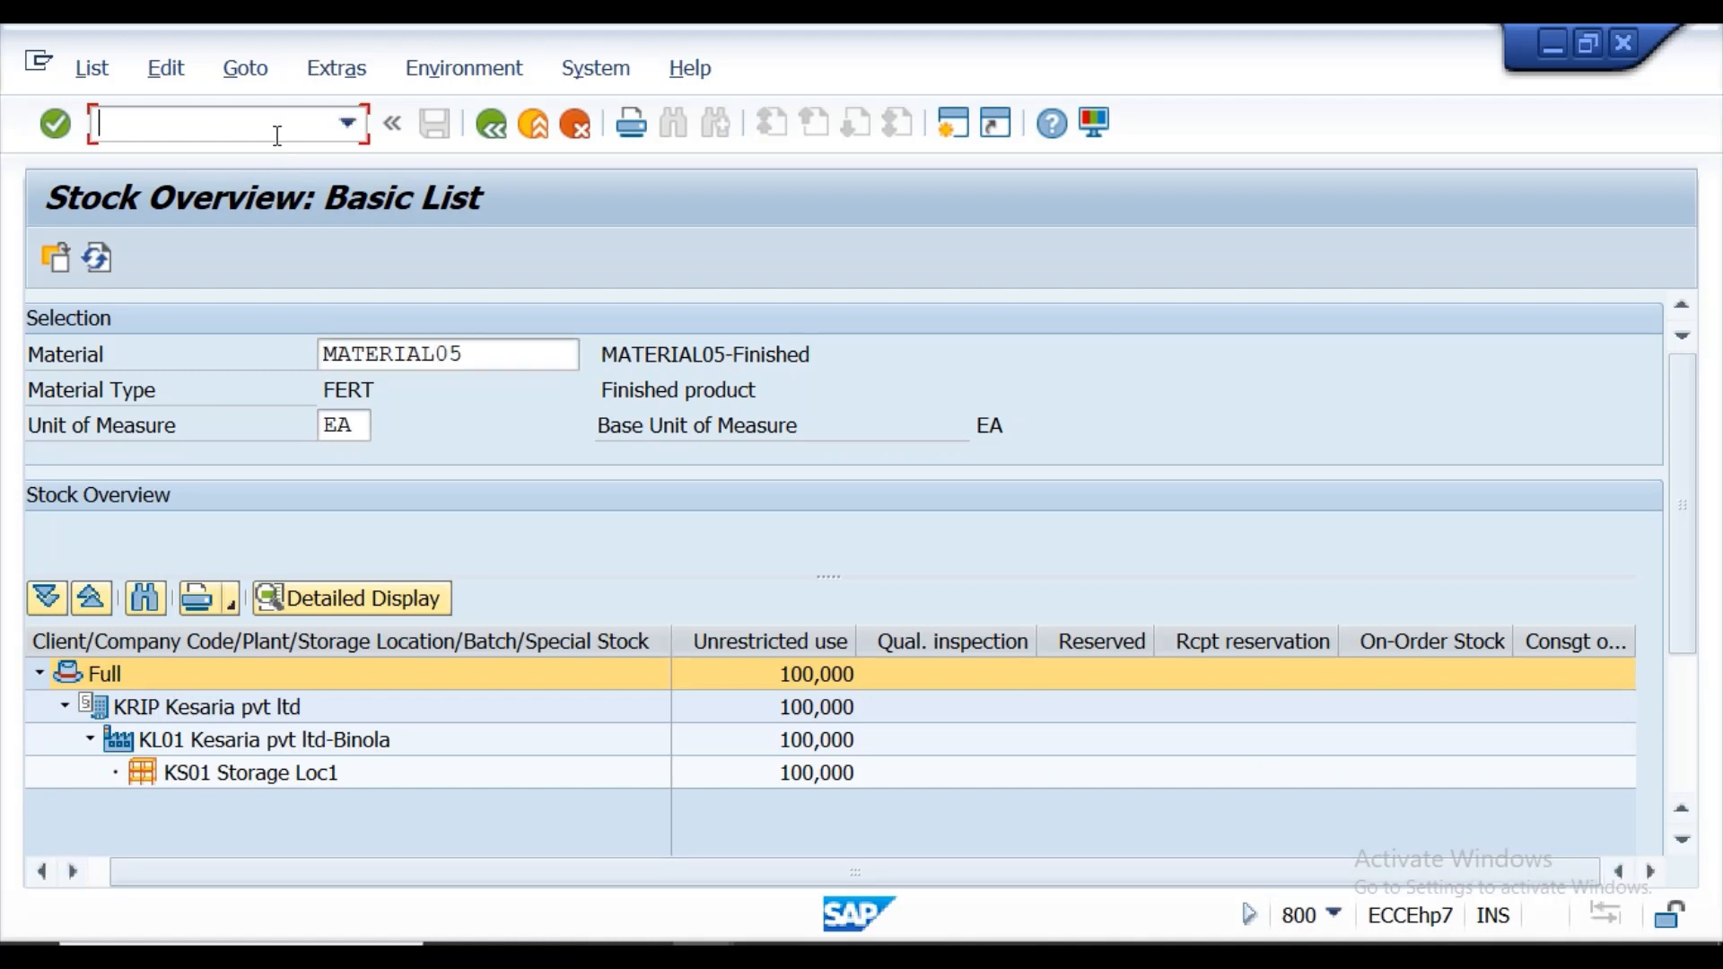
left_click(490, 126)
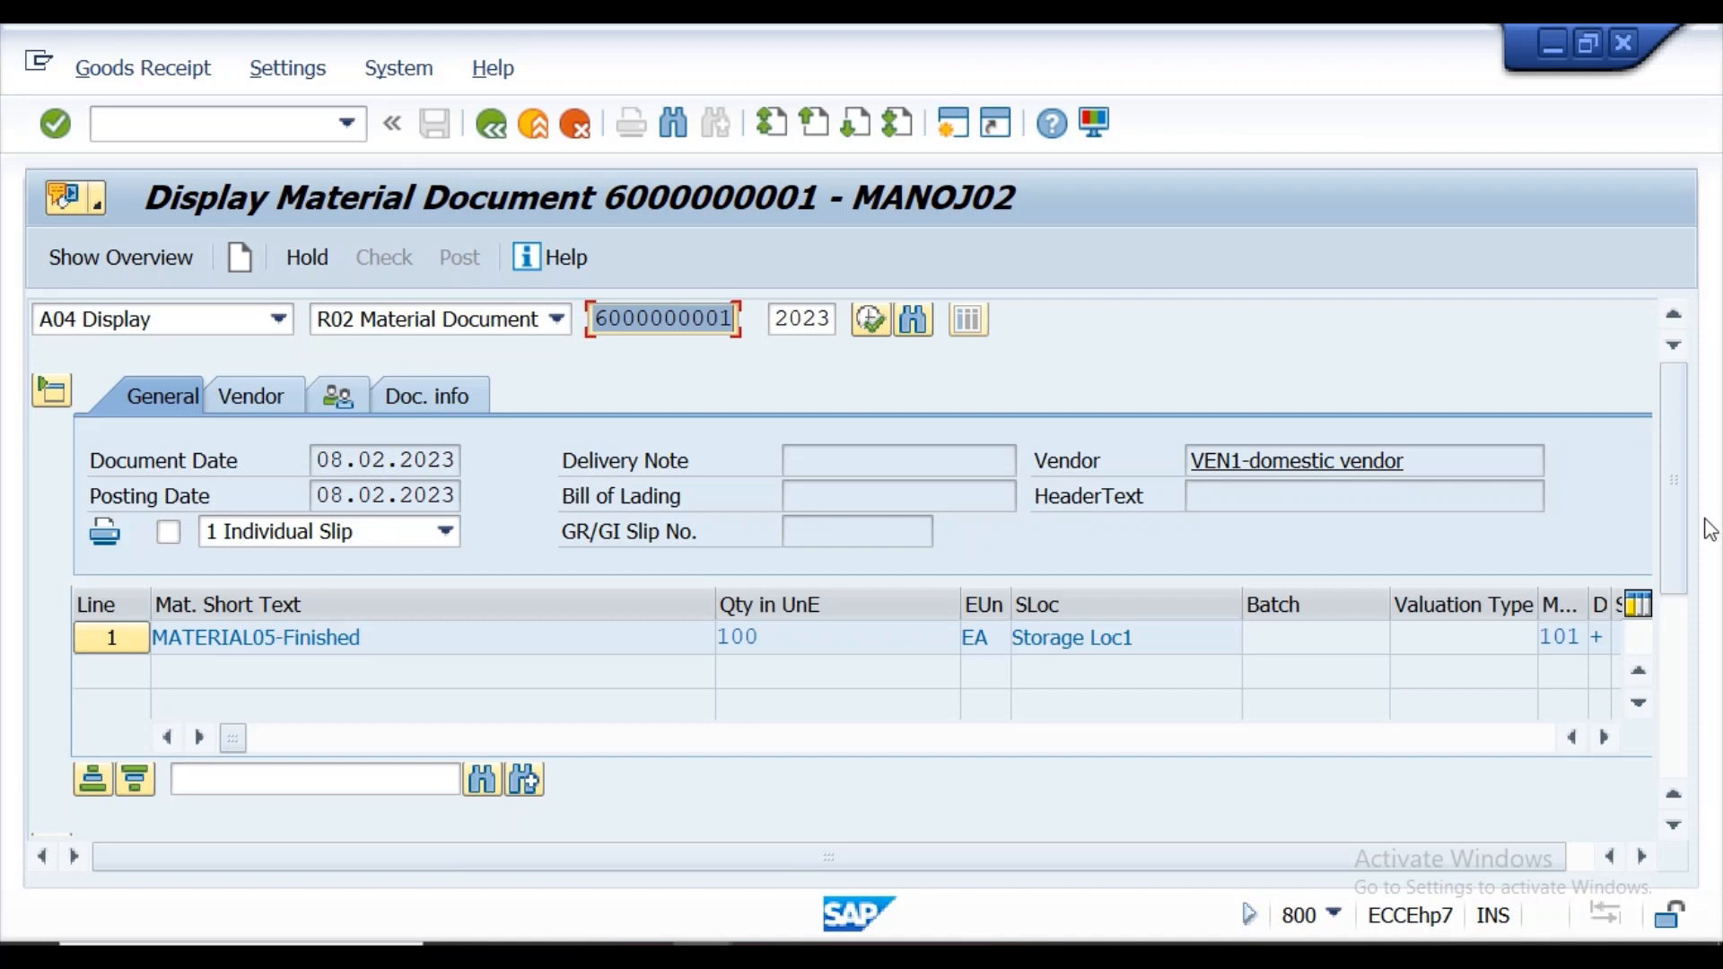
Open the linked purchase order from the item's purchase order data, review its history and header status, and return to the material document.
left_click_drag(1679, 524, 1669, 666)
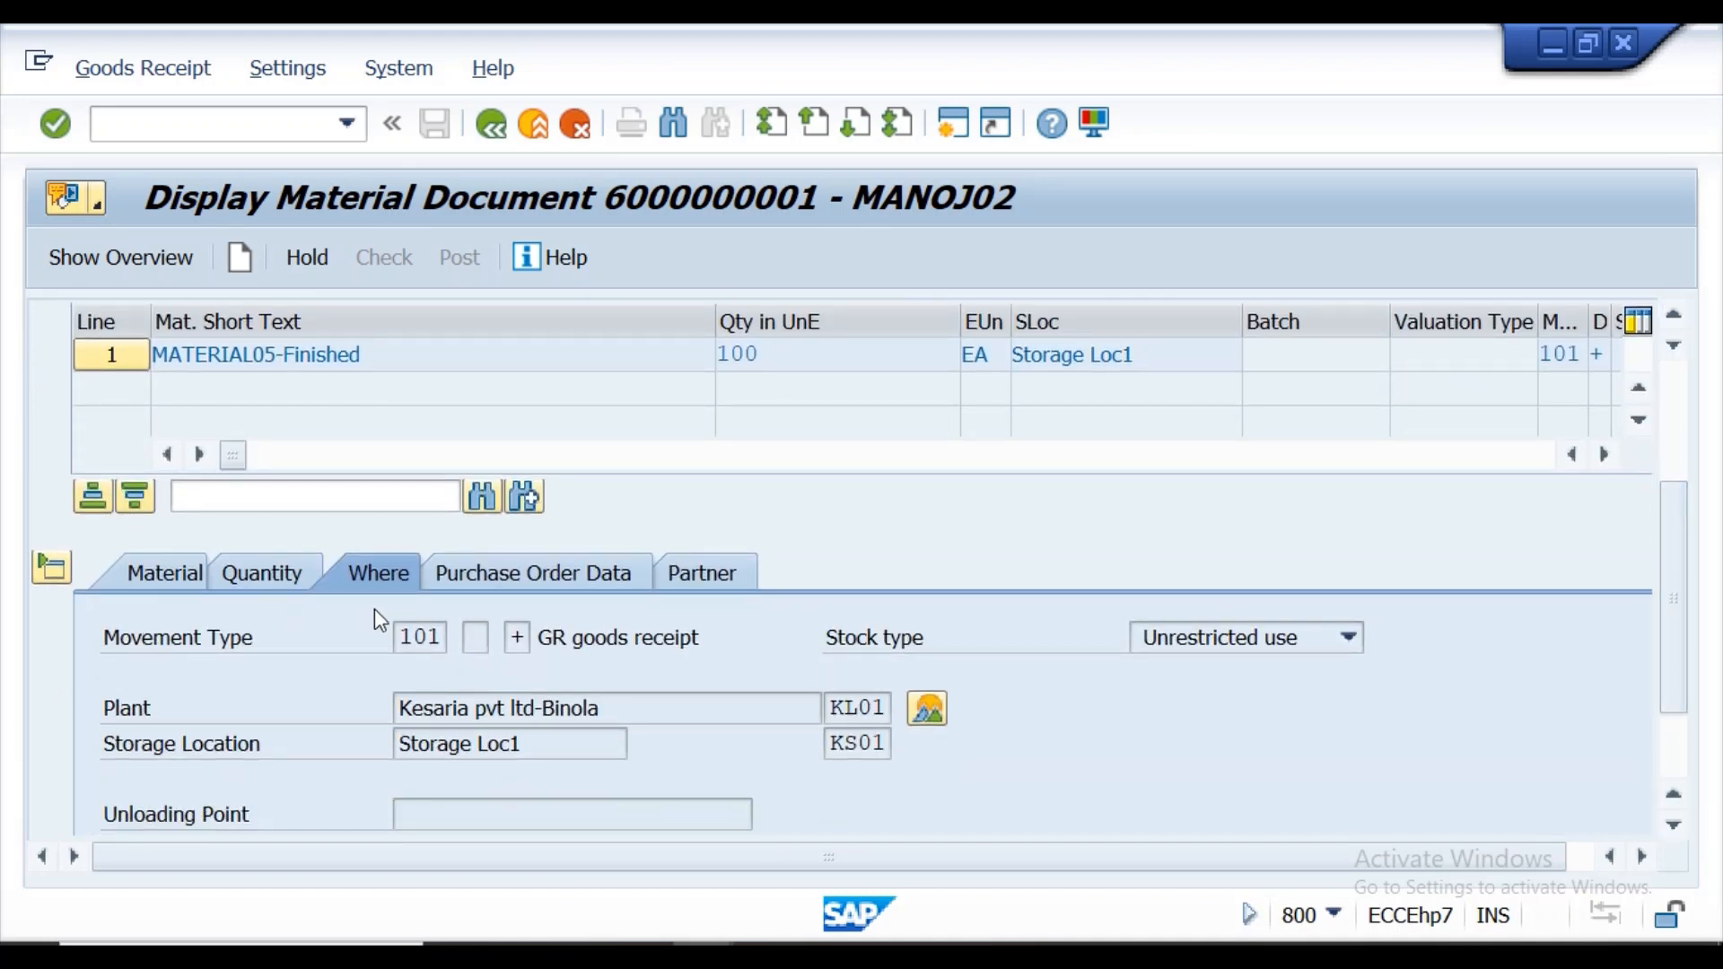
left_click(492, 582)
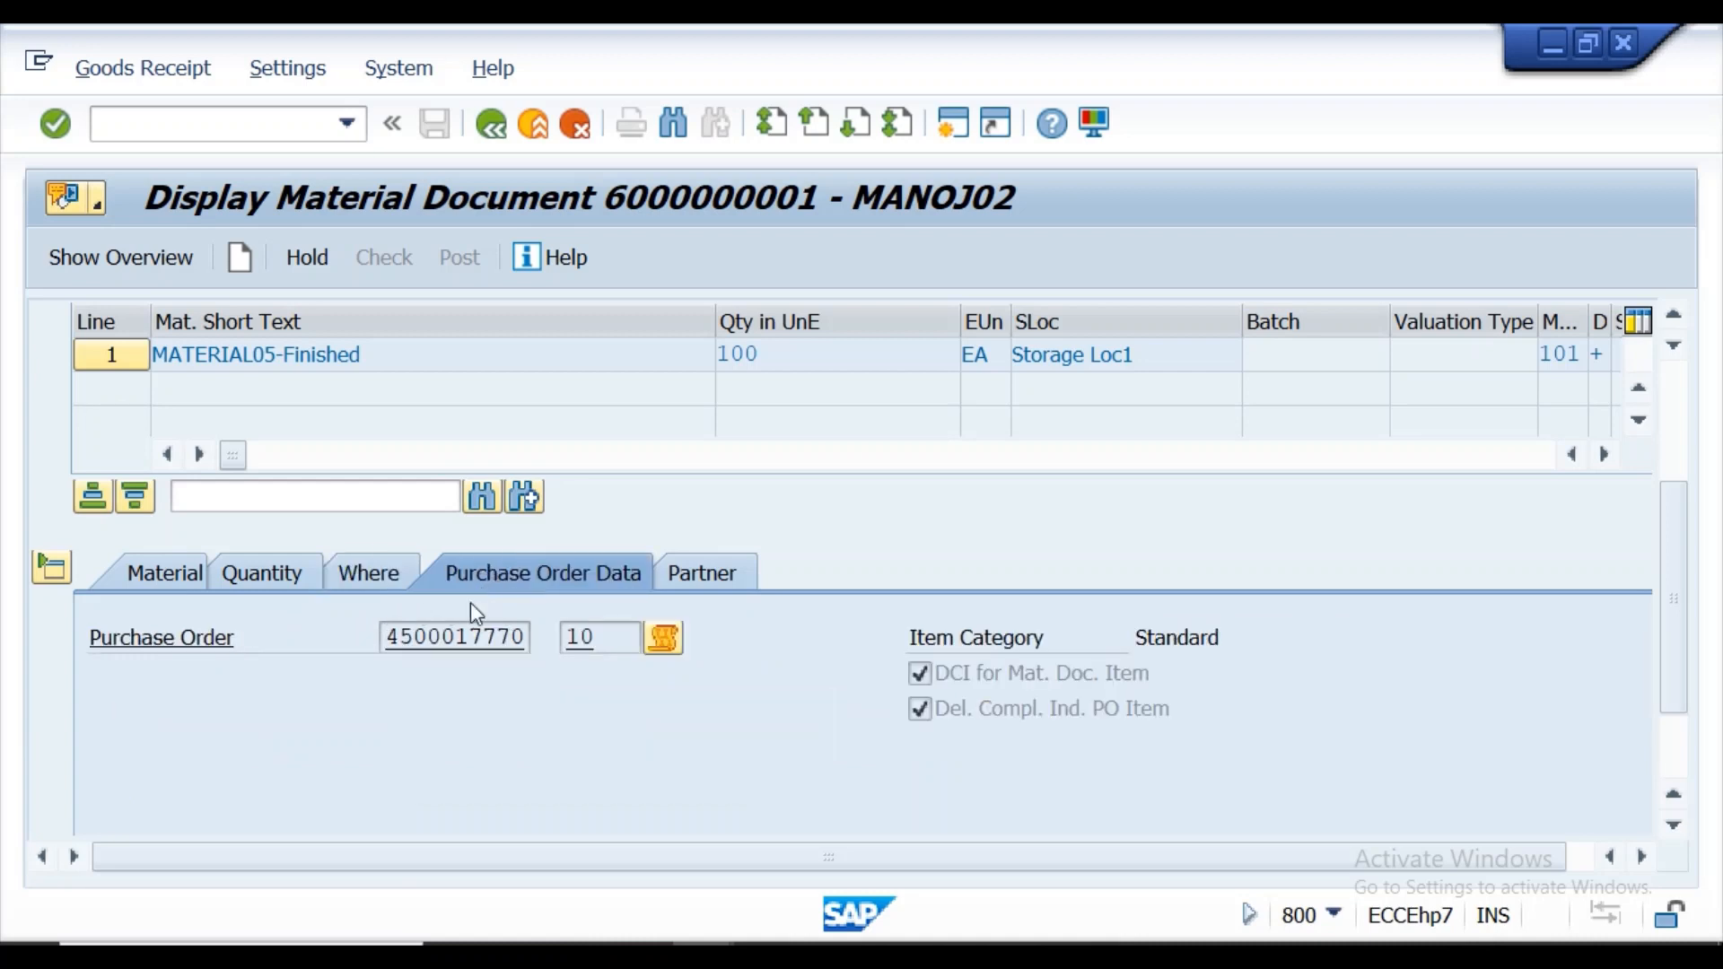
double_click(459, 650)
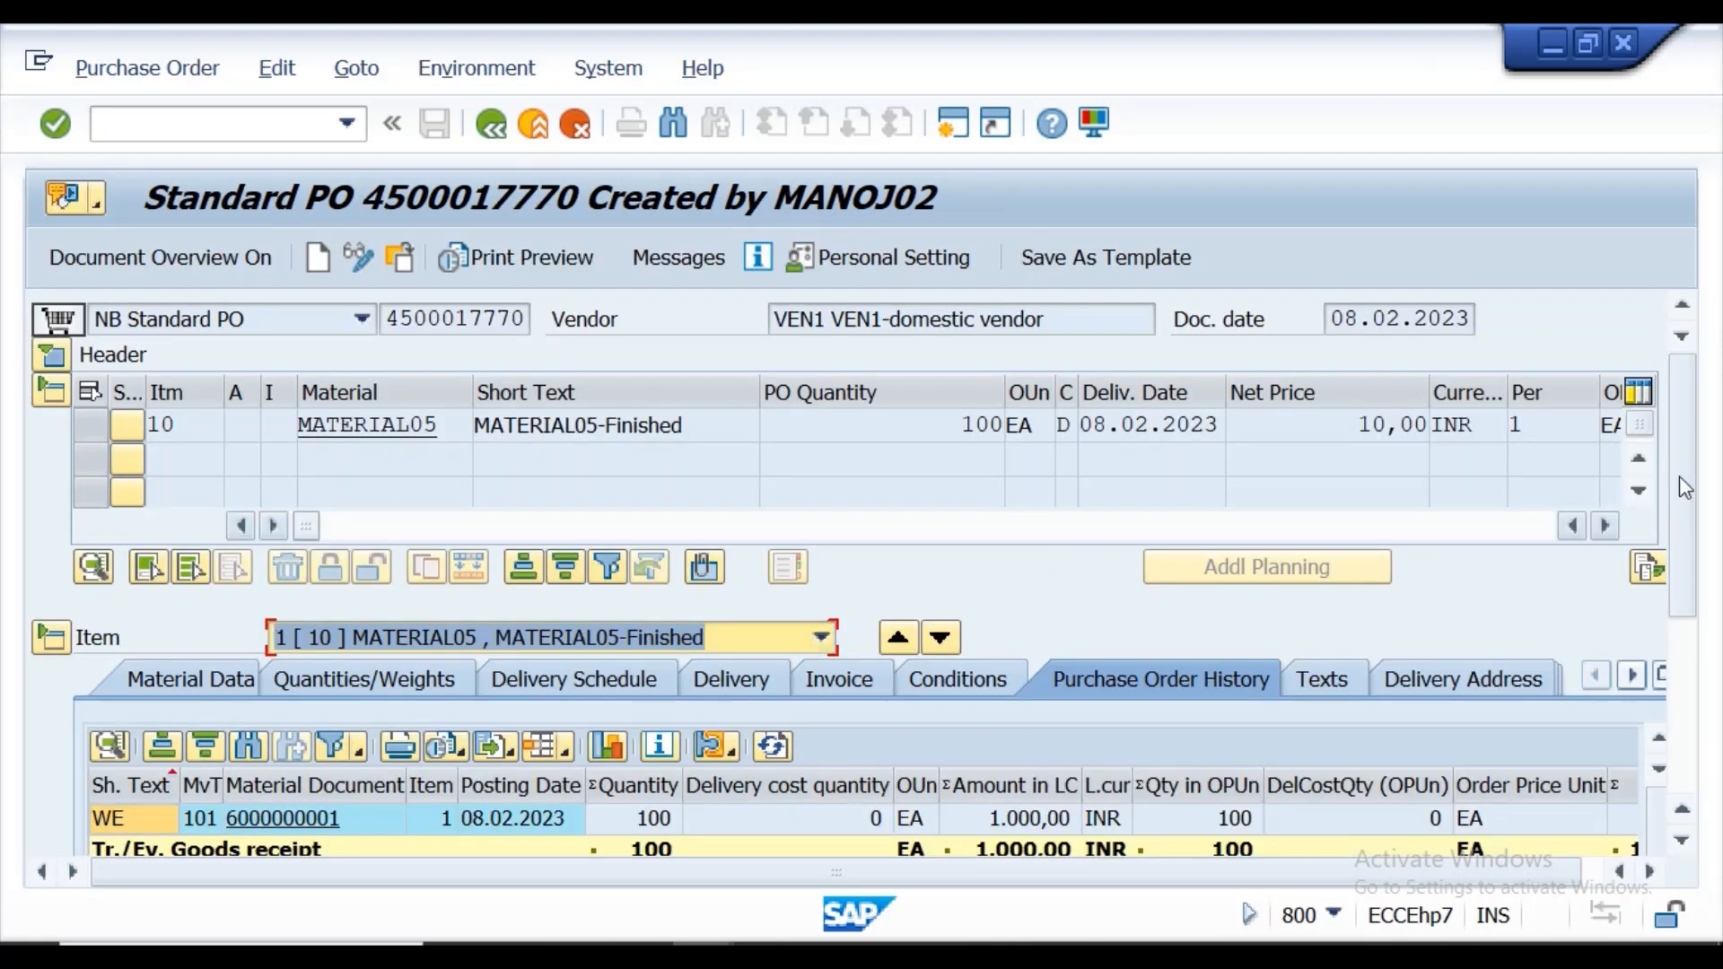
mouse_move(1686, 456)
left_mouse_down()
mouse_move(1696, 509)
mouse_move(1695, 418)
mouse_move(1696, 489)
mouse_move(1694, 434)
left_mouse_up()
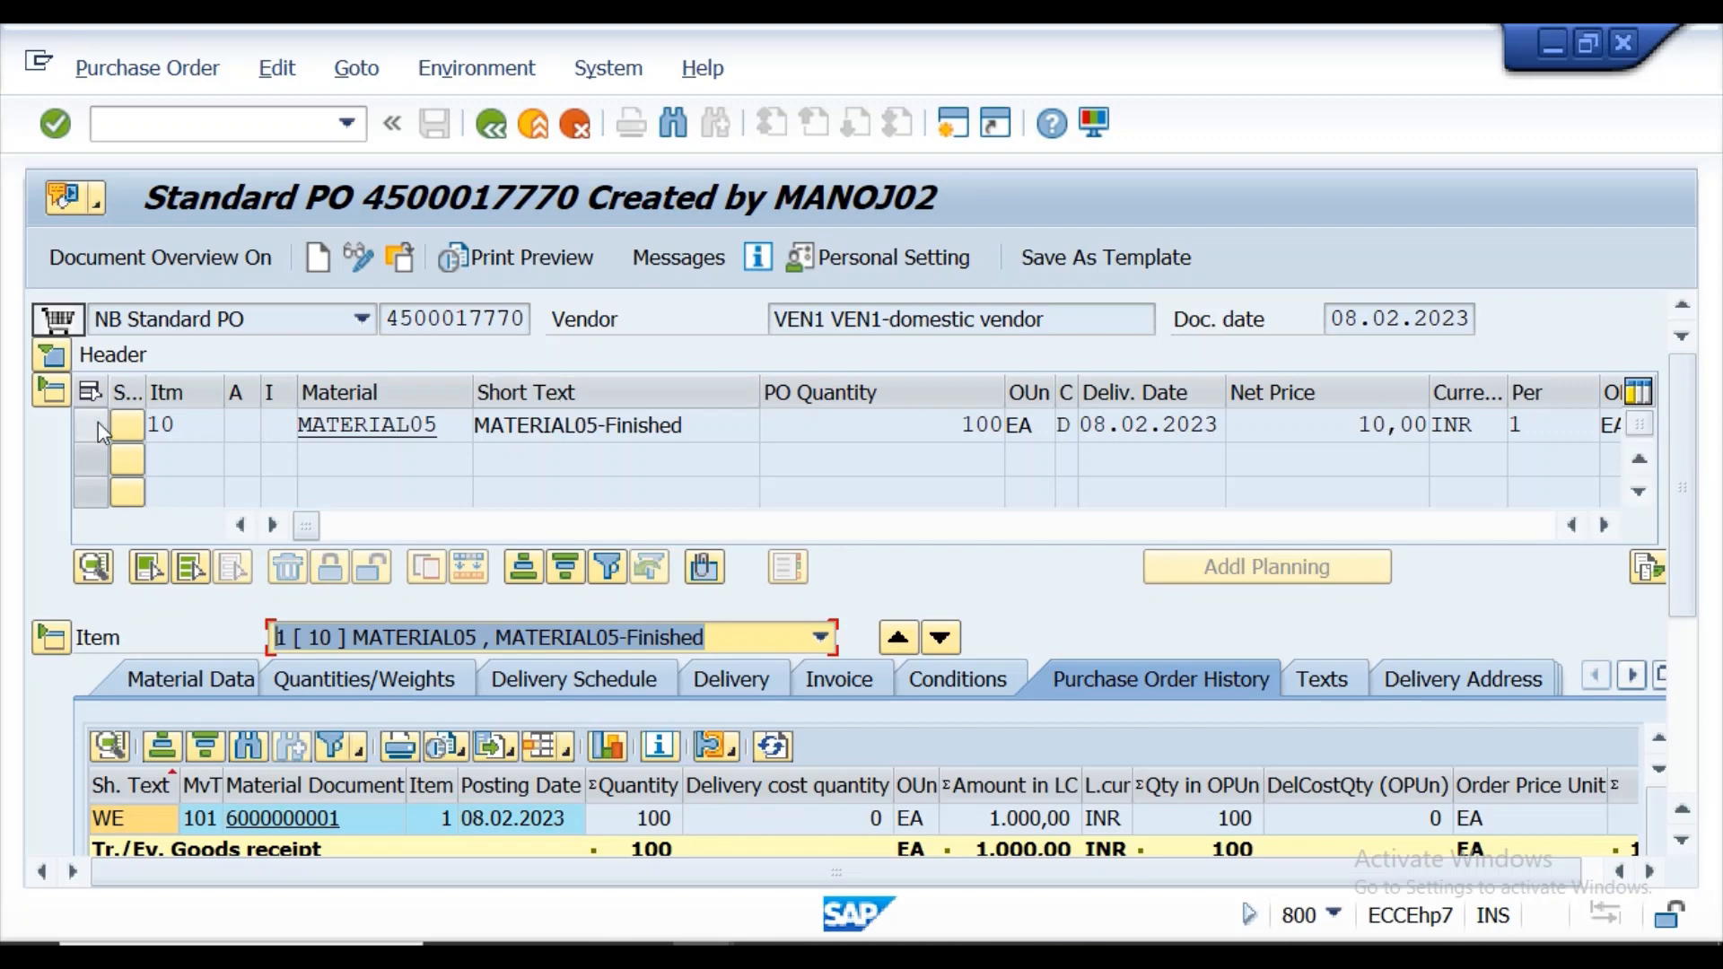
left_click(47, 359)
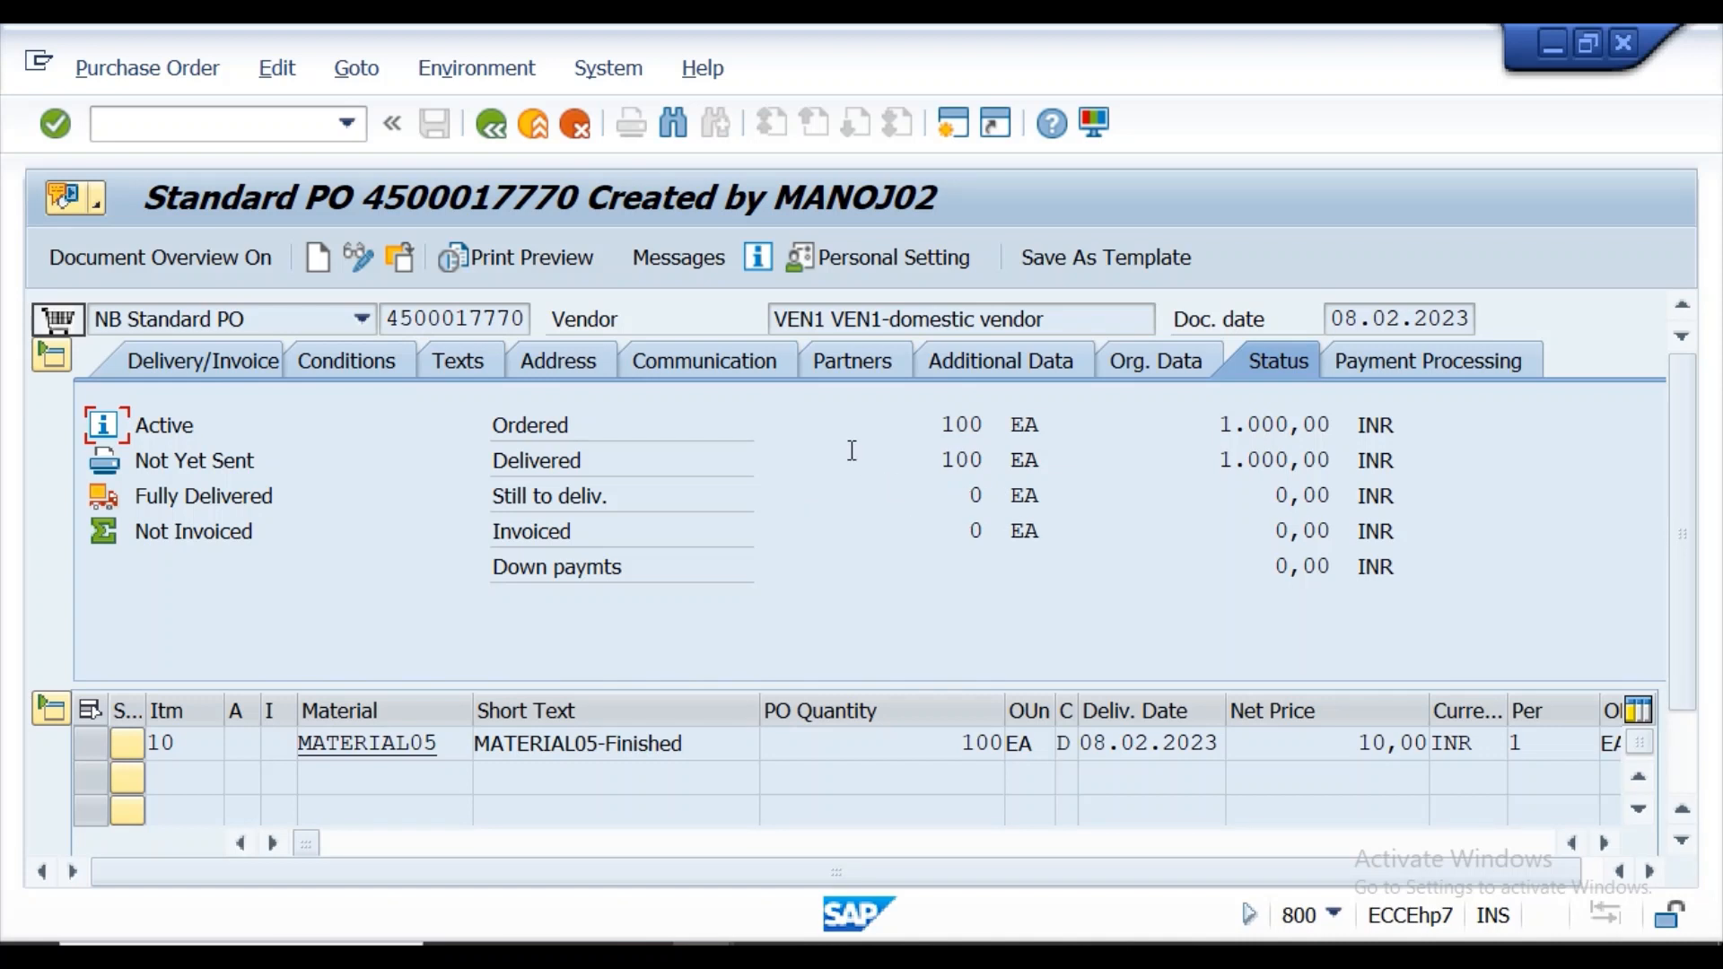
left_click(492, 131)
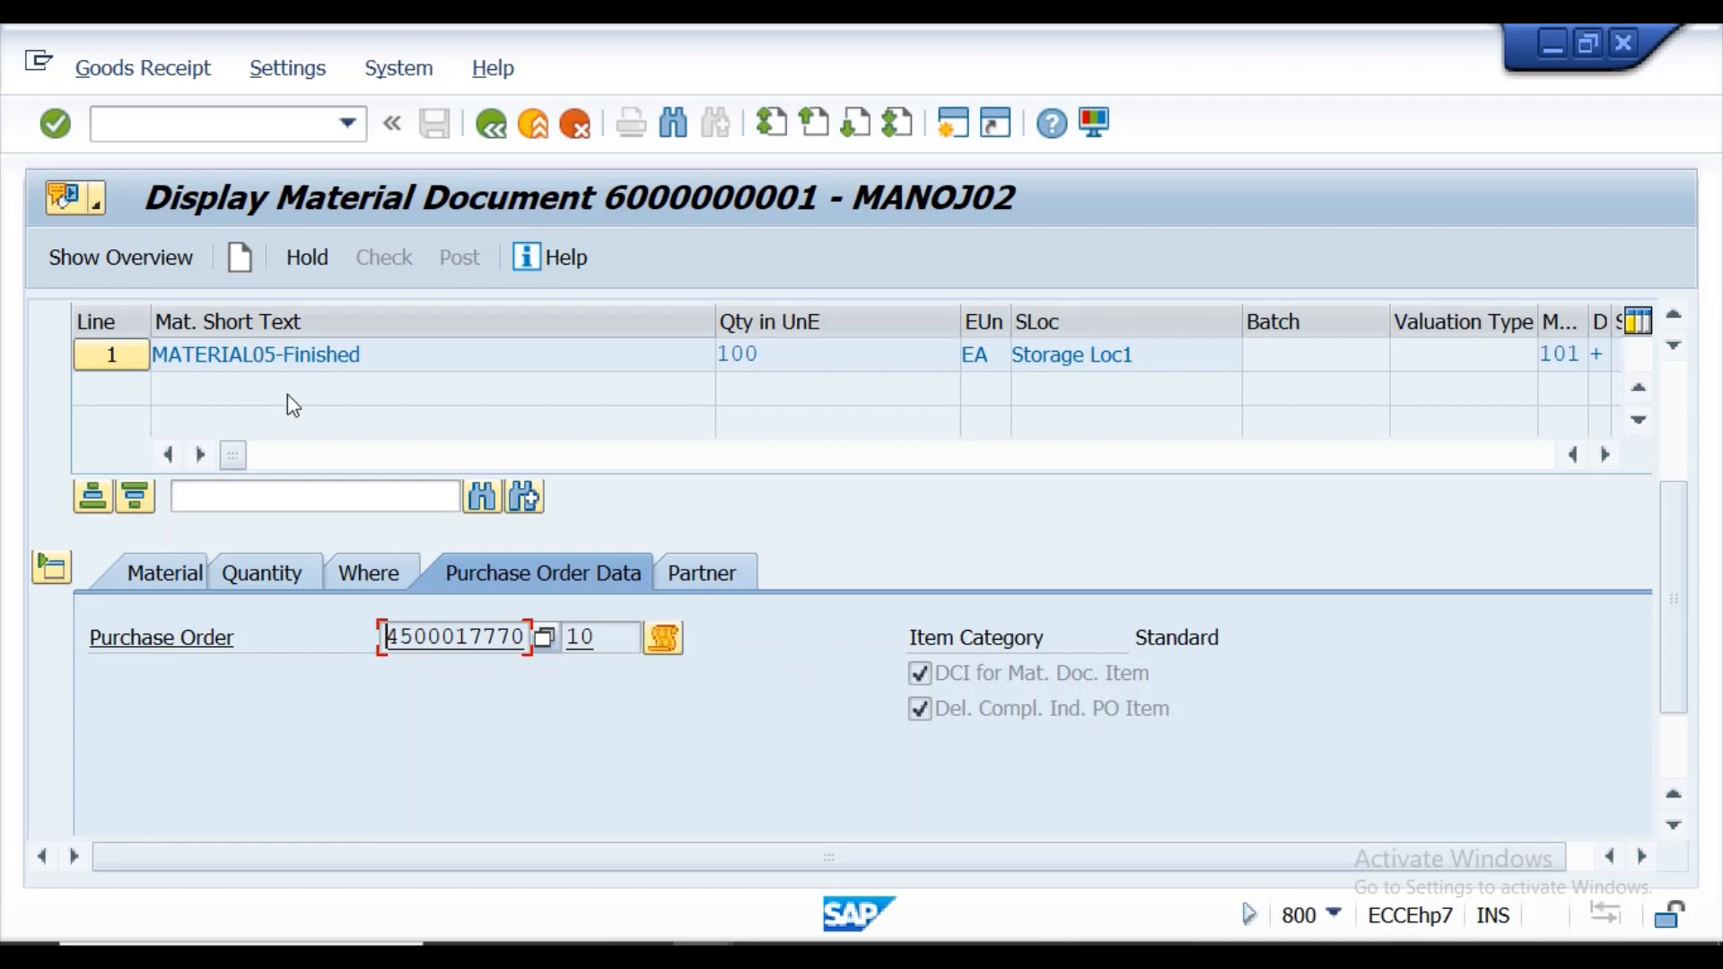
Open the MATERIAL05 master record from the document line, review its Accounting 1 valuation data, and return to the material document.
left_click(269, 363)
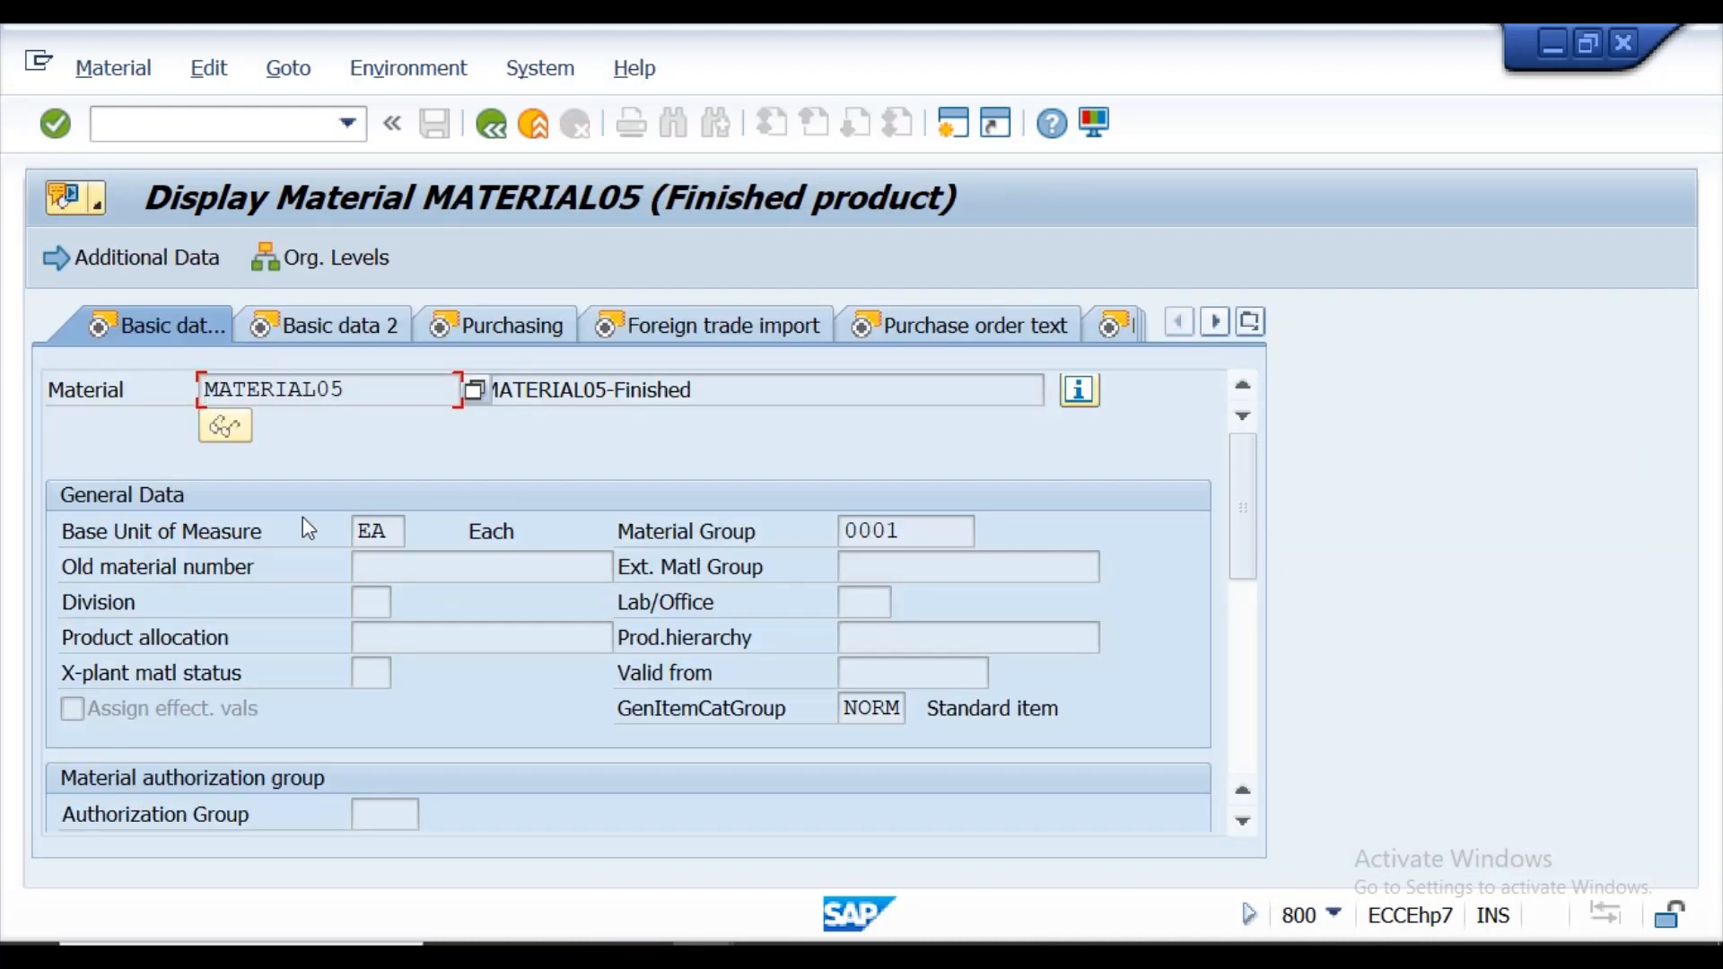
left_click(1251, 323)
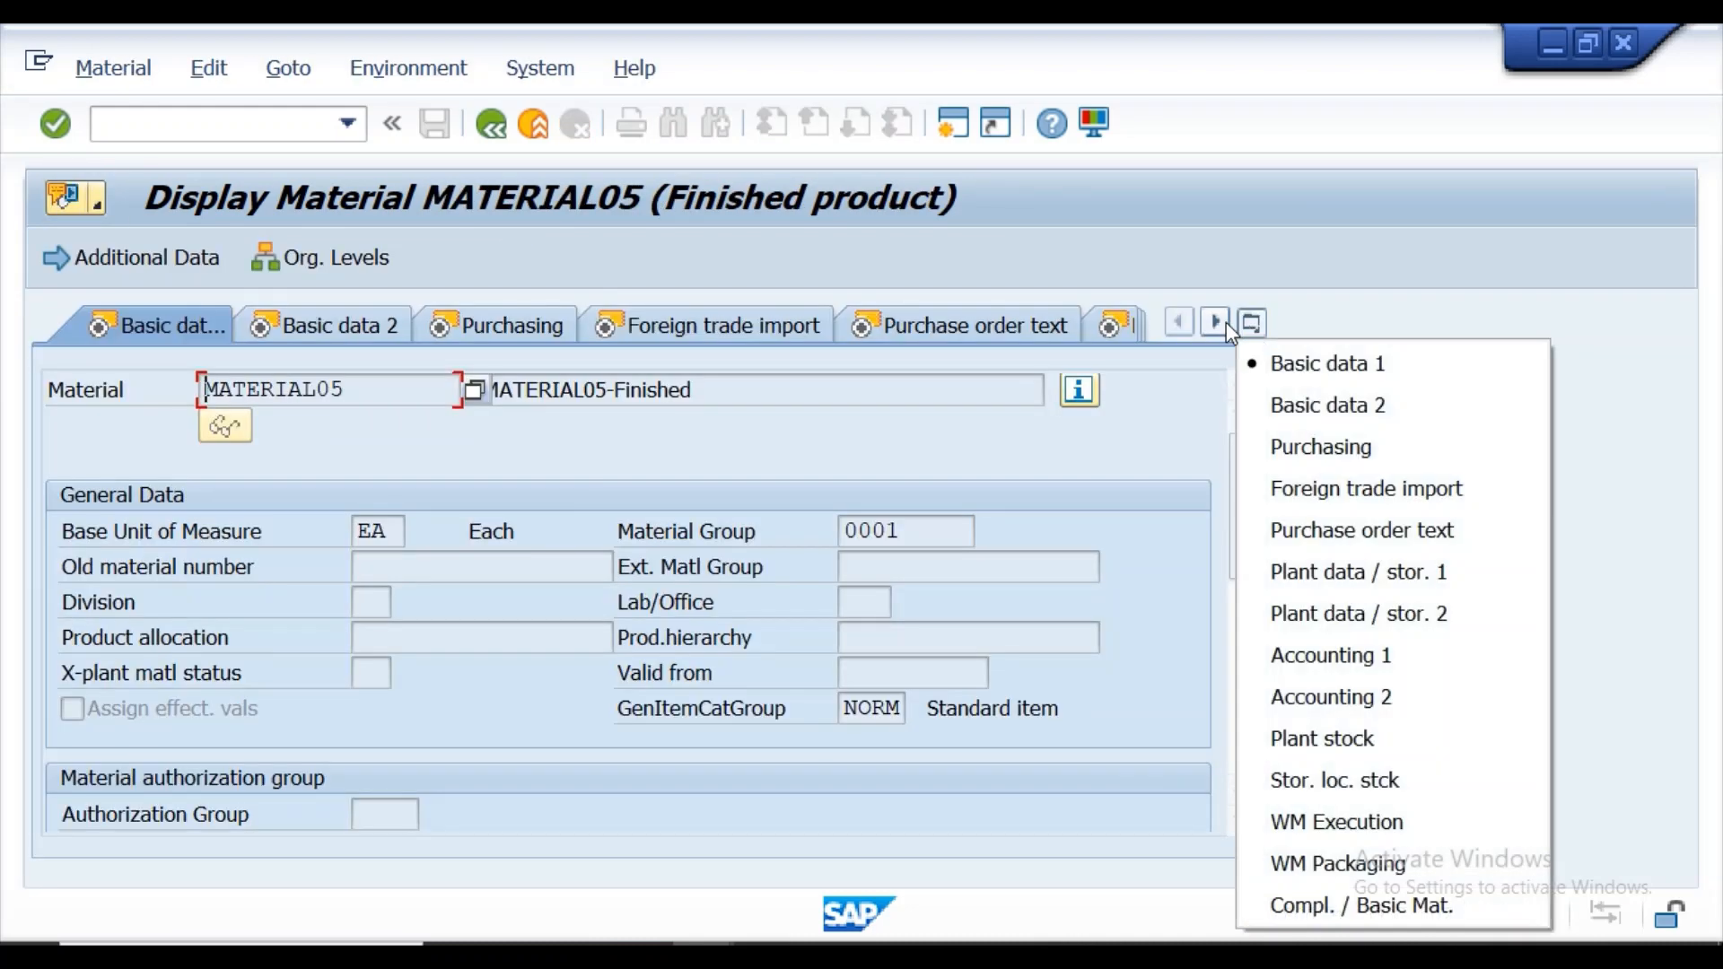
left_click(1324, 662)
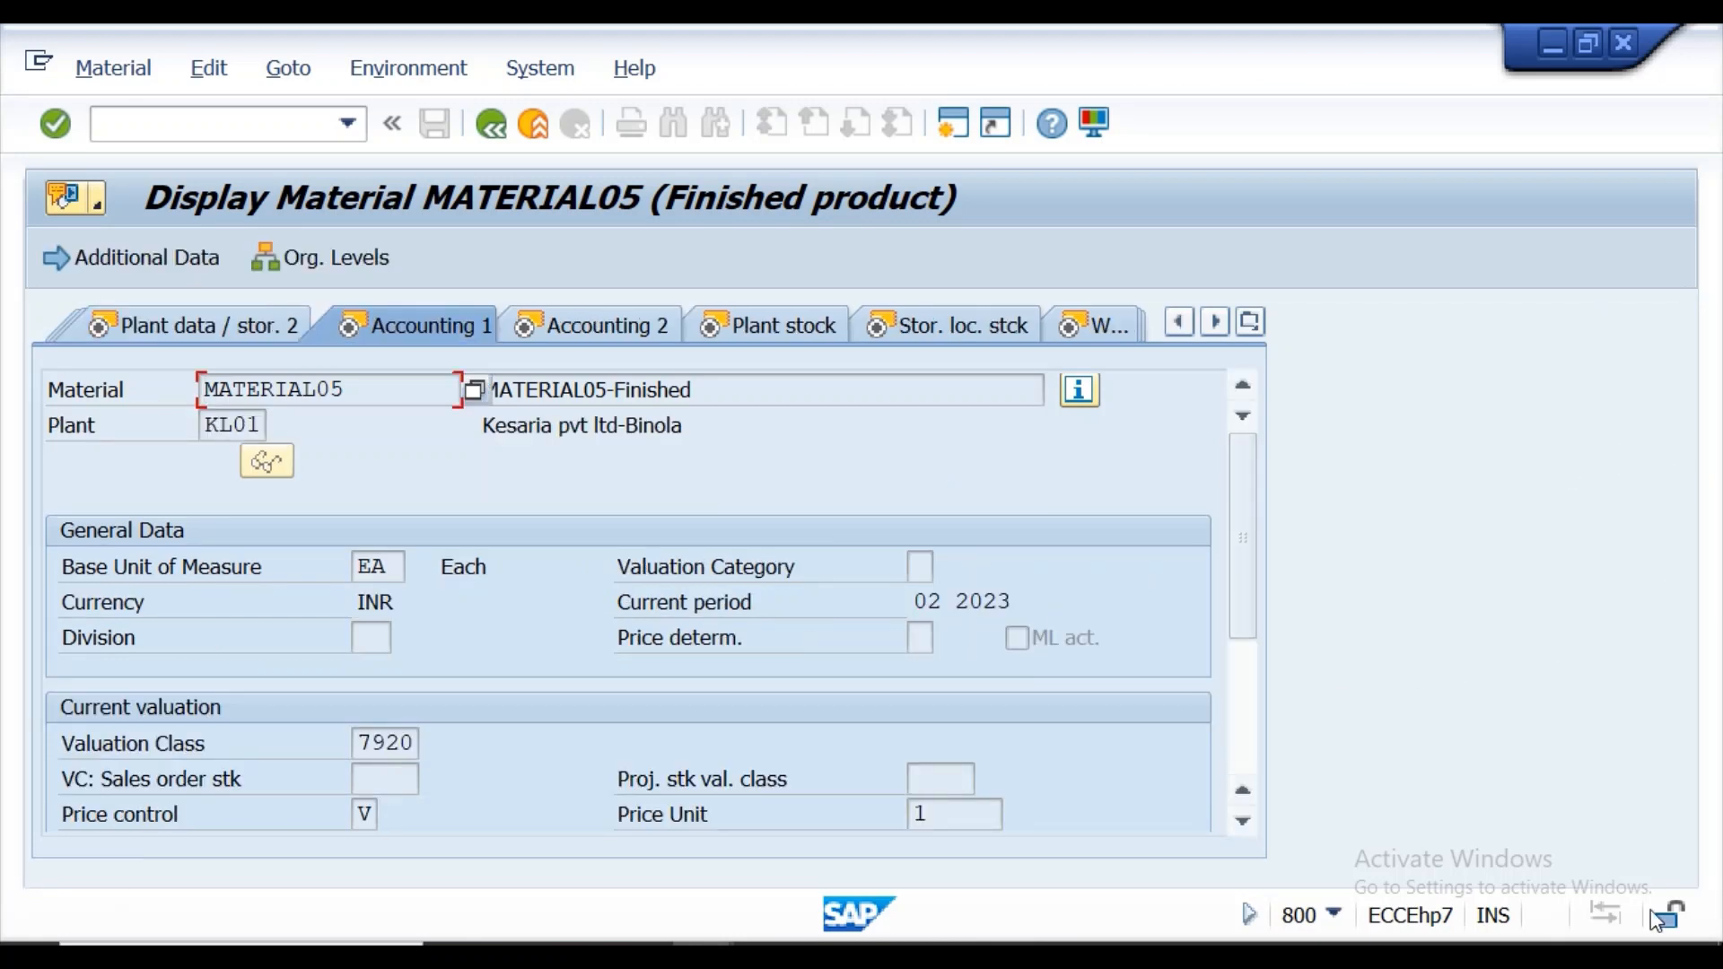
left_click(1242, 824)
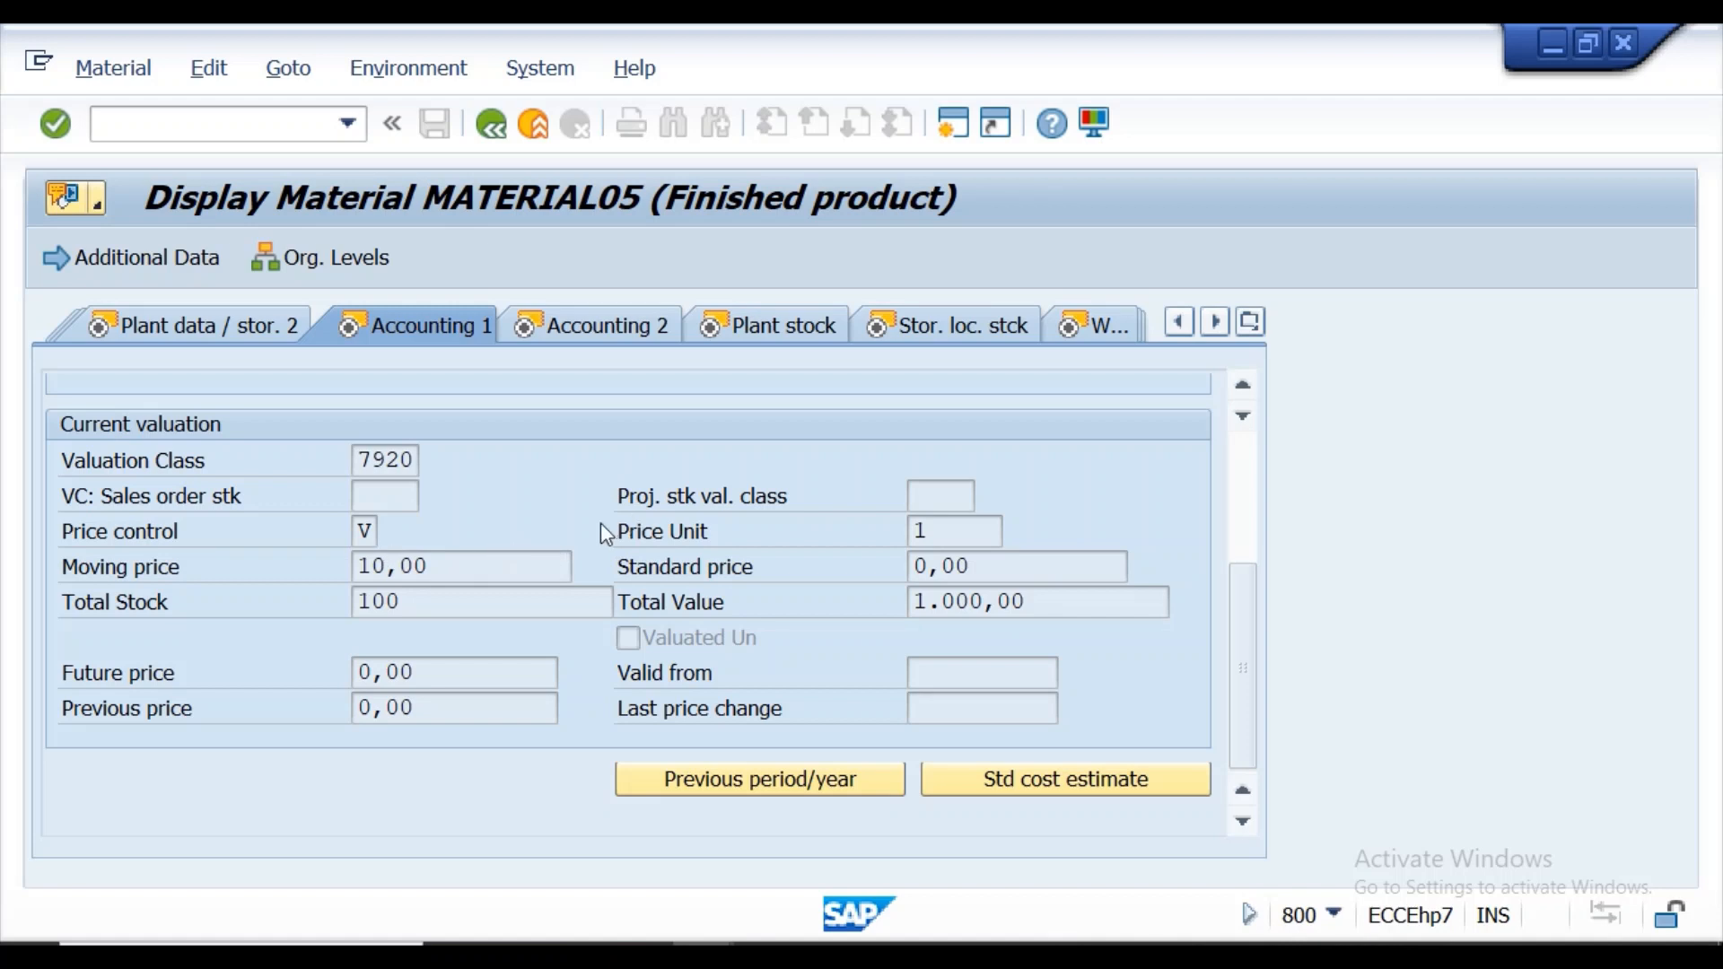
left_click(489, 138)
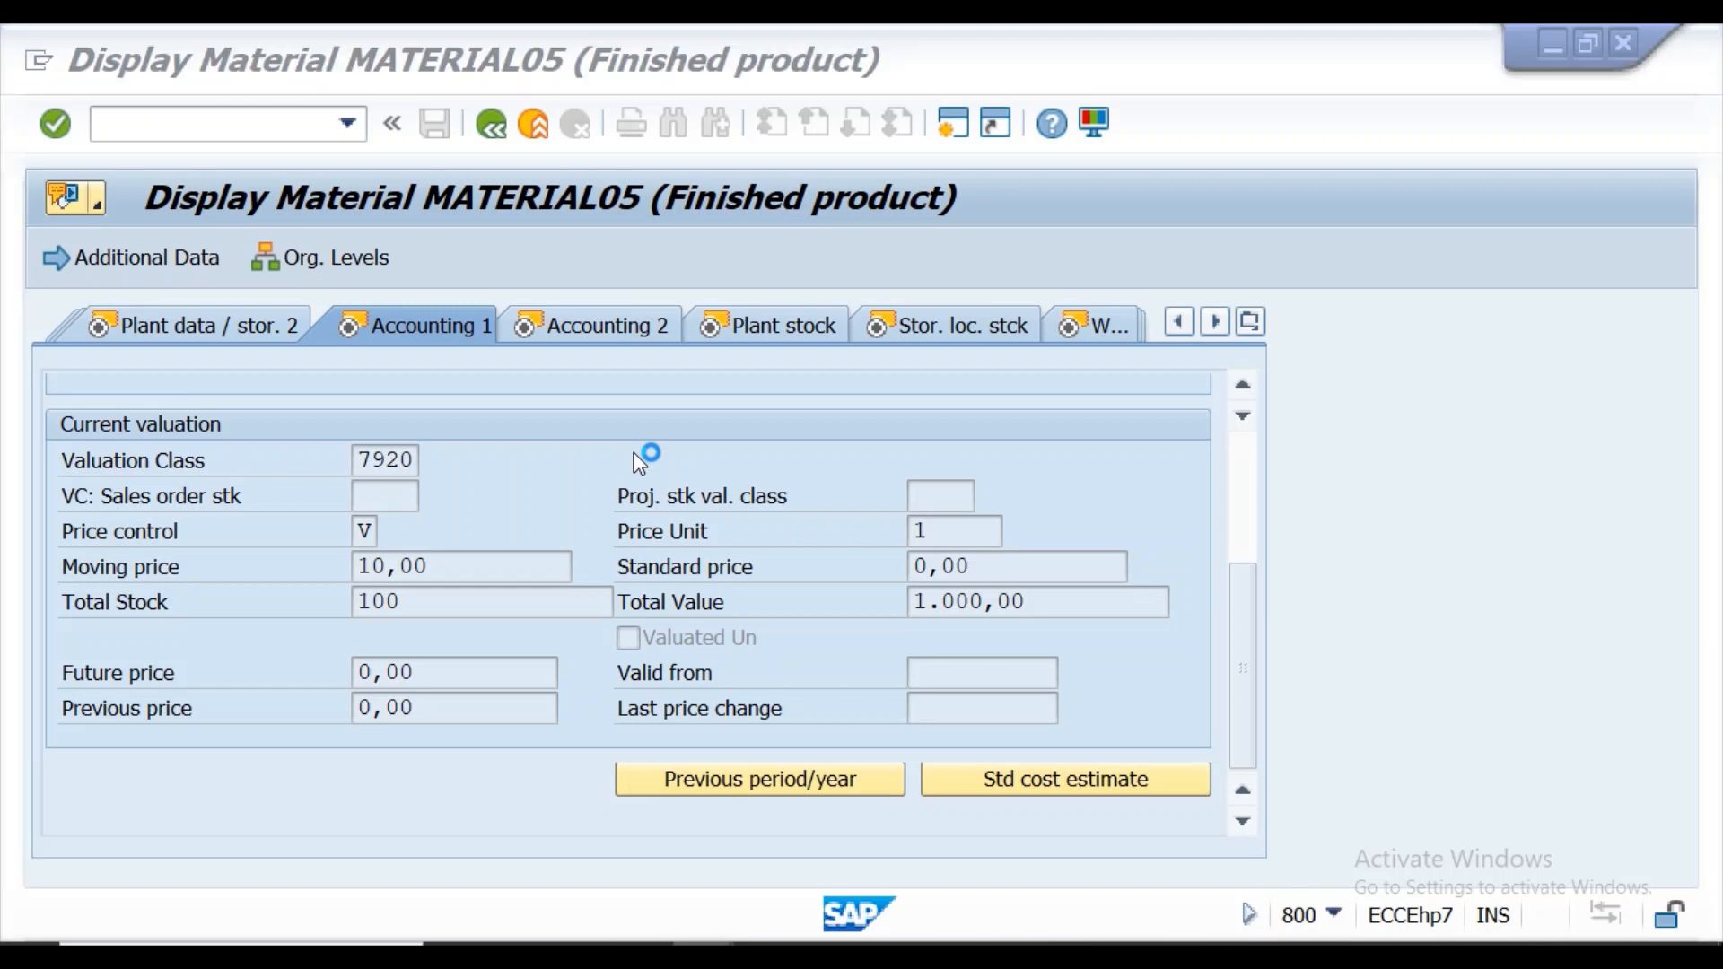
key("super")
key("super")
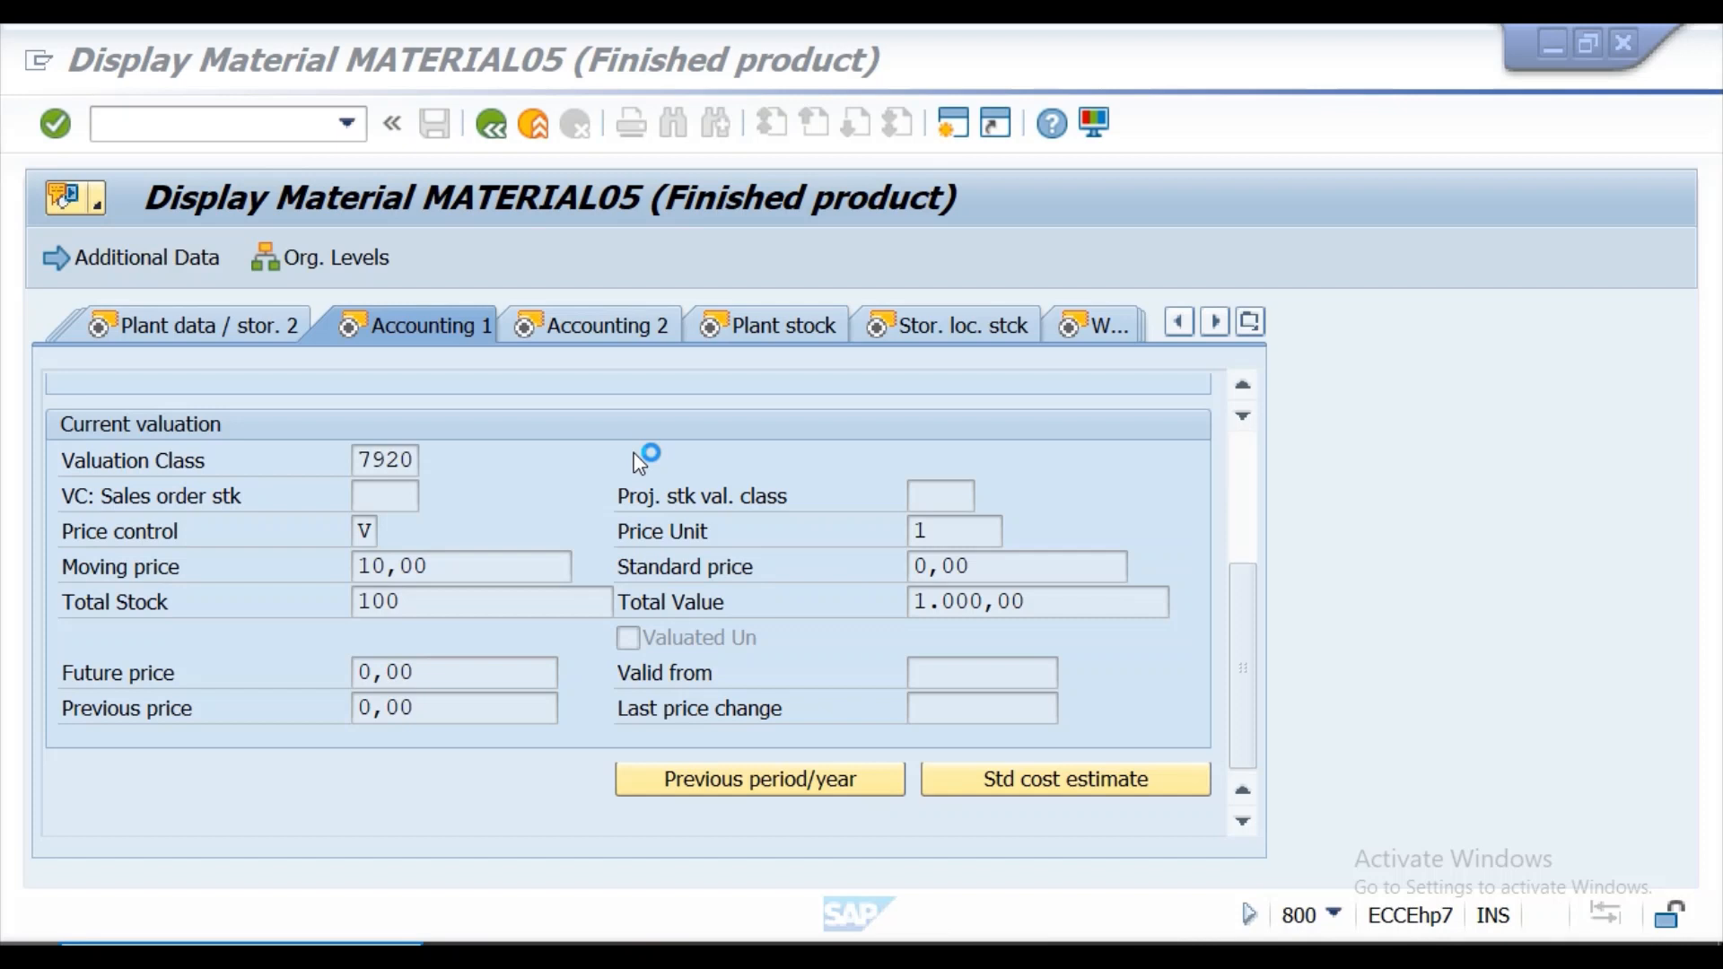
key("super")
type("whatsapp")
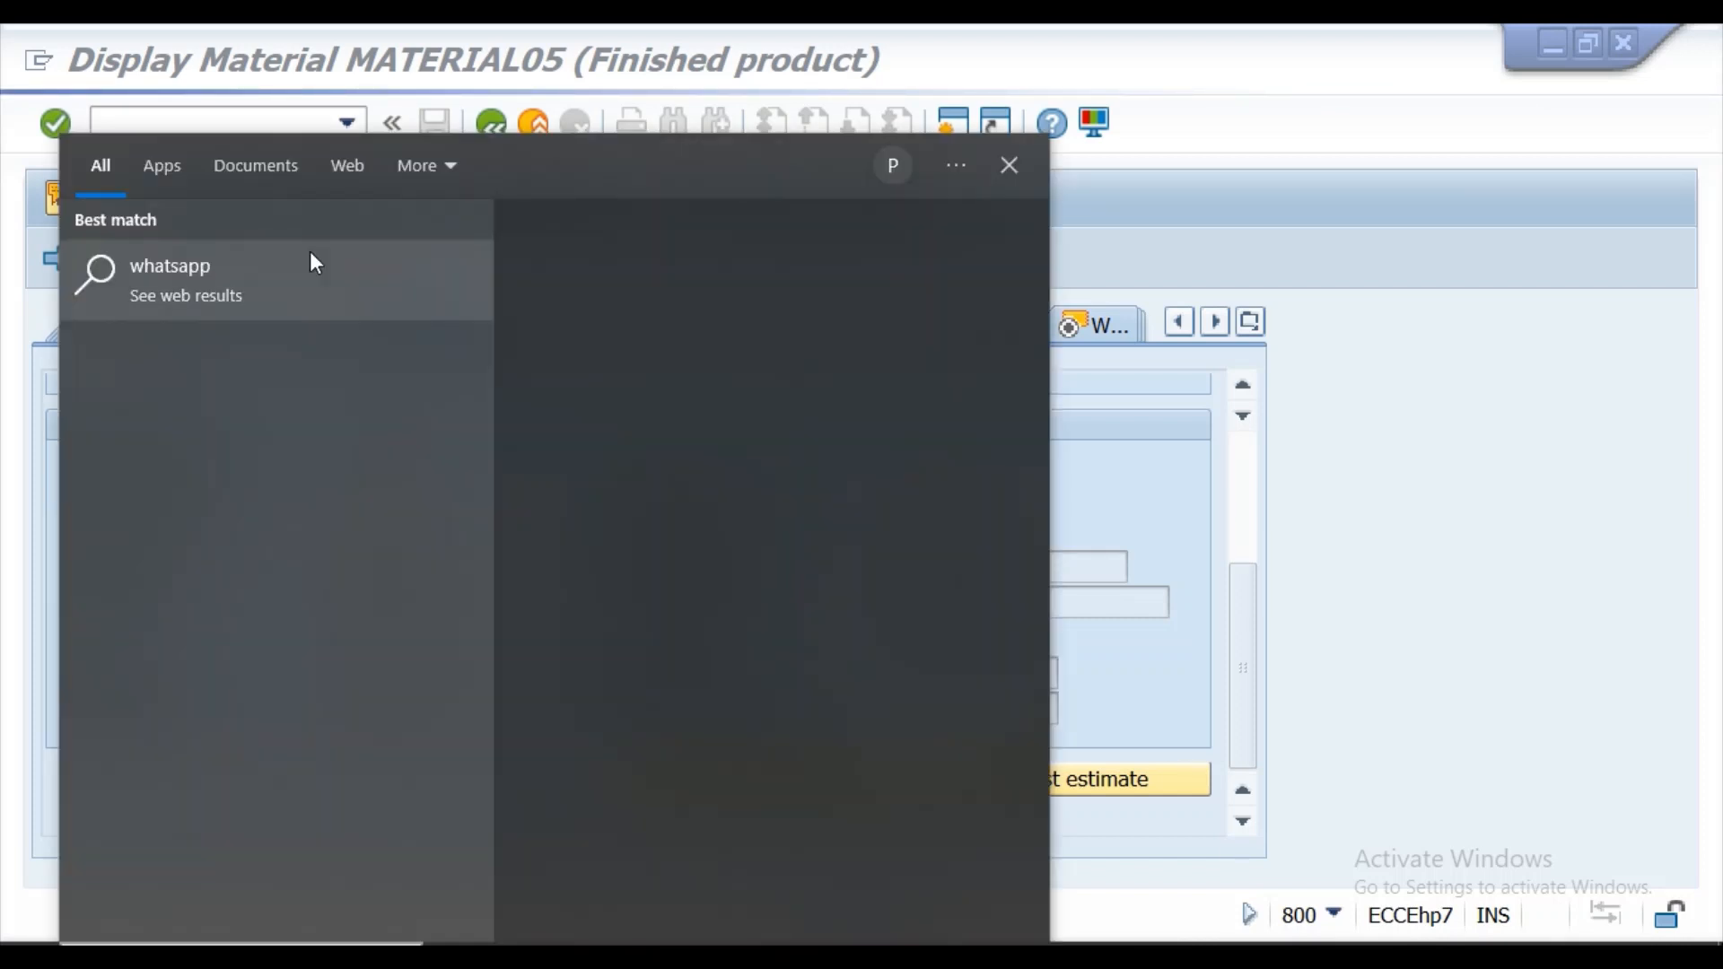
left_click(311, 262)
left_click(1562, 44)
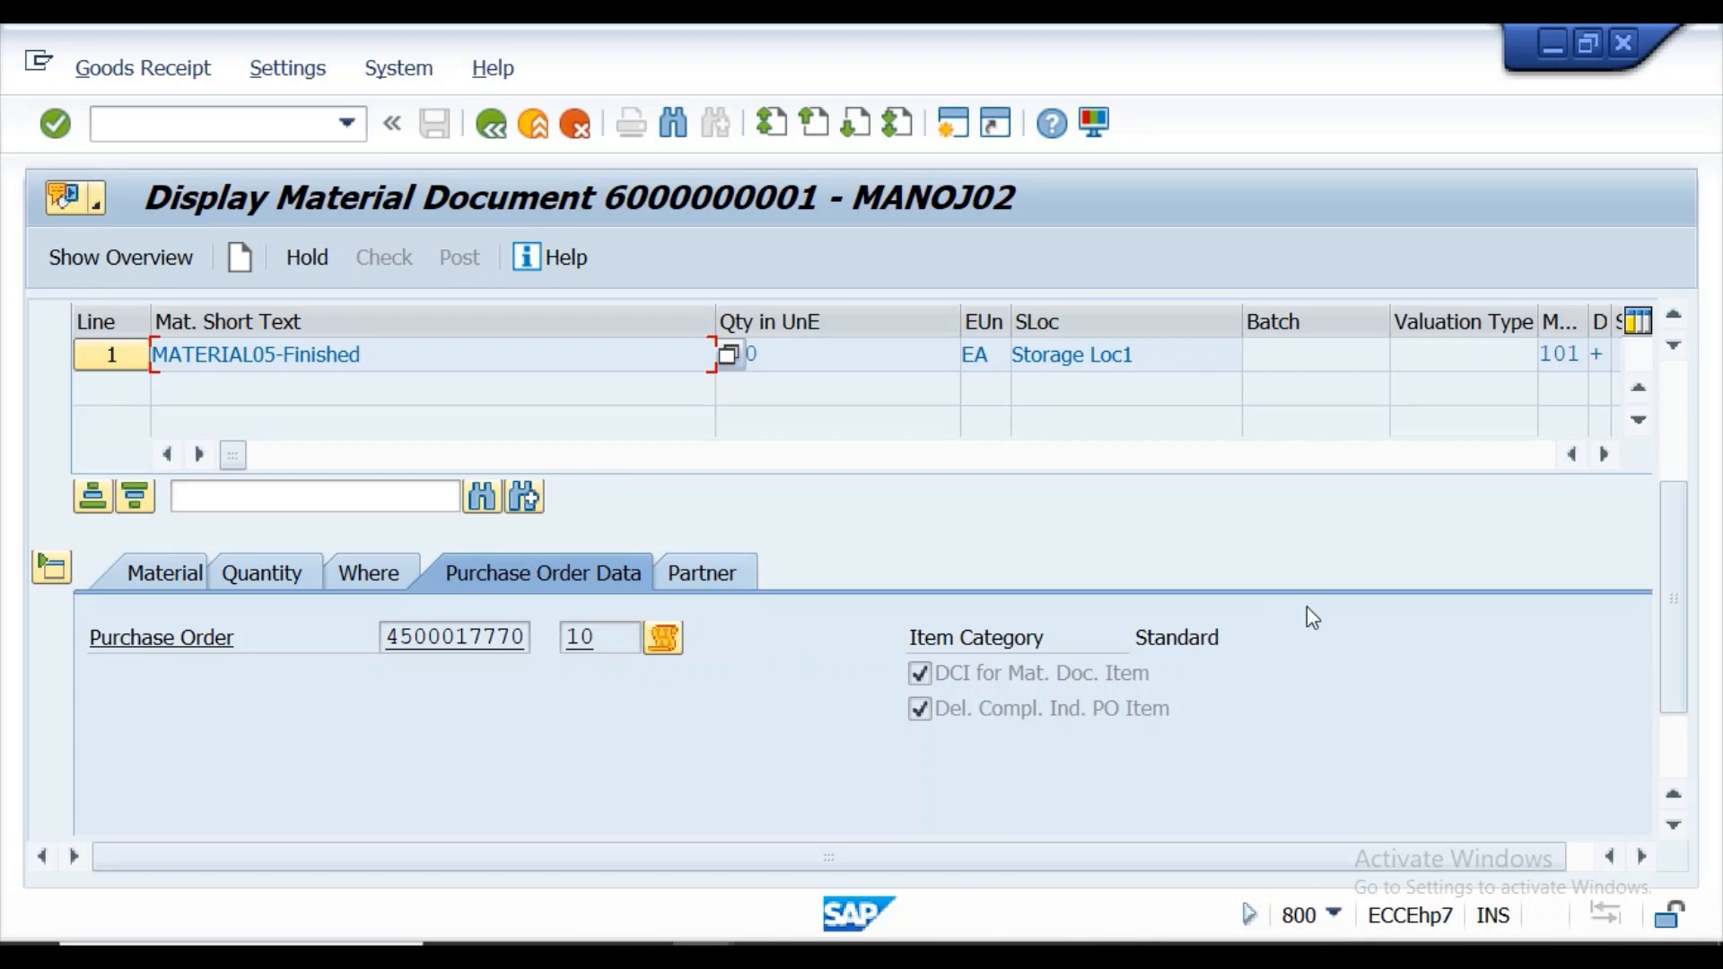
Show the material document's header document information and open its FI documents.
left_click_drag(1668, 539, 1650, 373)
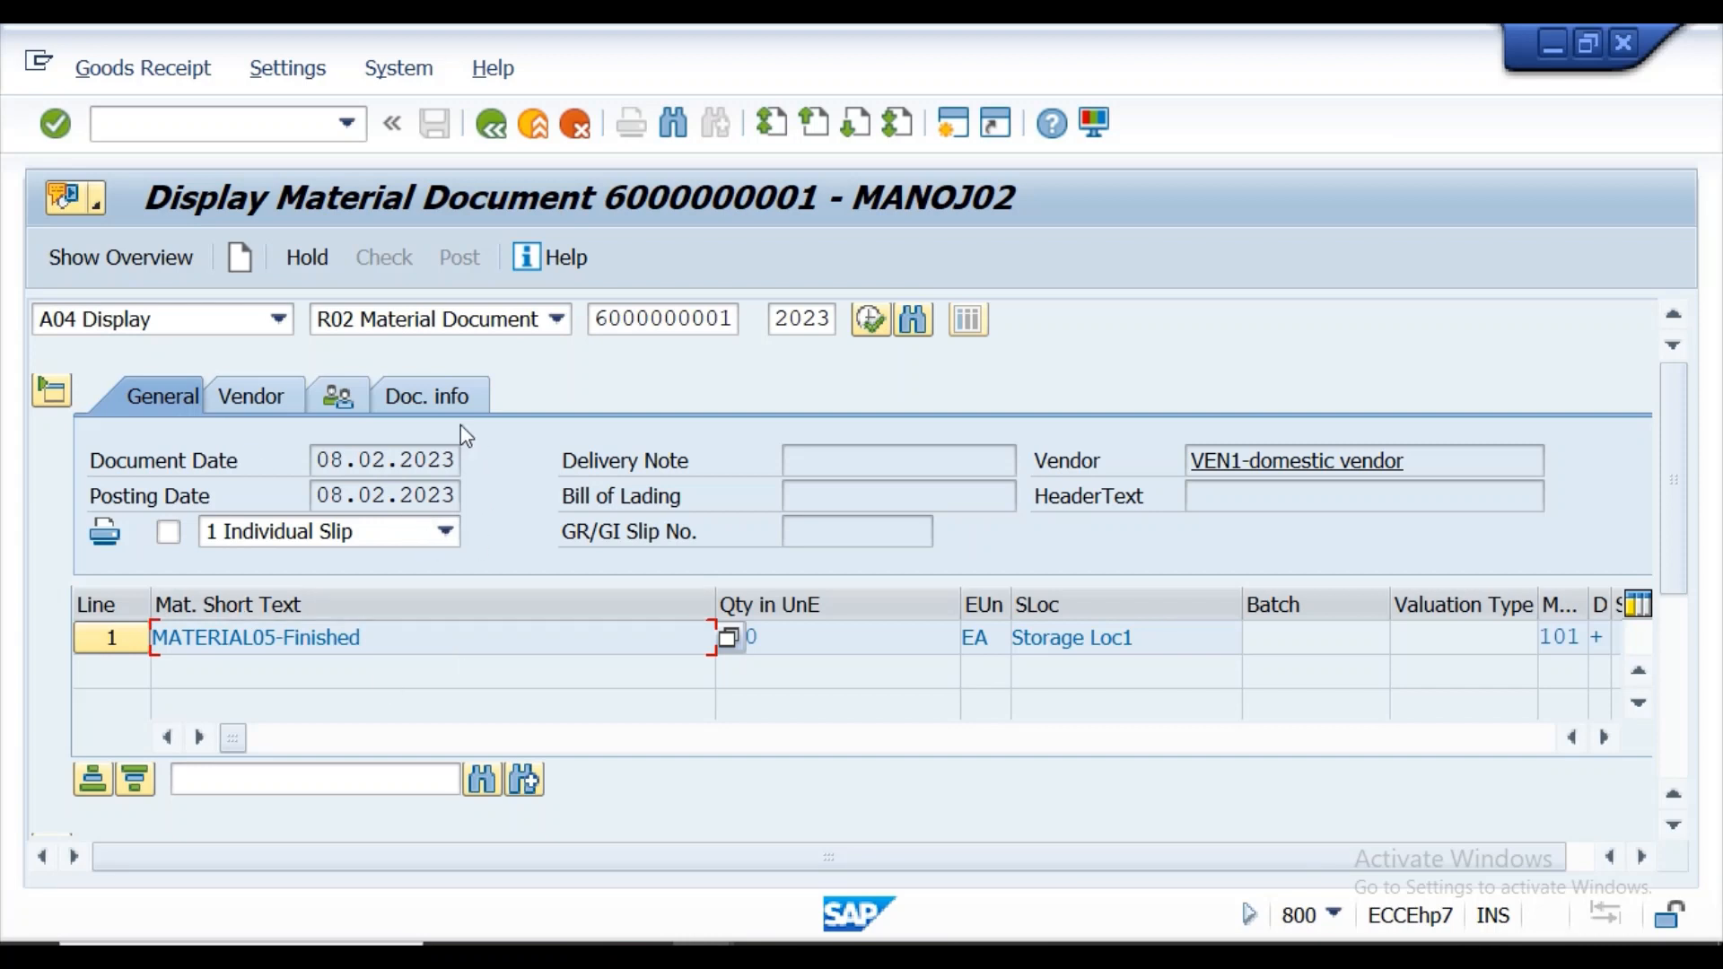
left_click(445, 402)
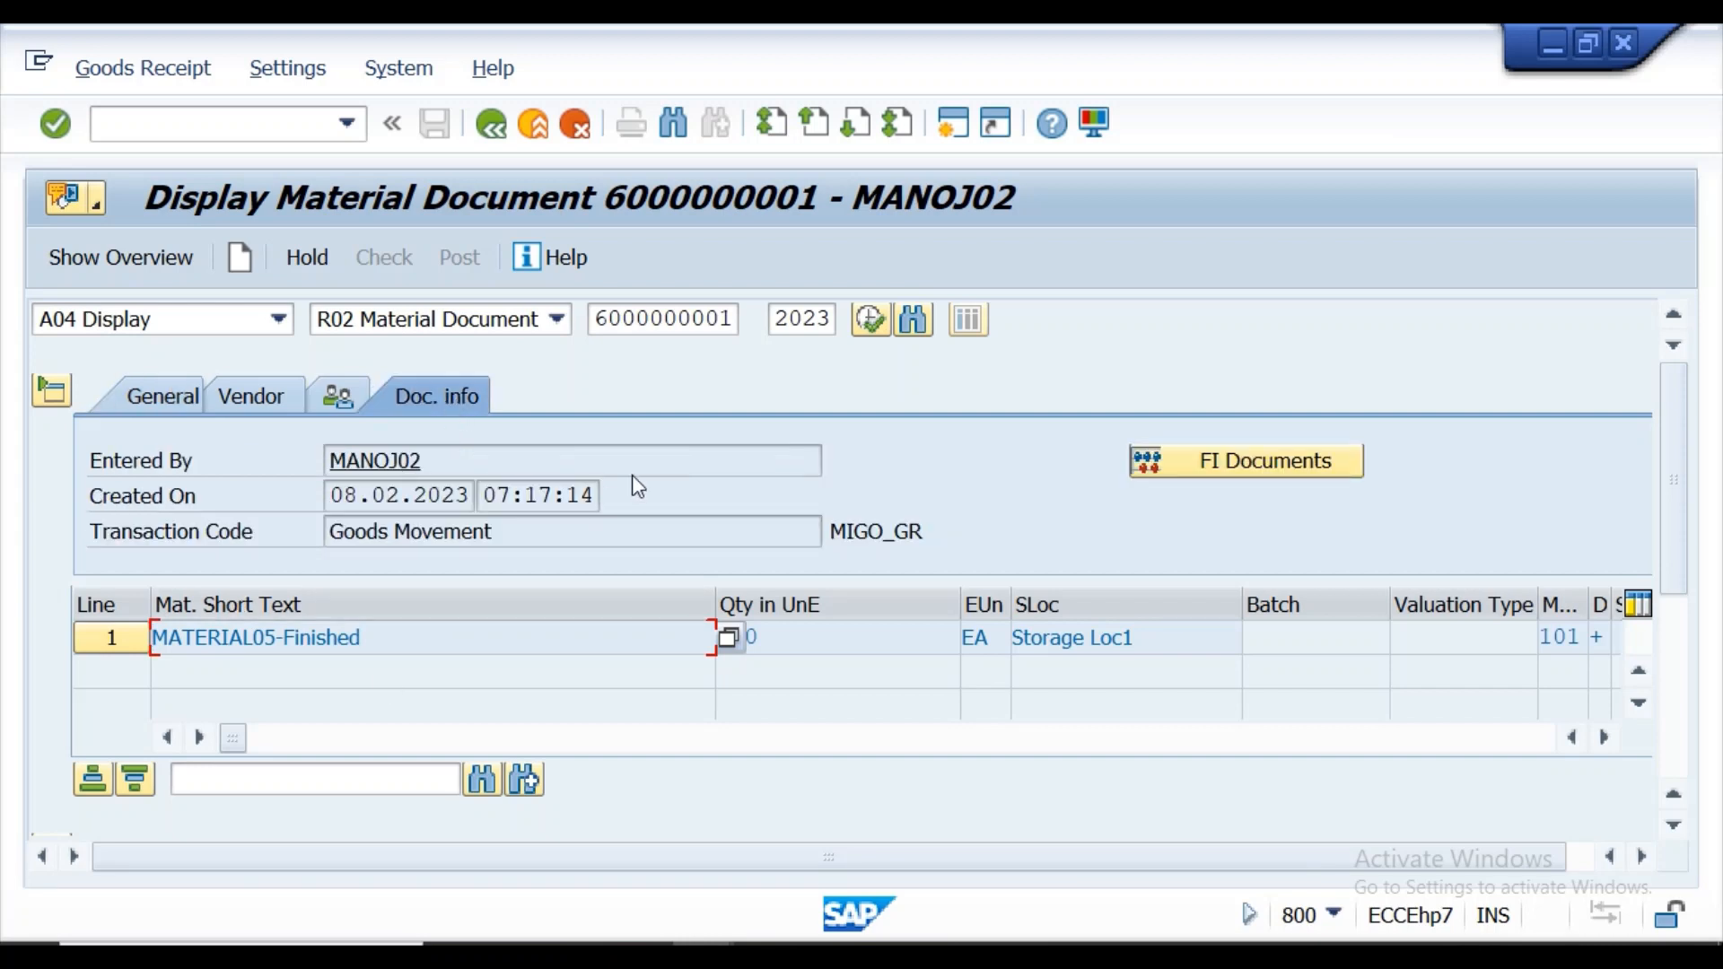
left_click(1274, 461)
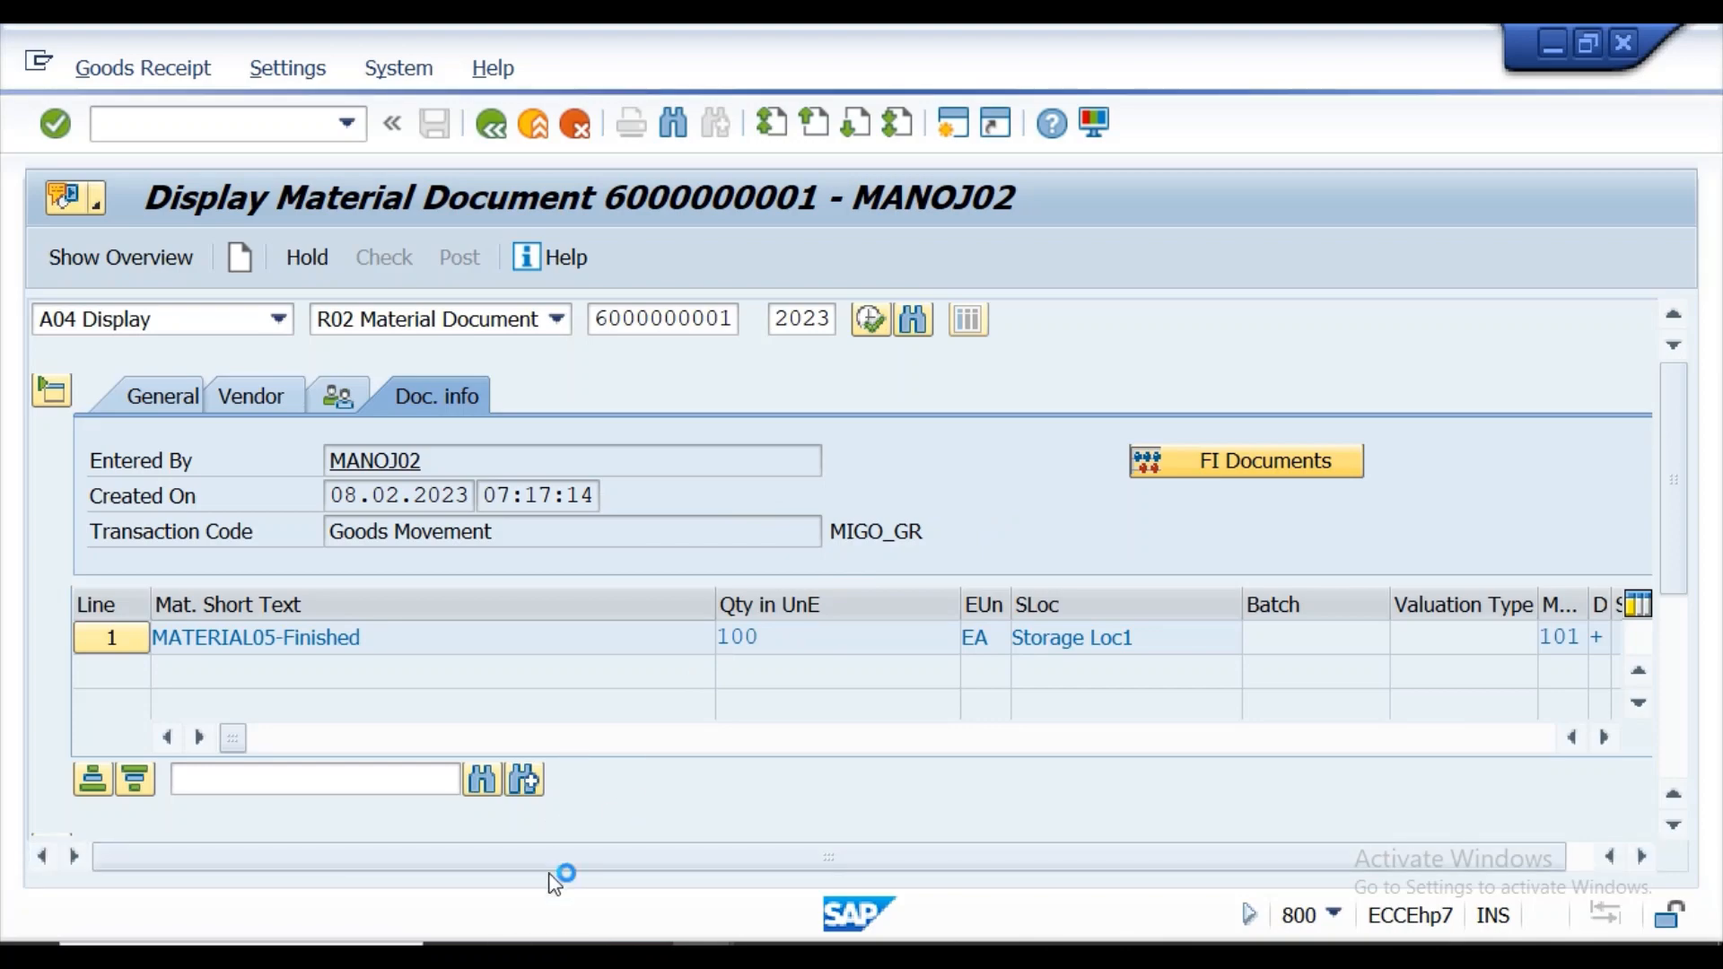
Switch to the Word lecture notes and highlight "TC -MIGO" in the Goods Receipt section in turquoise.
key("alt+Tab")
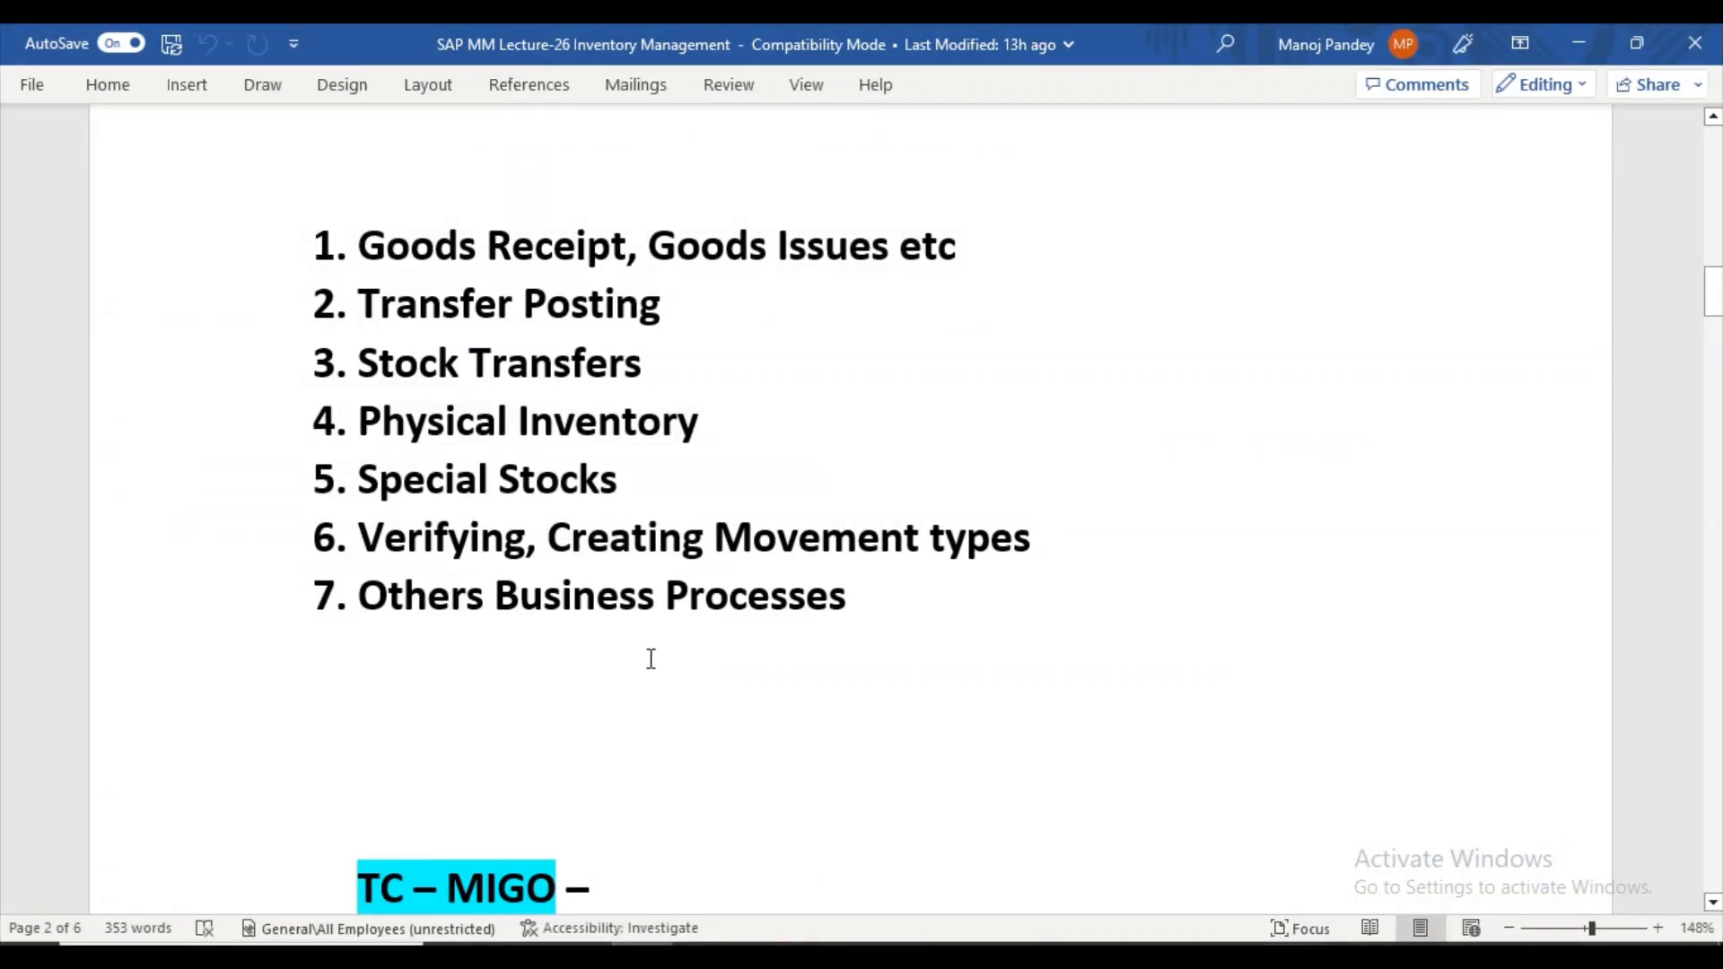
scroll(862, 512, "down", 3)
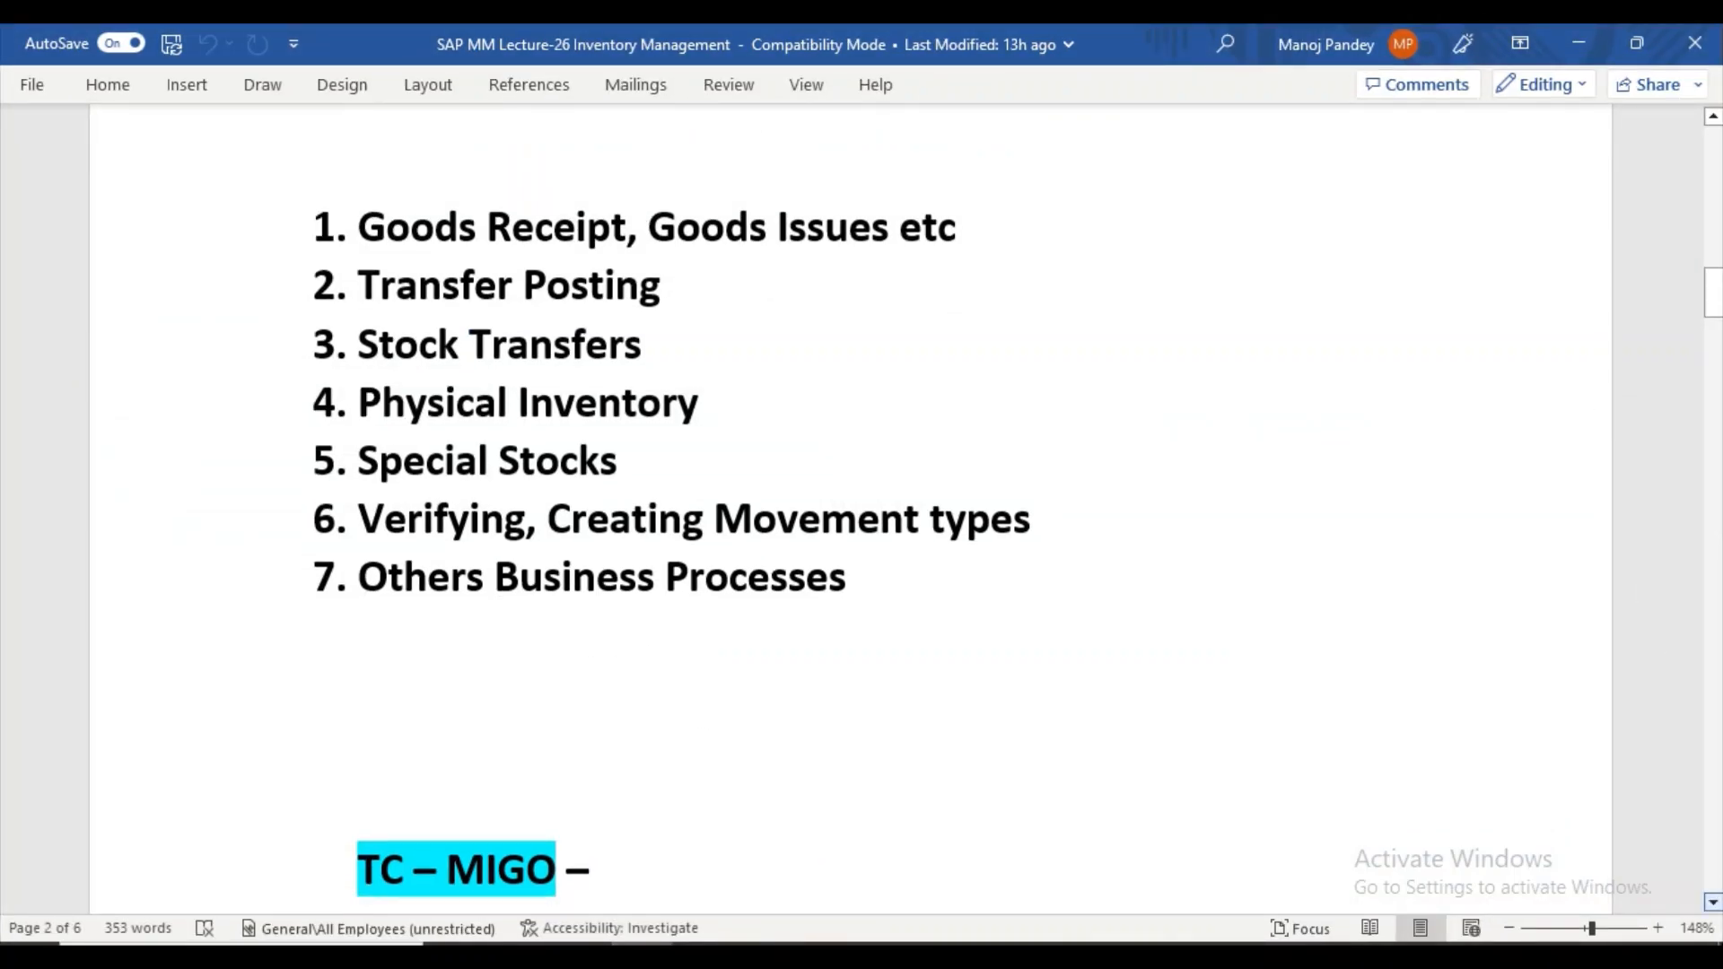
scroll(861, 512, "down", 15)
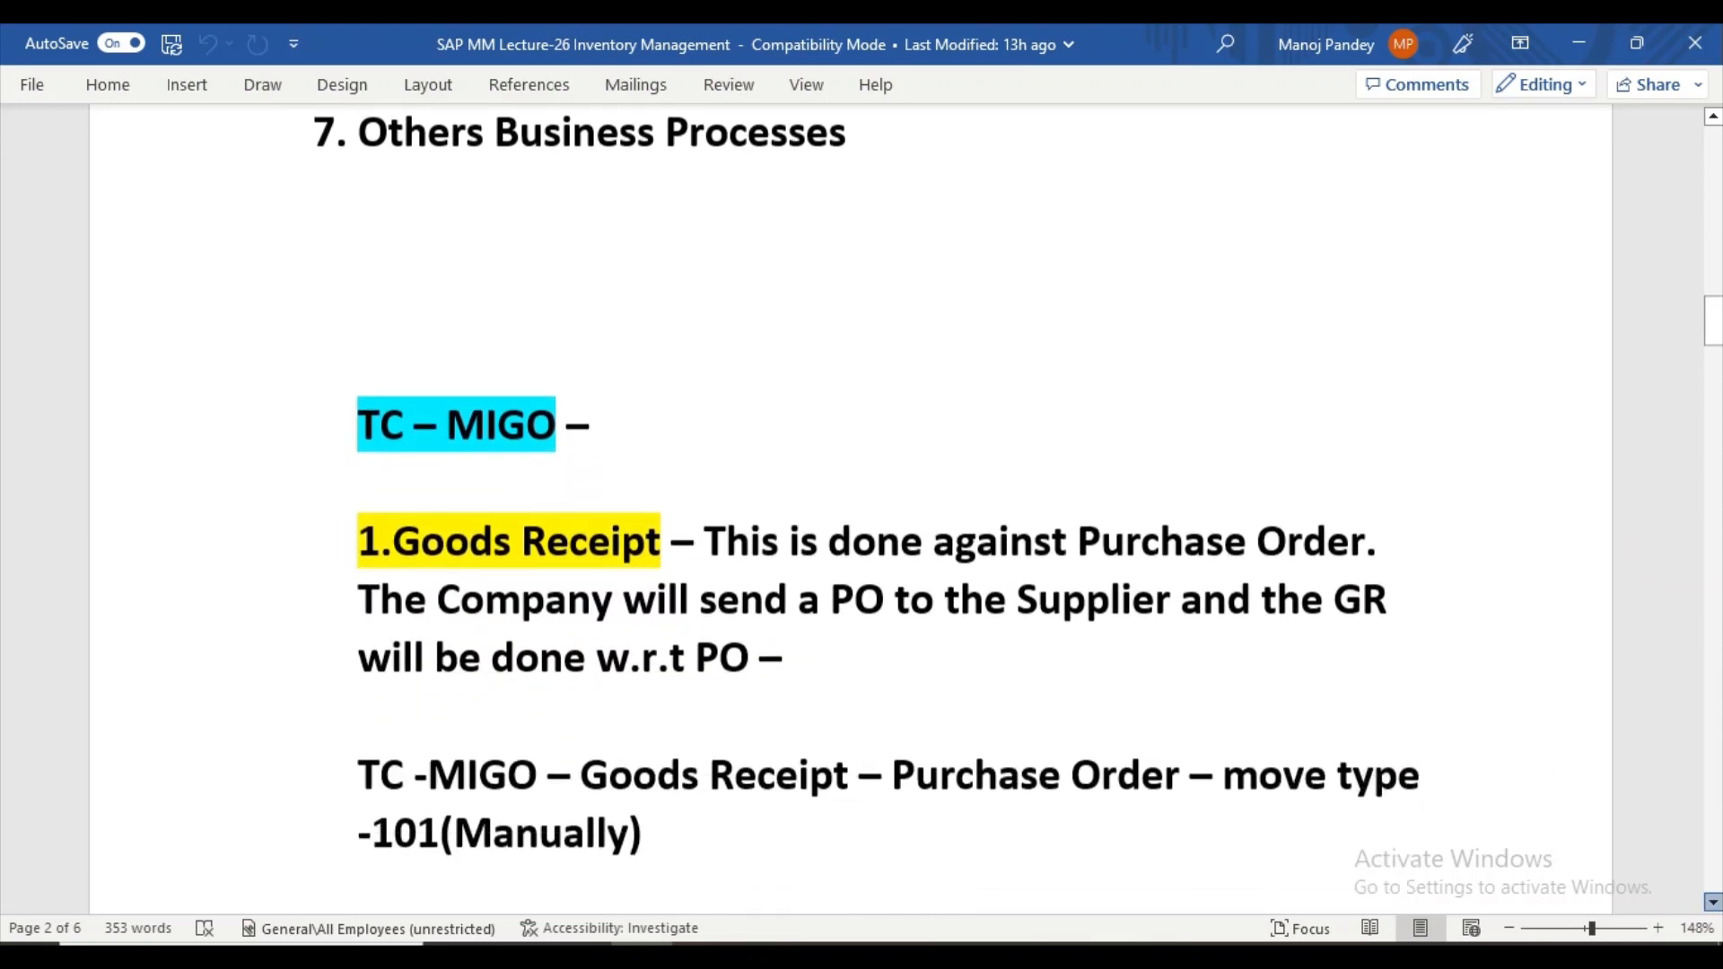
scroll(404, 709, "down", 2)
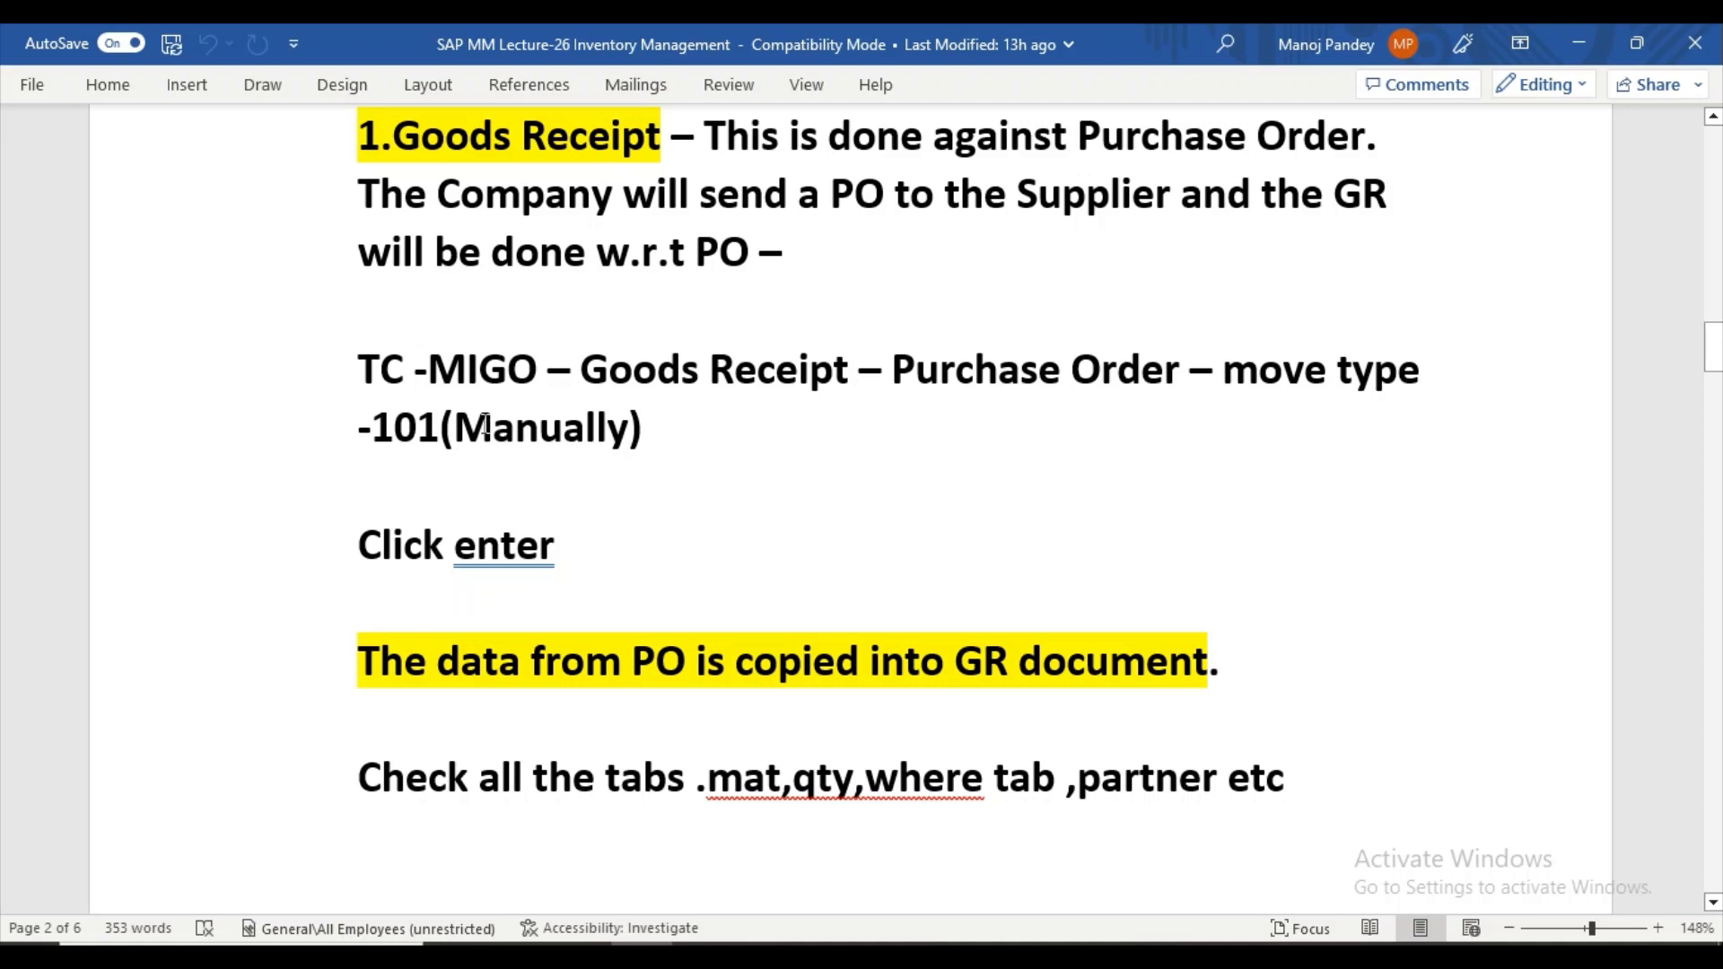
left_click_drag(553, 367, 359, 370)
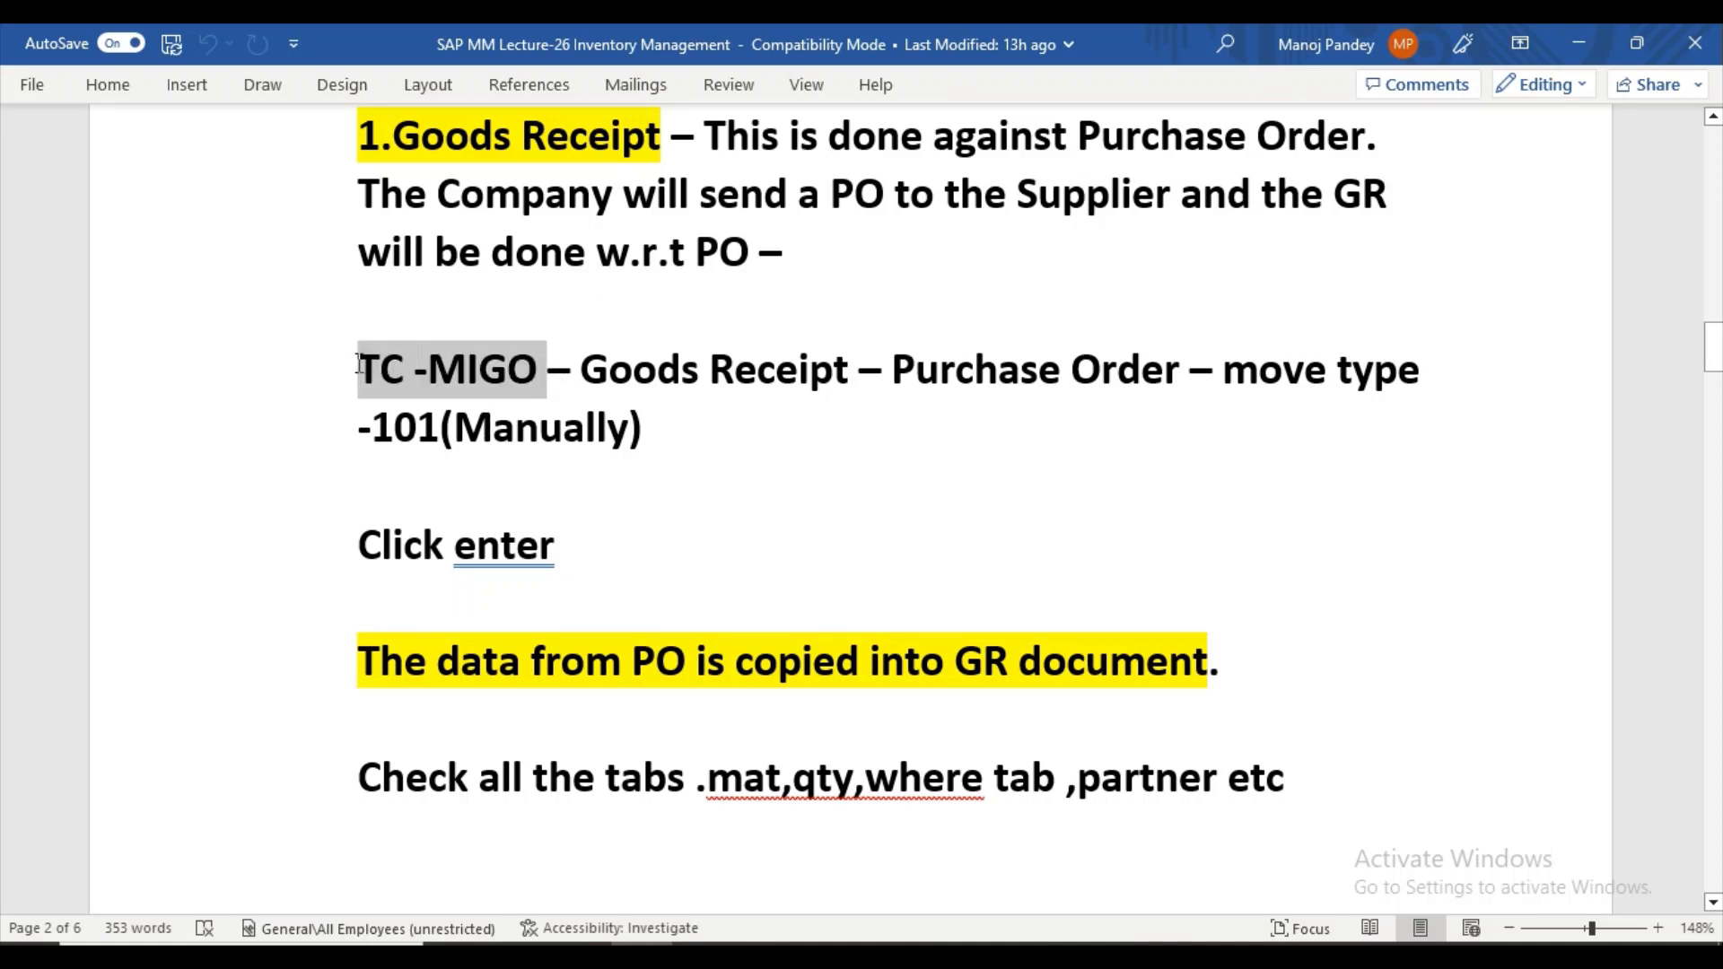
left_click(481, 321)
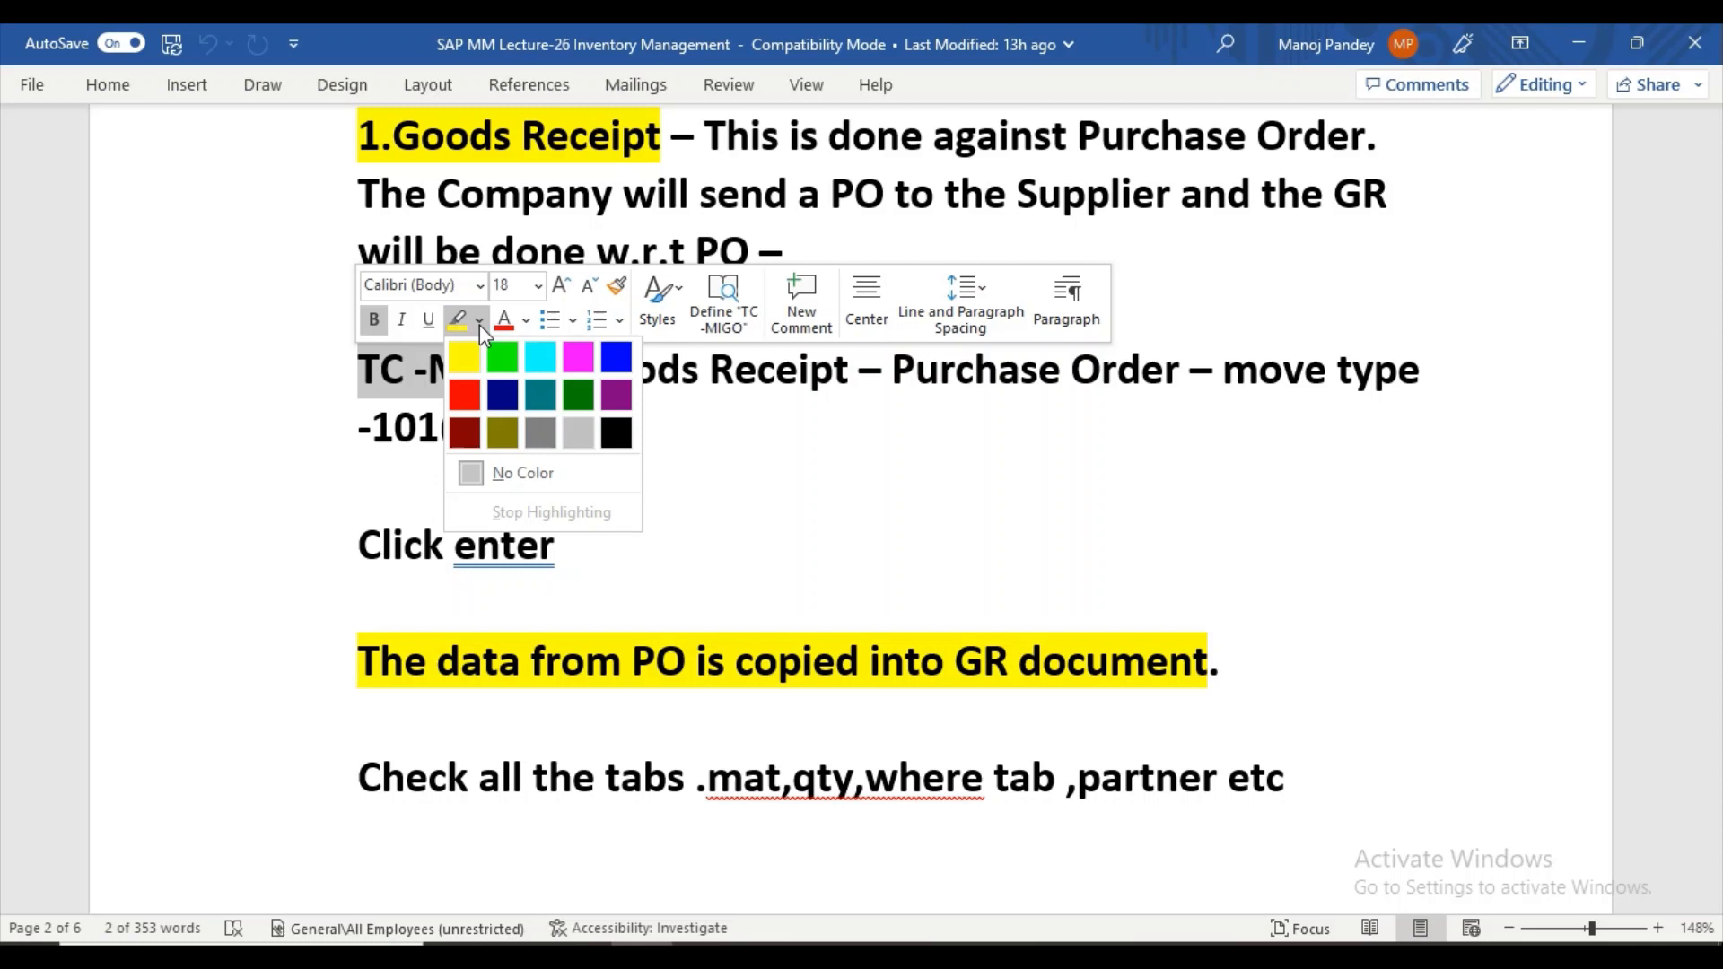
left_click(535, 355)
left_click(828, 432)
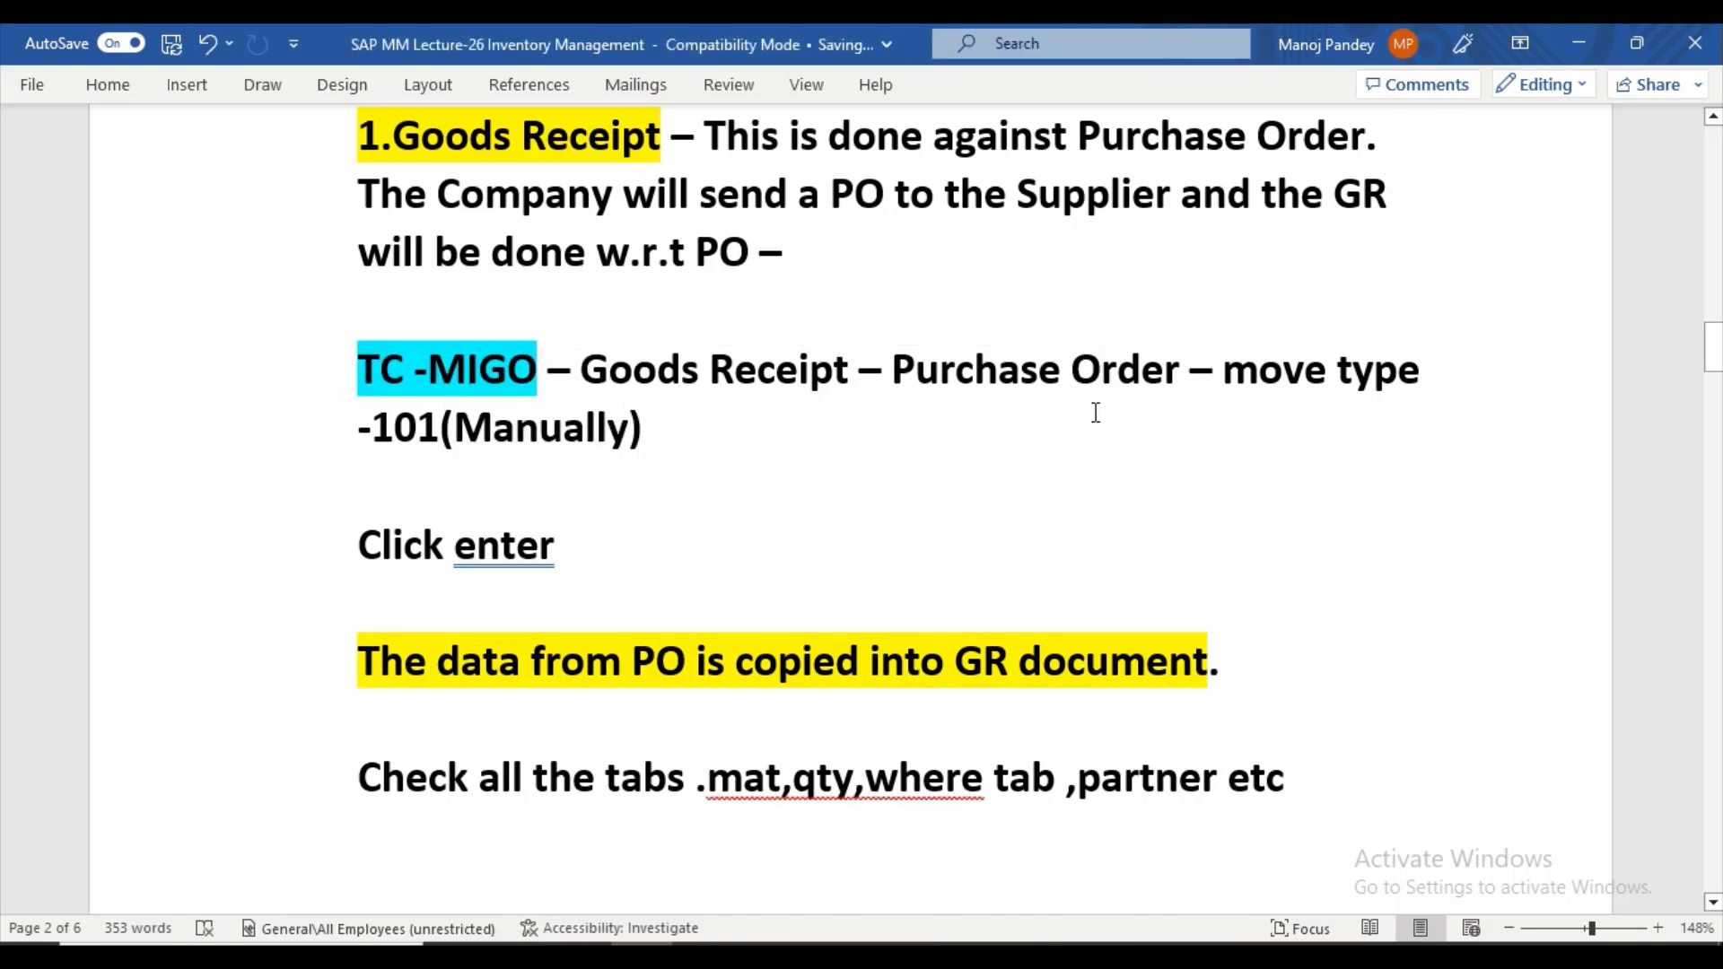
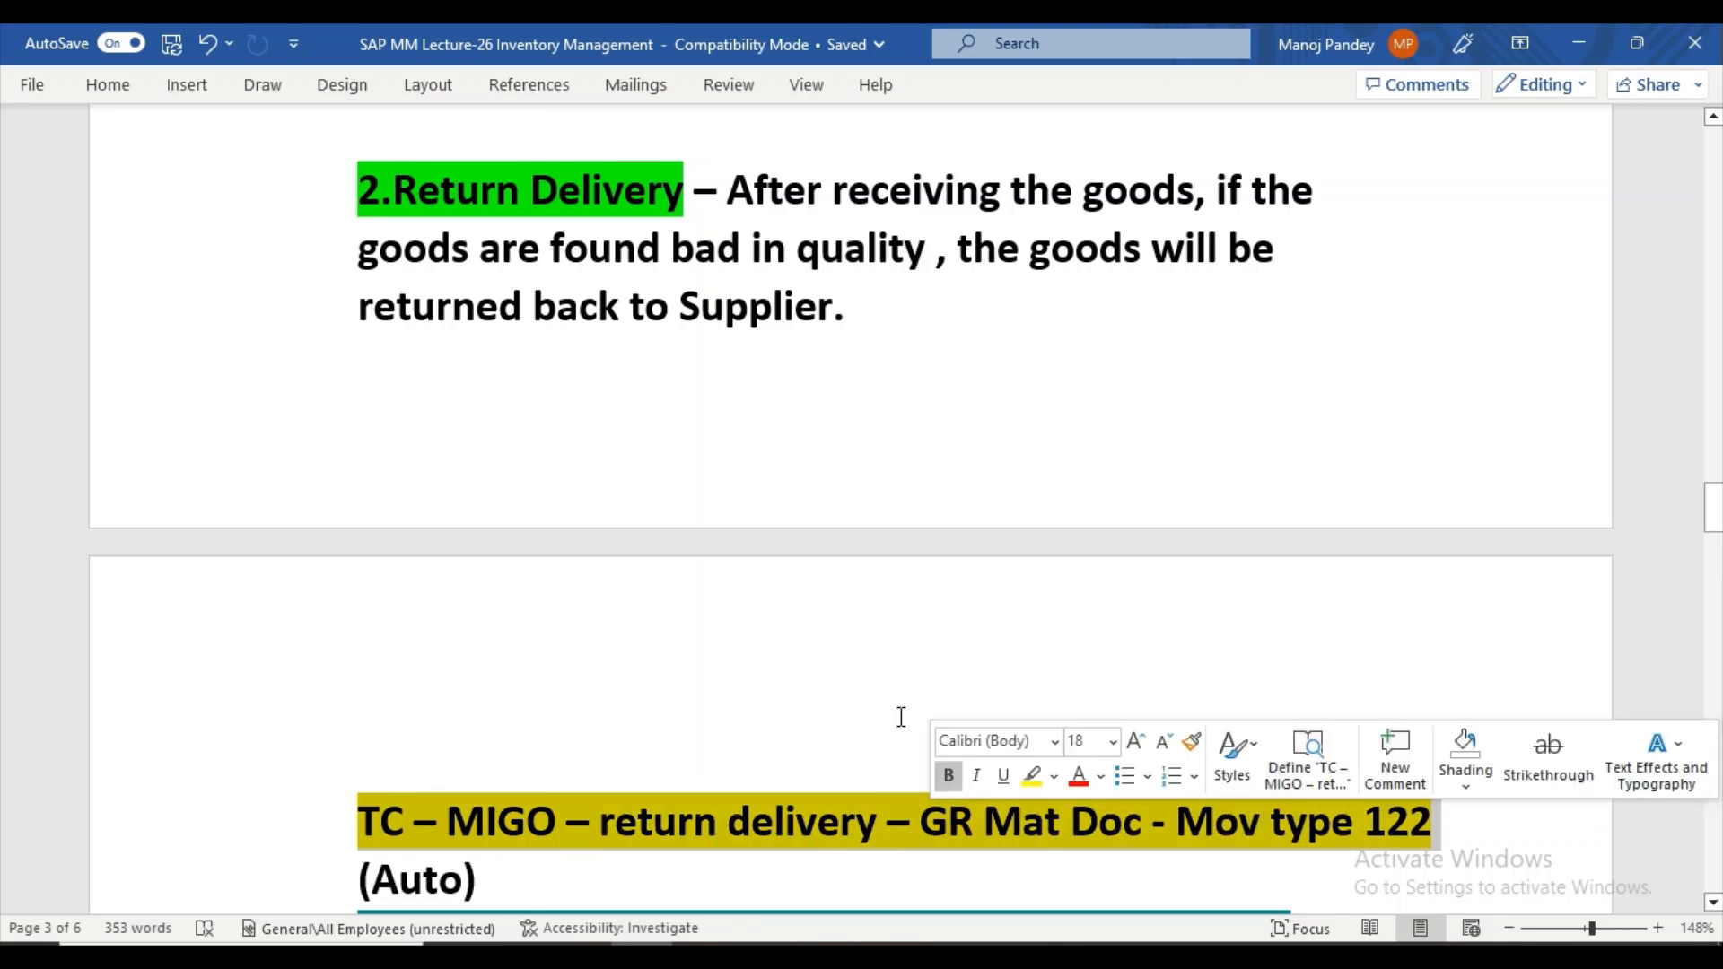
Highlight the line "TC – MIGO – return delivery – GR Mat Doc - Mov type 122" in the Return Delivery notes in turquoise.
left_click(1054, 776)
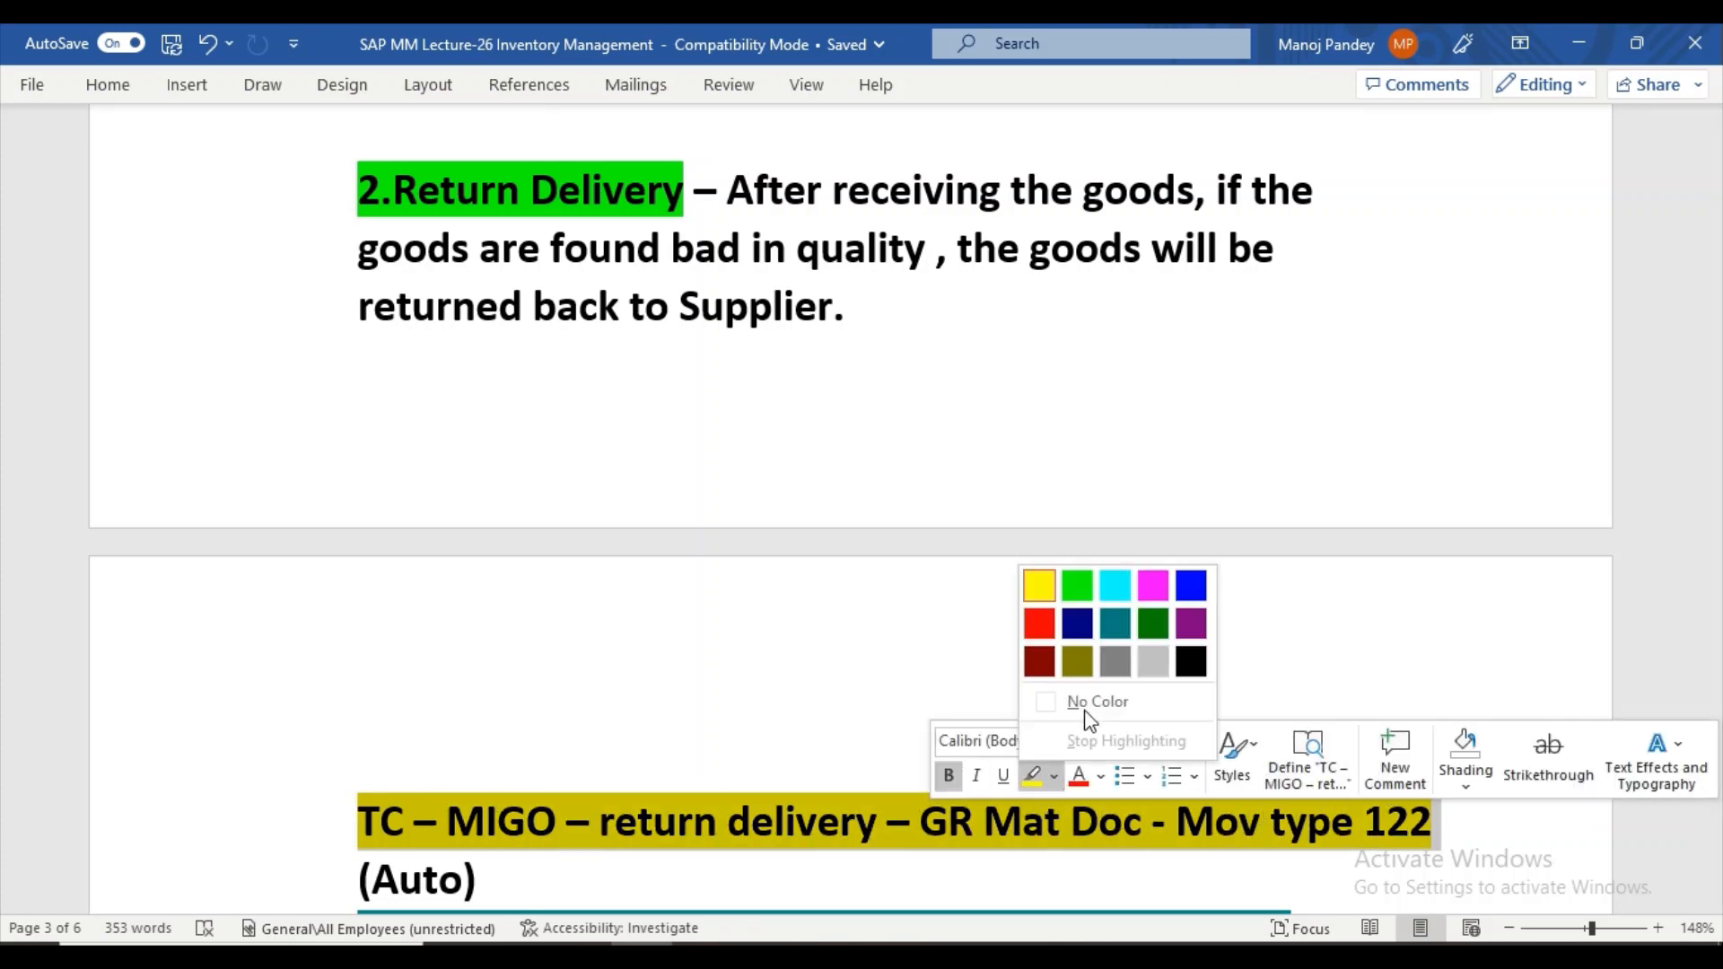
left_click(1116, 584)
left_click(640, 781)
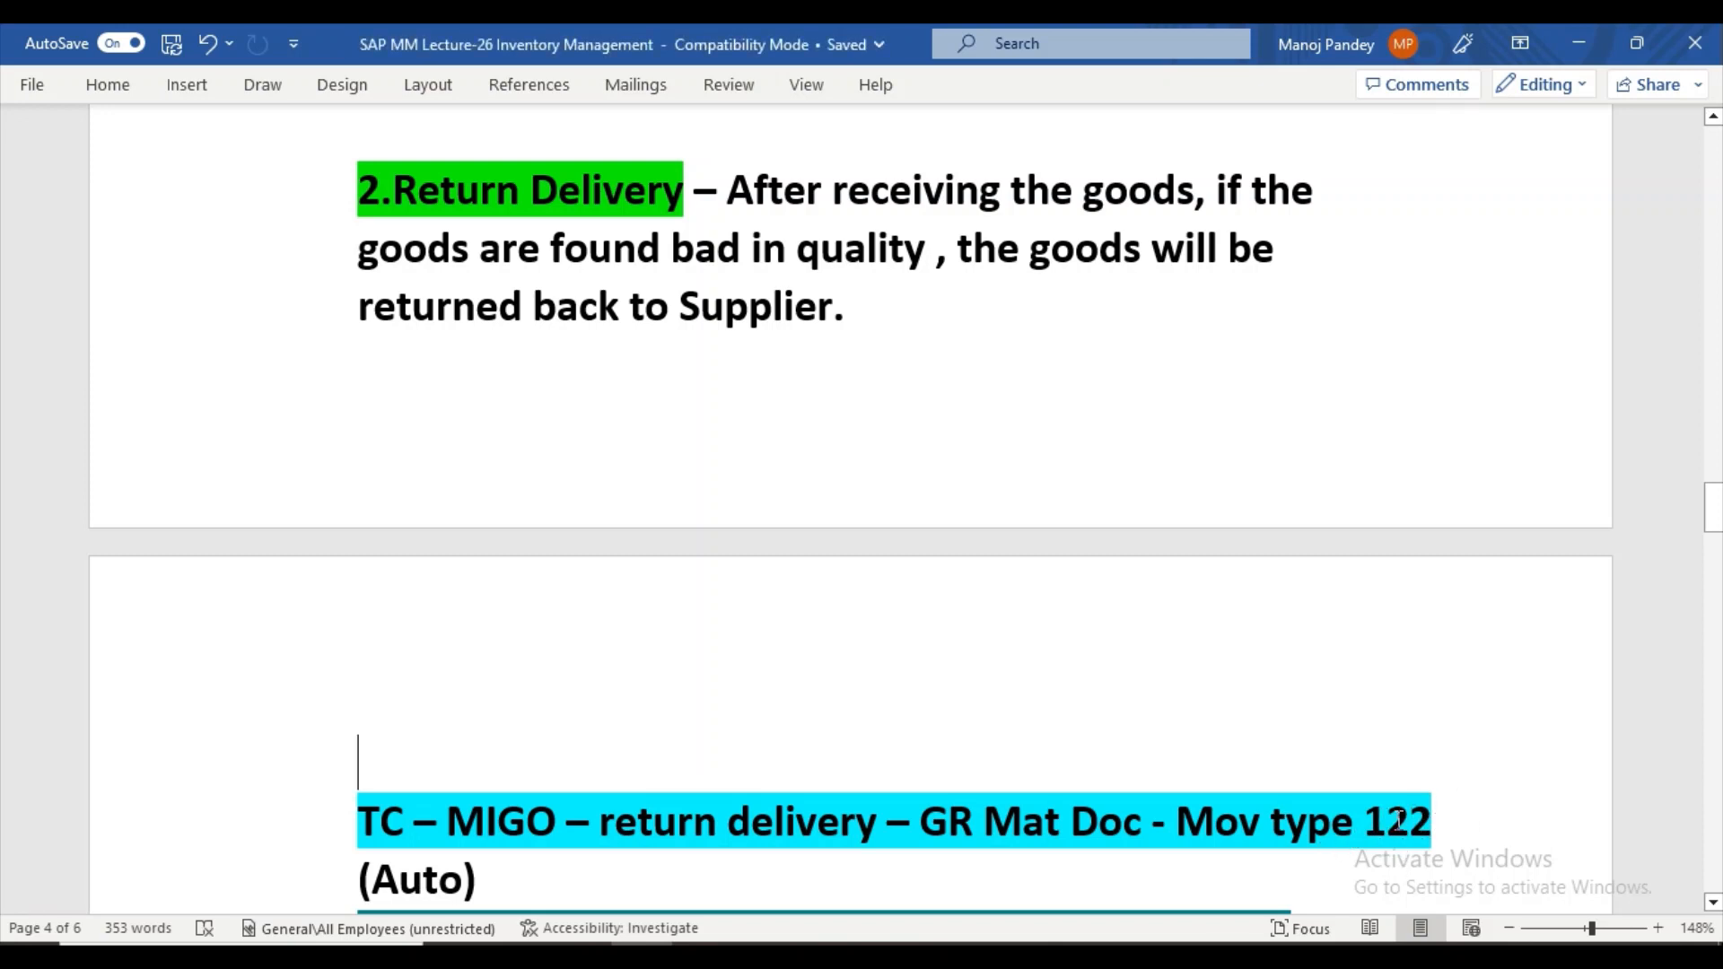
left_click(1713, 118)
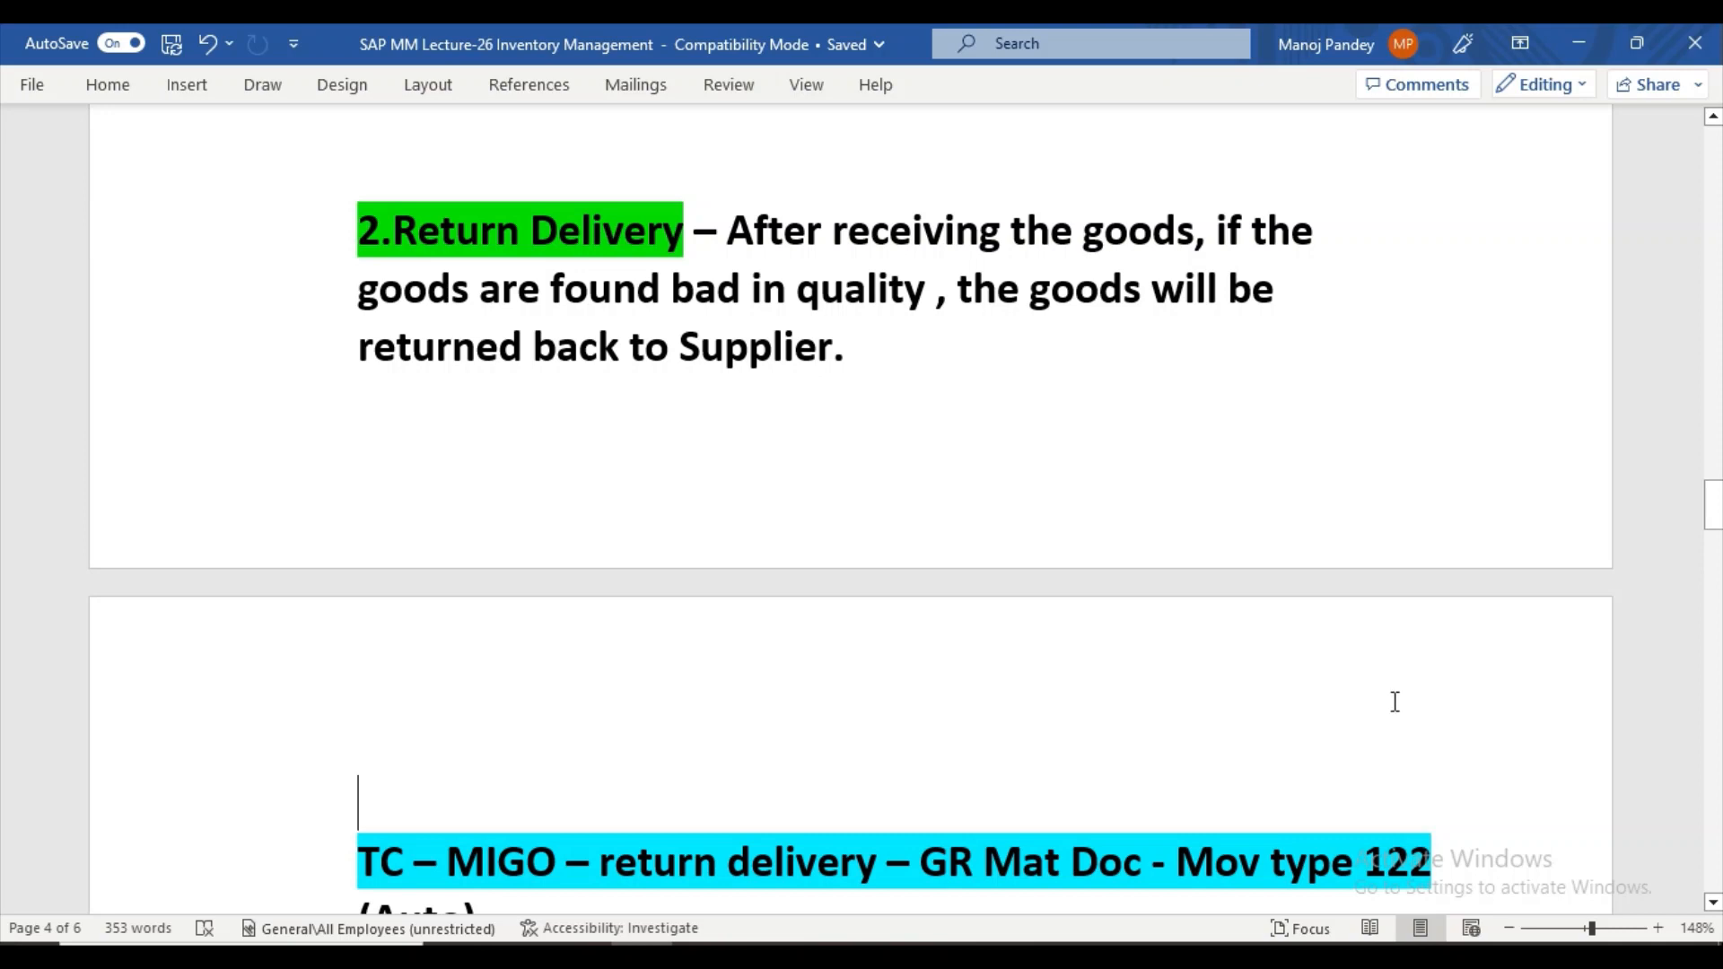
left_click(1713, 903)
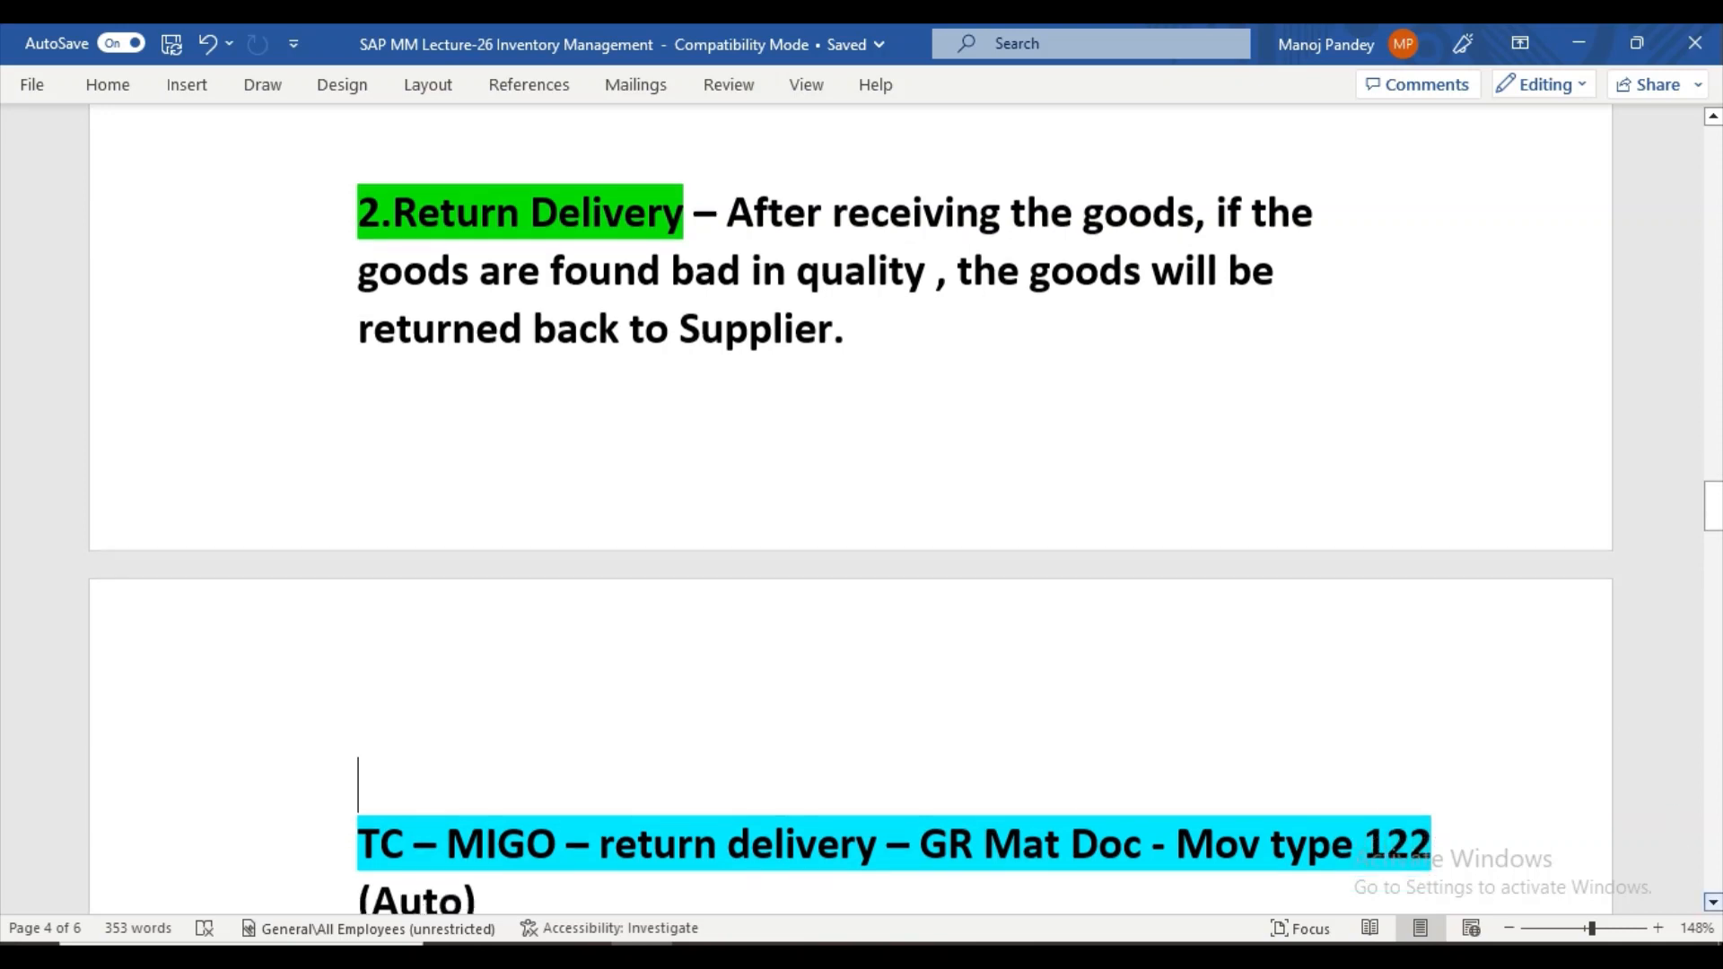
left_click(1715, 908)
left_click(1716, 907)
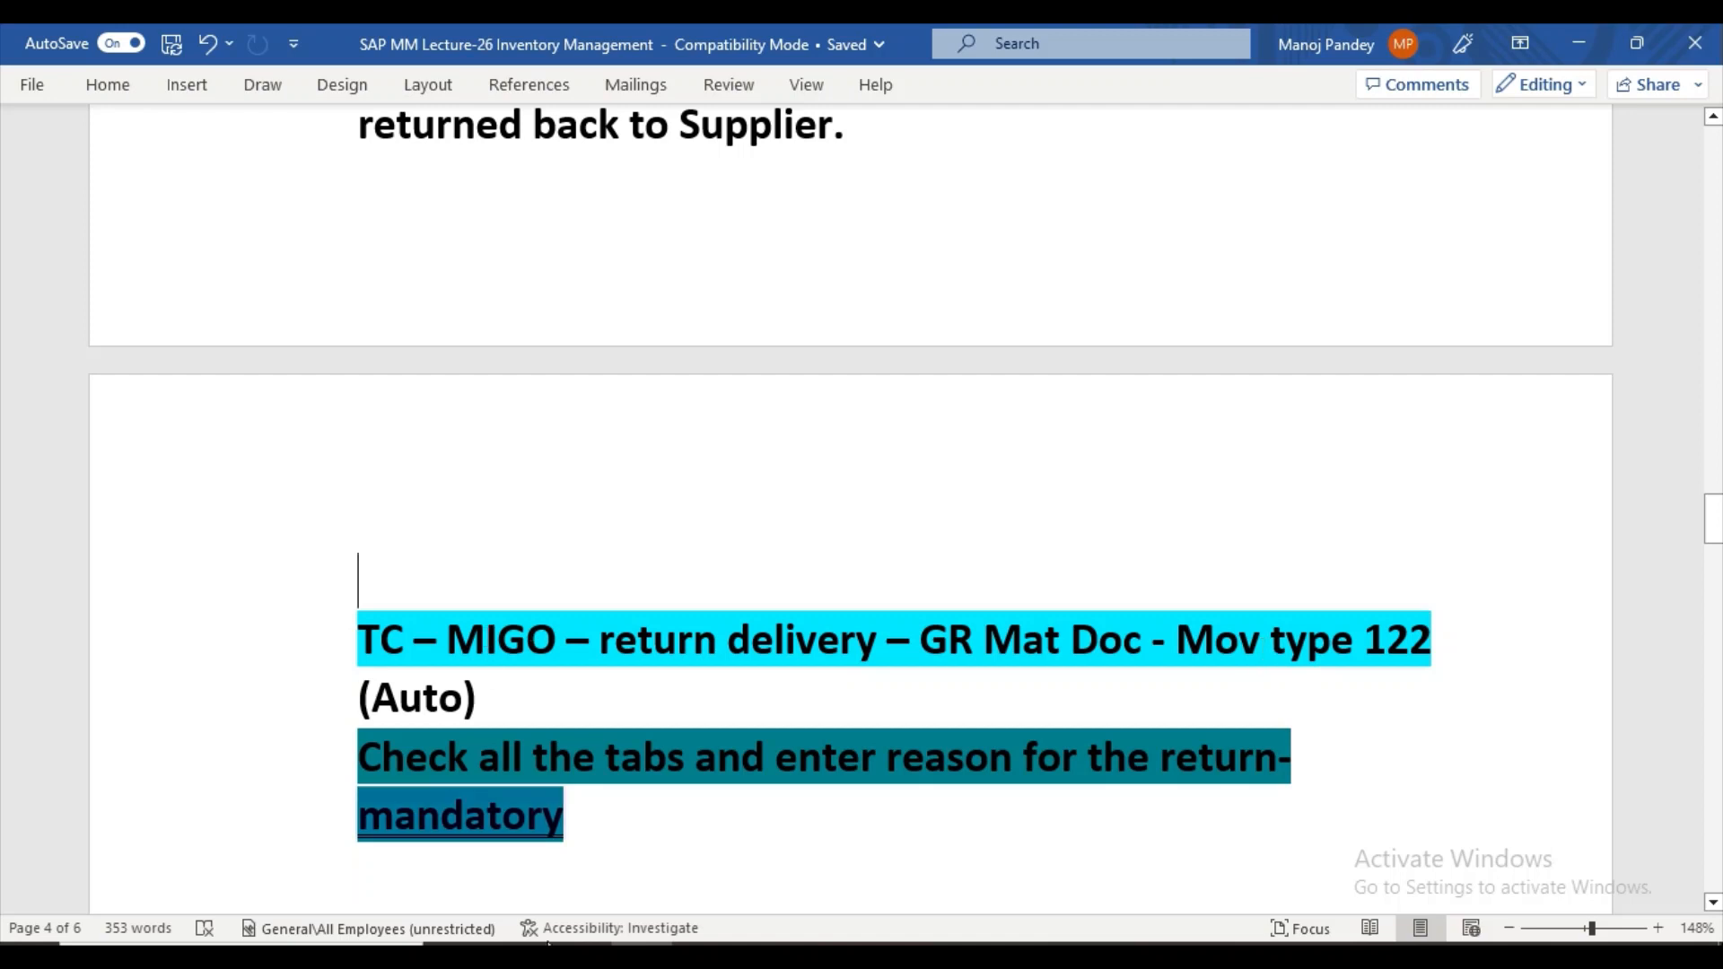
Switch to SAP Logon from the desktop and launch the "Dedicat..." connection with instance 07.
key("super+d")
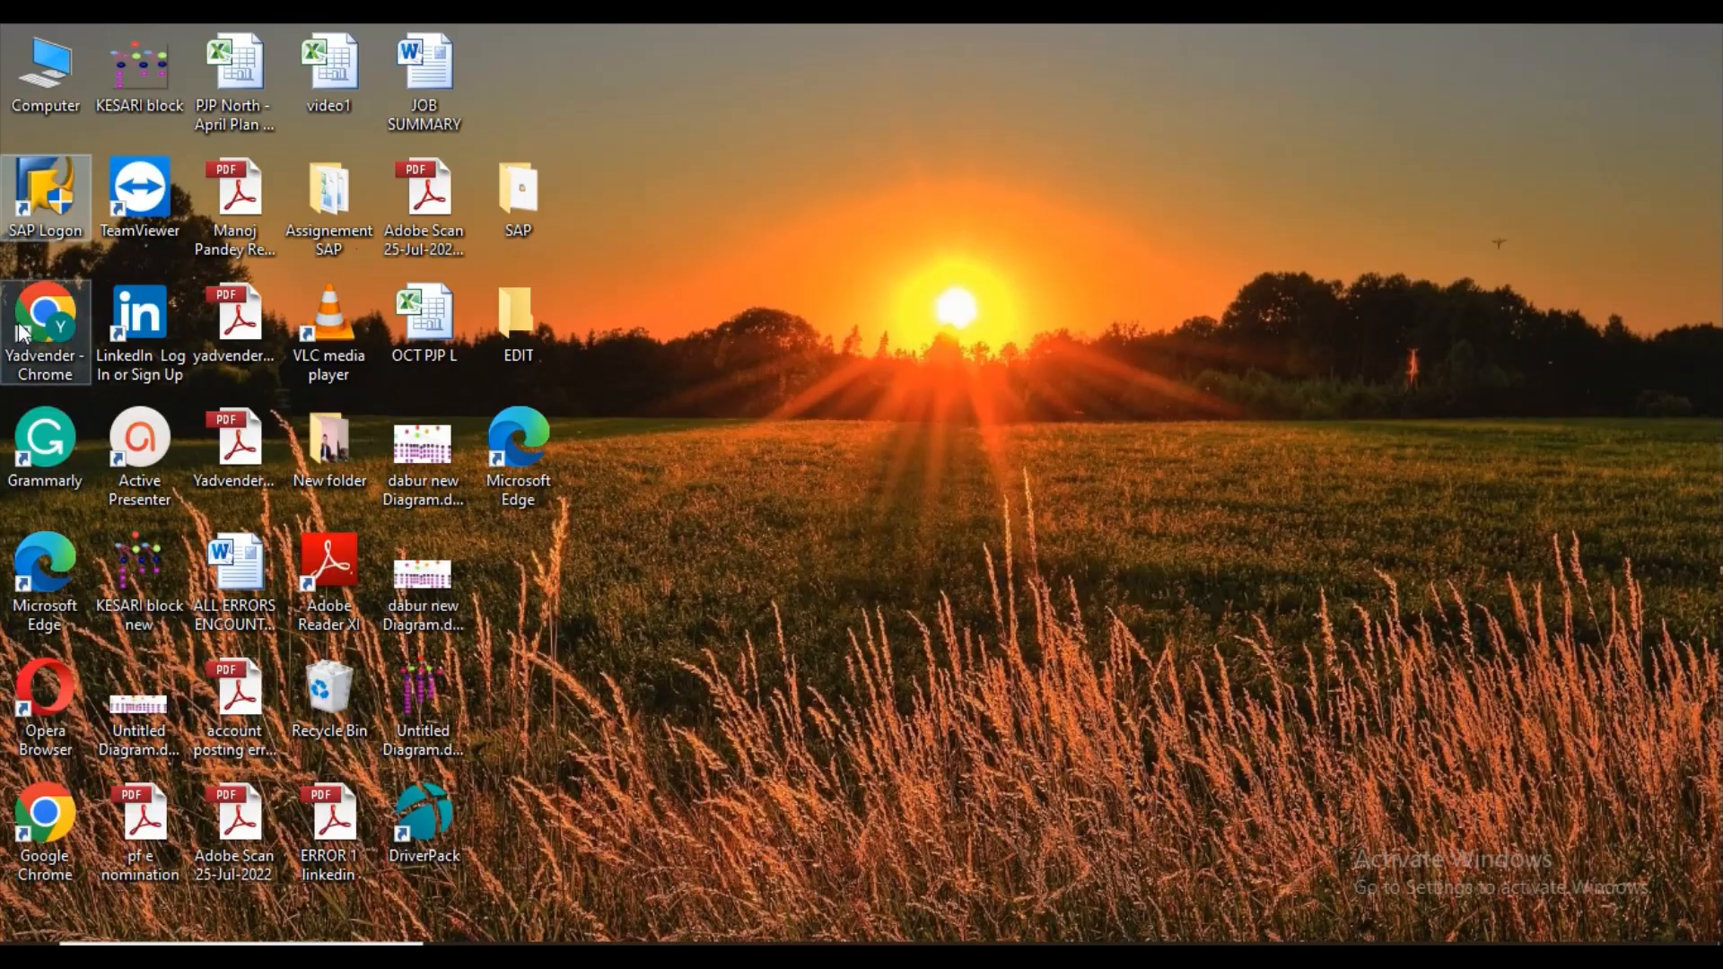
double_click(47, 203)
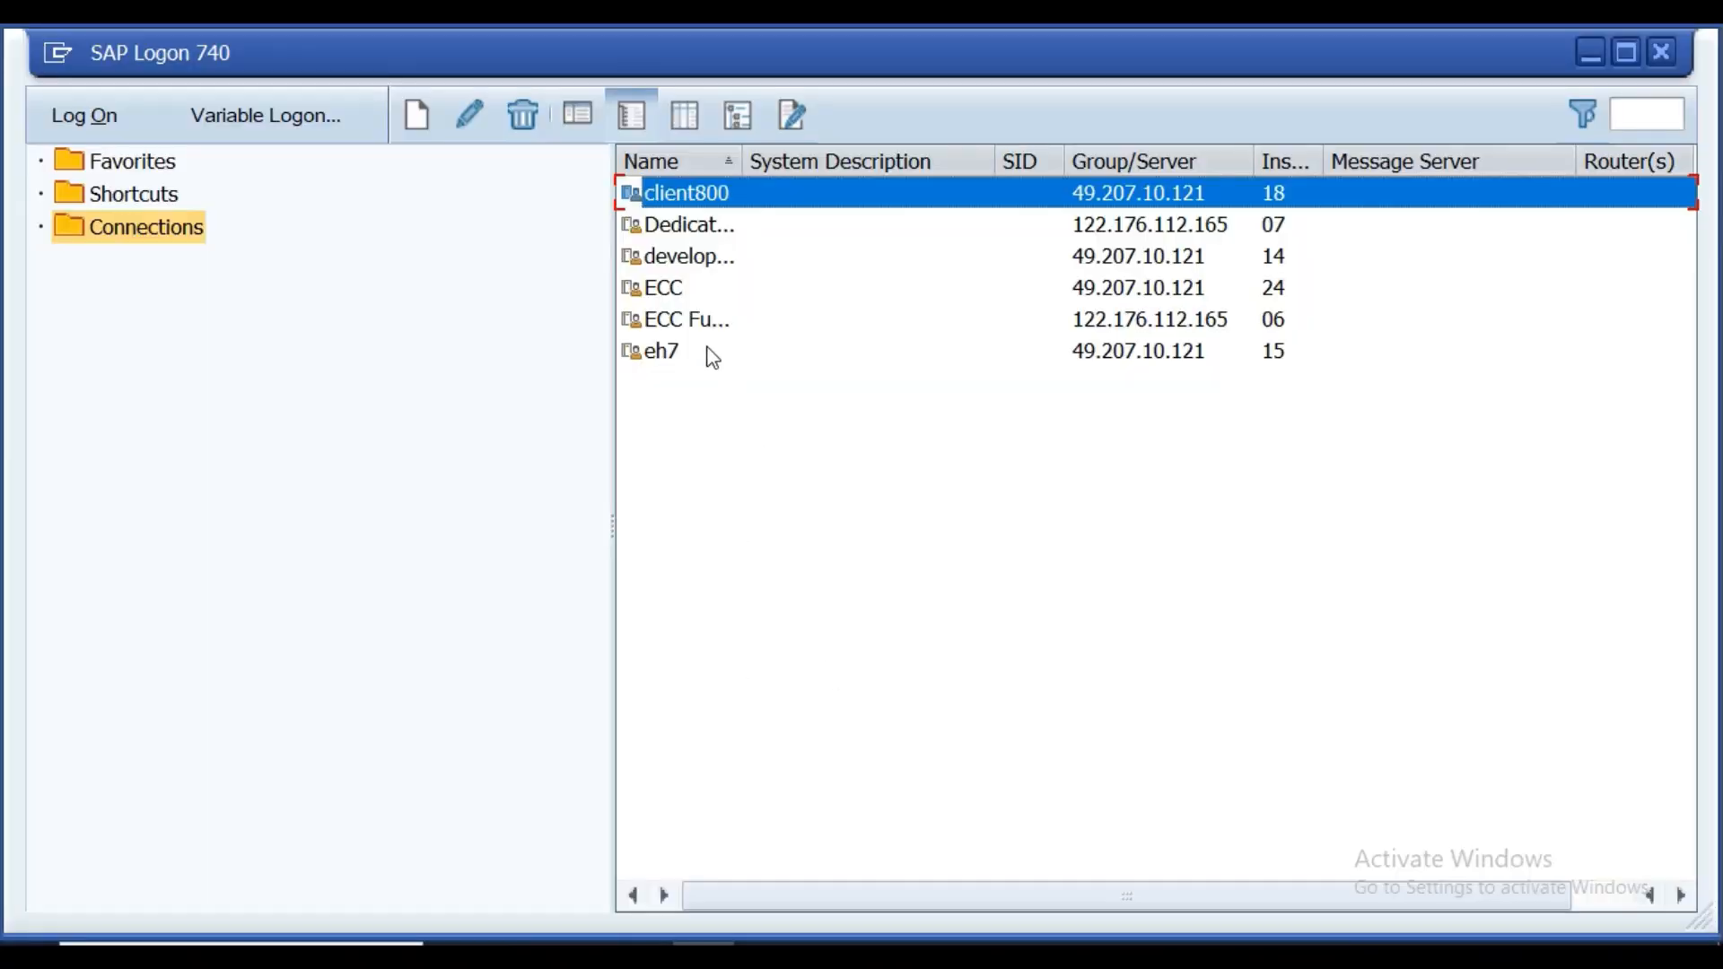
left_click(680, 226)
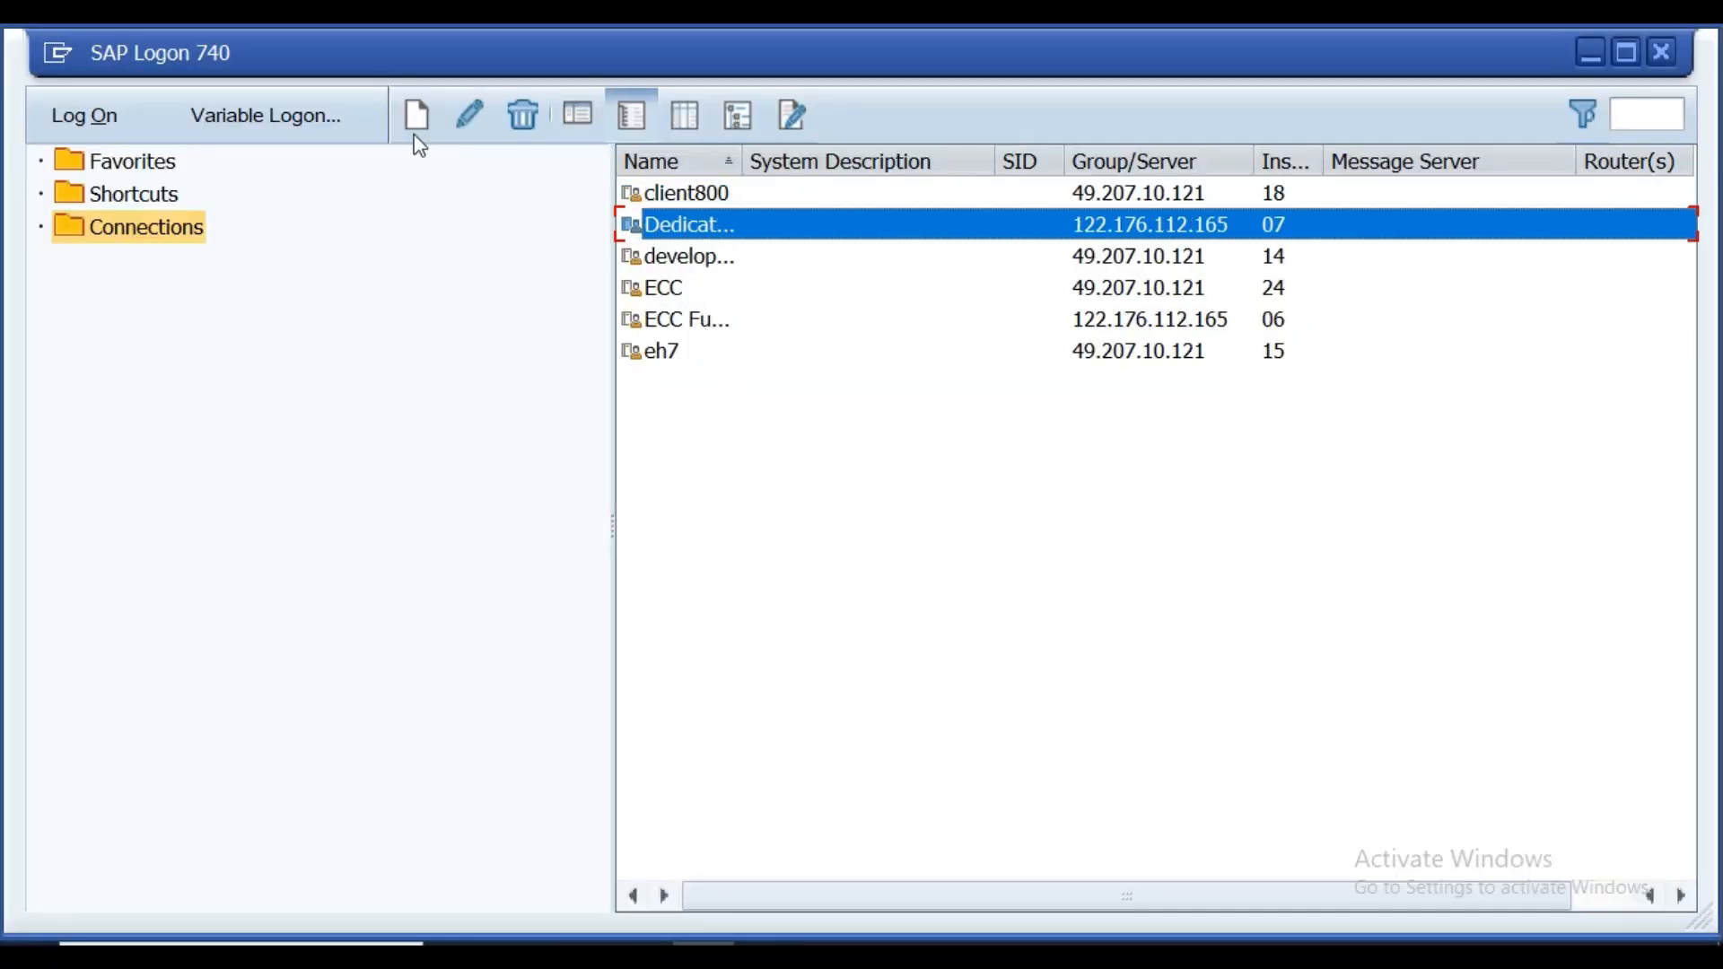
left_click(70, 113)
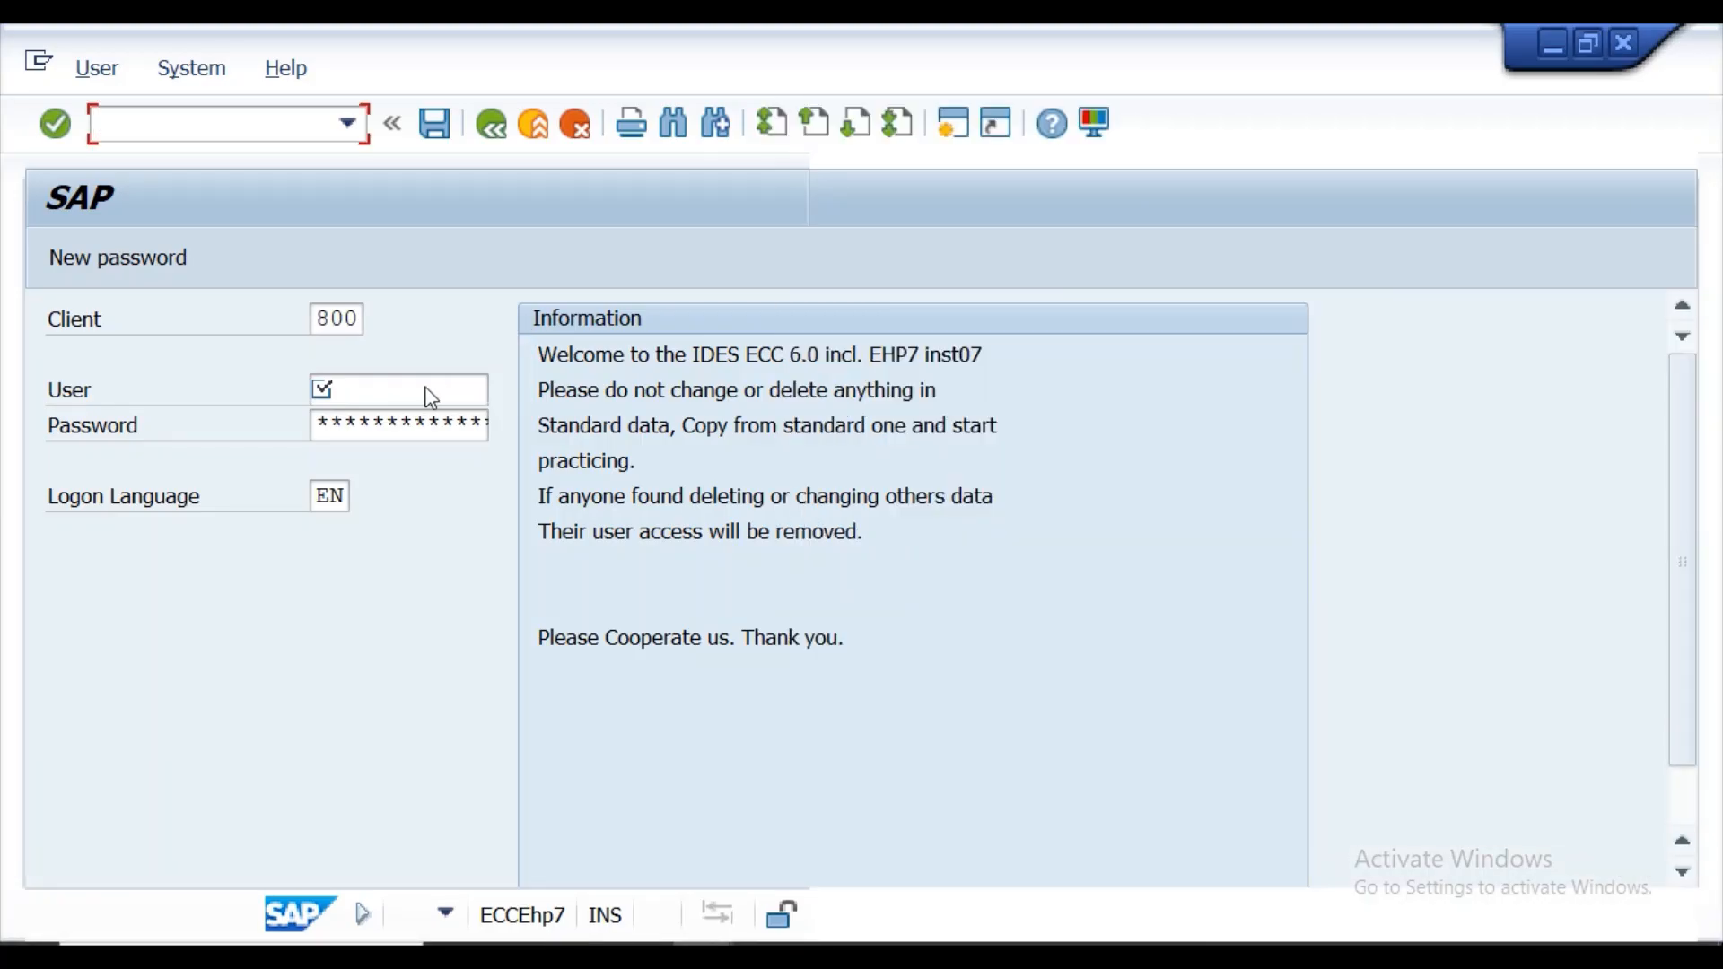
Log on to client 800 with the saved user name and account password, and start transaction ME21N.
left_click(405, 392)
left_click(404, 400)
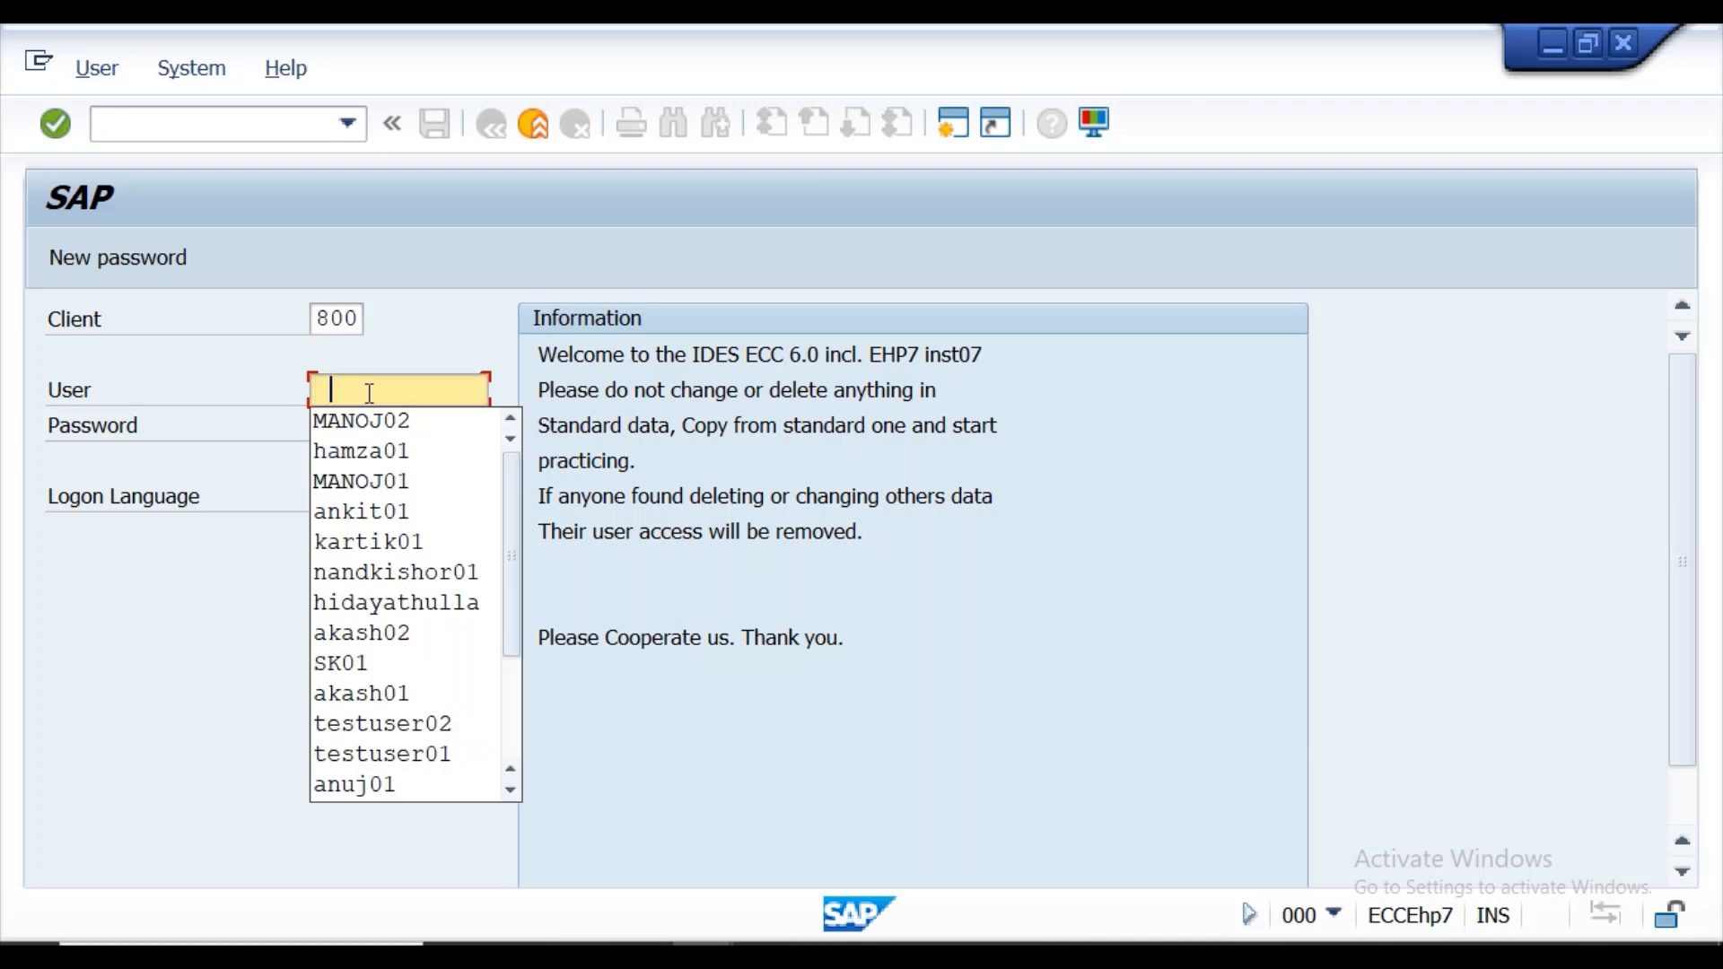
left_click(370, 422)
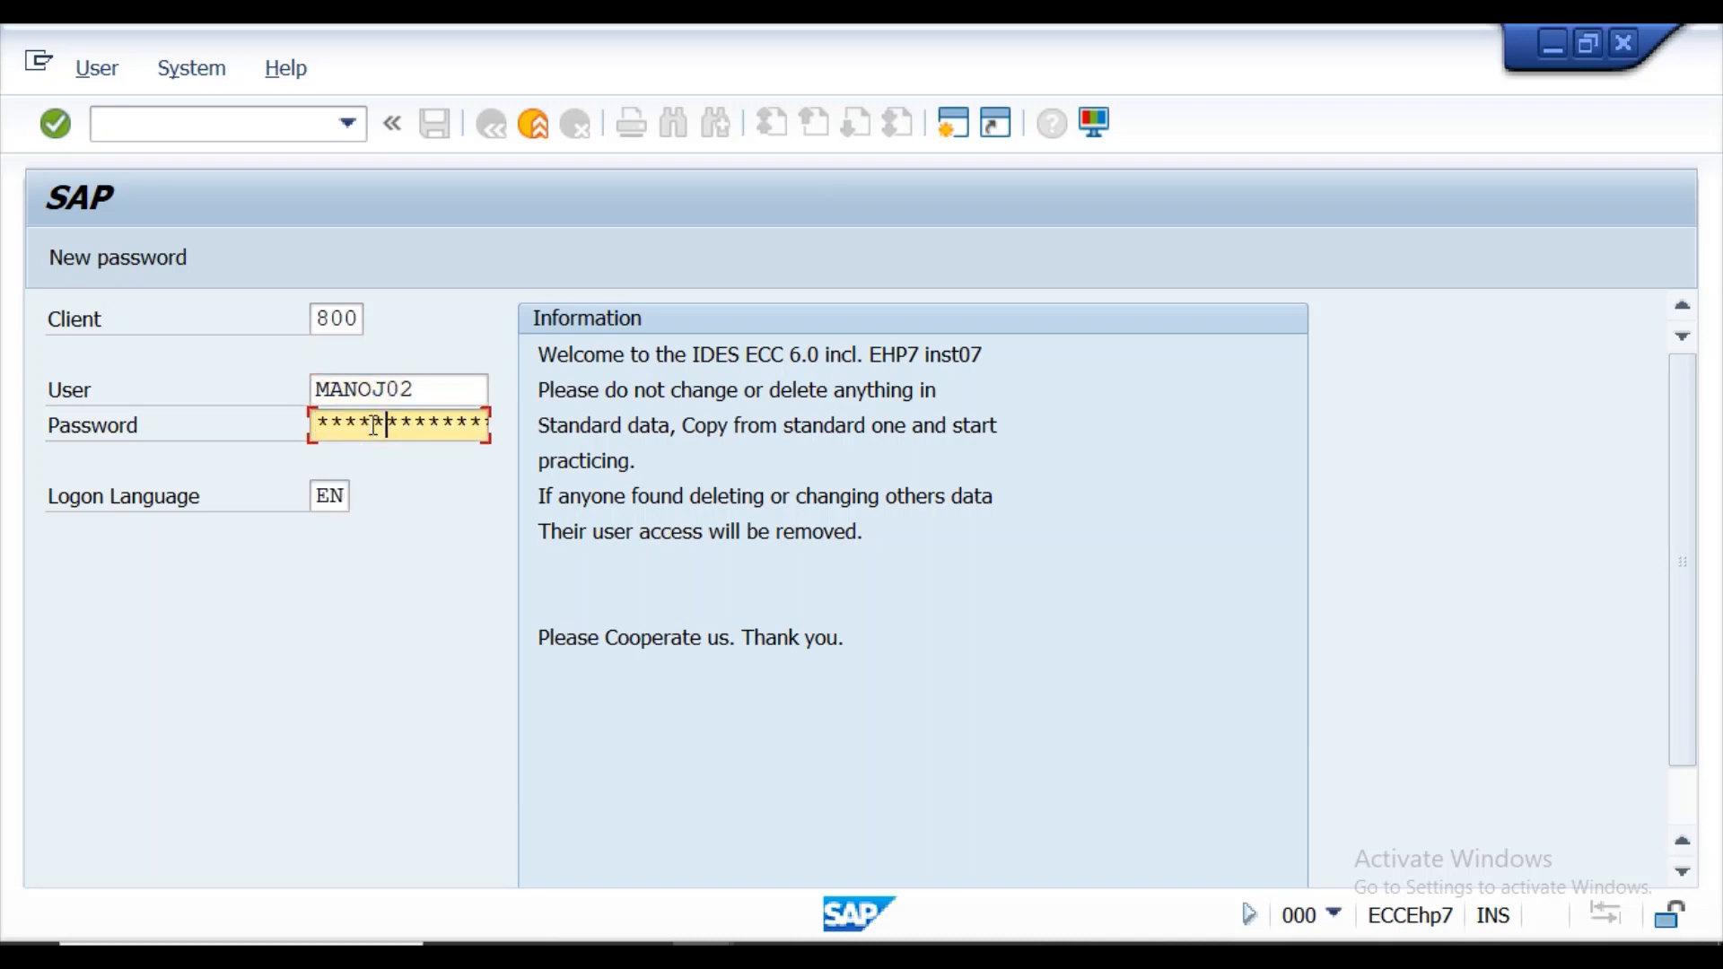
key("Return")
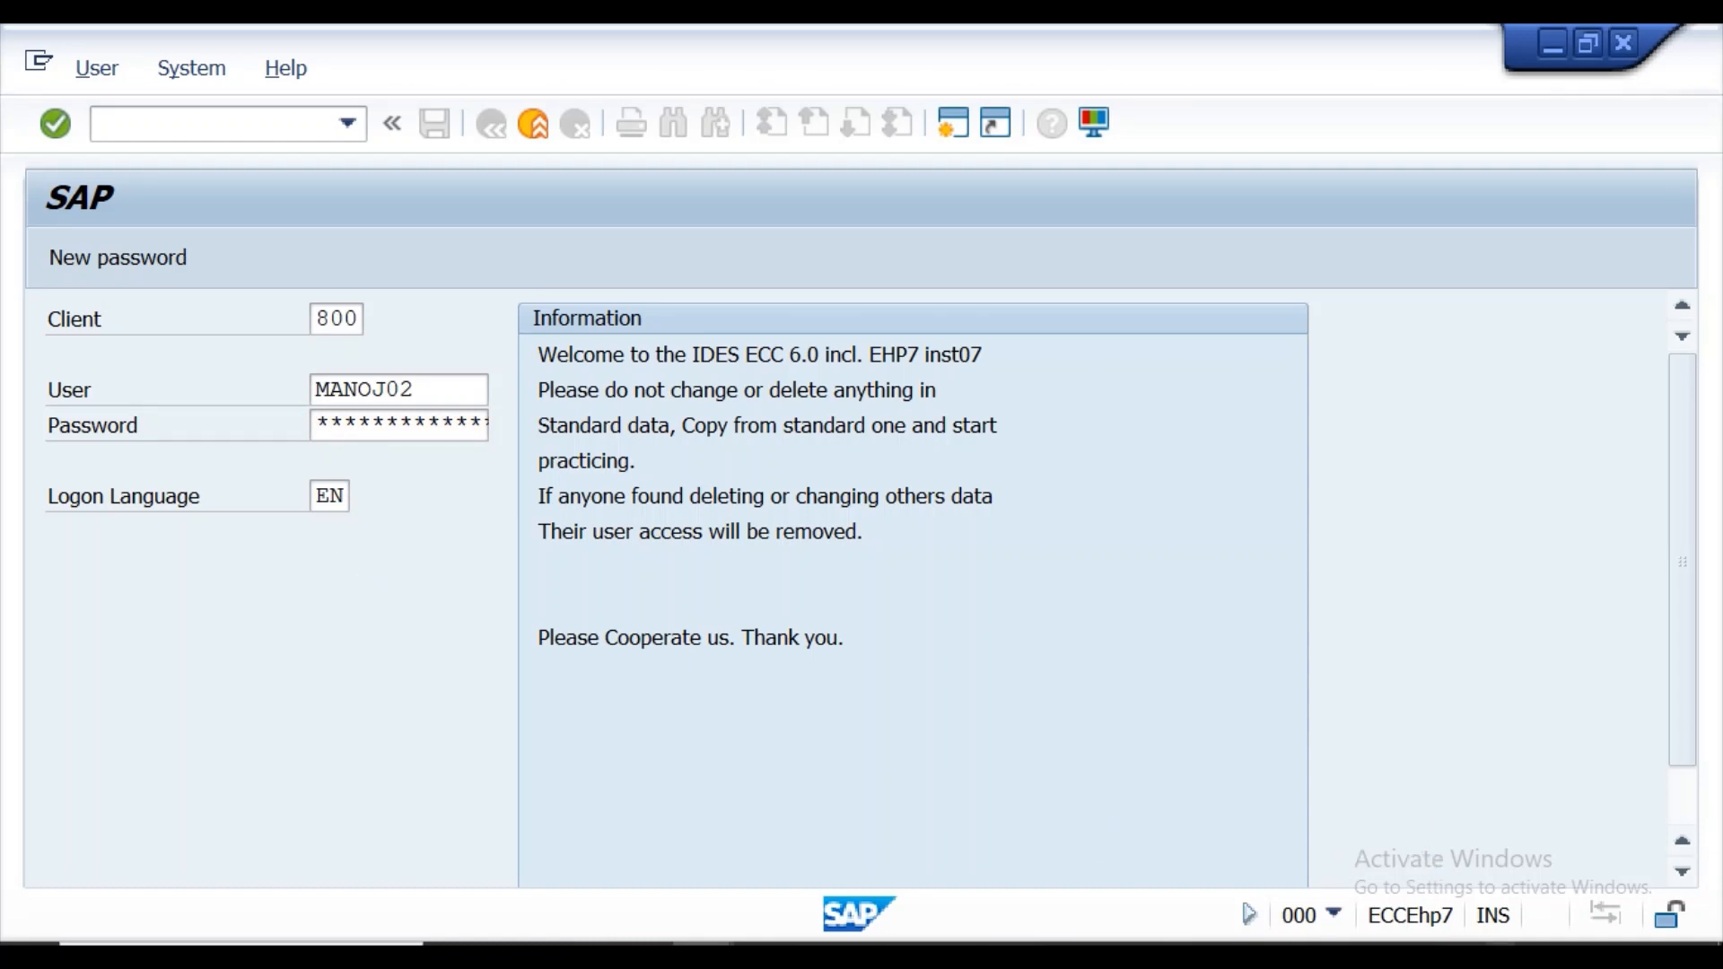
left_click(1531, 957)
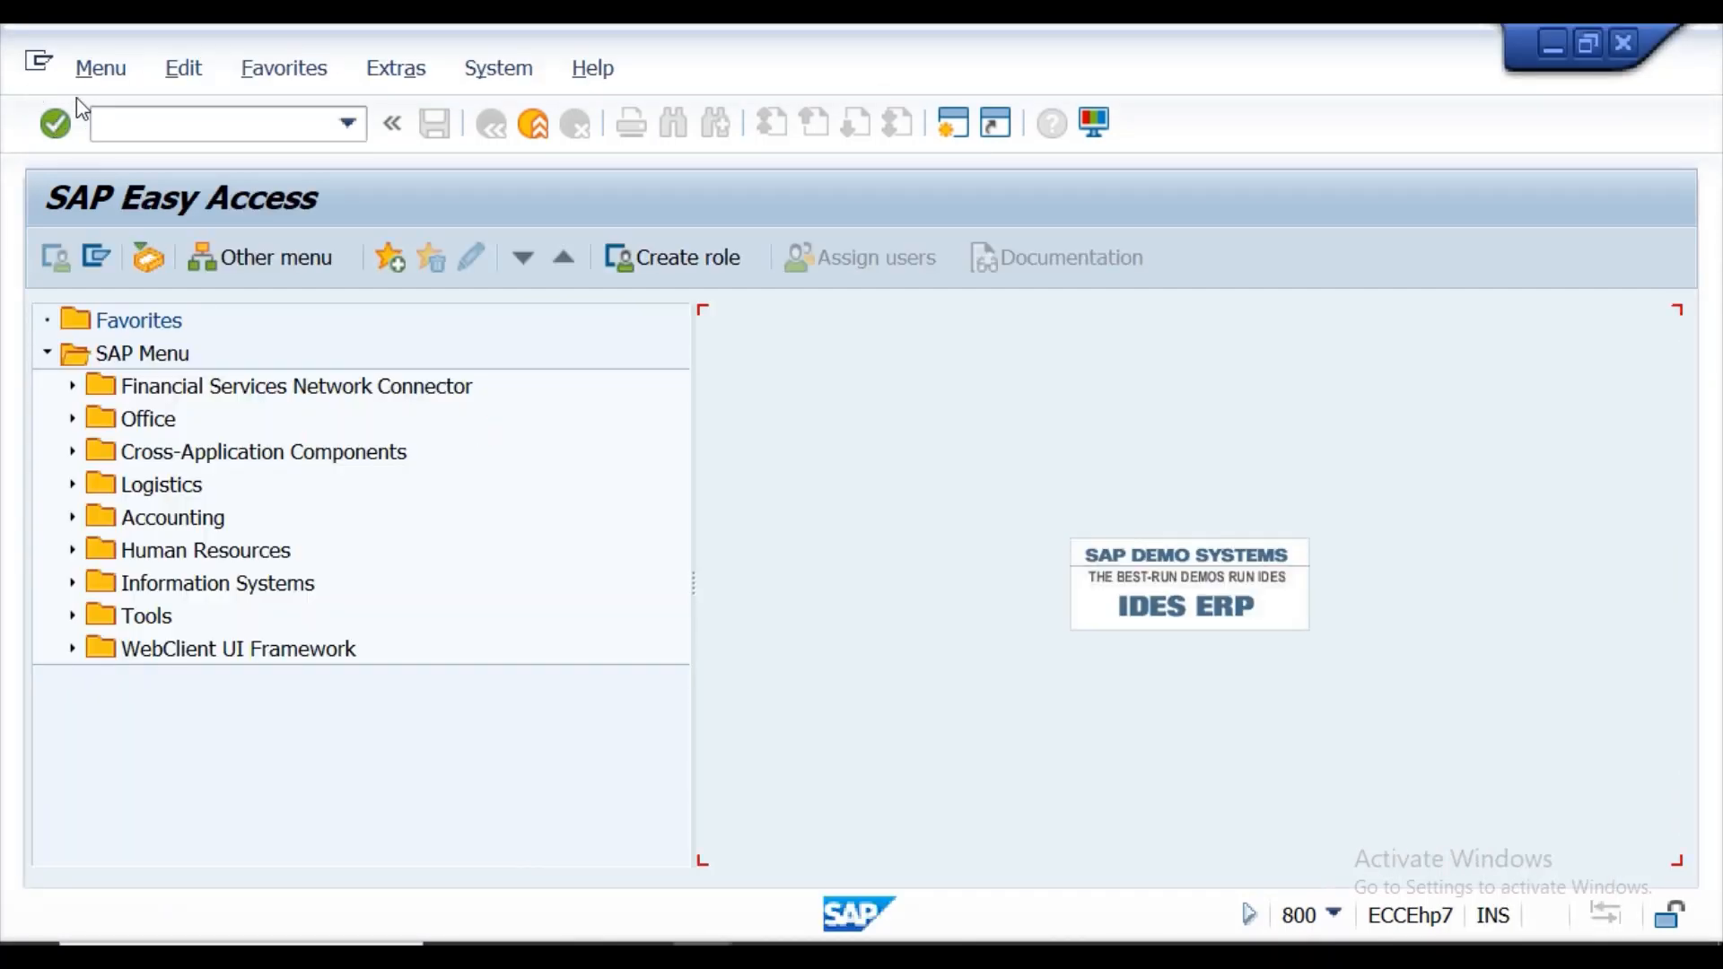
left_click(114, 124)
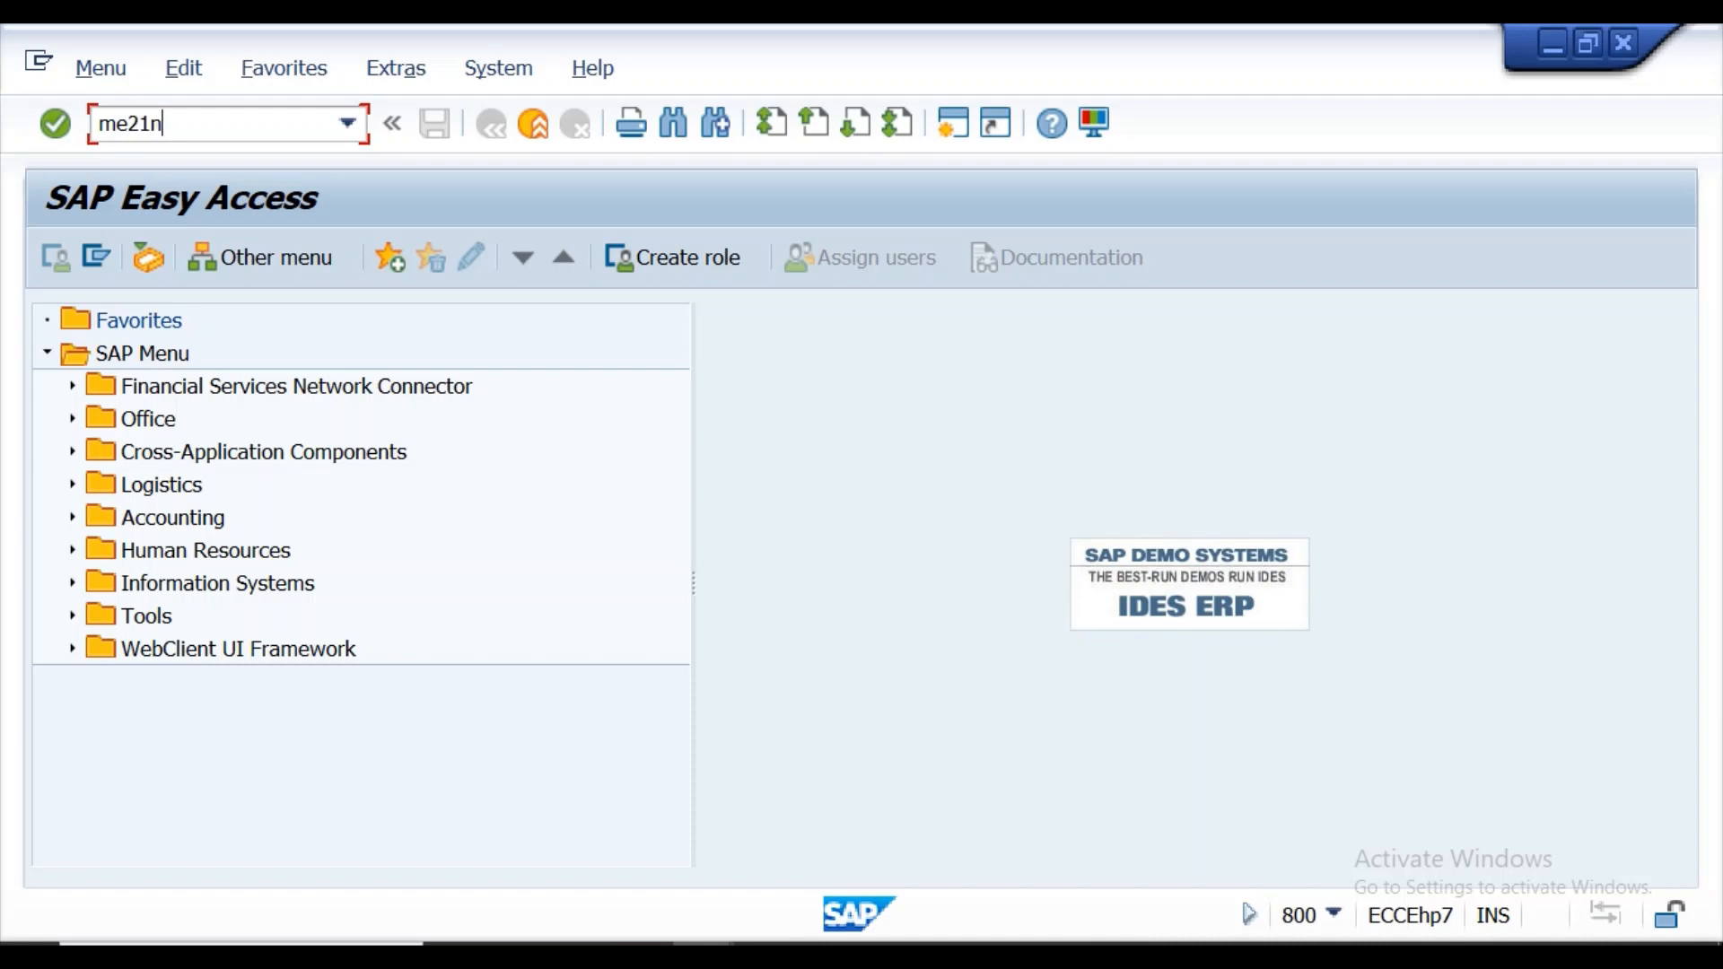
key("Return")
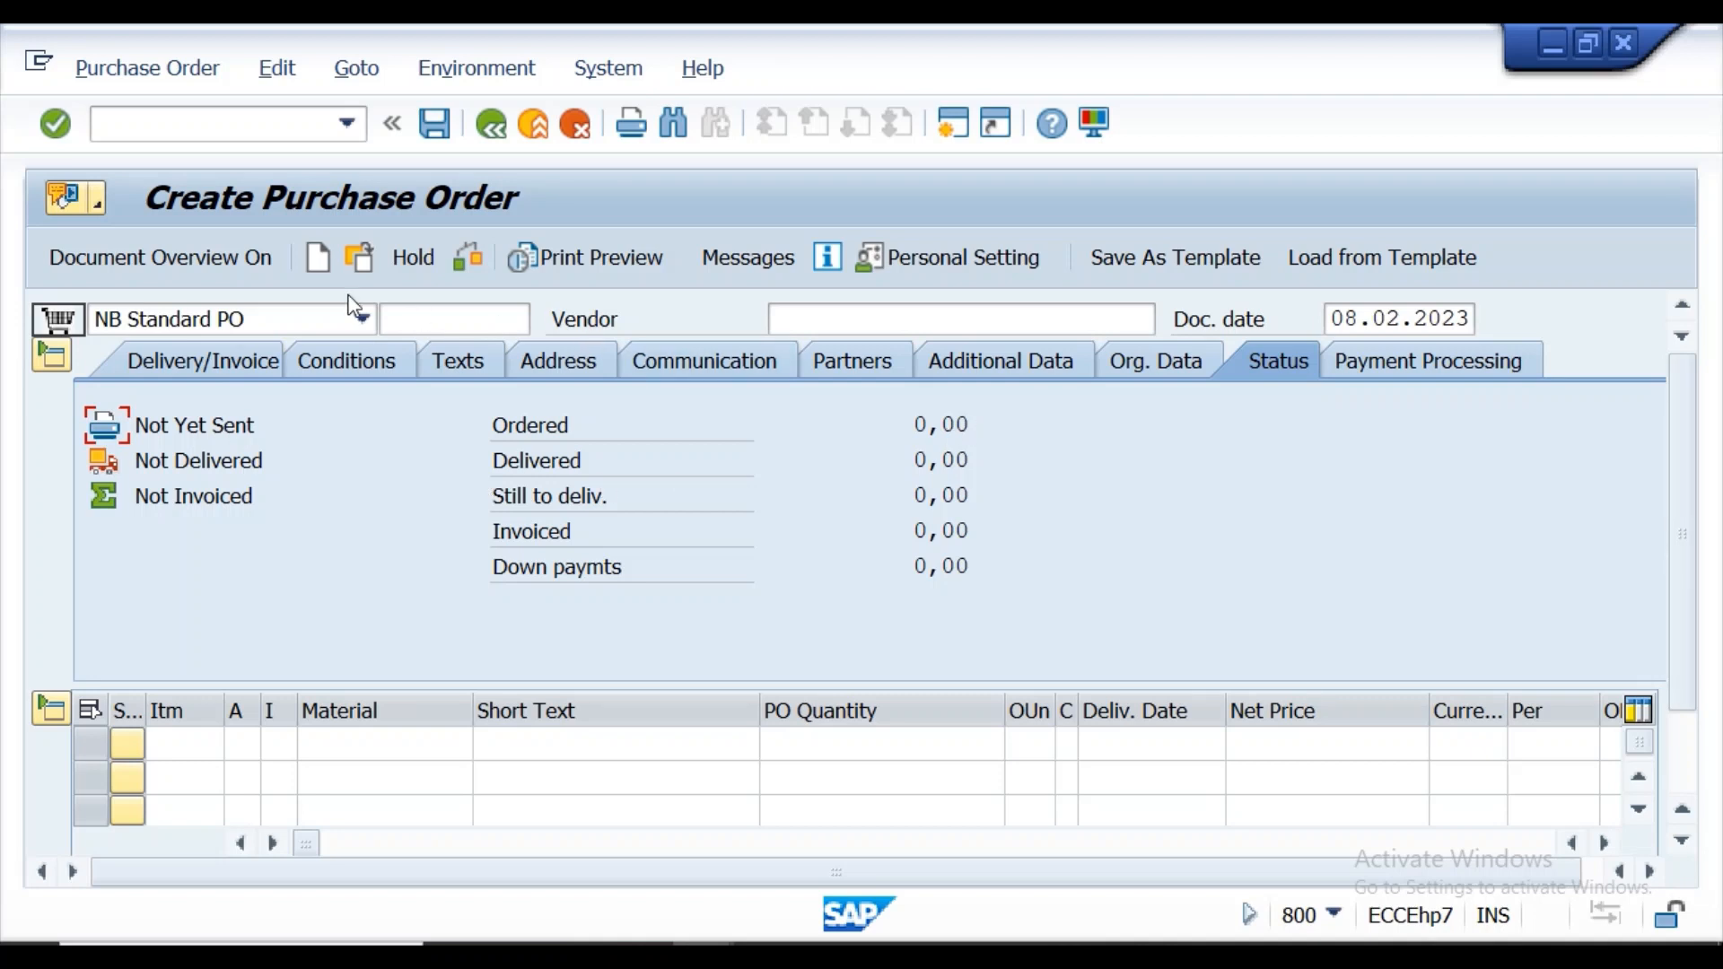
left_click(141, 258)
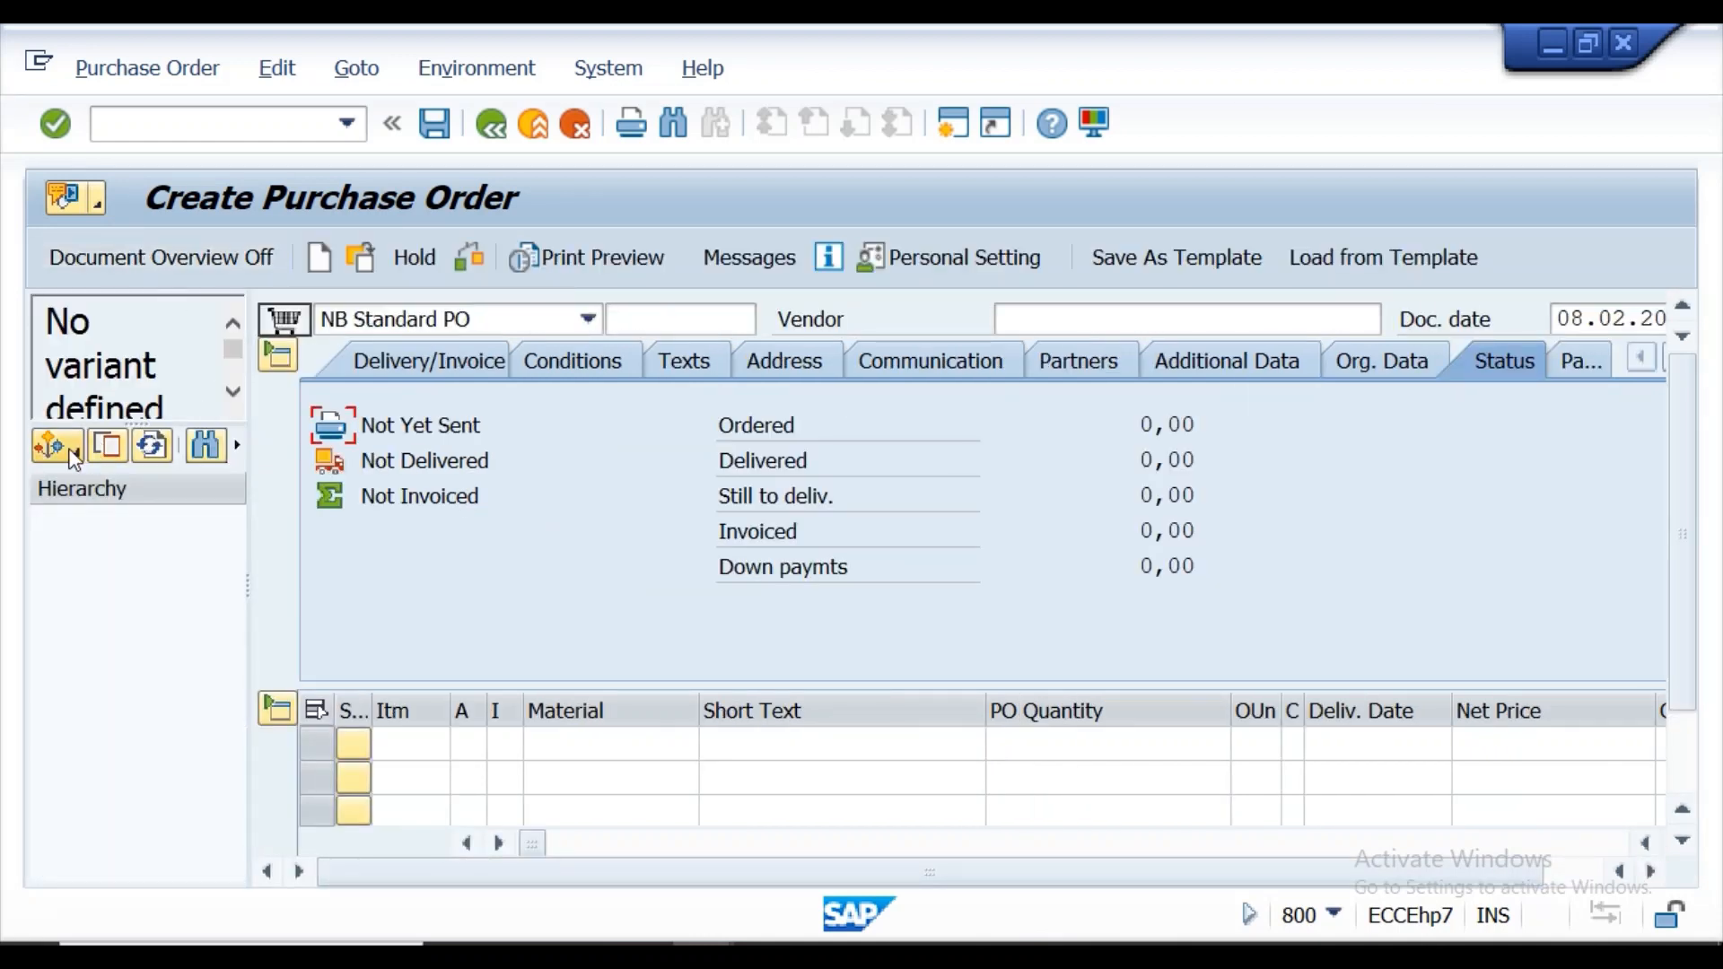
left_click(72, 456)
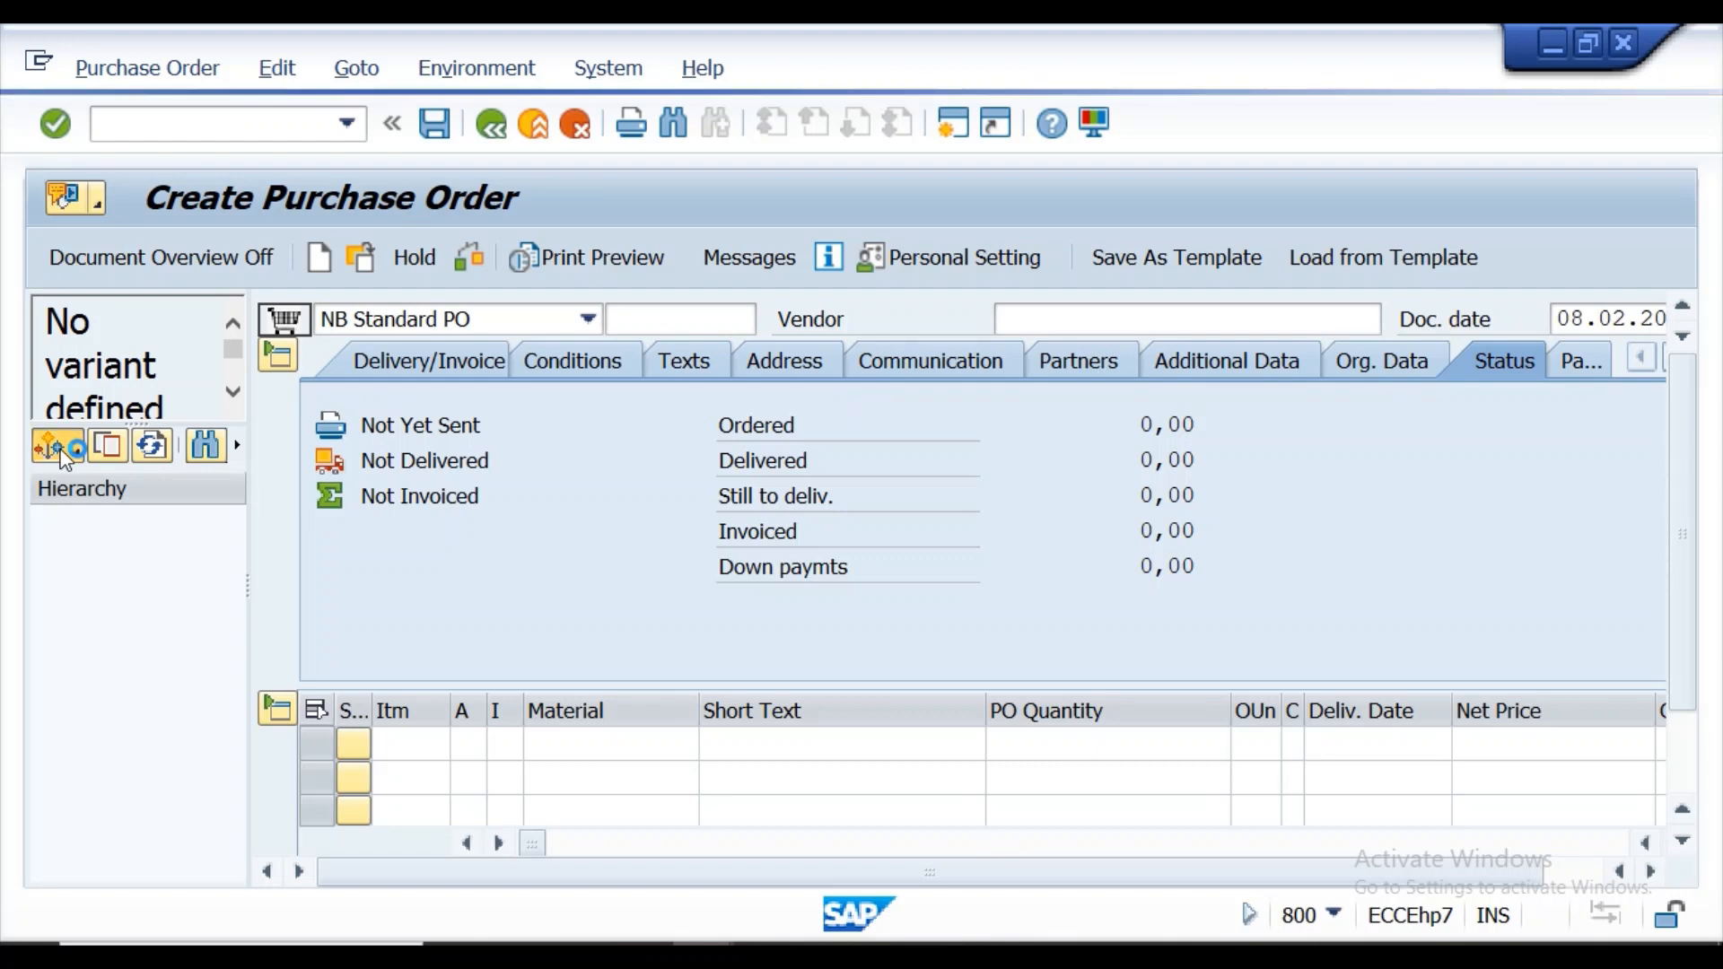
left_click(192, 124)
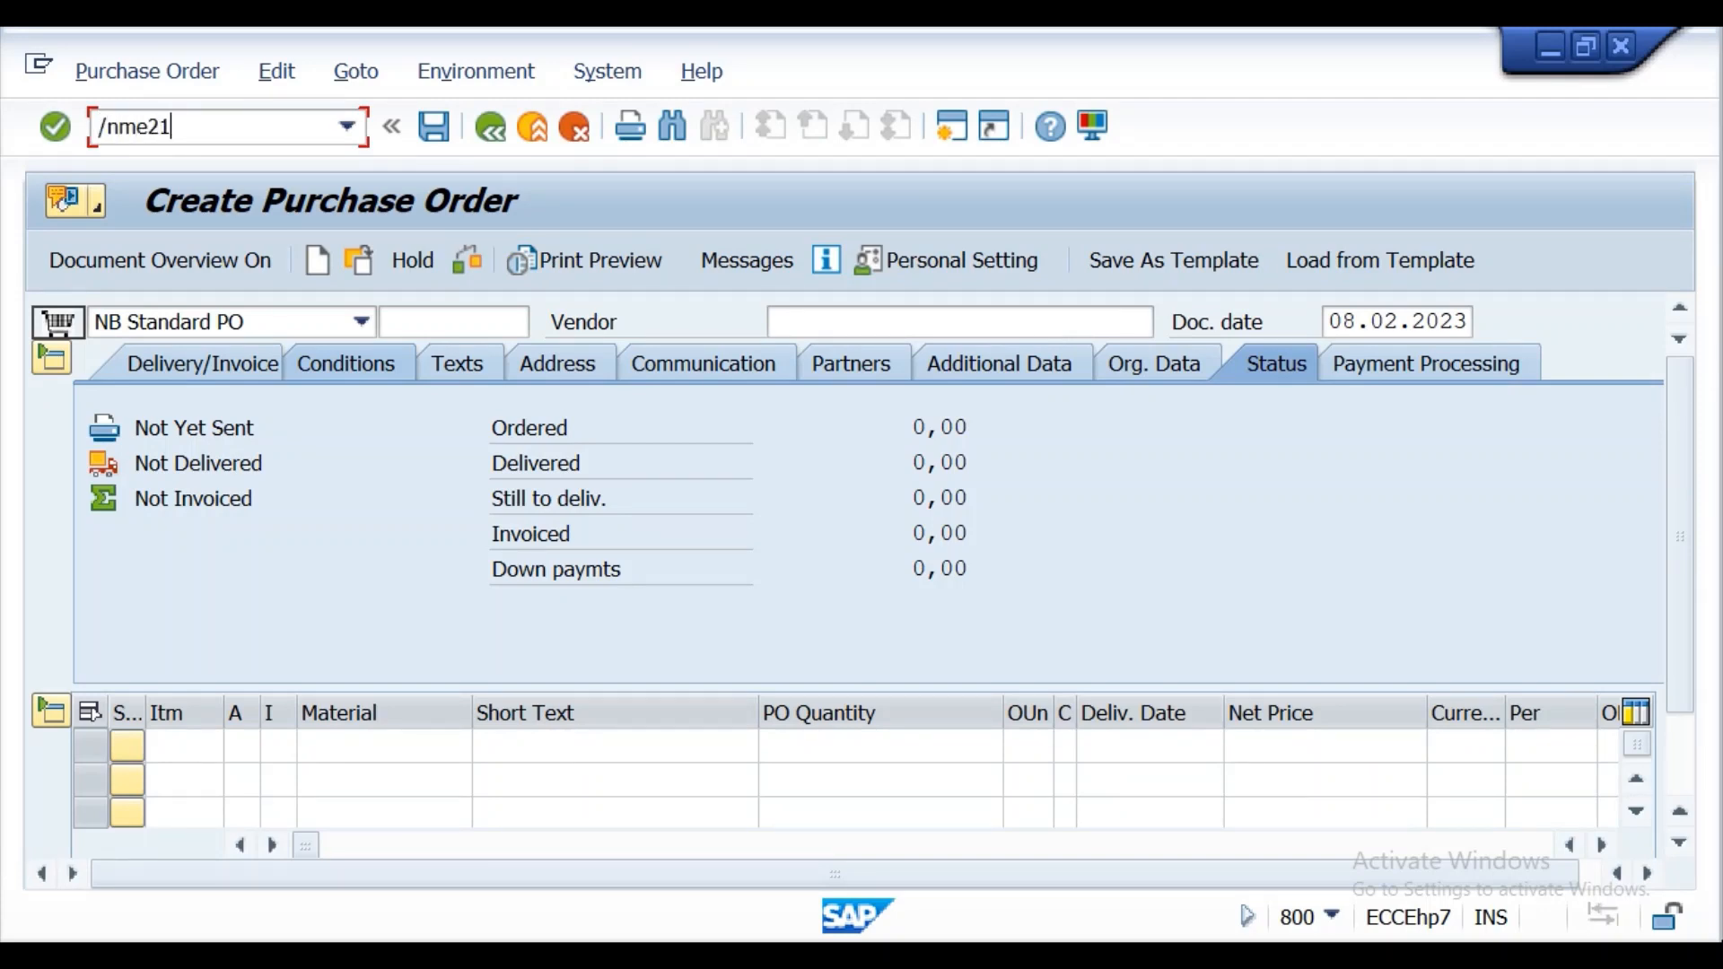
key("Return")
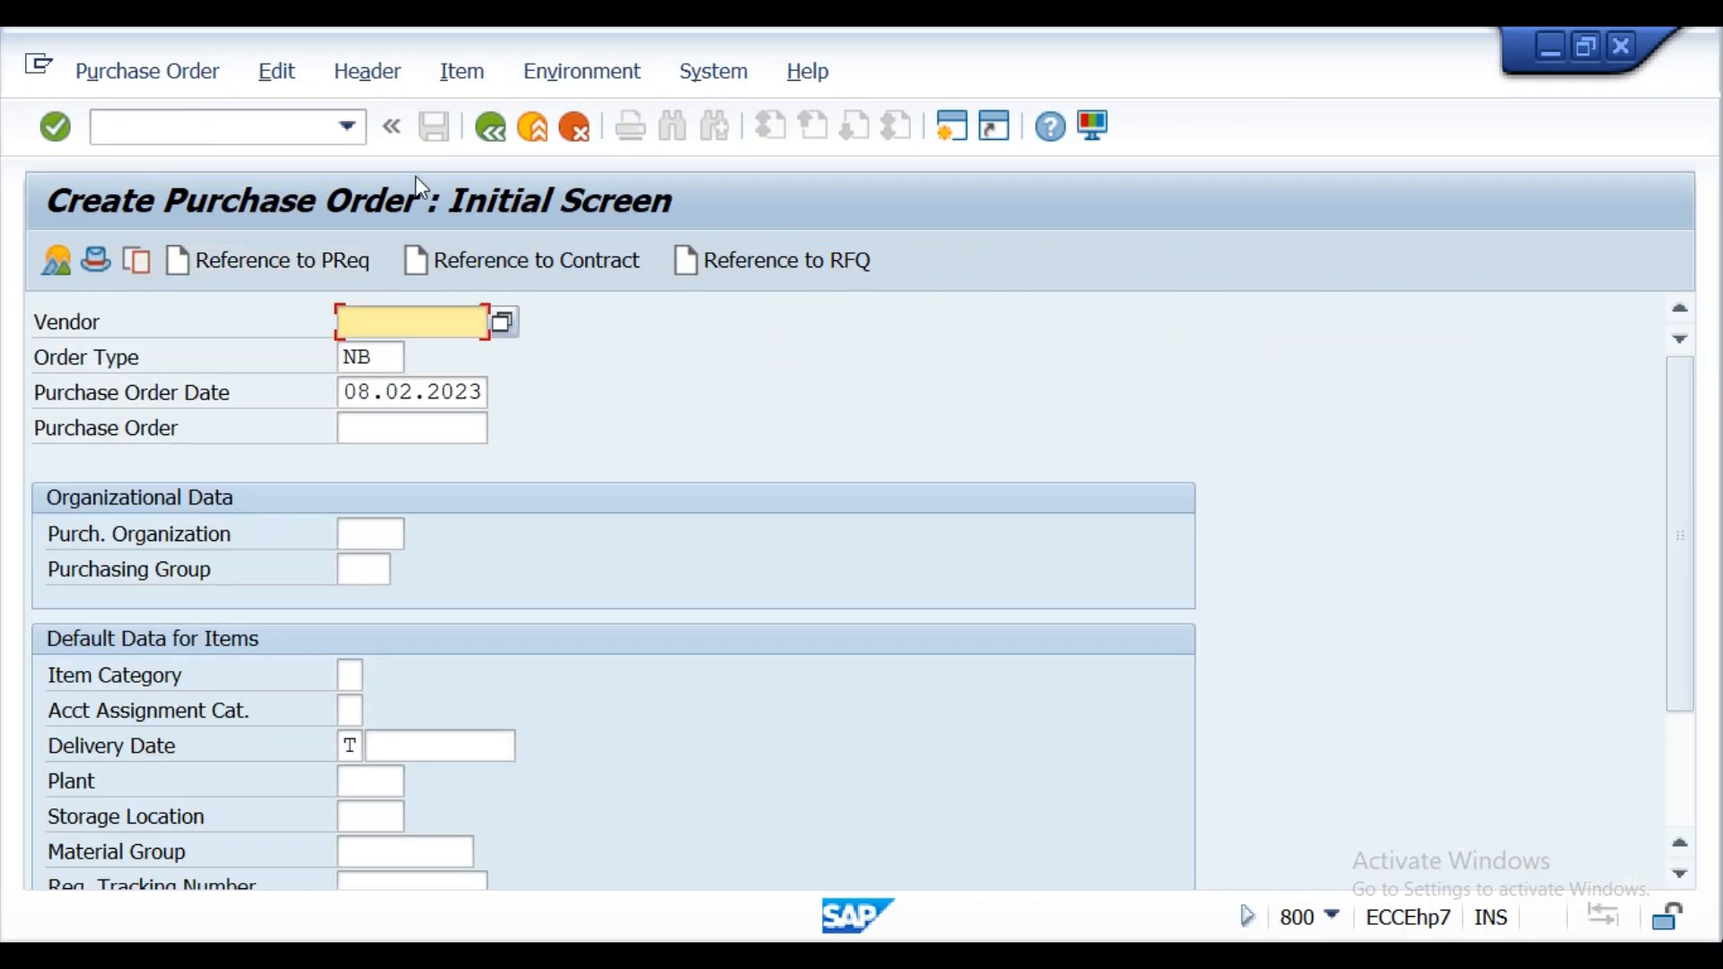
left_click(168, 138)
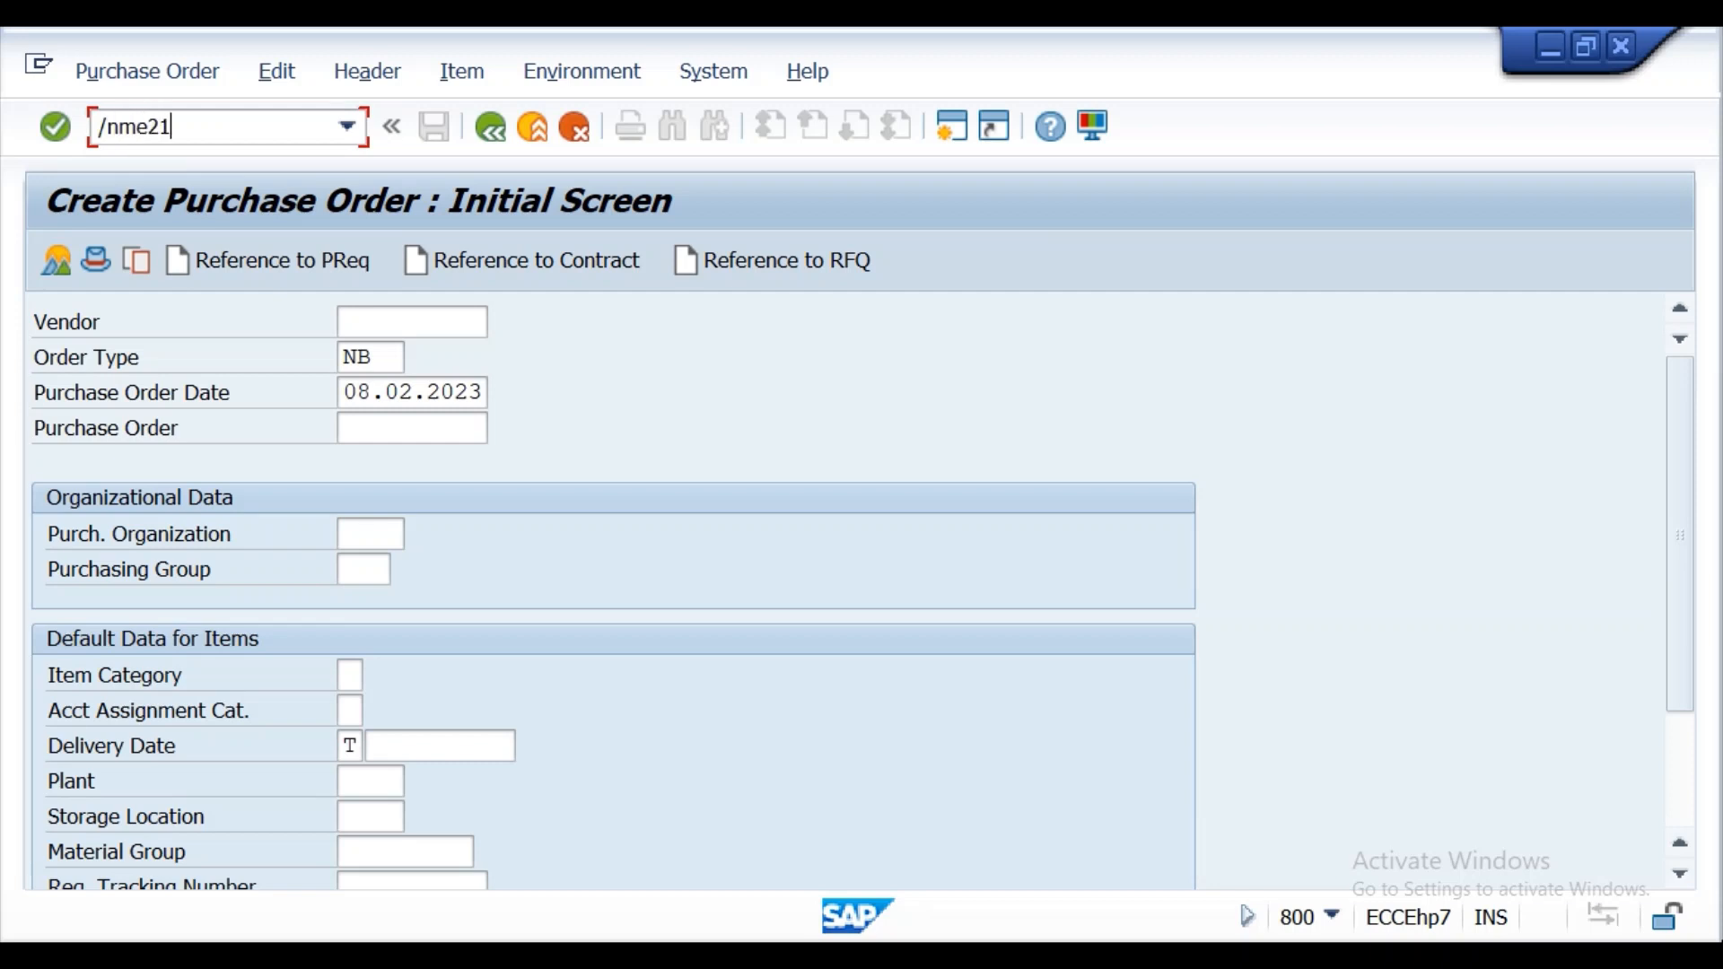
key("Return")
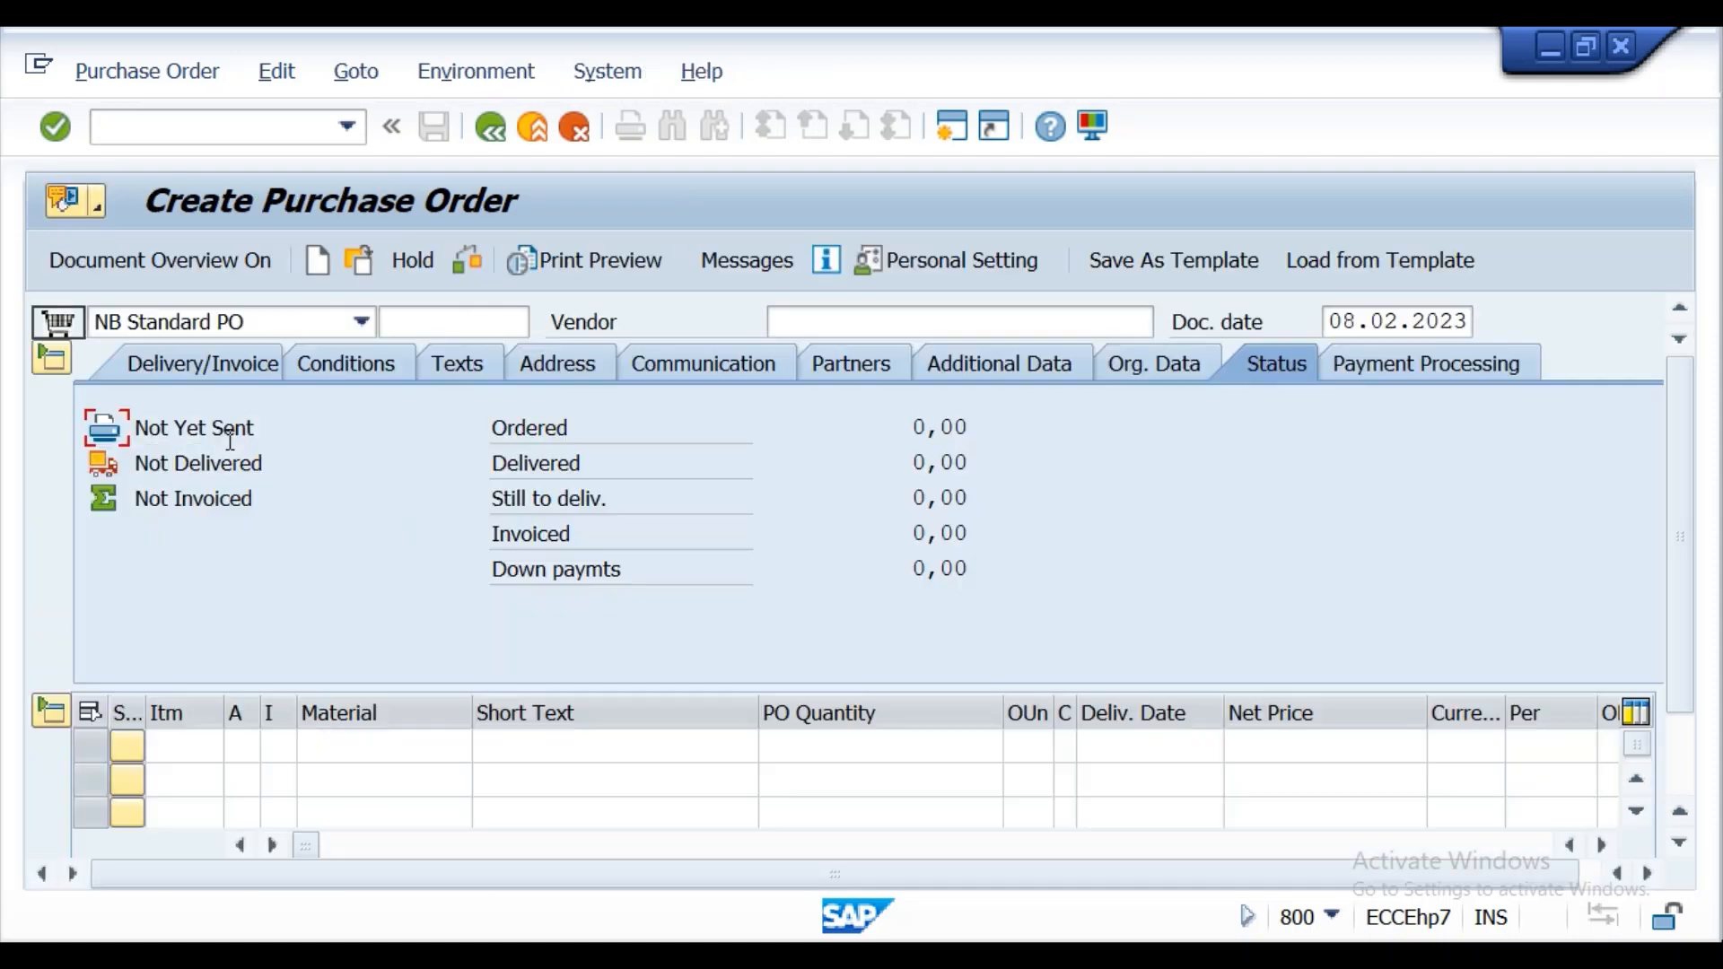
List my purchase orders in the document overview and adopt the last listed order into the new purchase order.
left_click(843, 323)
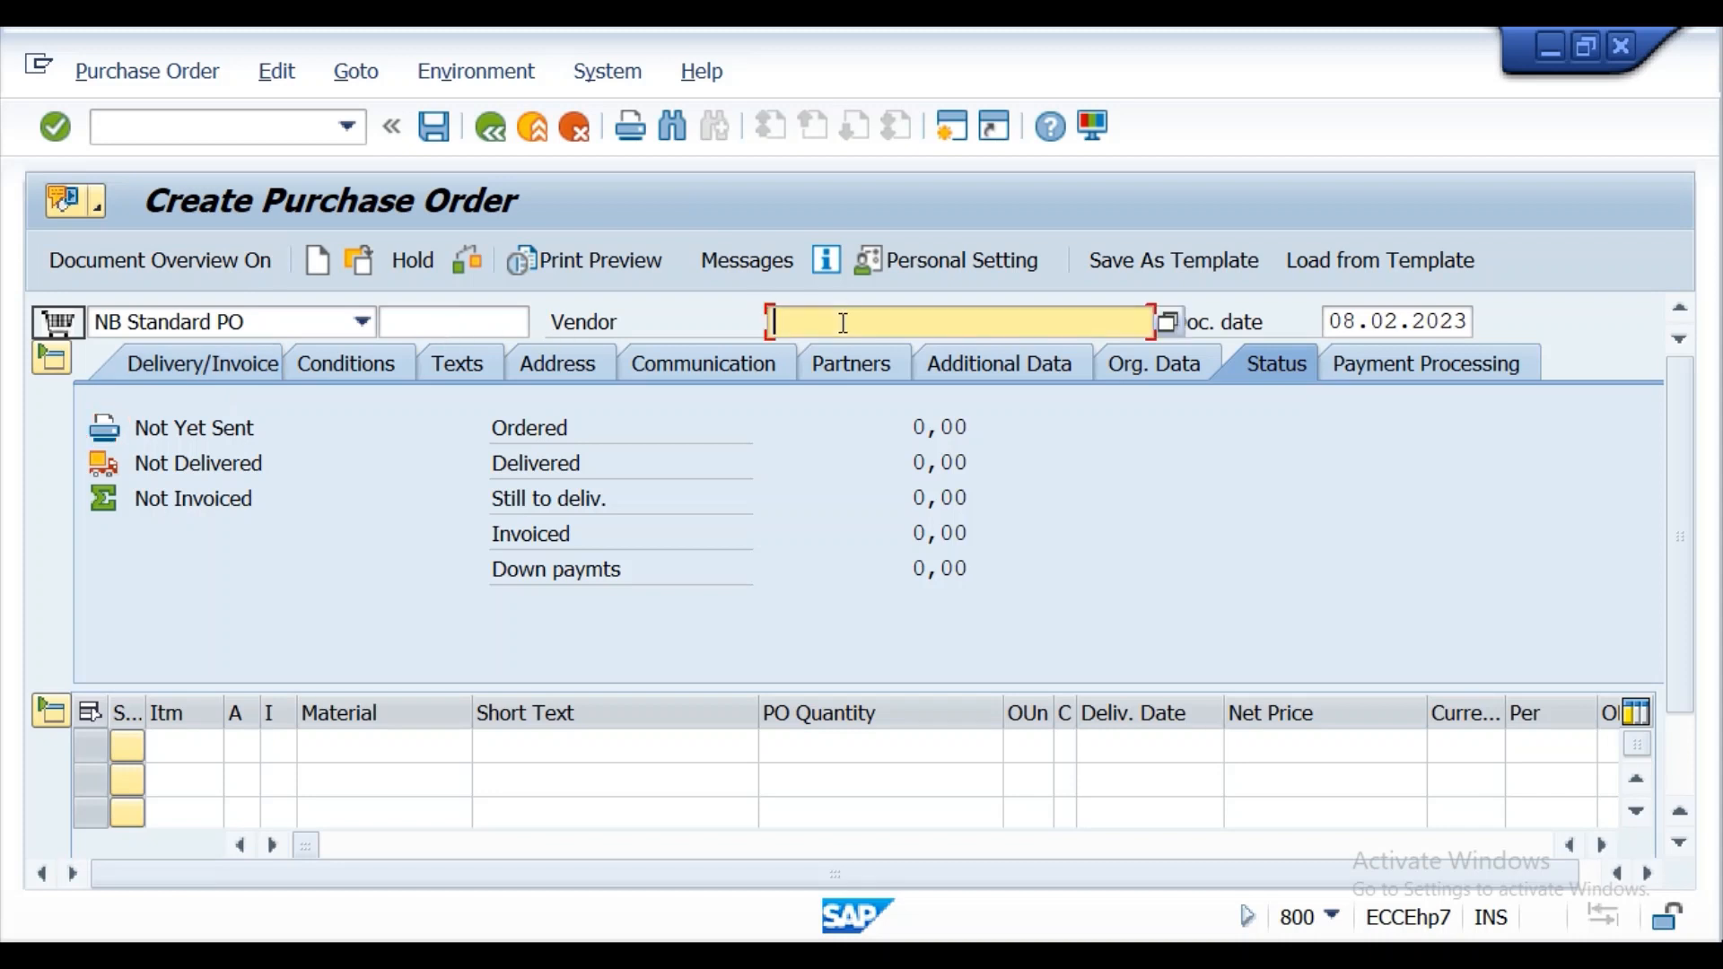
left_click(124, 260)
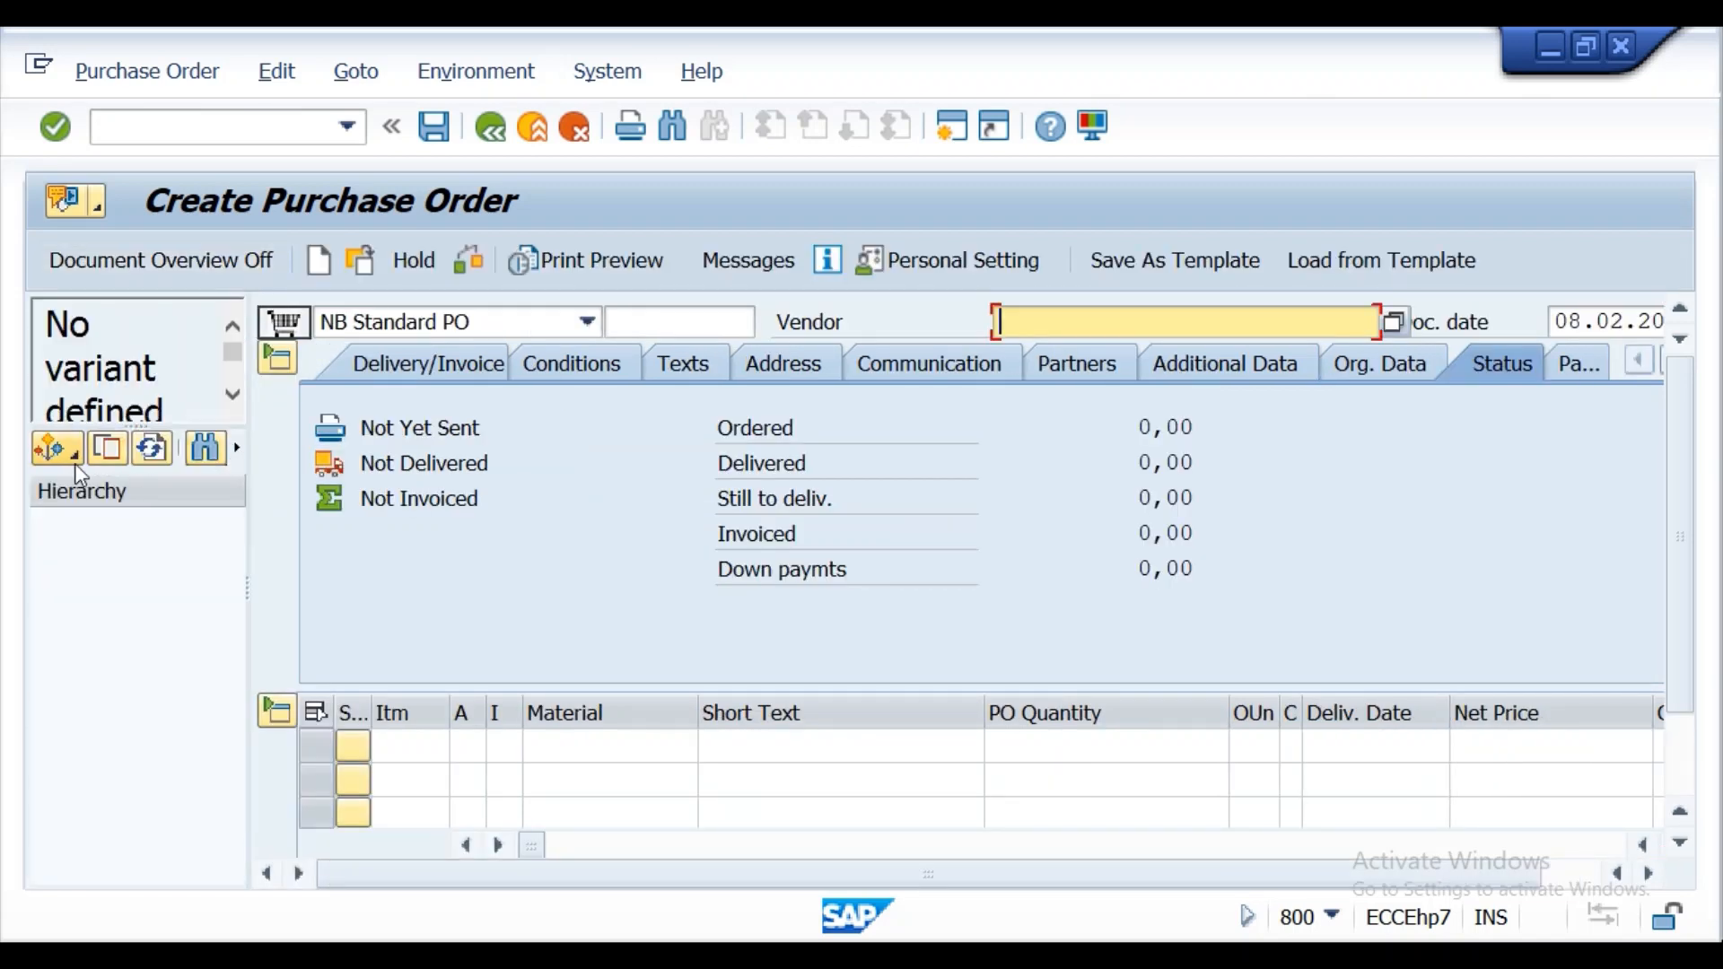
left_click(70, 460)
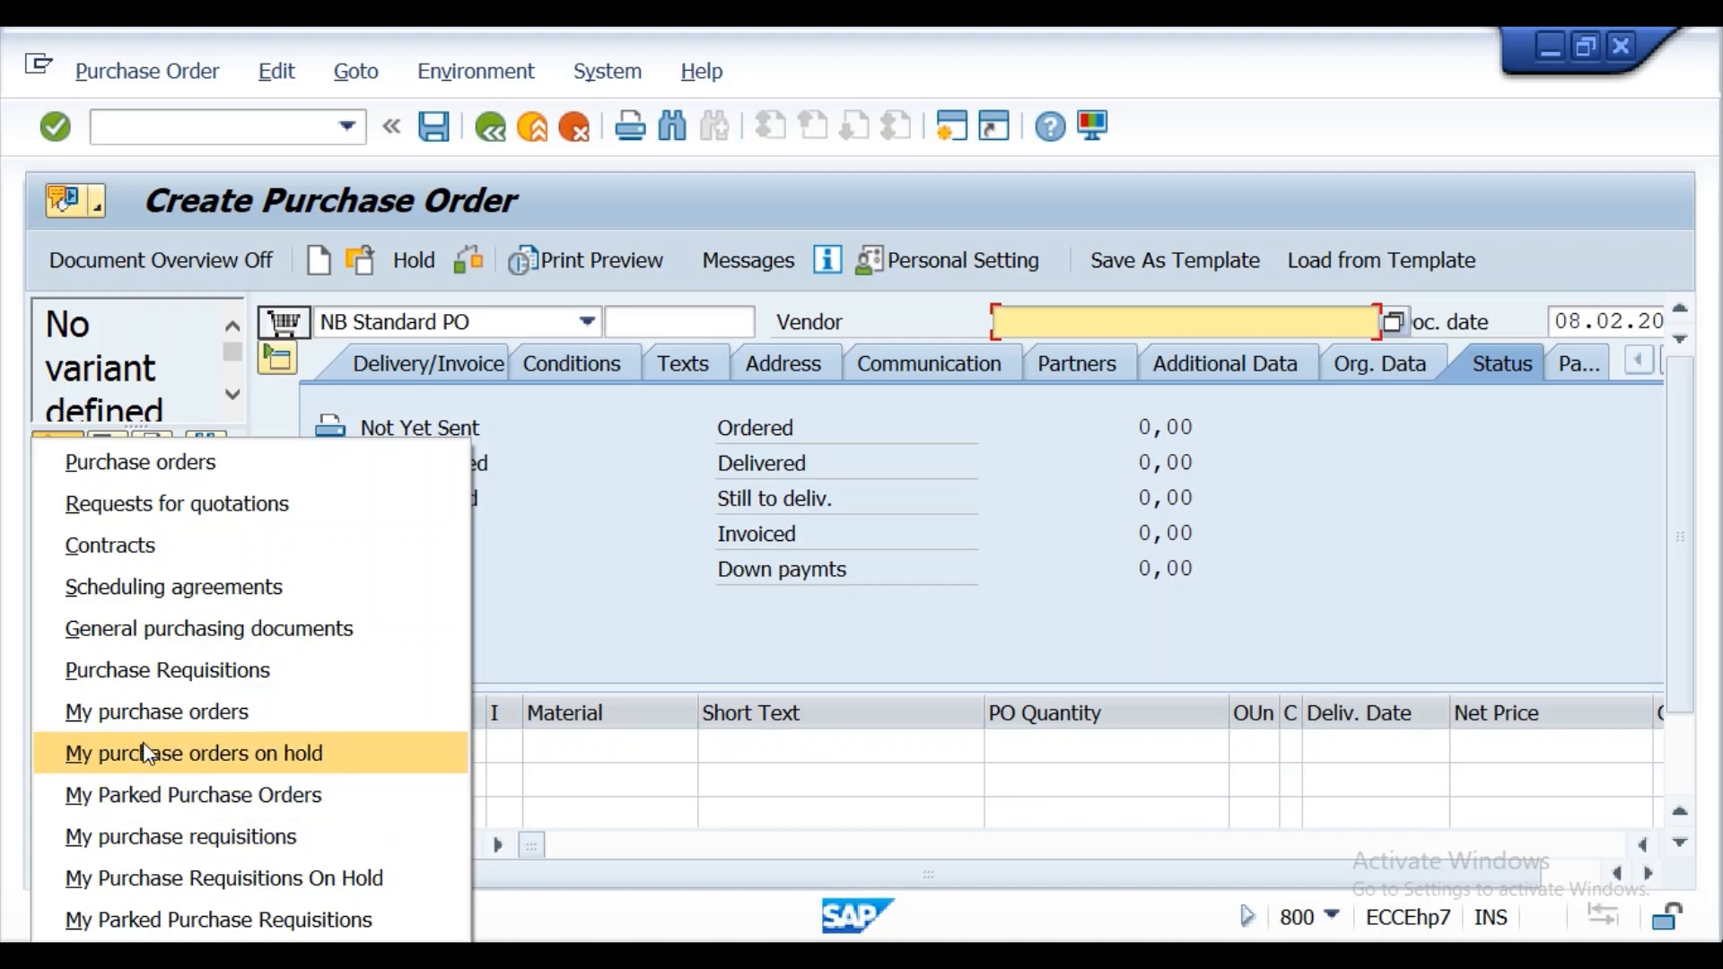
left_click(153, 714)
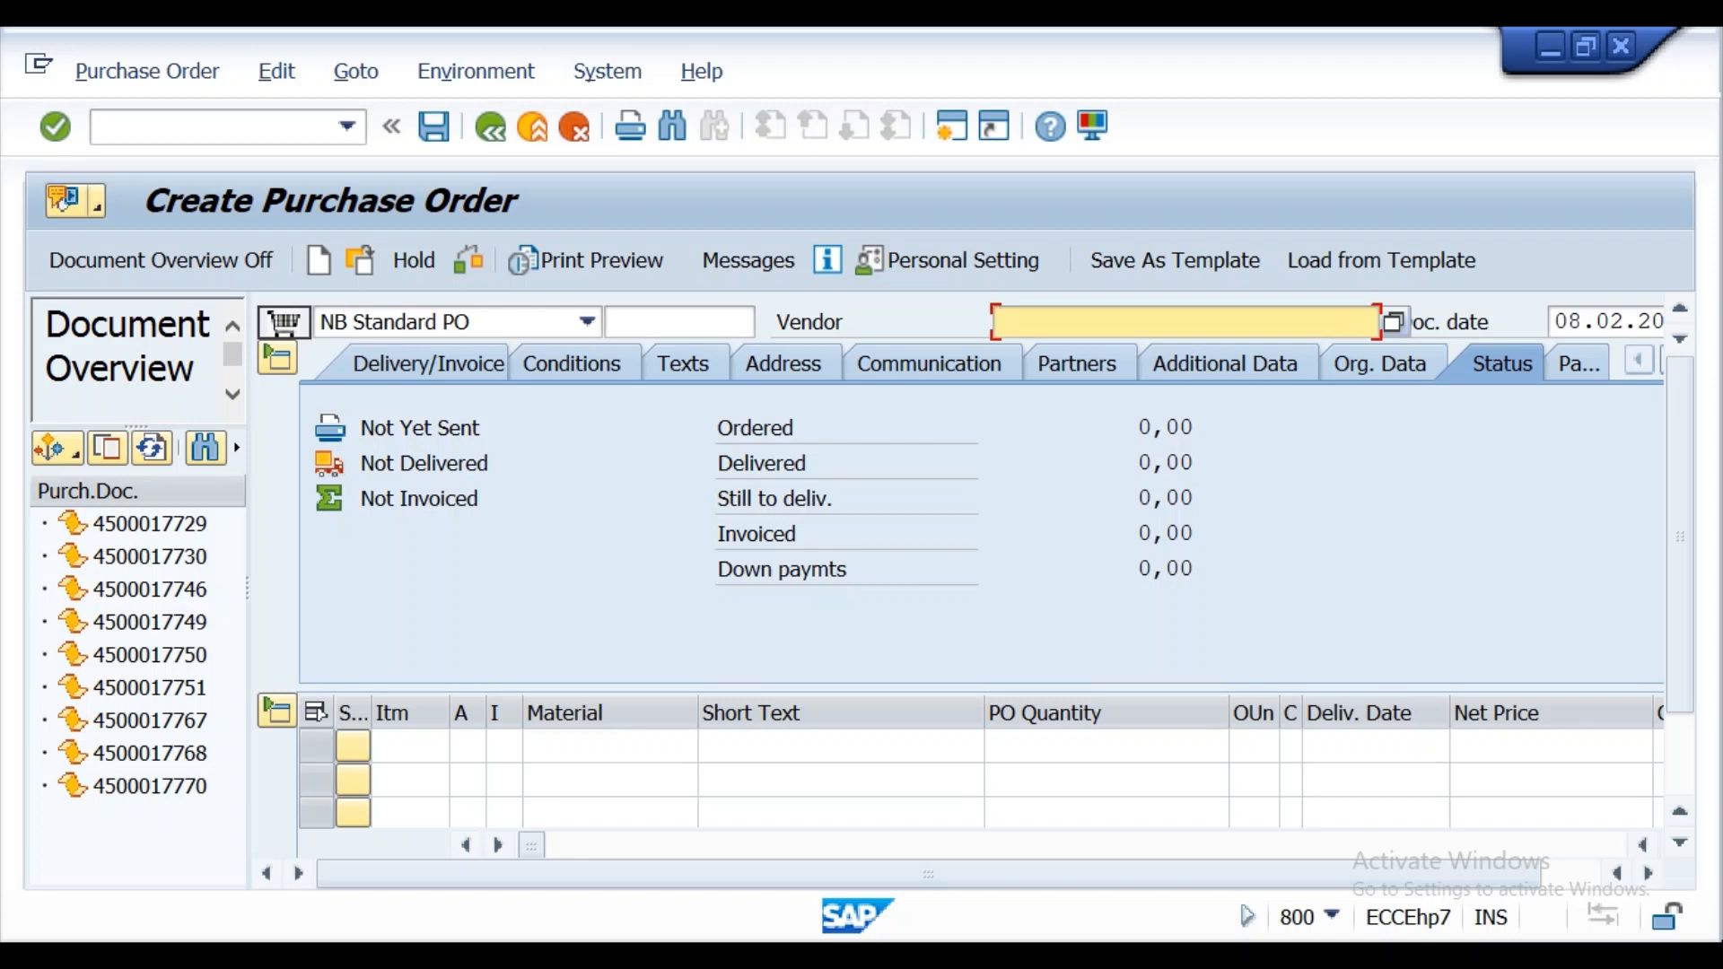
left_click(150, 525)
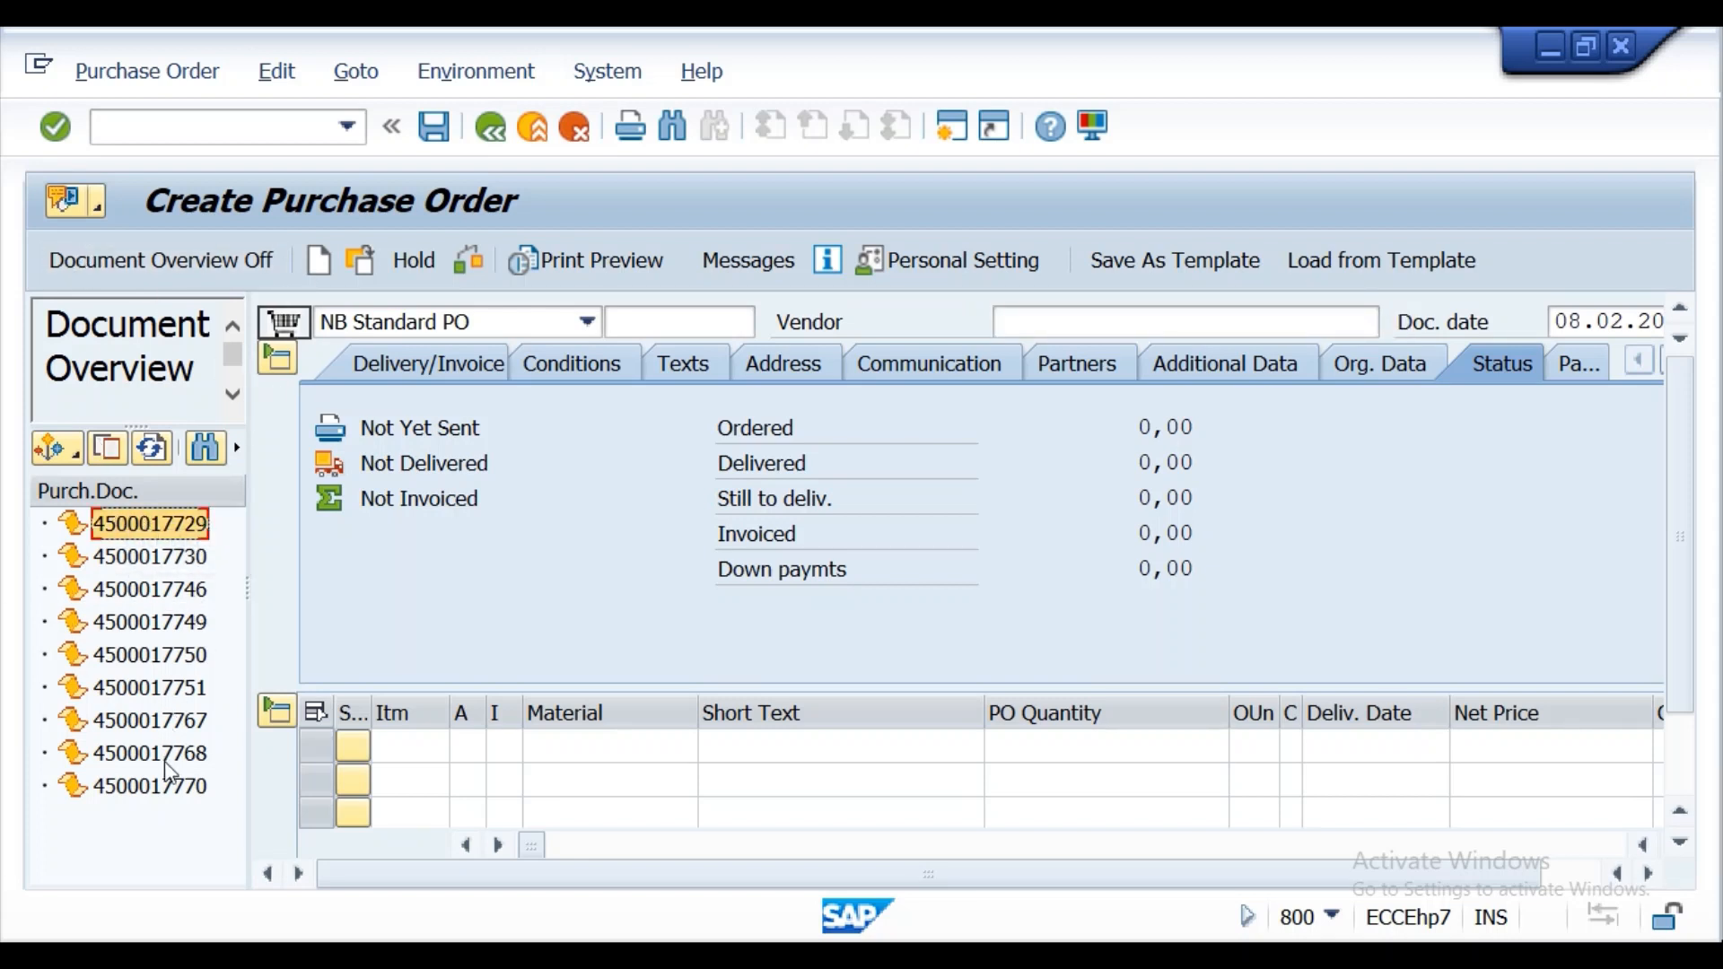
left_click(170, 788)
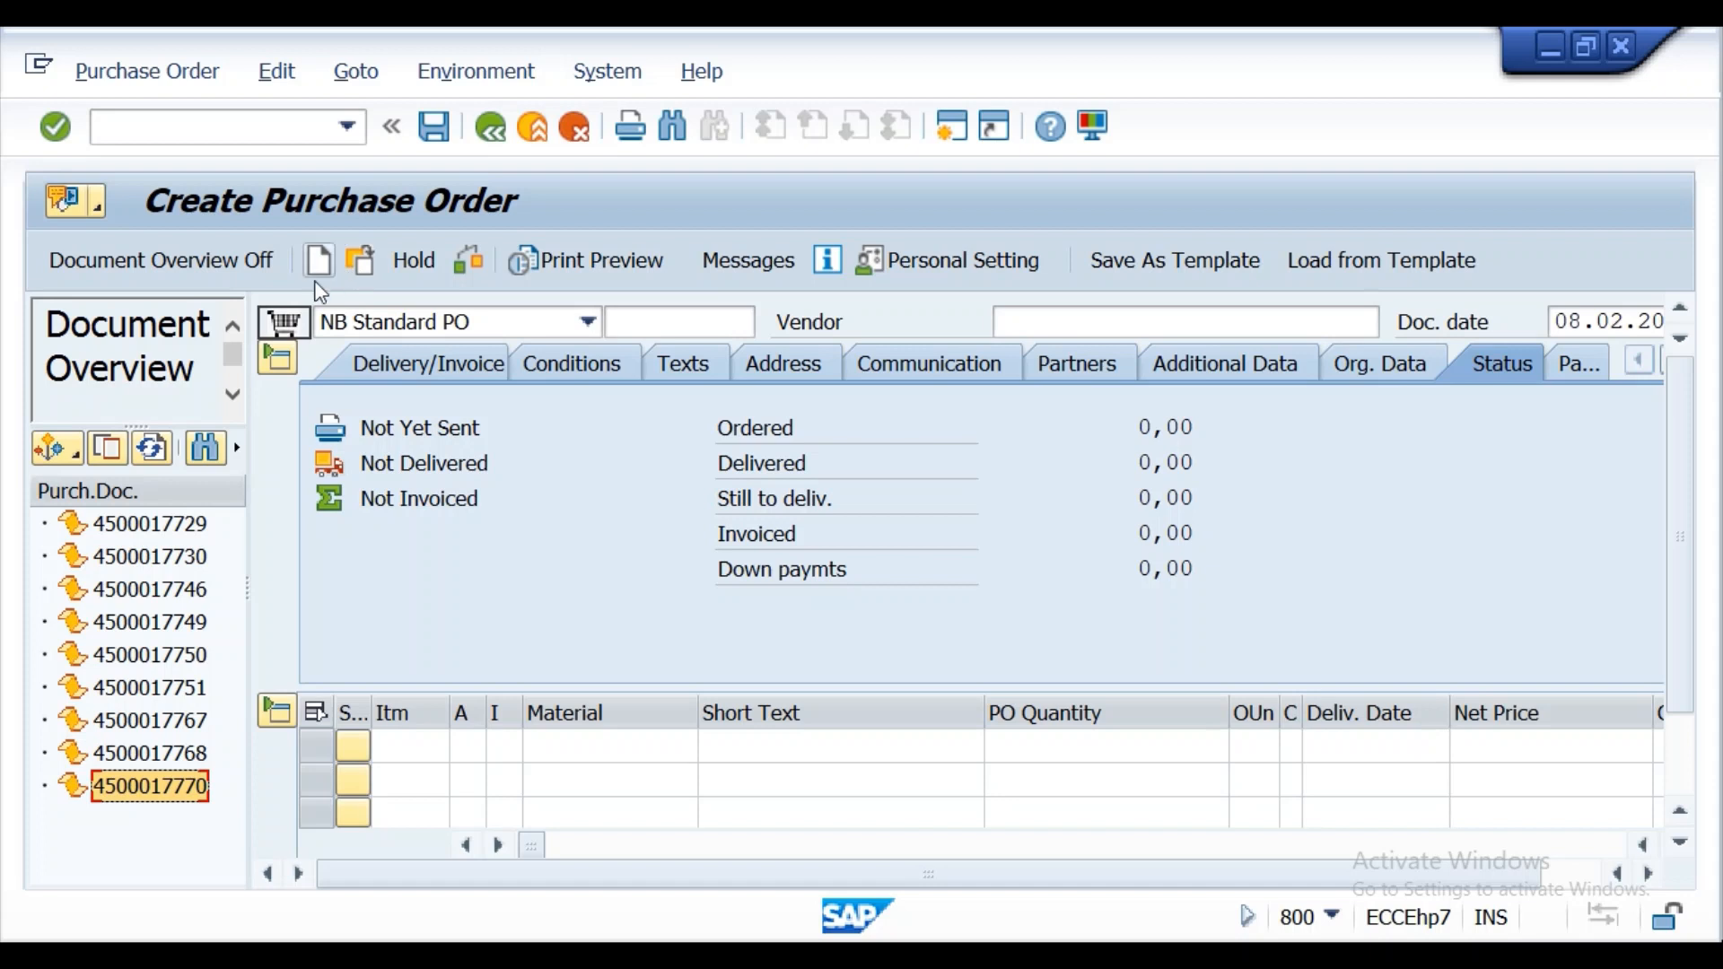
left_click(106, 451)
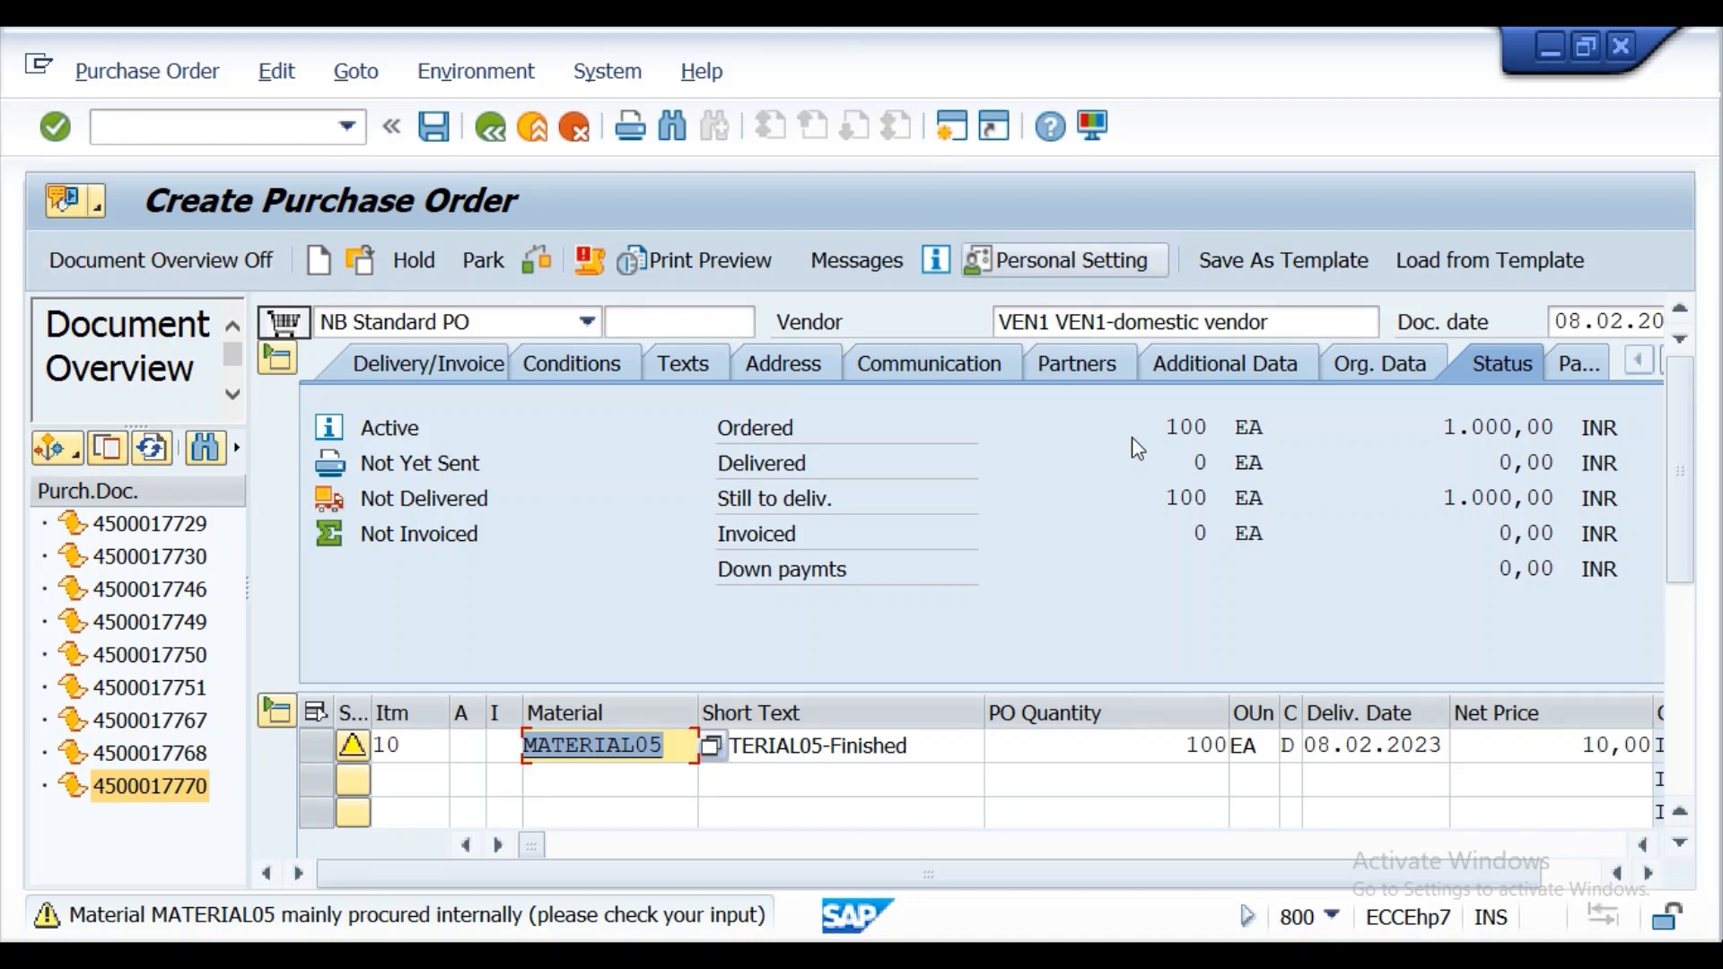
Set the PO quantity of the MATERIAL05 item to 10 EA and validate the entry.
left_click_drag(1679, 485, 1693, 689)
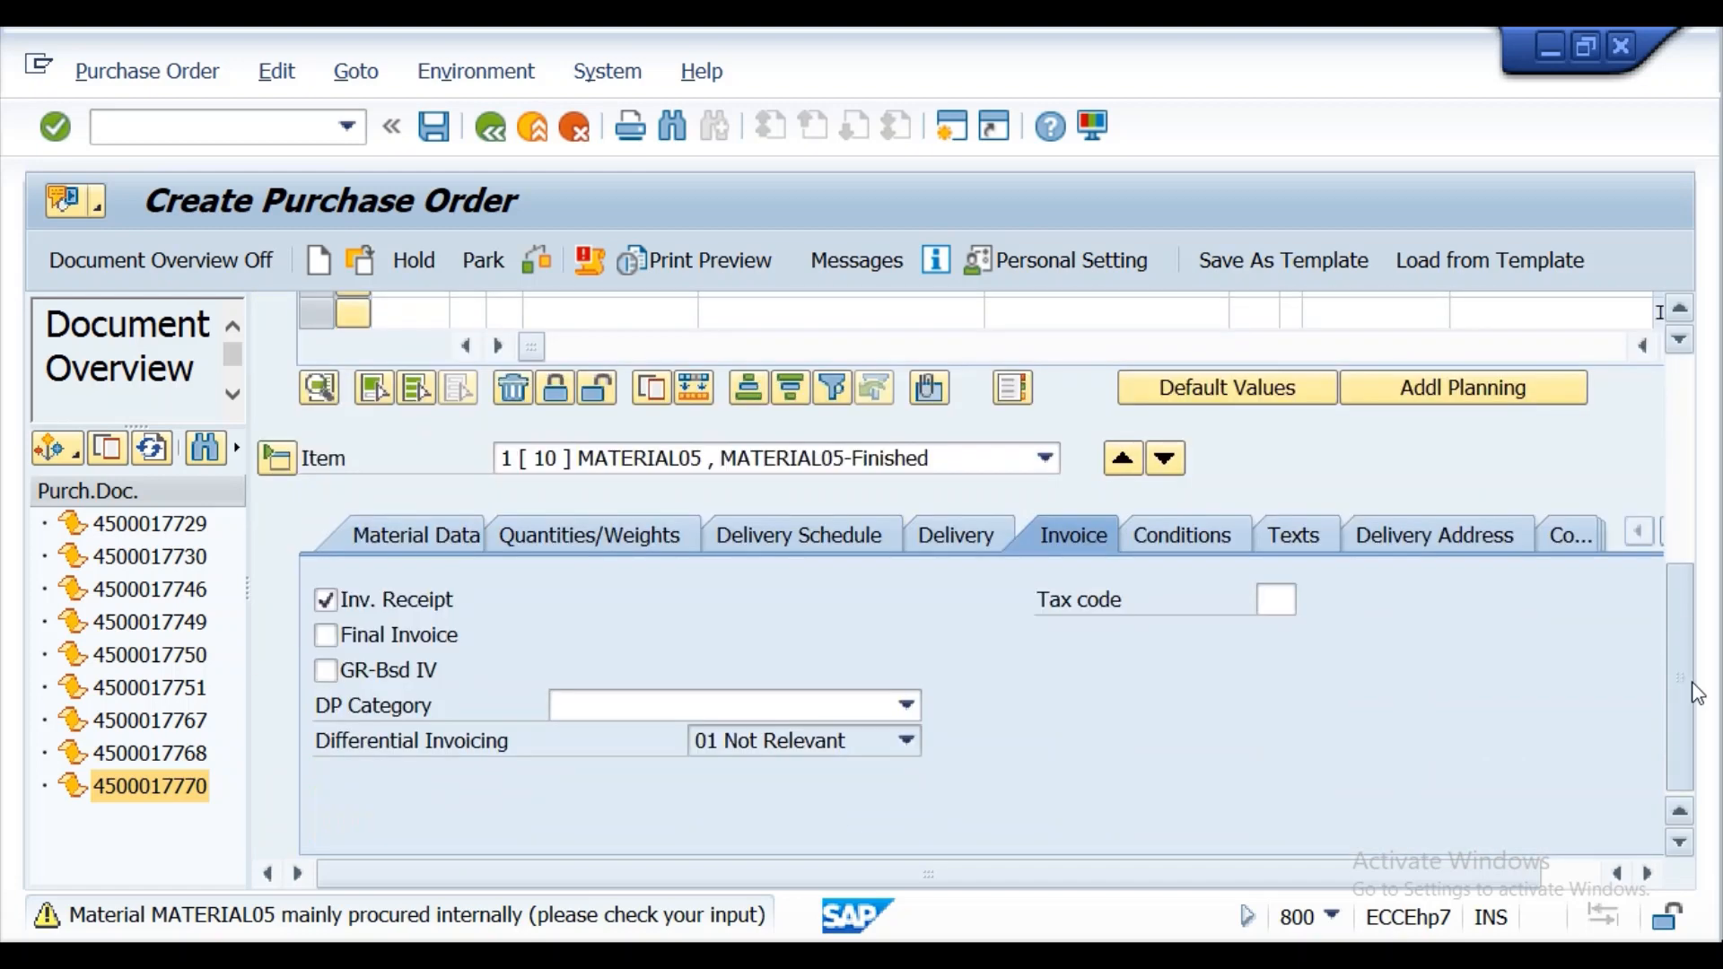
left_click_drag(1687, 548, 1682, 494)
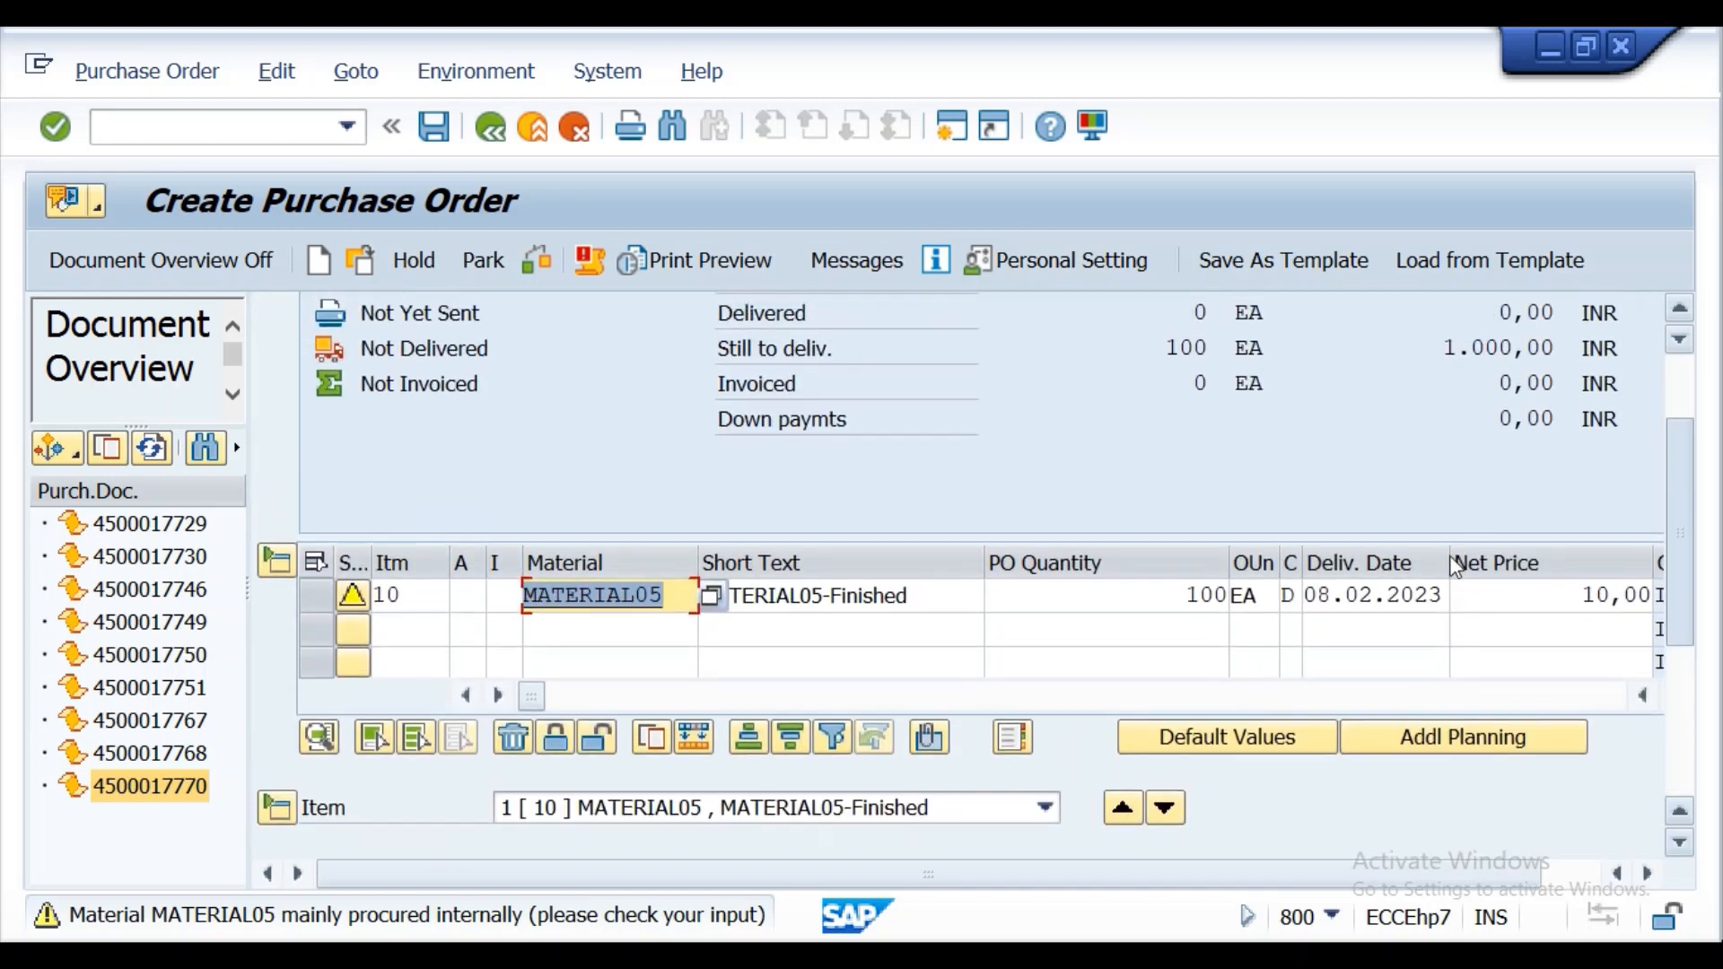
left_click(1215, 598)
key("Delete")
key("Delete")
type("10")
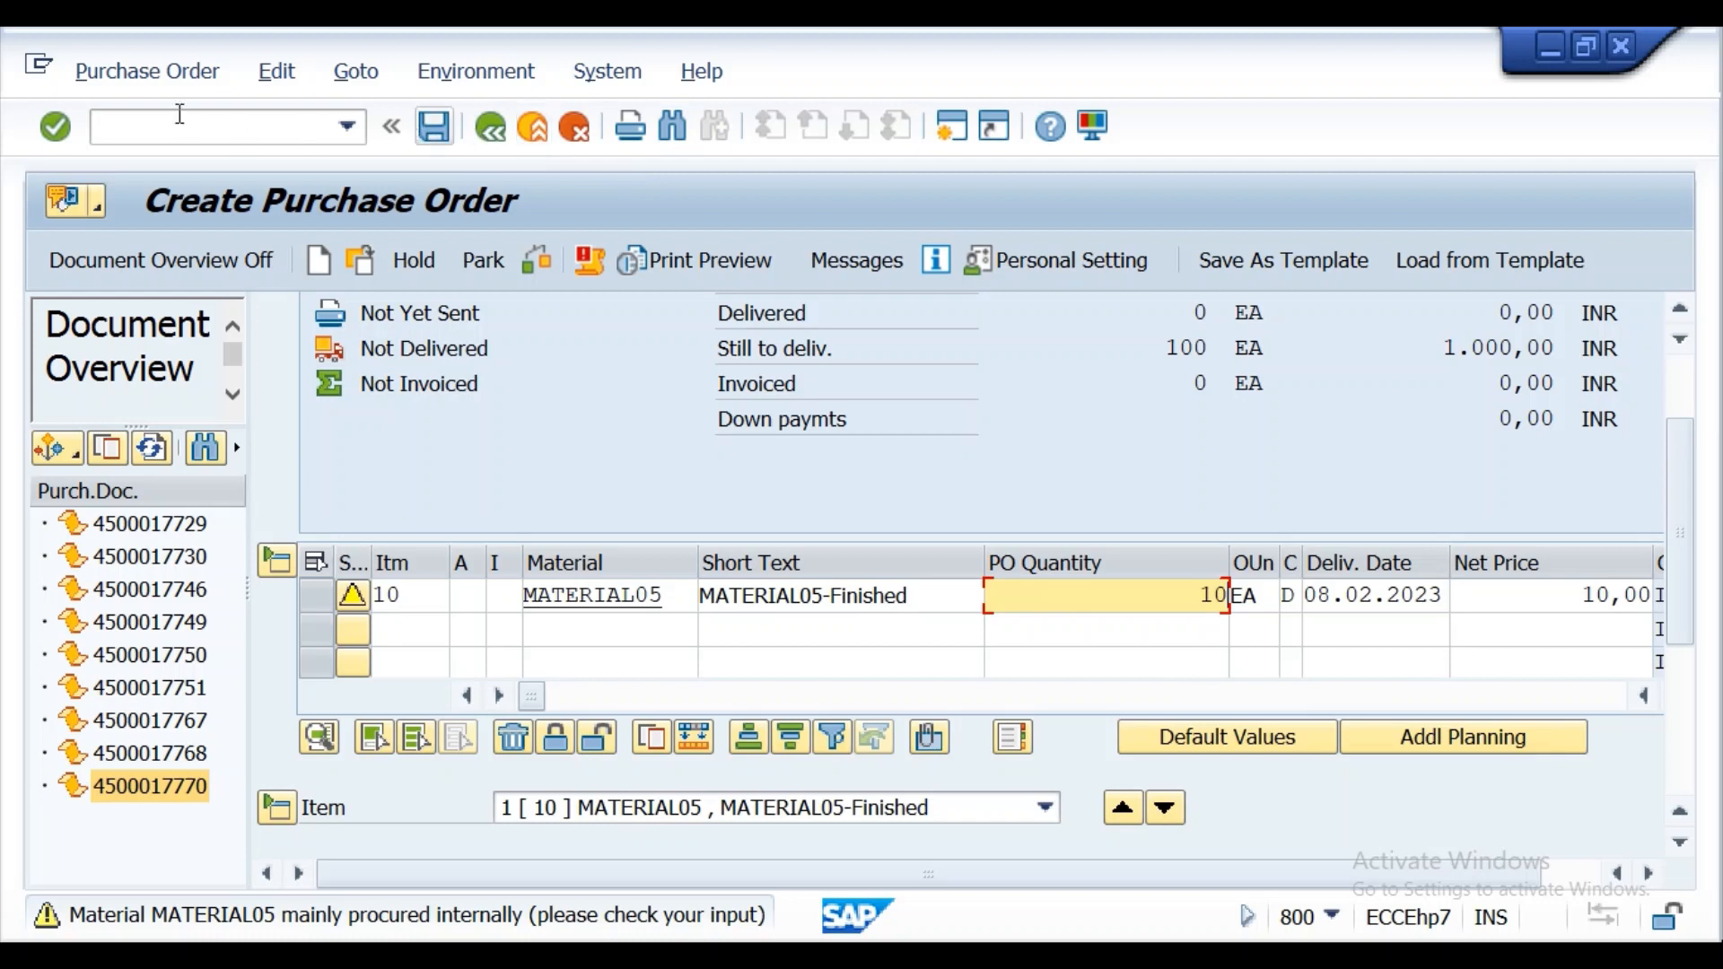
left_click(54, 128)
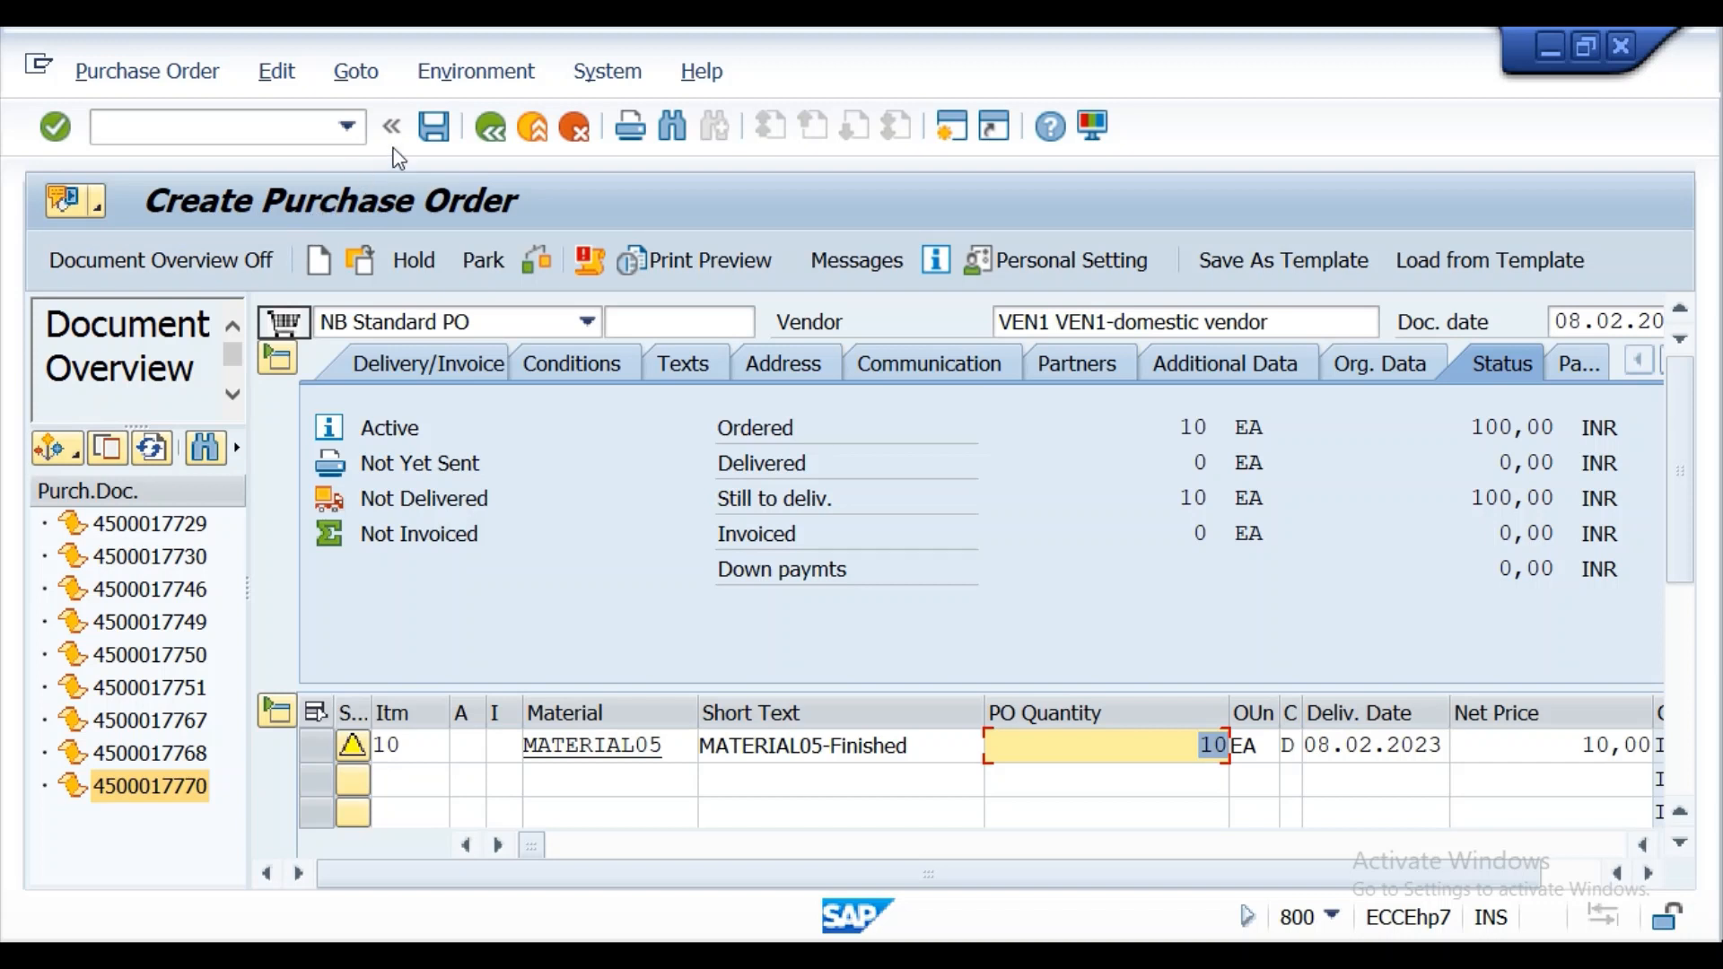
Save the purchase order, copy its number from the message details, and close the message.
left_click(427, 131)
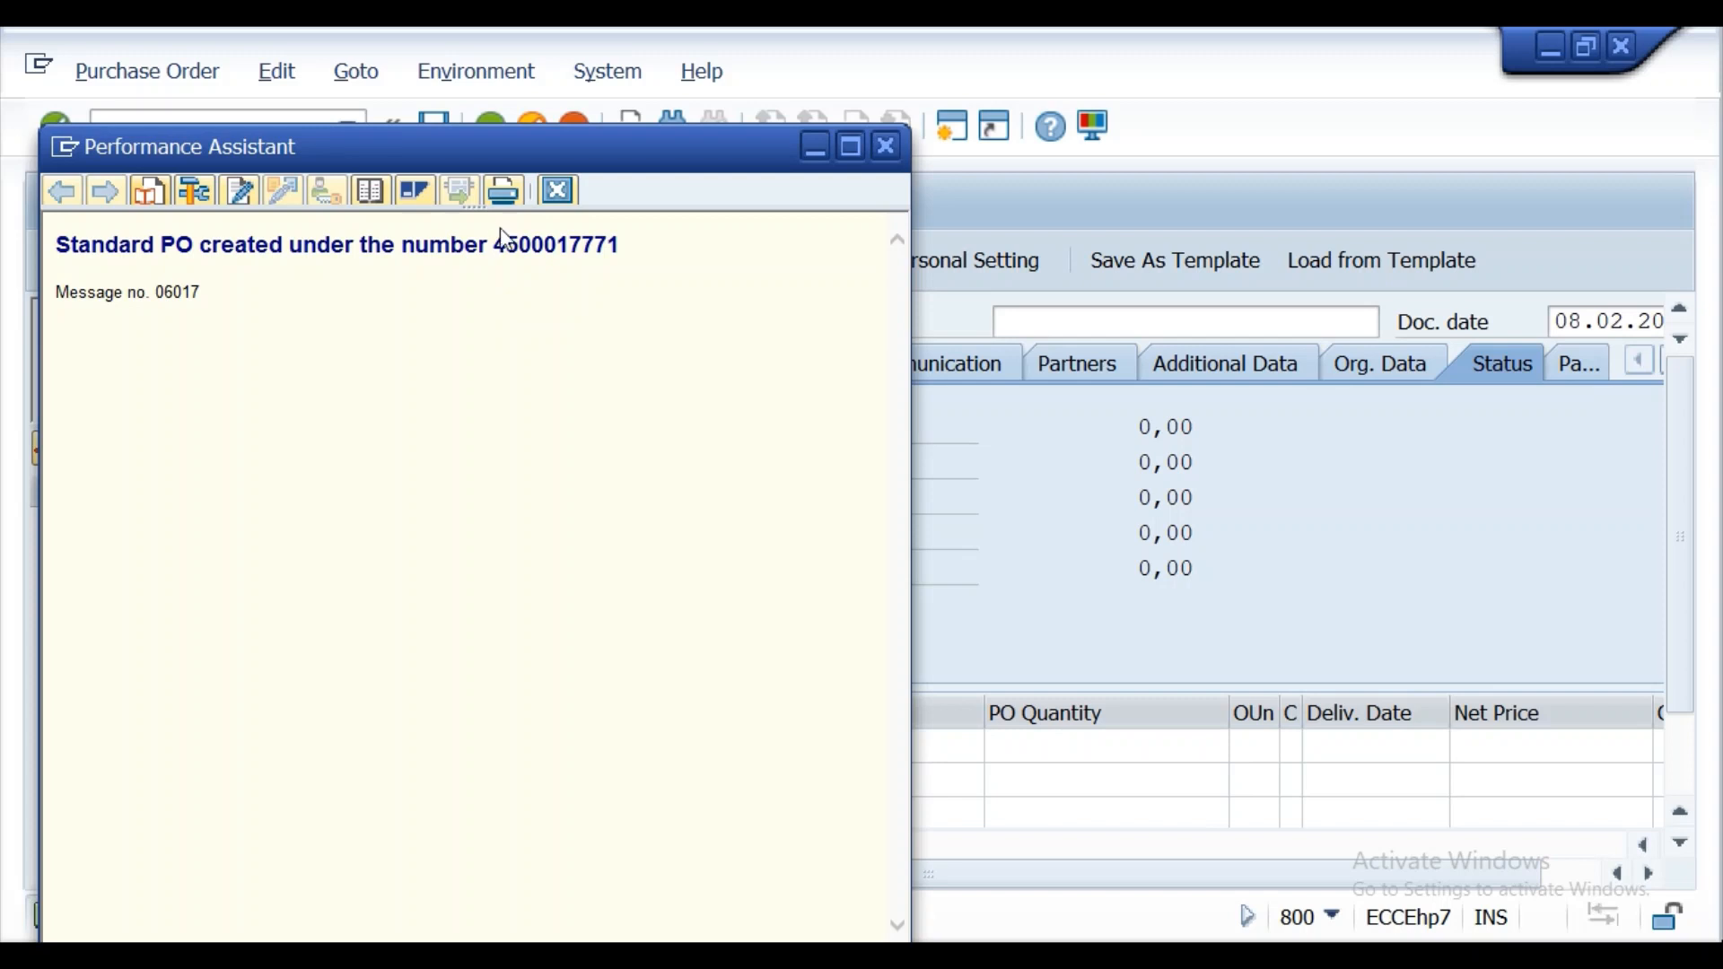
left_click_drag(495, 244, 623, 242)
key("ctrl+c")
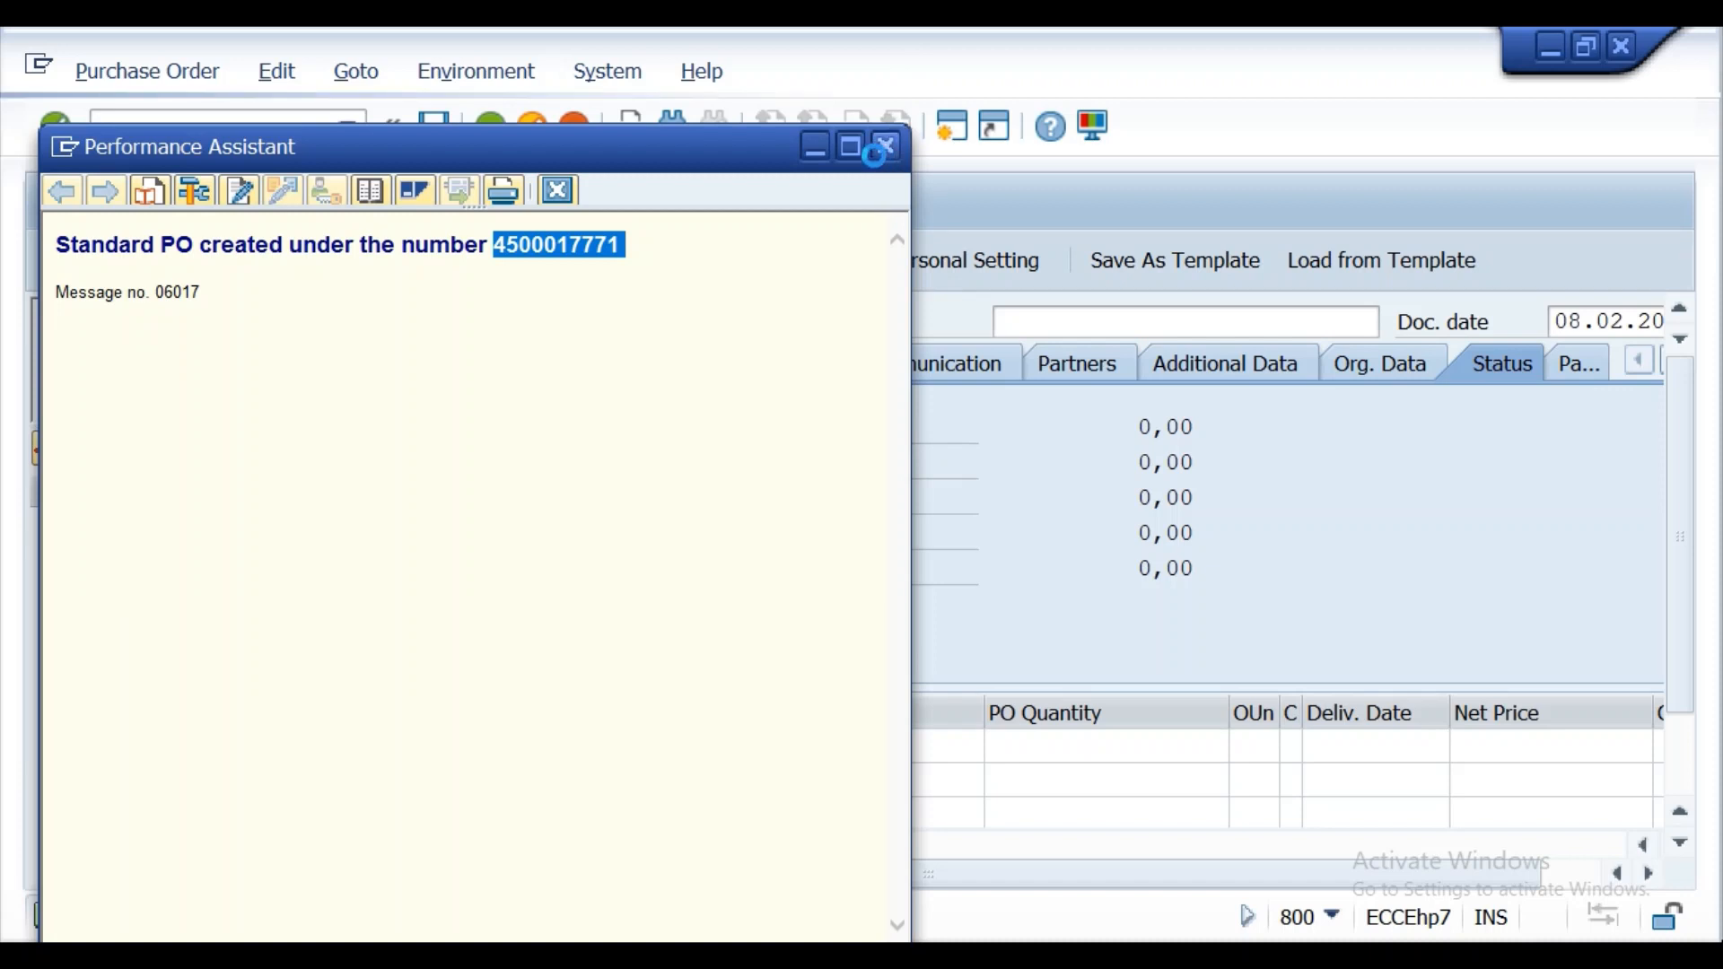
left_click(870, 160)
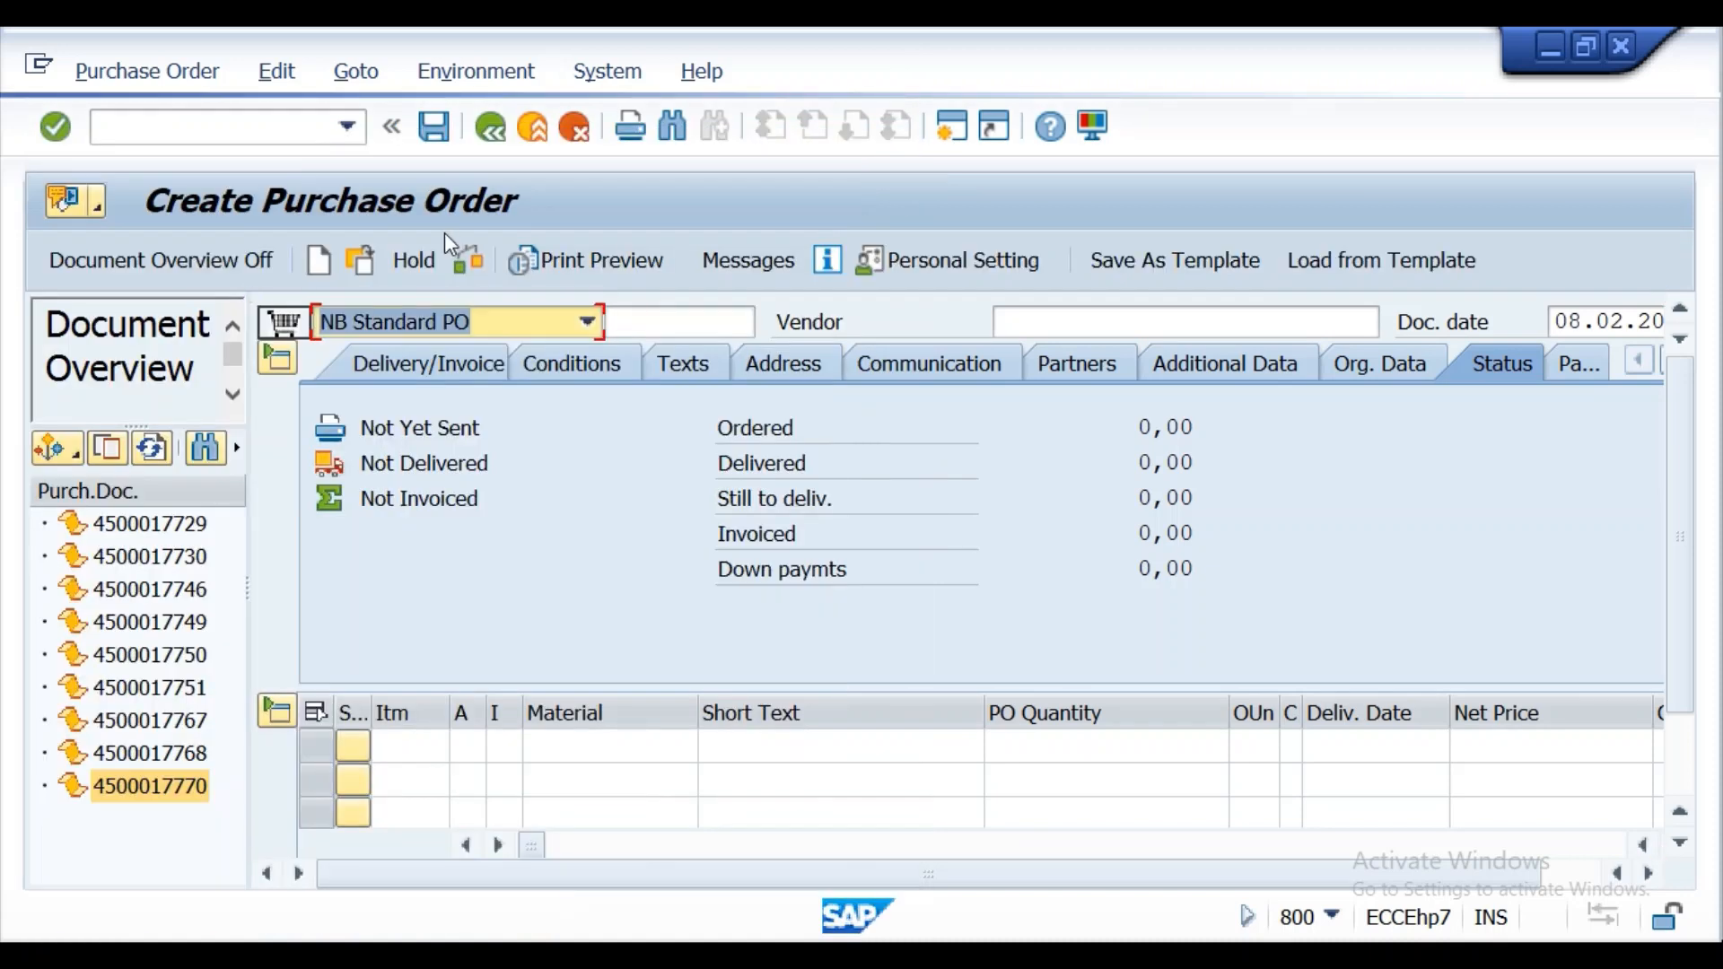
Start transaction MIGO from the purchase order screen.
left_click(257, 134)
type("/nm")
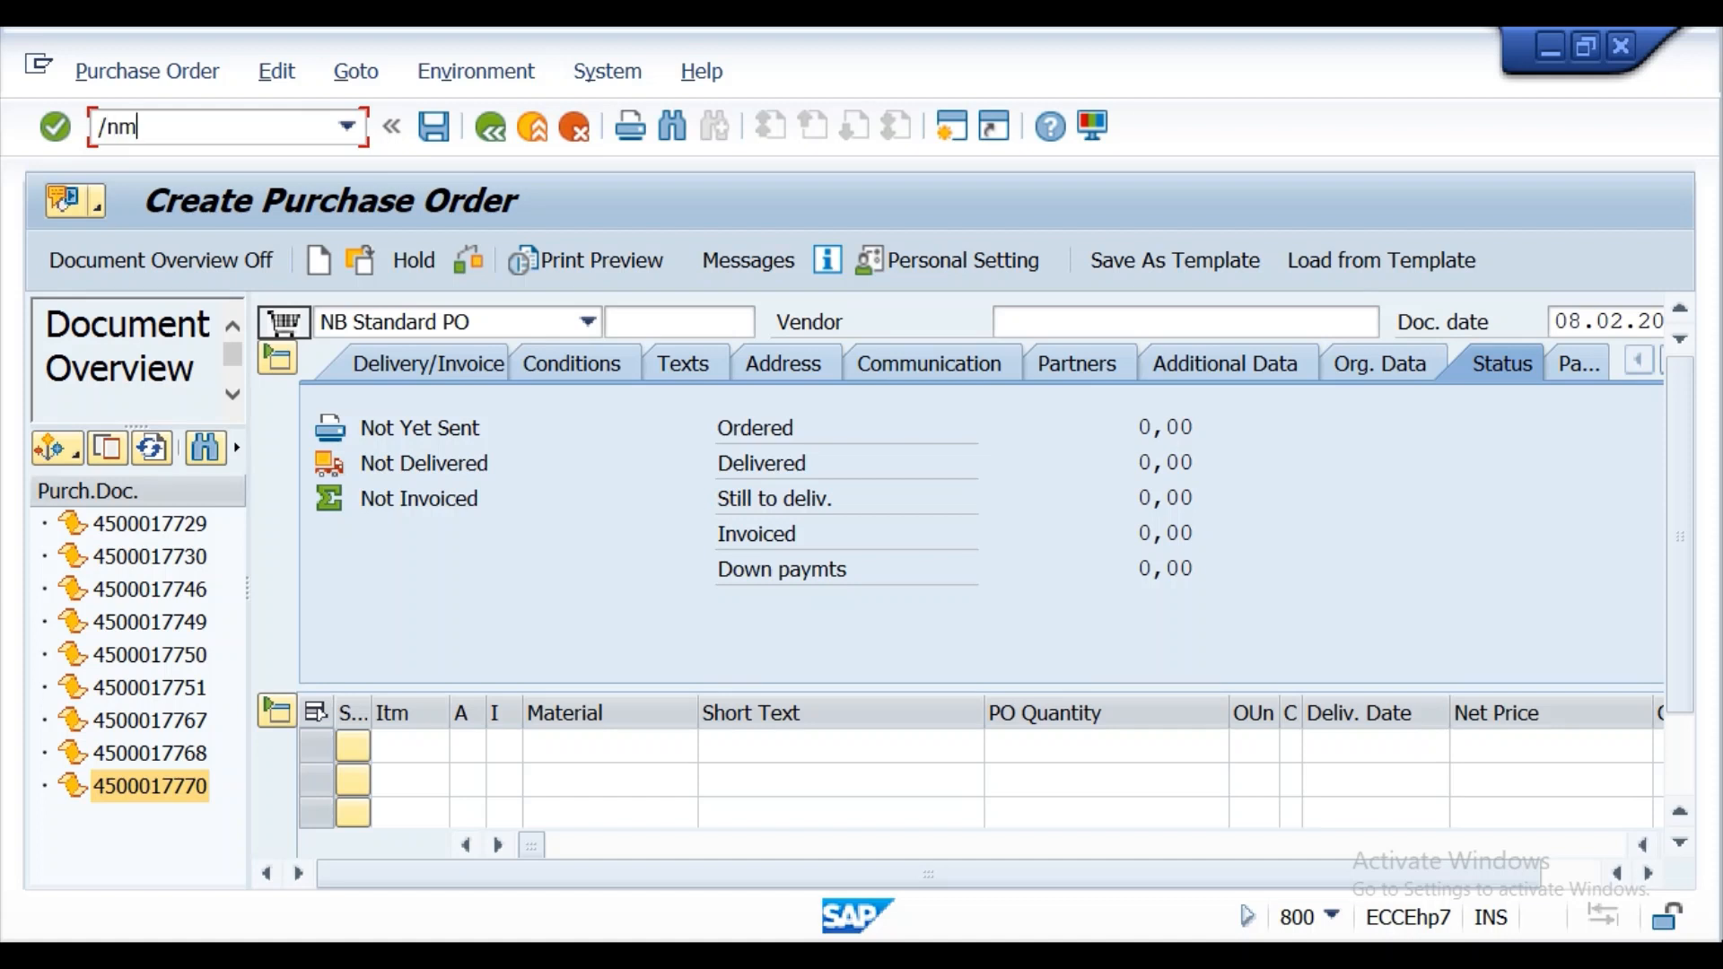
type("igo")
key("Return")
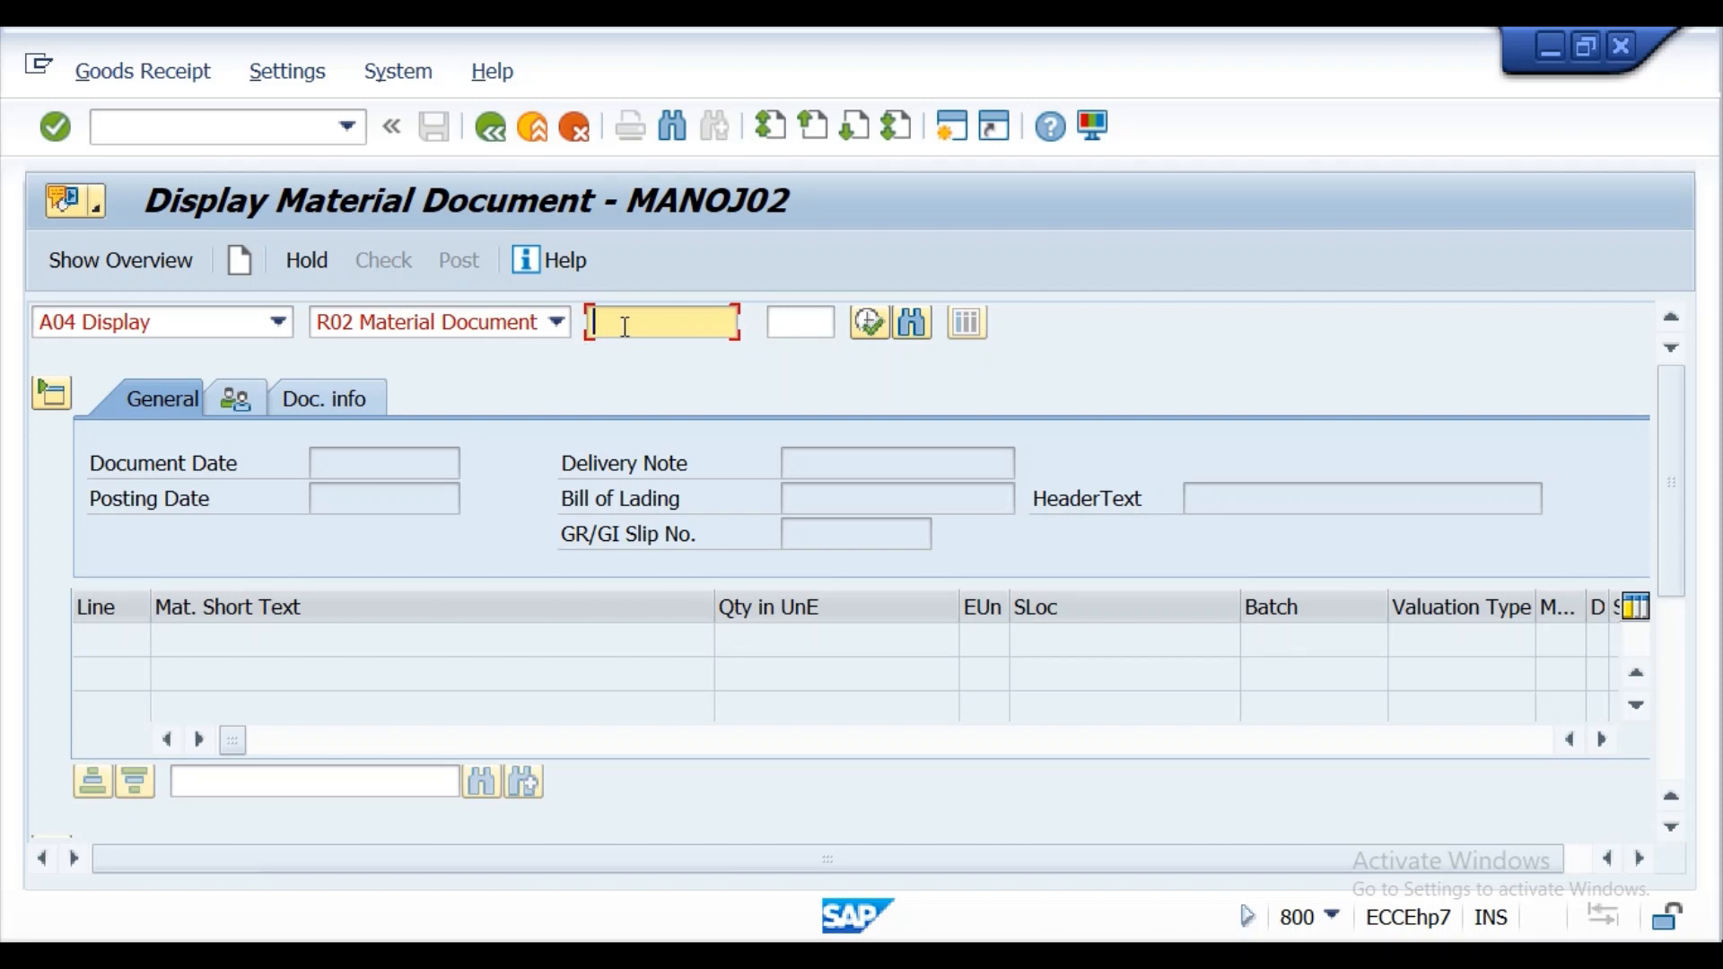
Try to display a material document using the copied purchase order number.
key("ctrl+v")
left_click(54, 126)
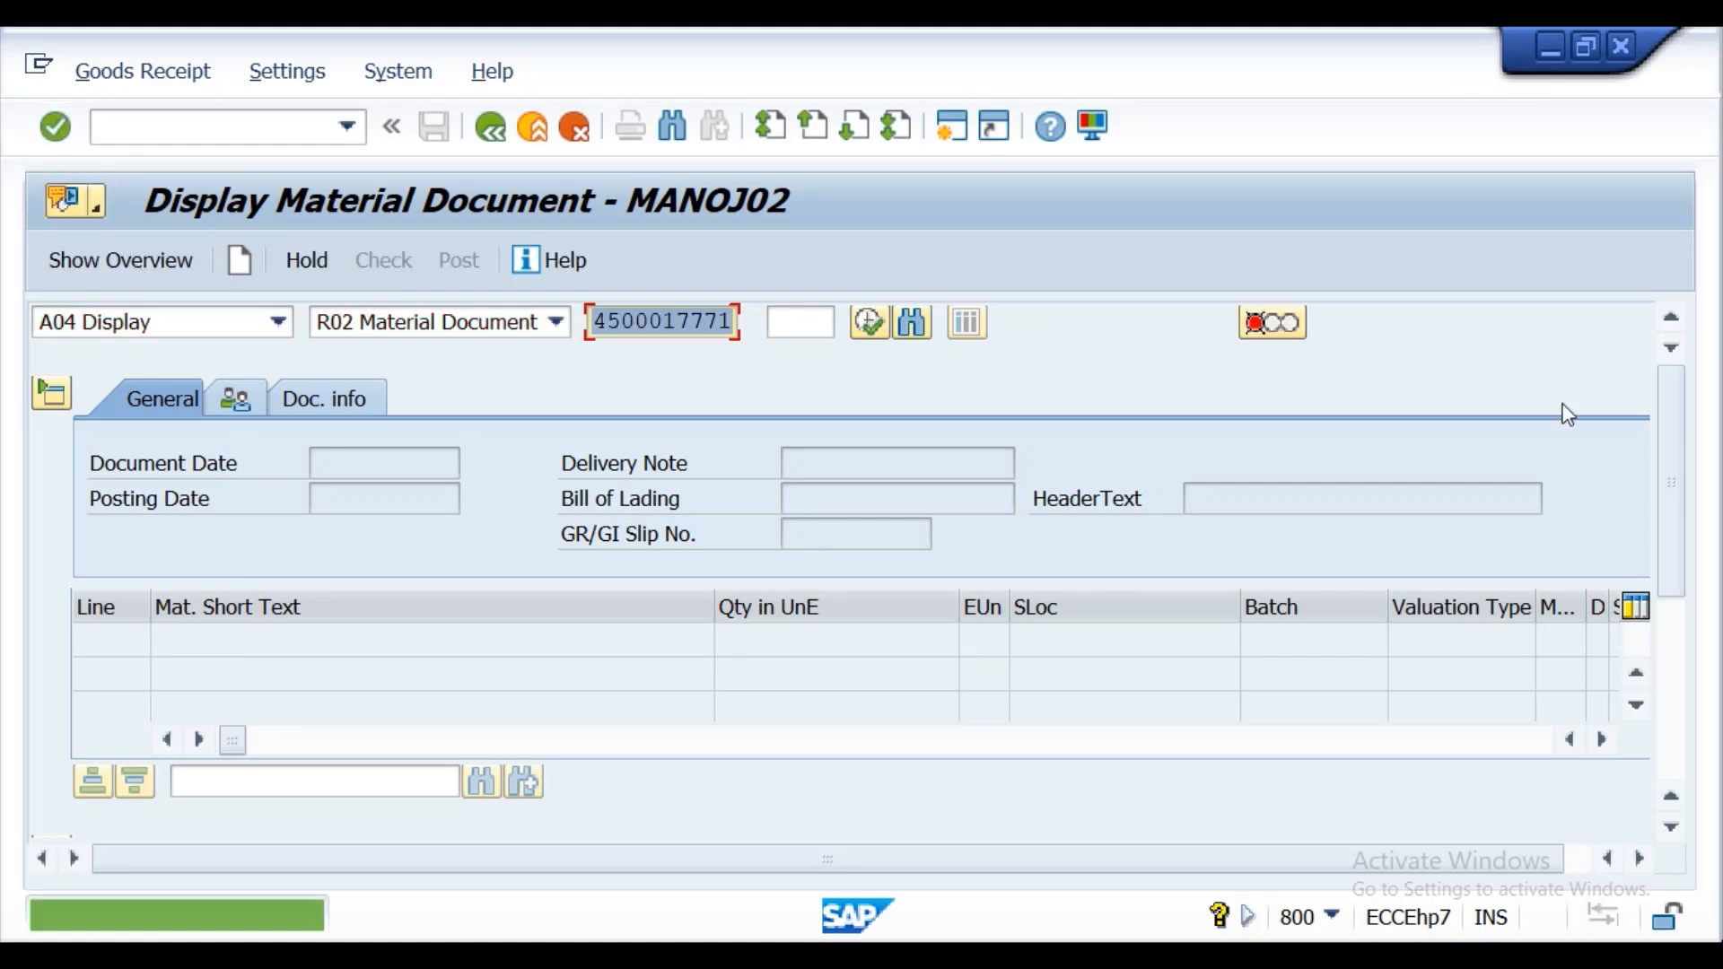
left_click_drag(1681, 411, 1614, 424)
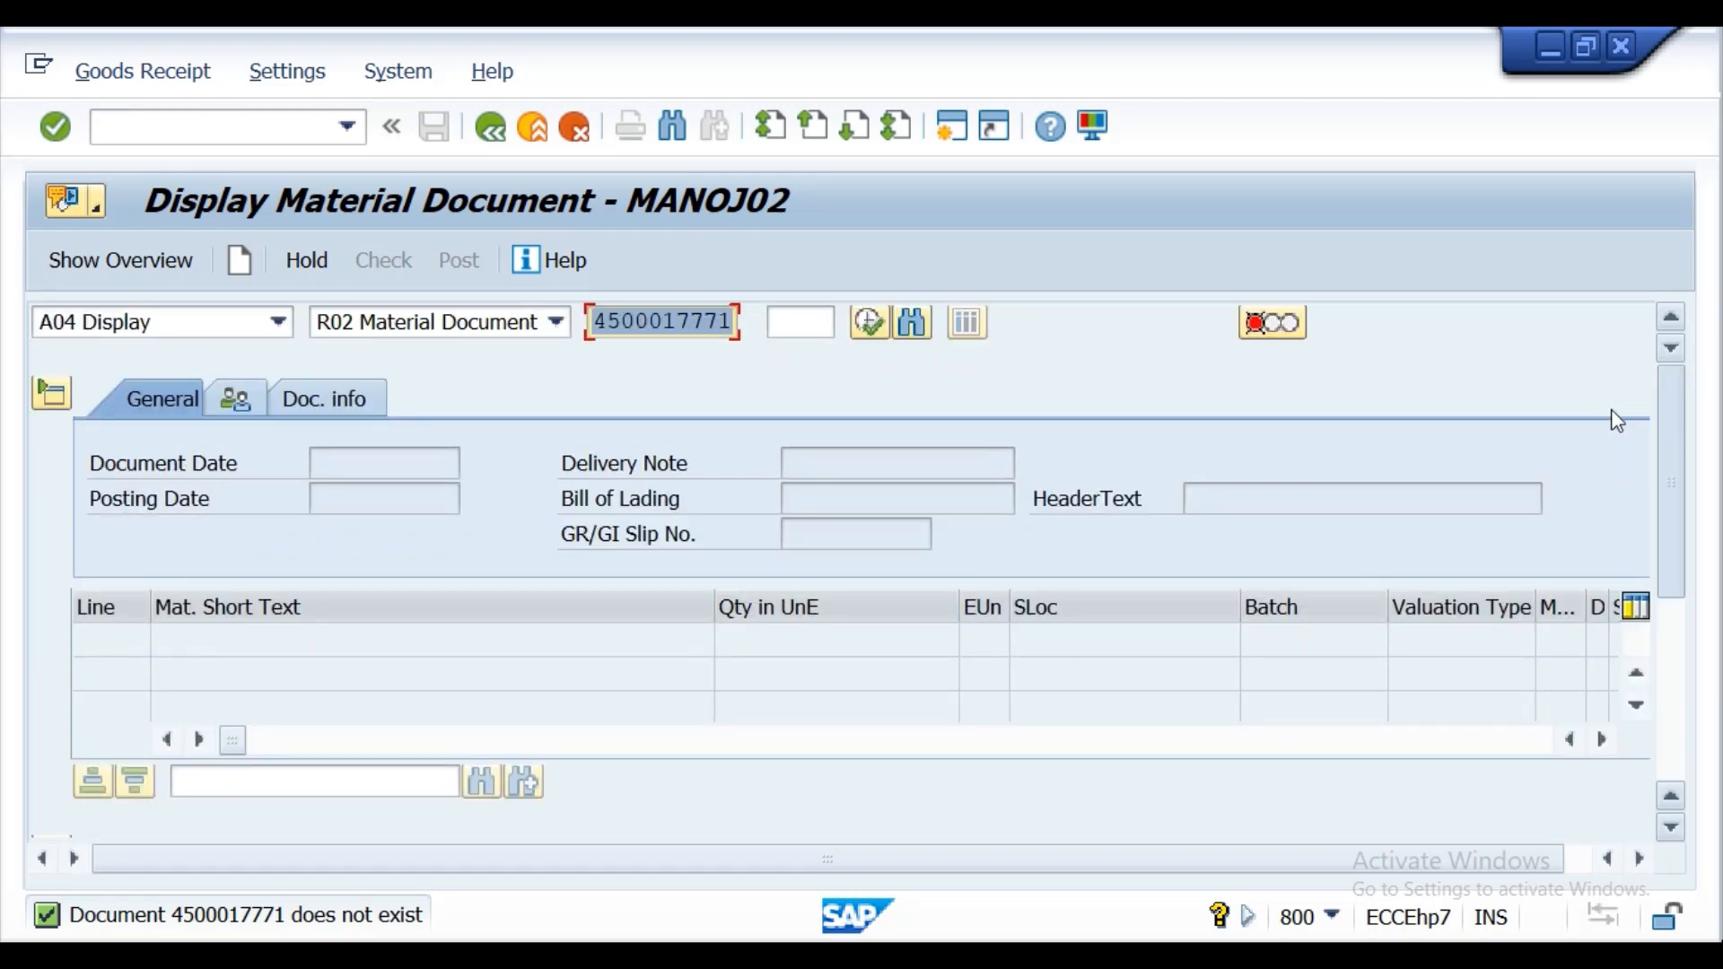
Change the action to A01 Goods Receipt and load the purchase order using its copied number.
left_click(279, 321)
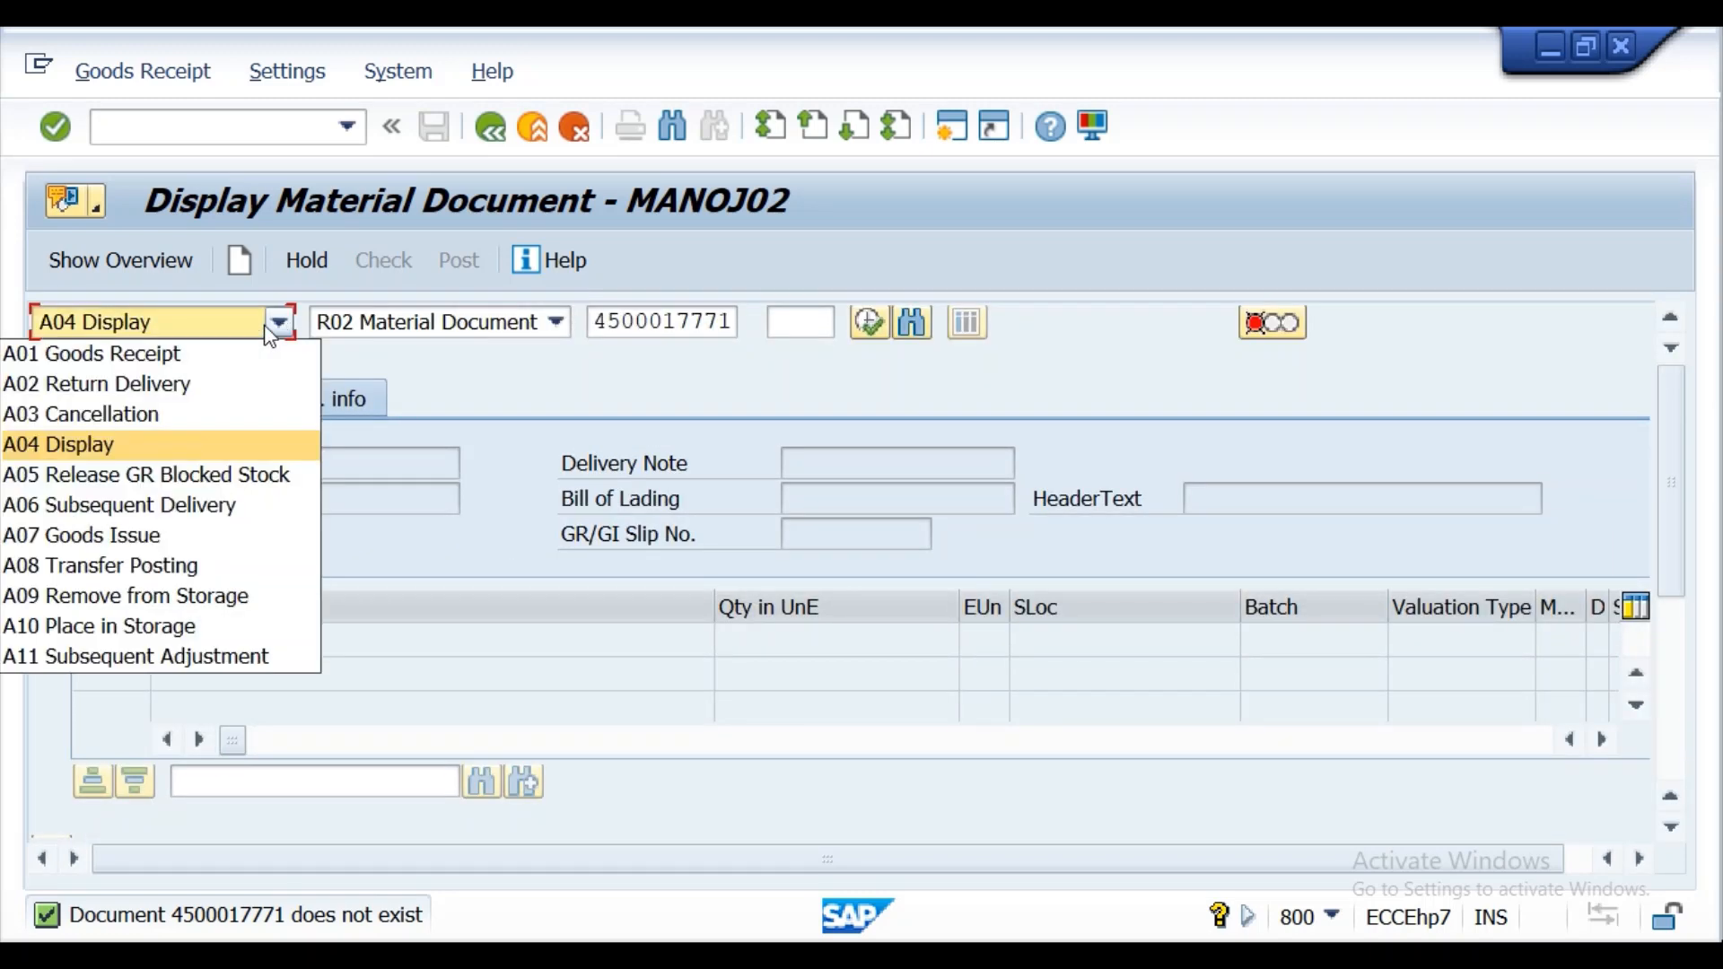
left_click(186, 358)
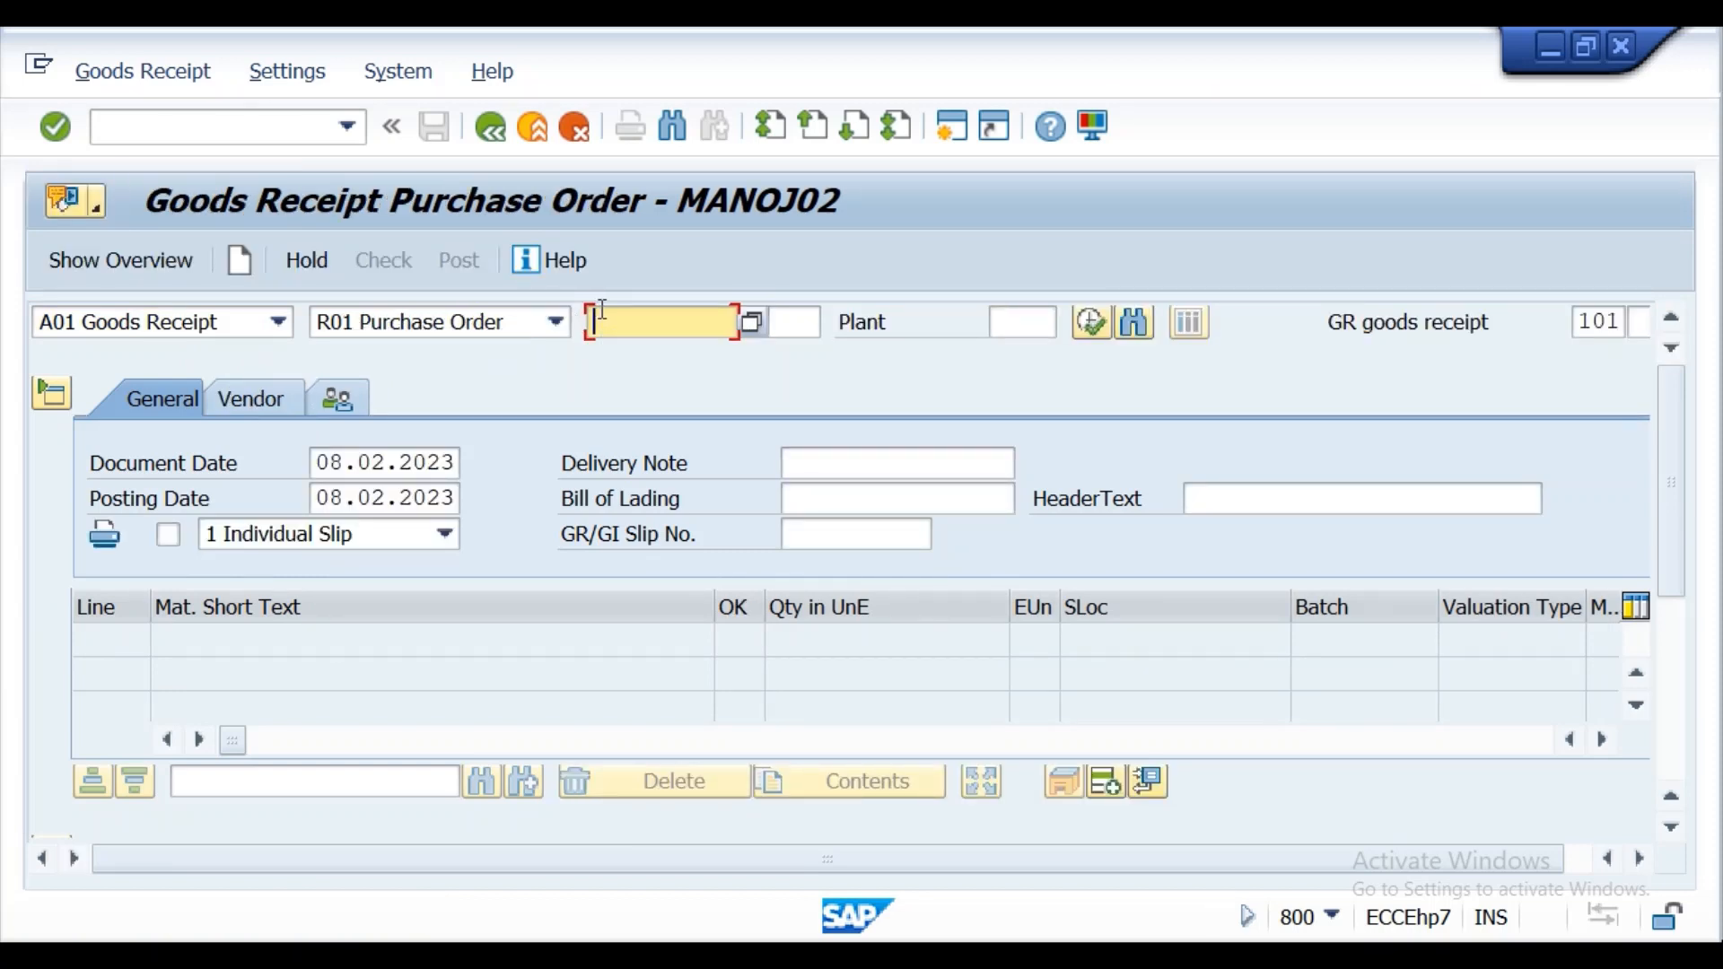
key("ctrl+v")
left_click(55, 128)
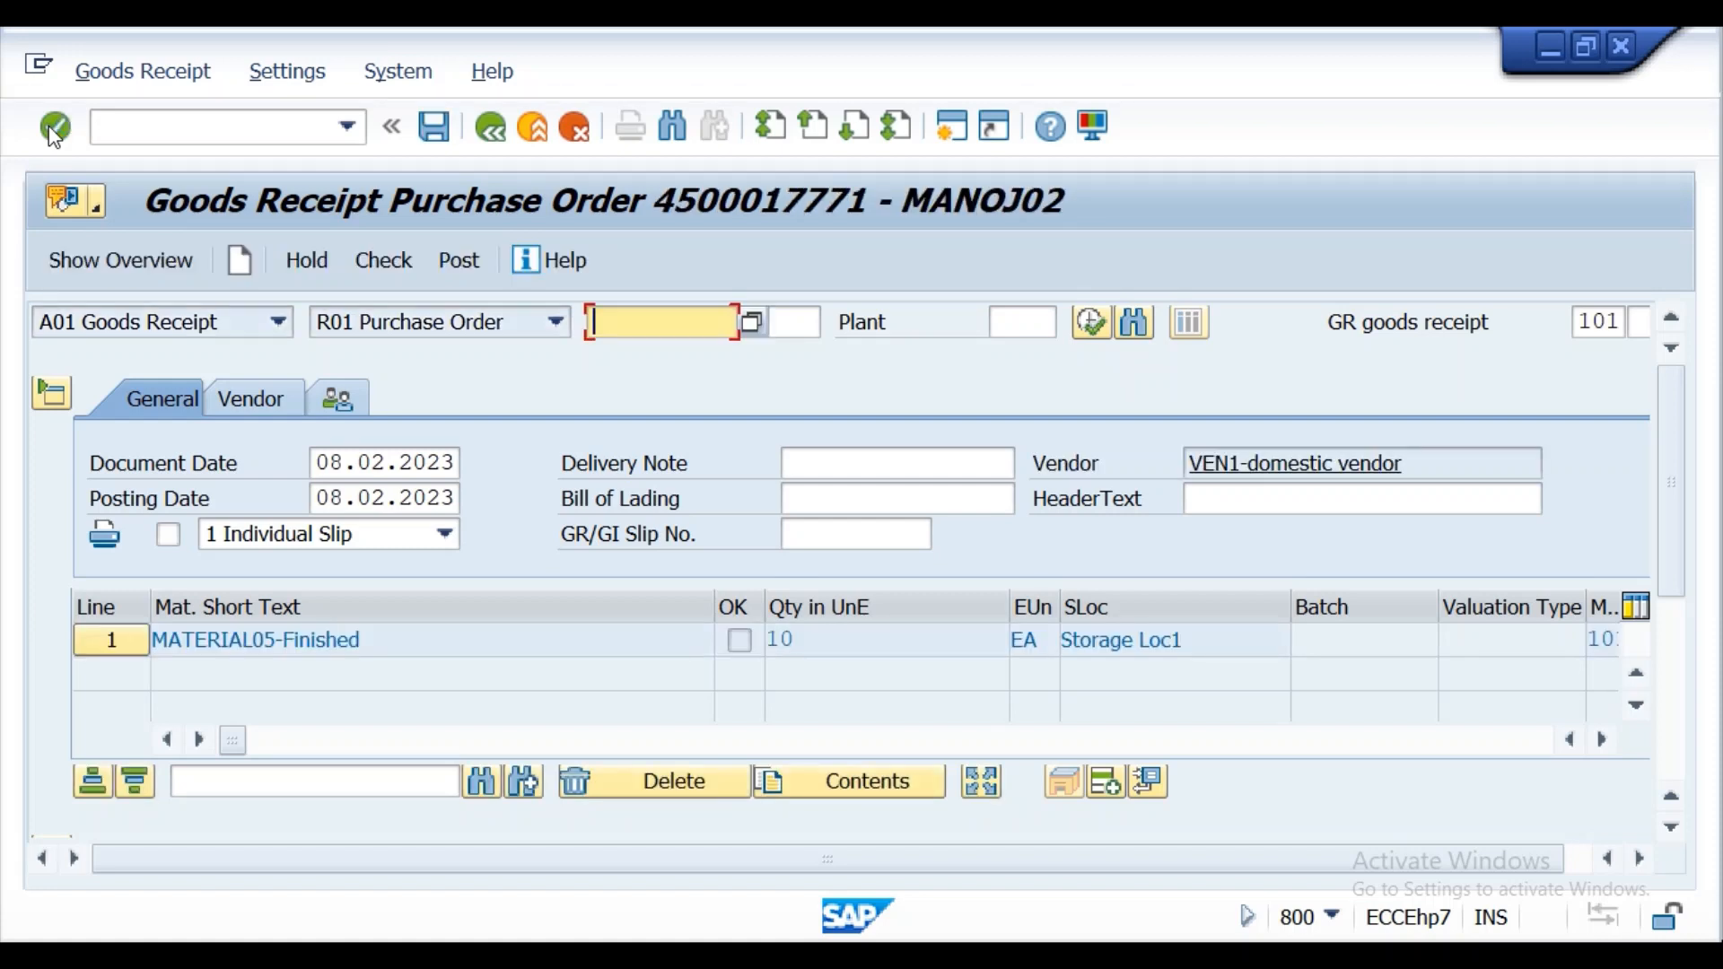
Mark the MATERIAL05 item as OK and open its Where details.
scroll(1682, 464, "down", 1)
scroll(1681, 464, "up", 1)
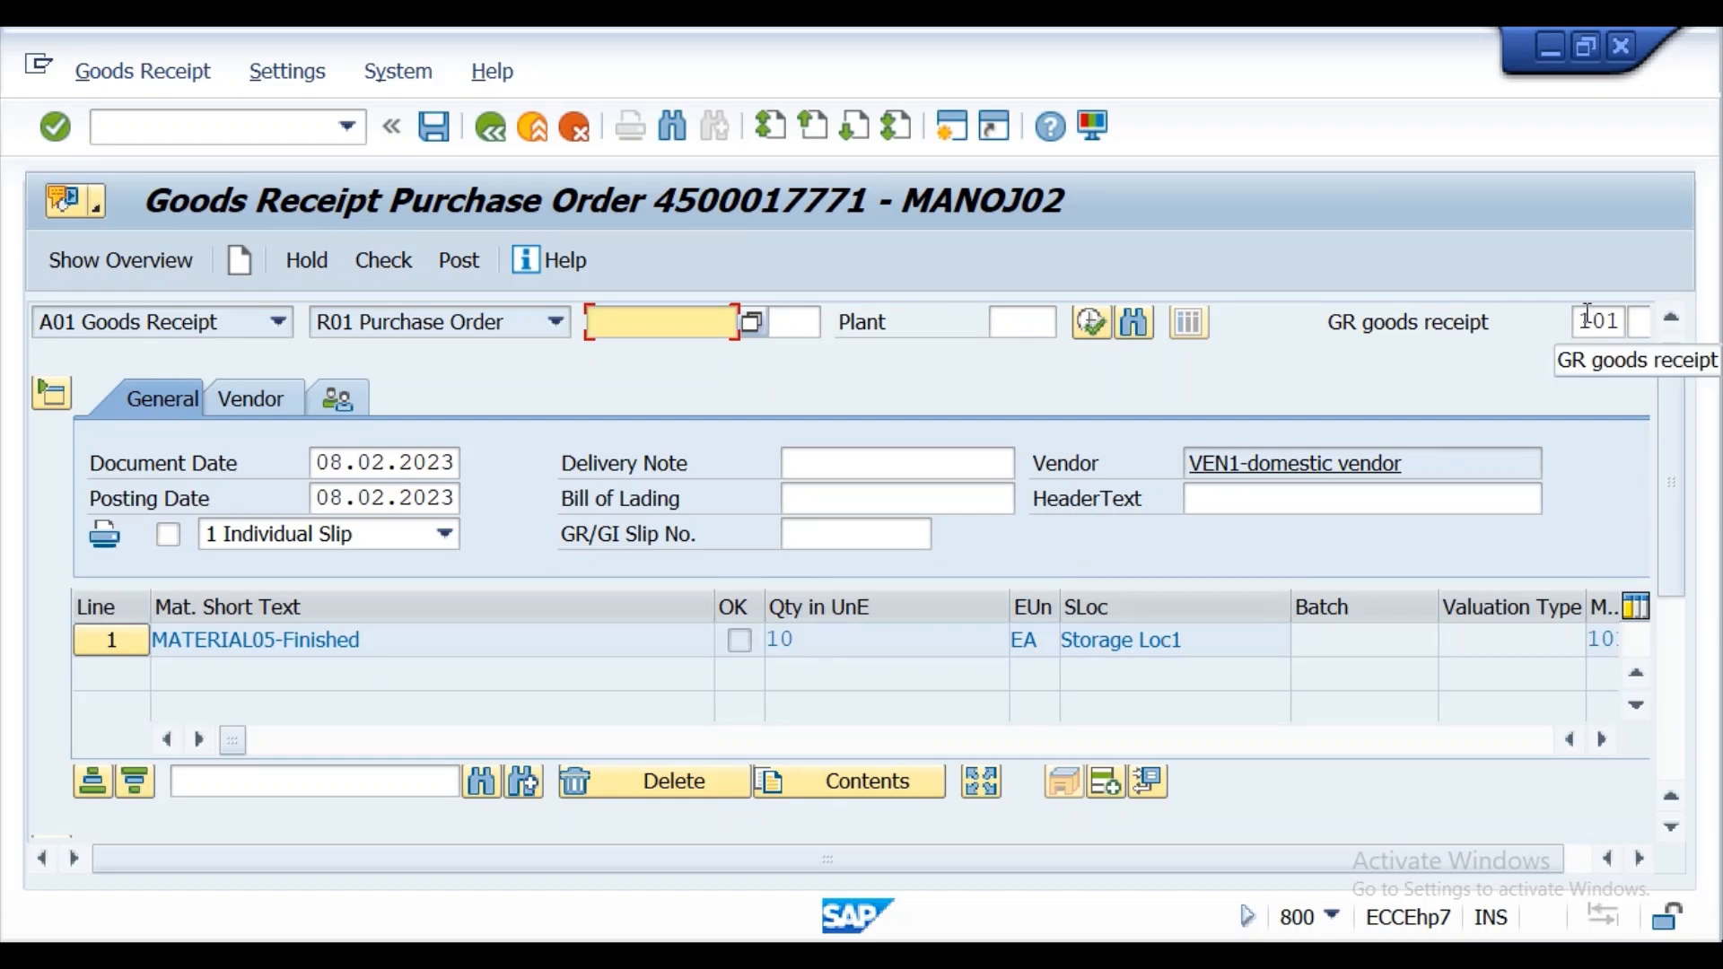
scroll(1674, 525, "down", 2)
scroll(1672, 529, "down", 2)
scroll(1673, 537, "up", 1)
left_click_drag(1673, 530, 1686, 618)
left_click(183, 817)
left_click(361, 440)
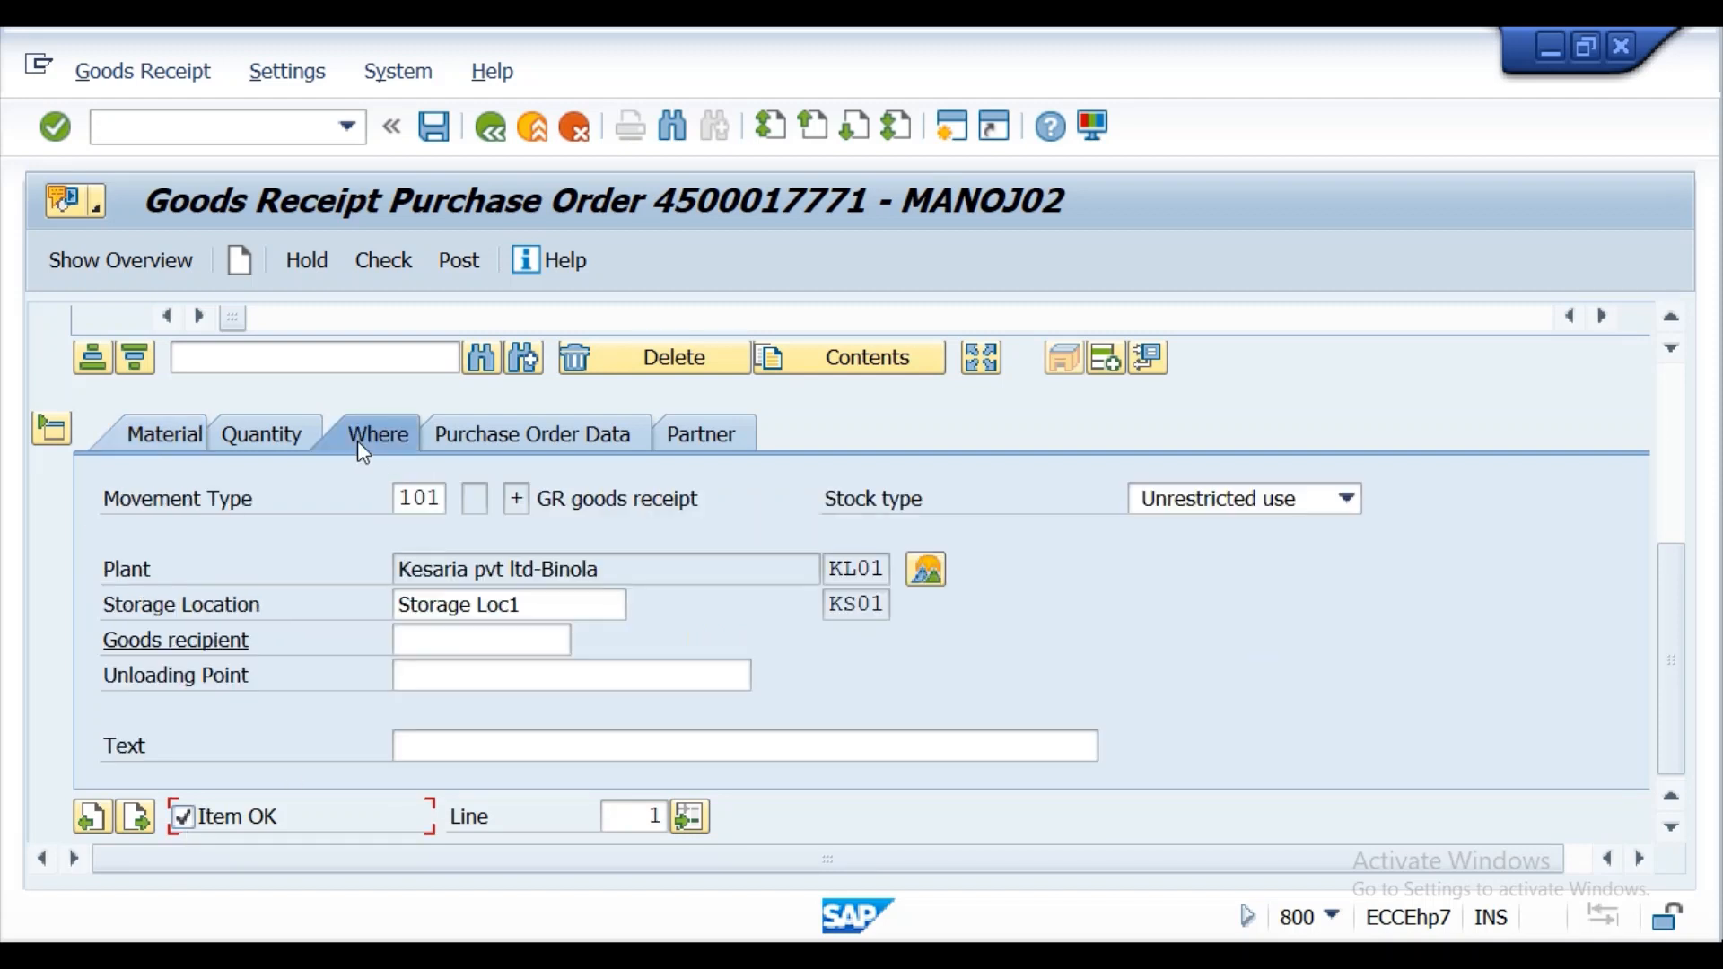
Set the item's stock type to 2 Quality inspection, check the material's stock overview, and return to the goods receipt.
left_click_drag(1668, 639, 1660, 589)
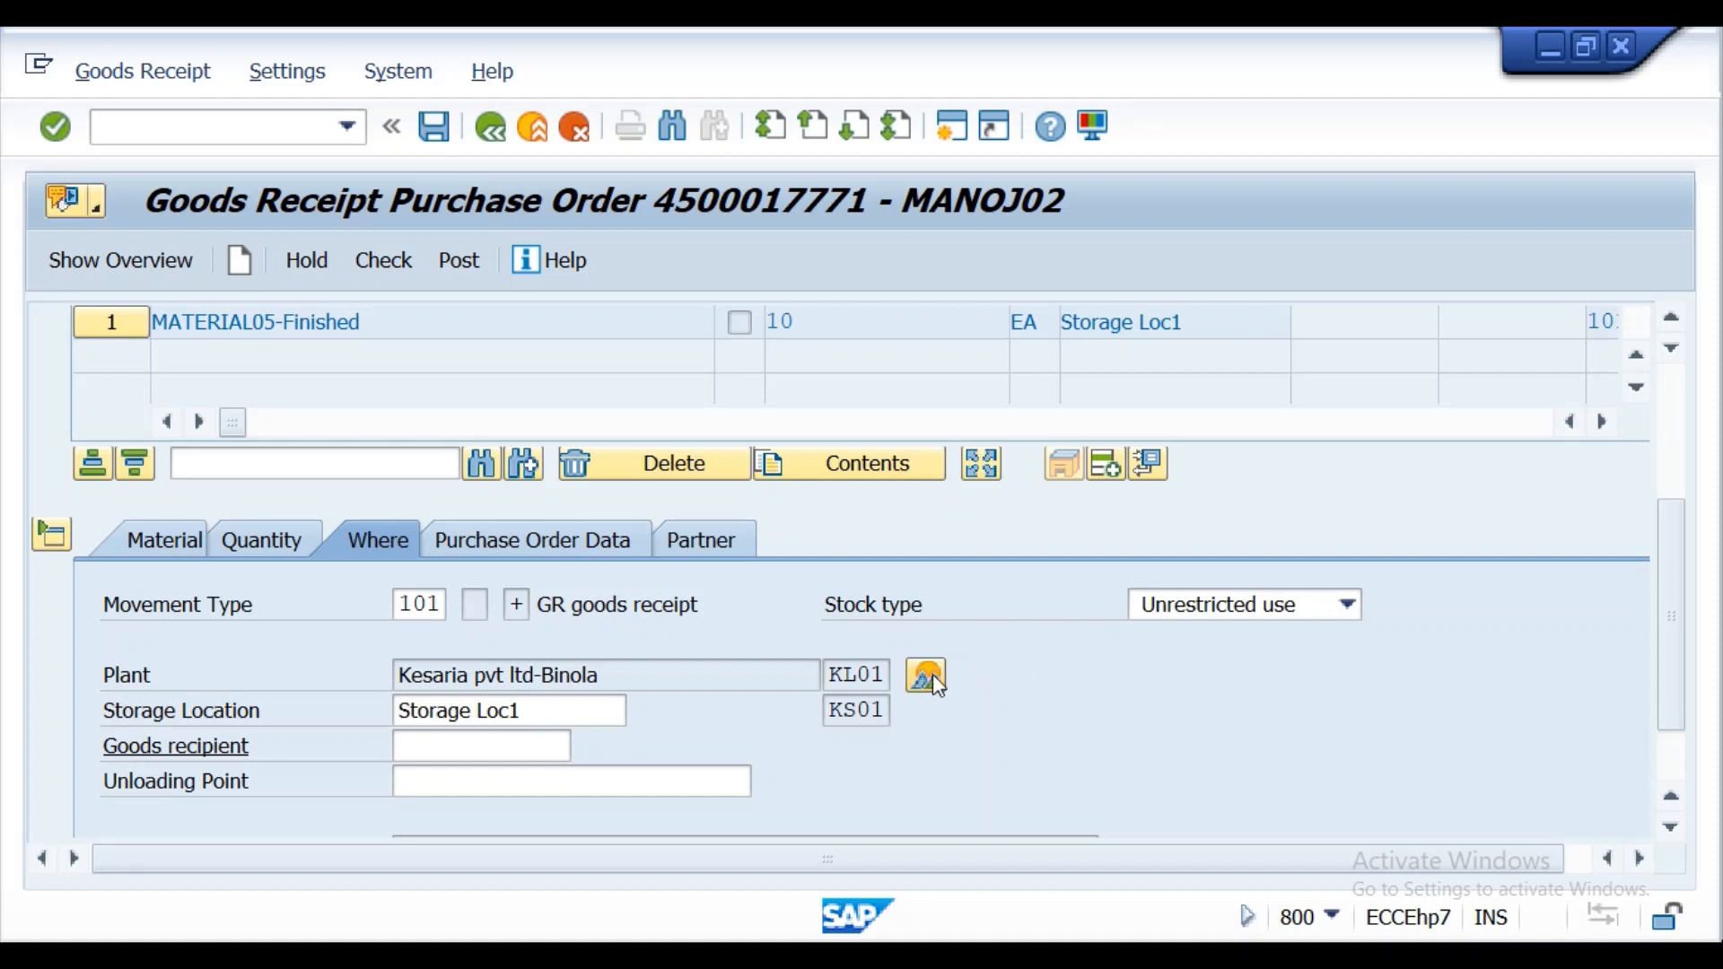
left_click(1347, 604)
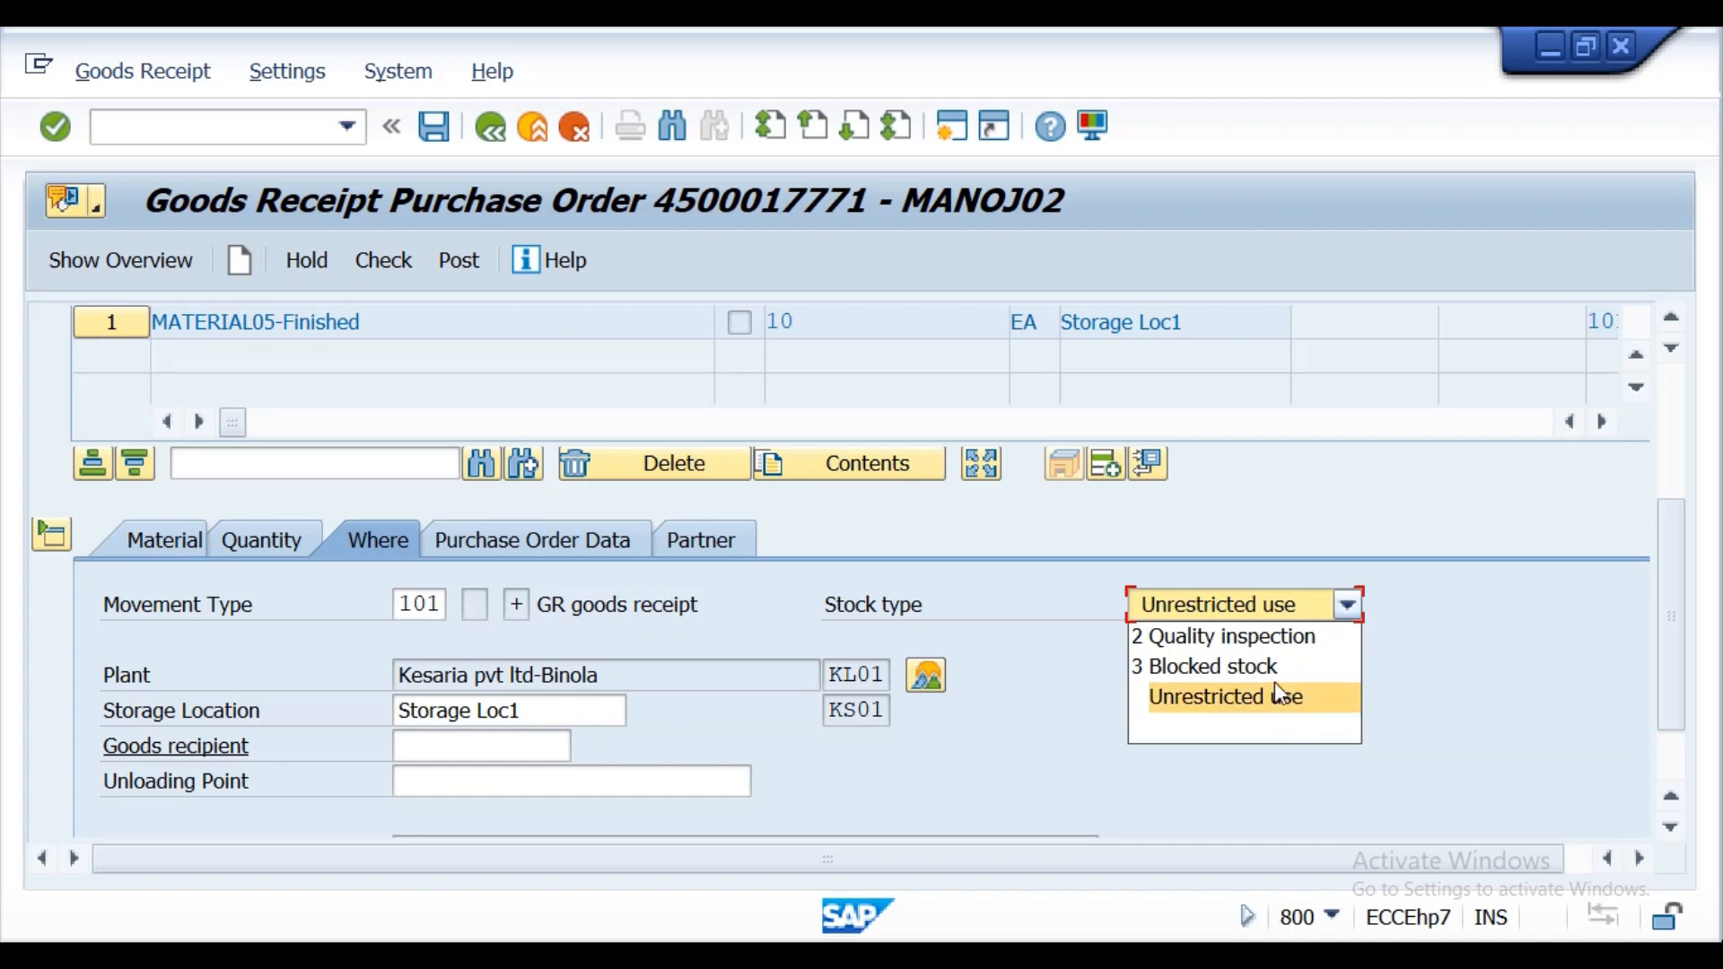
left_click(1270, 638)
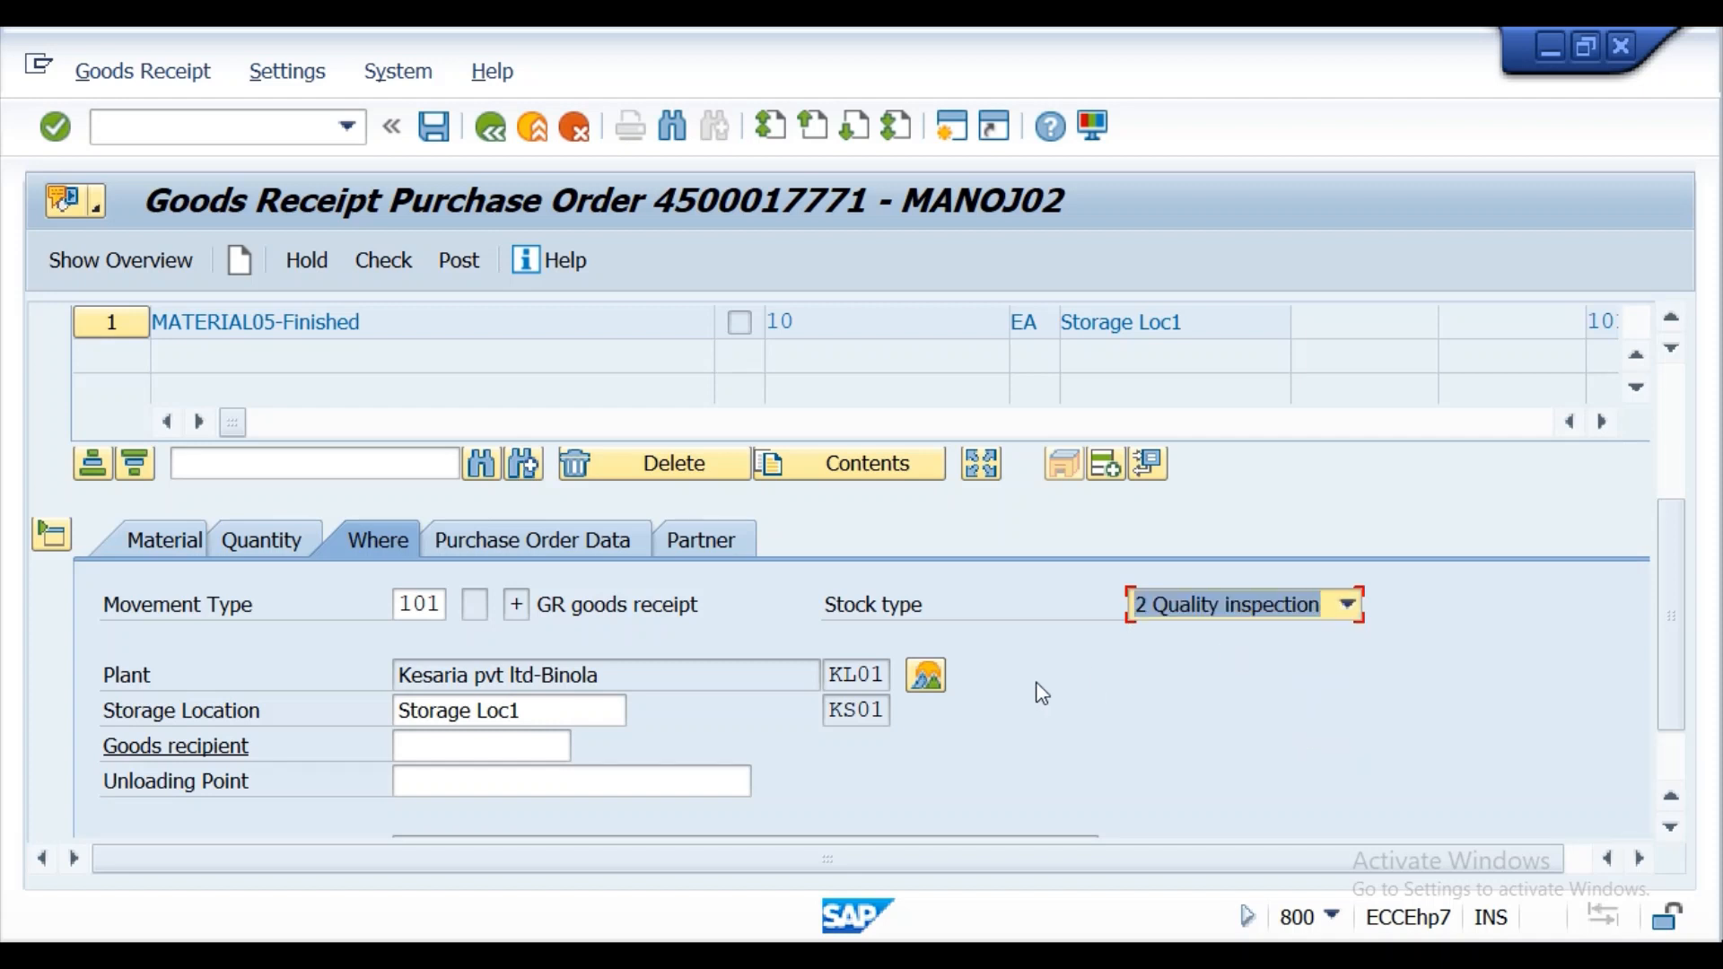
left_click_drag(1675, 545, 1683, 619)
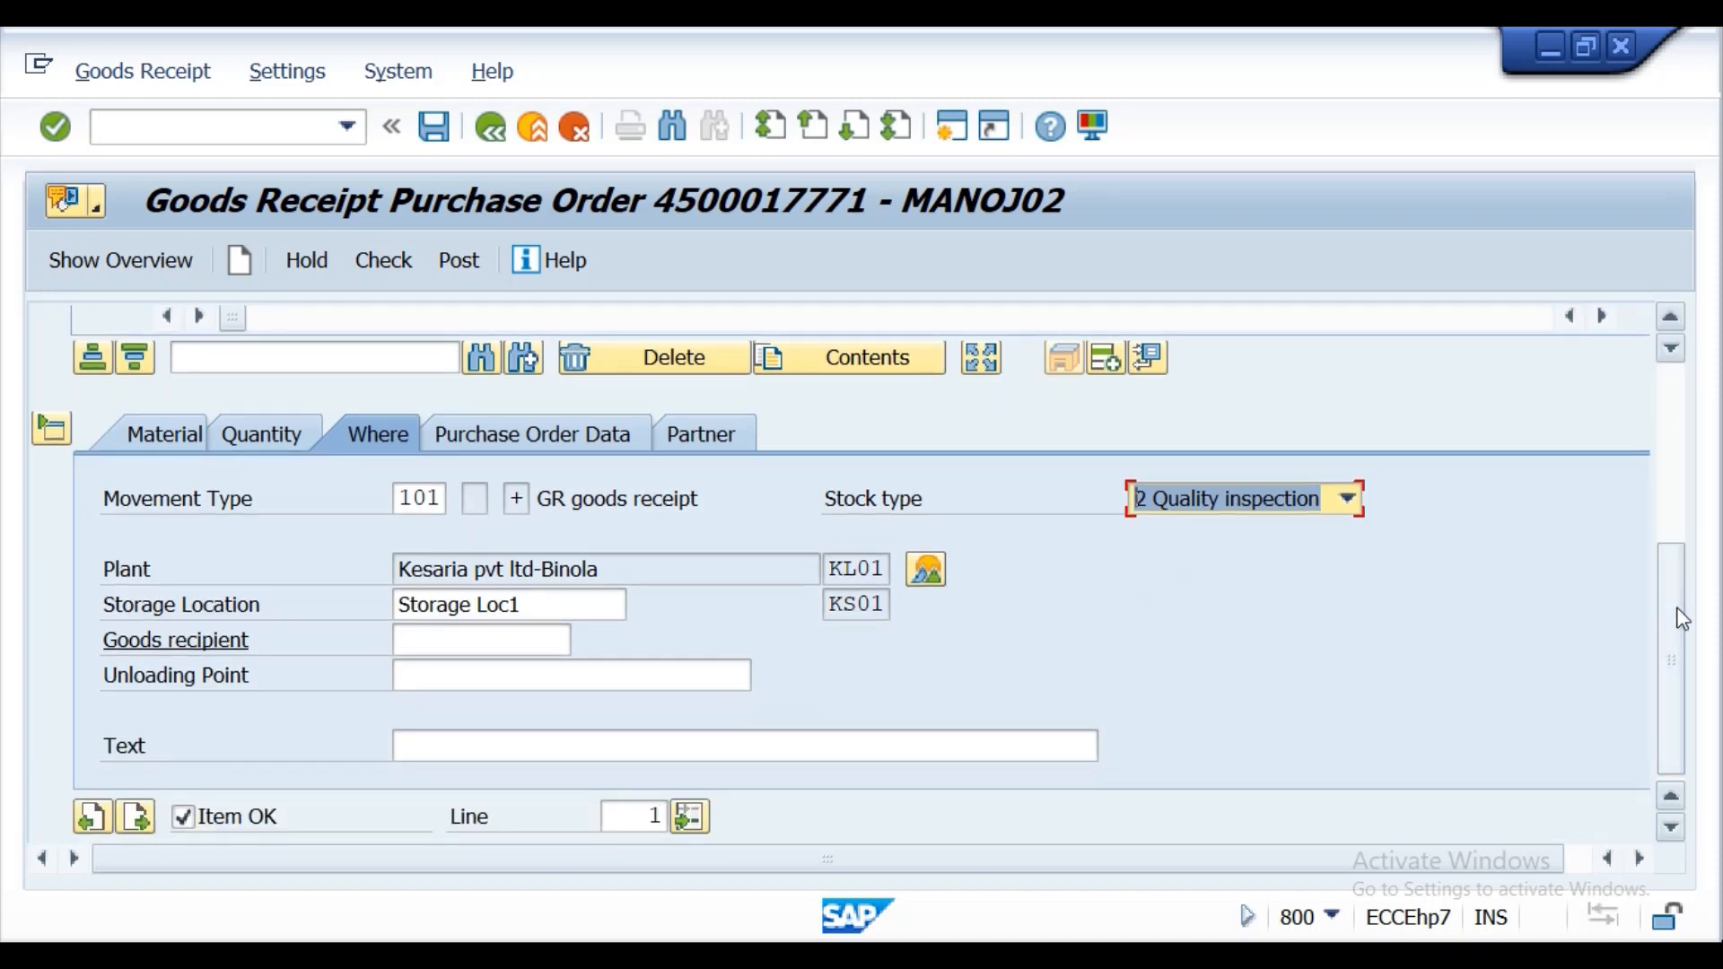
left_click(928, 582)
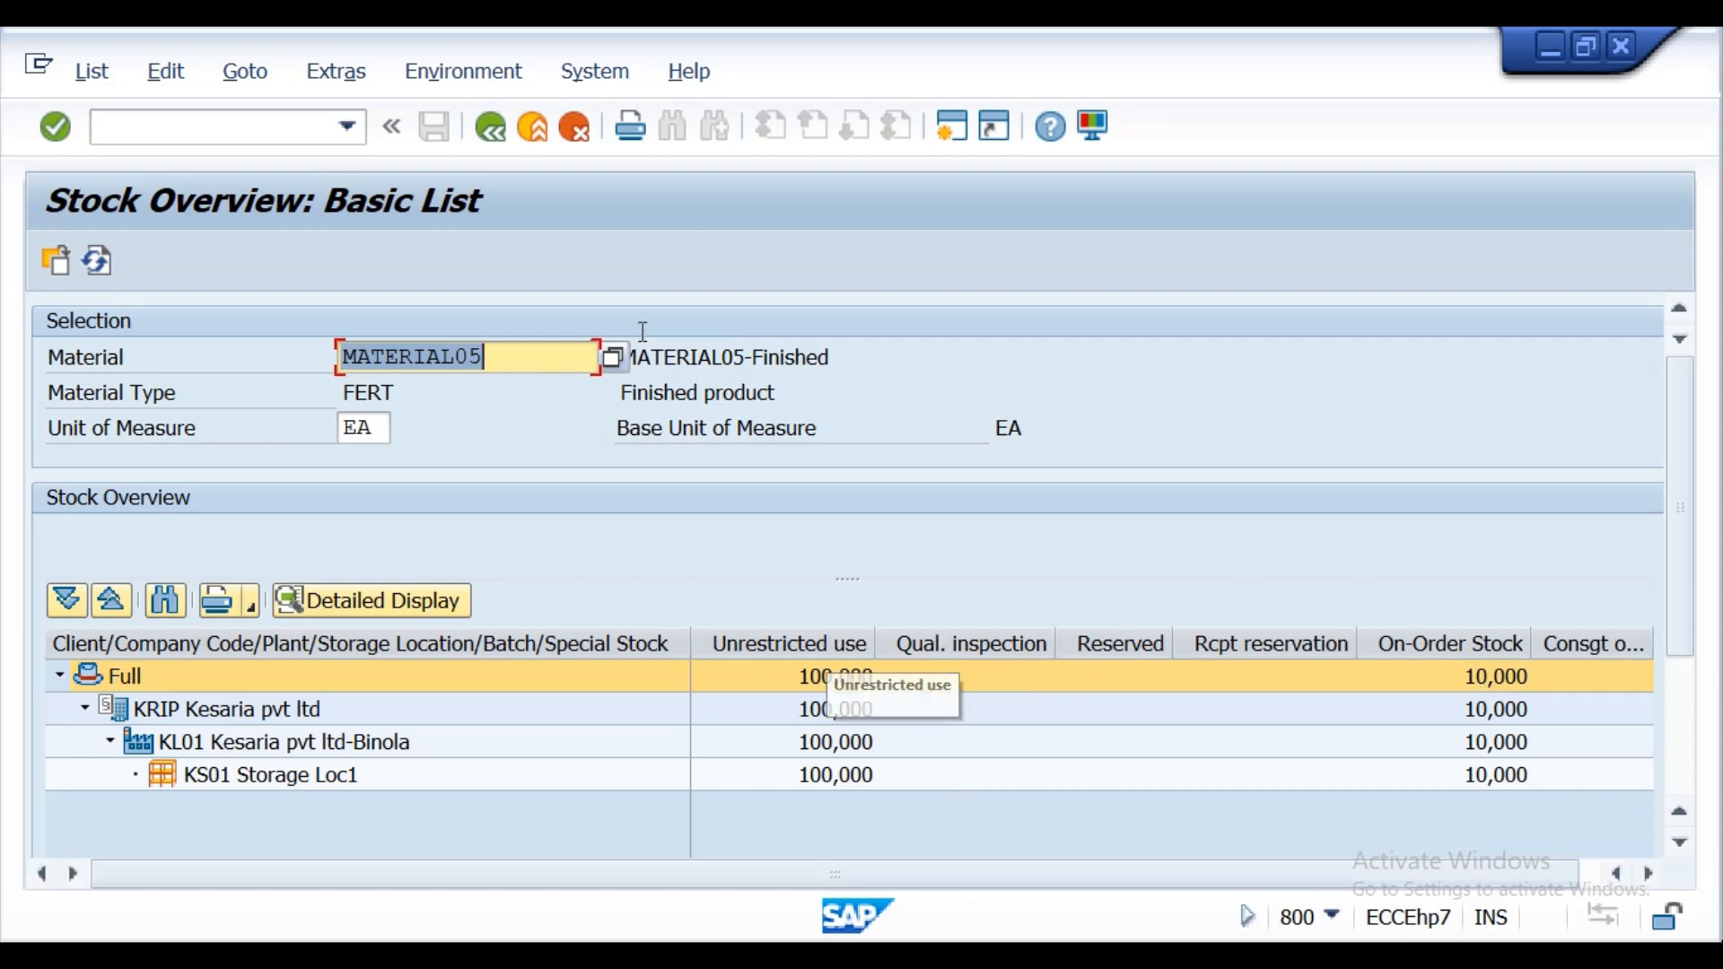
left_click(490, 126)
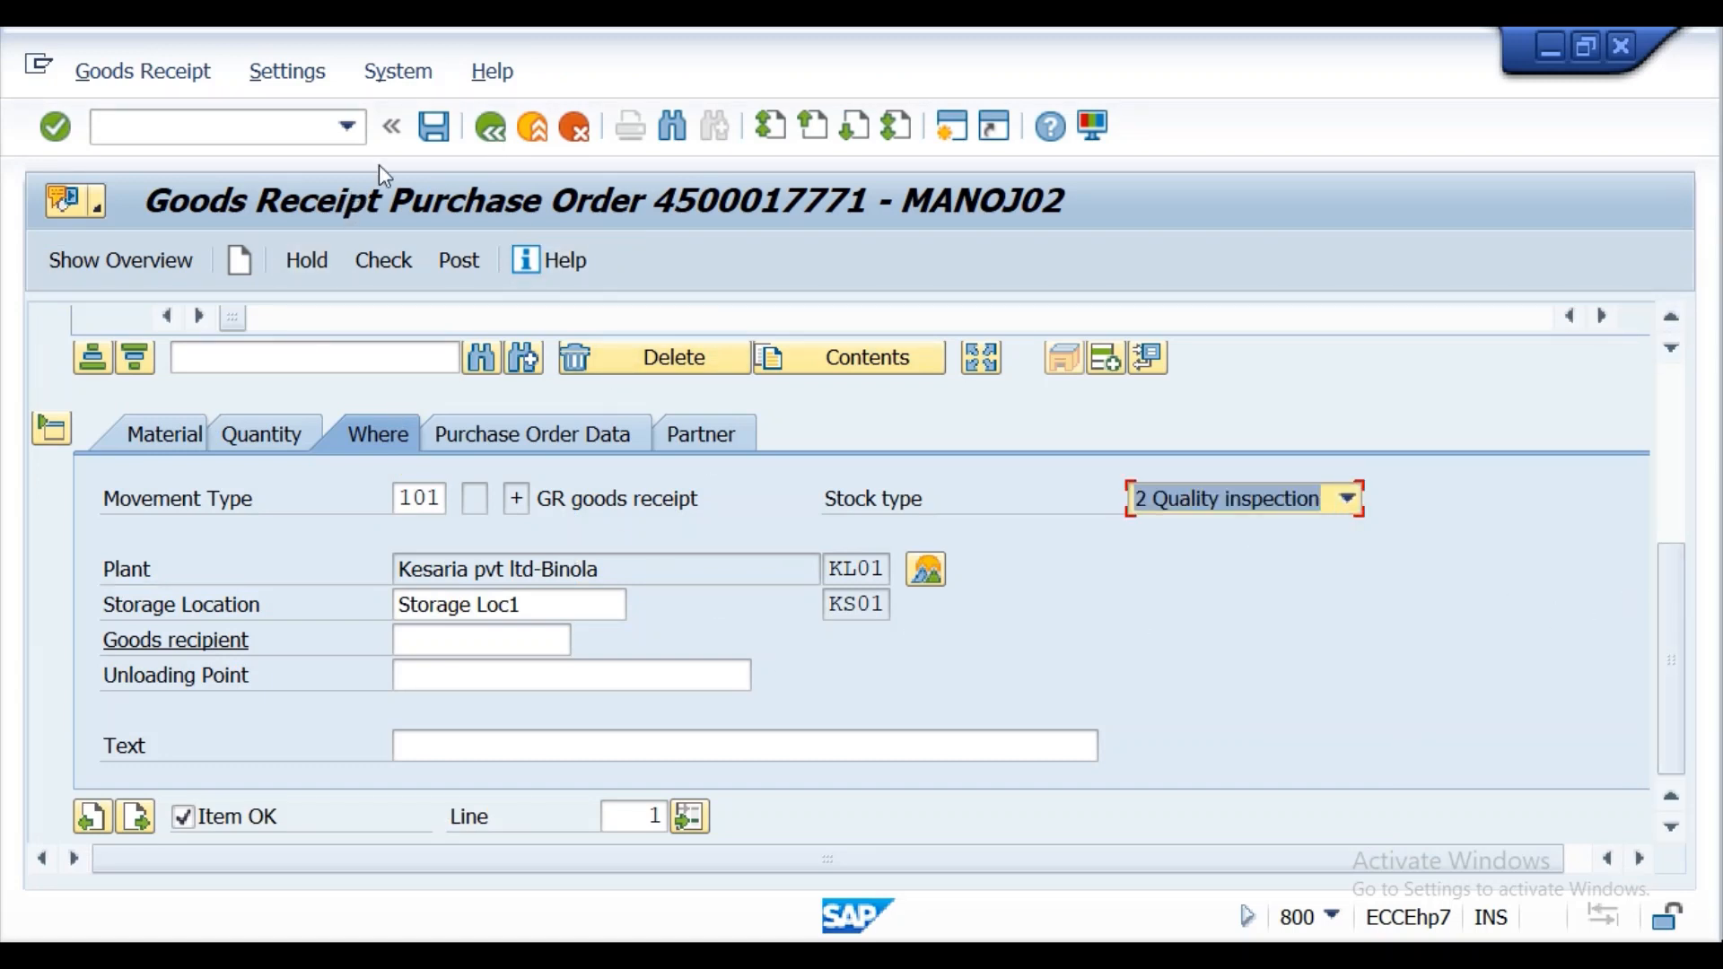
Post the goods receipt, copy the material document number from the message details, and close the message.
left_click(468, 263)
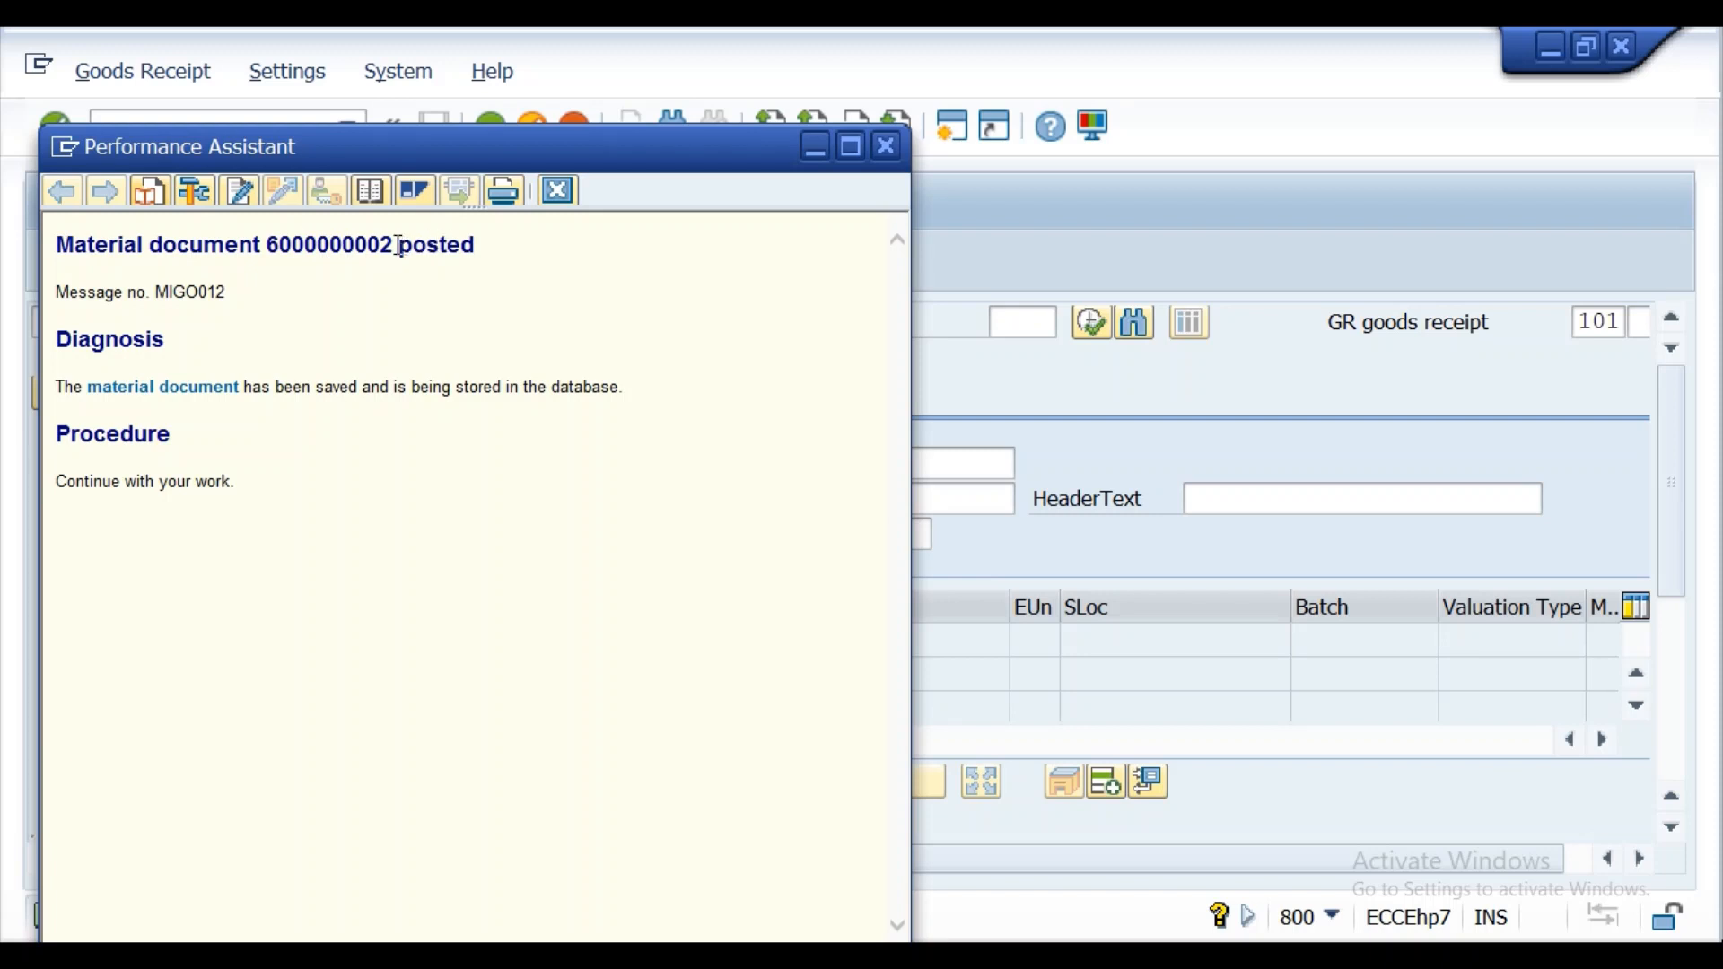
left_click_drag(395, 243, 267, 245)
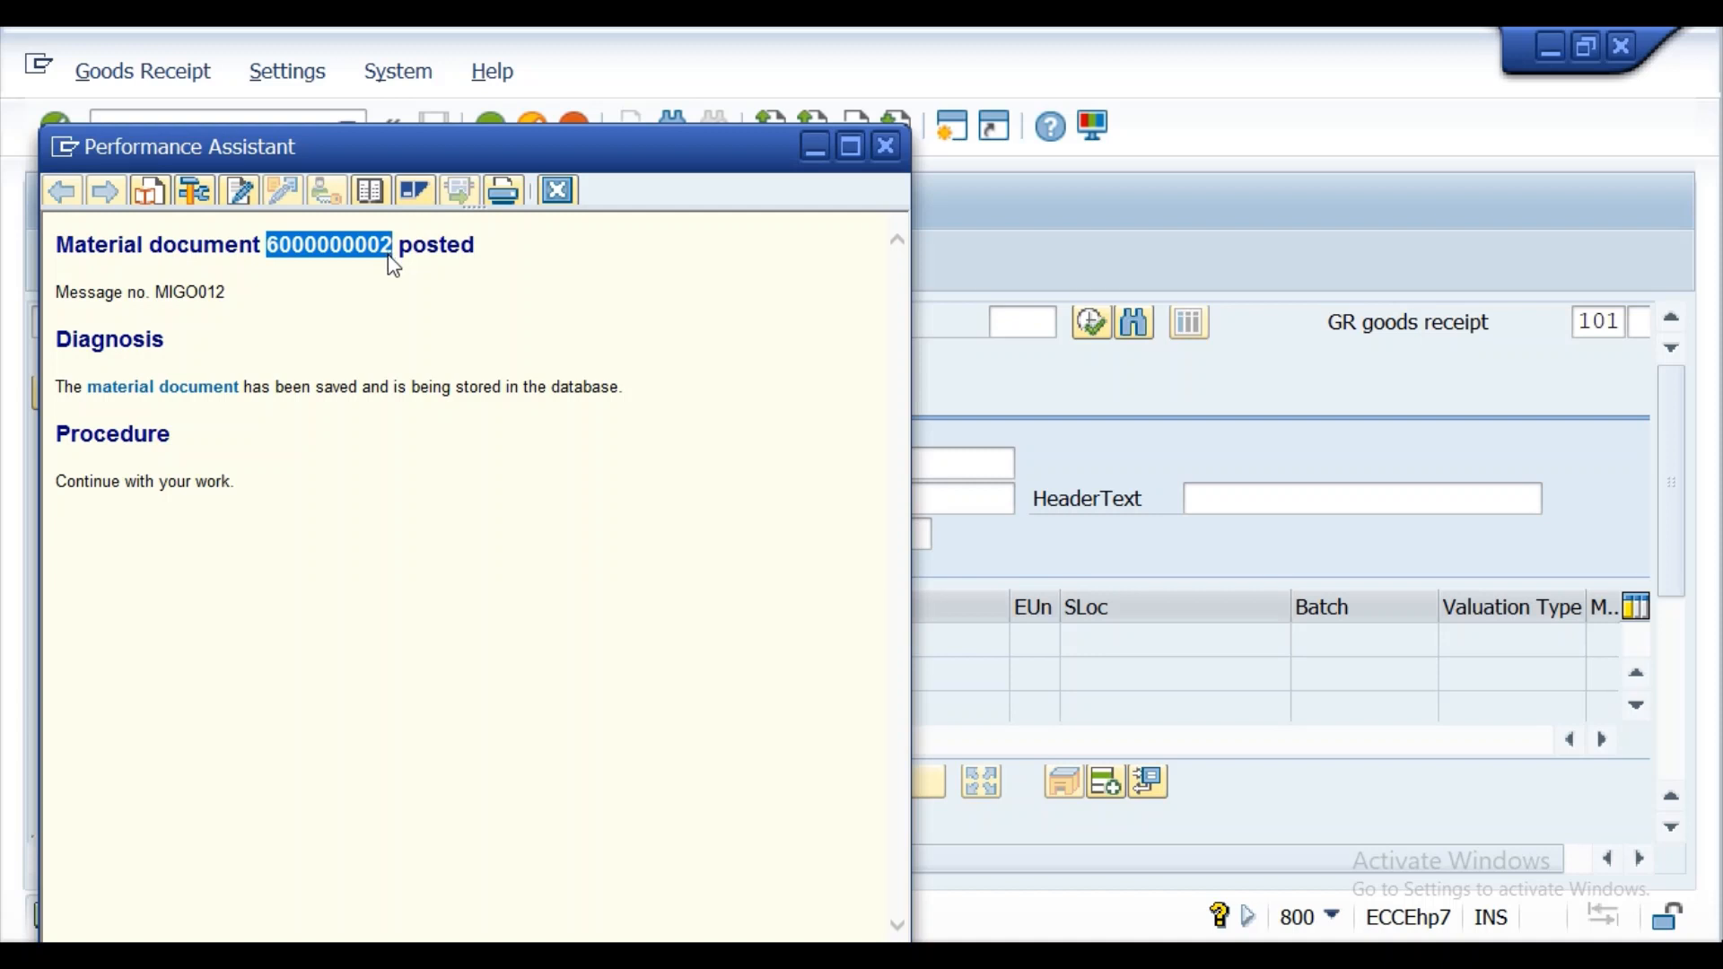
left_click(889, 148)
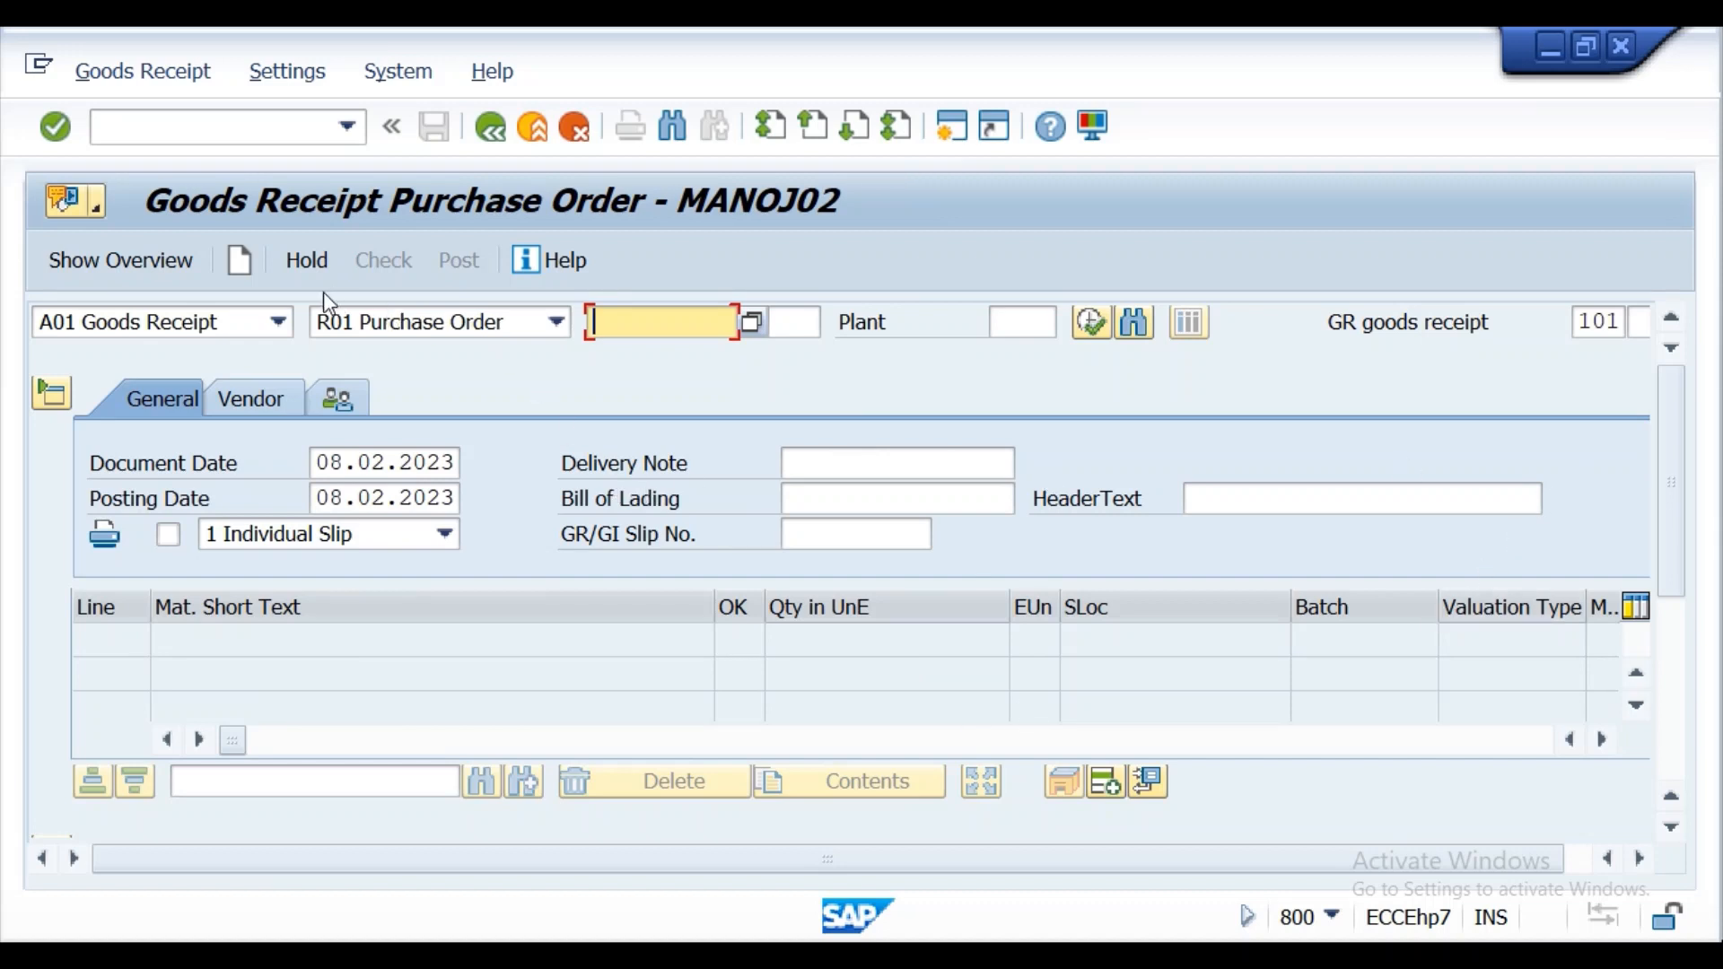
Change the action to A04 Display and load the posted material document using its copied number.
left_click(280, 322)
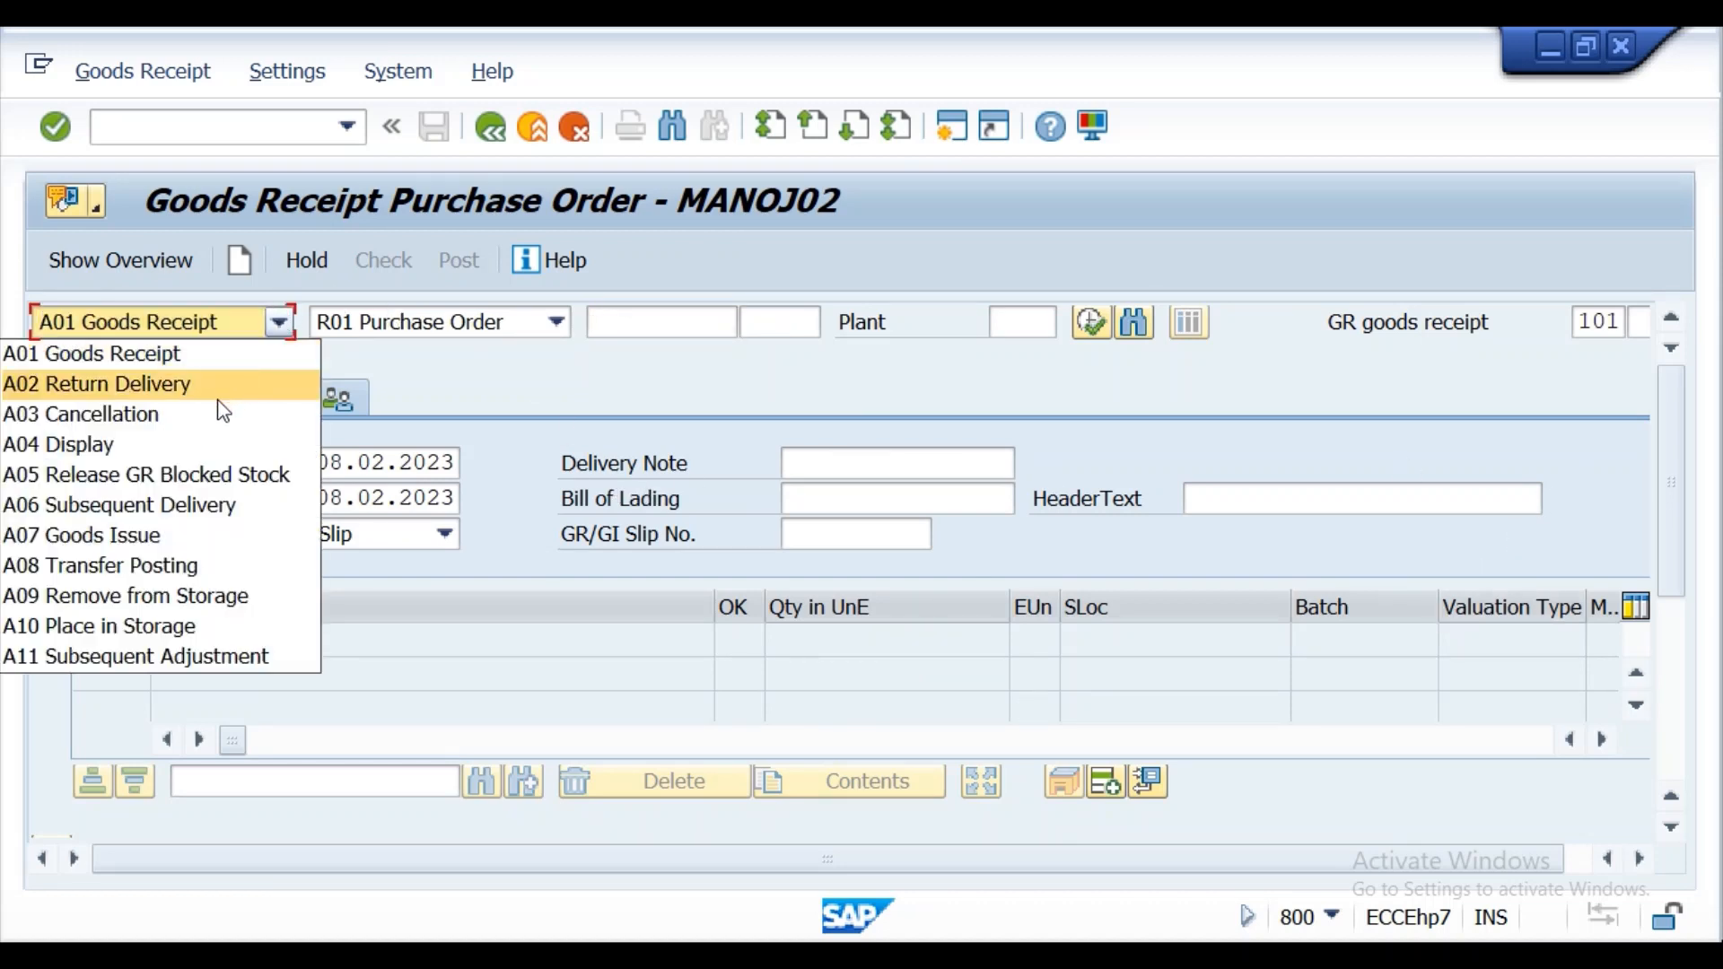
left_click(203, 446)
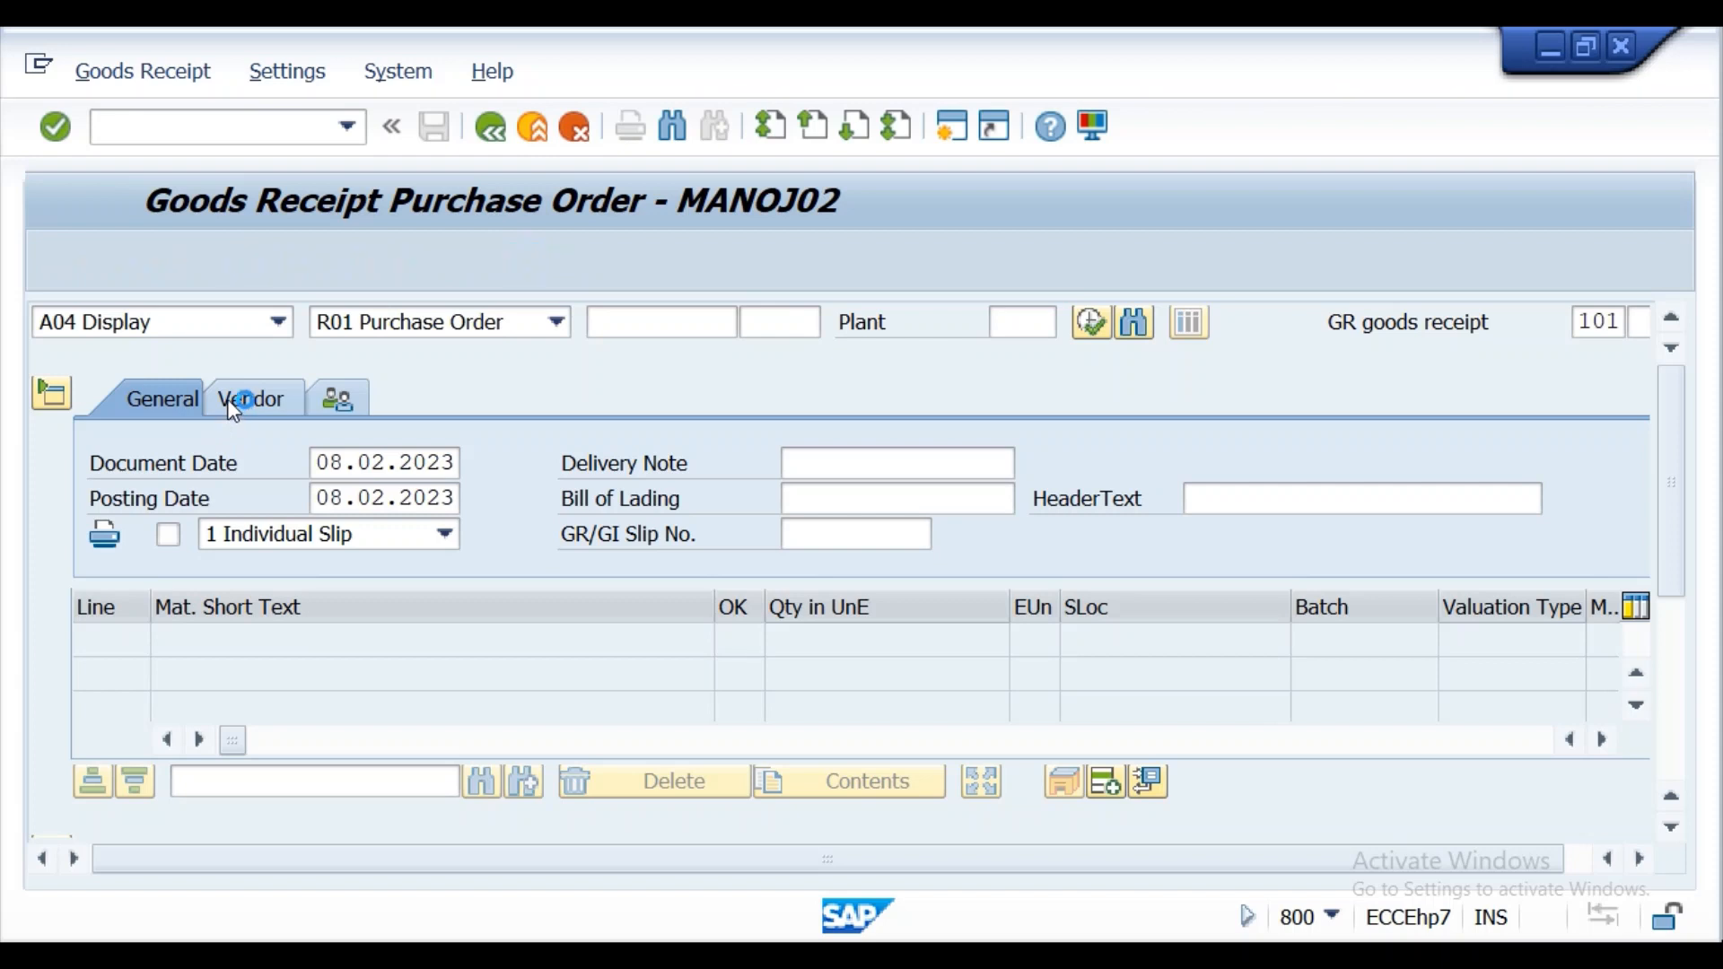
left_click(55, 129)
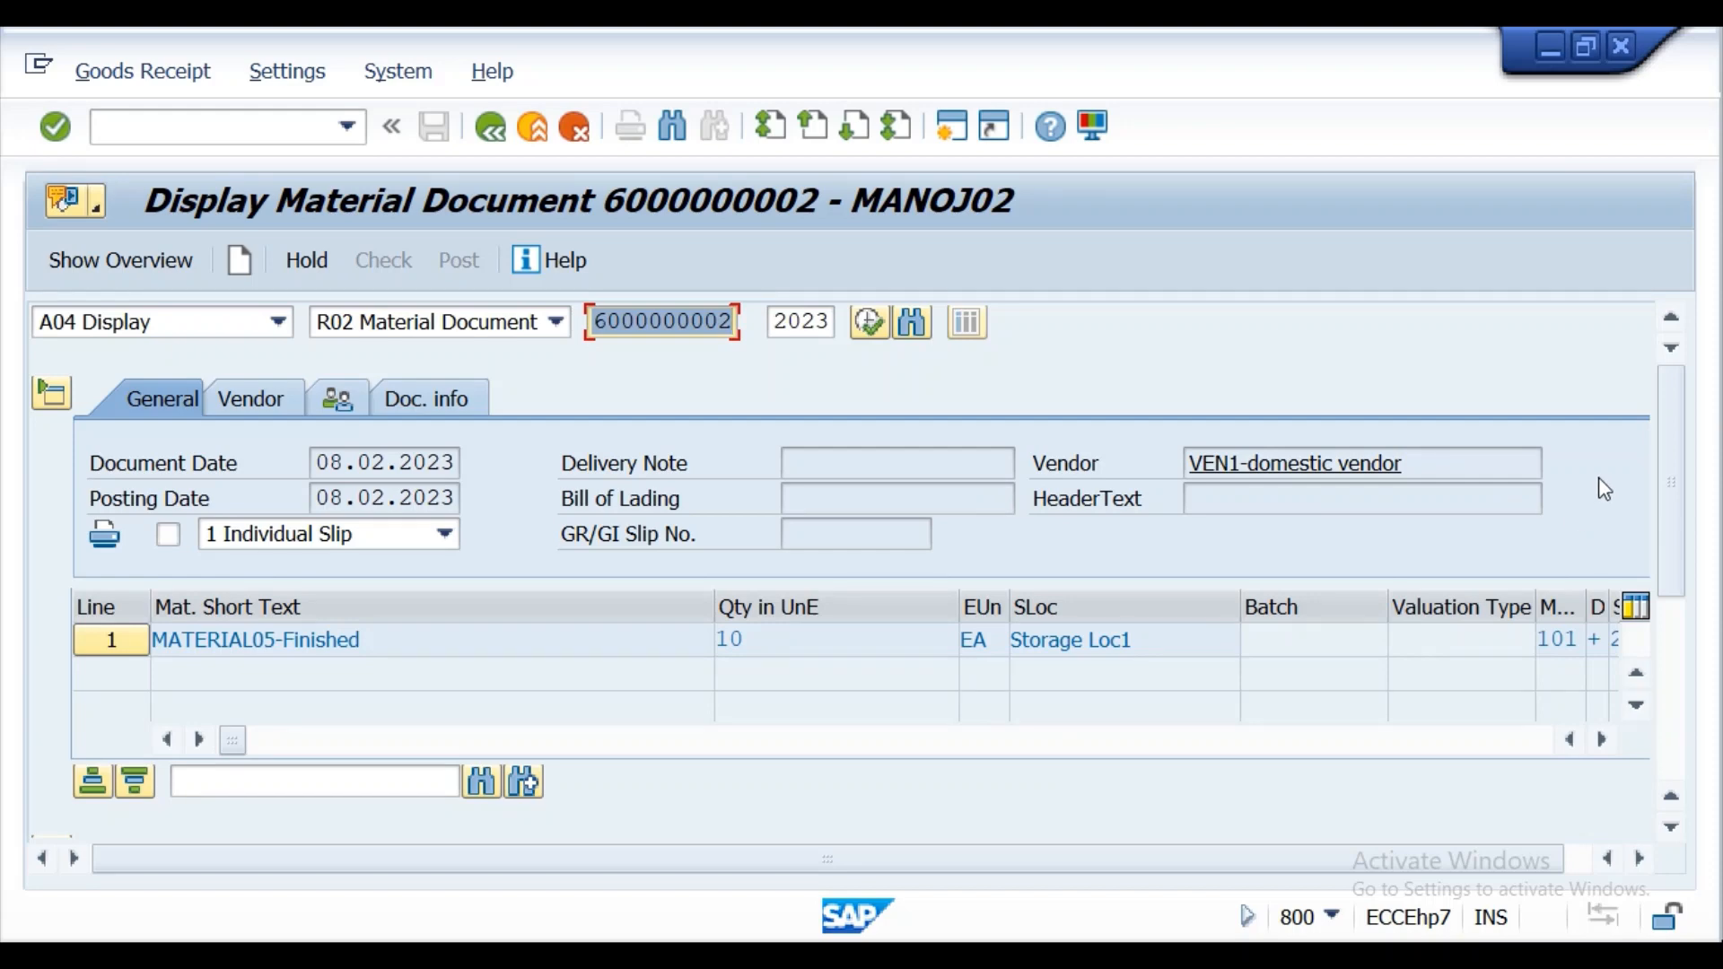
Examine the posted item's Where details and the stock overview of MATERIAL05 across stock types.
left_click_drag(1675, 442, 1688, 600)
scroll(1643, 666, "down", 2)
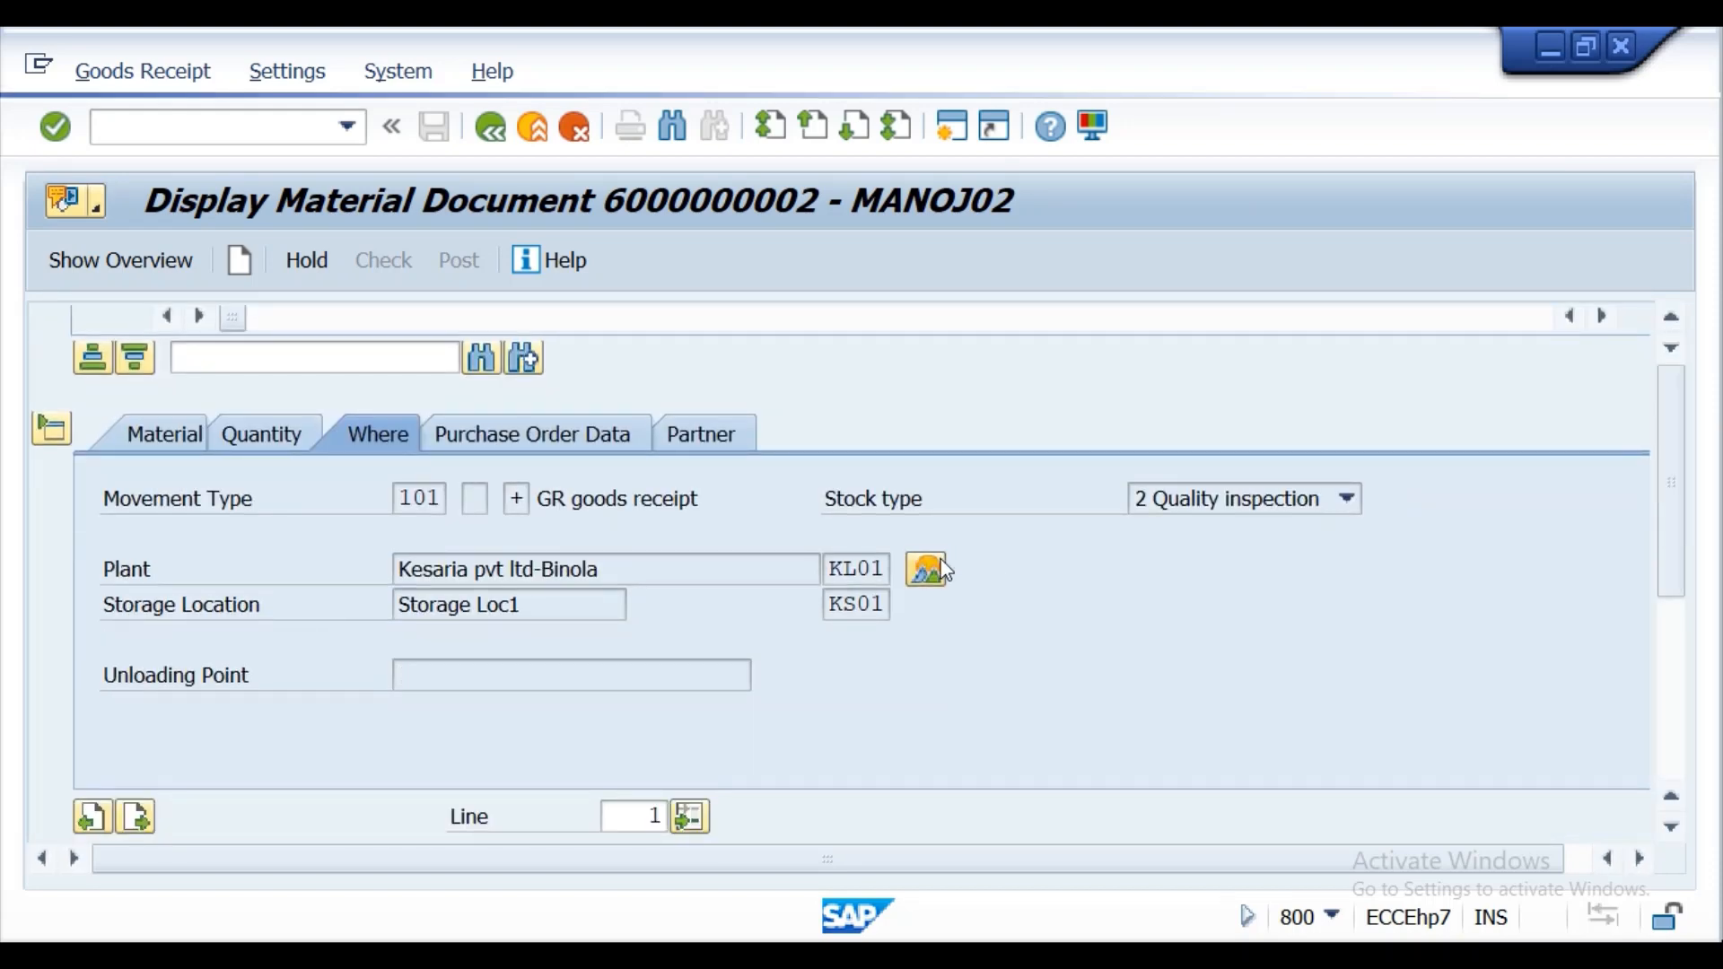
scroll(946, 570, "up", 5)
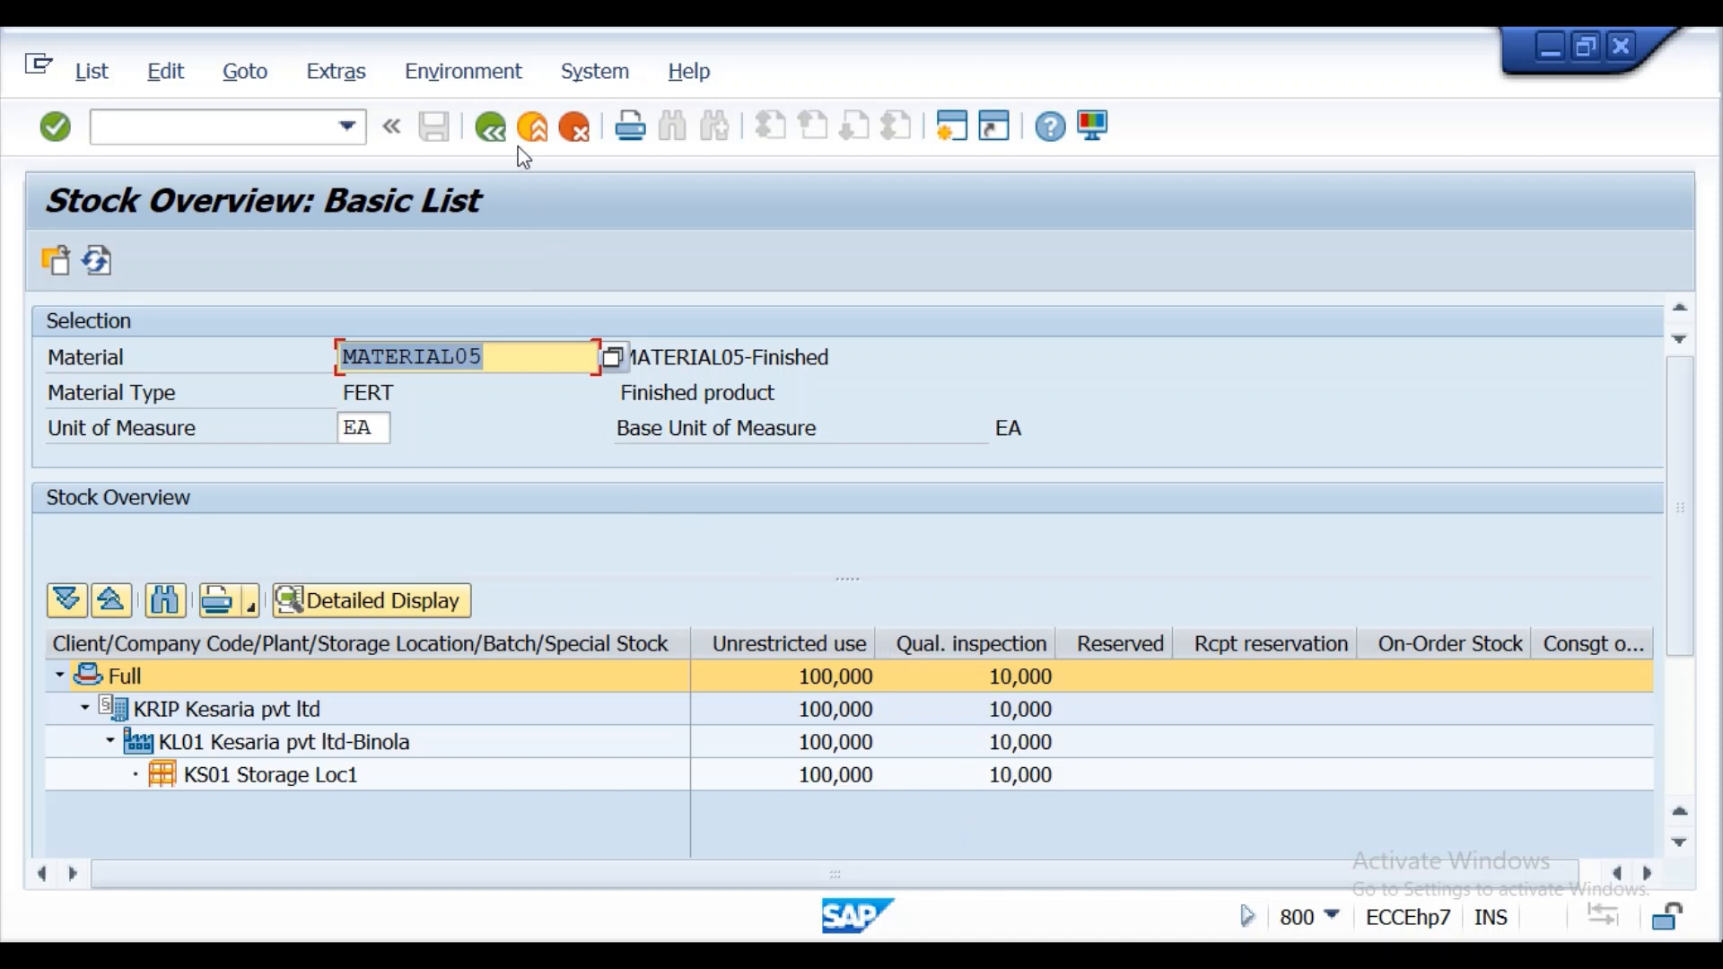
left_click(490, 131)
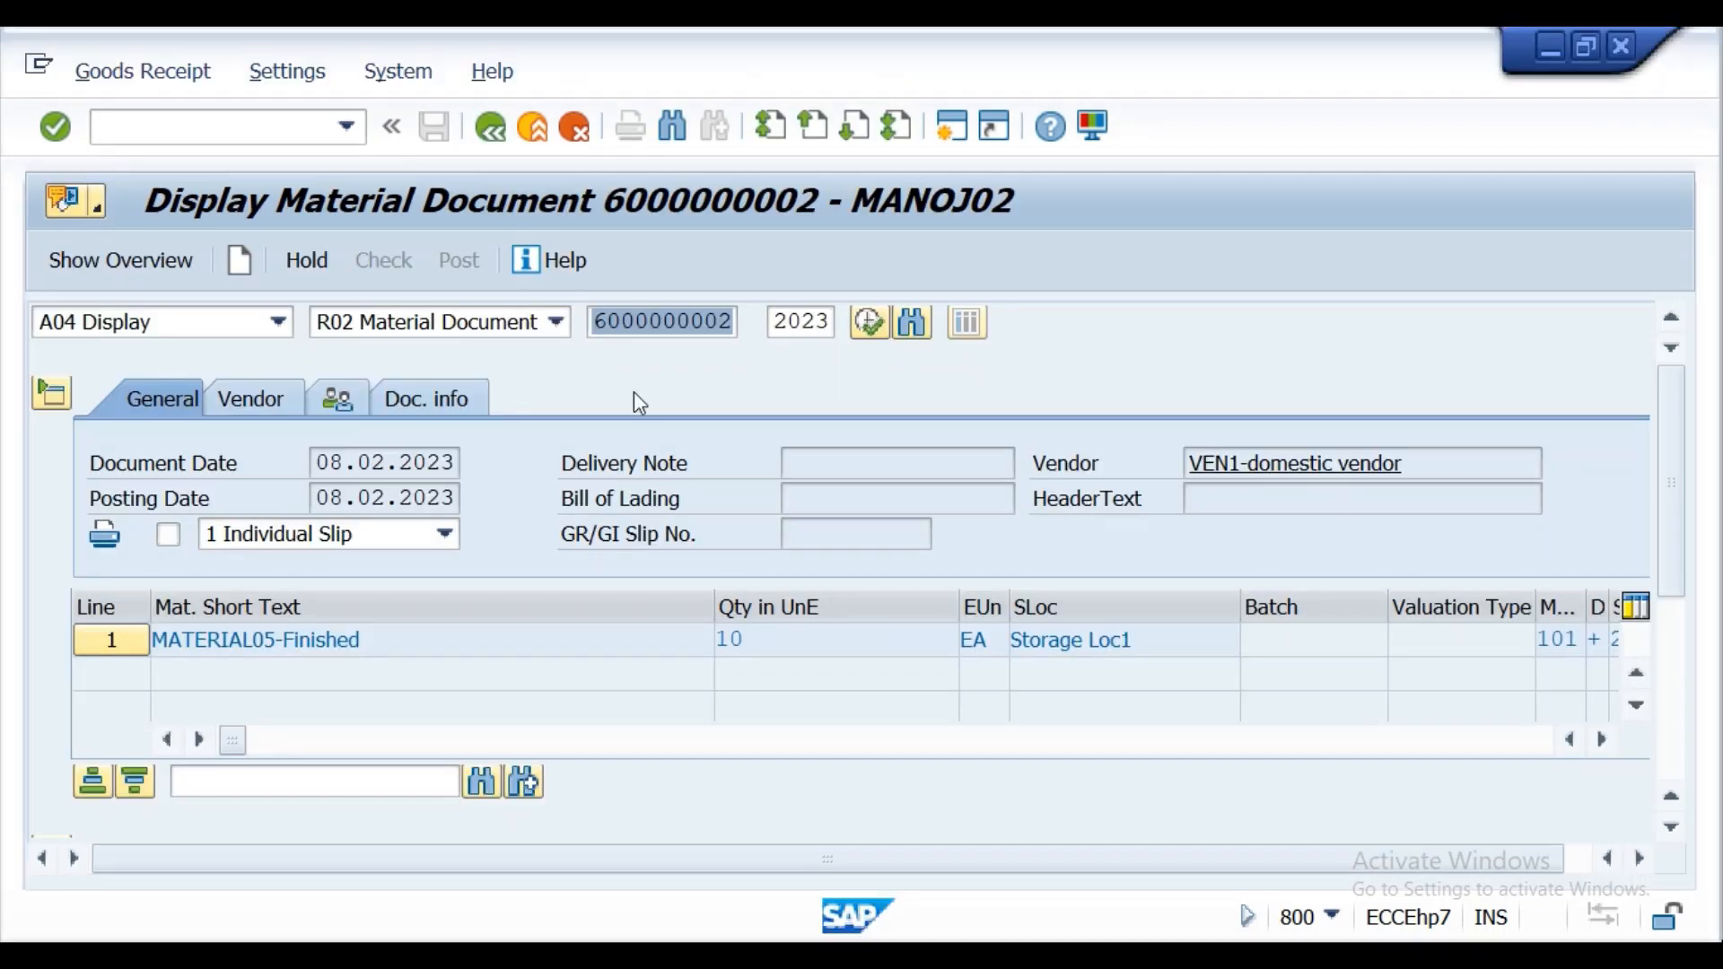
left_click_drag(1686, 528, 1685, 665)
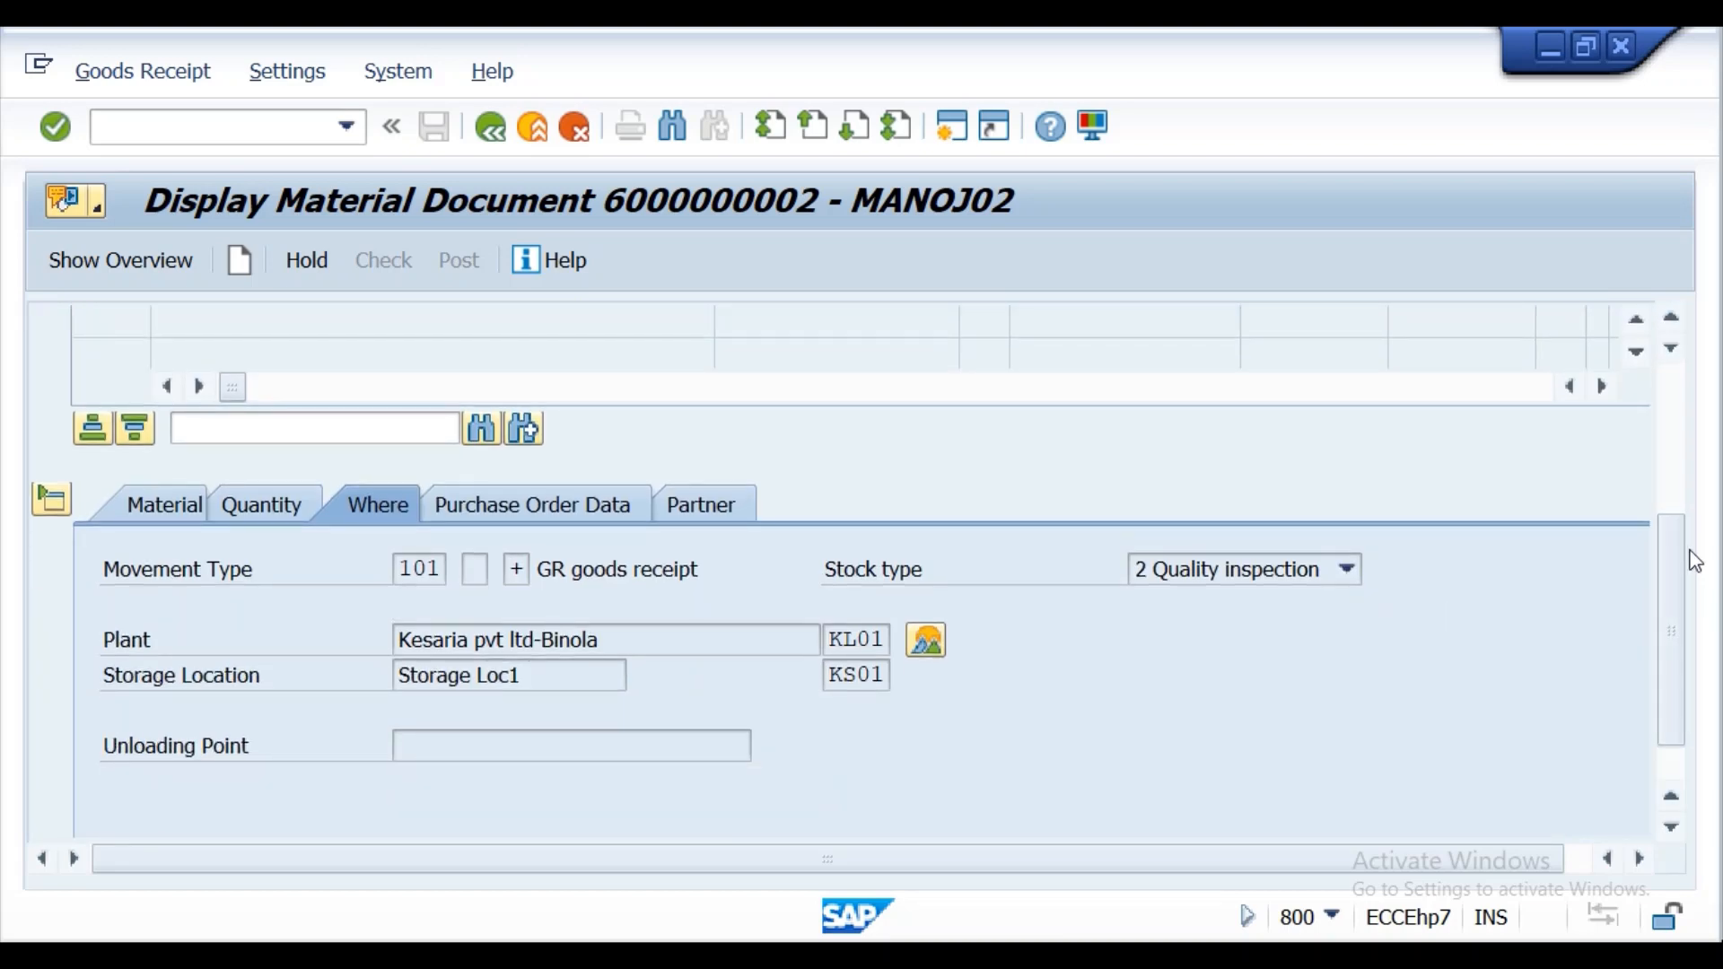
left_click_drag(1677, 577, 1672, 413)
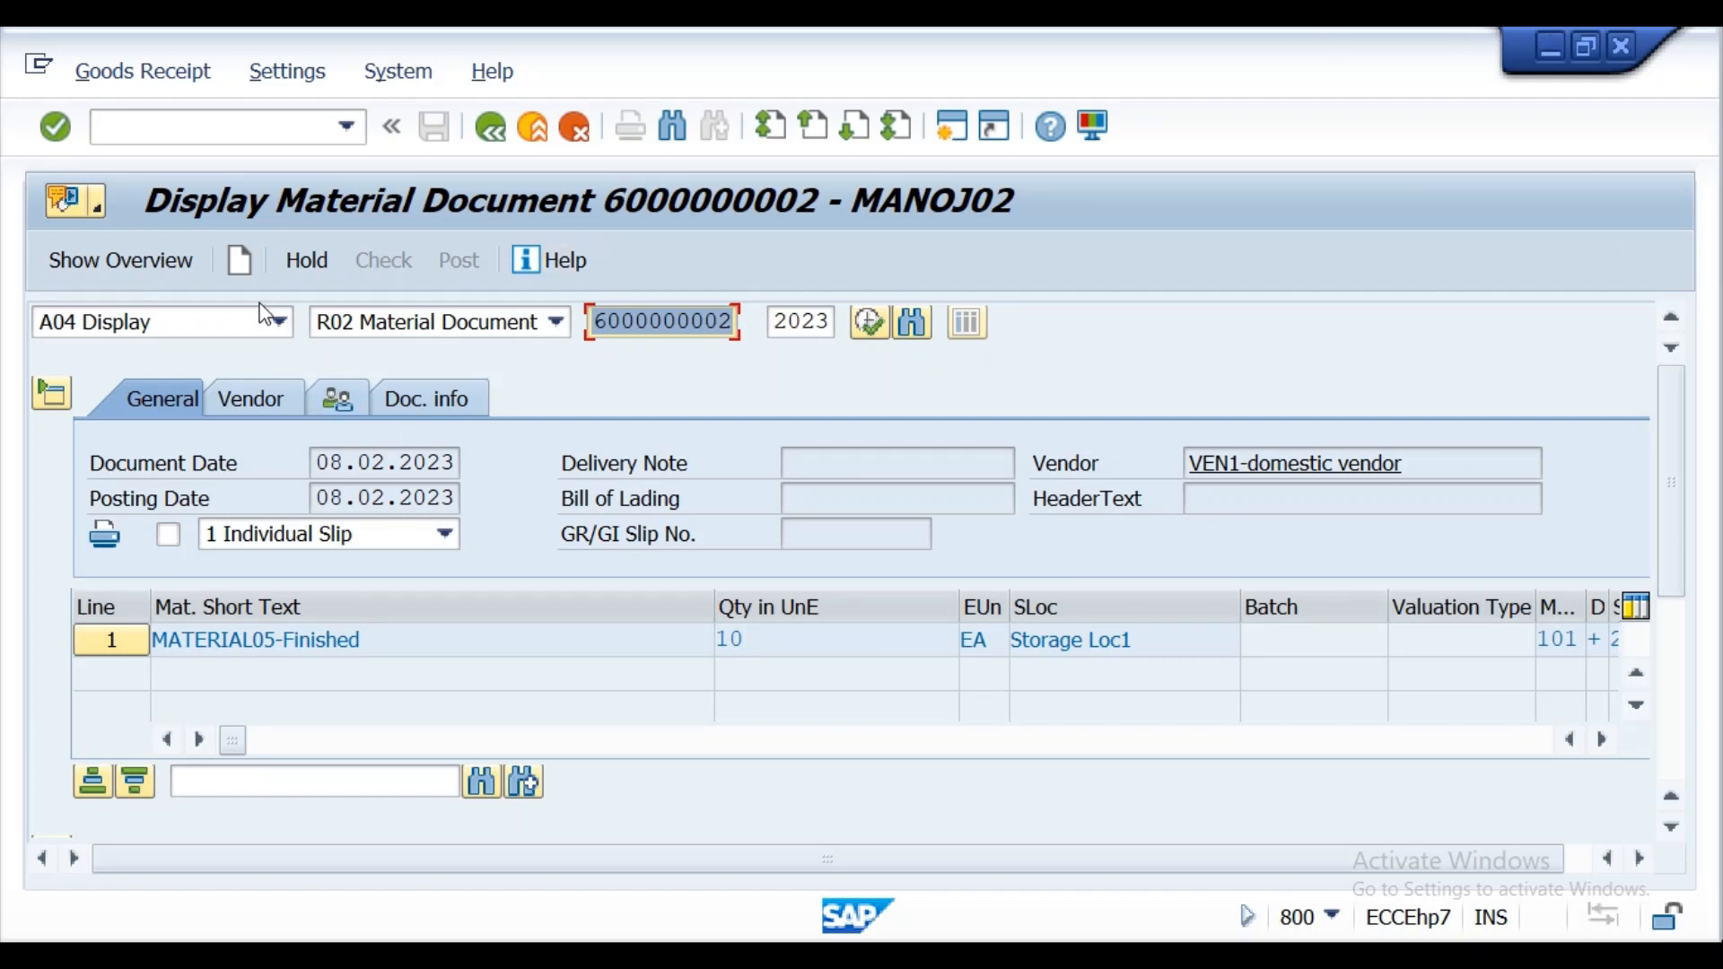
Change the action to A02 Return Delivery and load the same material document for the 2023 year.
left_click(280, 323)
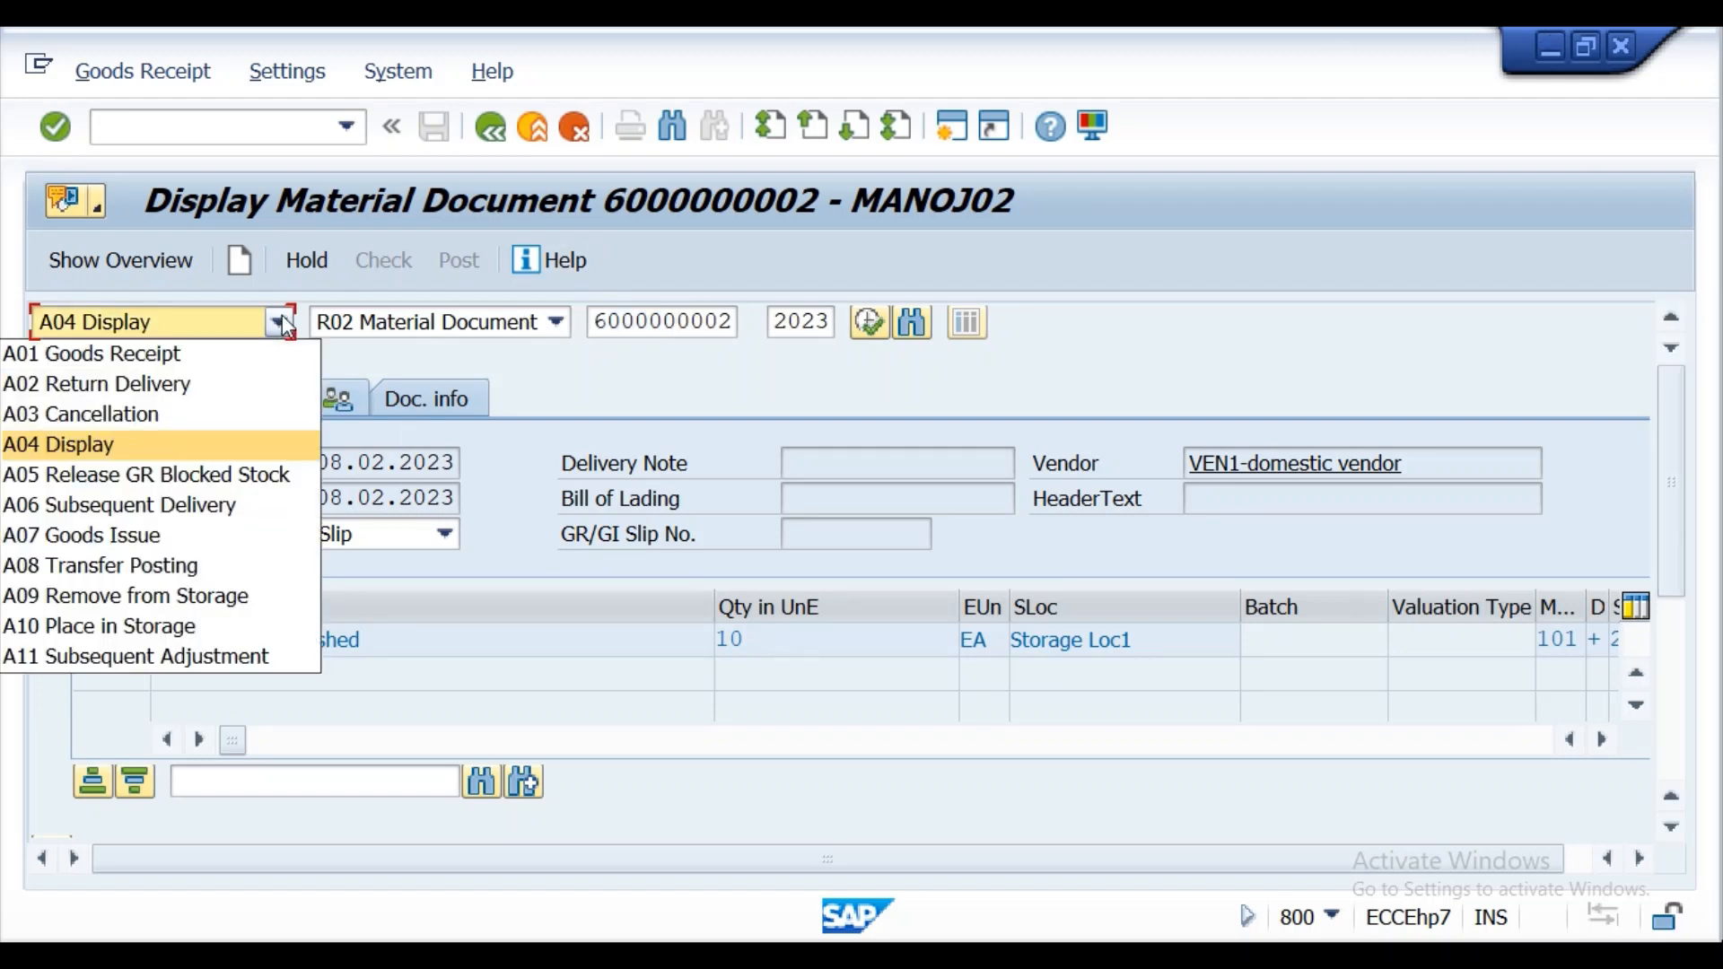
left_click(114, 393)
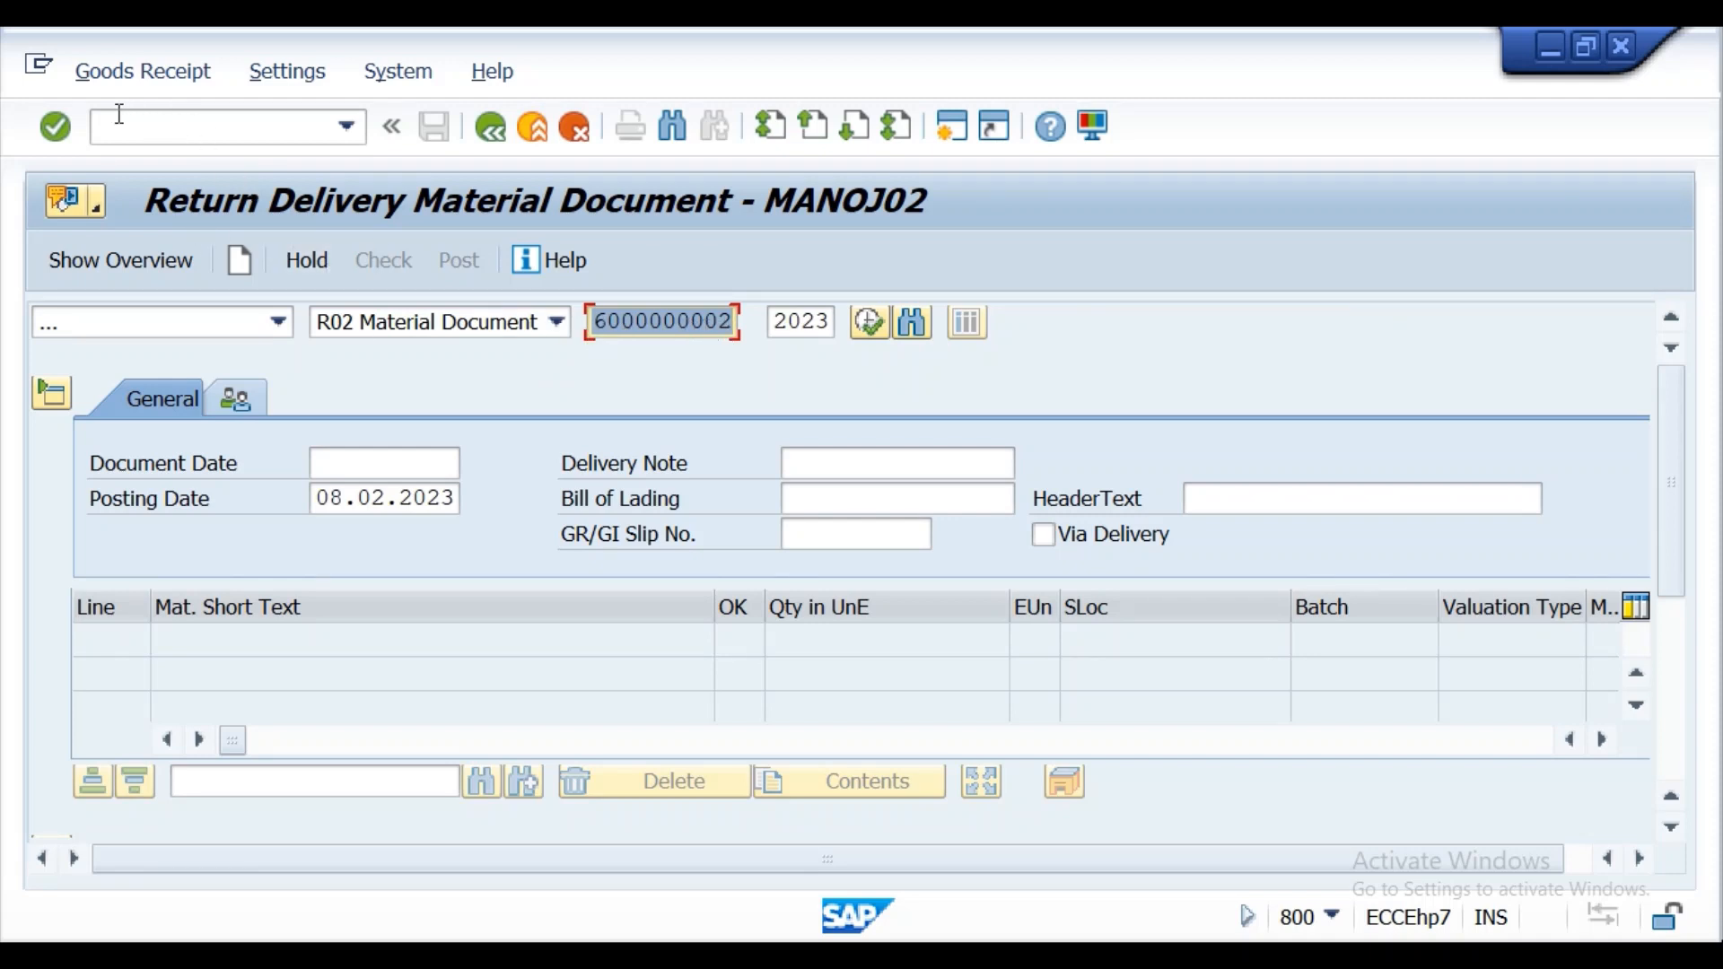
left_click(54, 127)
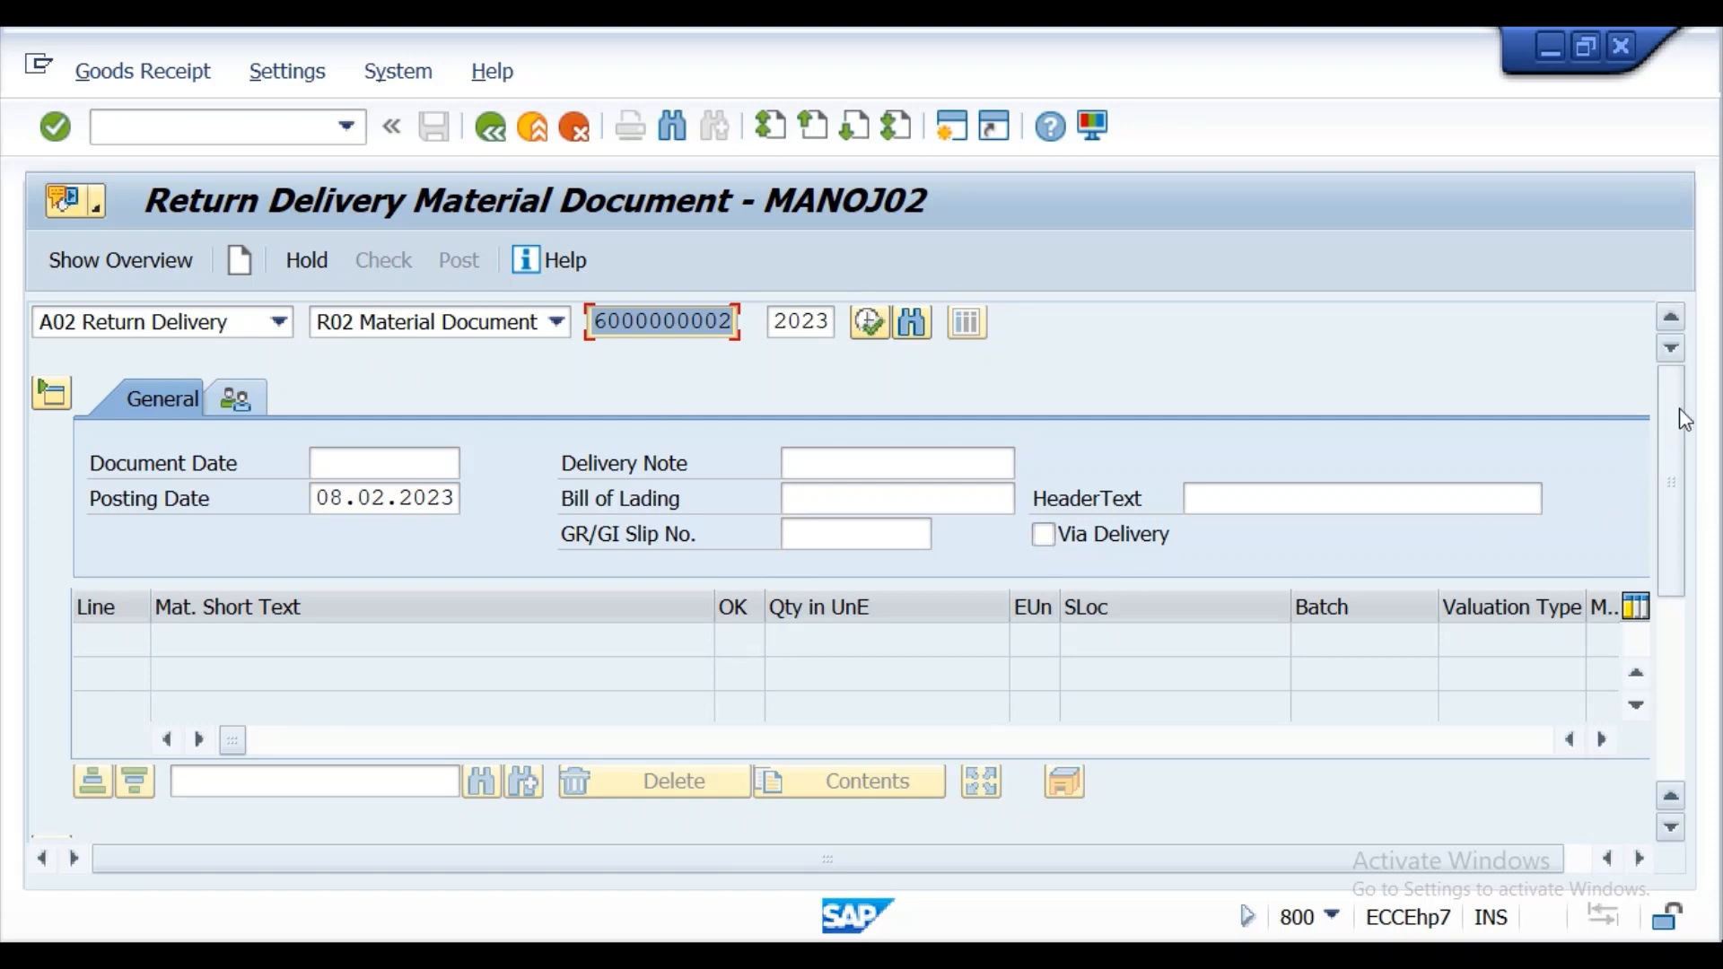
left_click_drag(1680, 411, 1655, 331)
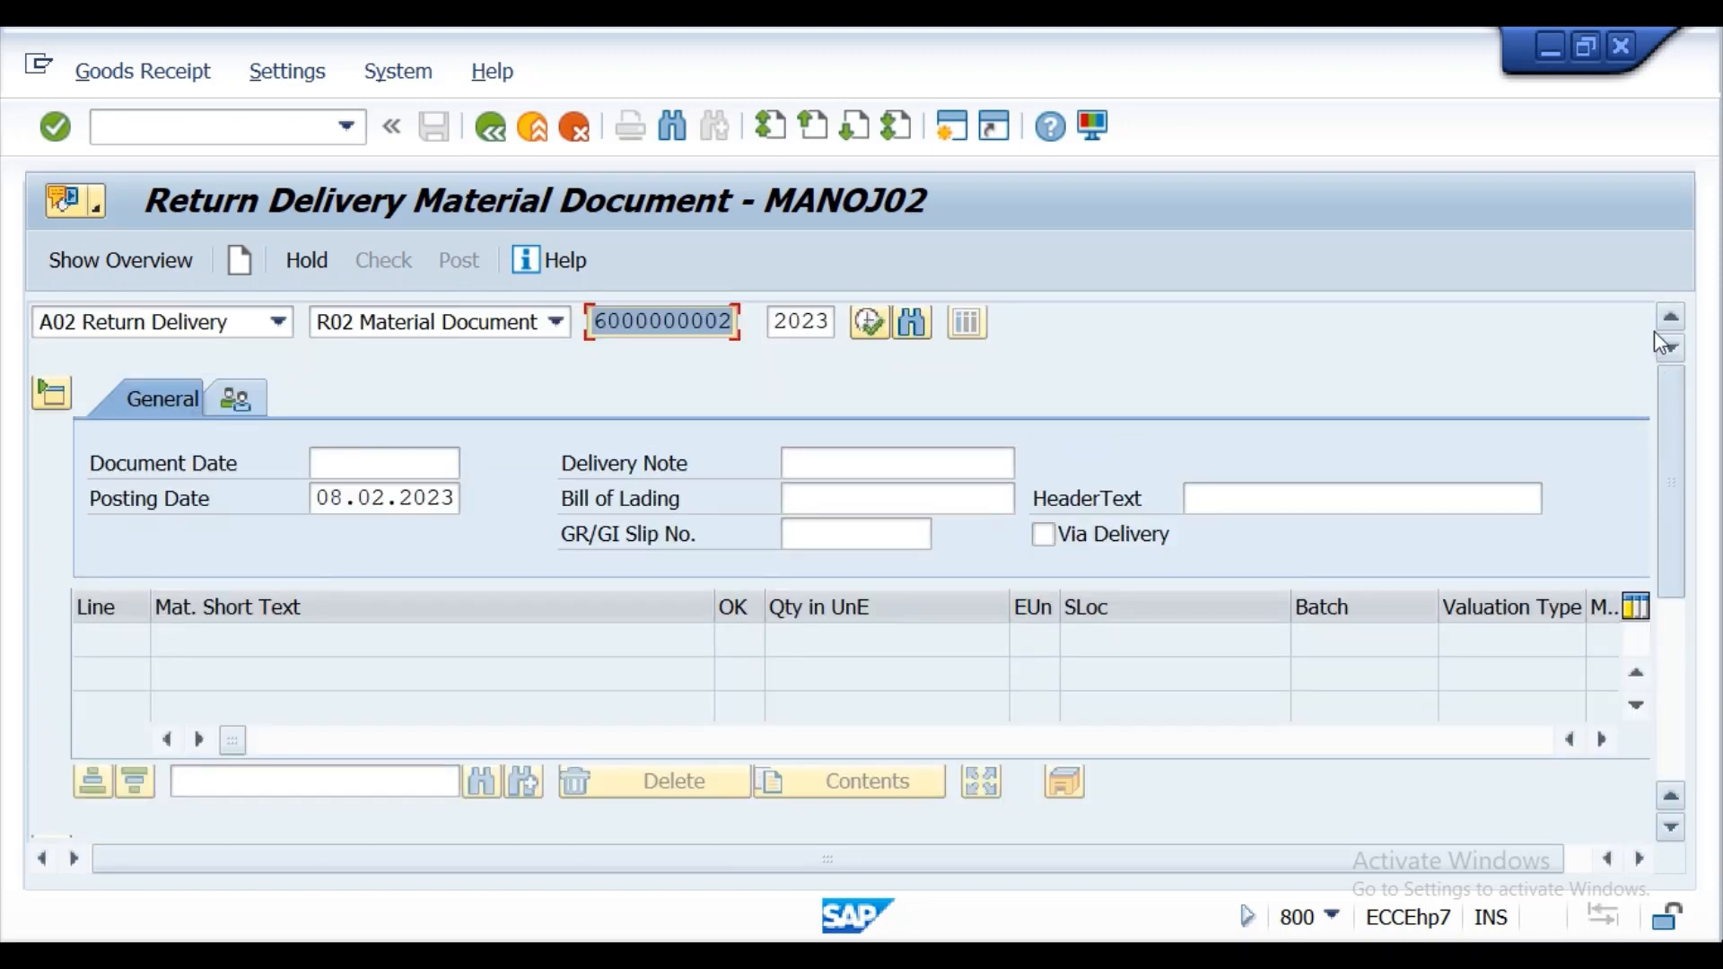
left_click(54, 126)
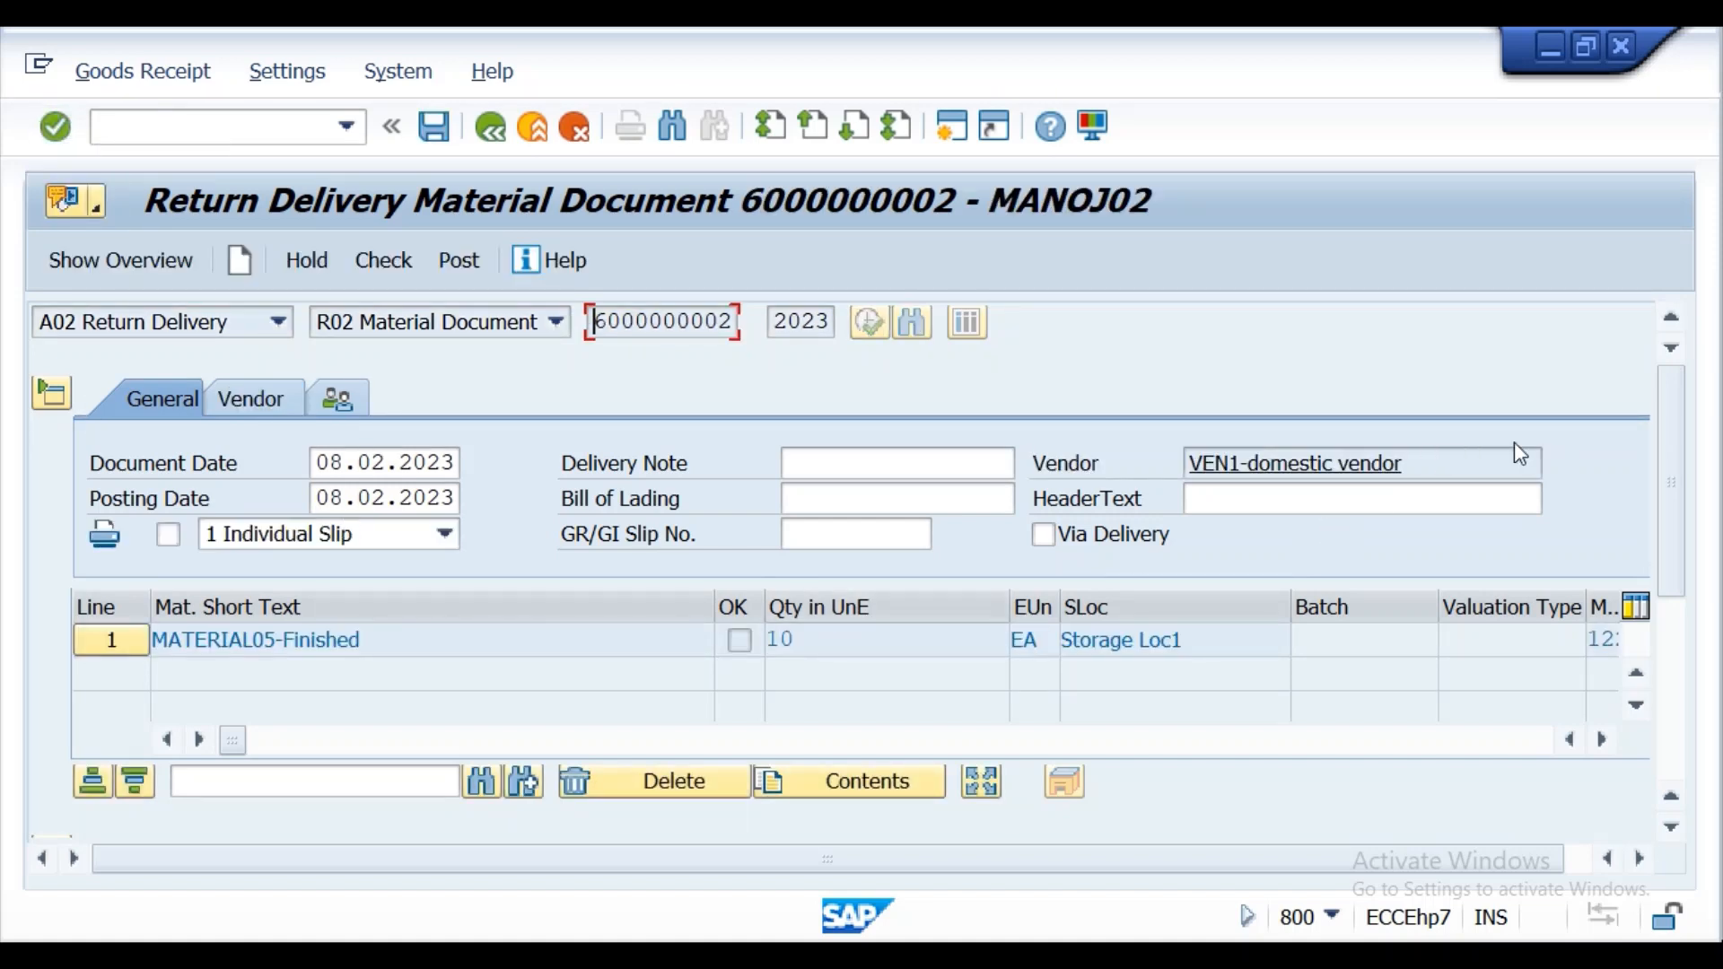
Review the return item's movement type, stock type and reason field, and compare with the MATERIAL05 stock overview.
left_click_drag(1672, 414, 1693, 596)
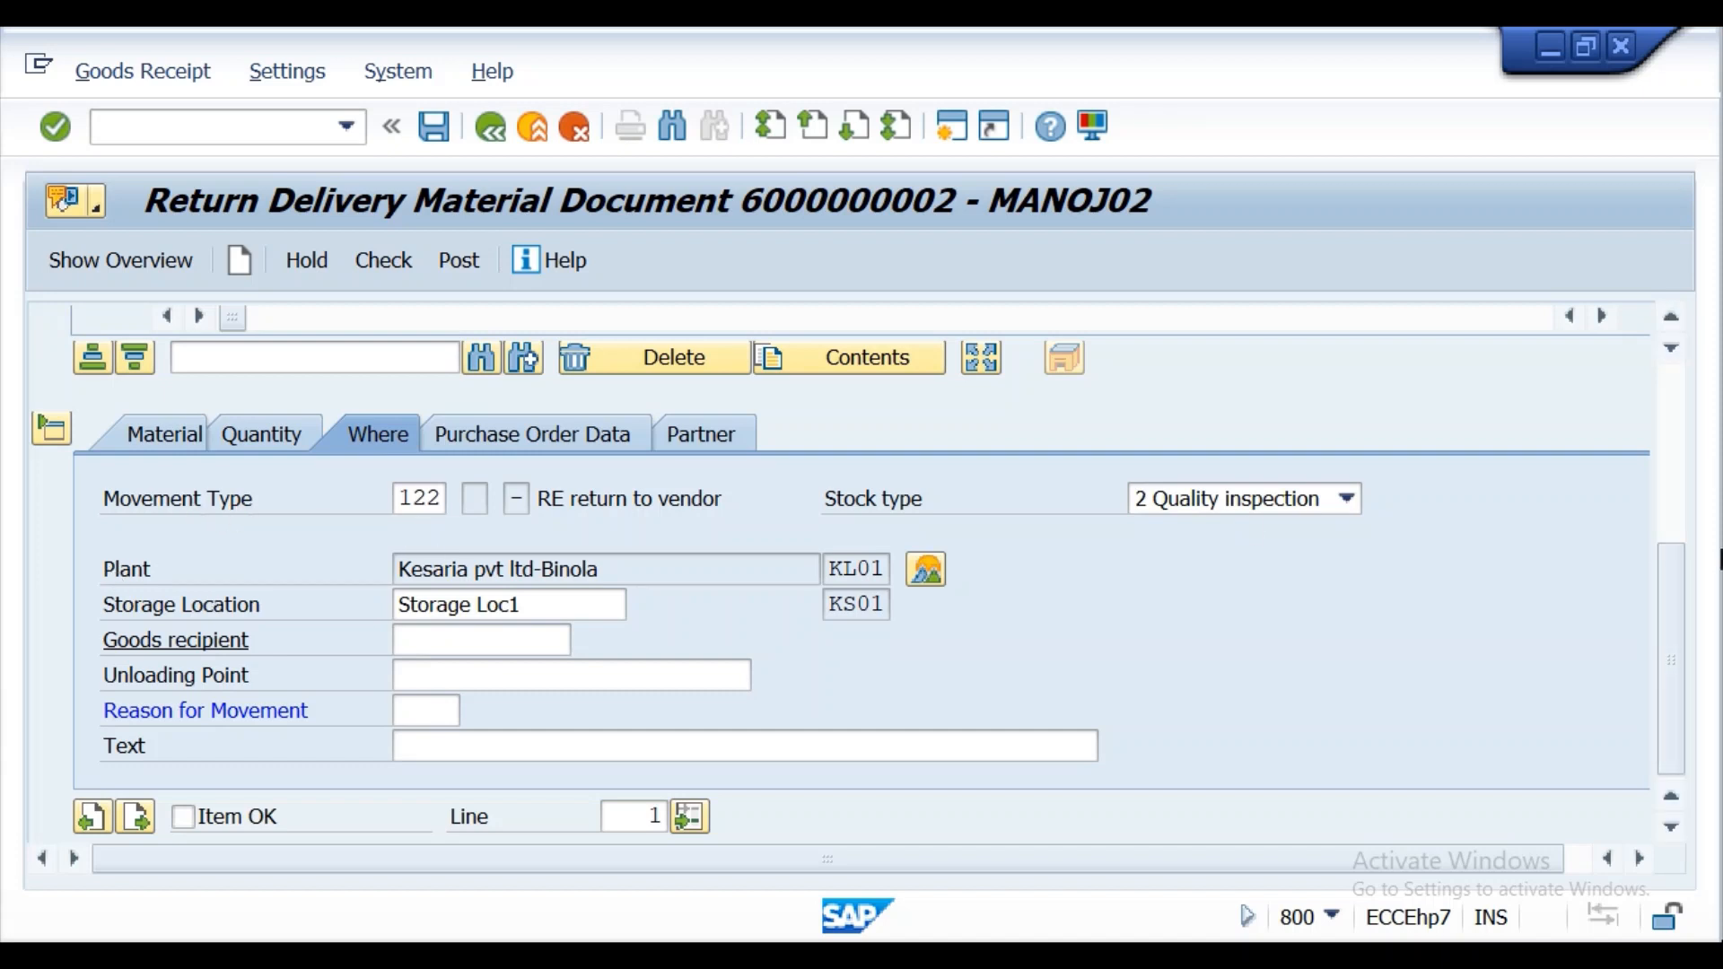
left_click_drag(1672, 587, 1633, 650)
scroll(917, 569, "up", 5)
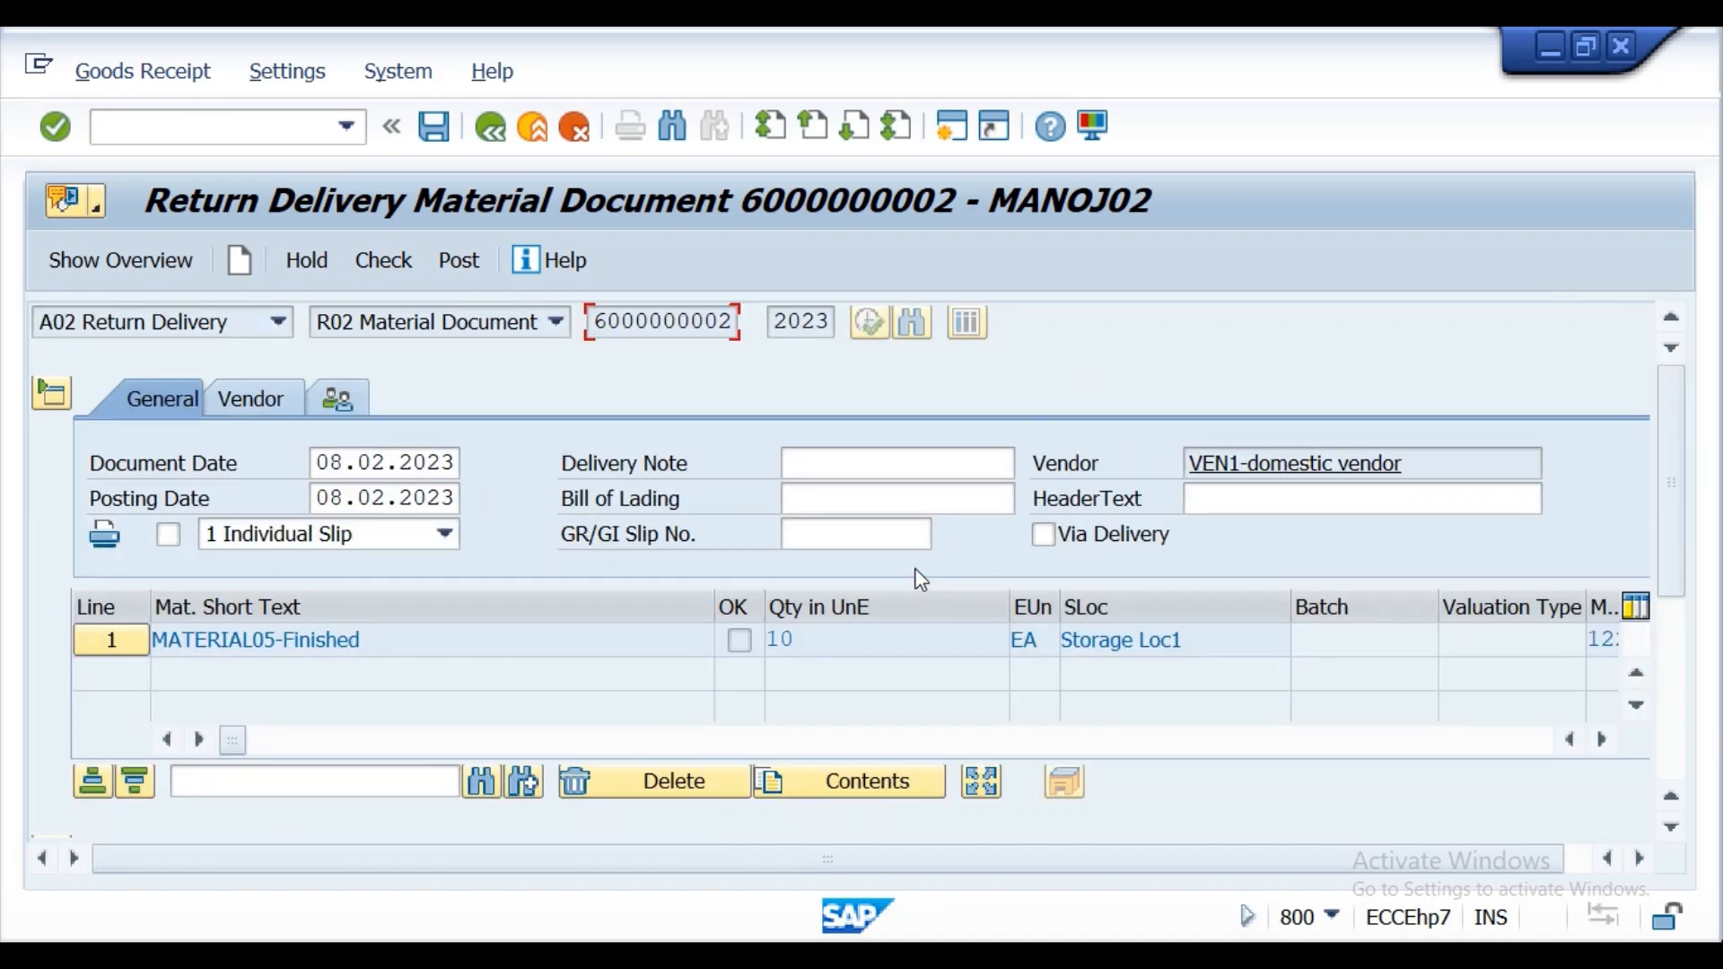
key("alt+Tab")
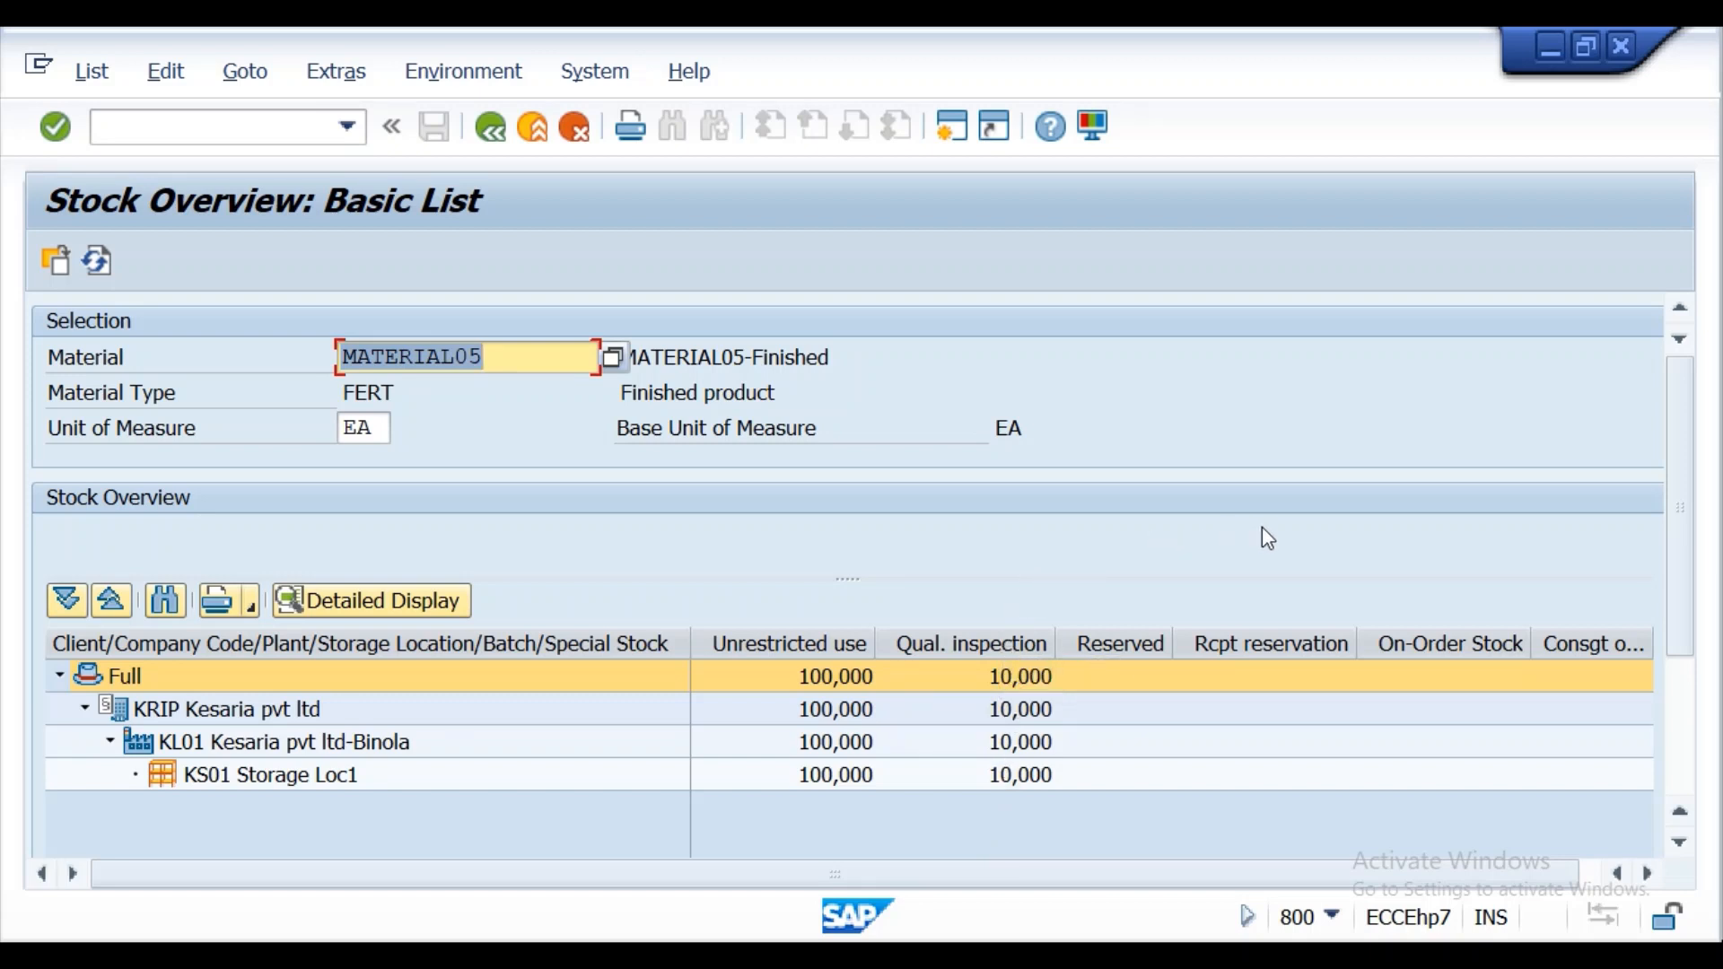
left_click(1430, 636)
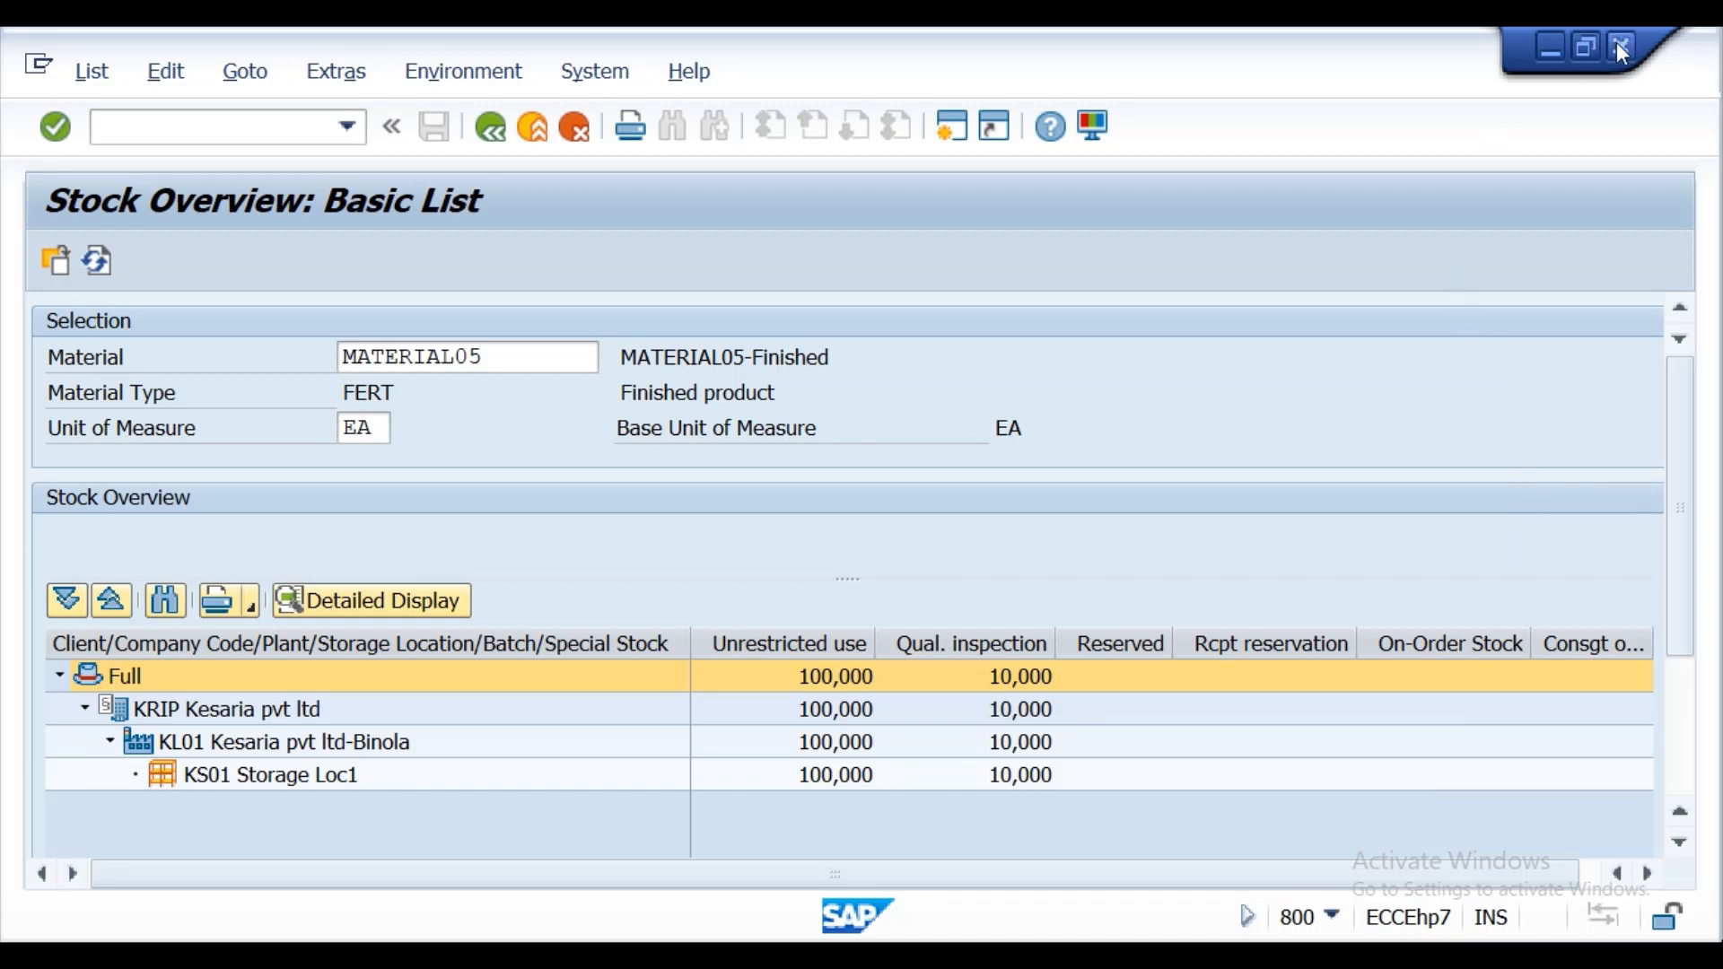
Return to the return delivery, mark the MATERIAL05 item as Item OK and try to post the document.
left_click(487, 134)
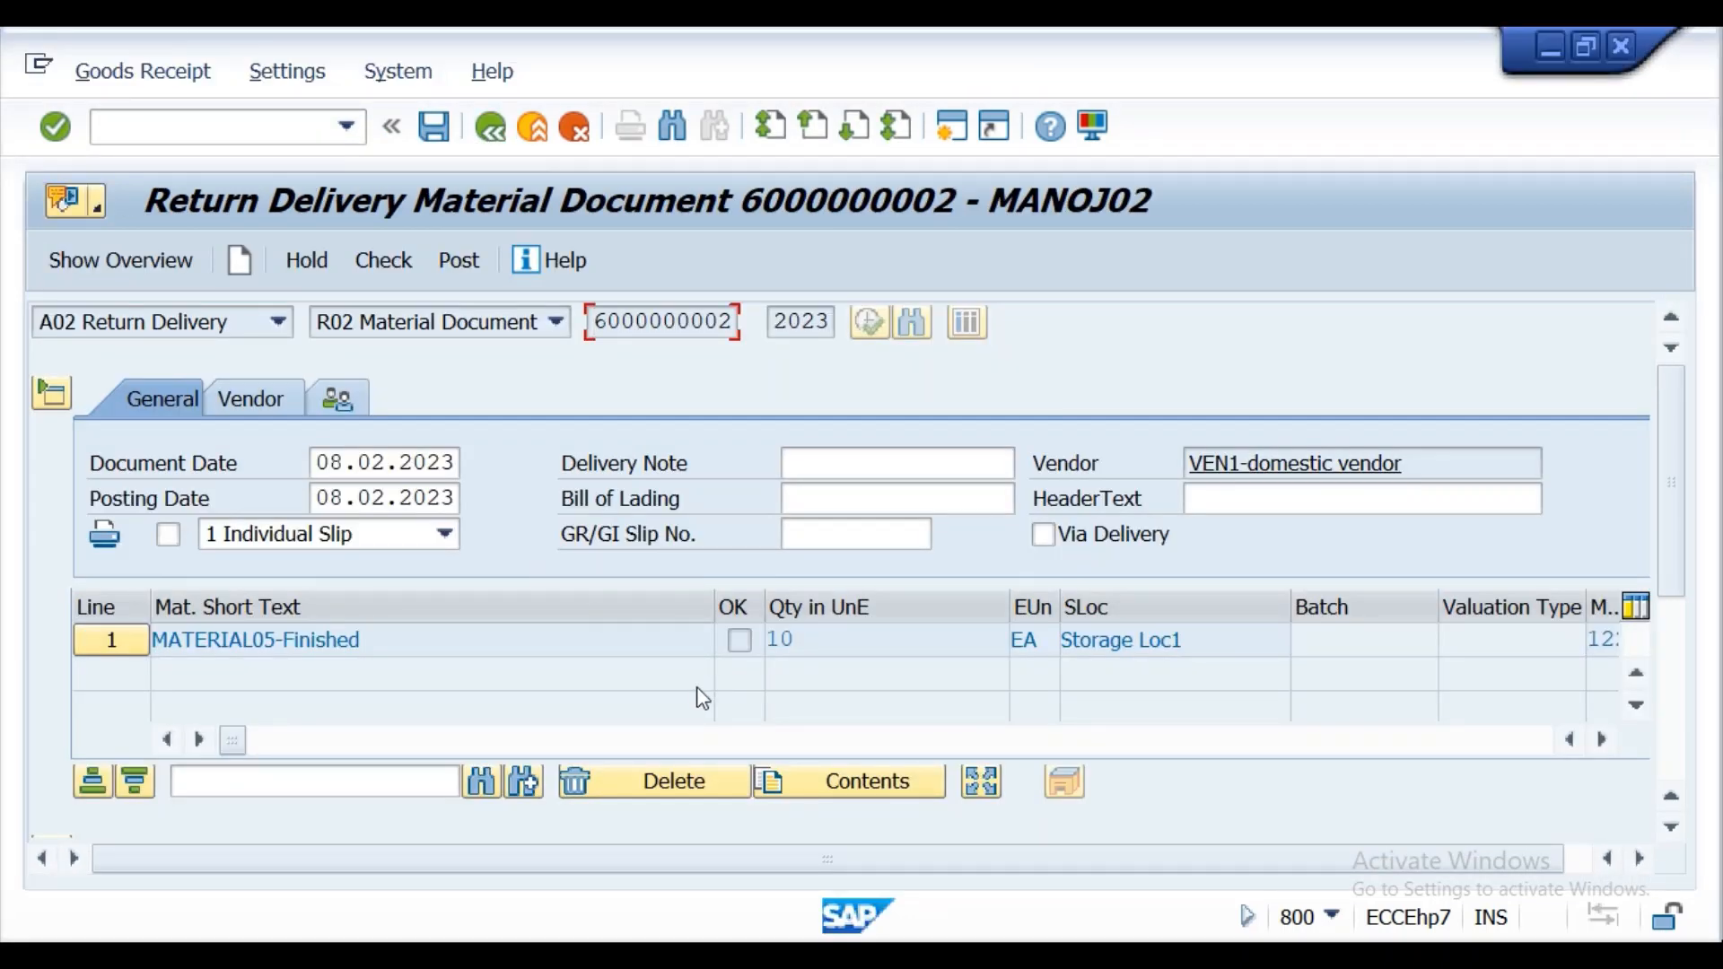
left_click_drag(1672, 533, 1695, 718)
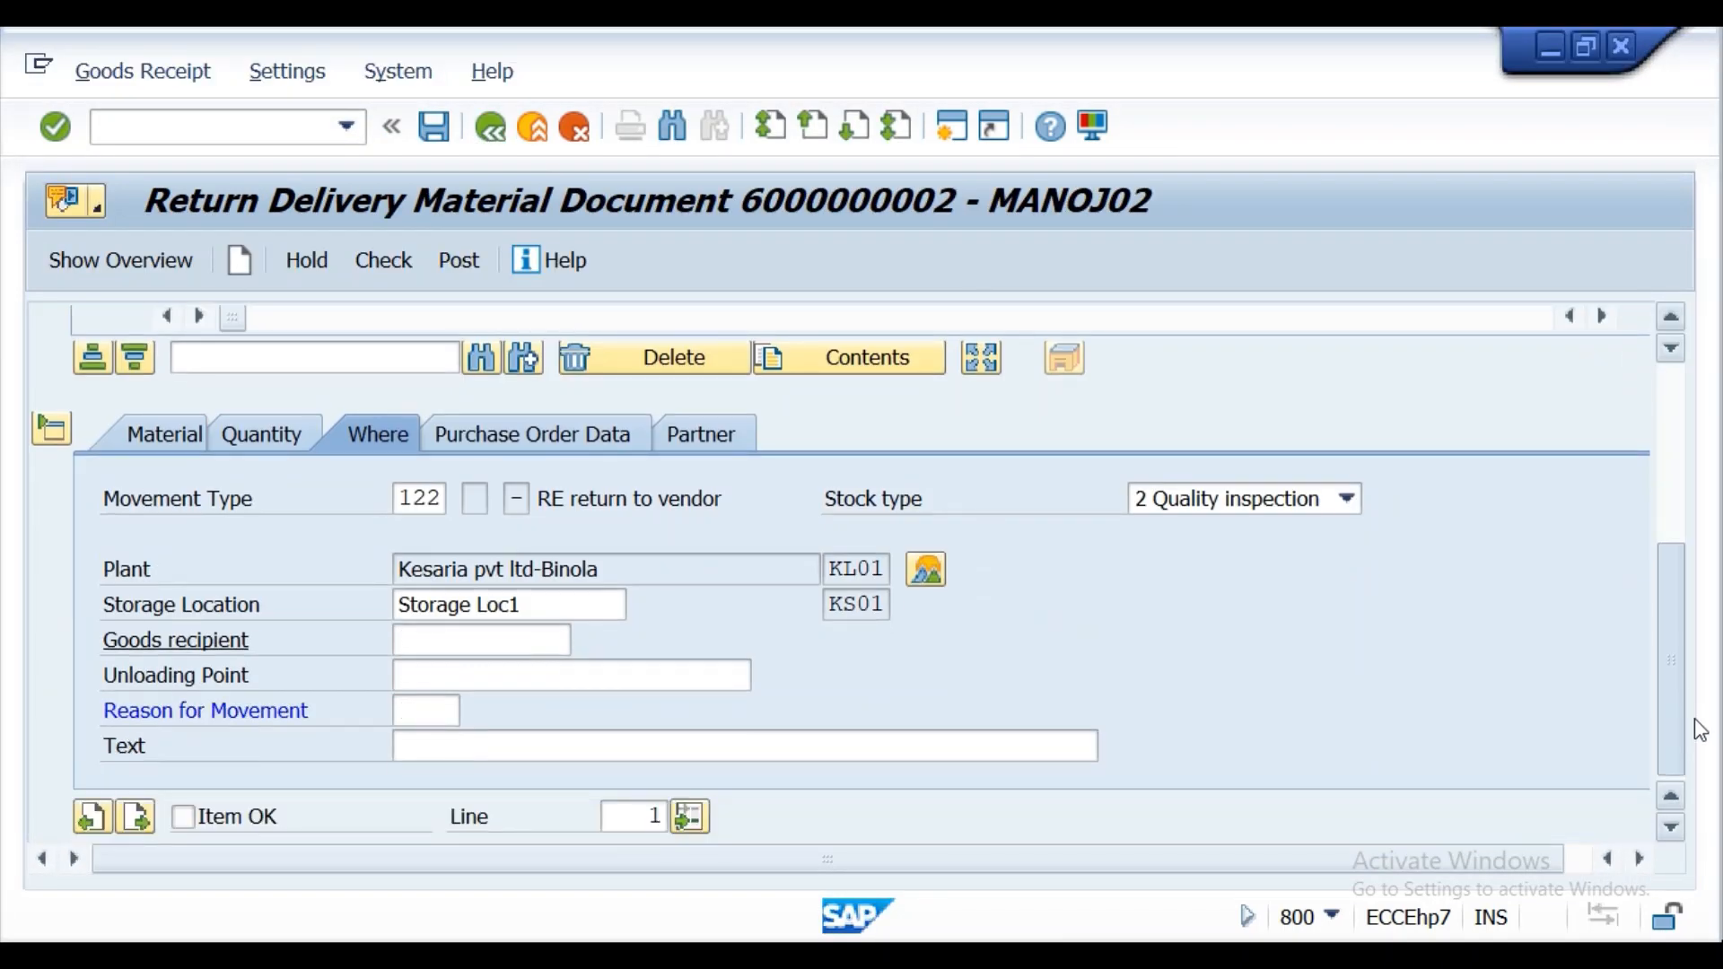
left_click(184, 817)
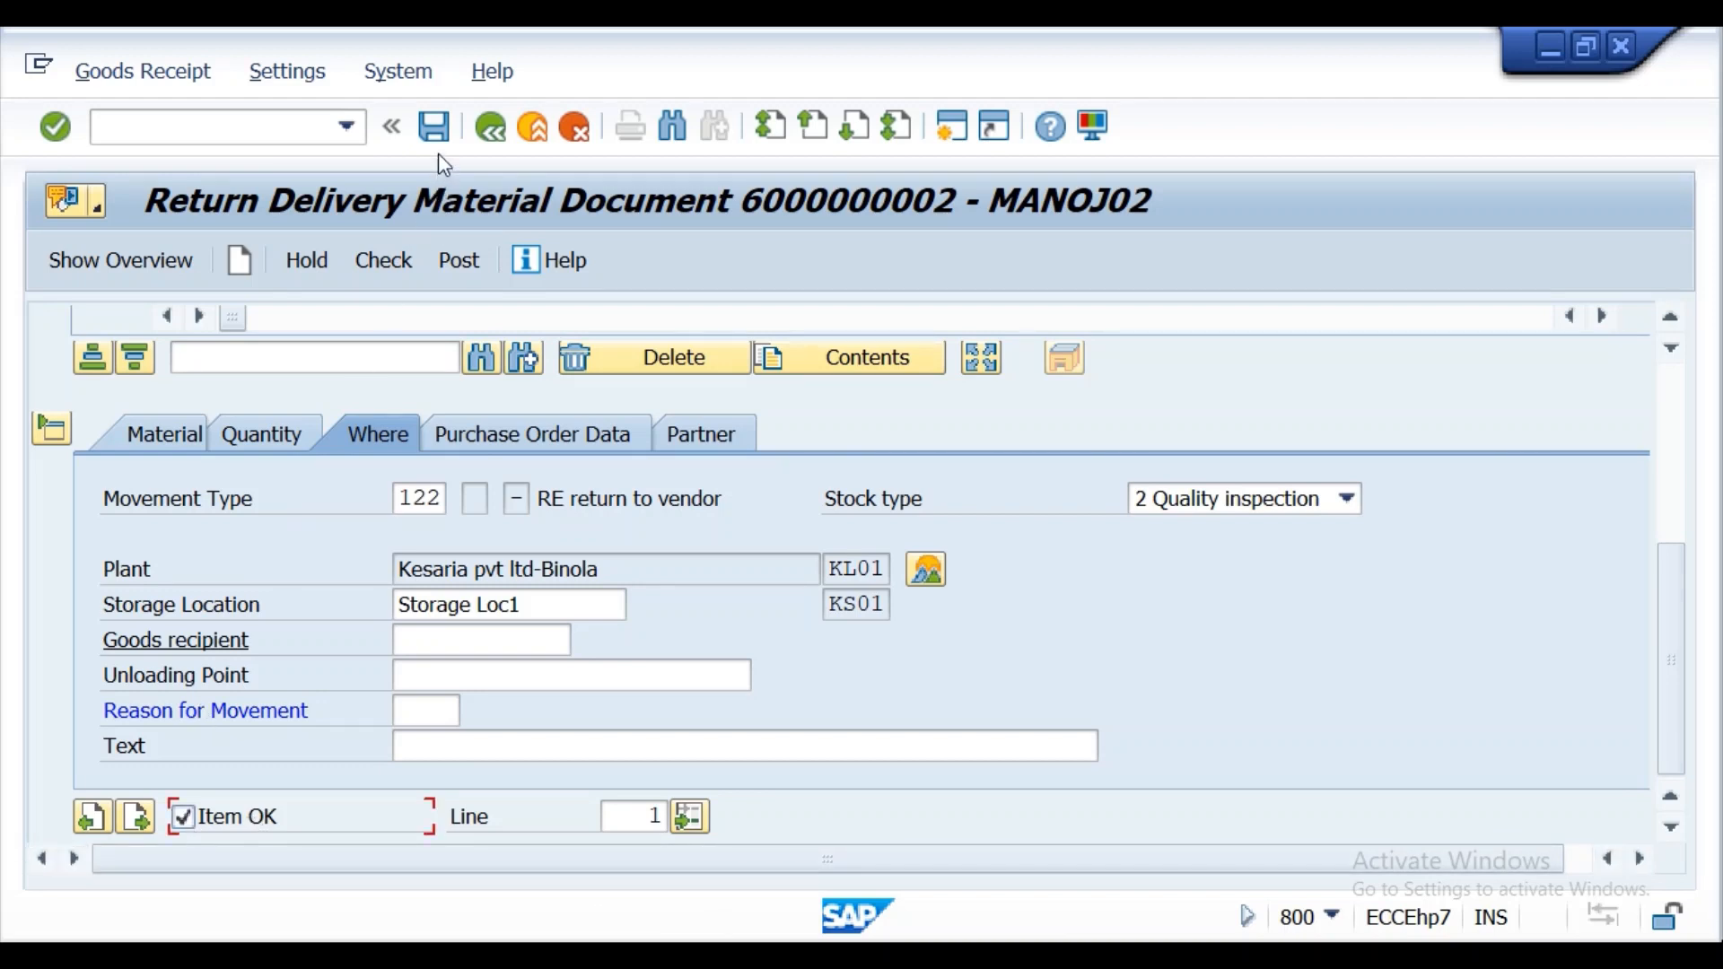
left_click(453, 262)
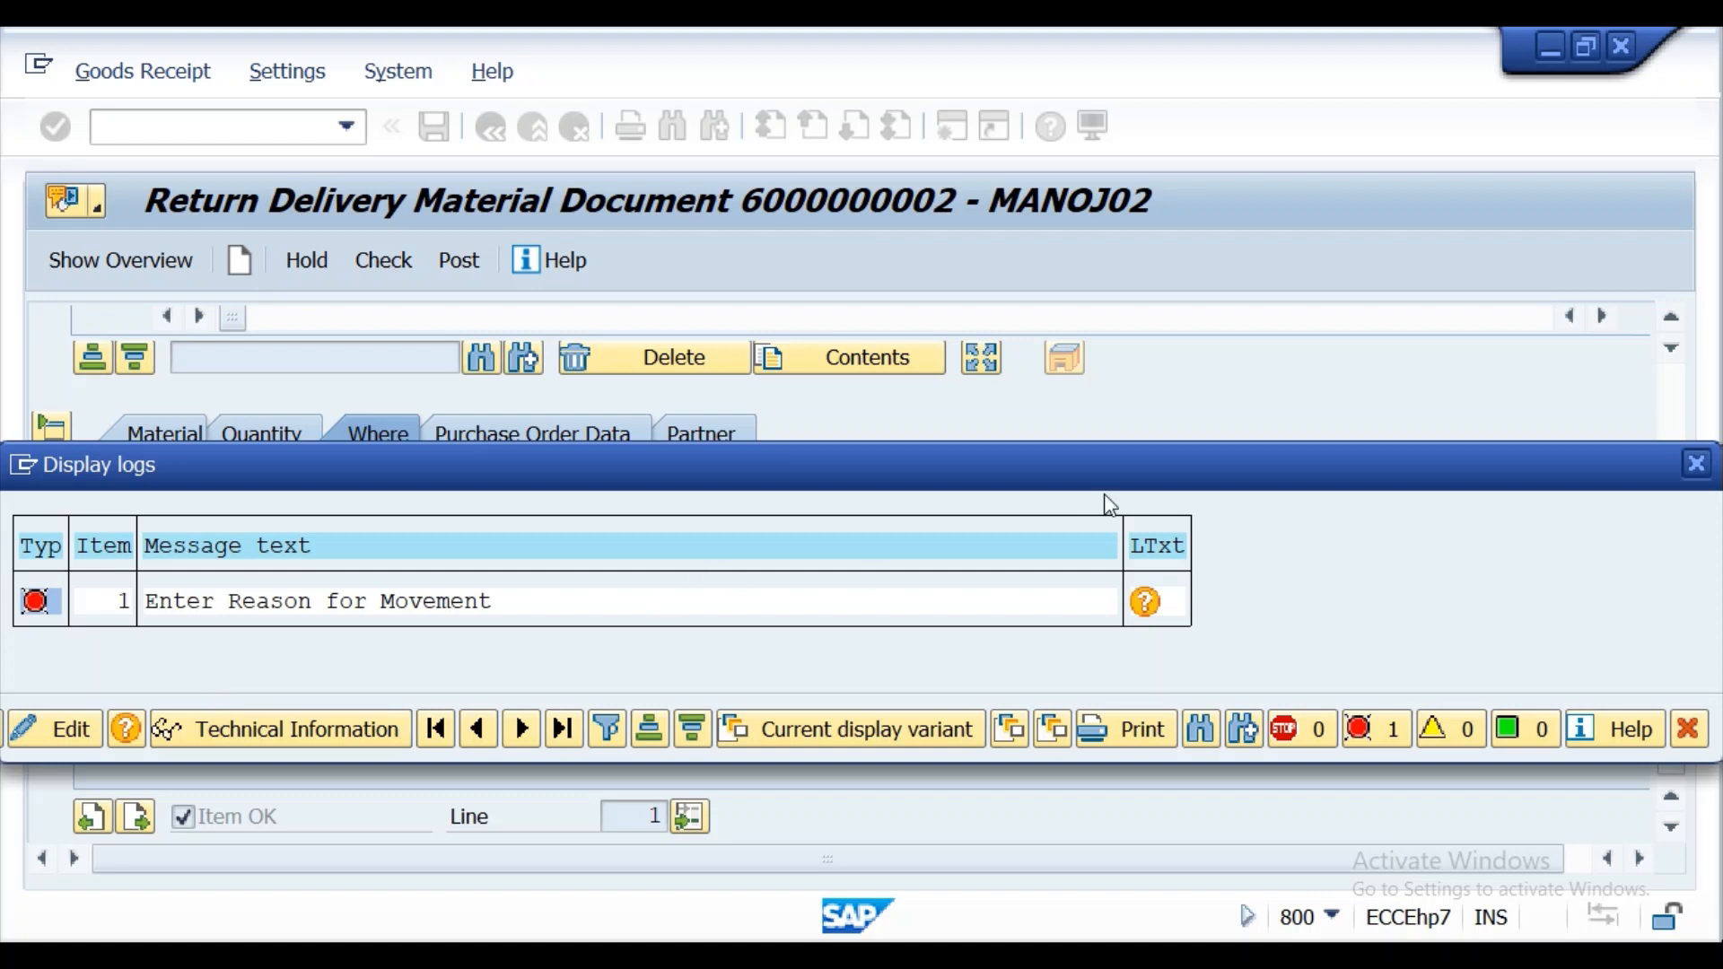
left_click(1701, 474)
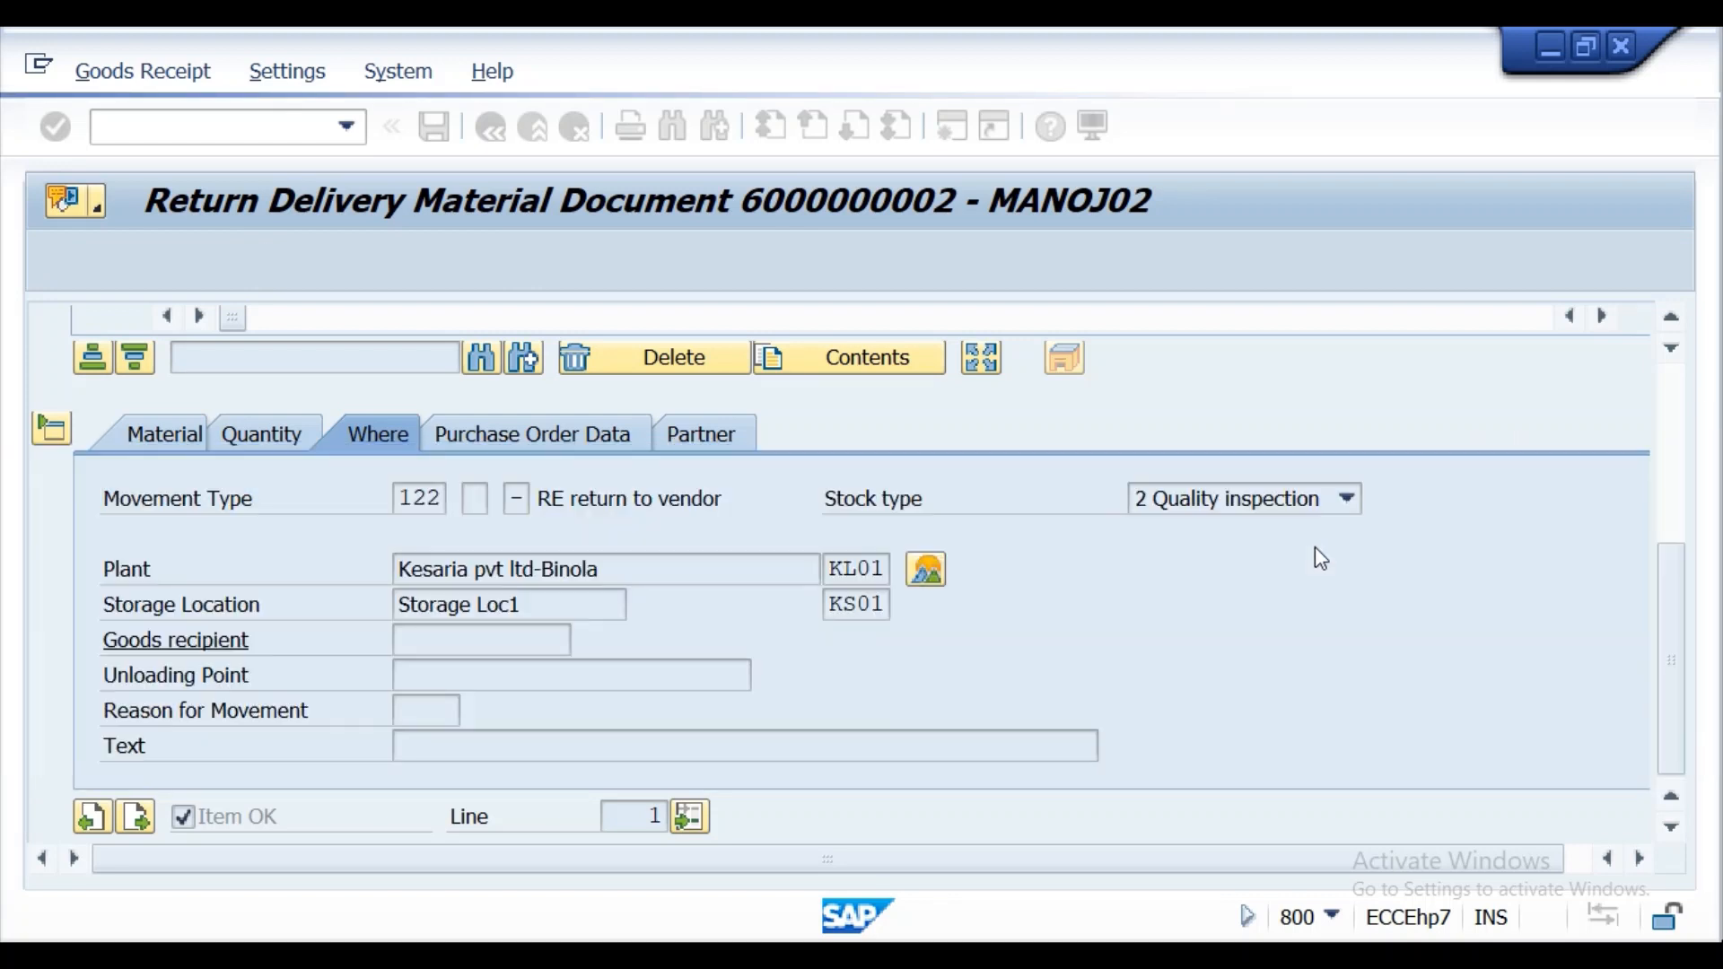
Set the item's Reason for Movement to 0003 Damaged, then check and post the return delivery.
left_click(431, 711)
left_click(477, 710)
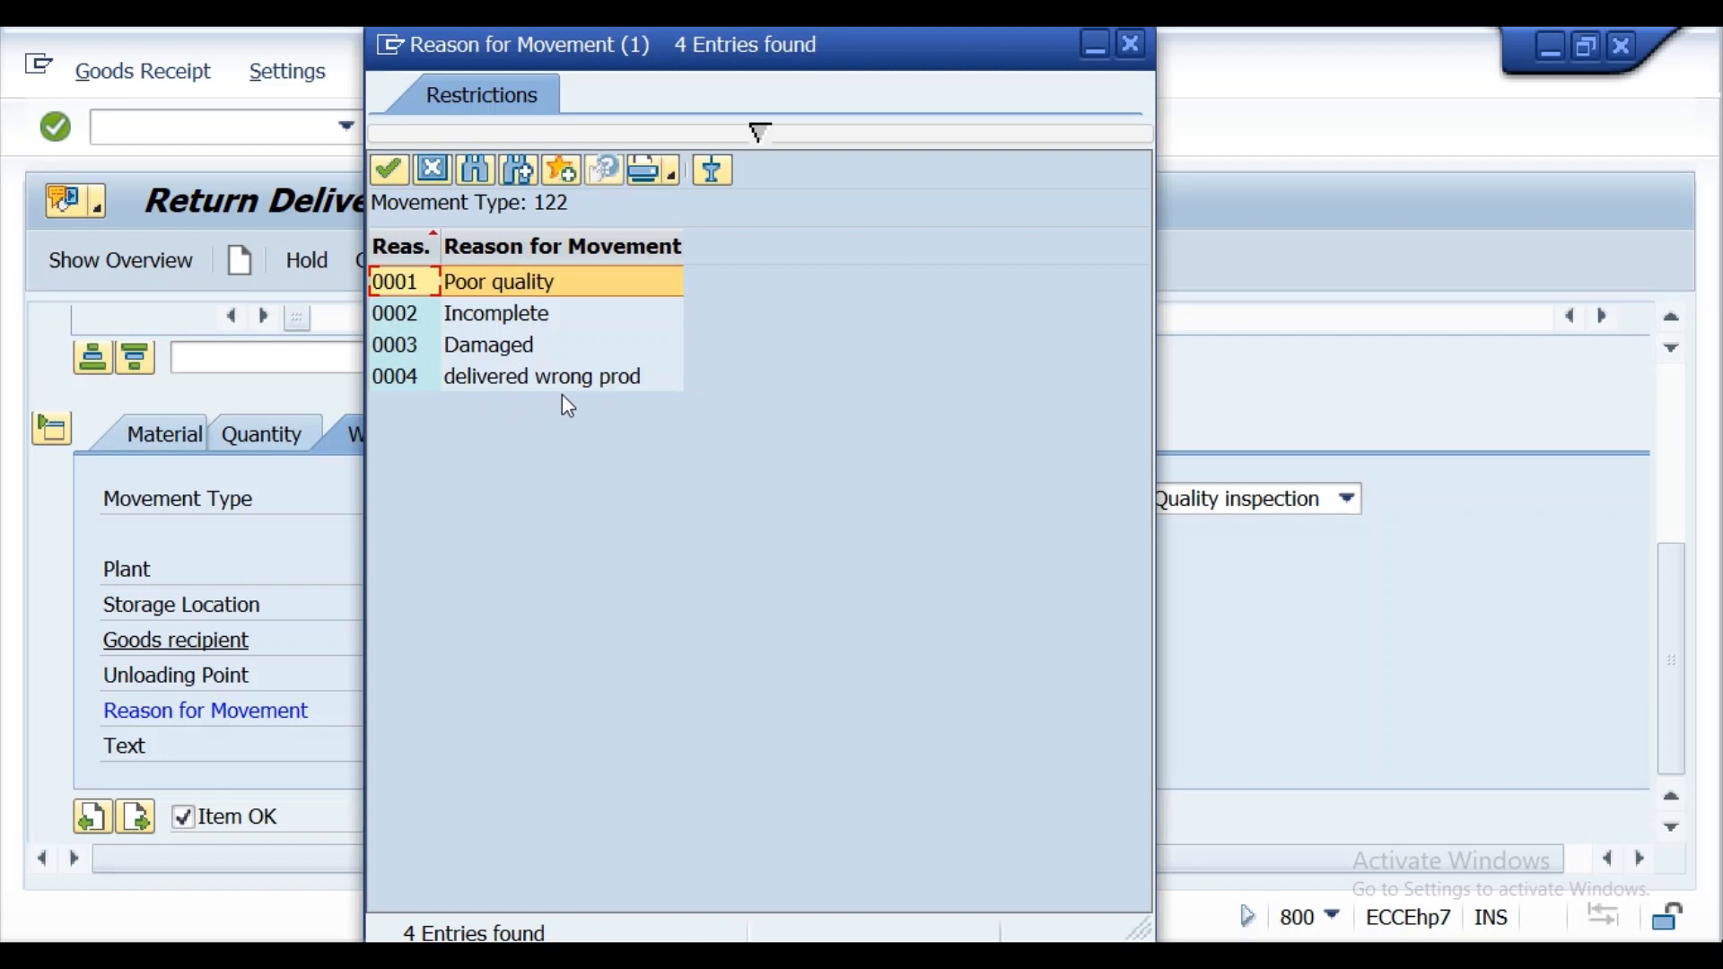
double_click(519, 350)
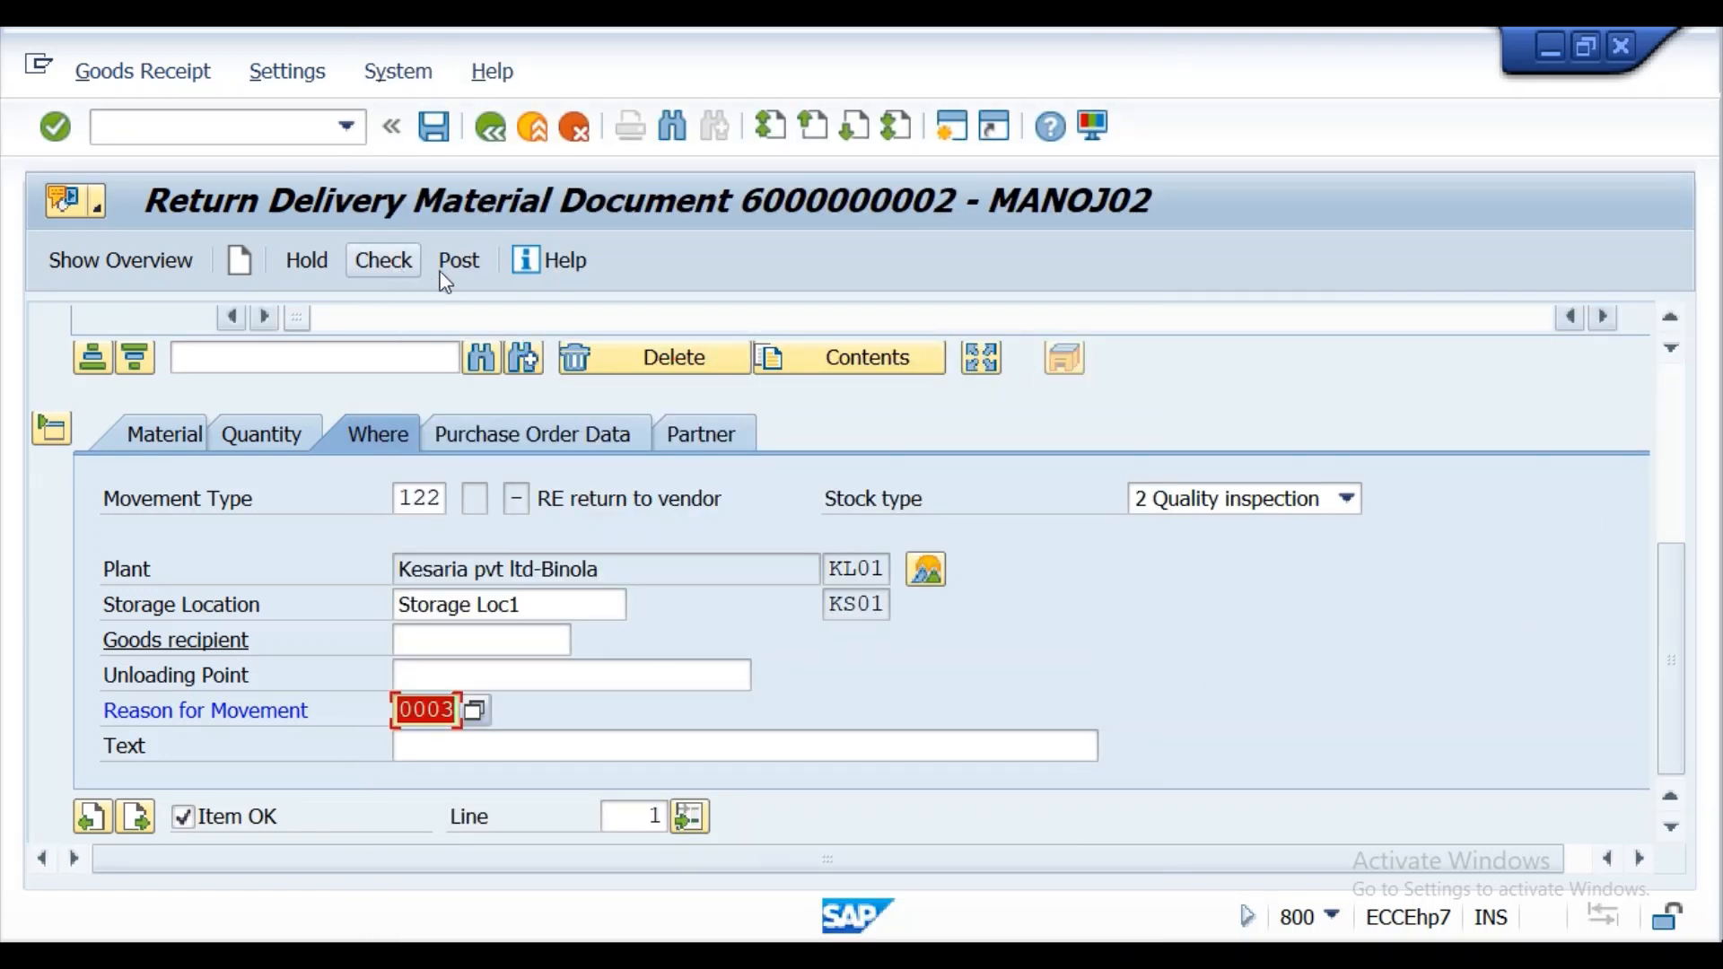
left_click(384, 261)
left_click(449, 262)
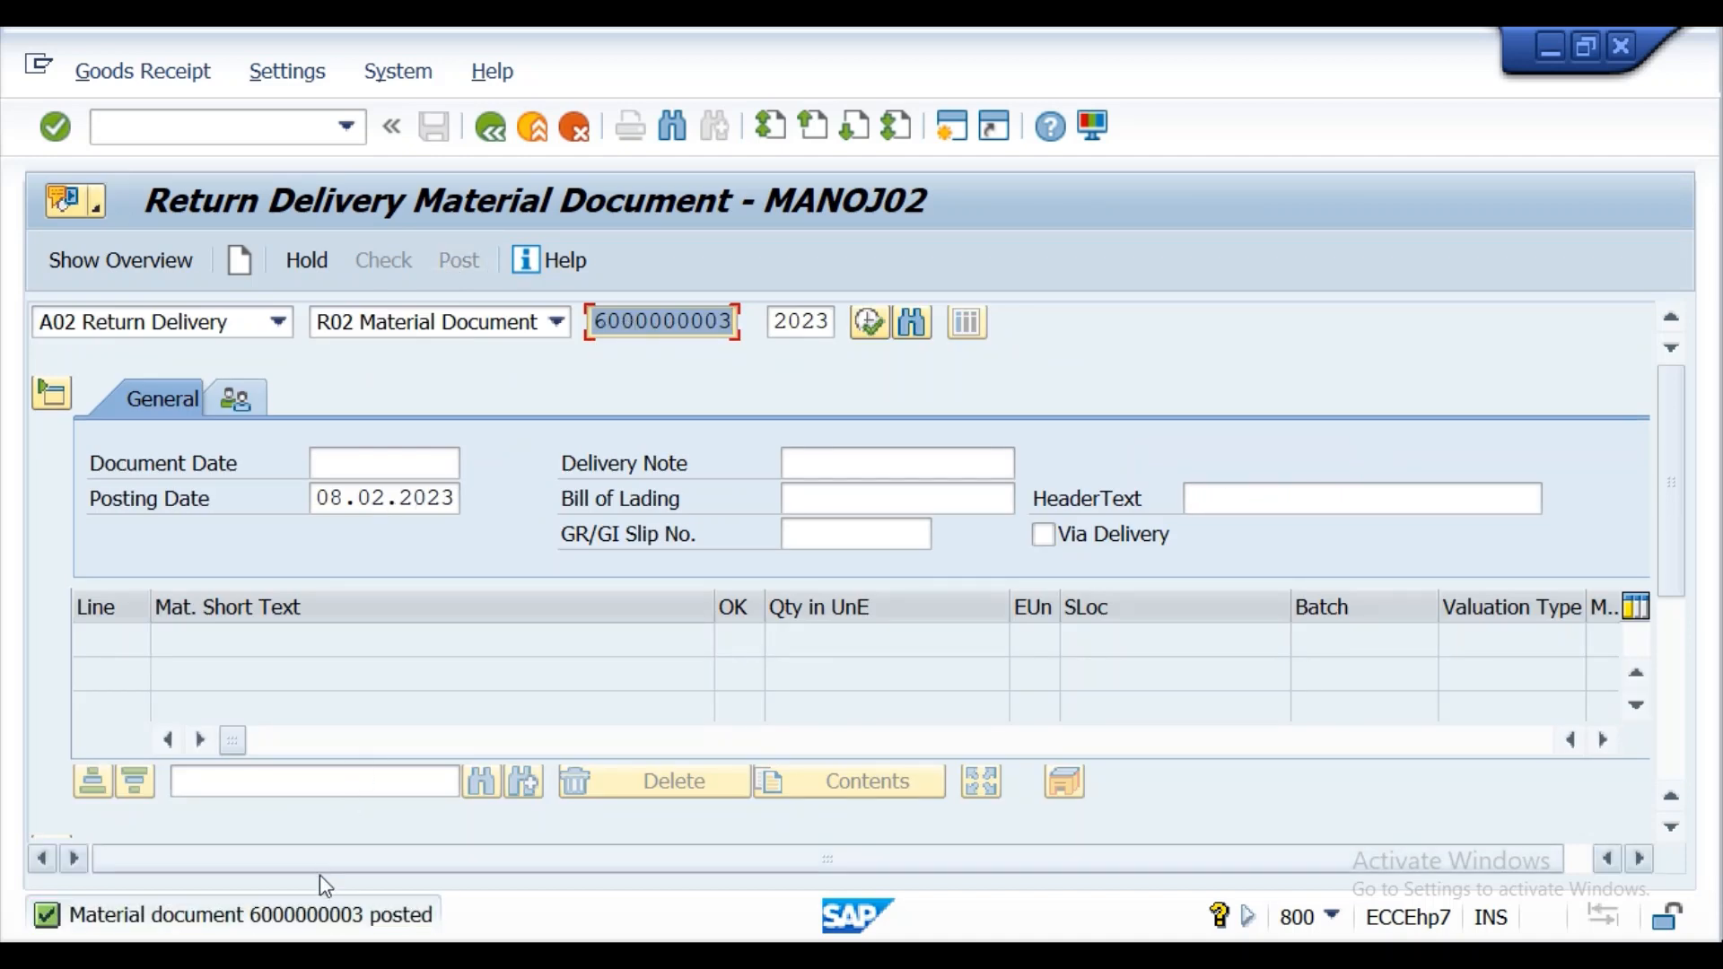
View the posting message's details, then load the new return material document for 2023 with the action A04 Display.
double_click(316, 914)
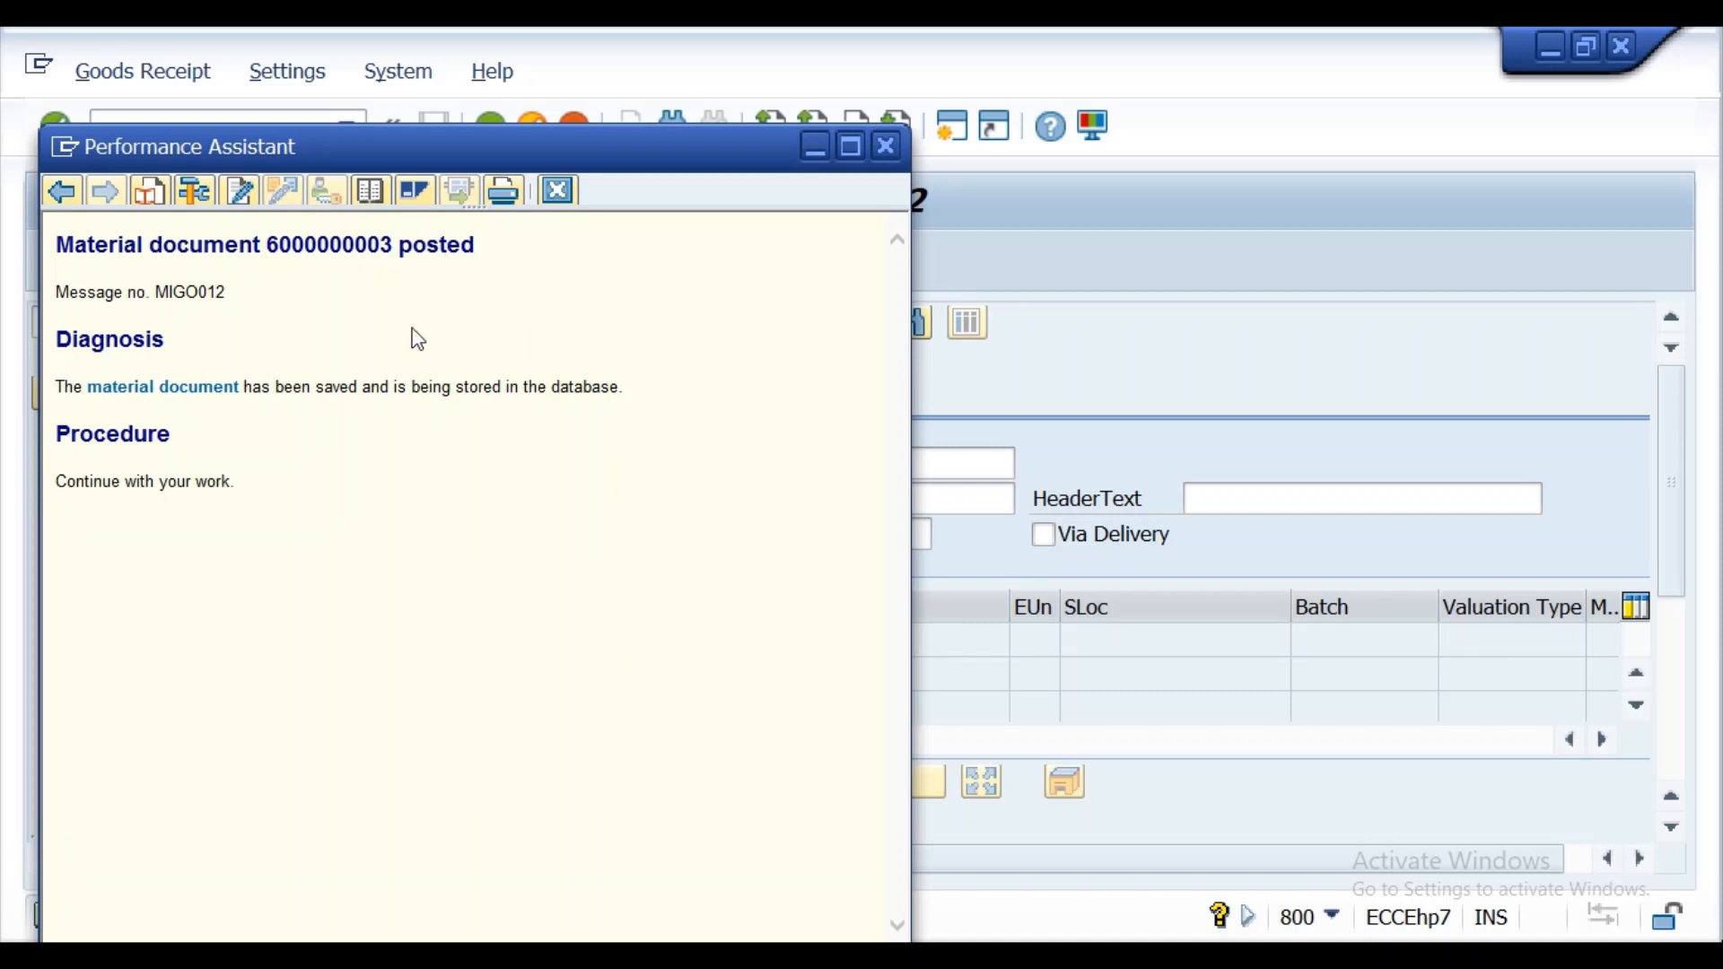
left_click_drag(393, 245, 279, 244)
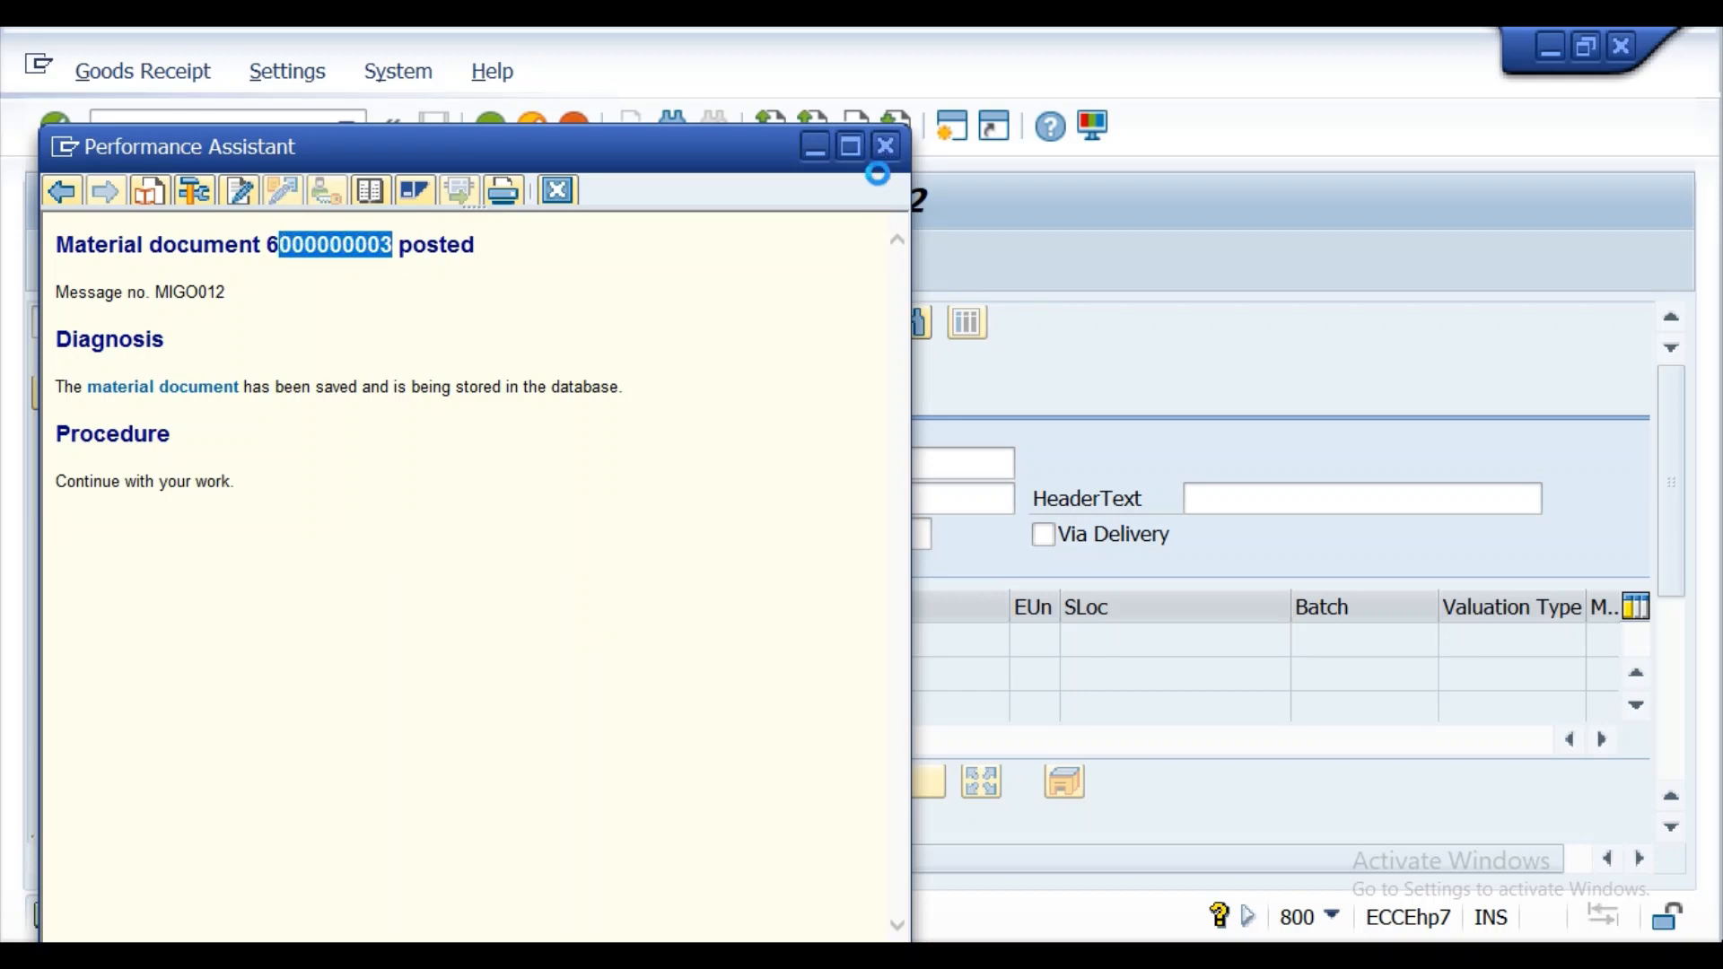
left_click(885, 149)
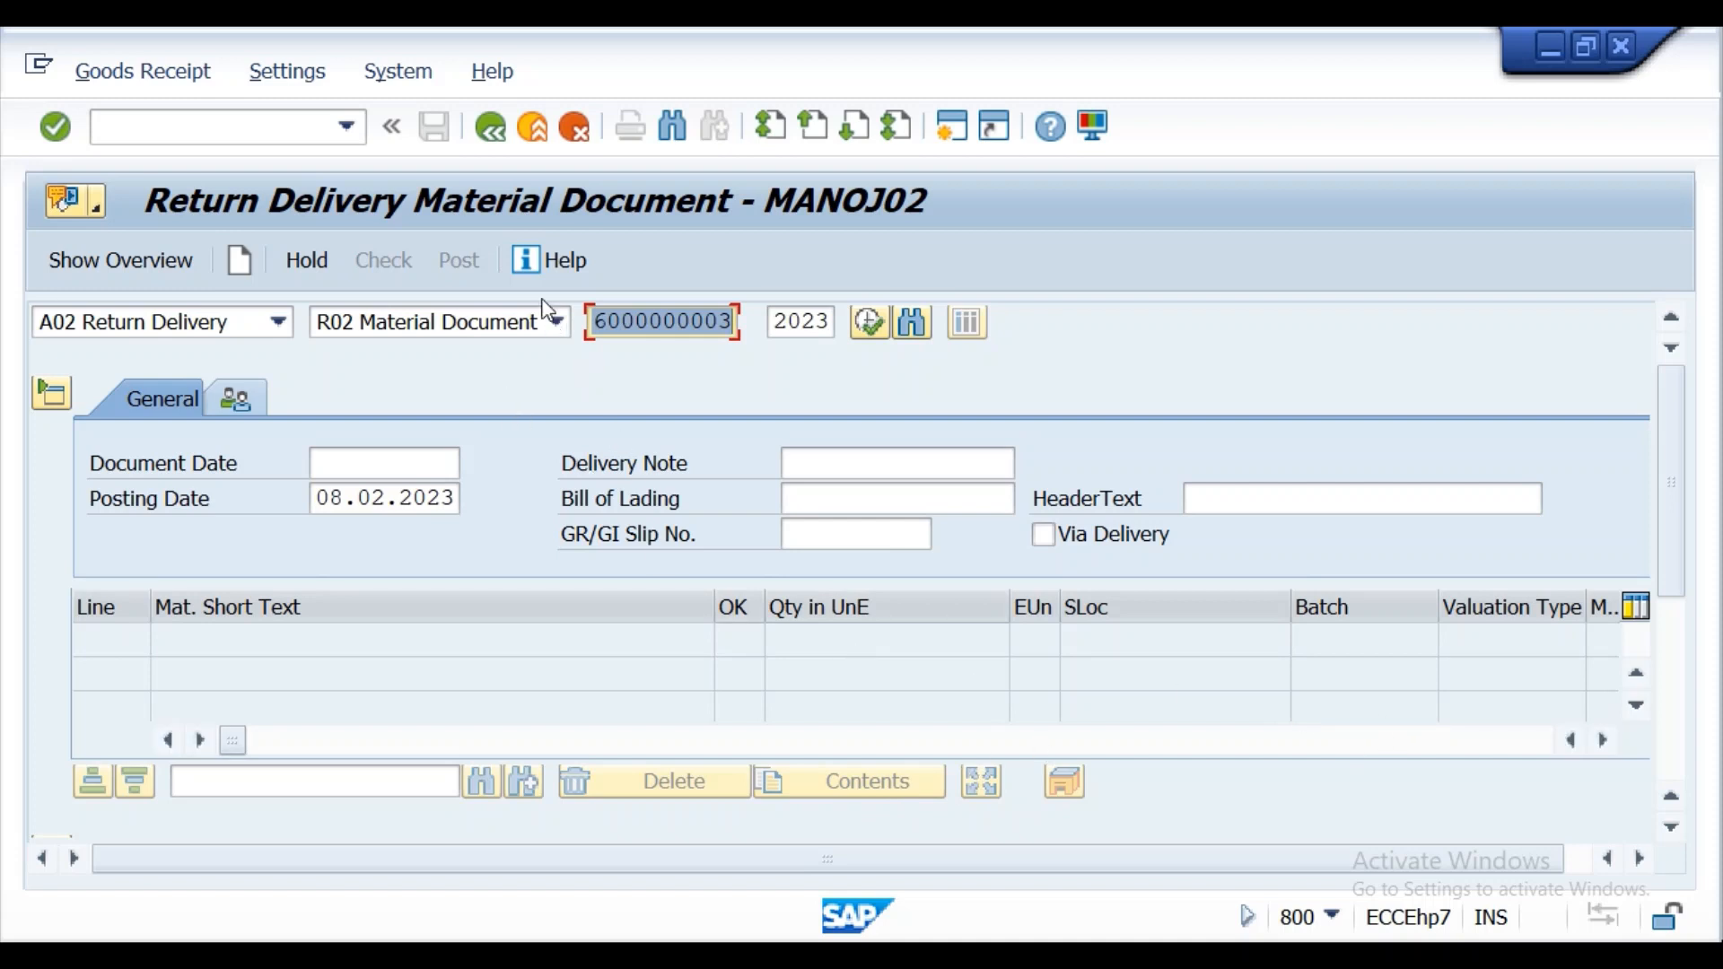
left_click(280, 325)
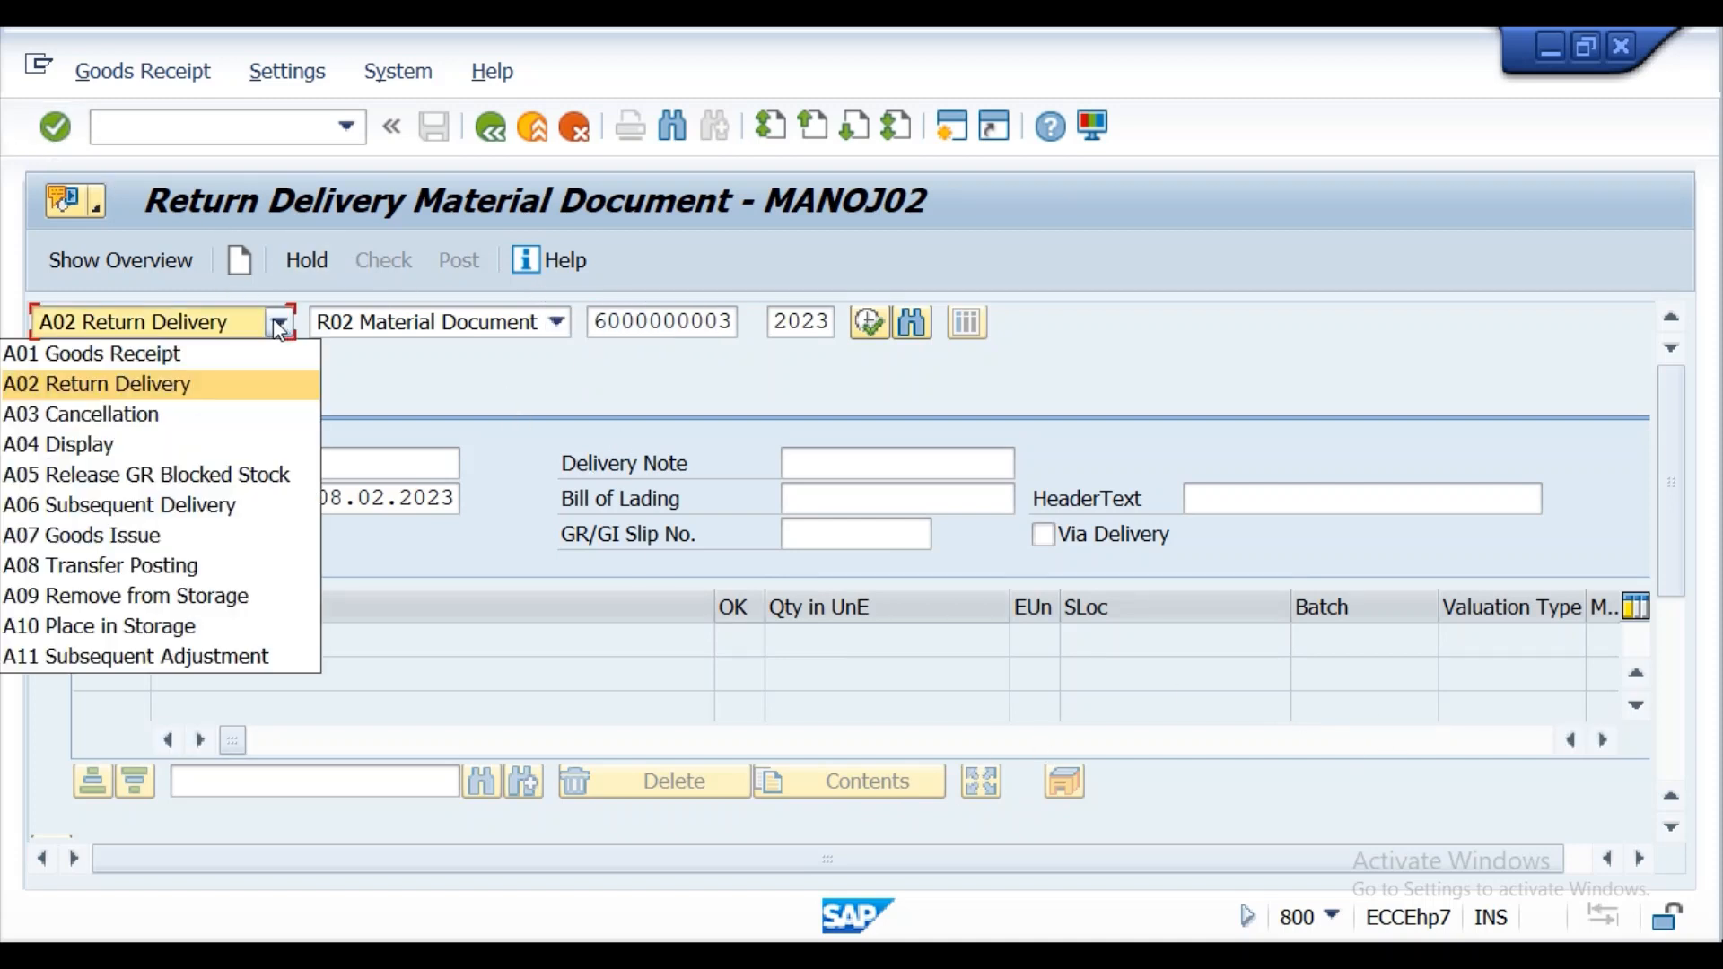
left_click(146, 448)
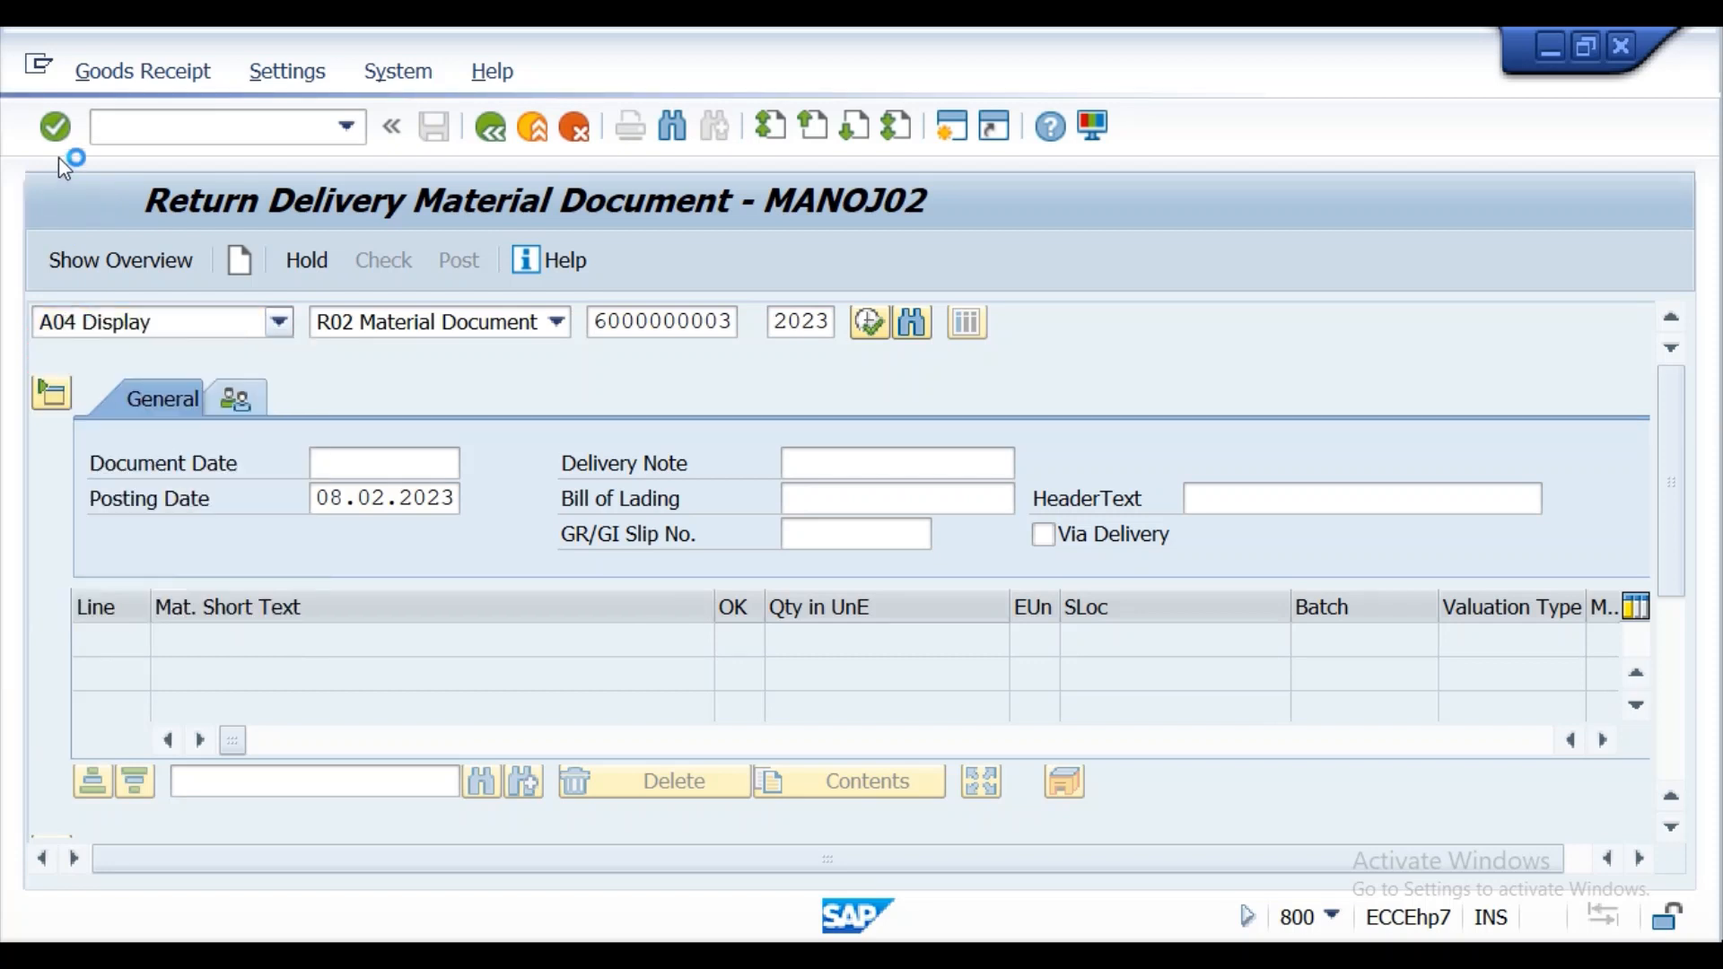
left_click(58, 129)
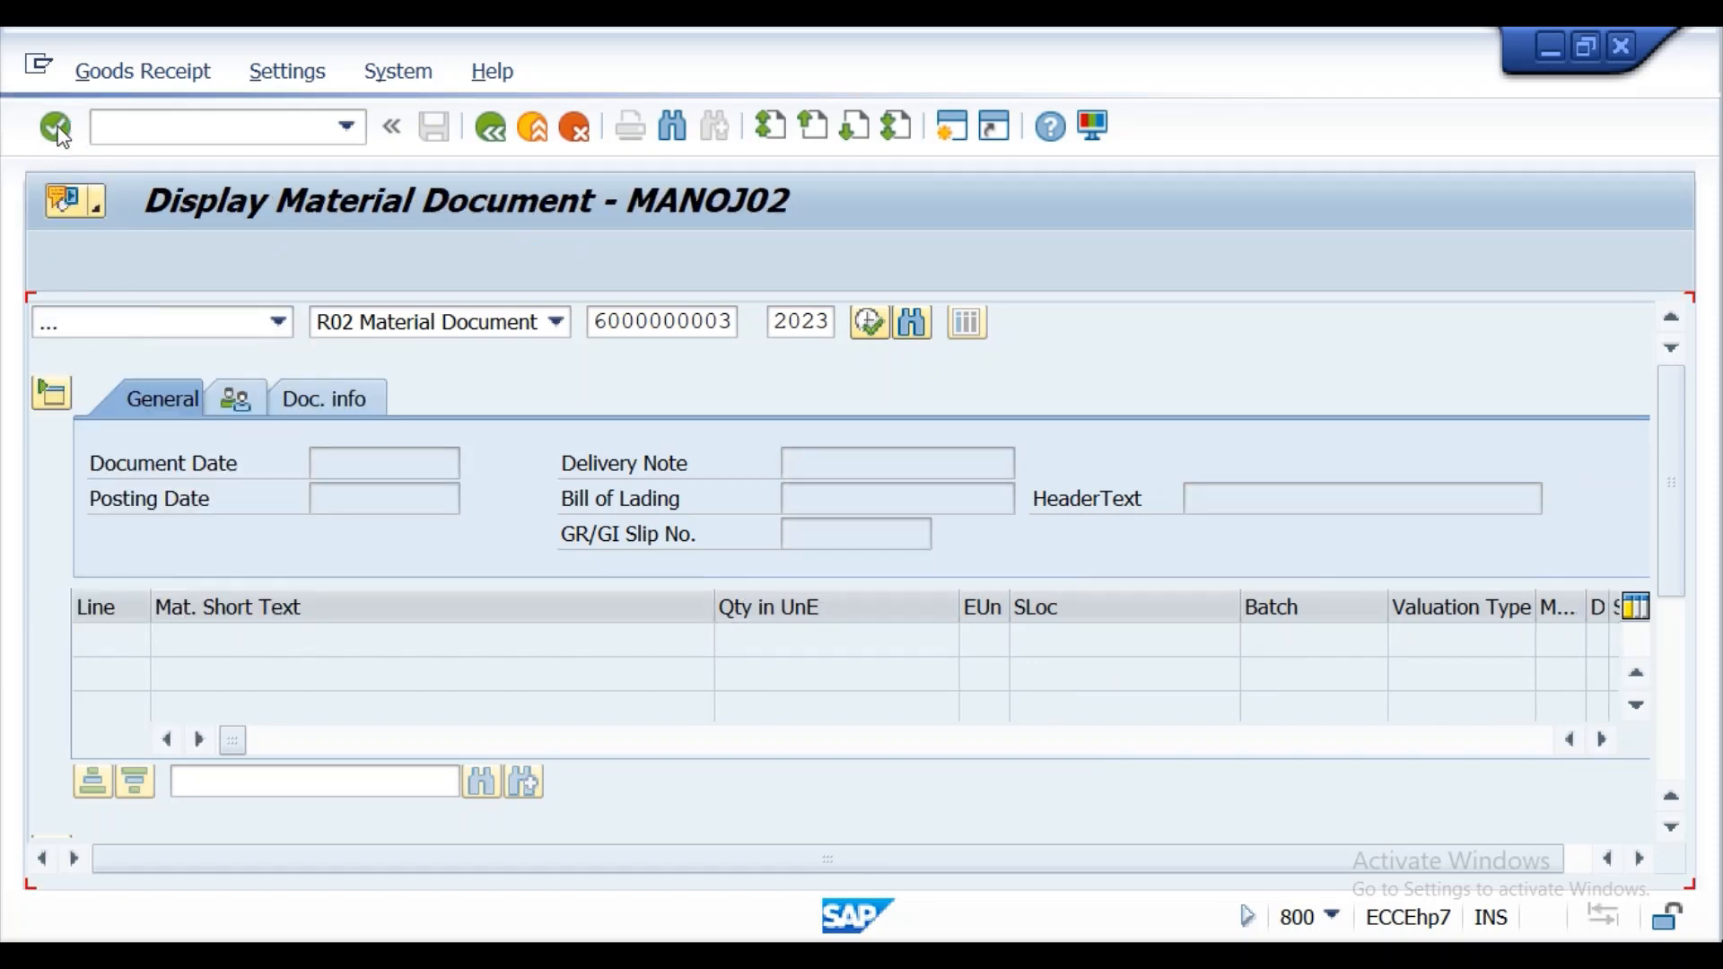
left_click(55, 128)
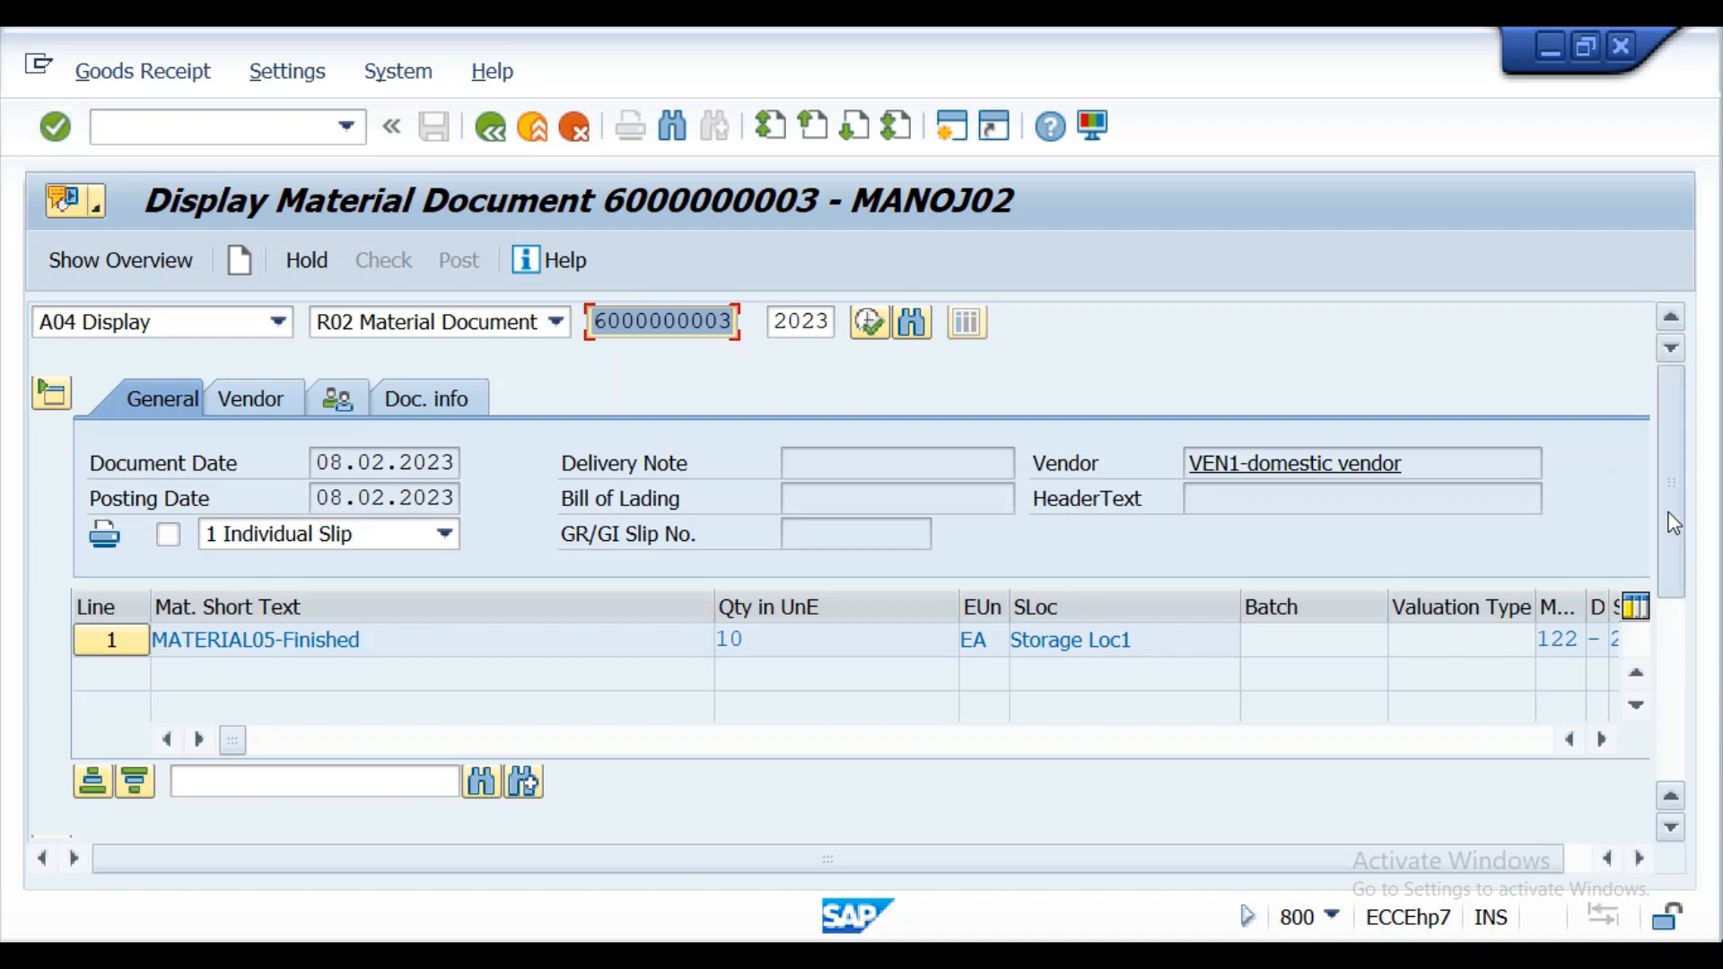
Examine the return item's Where details and the MATERIAL05 stock overview, then go back to the material document.
scroll(1671, 611, "down", 5)
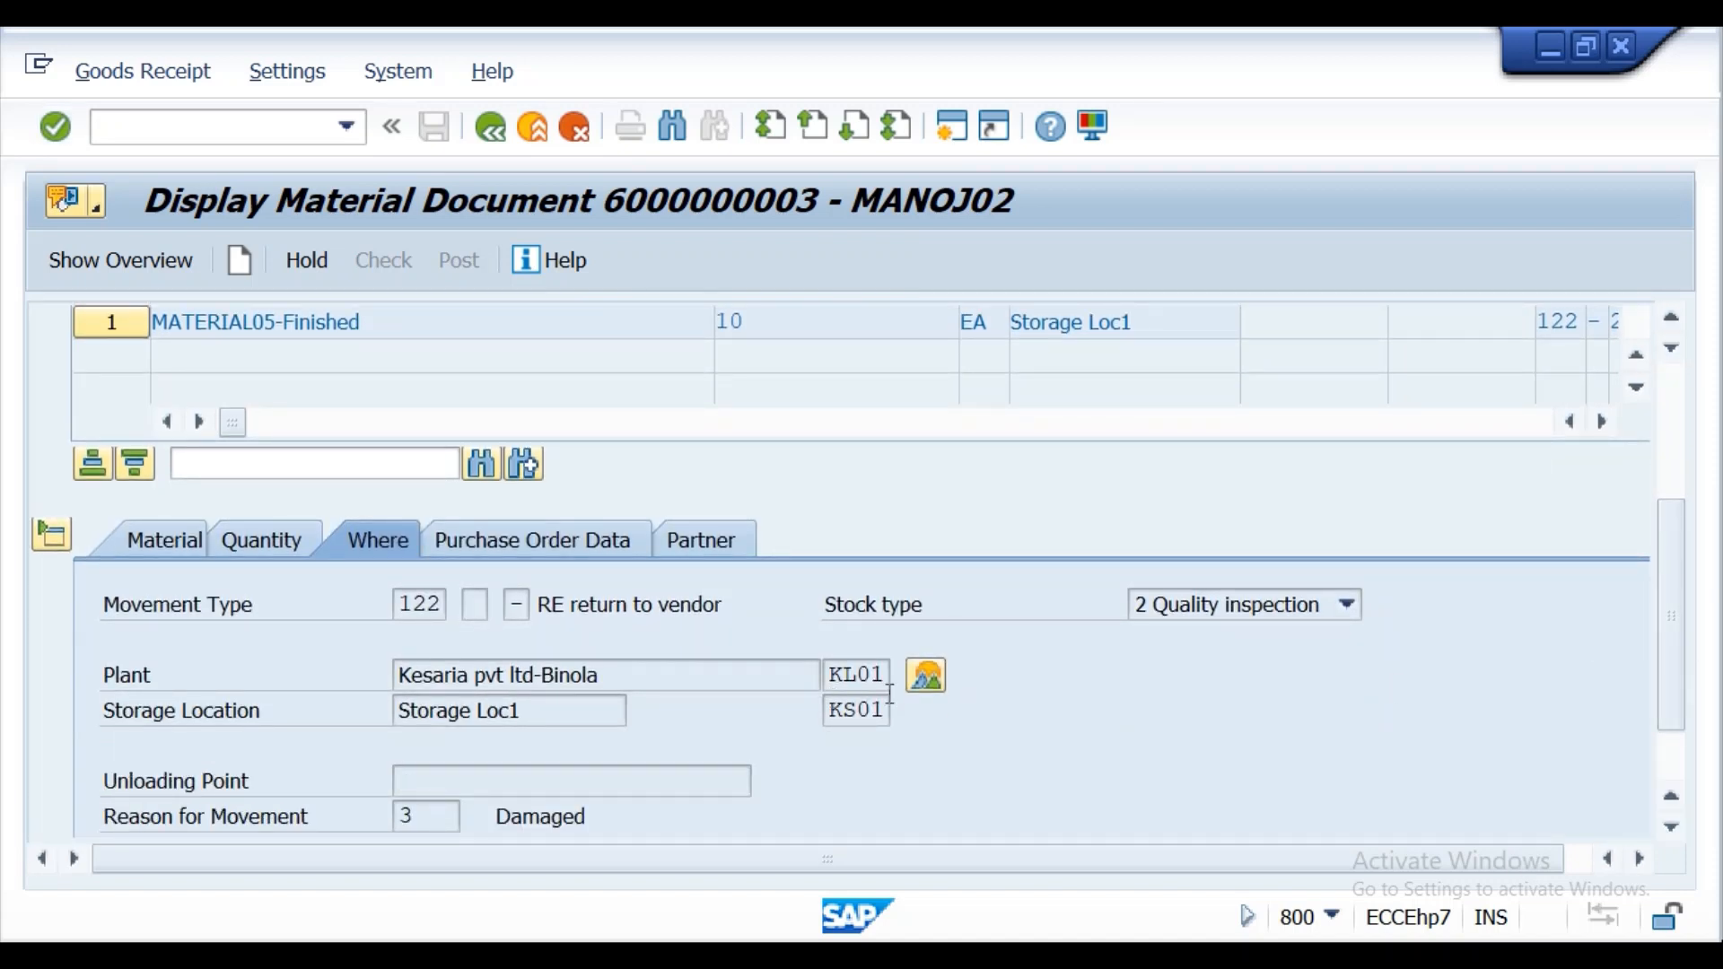
left_click(923, 680)
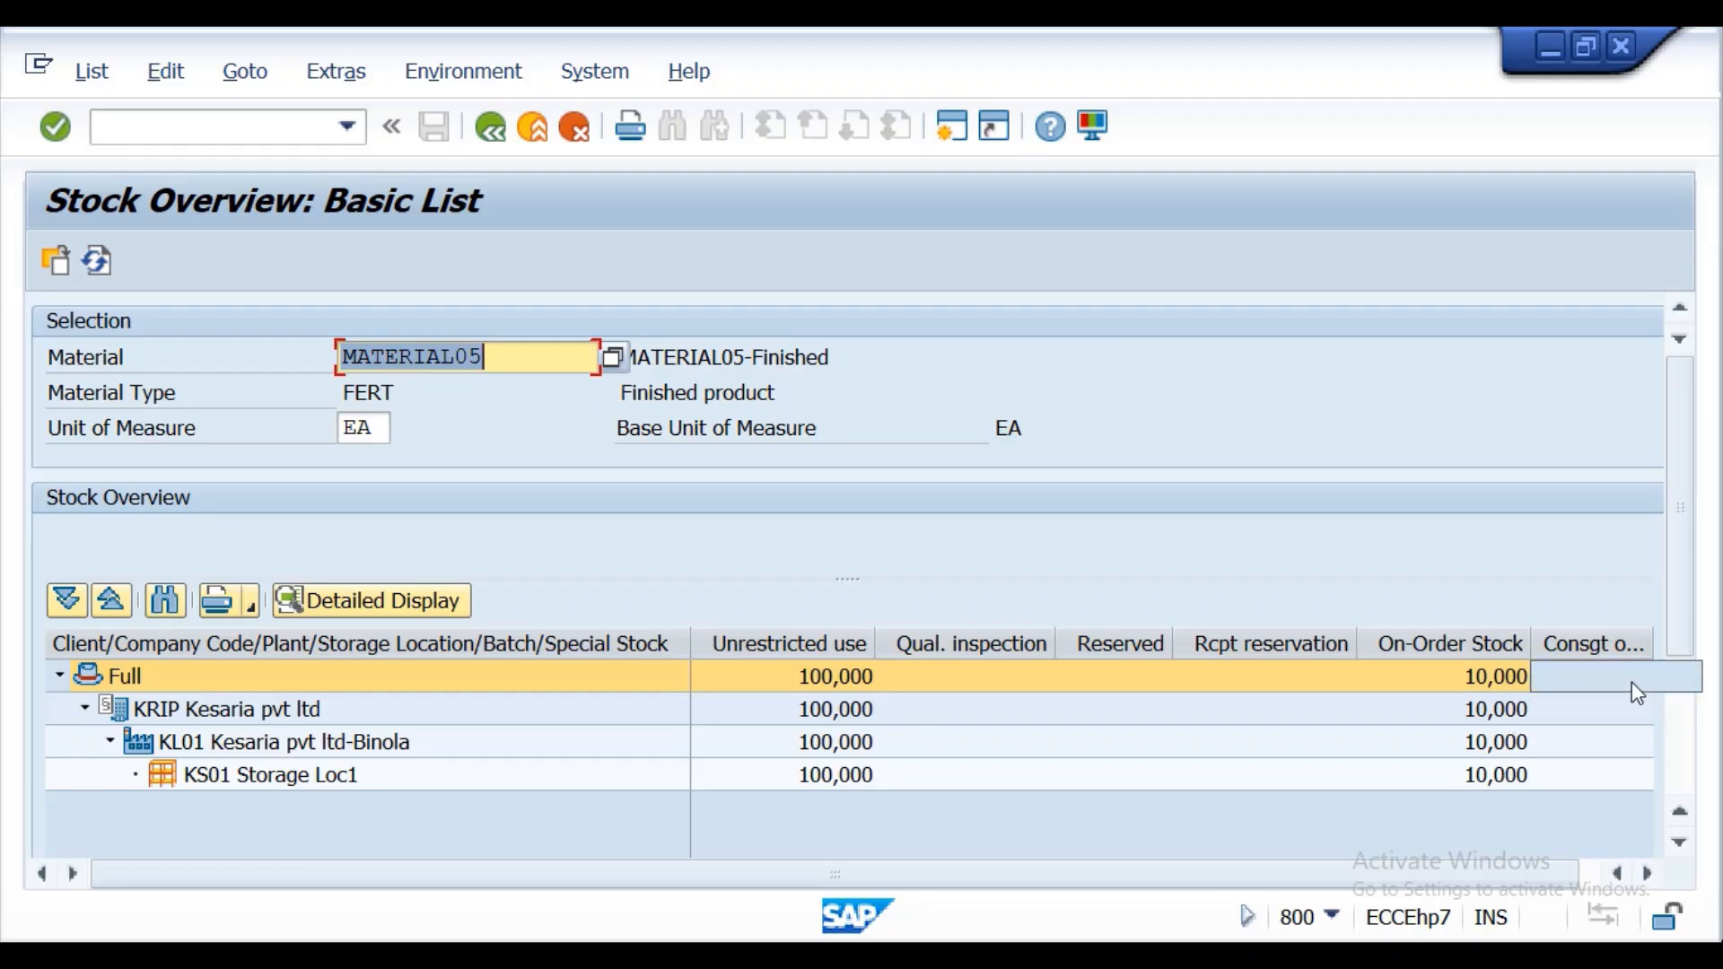
mouse_move(1672, 607)
left_mouse_down()
mouse_move(1672, 719)
mouse_move(1656, 618)
left_mouse_up()
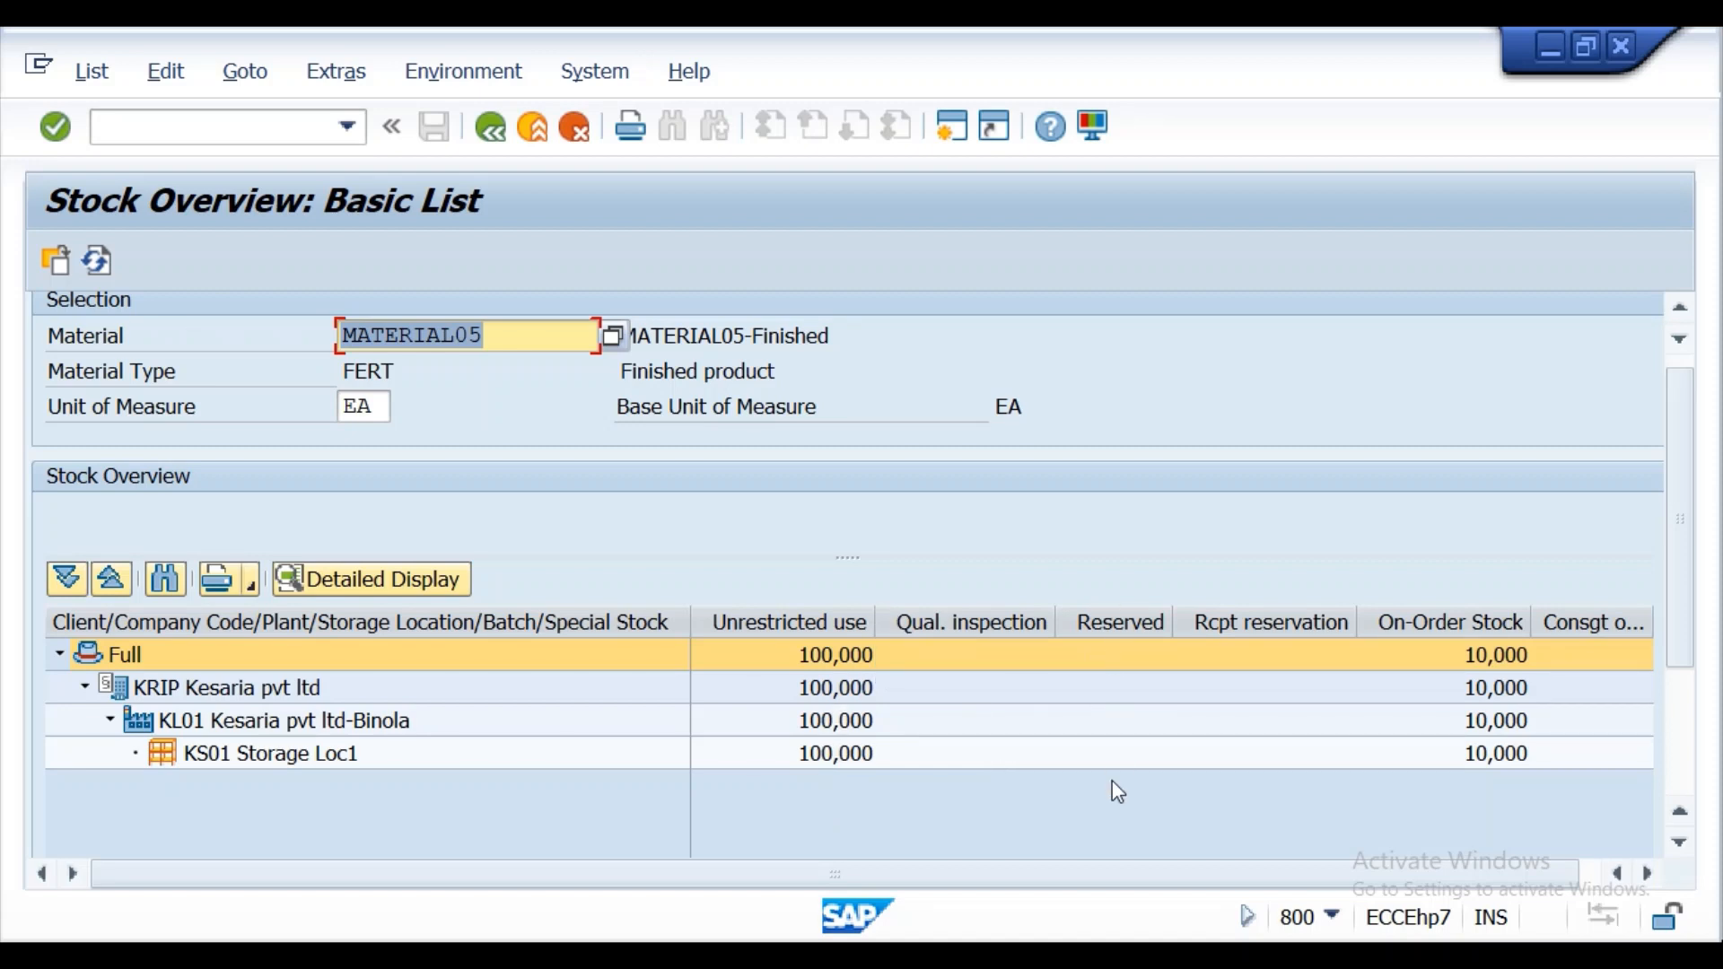
left_click(494, 125)
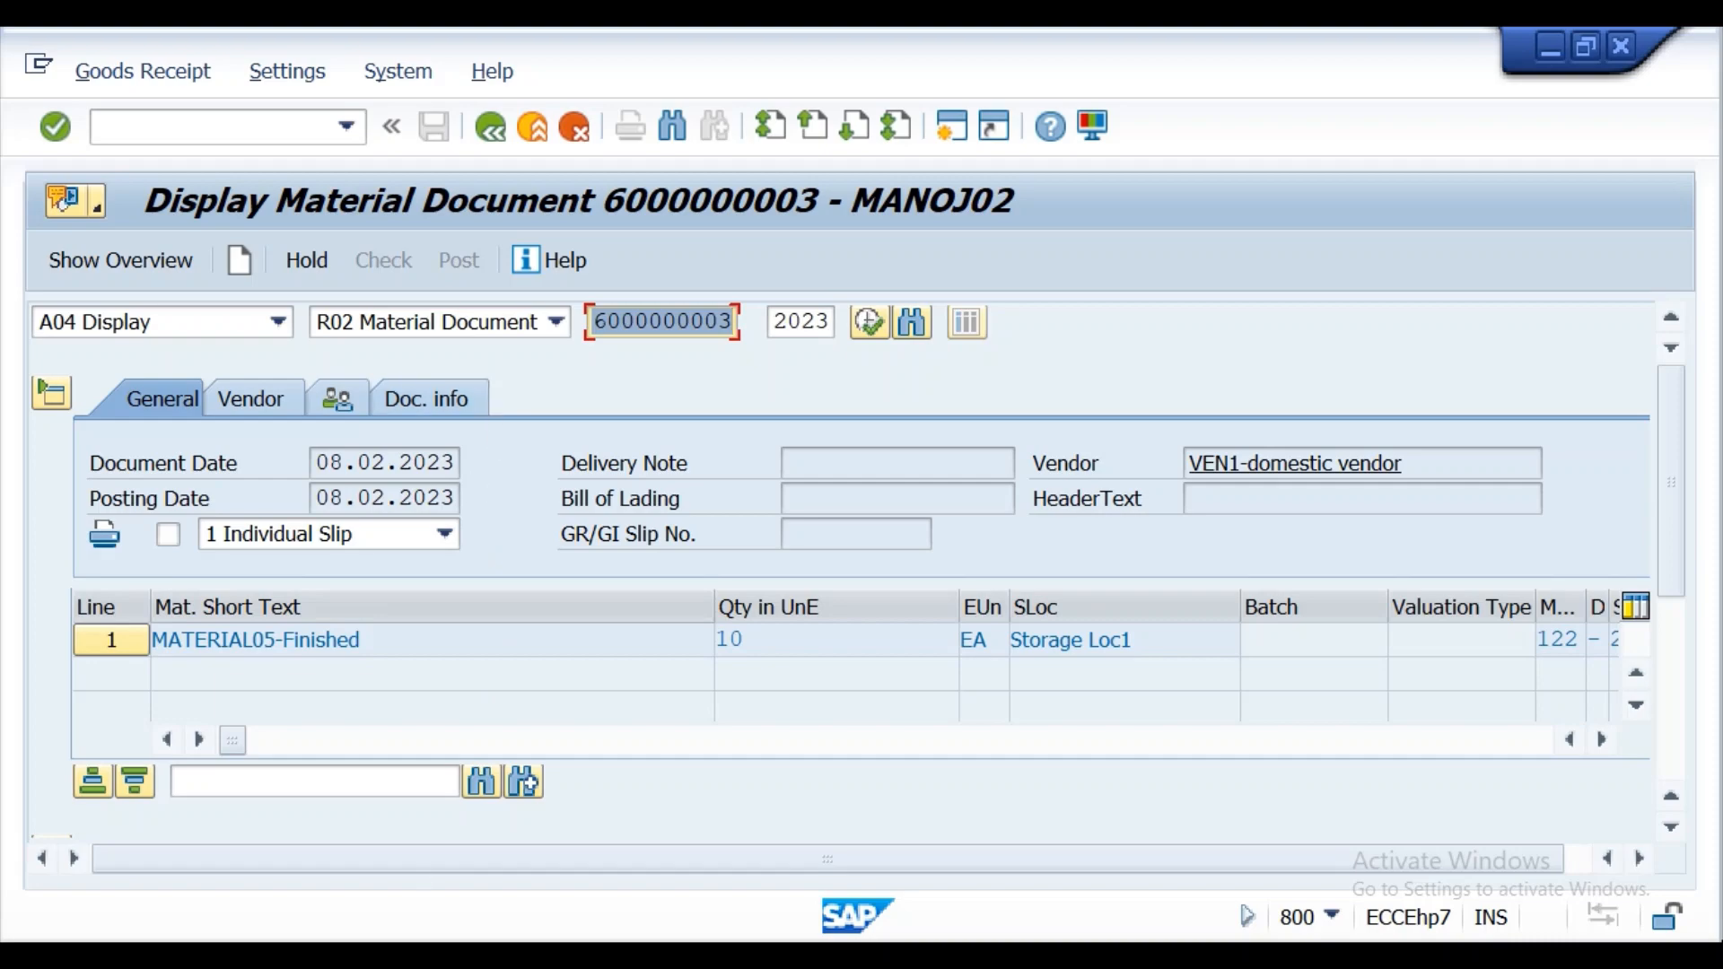
Glance at the Word lecture notes, then end the document display in SAP with /n to reach SAP Easy Access.
left_click(618, 955)
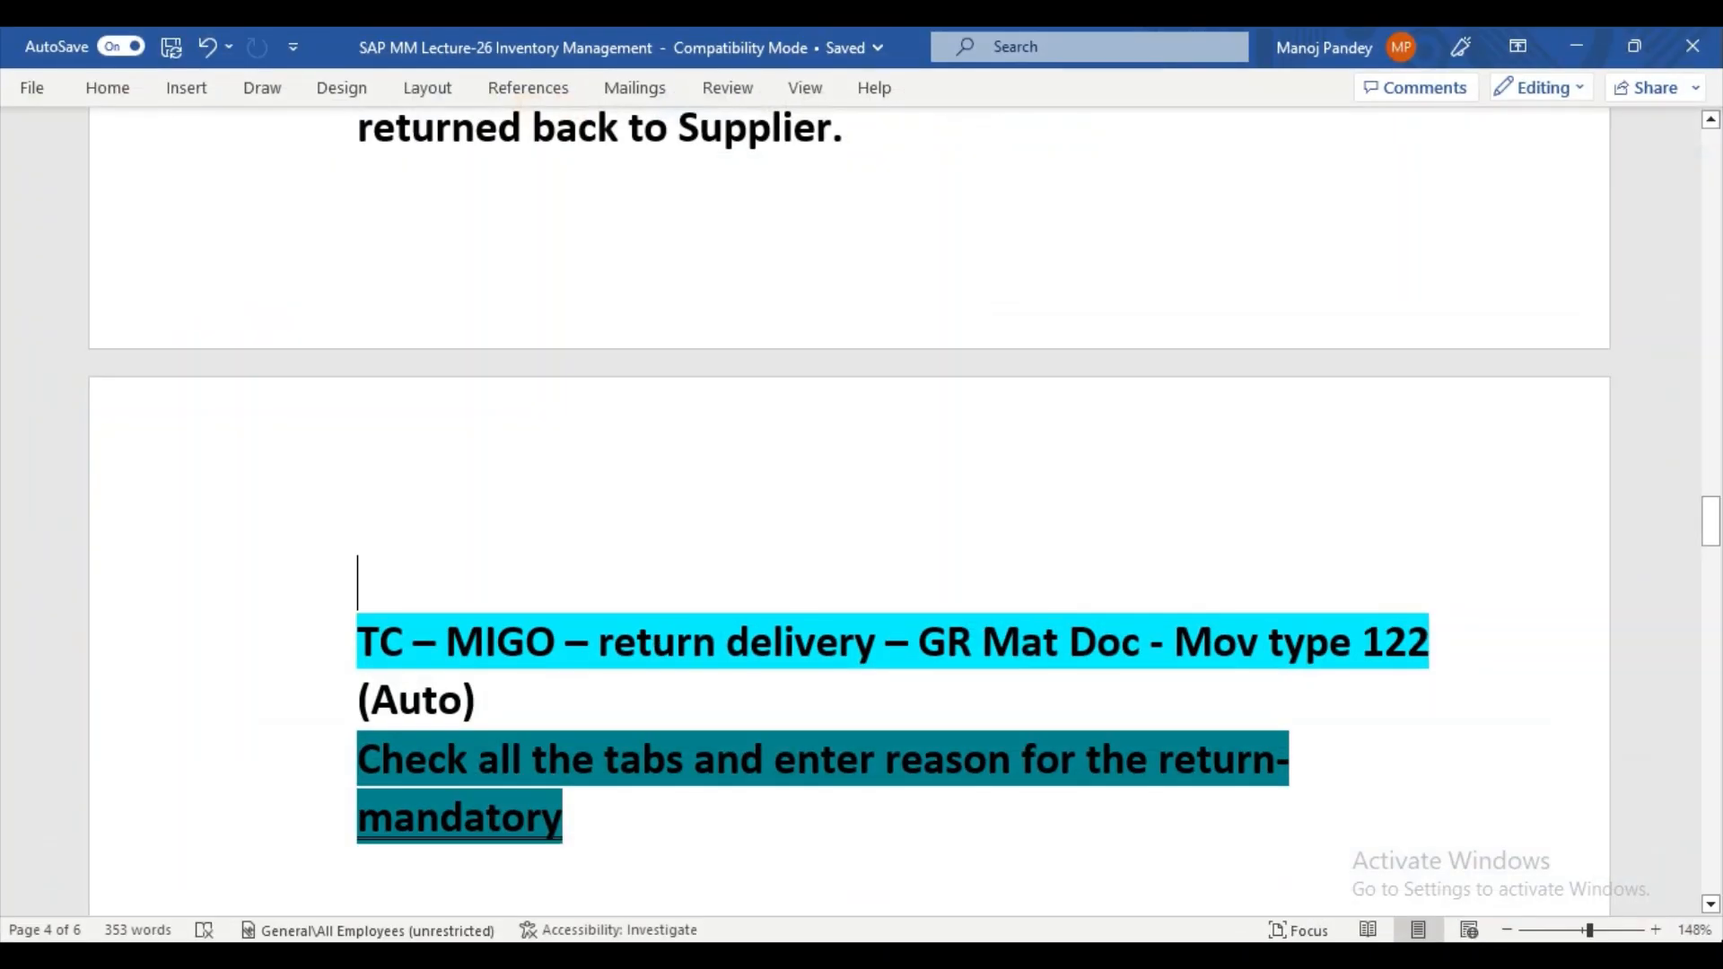
left_click(701, 955)
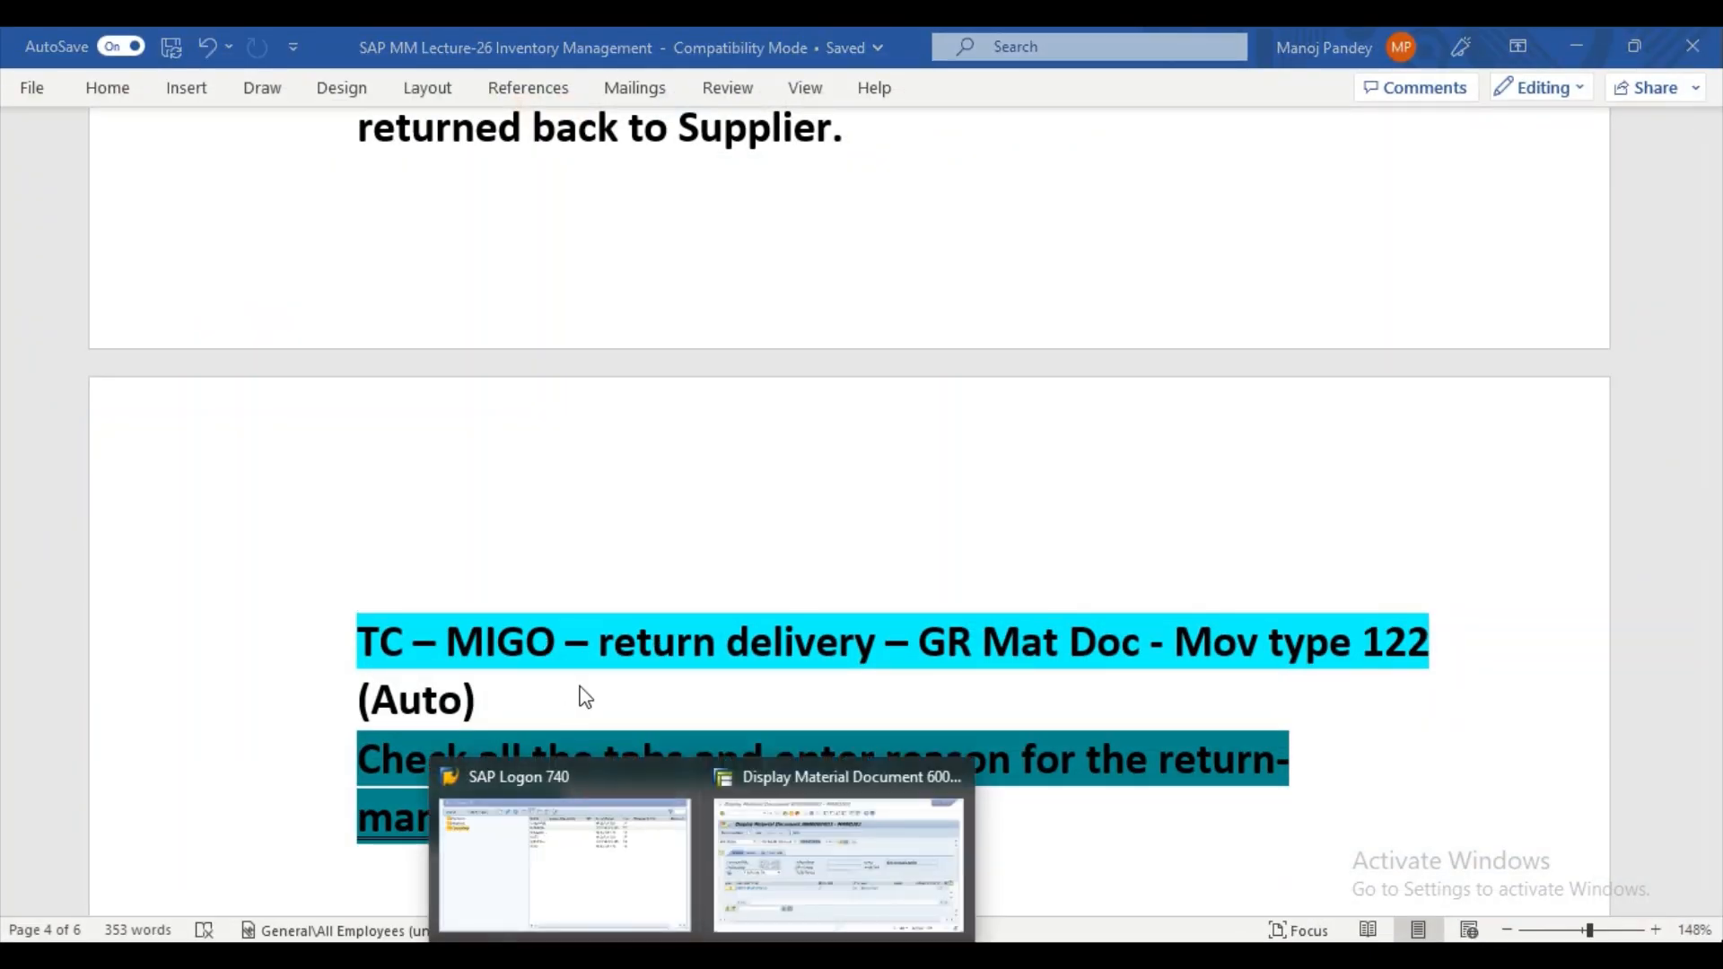
left_click(751, 853)
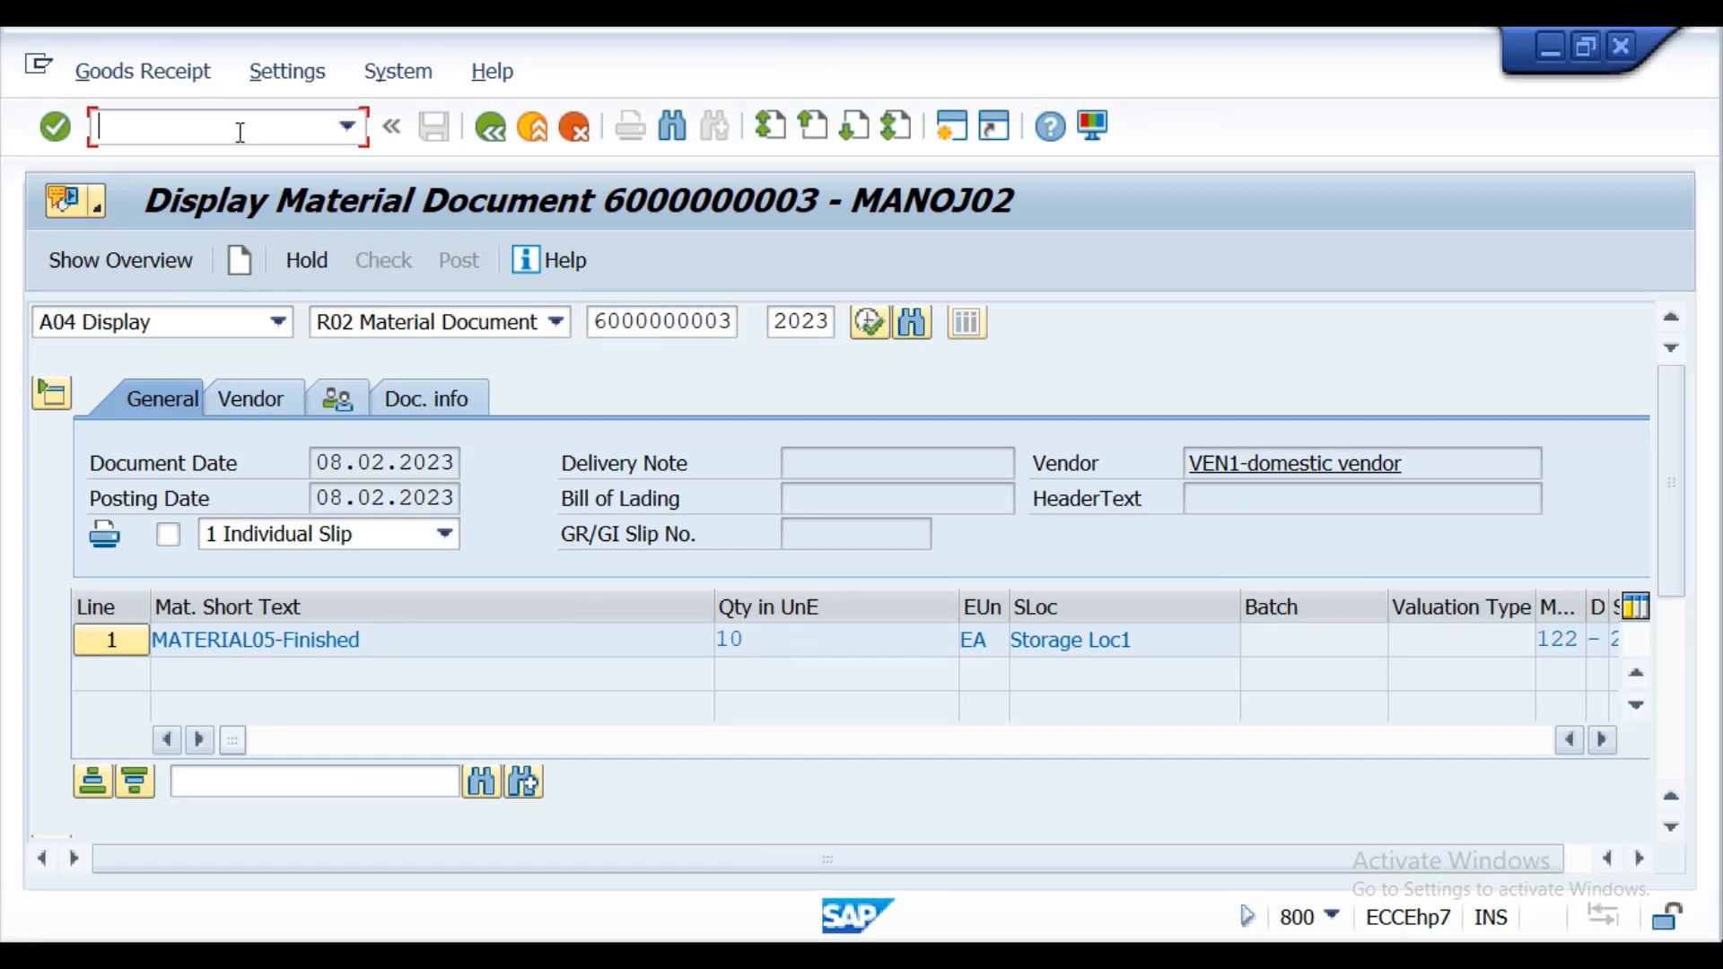
type("/n")
key("Return")
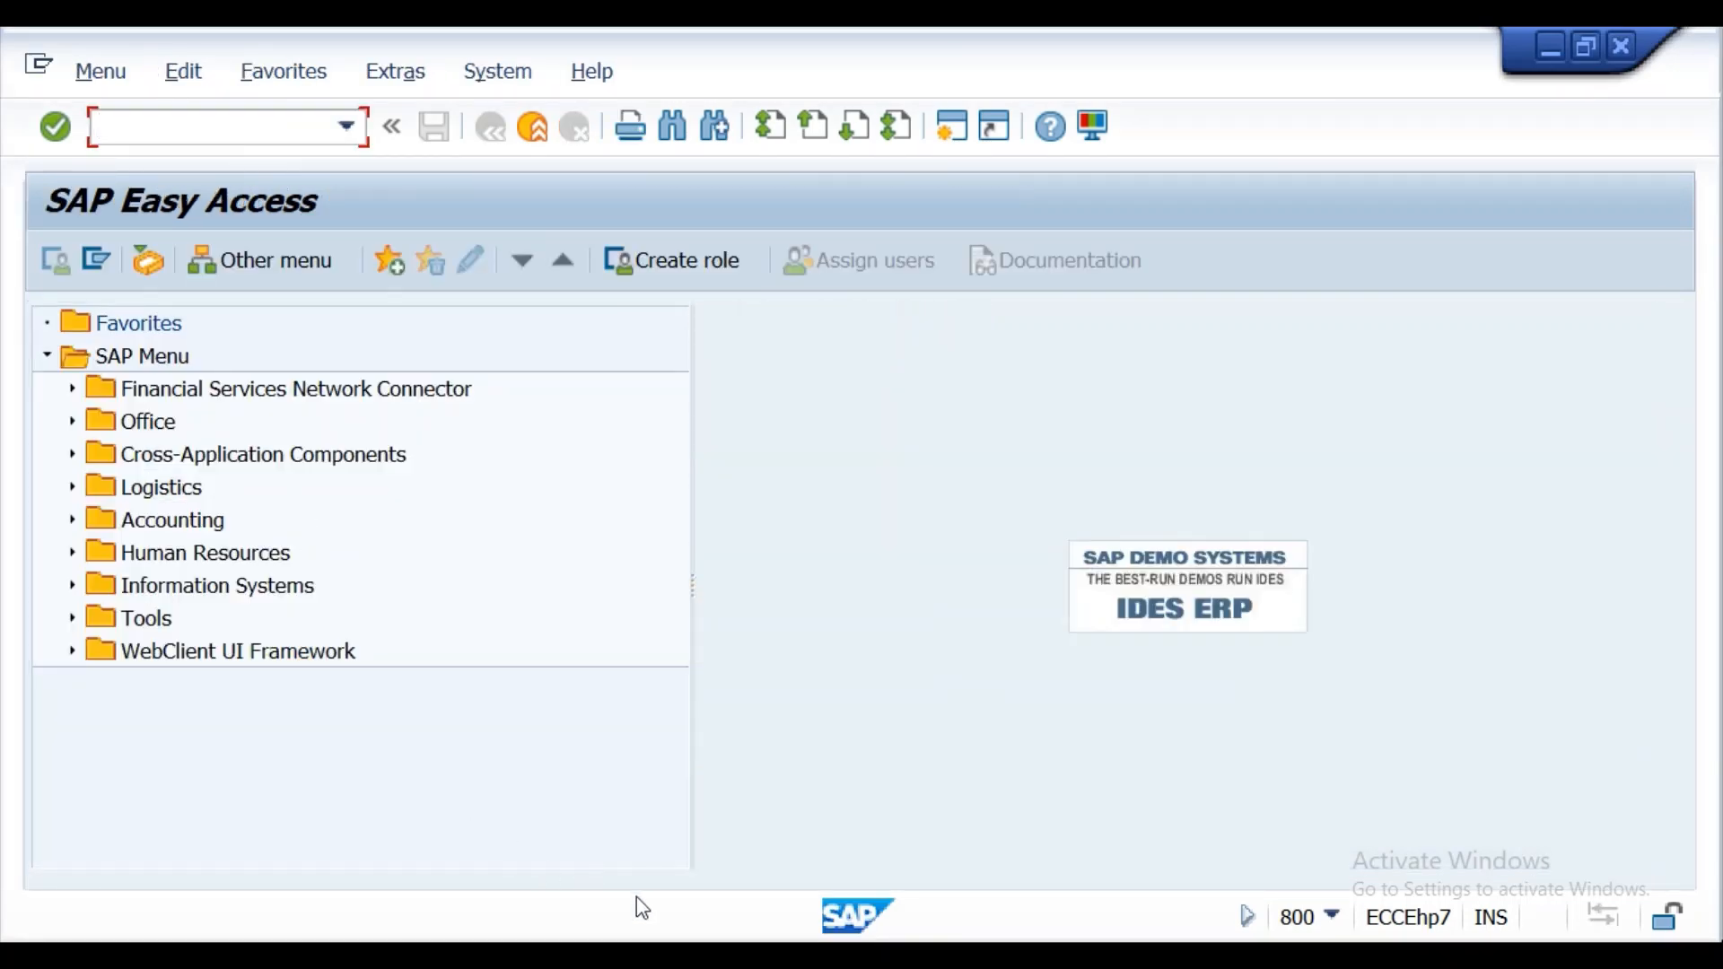
Switch to the Word lecture notes and read the Return Delivery and Cancellation sections.
key("alt+Tab")
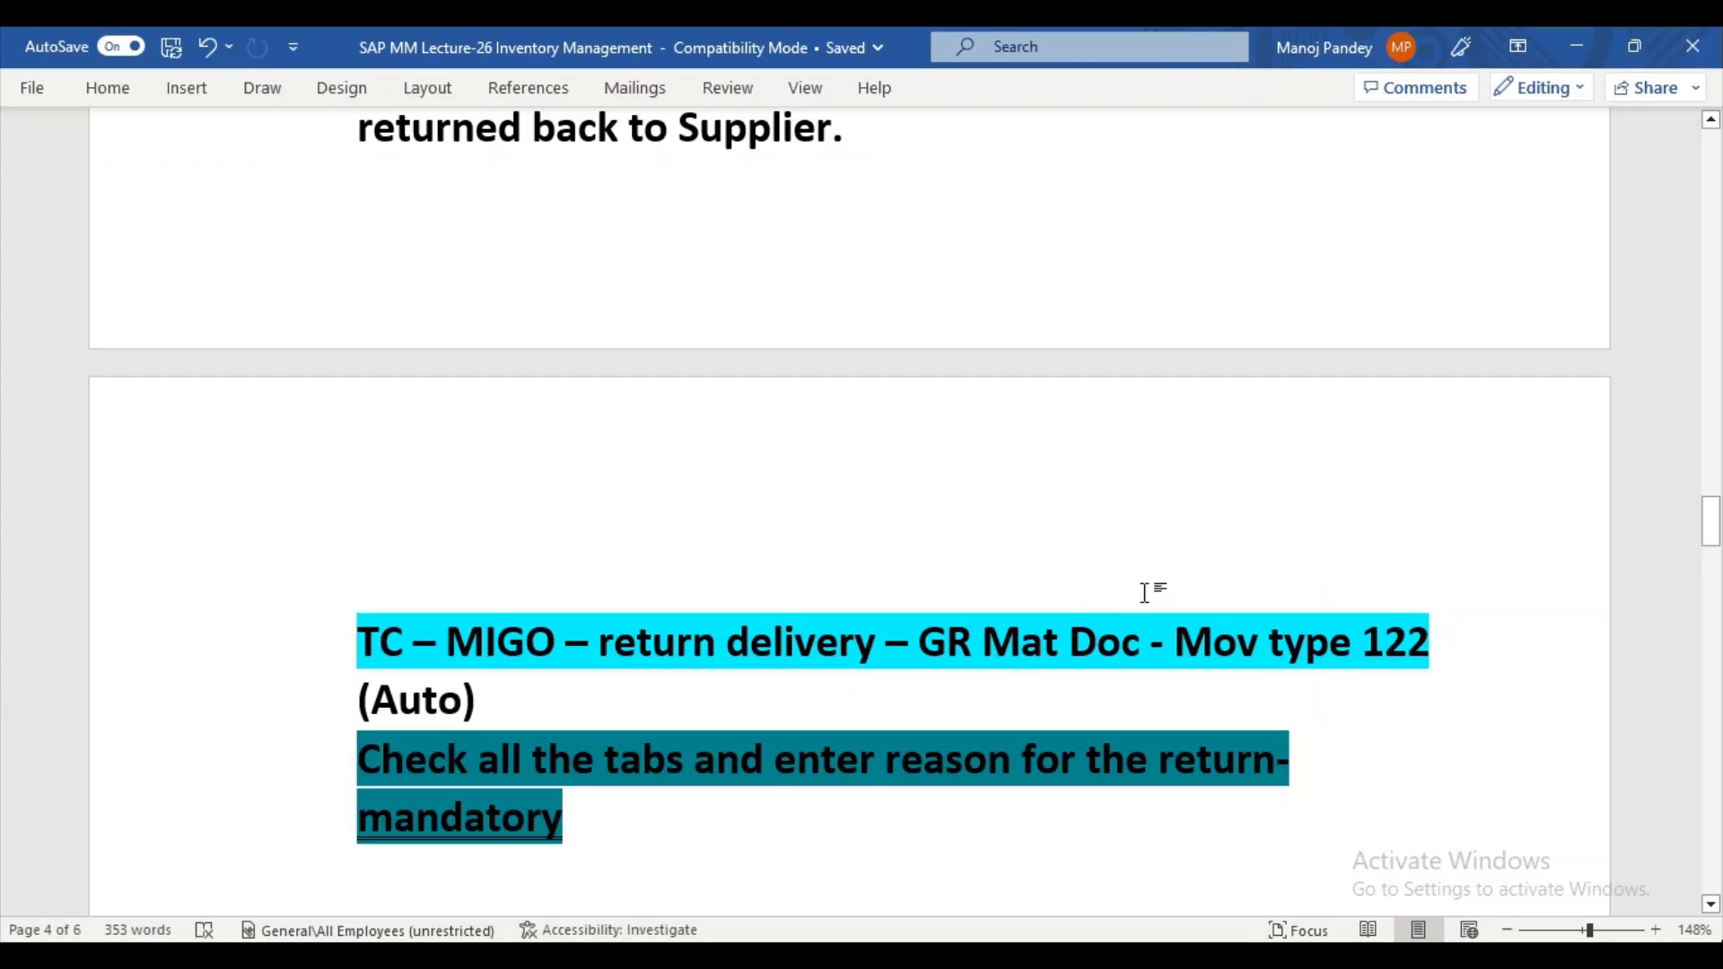
mouse_move(1715, 534)
left_mouse_down()
mouse_move(1714, 489)
mouse_move(1715, 516)
left_mouse_up()
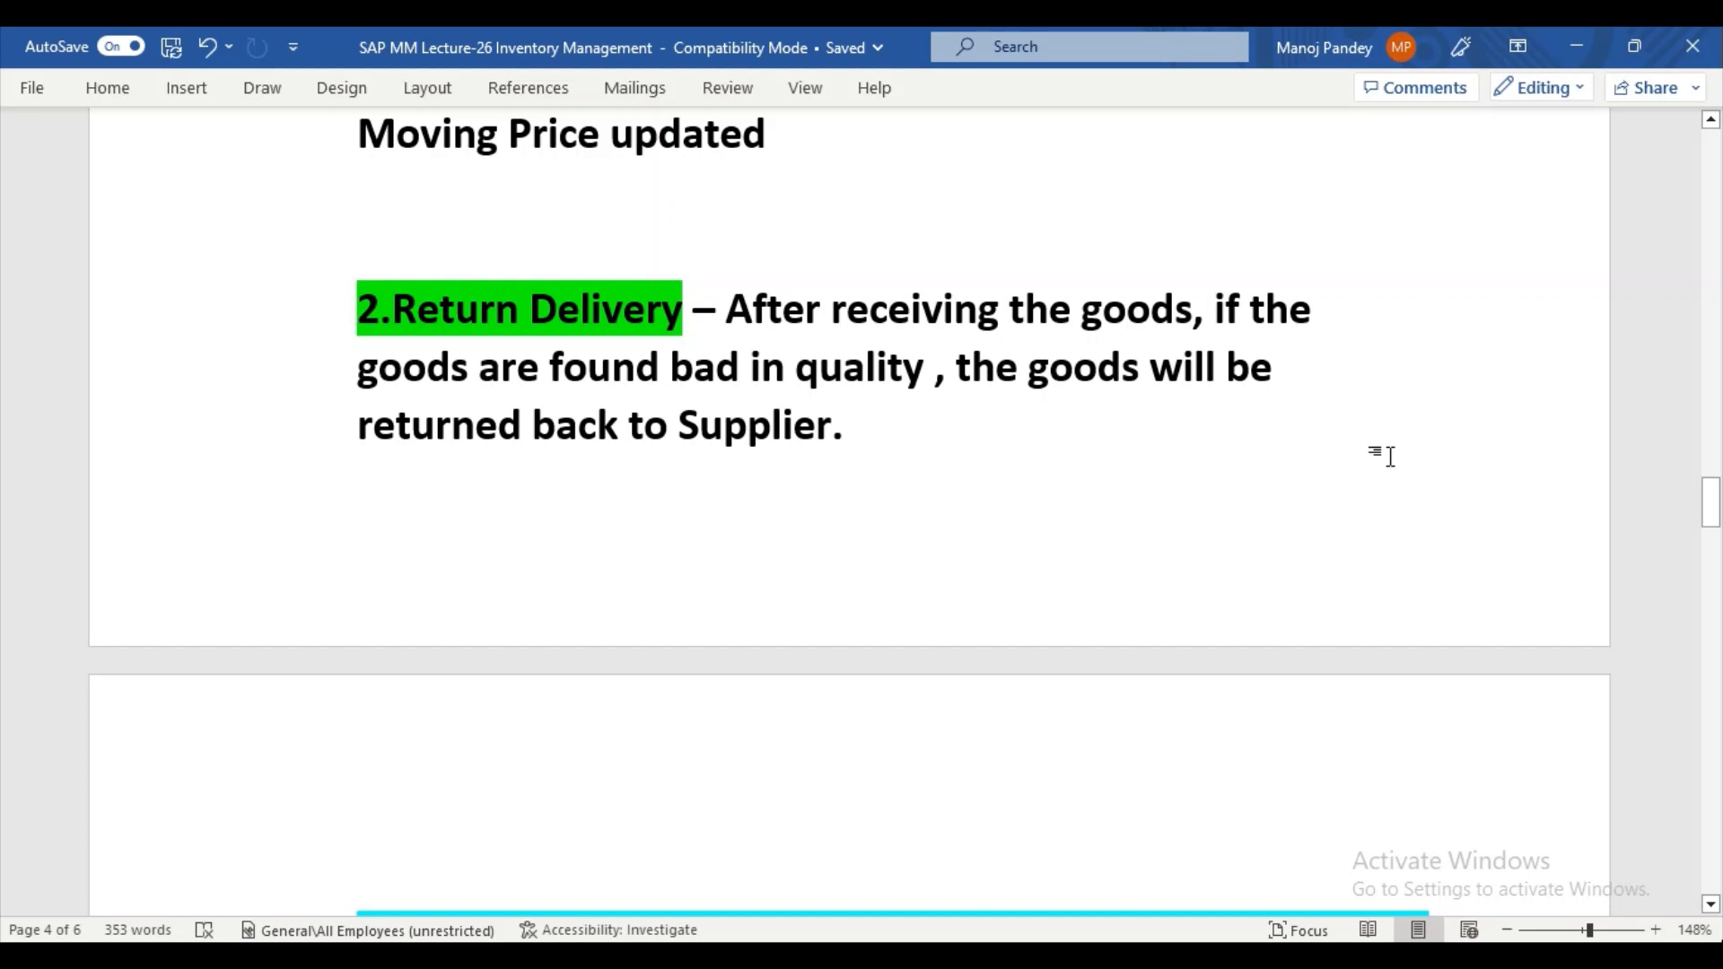
left_click_drag(1711, 503, 1712, 543)
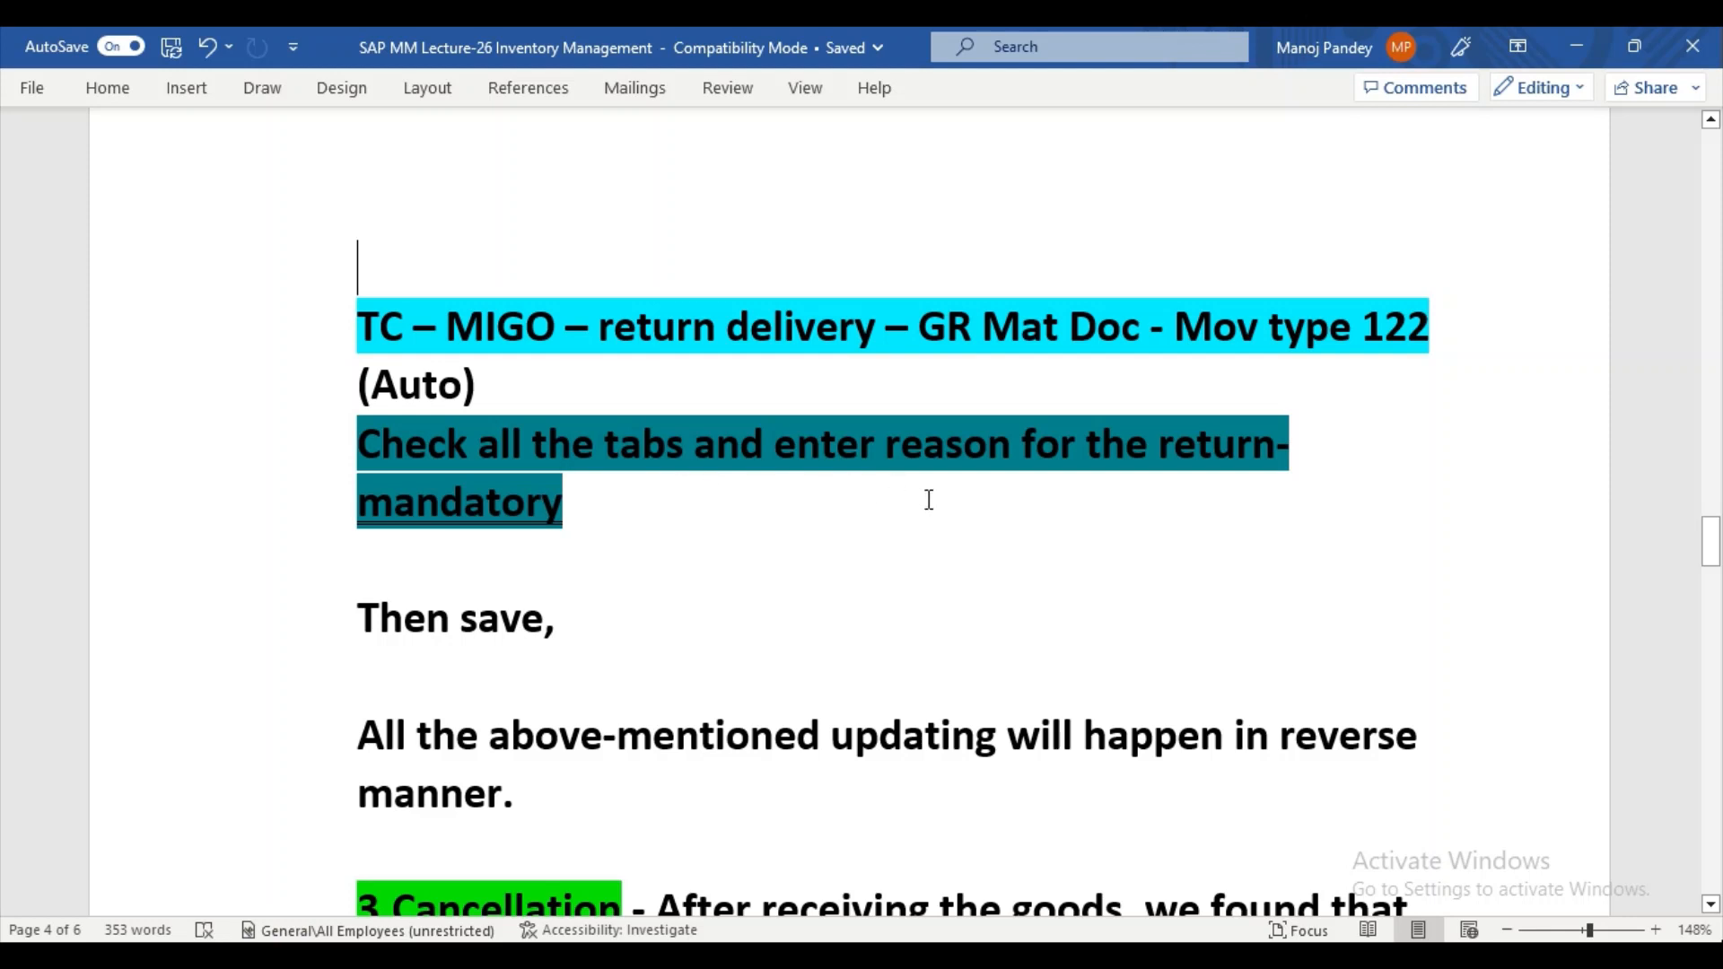
double_click(455, 507)
left_click_drag(1712, 542, 1713, 551)
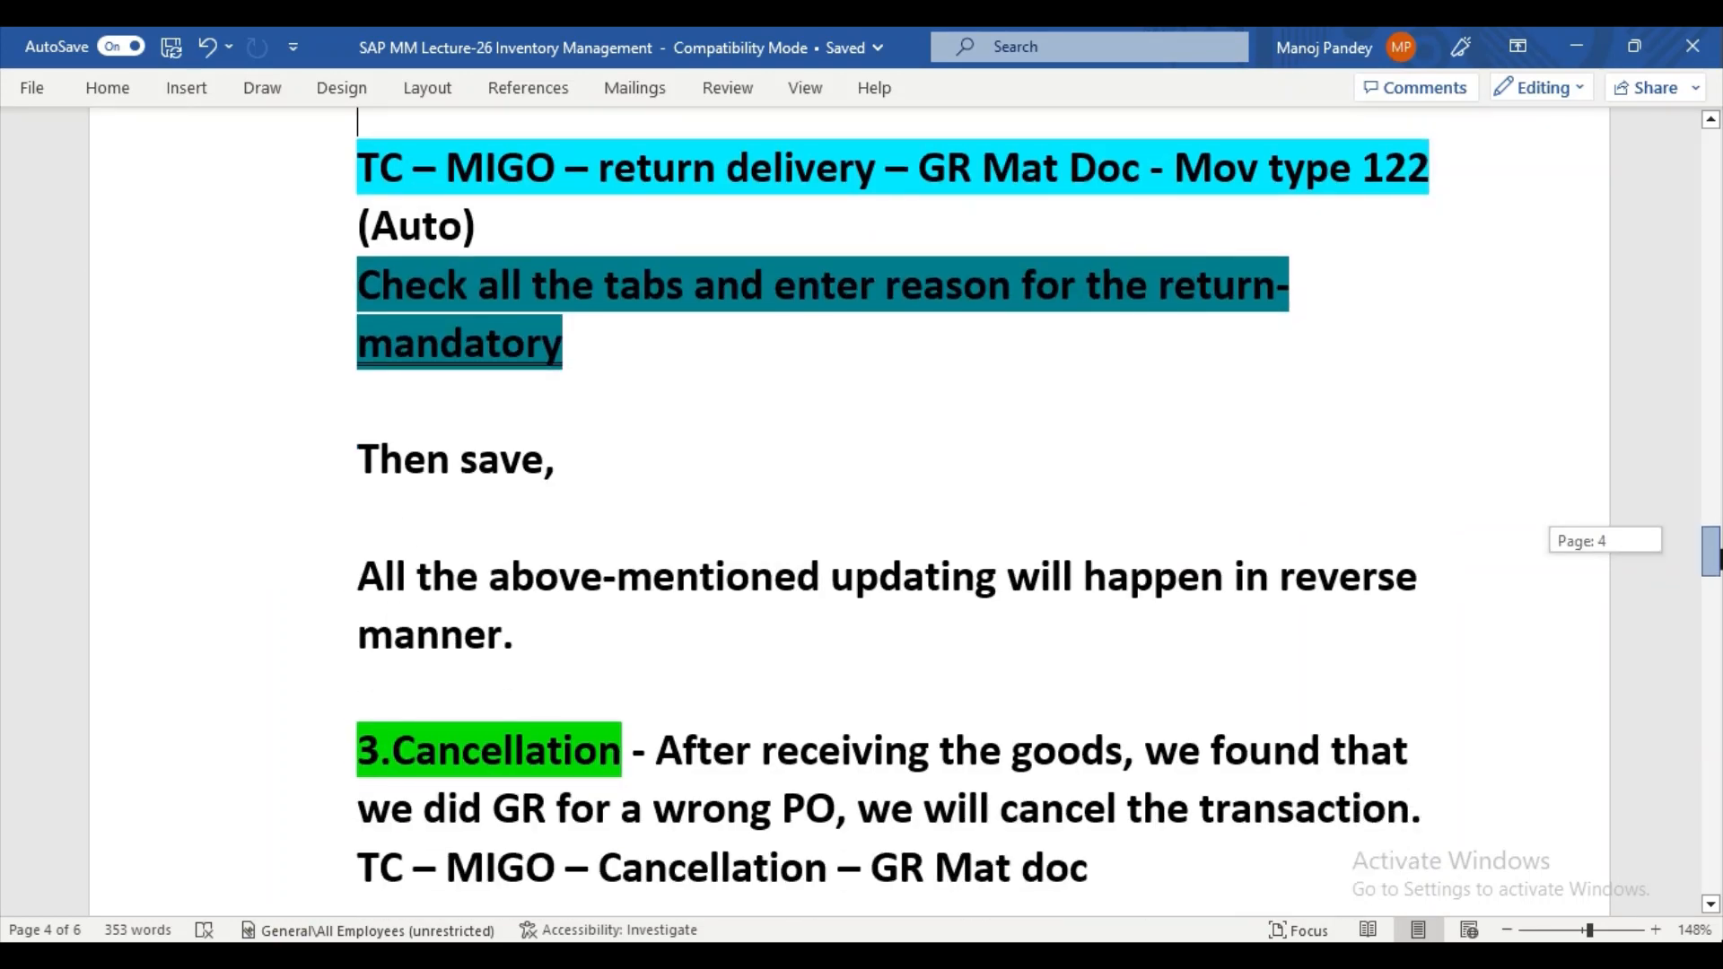
left_click_drag(1718, 558, 1718, 564)
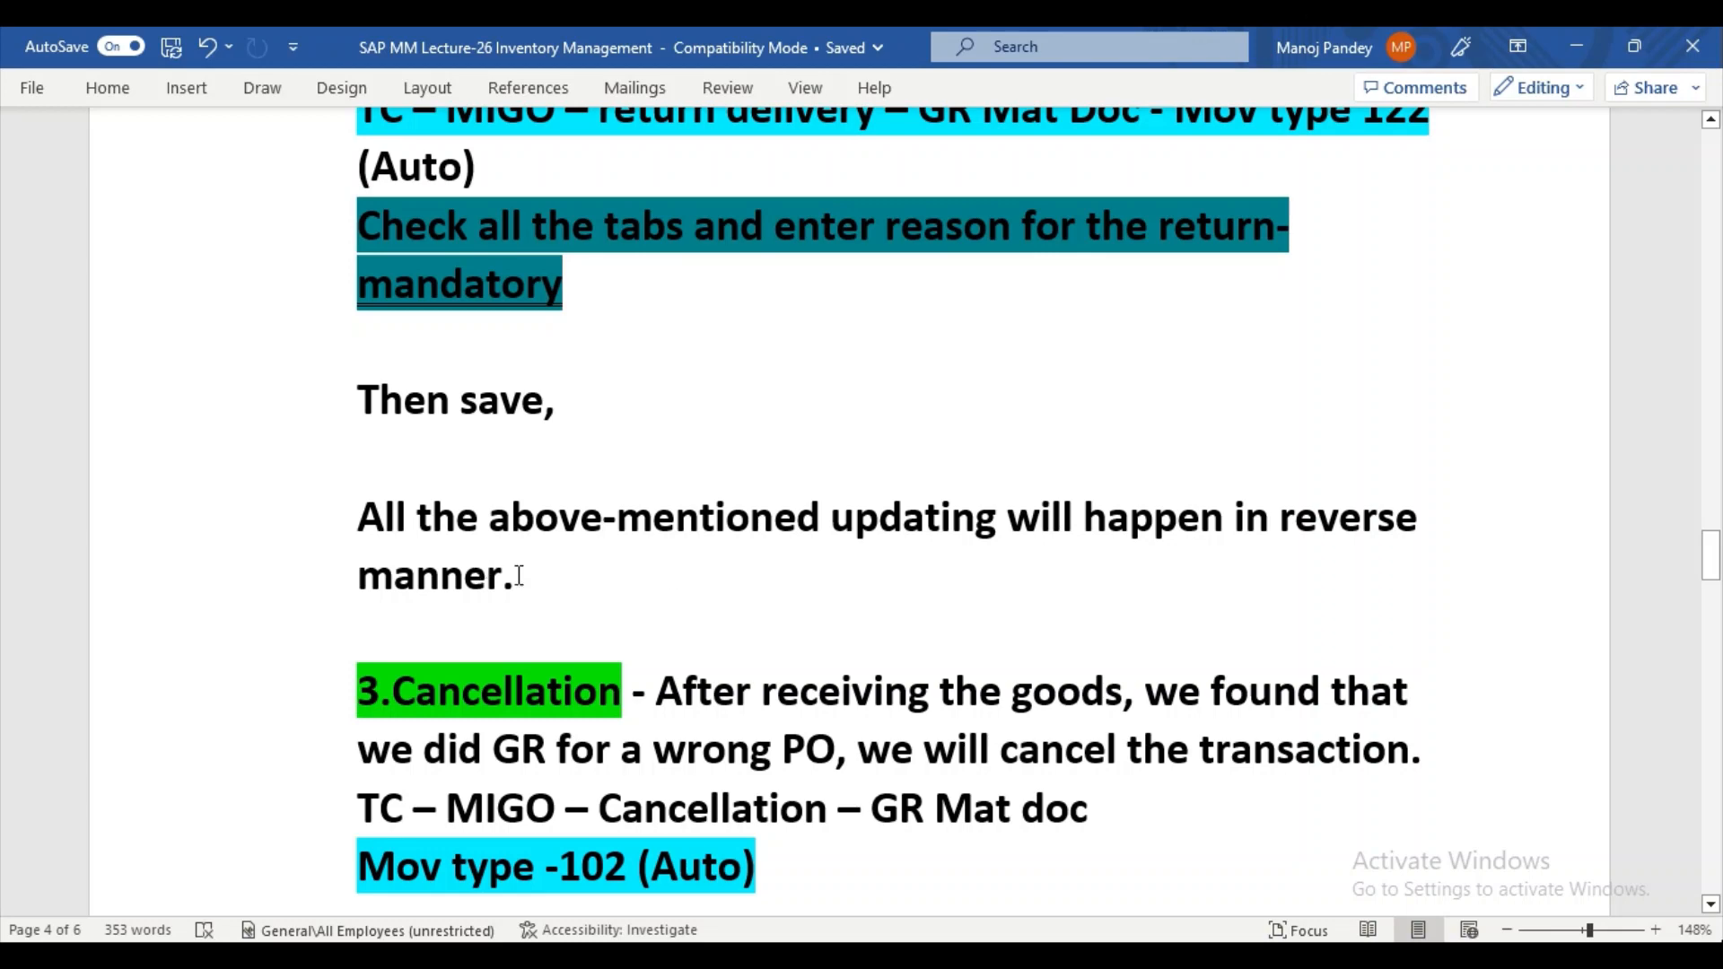
left_click_drag(1712, 555, 1715, 541)
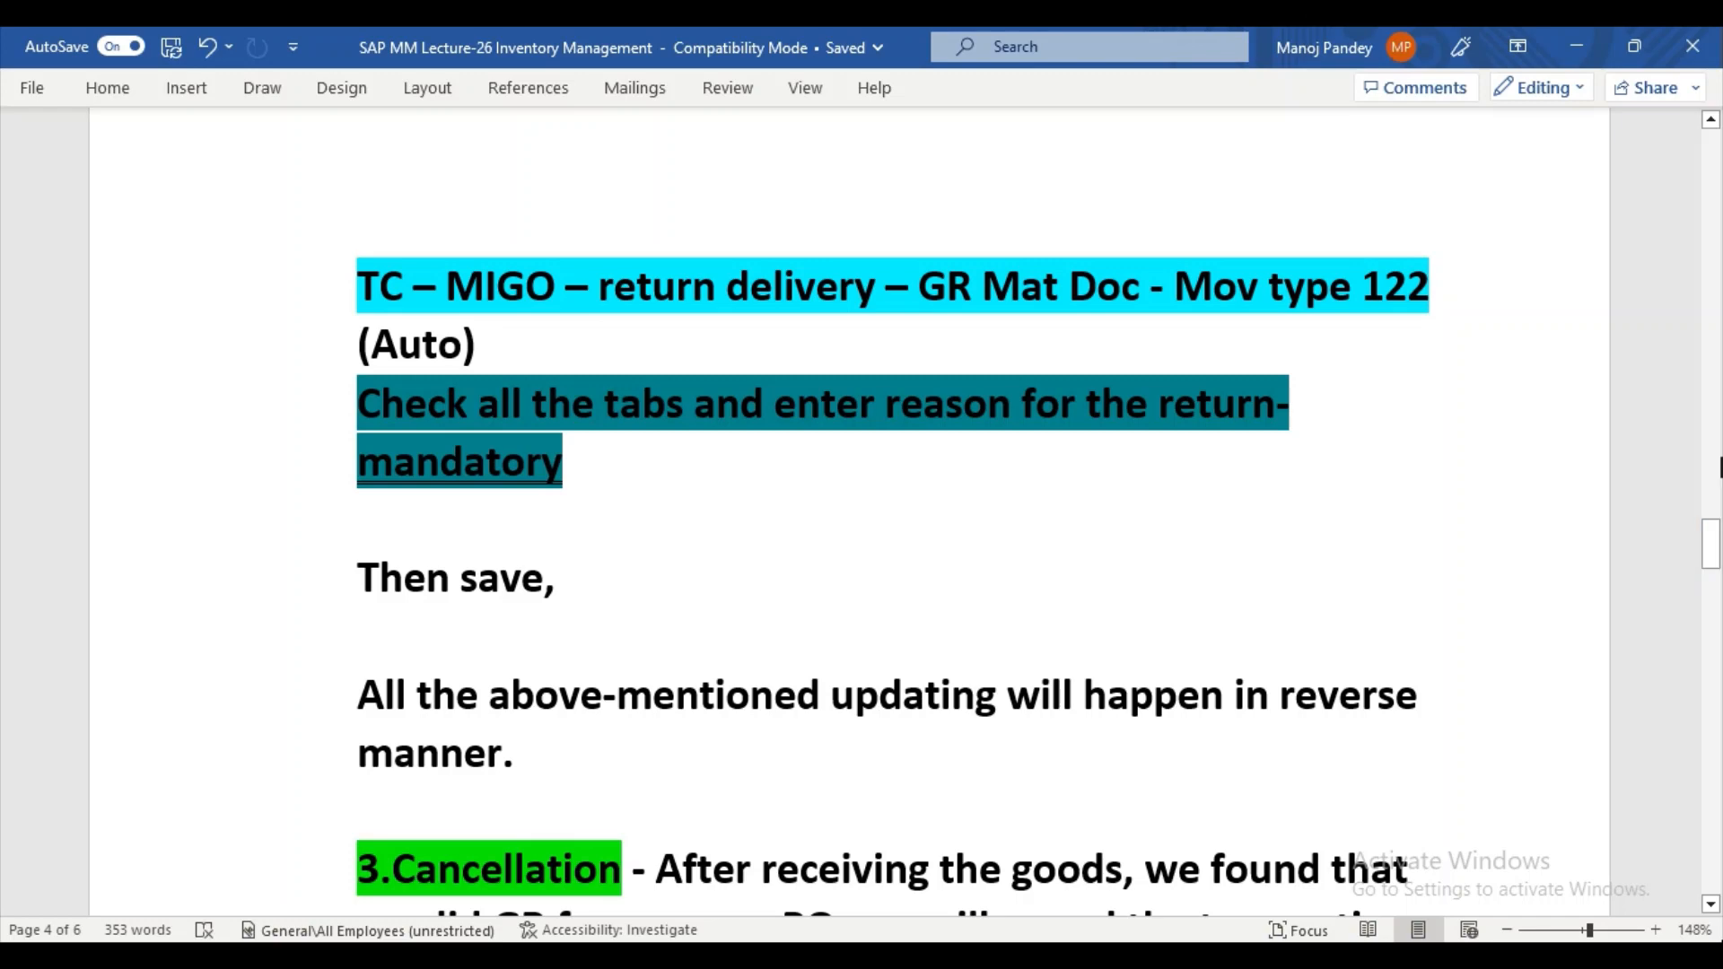
left_click_drag(1711, 525, 1711, 552)
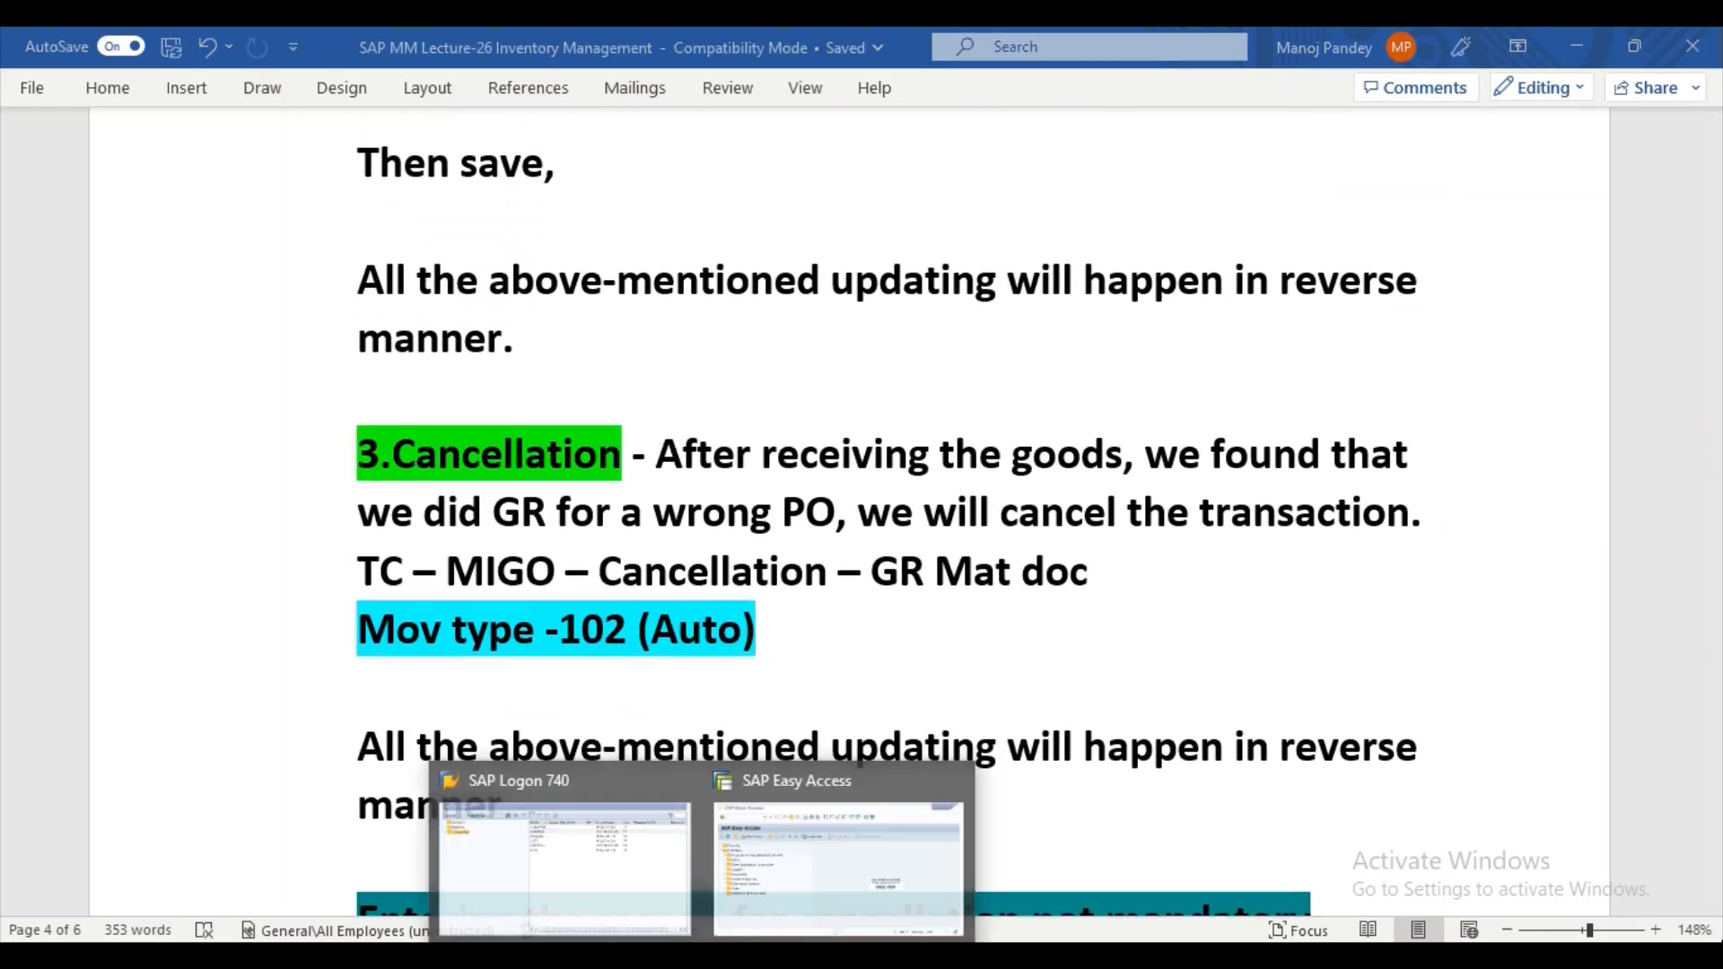
Switch to SAP and start transaction ME21N to create a purchase order.
left_click(779, 851)
left_click(225, 120)
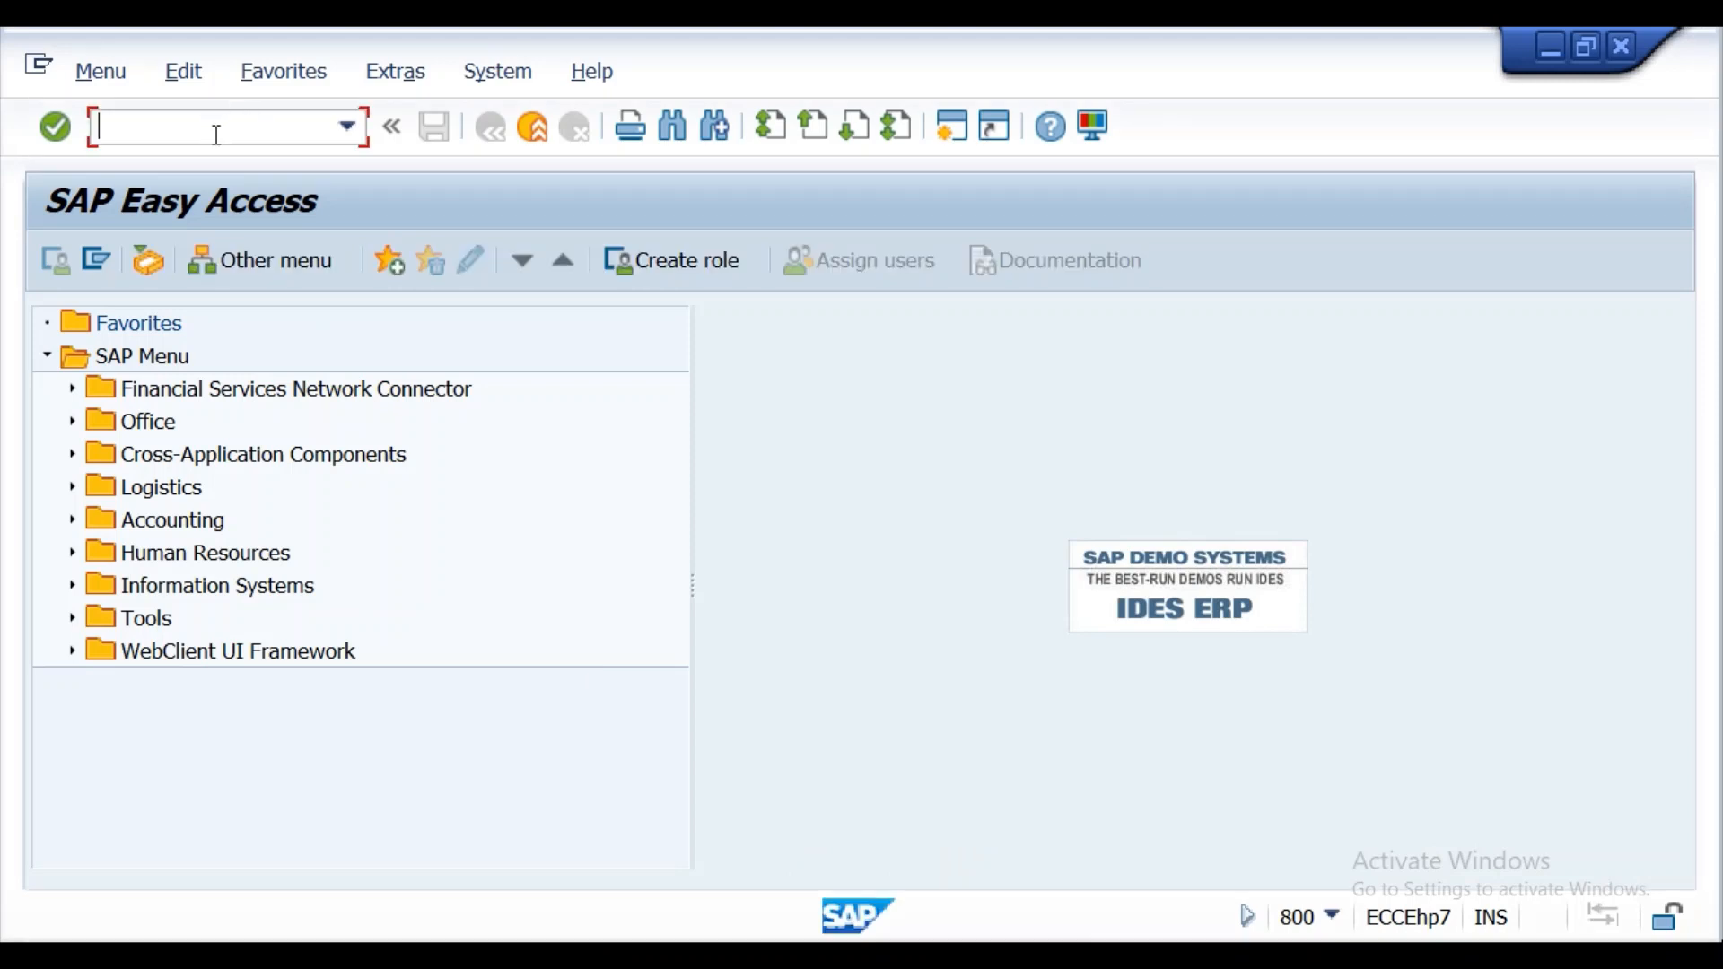
type("me21n")
key("Return")
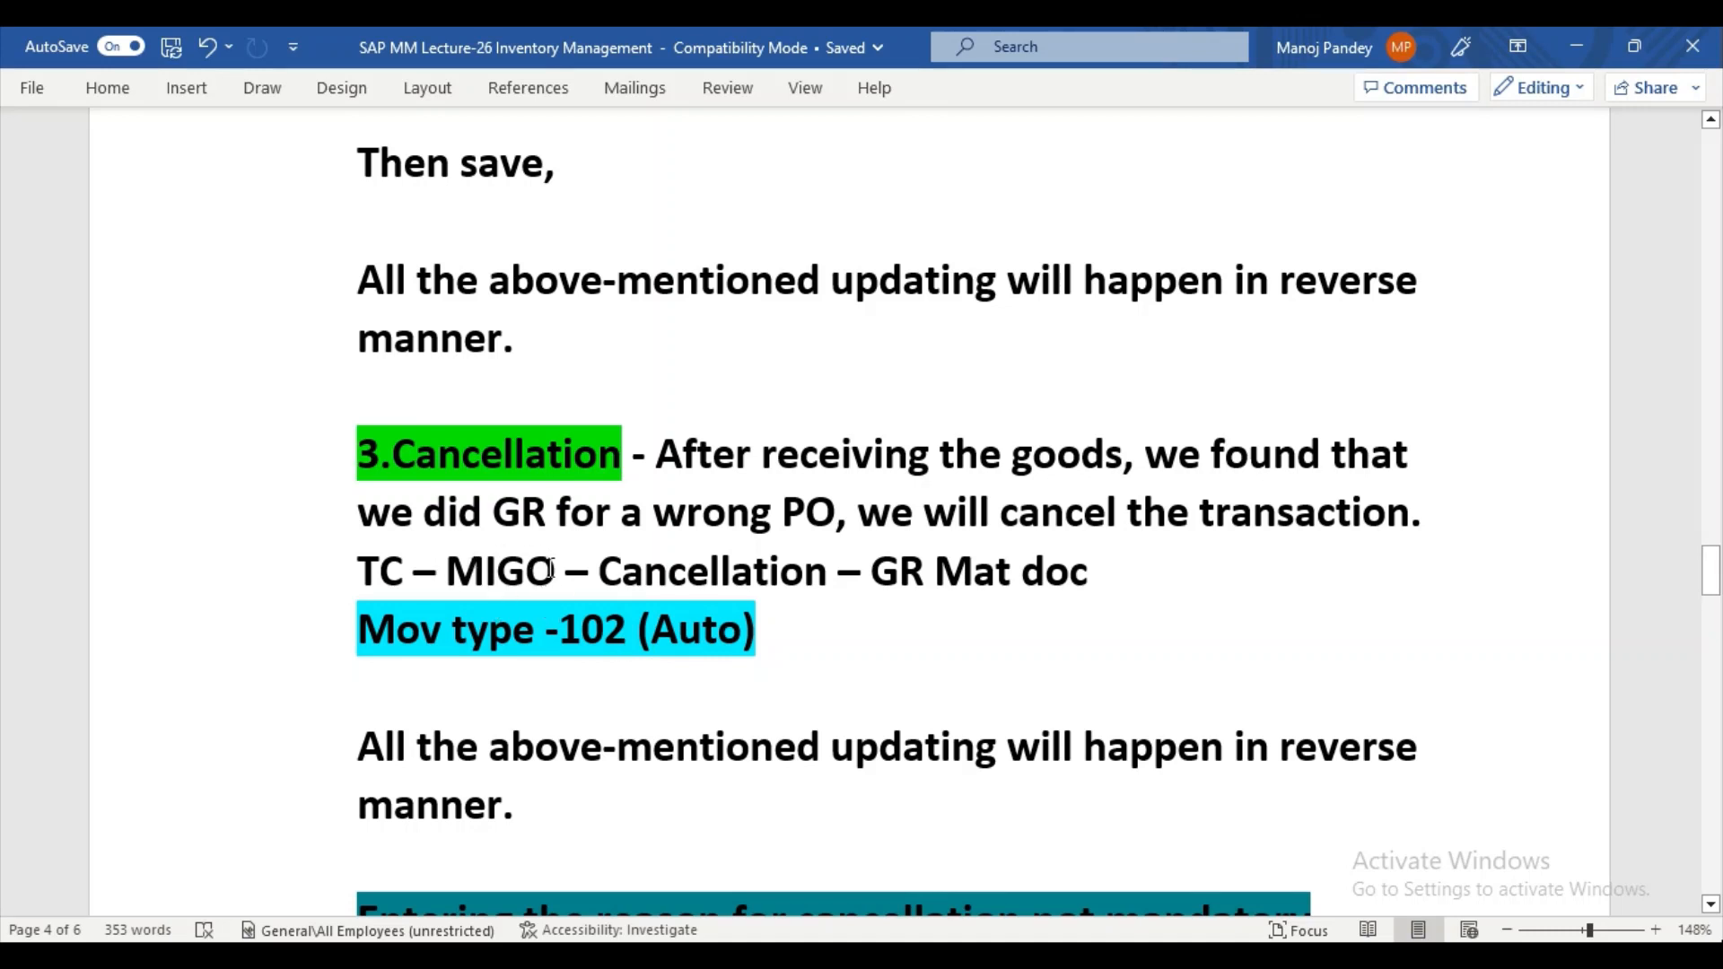
Highlight "TC – MIGO" in turquoise in the Word notes' Cancellation section, then switch back to the SAP purchase order window.
left_click_drag(562, 572, 359, 574)
left_click(467, 519)
key("Left")
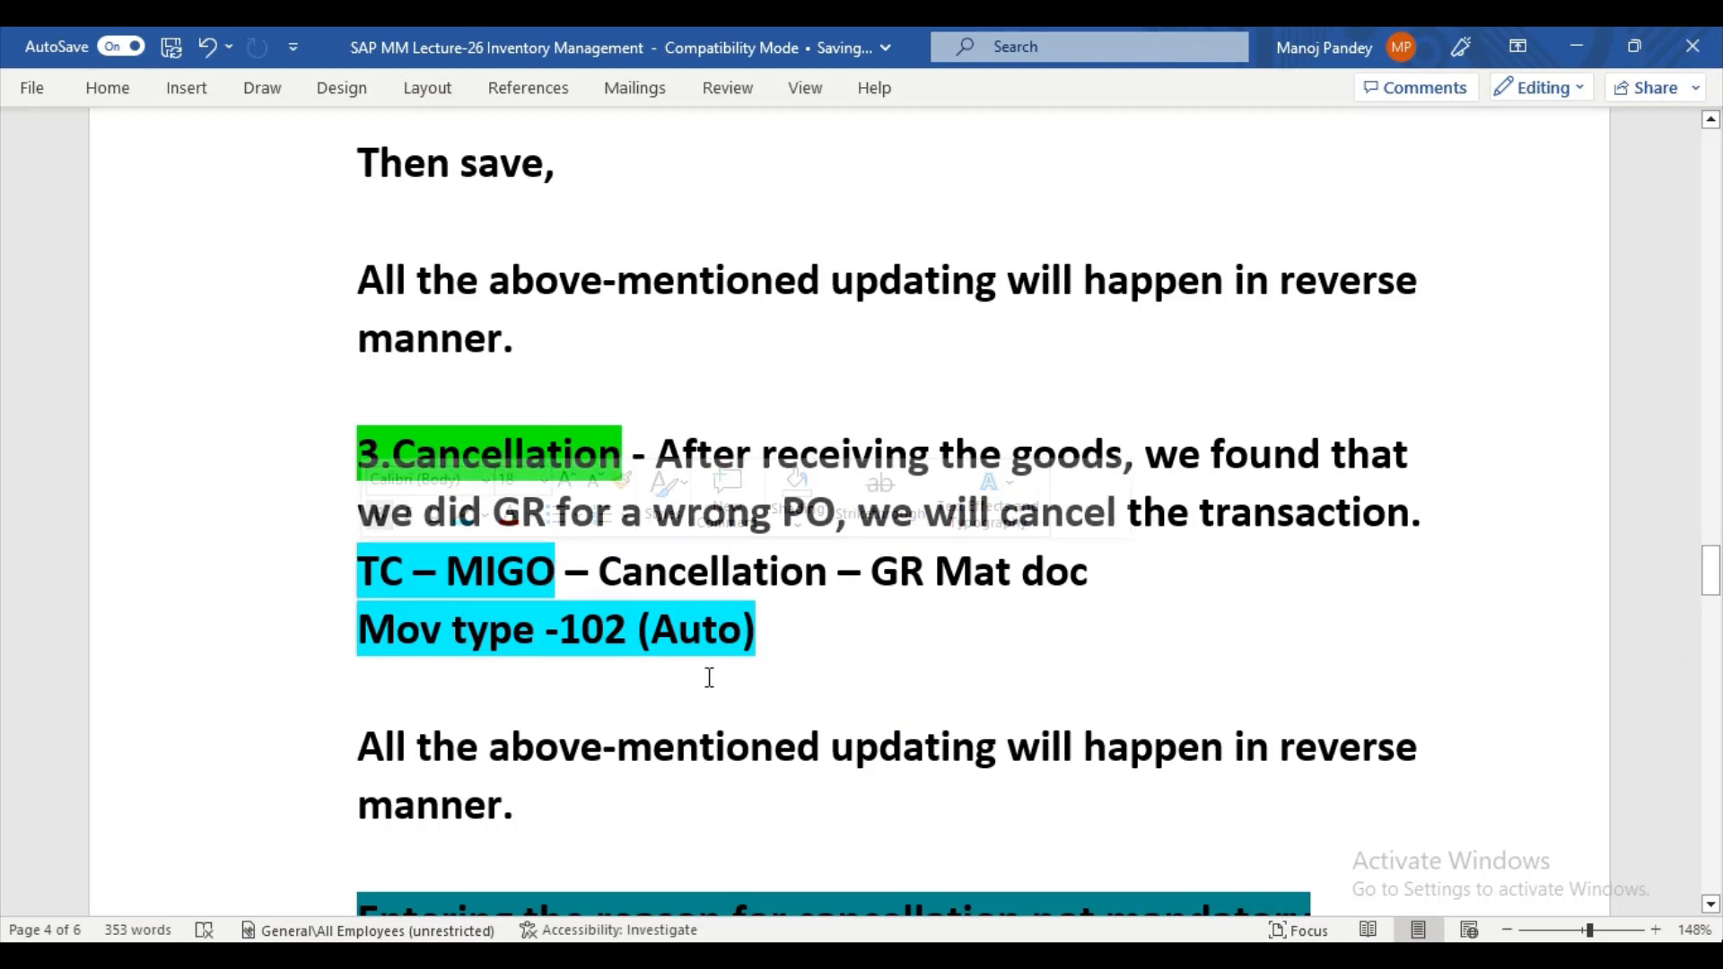
key("super+d")
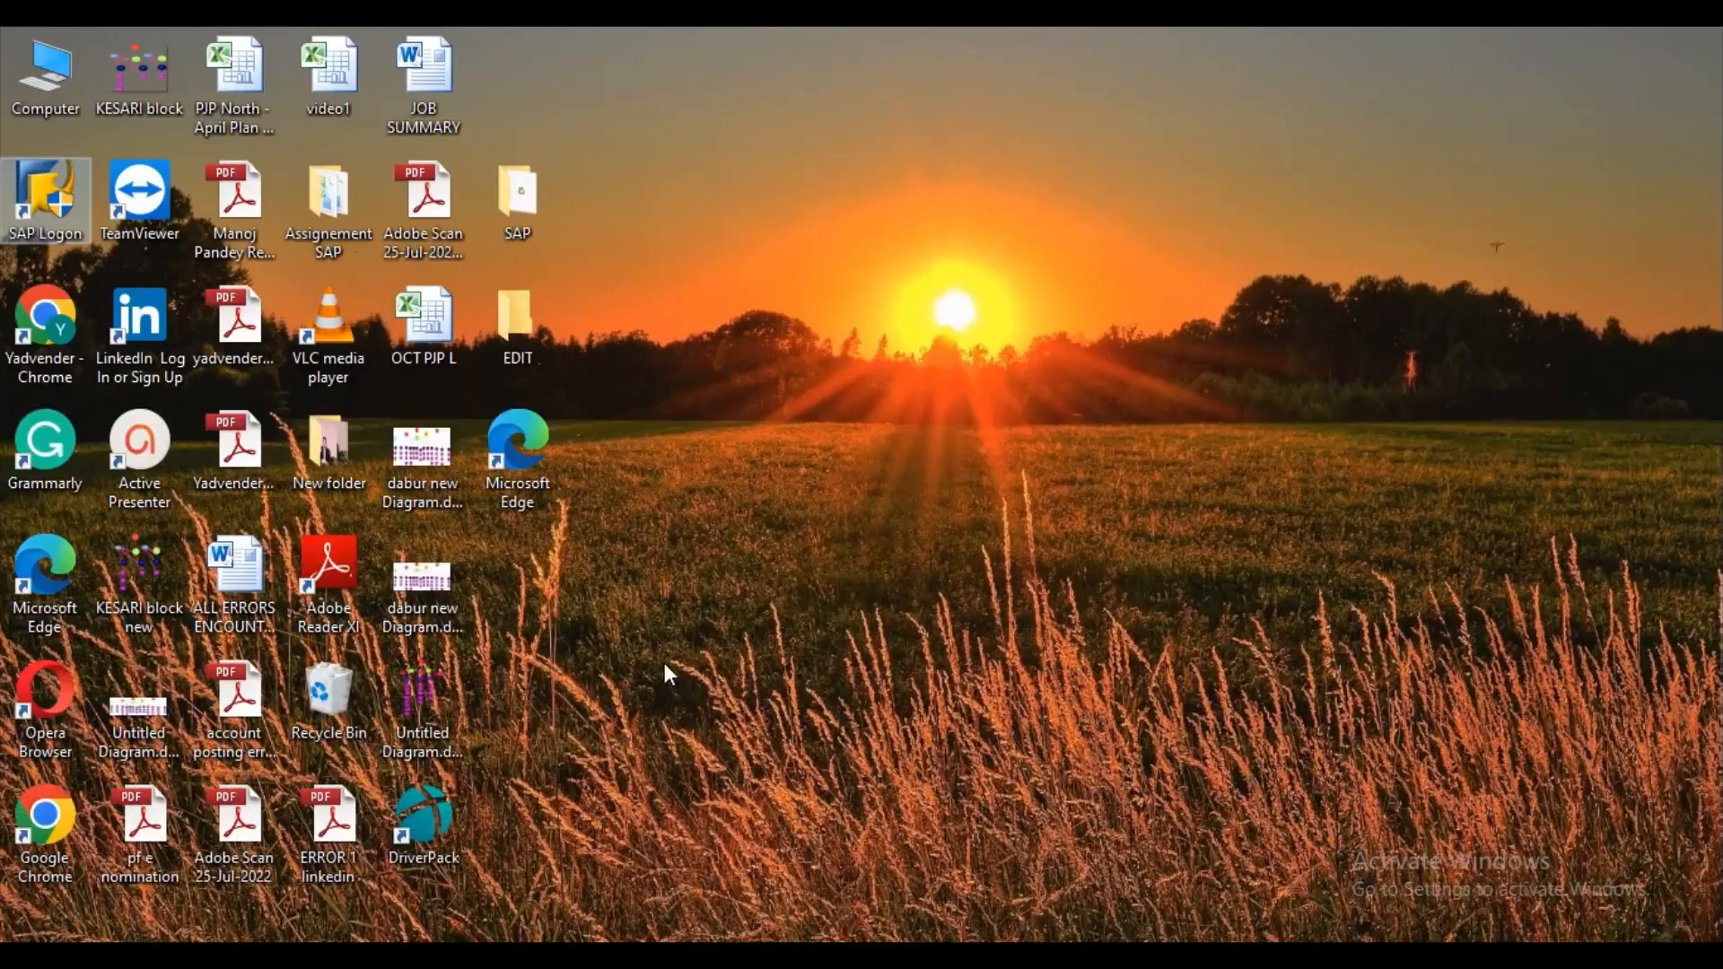
left_click(758, 783)
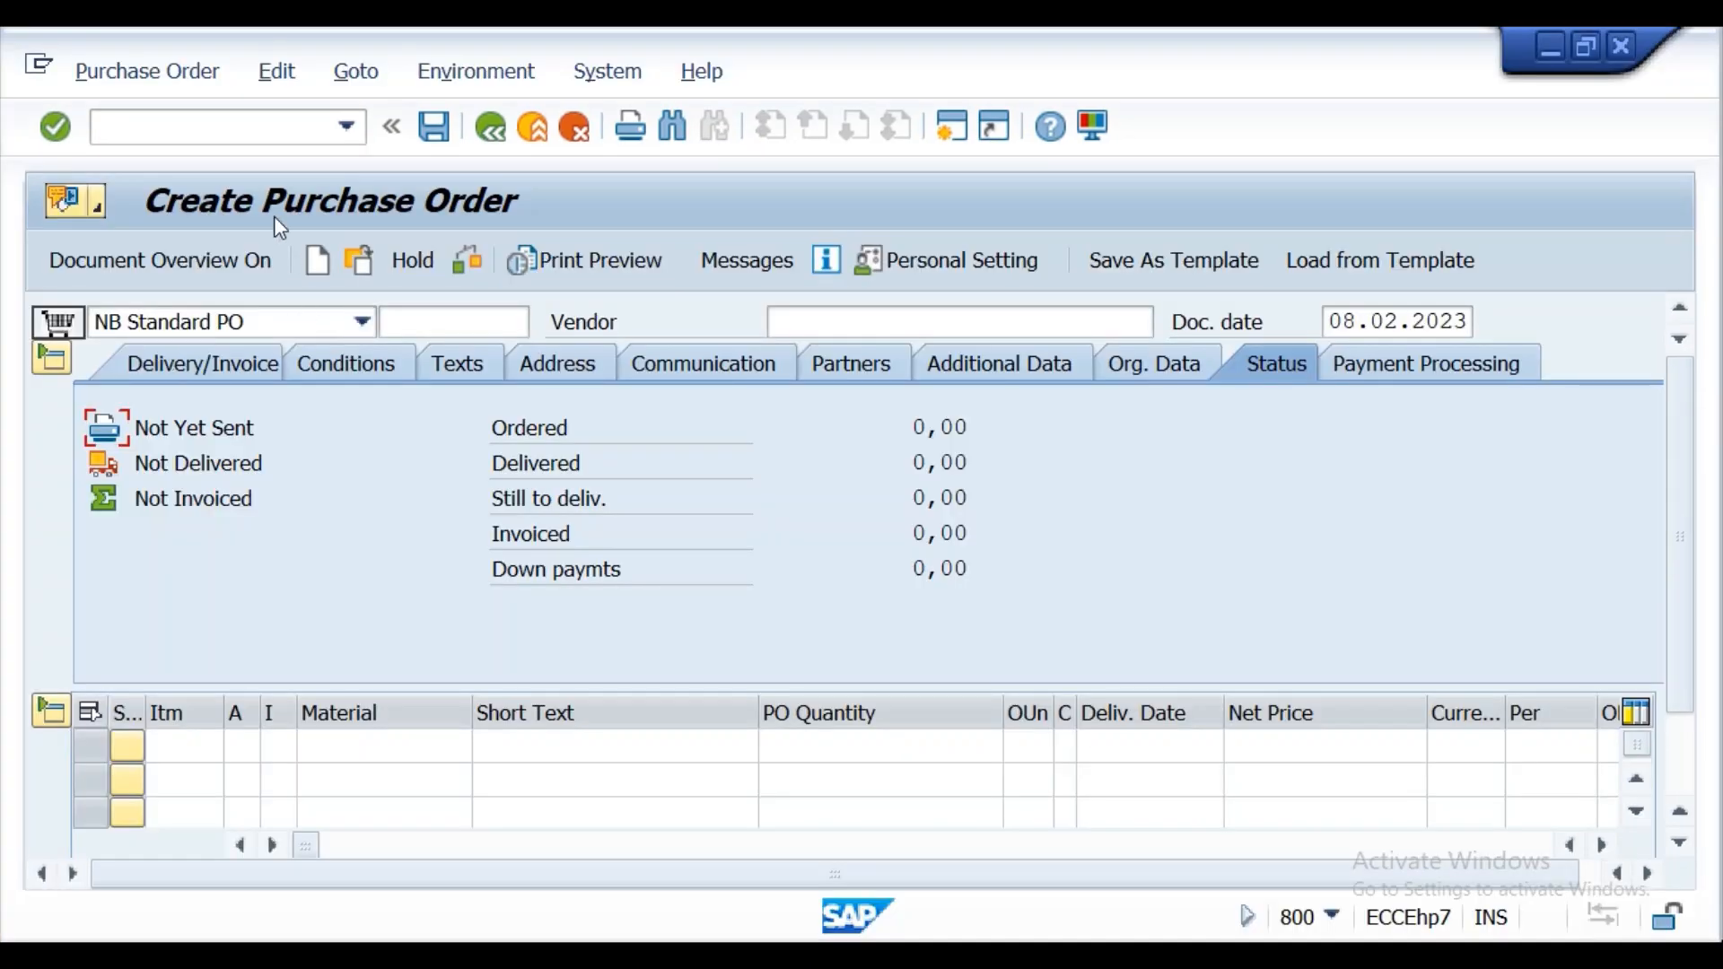
Turn on the document overview, list My purchase orders, and copy the last listed order into the new purchase order.
left_click(251, 132)
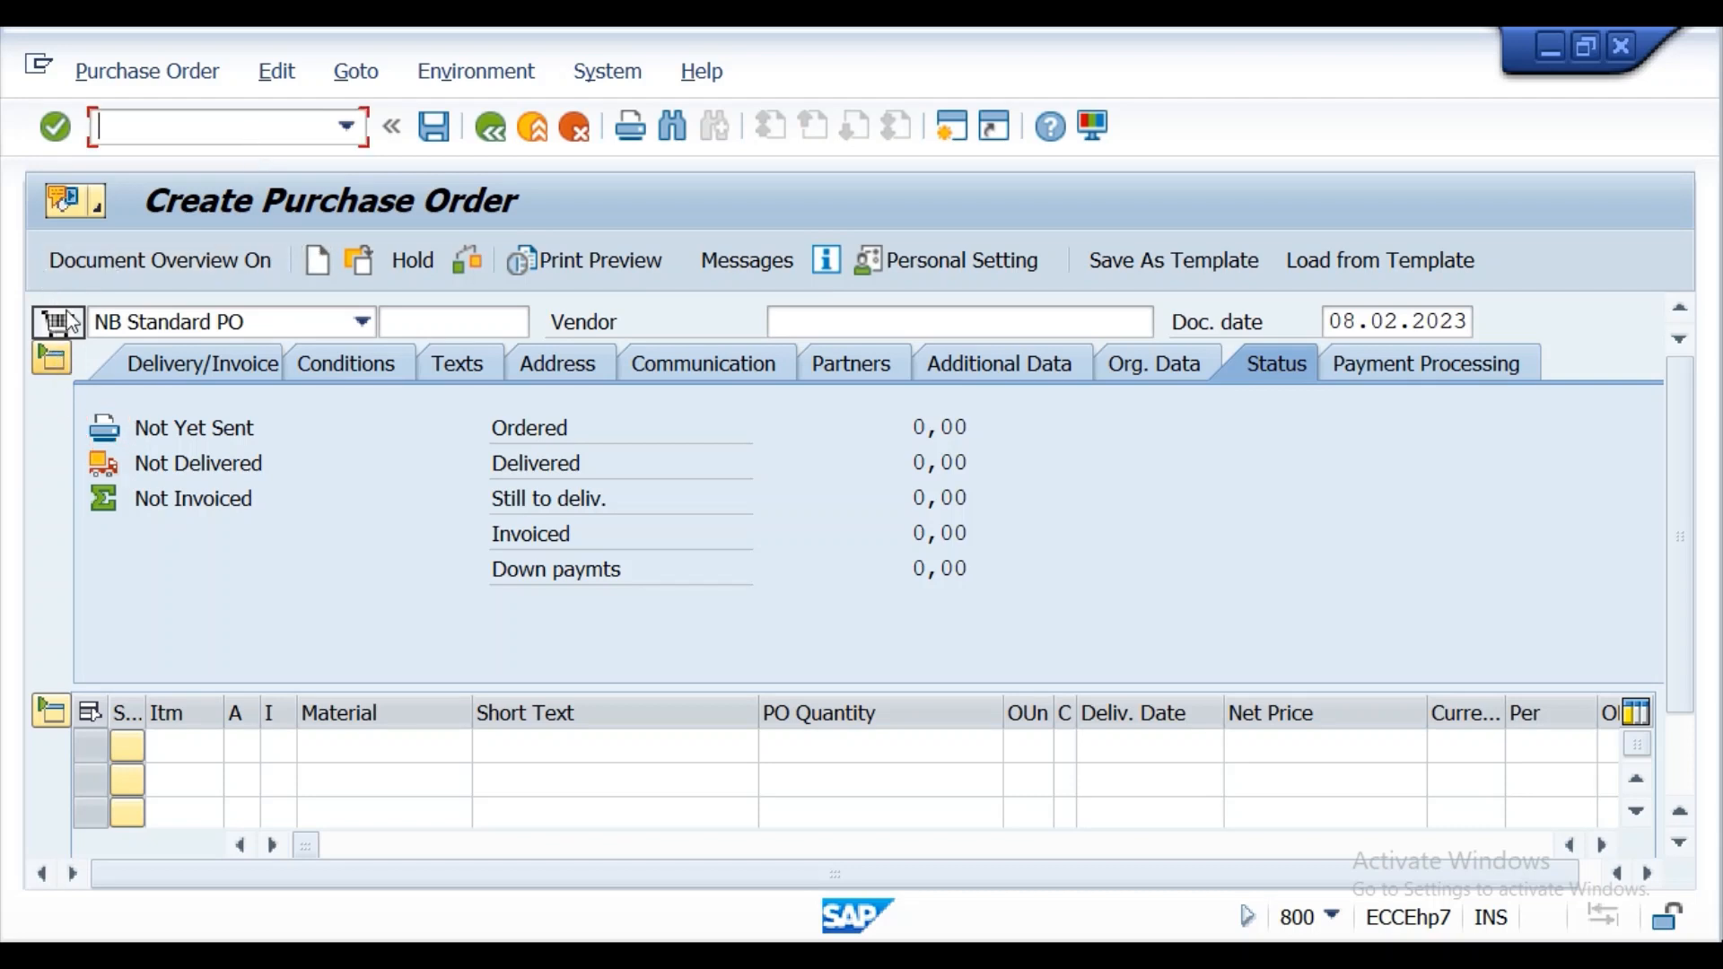
left_click(102, 262)
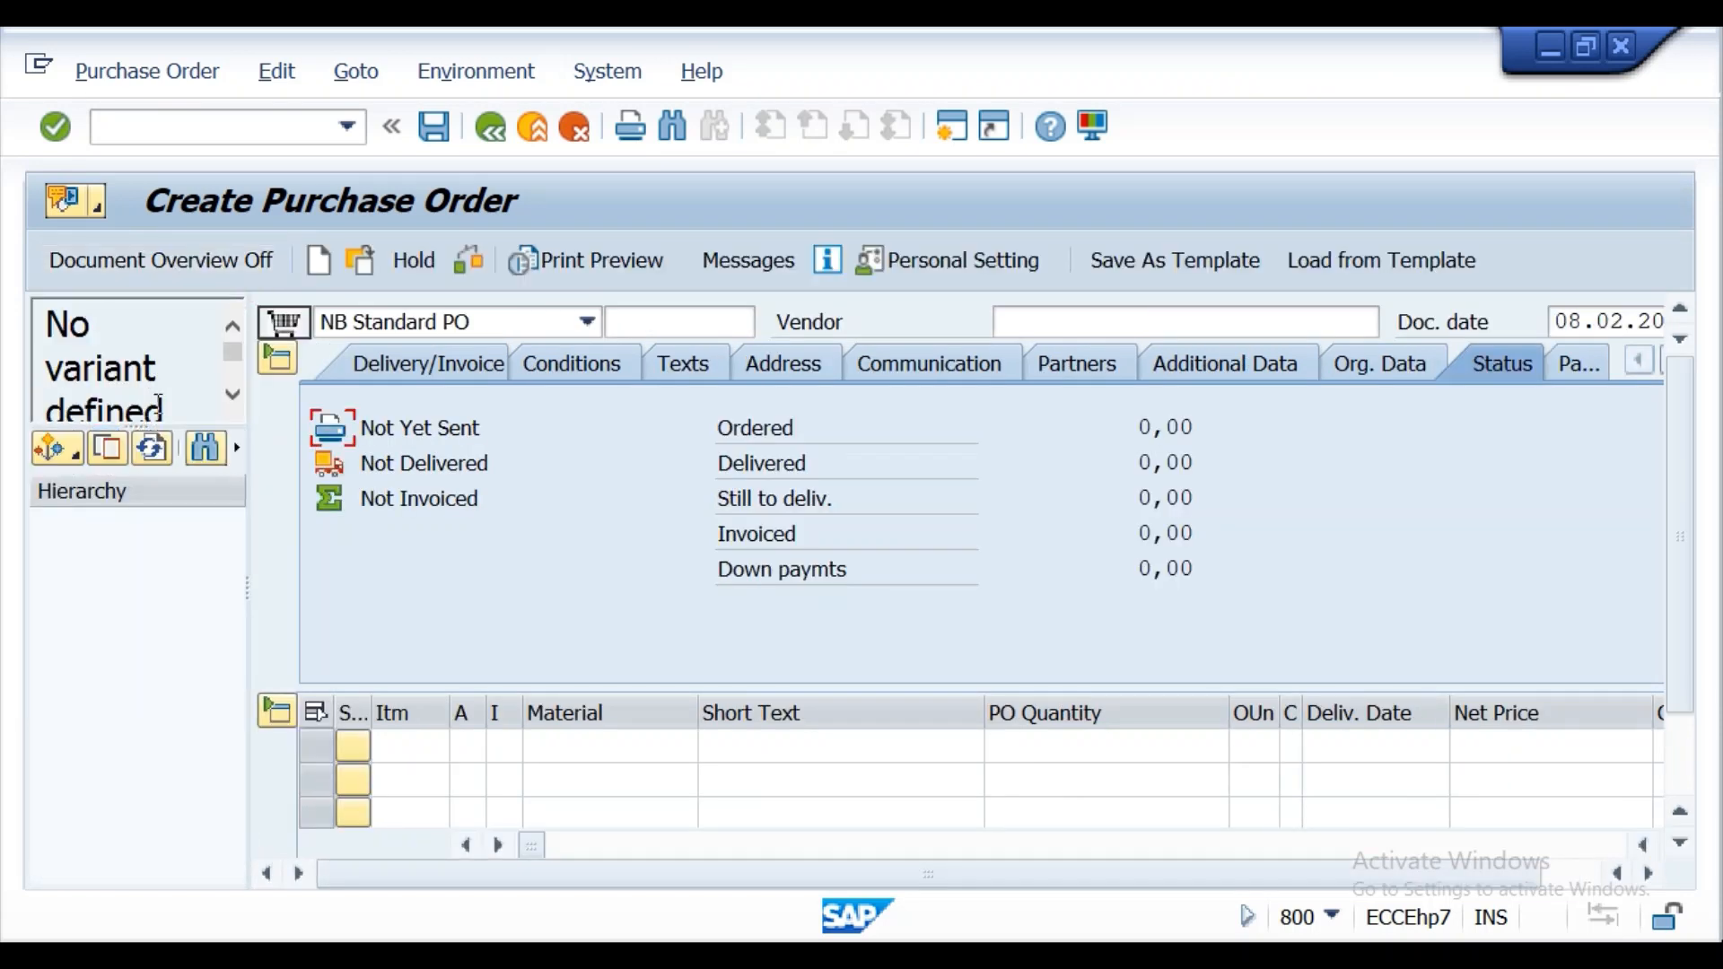
left_click(54, 449)
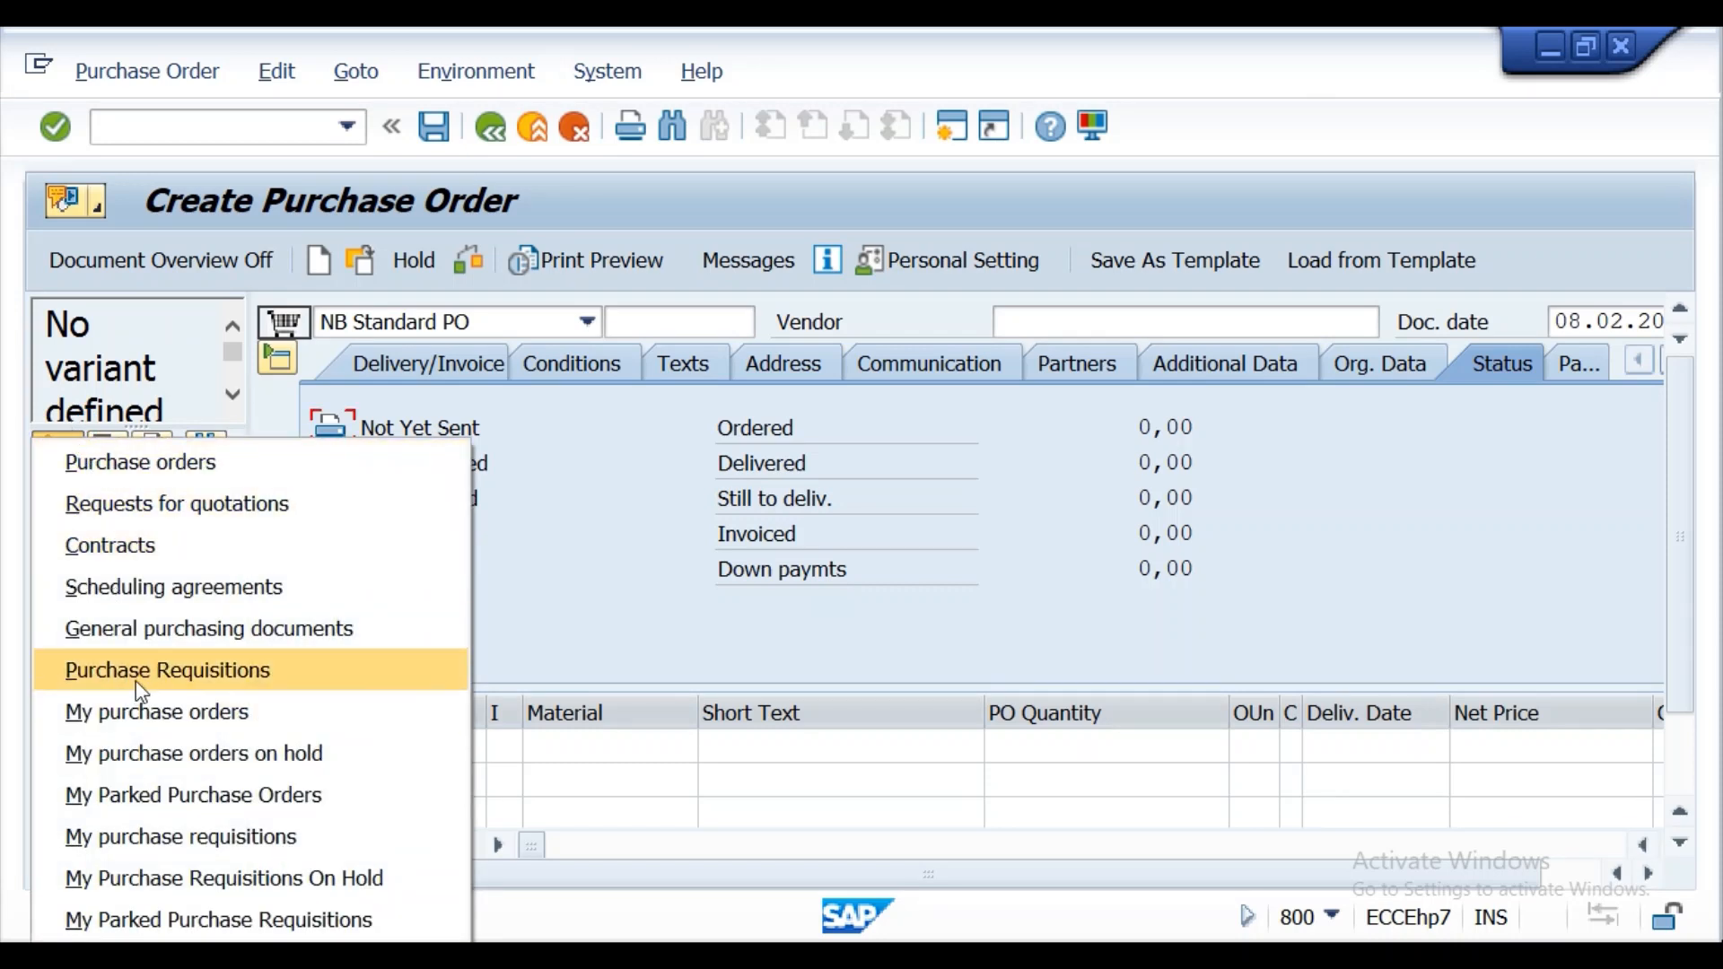
left_click(134, 714)
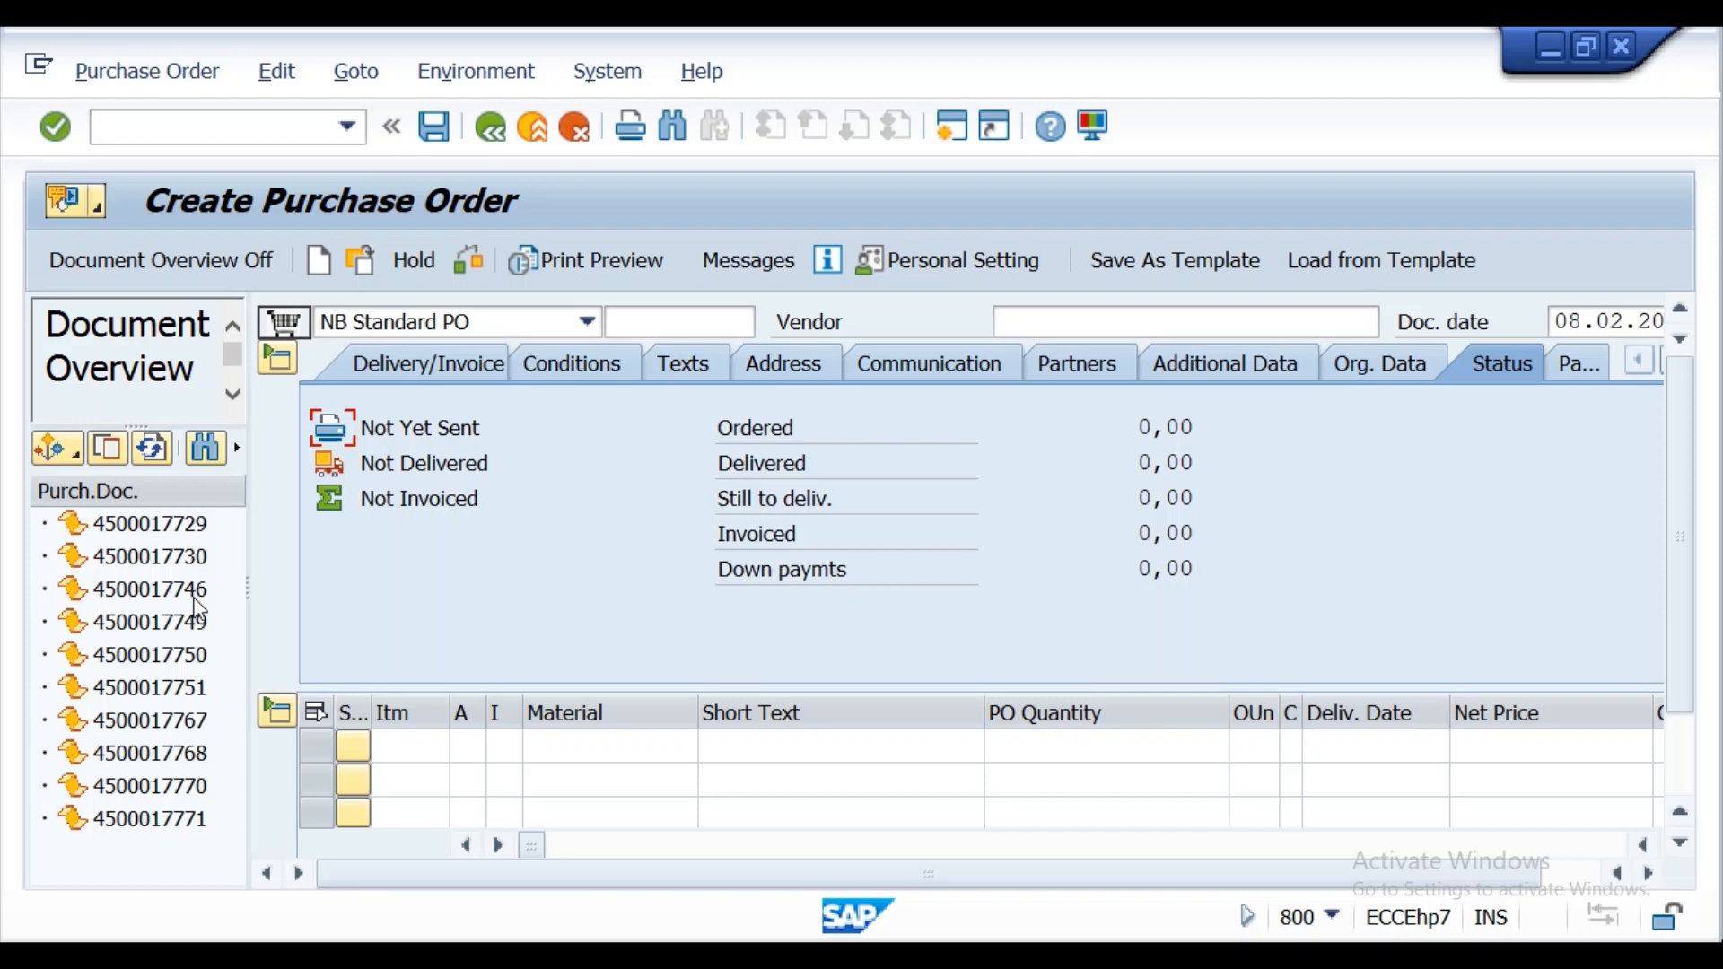
left_click(244, 131)
left_click(169, 822)
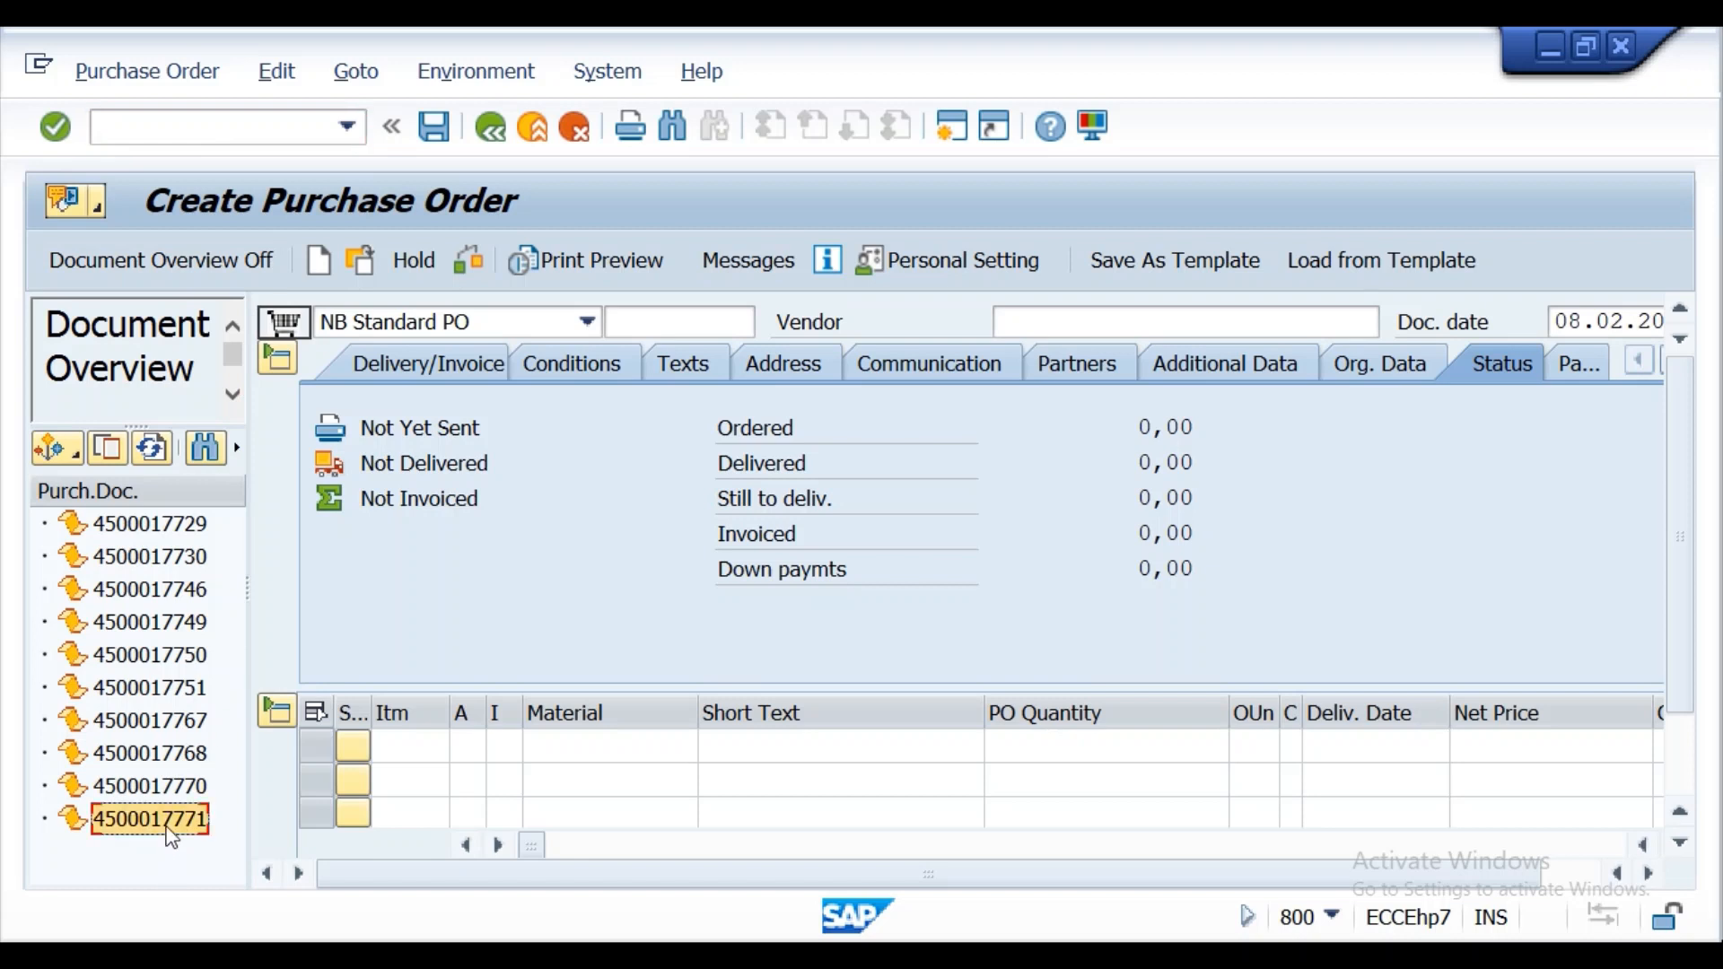
left_click(115, 454)
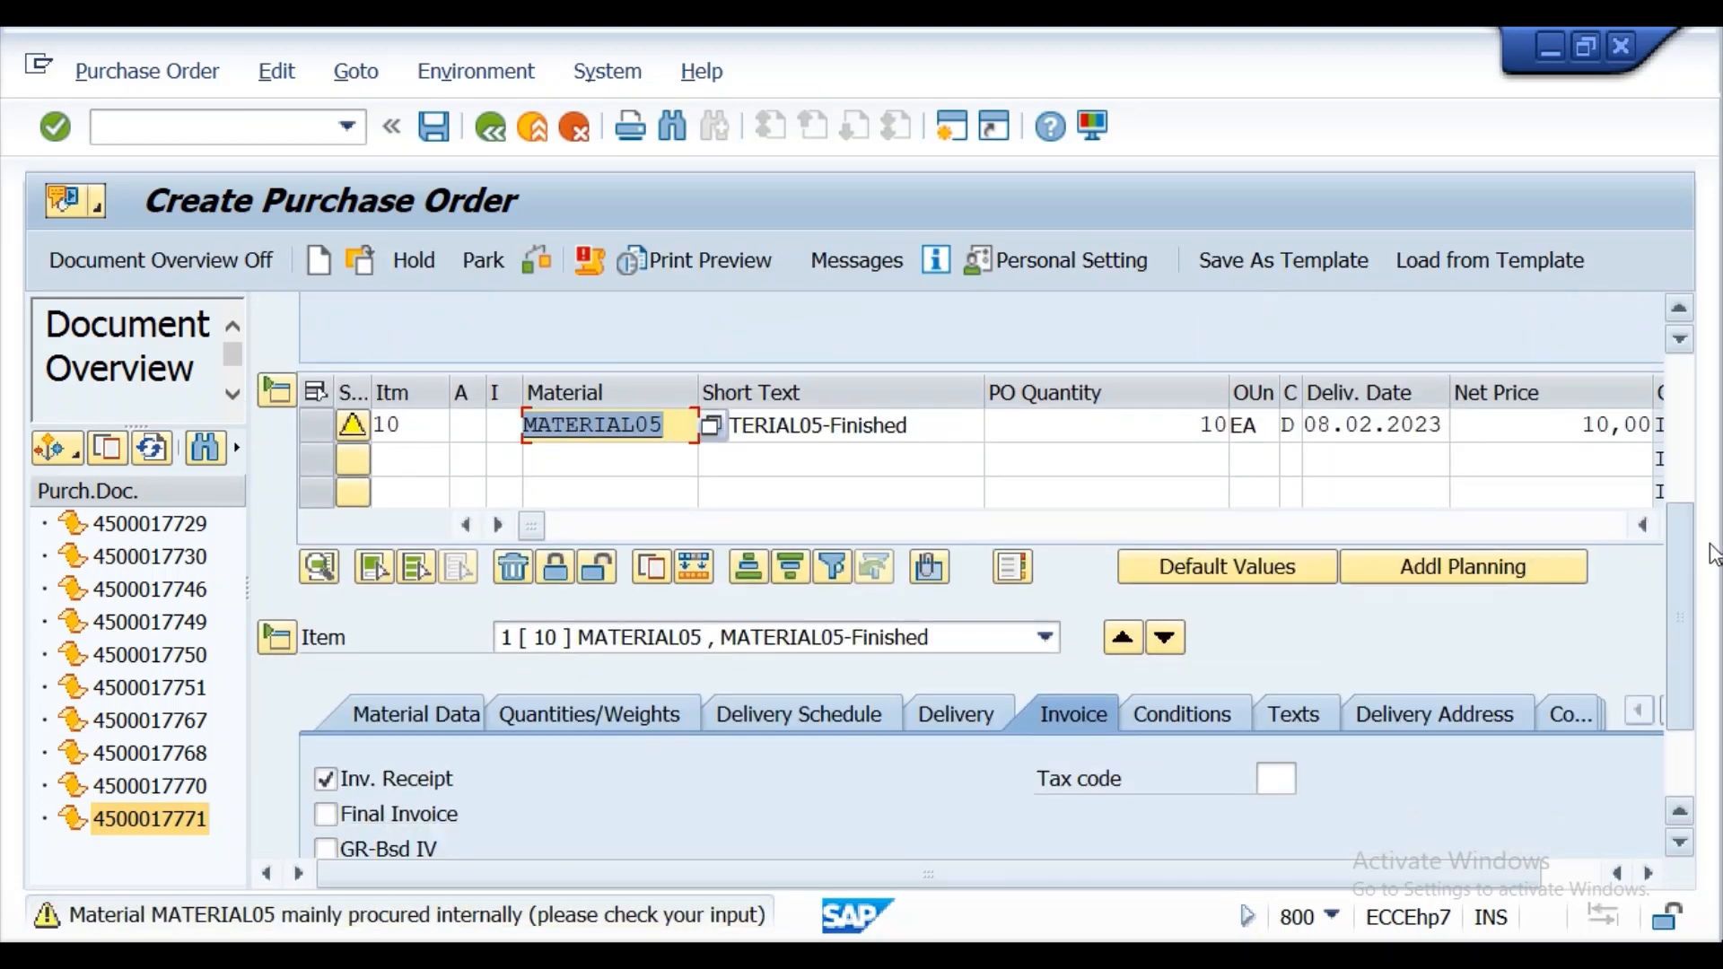
Check and save the new MATERIAL05 purchase order for vendor VEN1, and copy its number from the message details.
left_click_drag(1712, 567, 1657, 401)
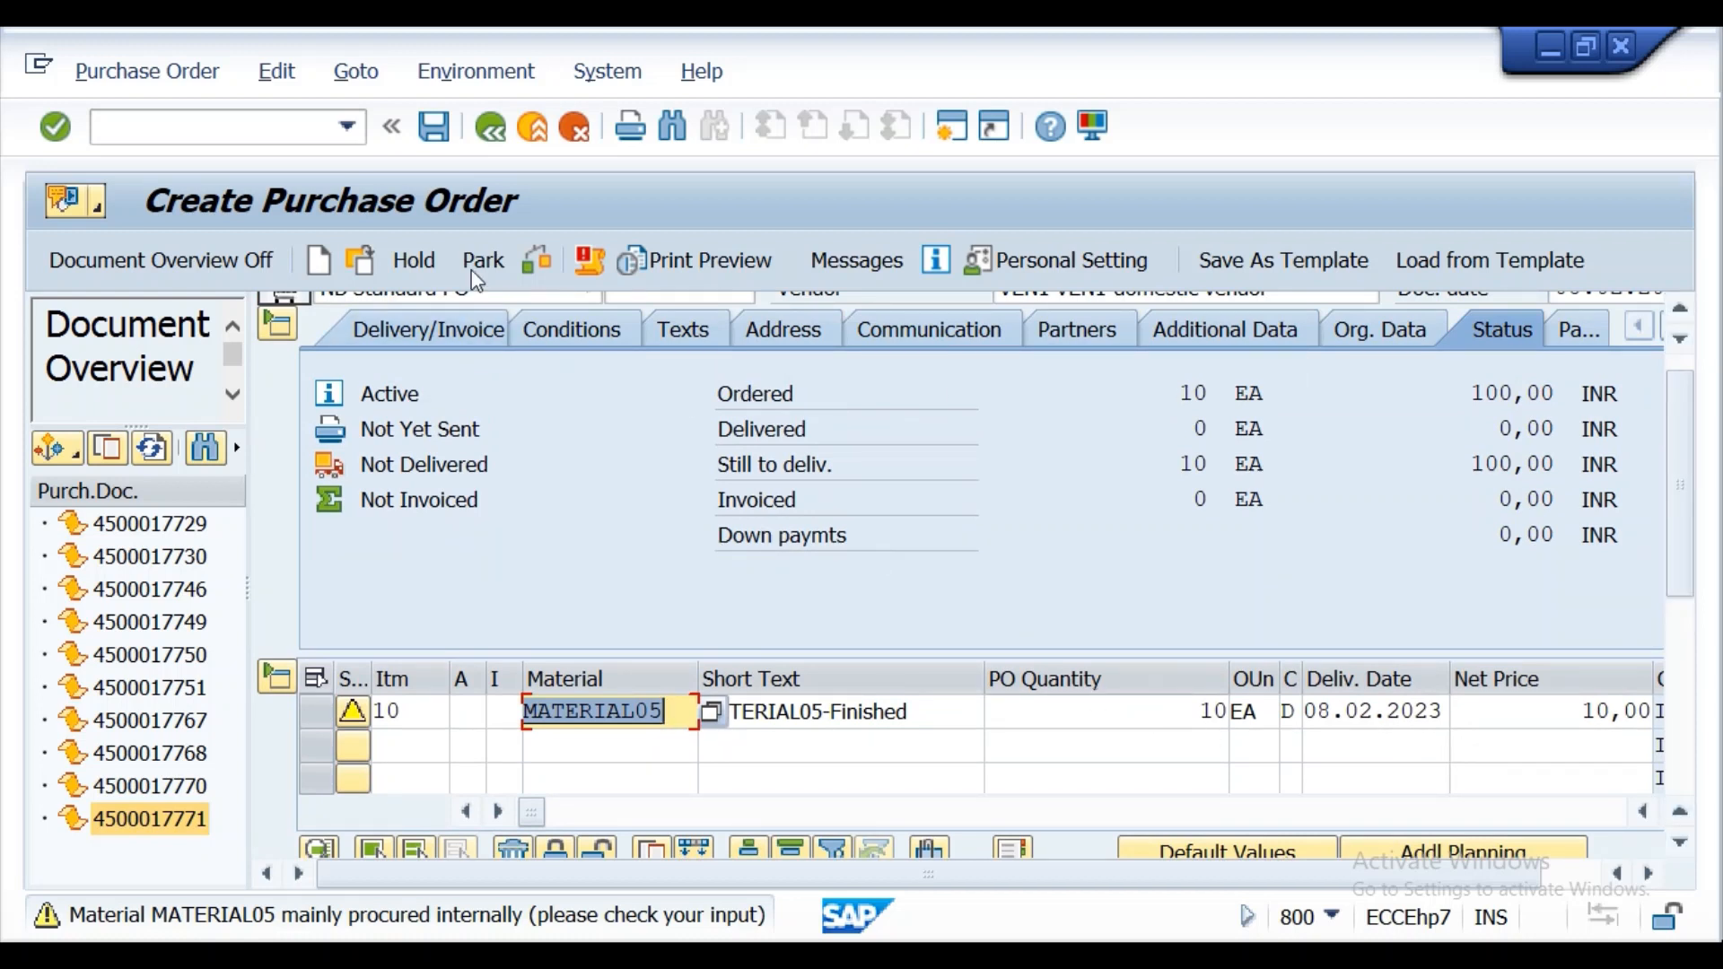
left_click(550, 260)
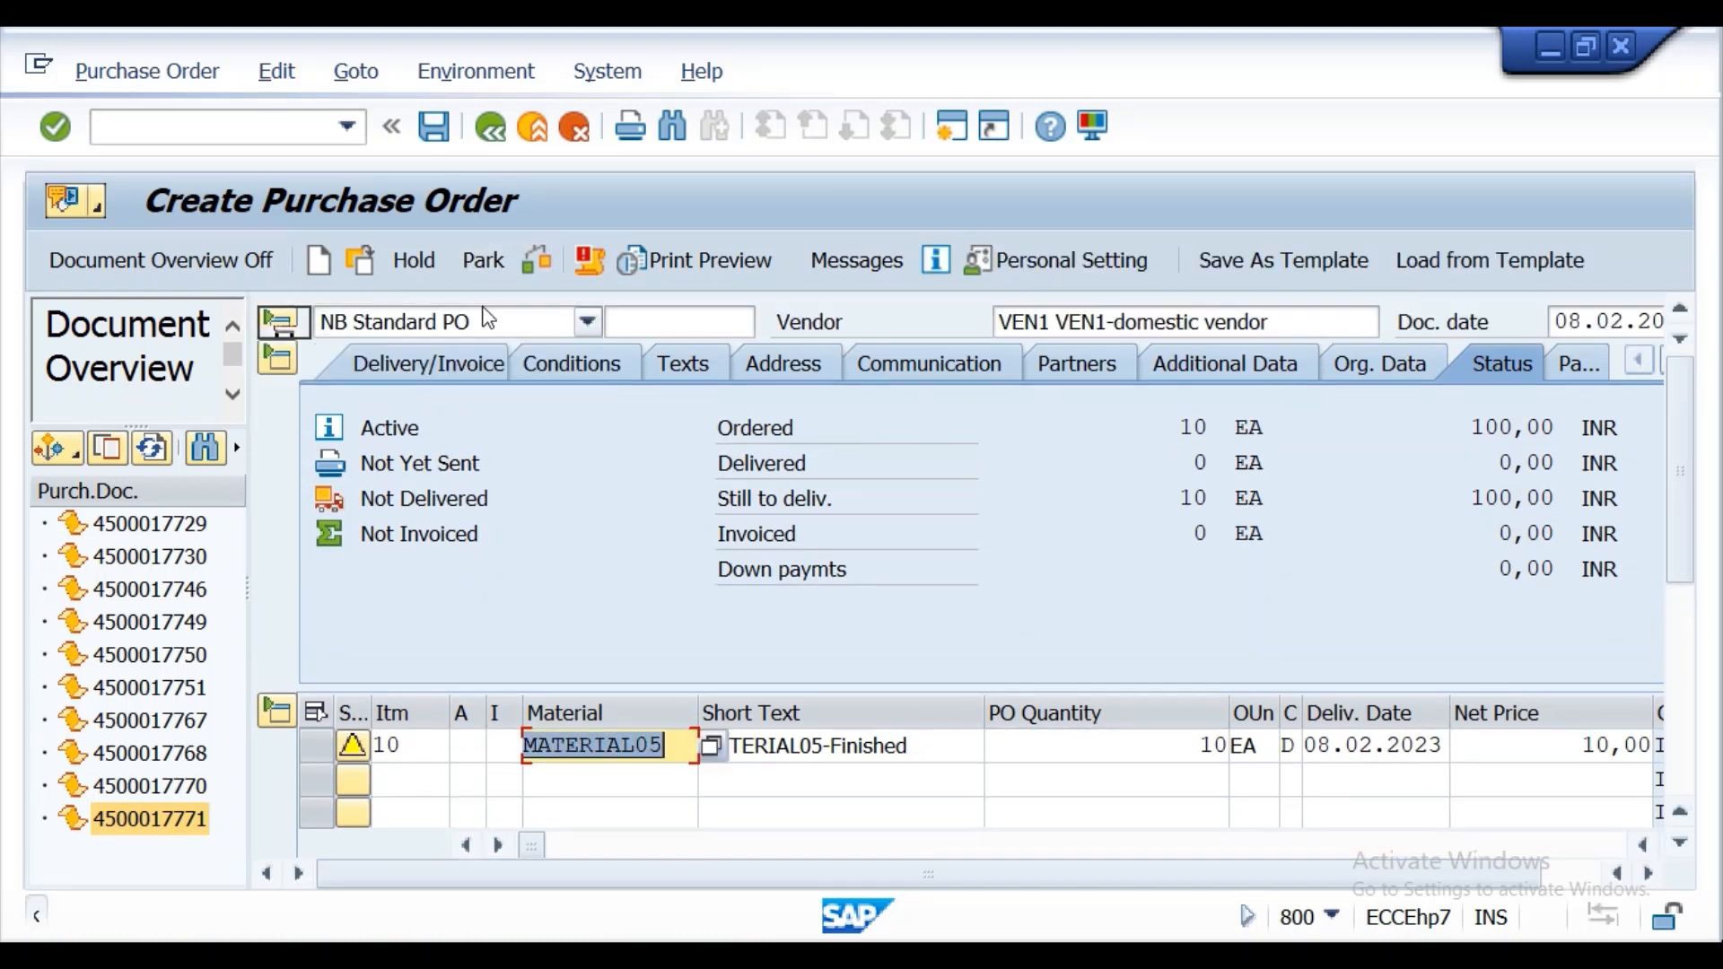
left_click(436, 129)
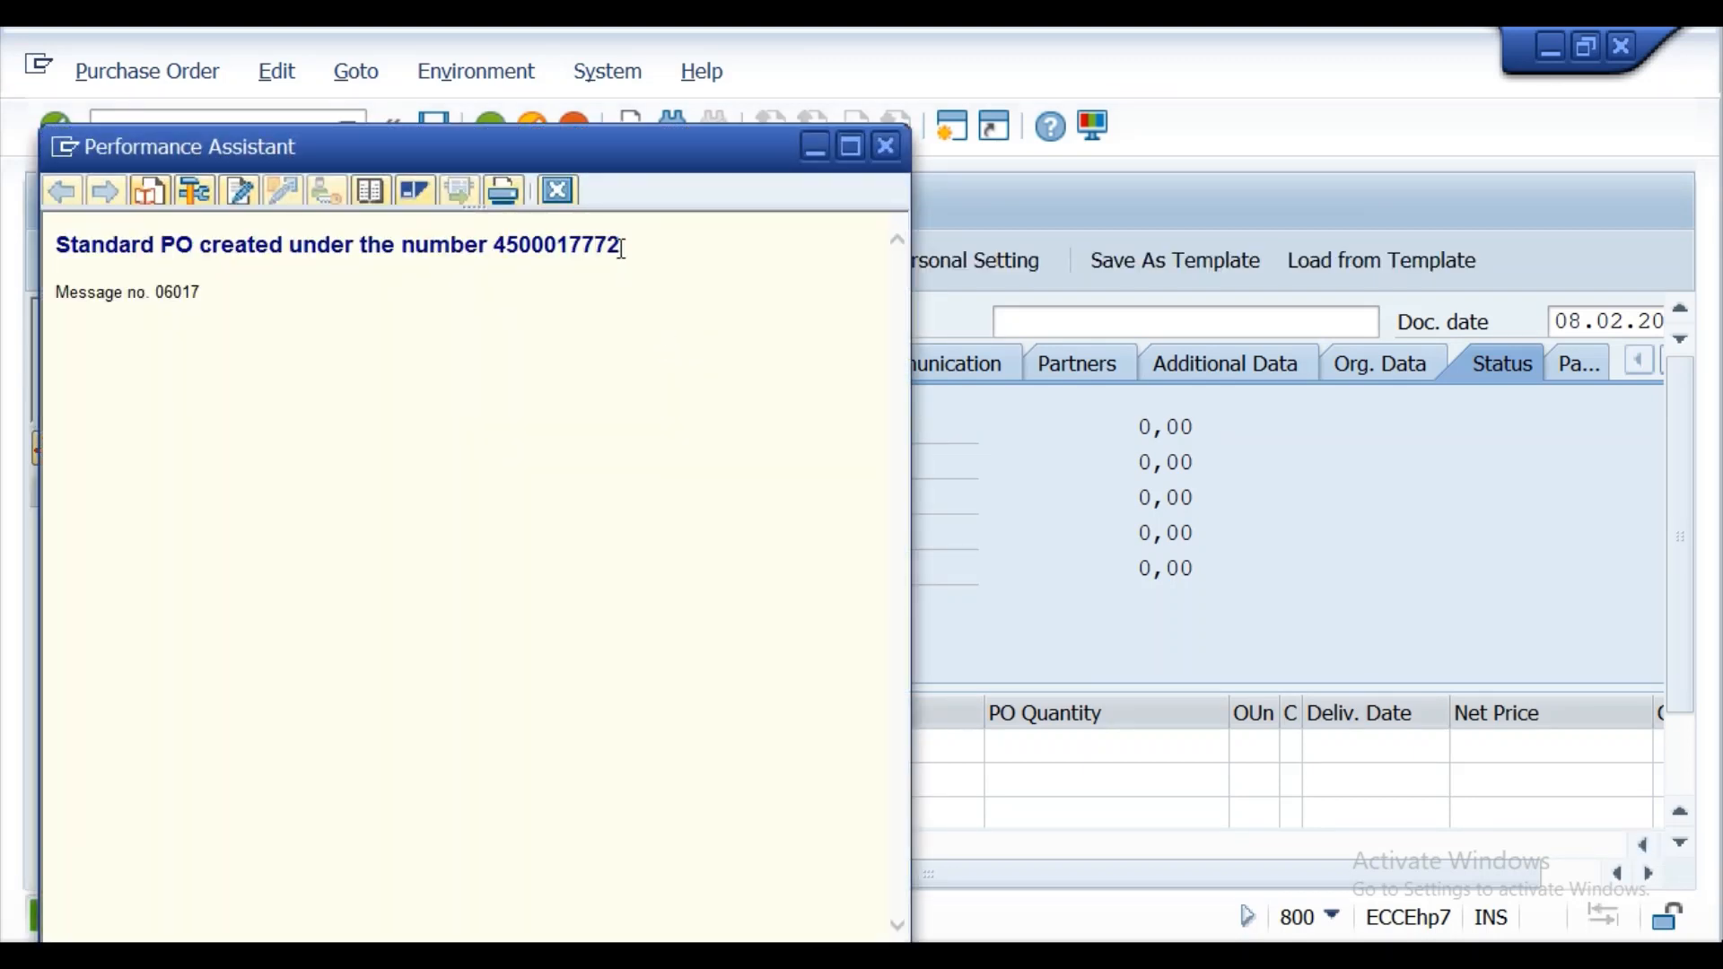
left_click_drag(622, 247, 500, 250)
key("ctrl+c")
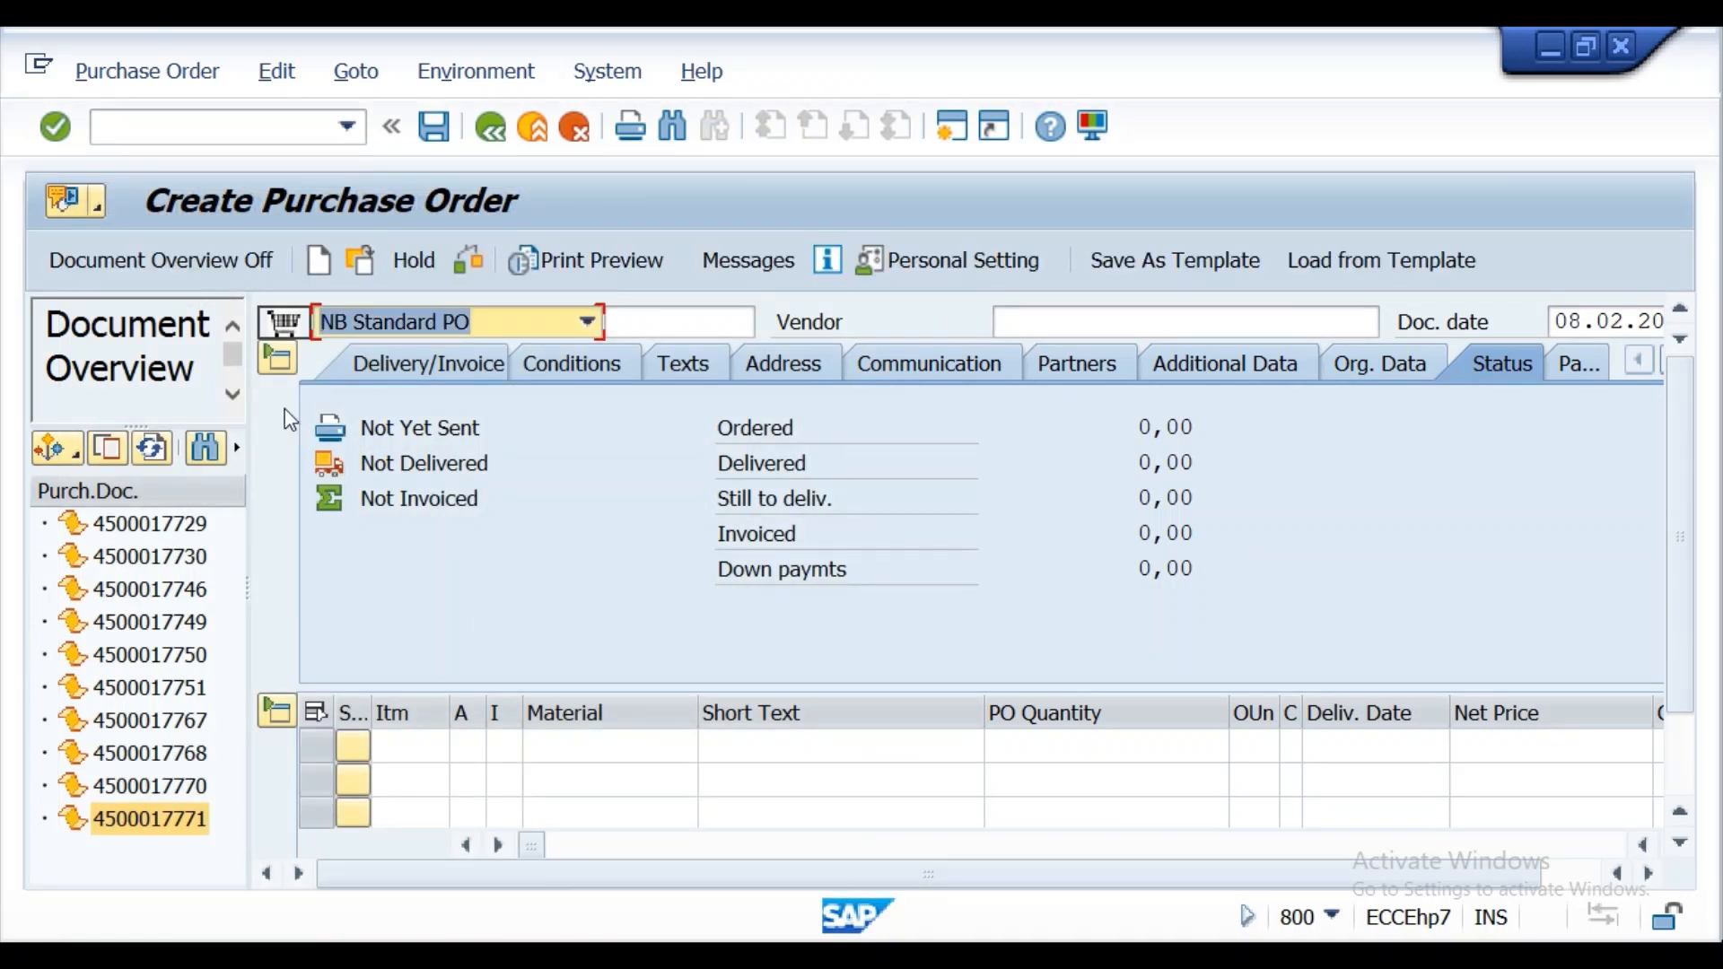
Start transaction /nmigo with A01 Goods Receipt for R01 Purchase Order and load the copied purchase order number.
left_click(203, 129)
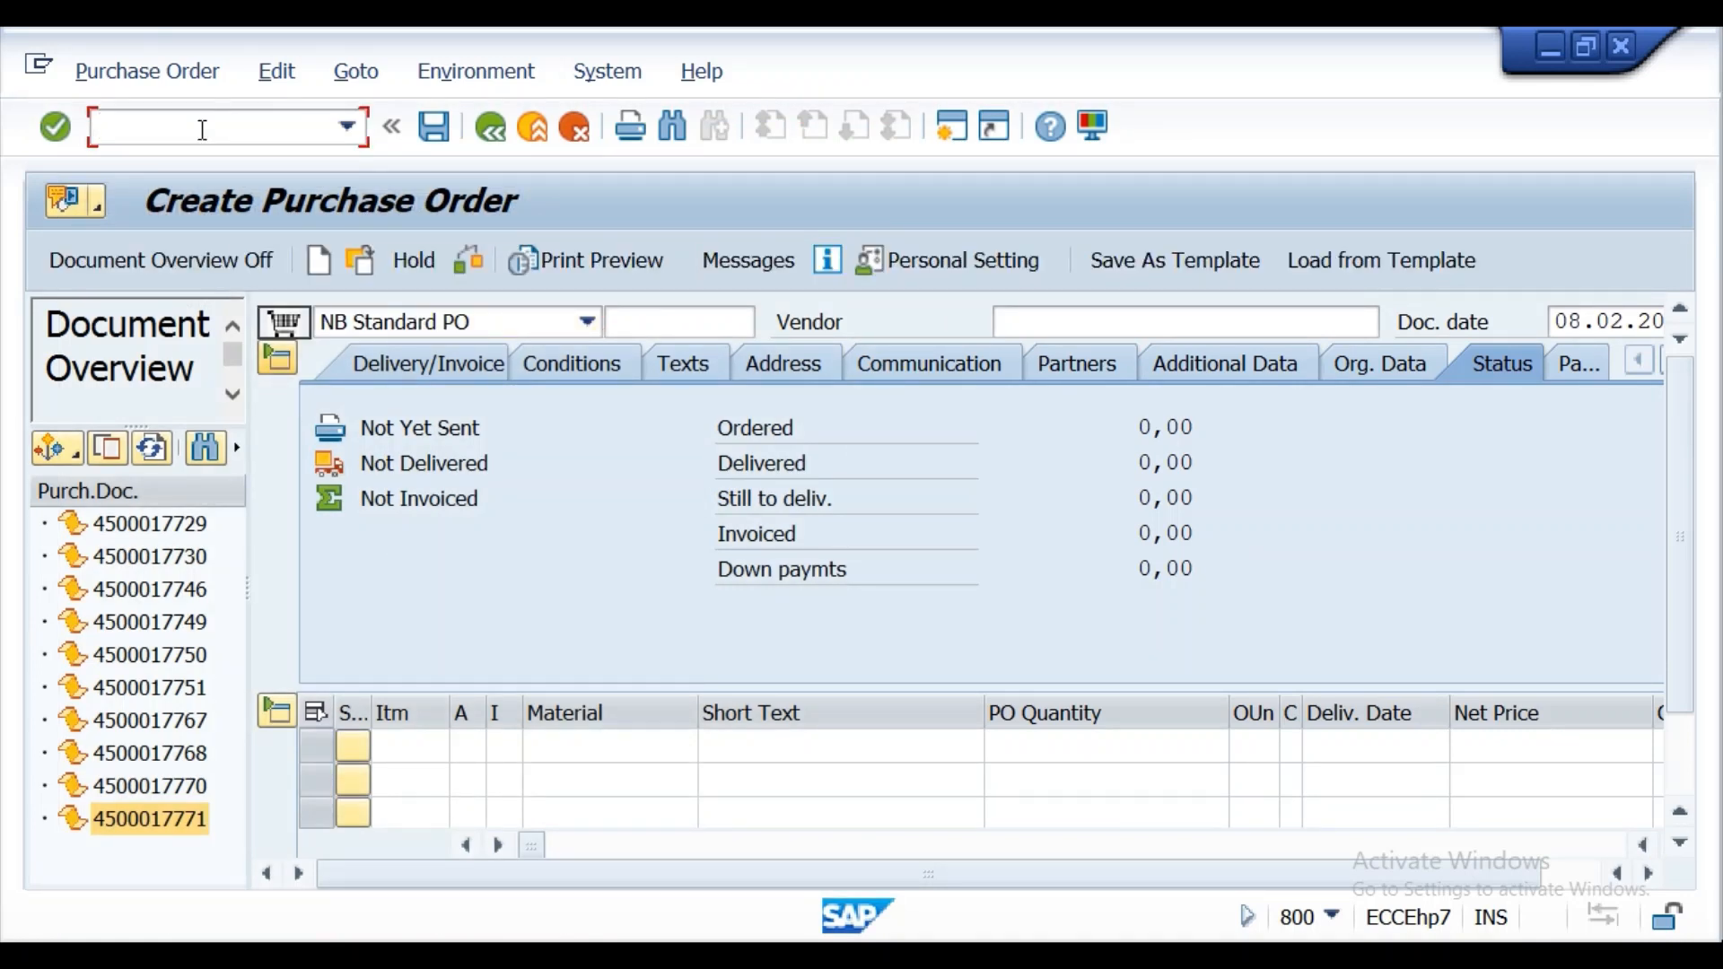
type("/nmigo")
key("Return")
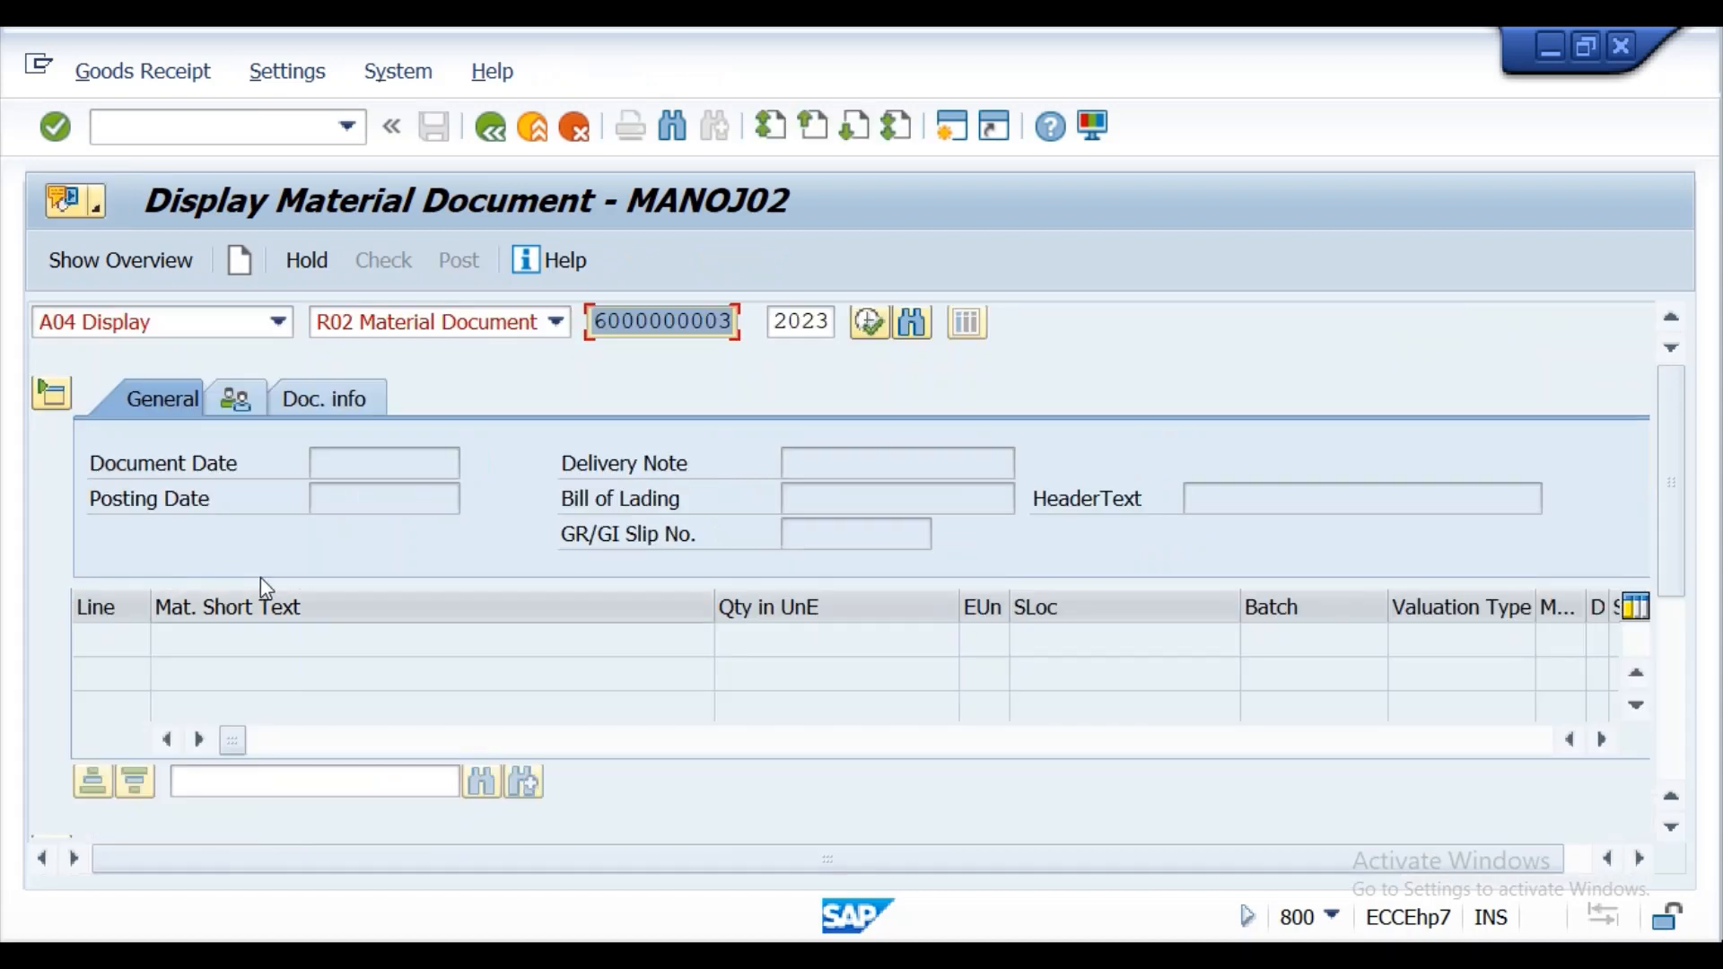
left_click(284, 323)
left_click(116, 353)
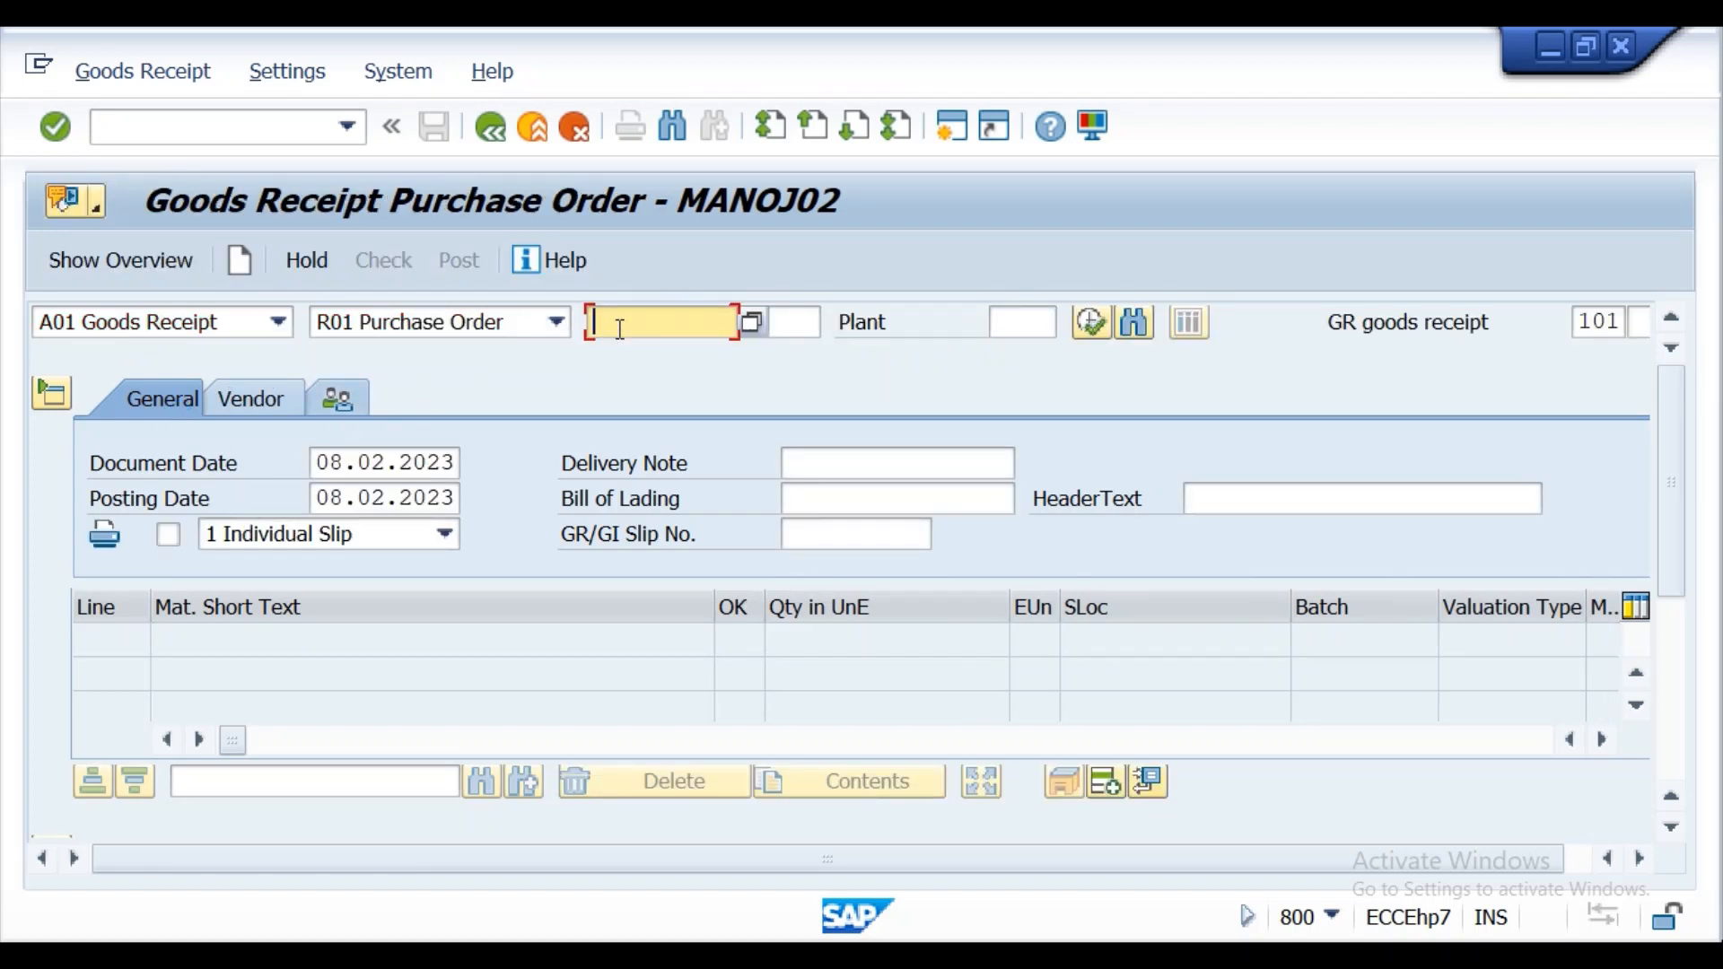
key("ctrl+v")
key("Return")
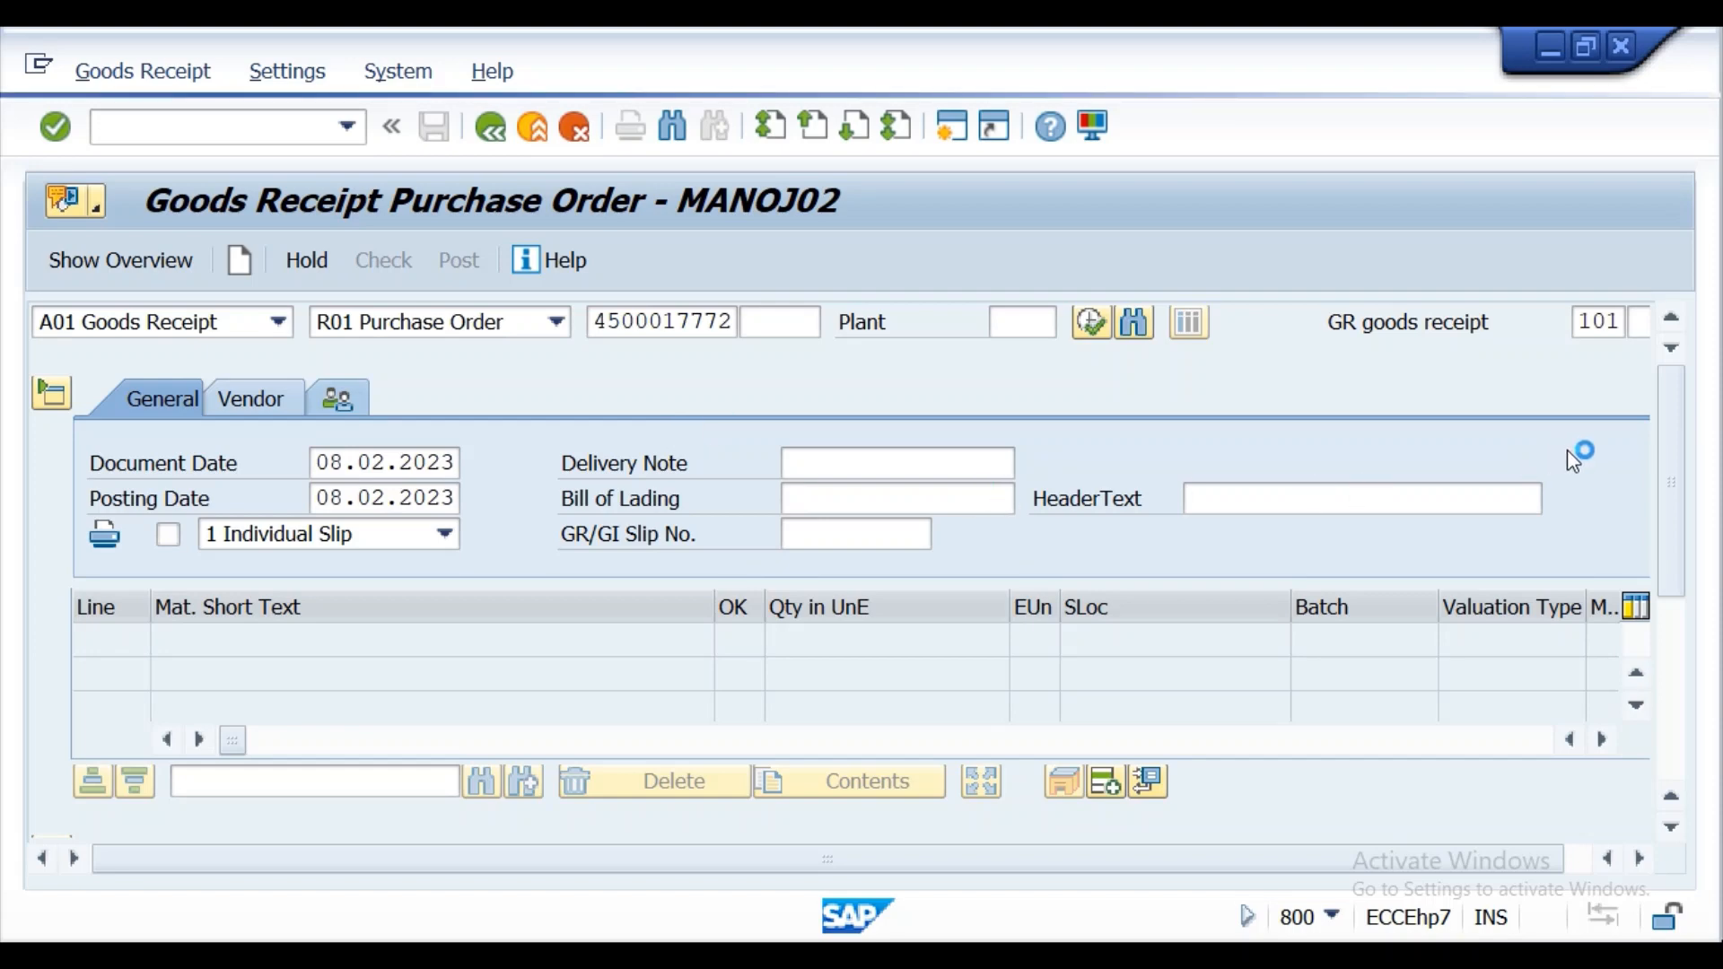
Mark the MATERIAL05 receipt item as OK and choose Unrestricted use as its stock type.
left_click_drag(1675, 387, 1699, 669)
left_click(184, 817)
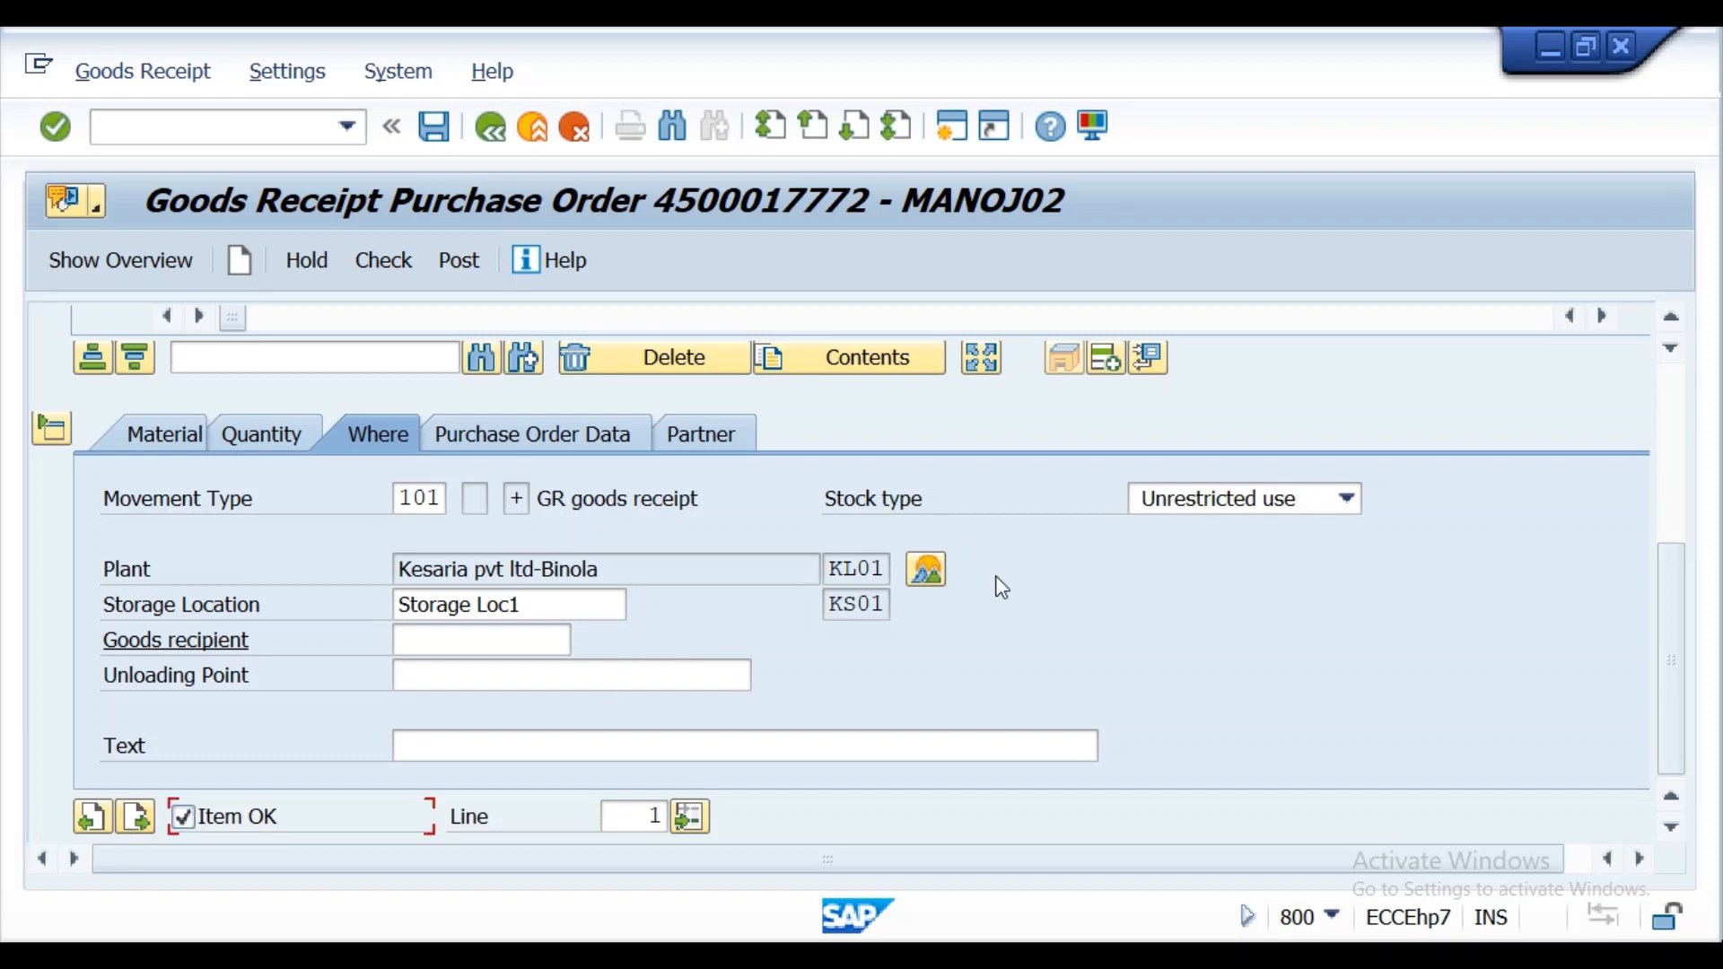
left_click(1345, 500)
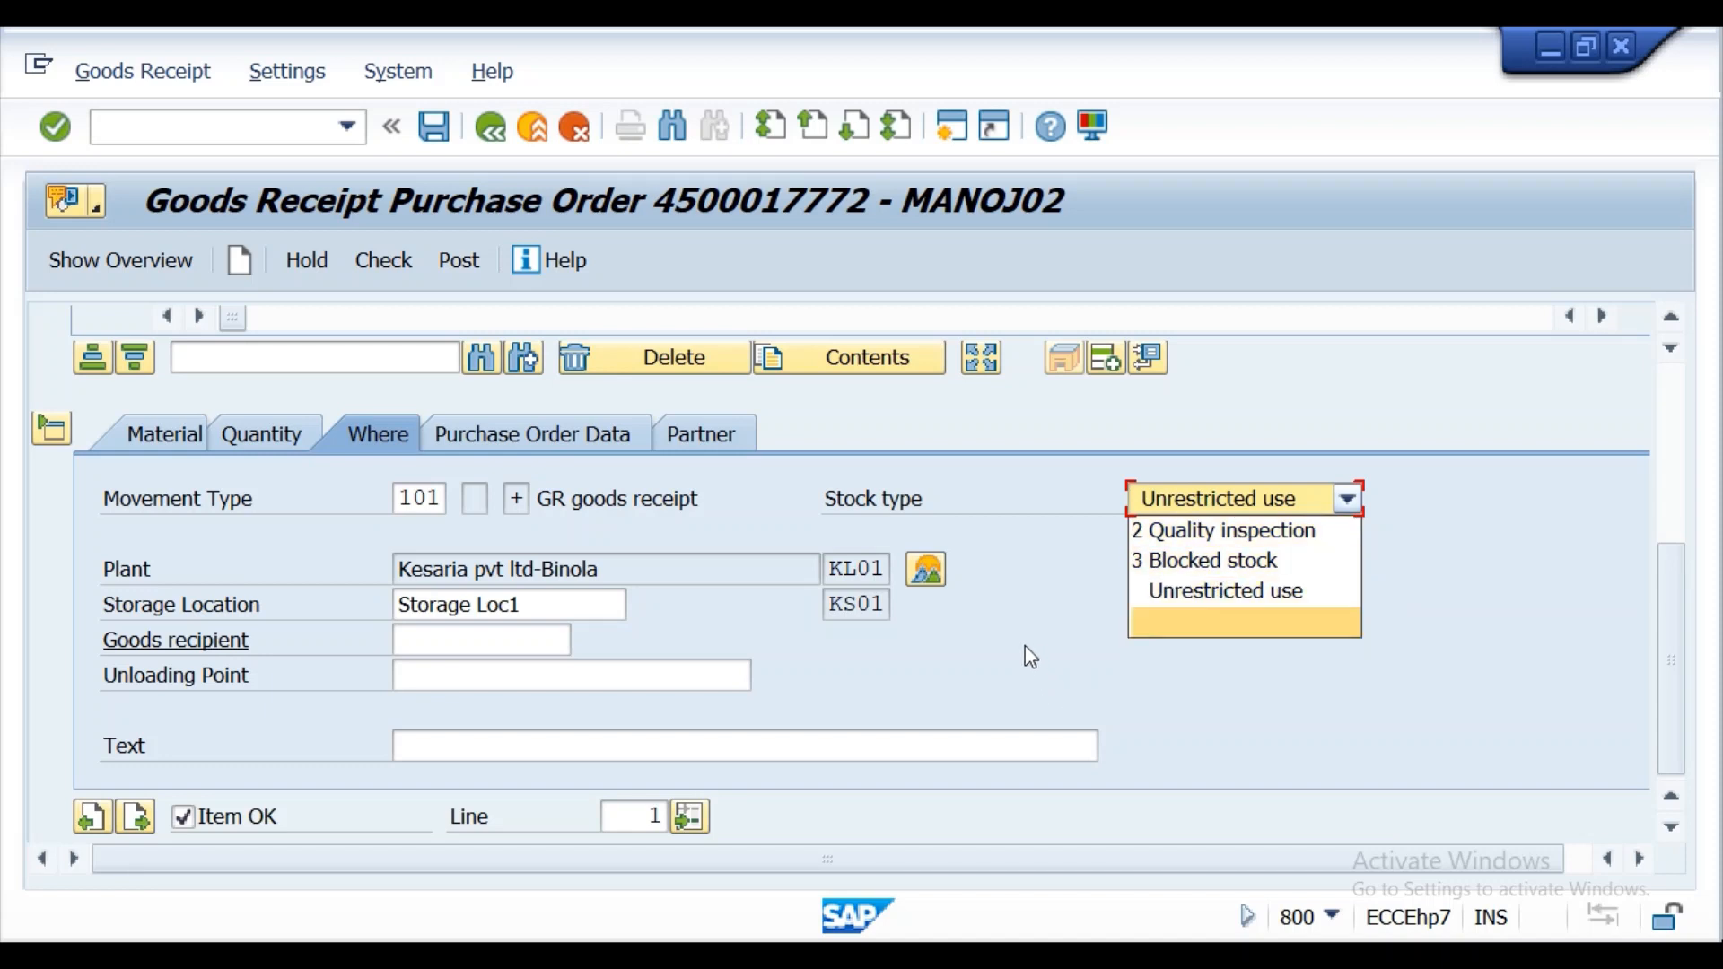
left_click(1209, 615)
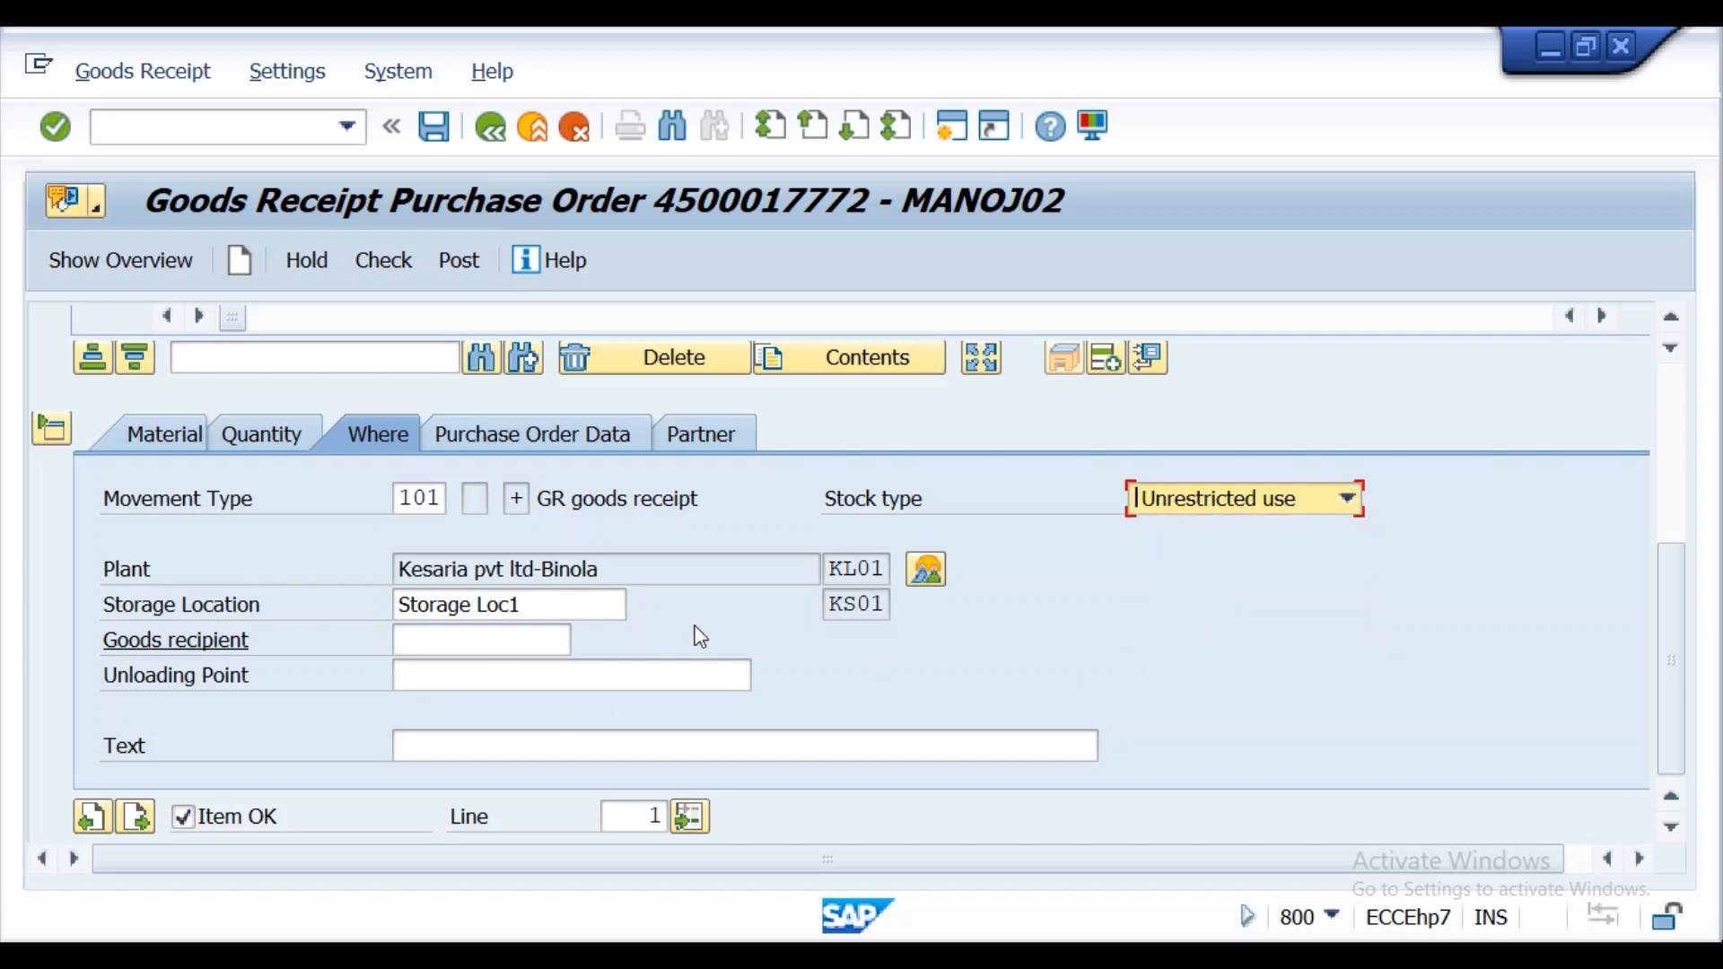
key("Return")
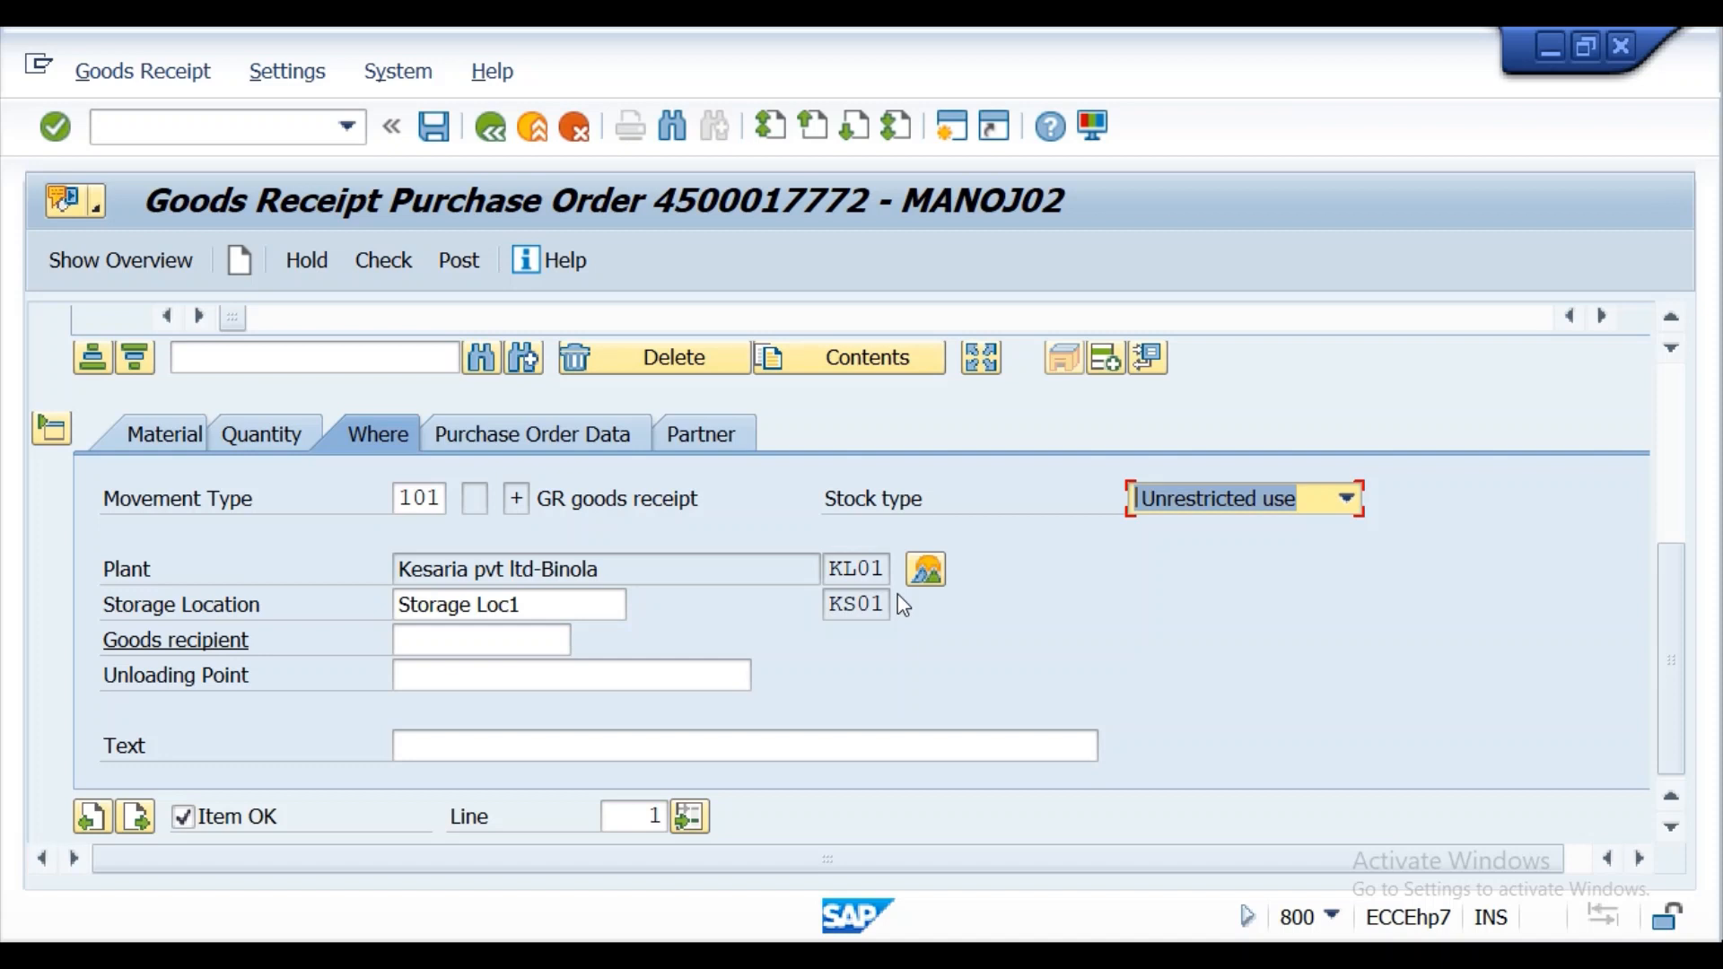
View the MATERIAL05 stock overview for plant KL01, return to the goods receipt and post it.
left_click(926, 569)
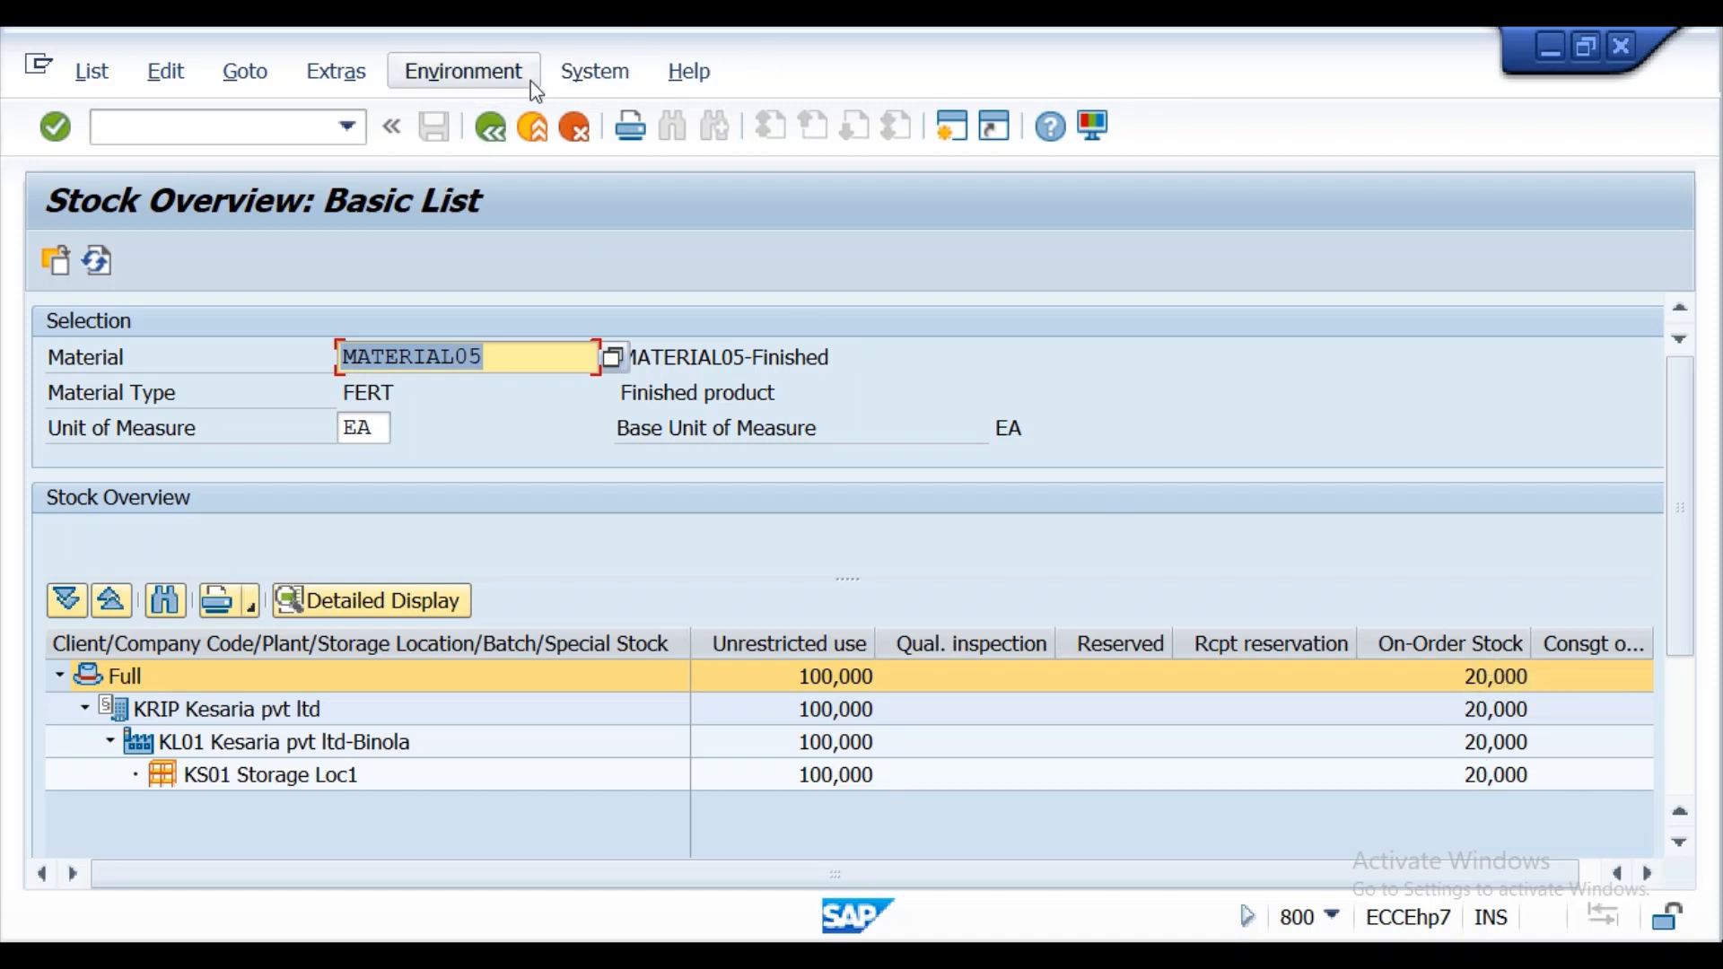
left_click(491, 128)
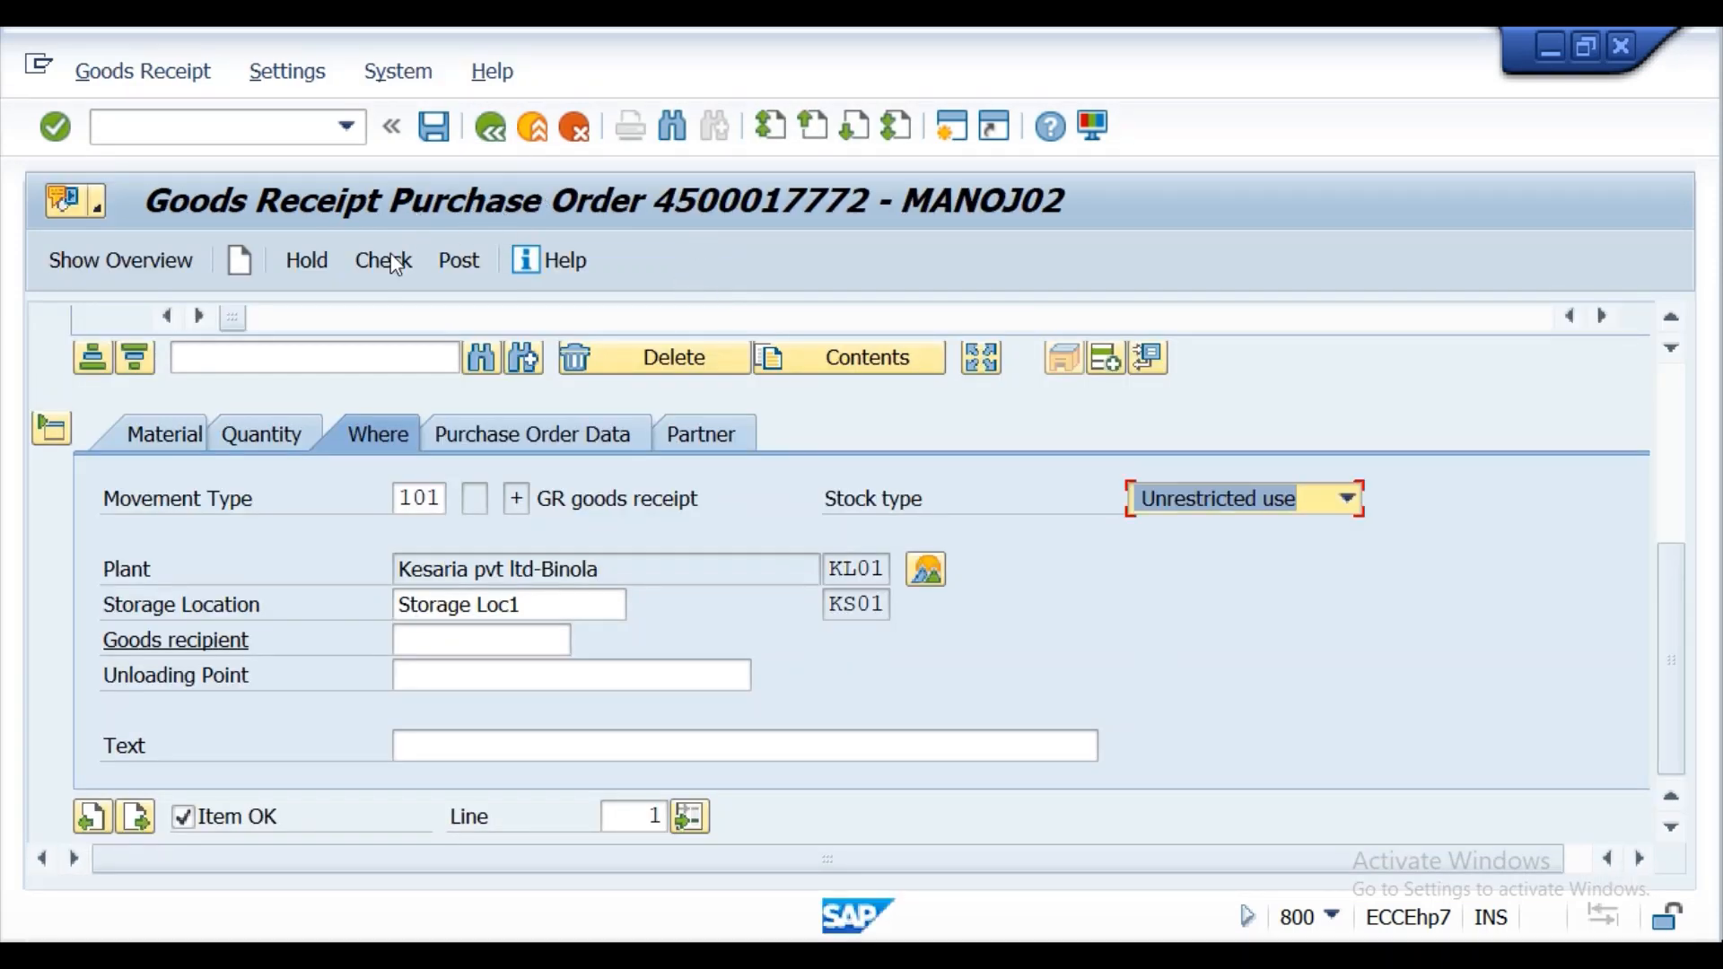
left_click(451, 264)
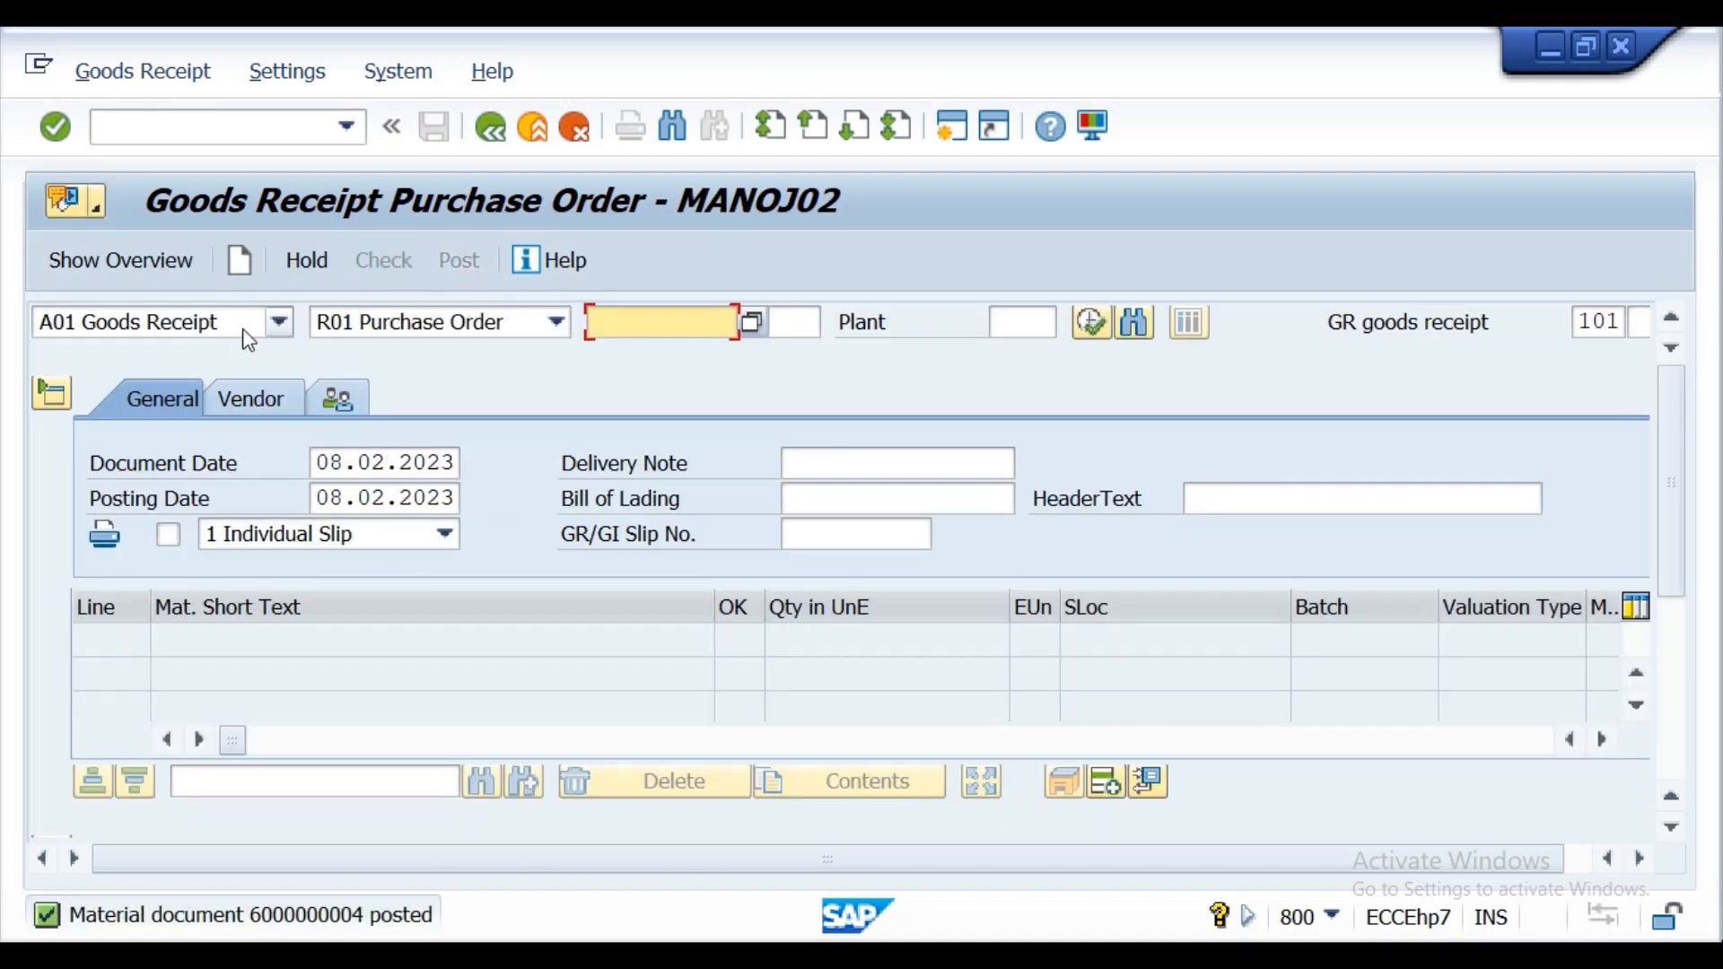
Display the posted material document with A04 Display and examine the MATERIAL05 stock overview for plant KL01.
left_click(279, 323)
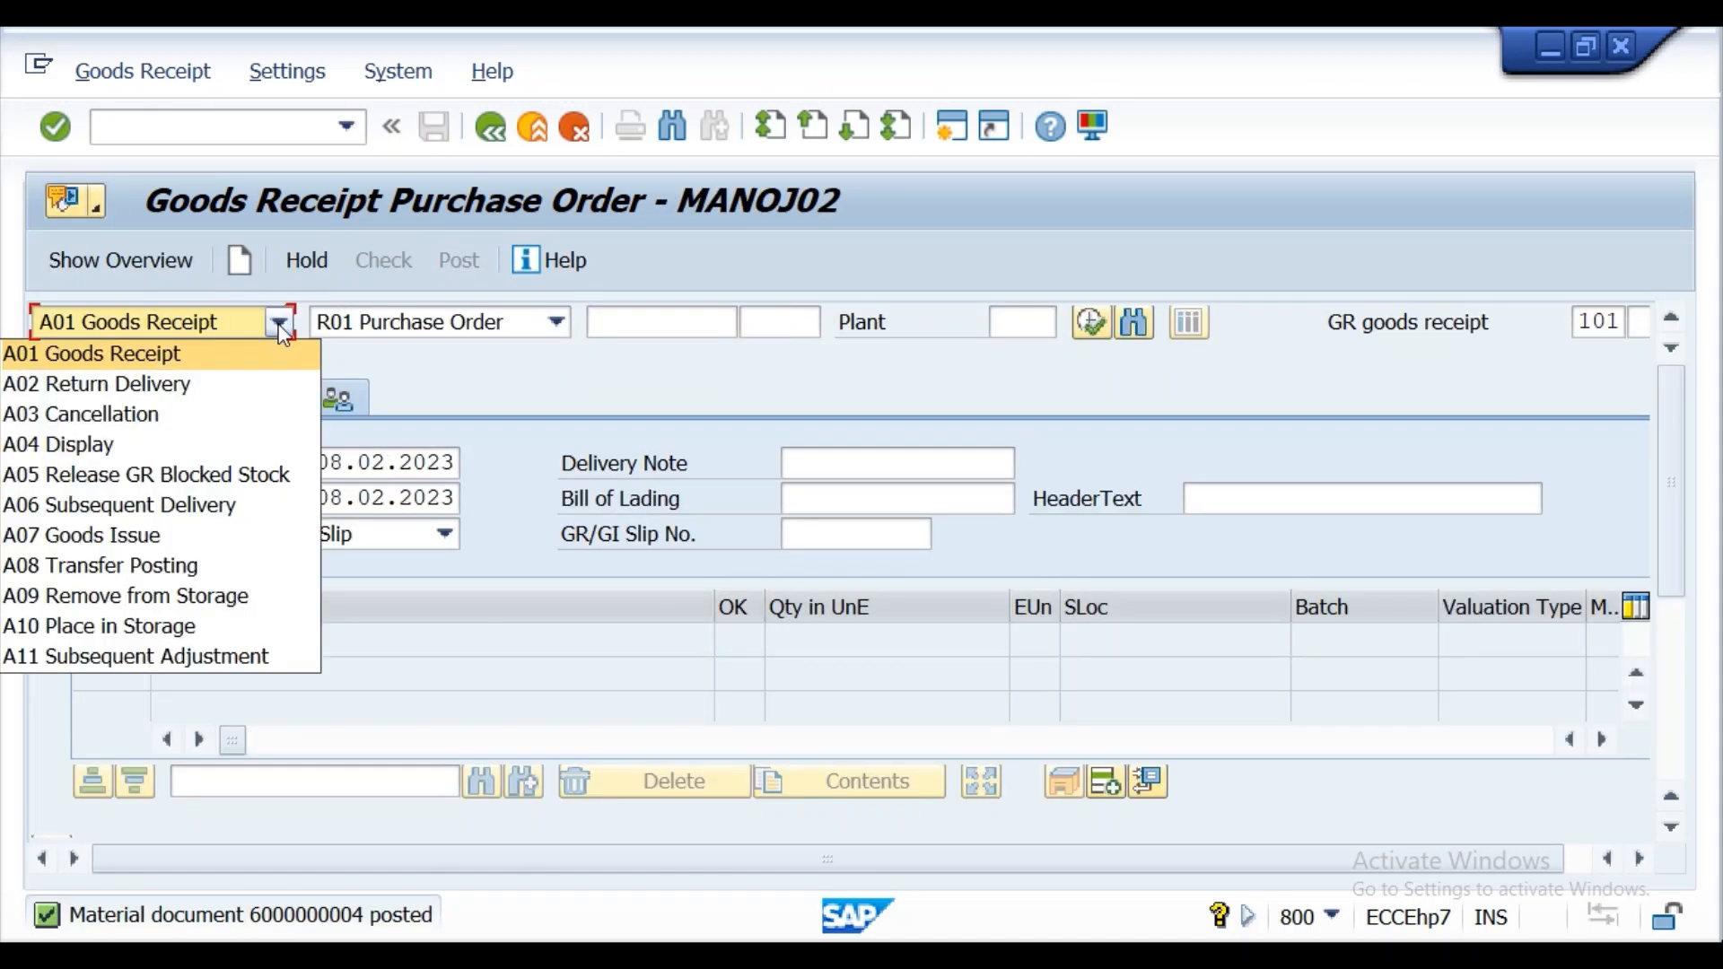
left_click(280, 449)
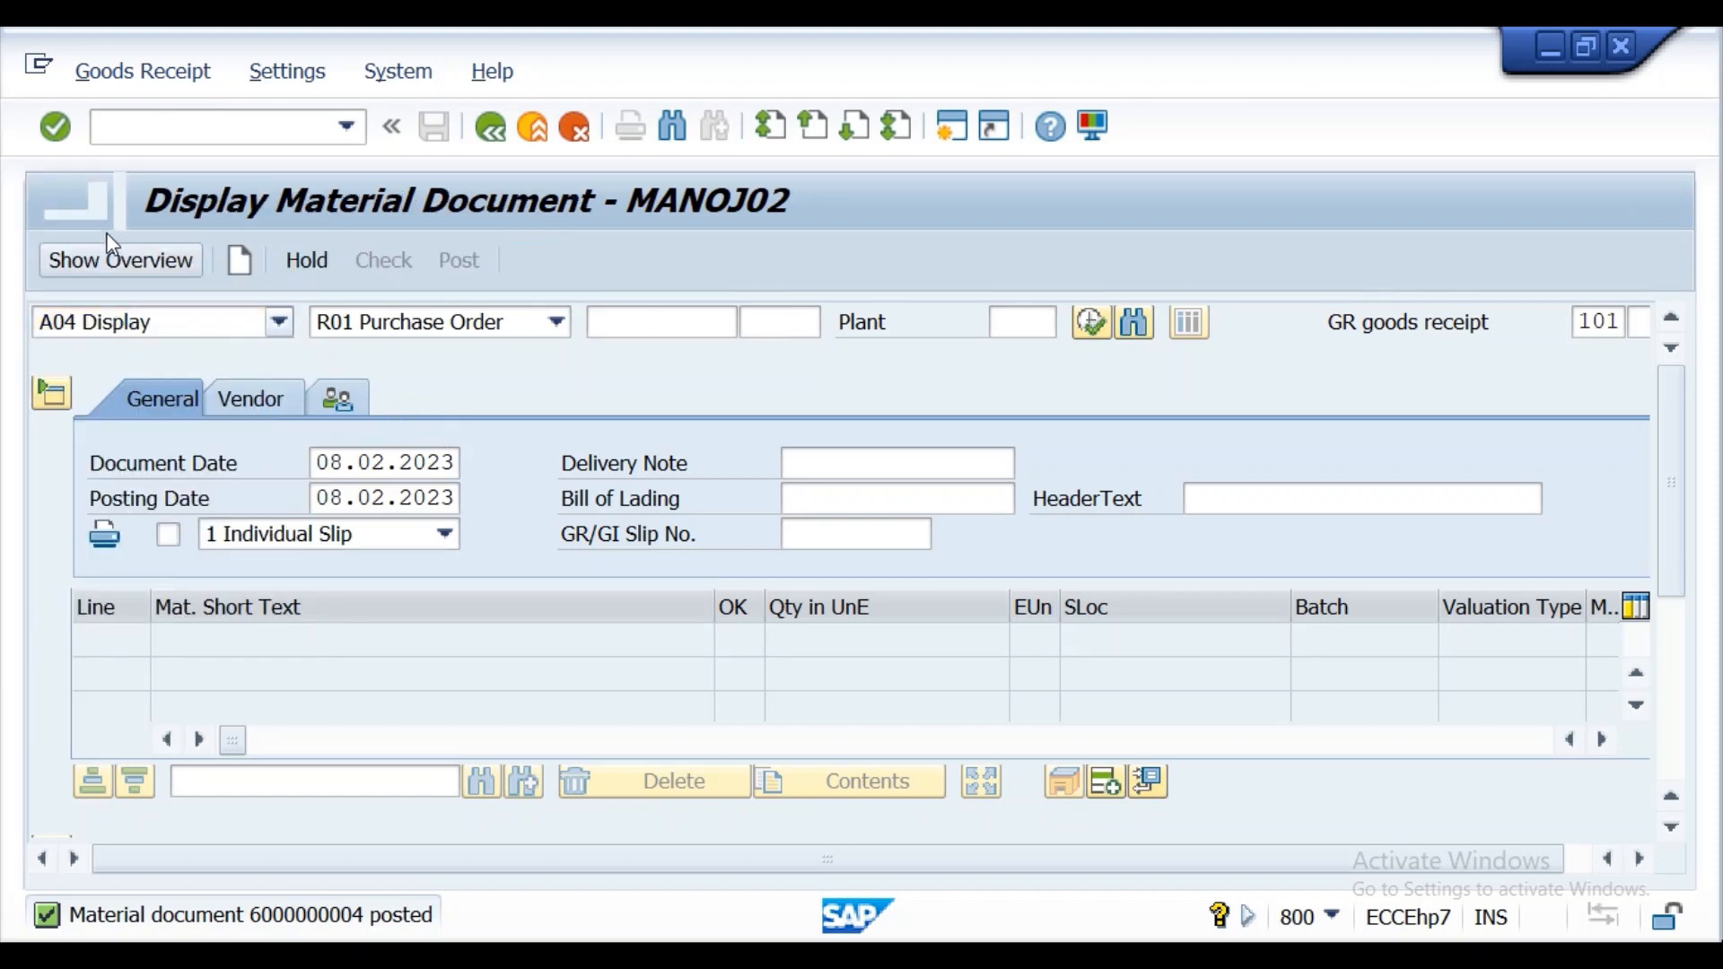
left_click(63, 136)
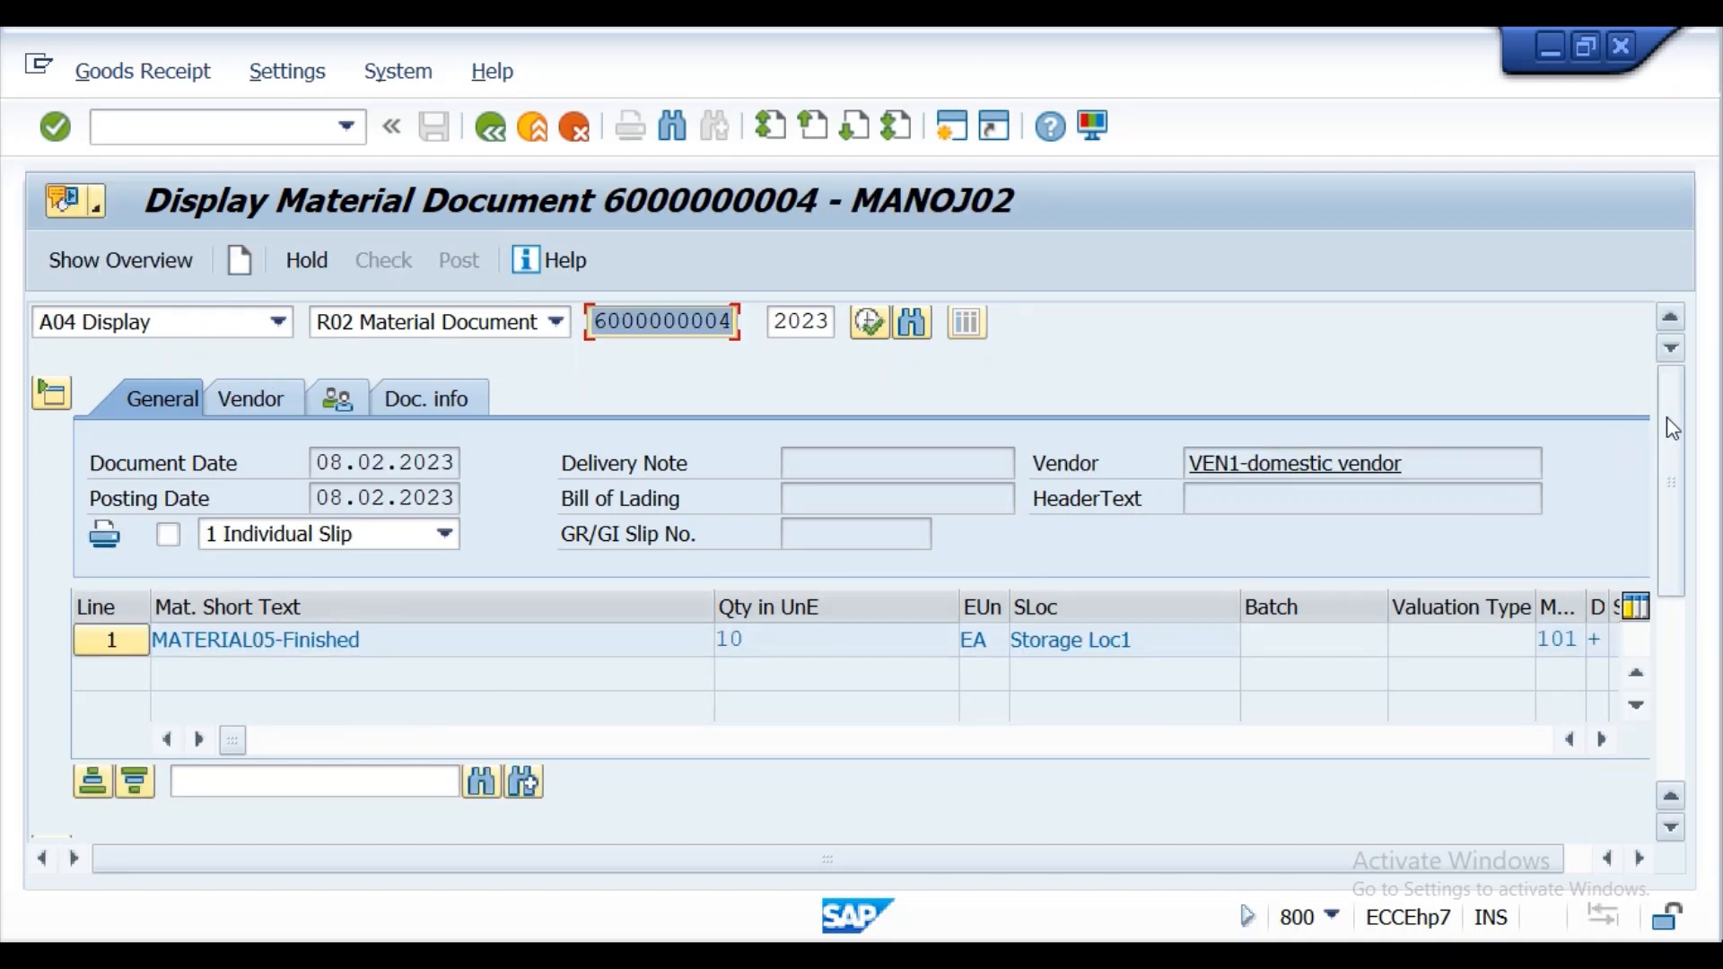
scroll(1646, 444, "down", 5)
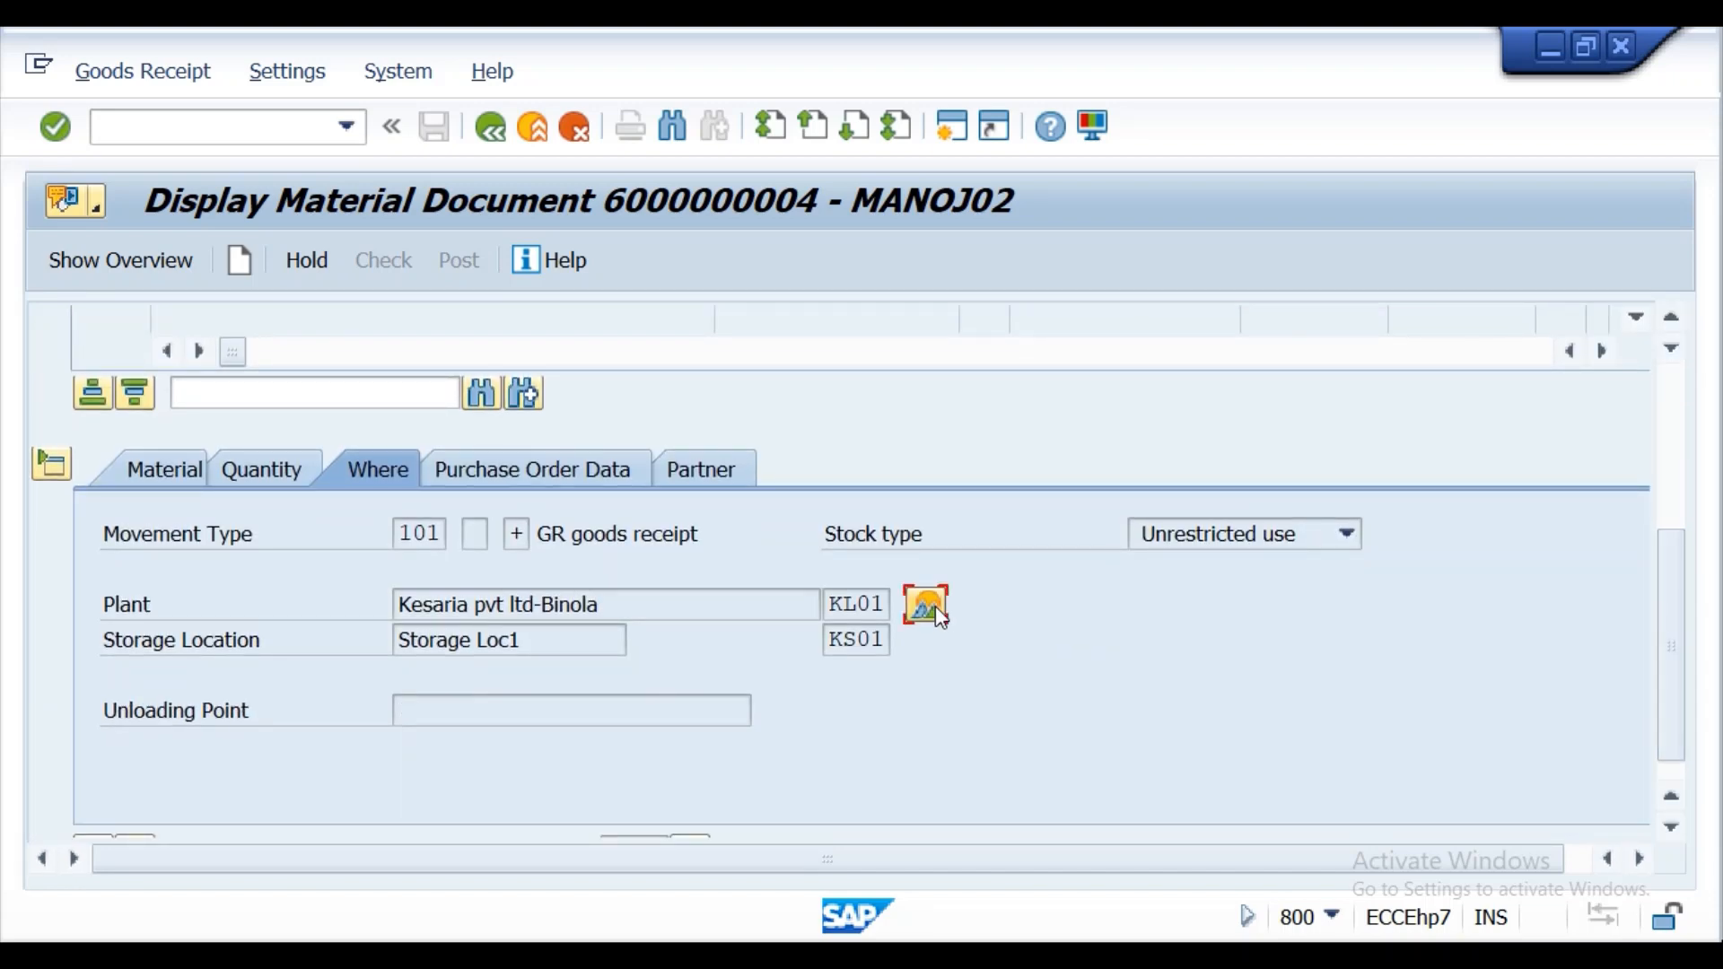
scroll(936, 606, "up", 5)
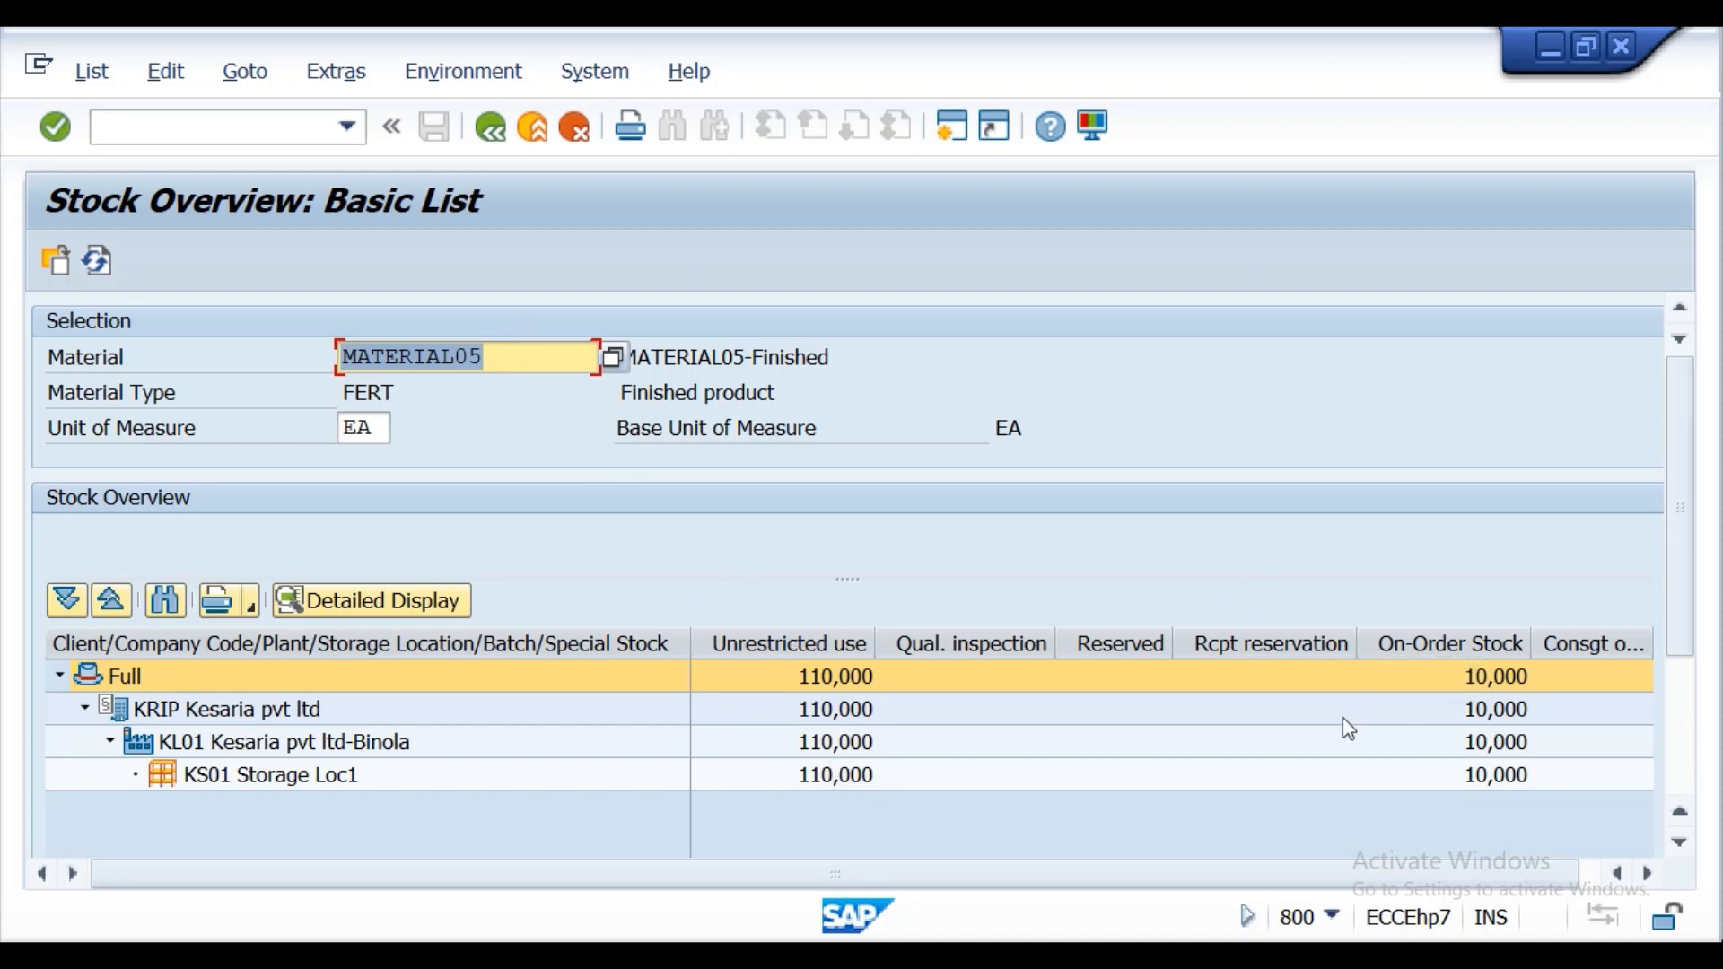
left_click(492, 129)
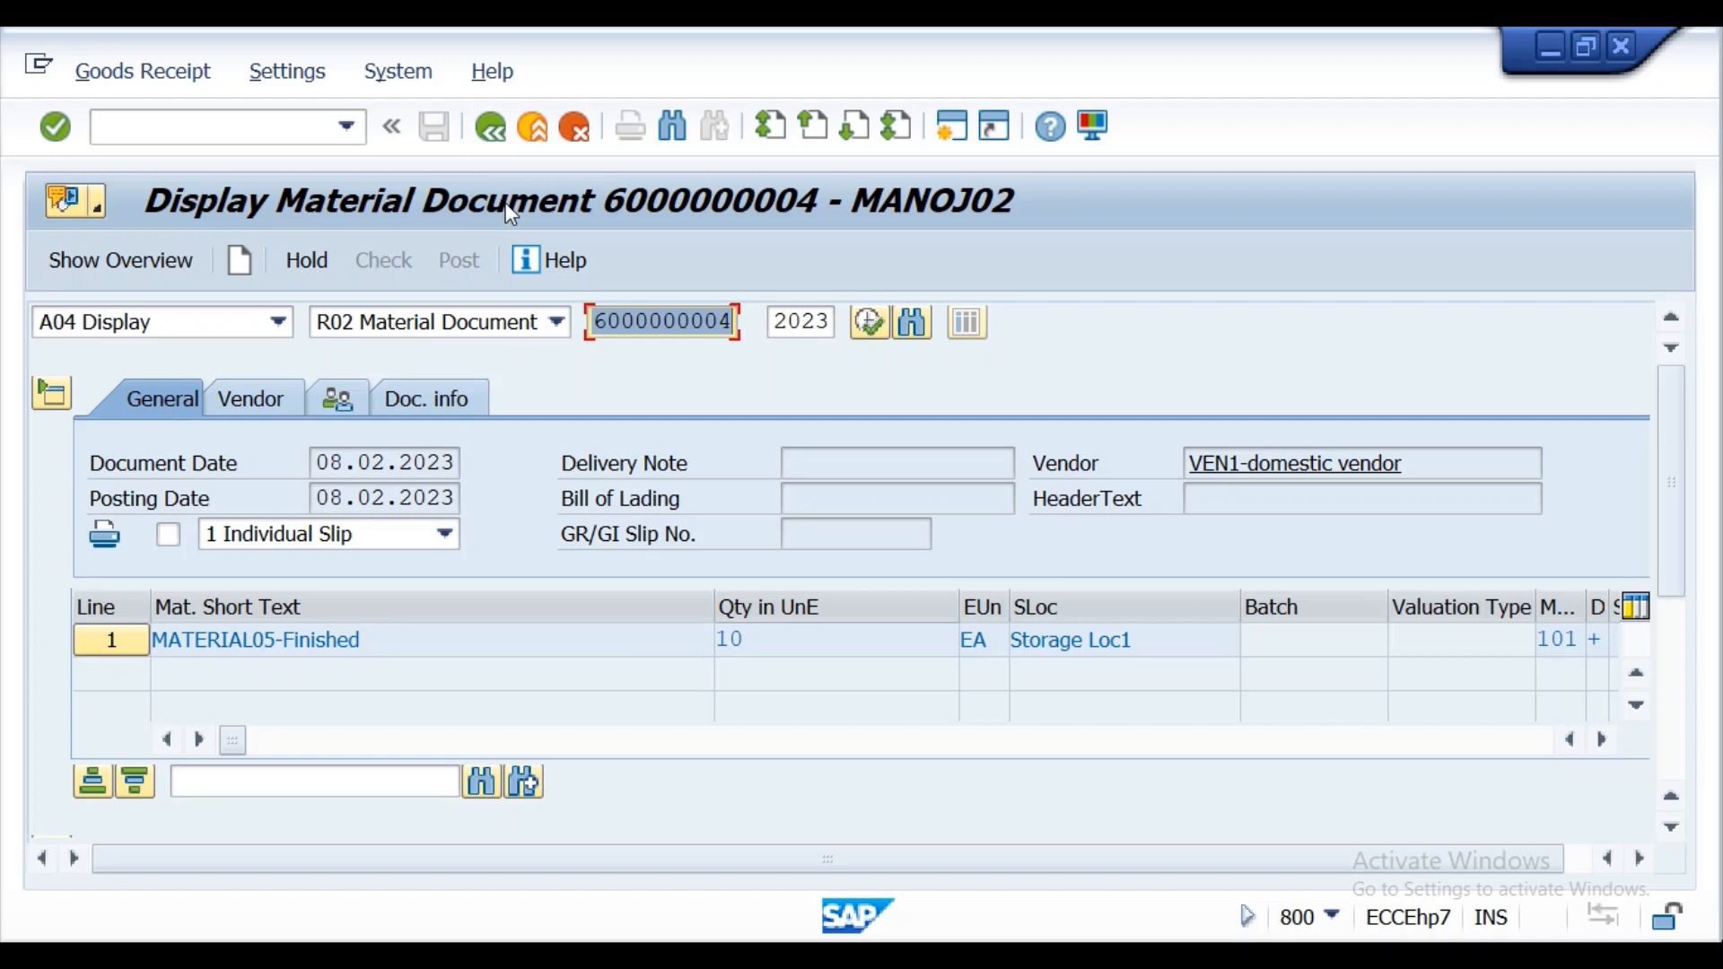
Restart MIGO with /nmigo, choose A03 Cancellation for R02 Material Document, and load the posted goods receipt document.
left_click(494, 136)
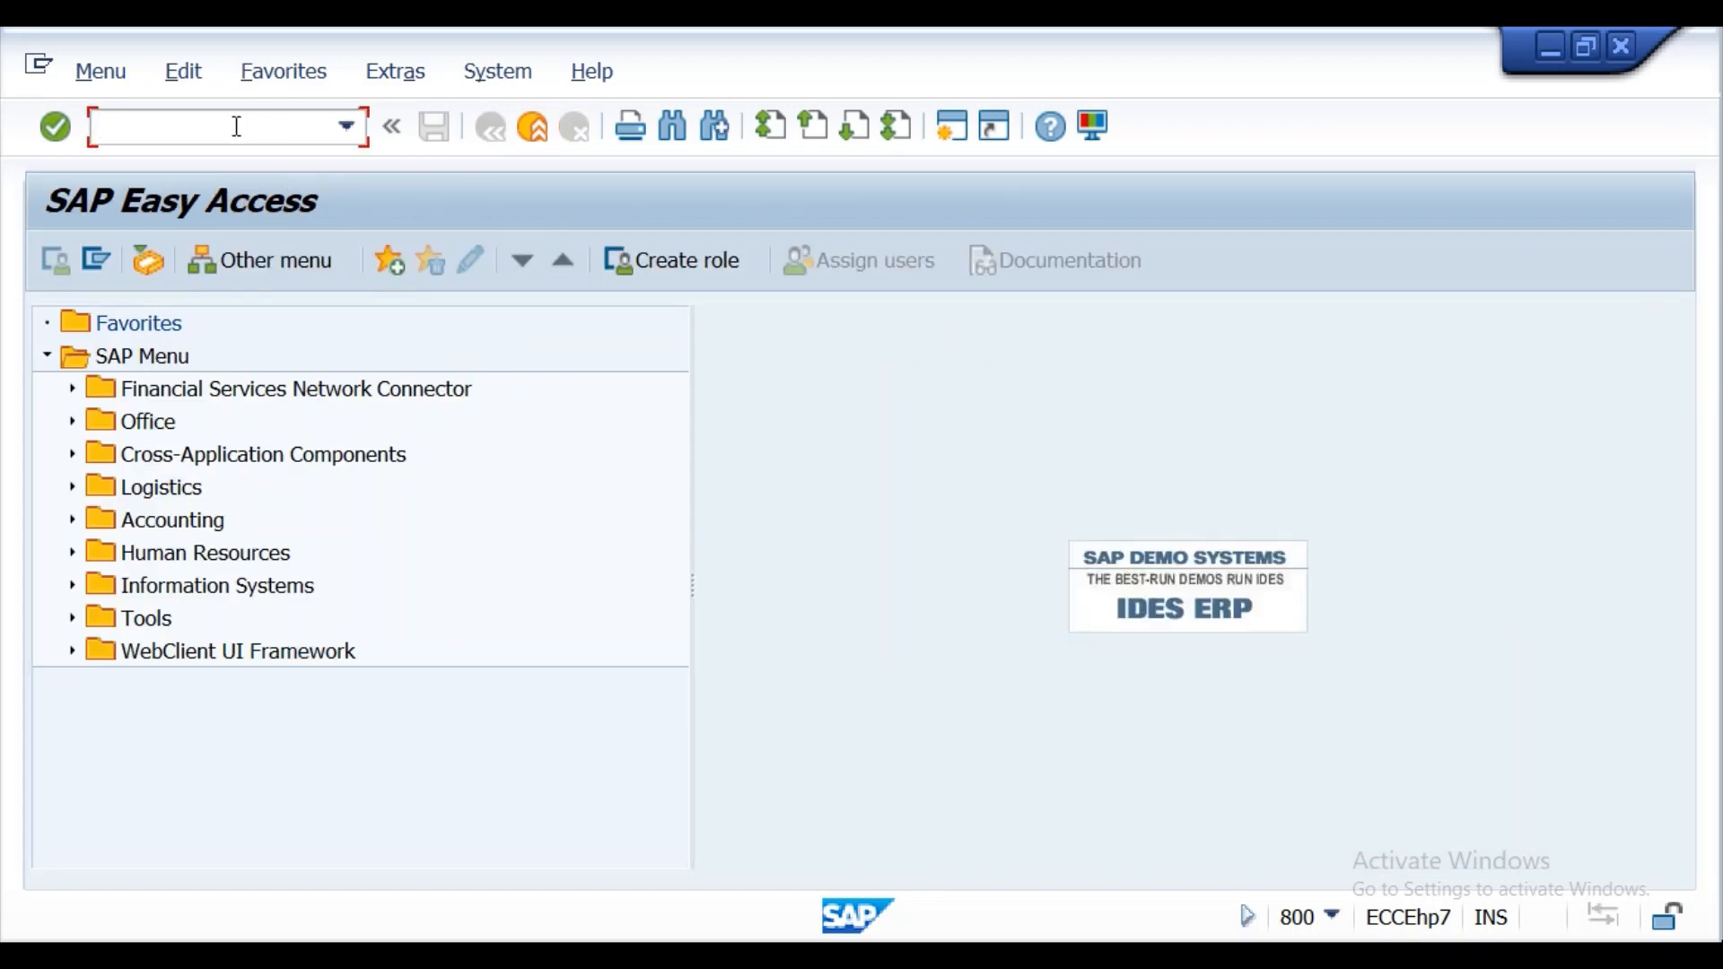
type("/nmigo")
key("Return")
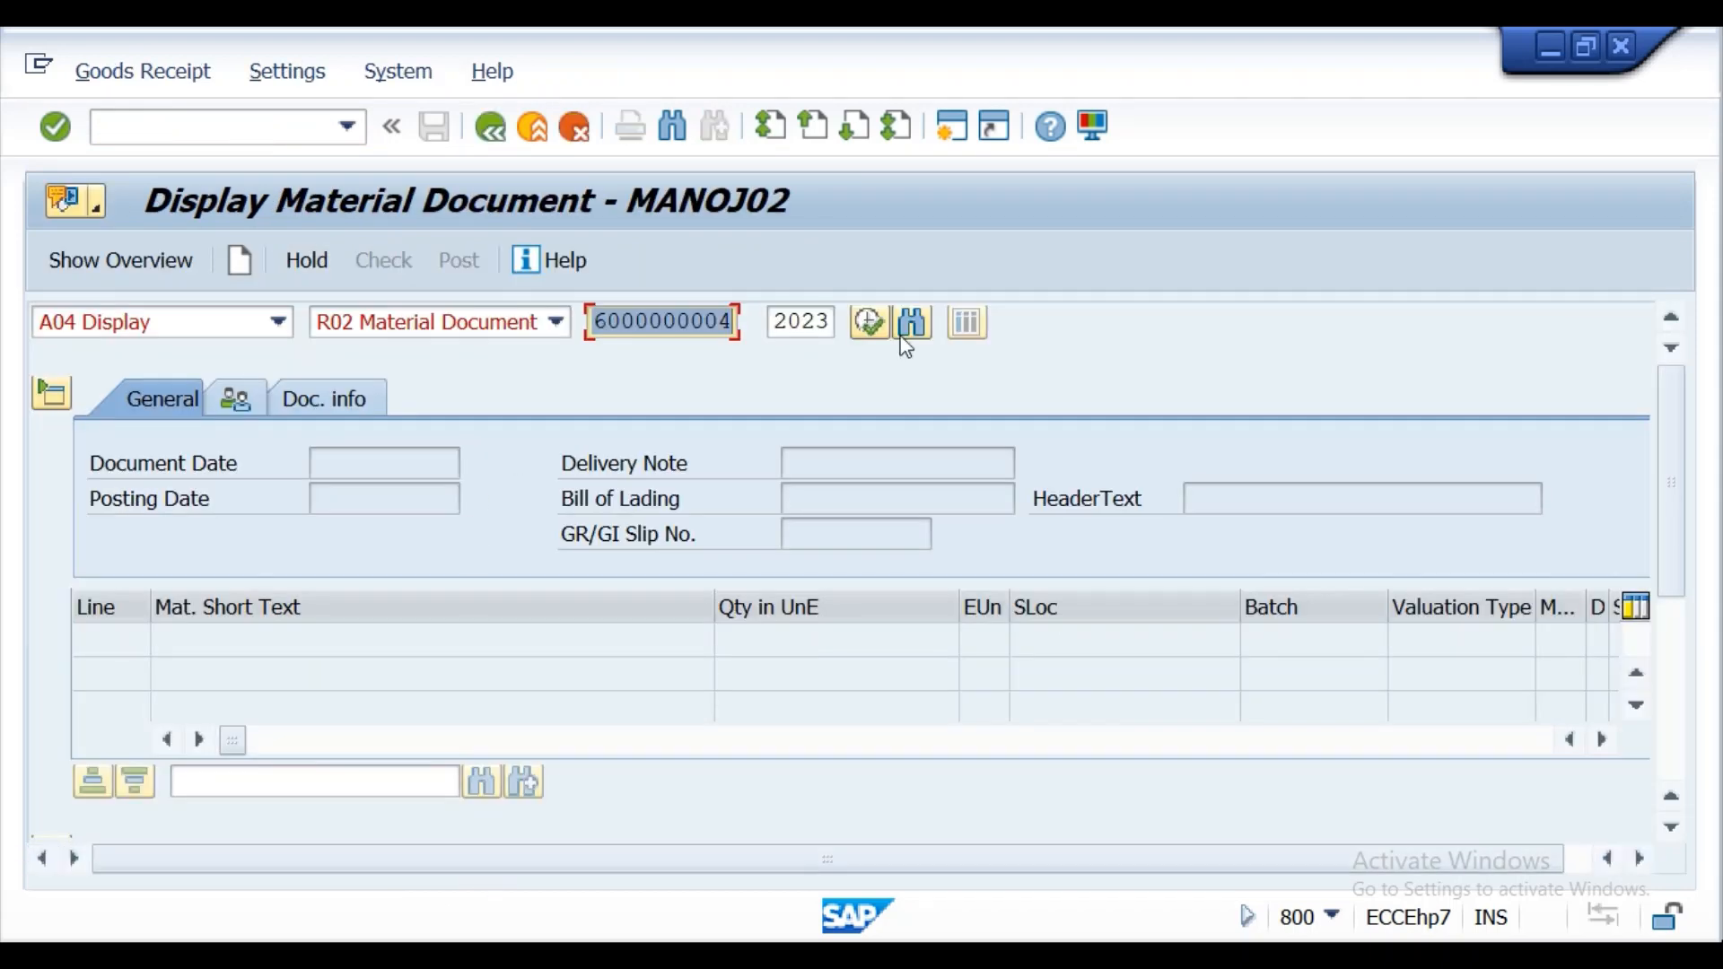
left_click(277, 325)
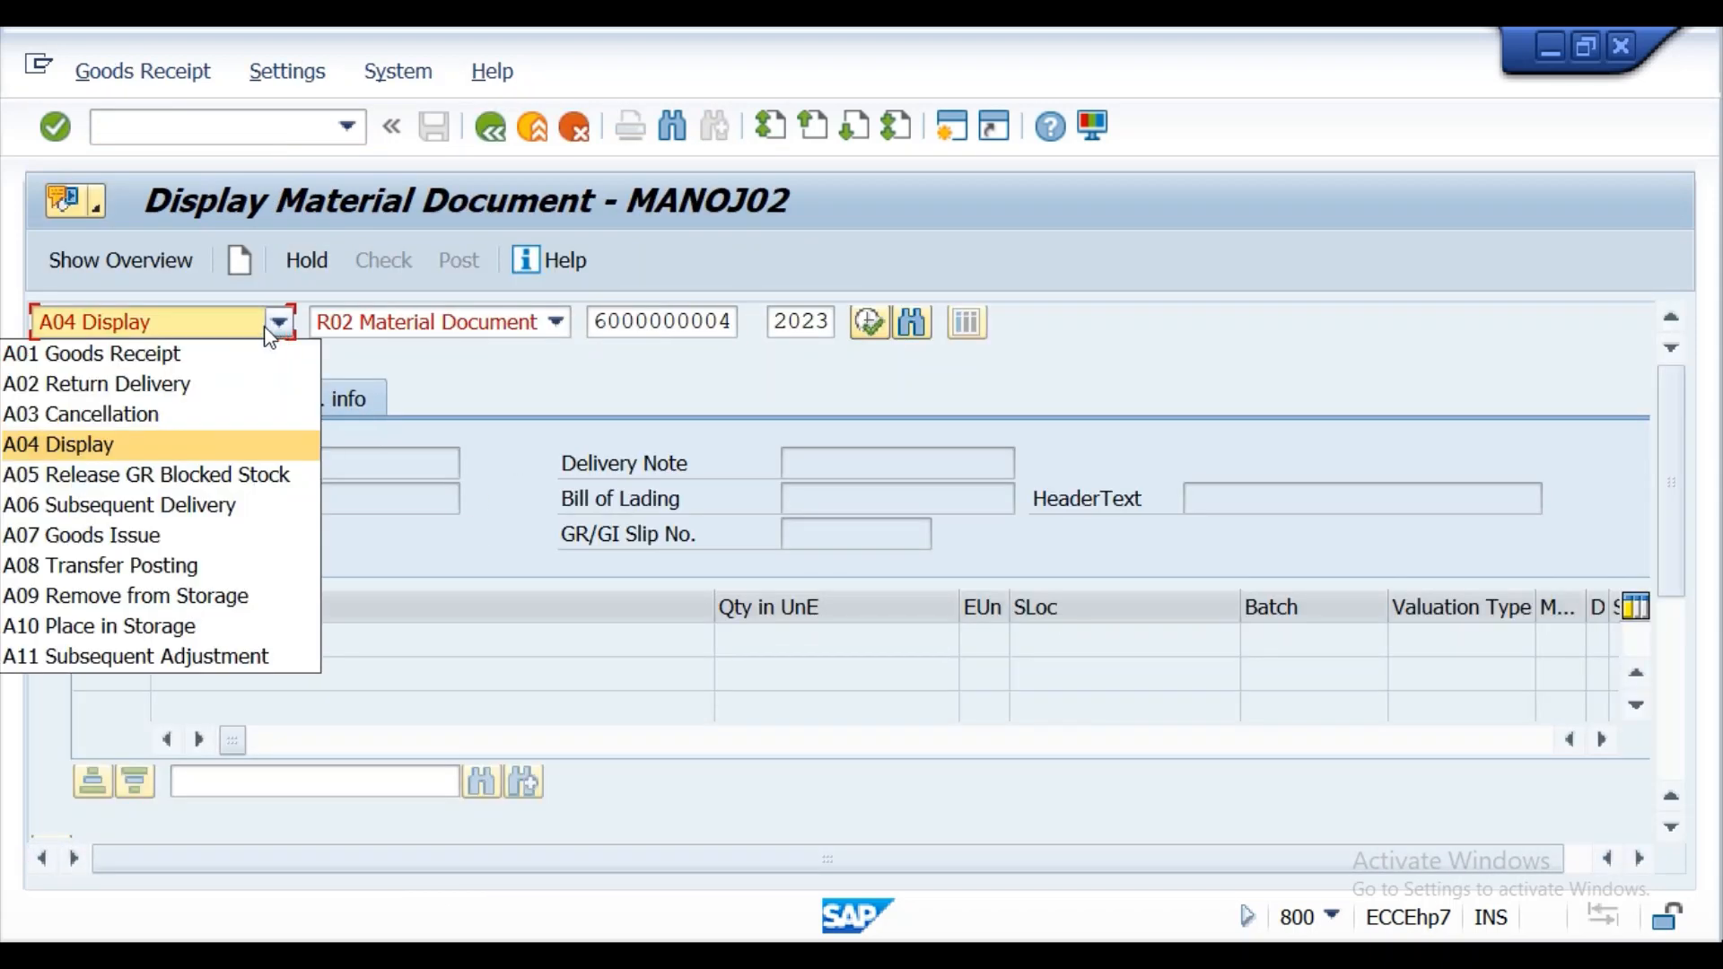
left_click(161, 413)
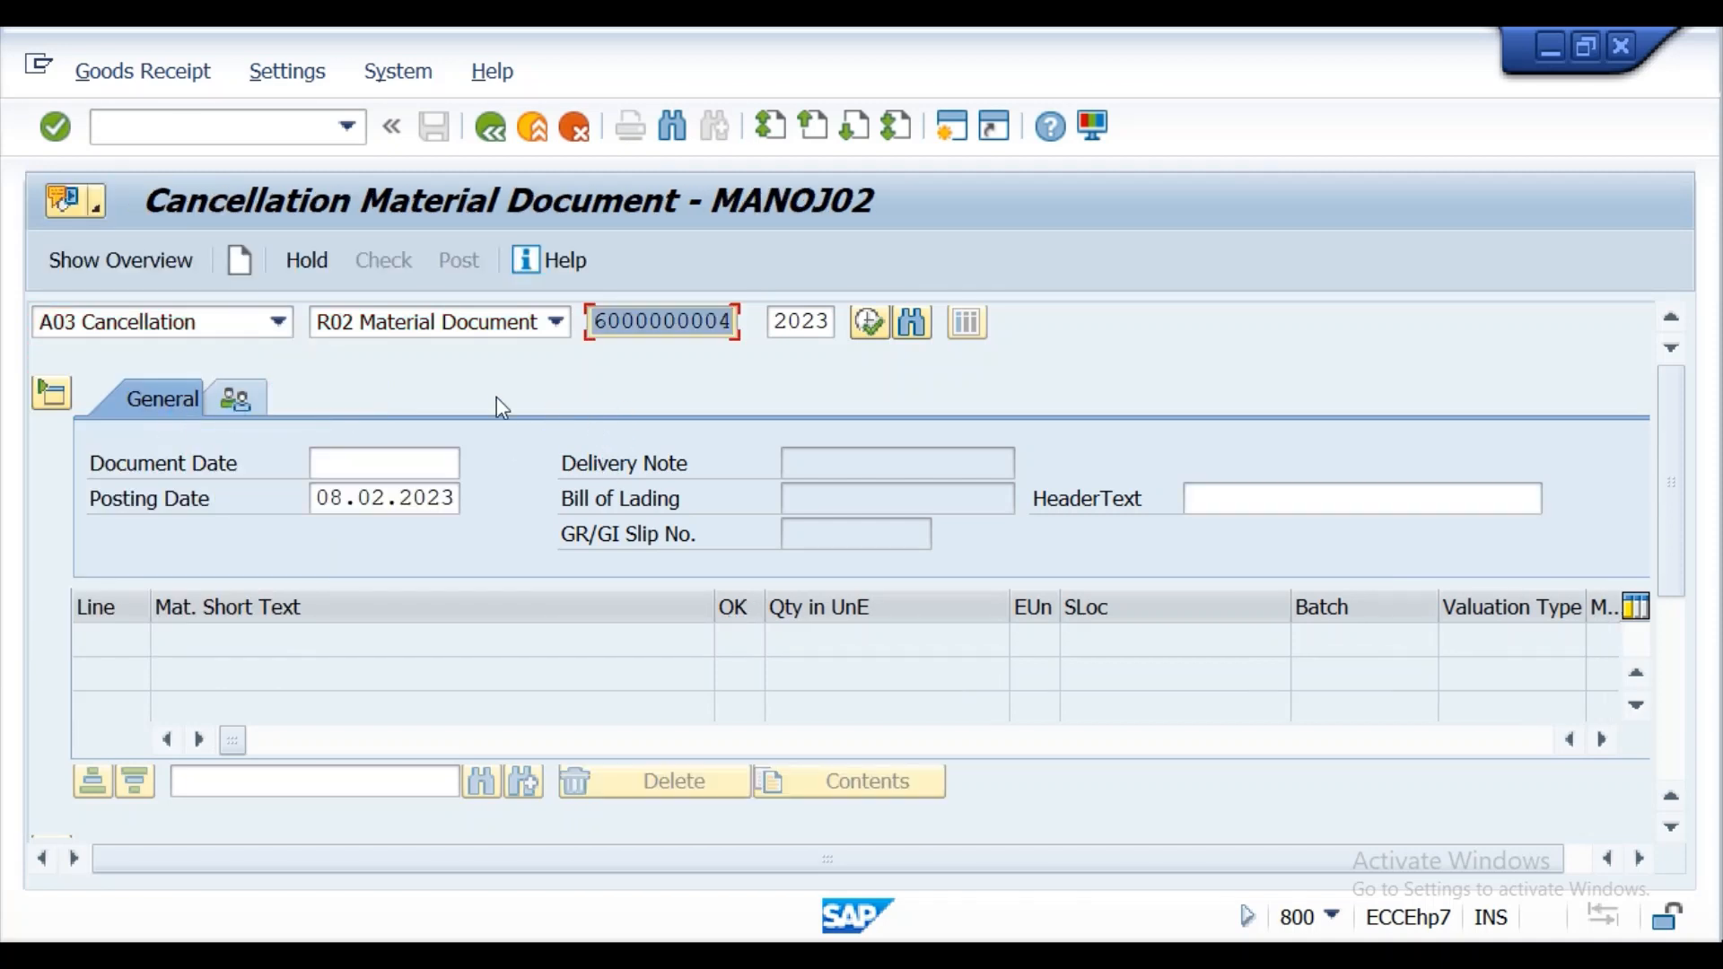
left_click(58, 140)
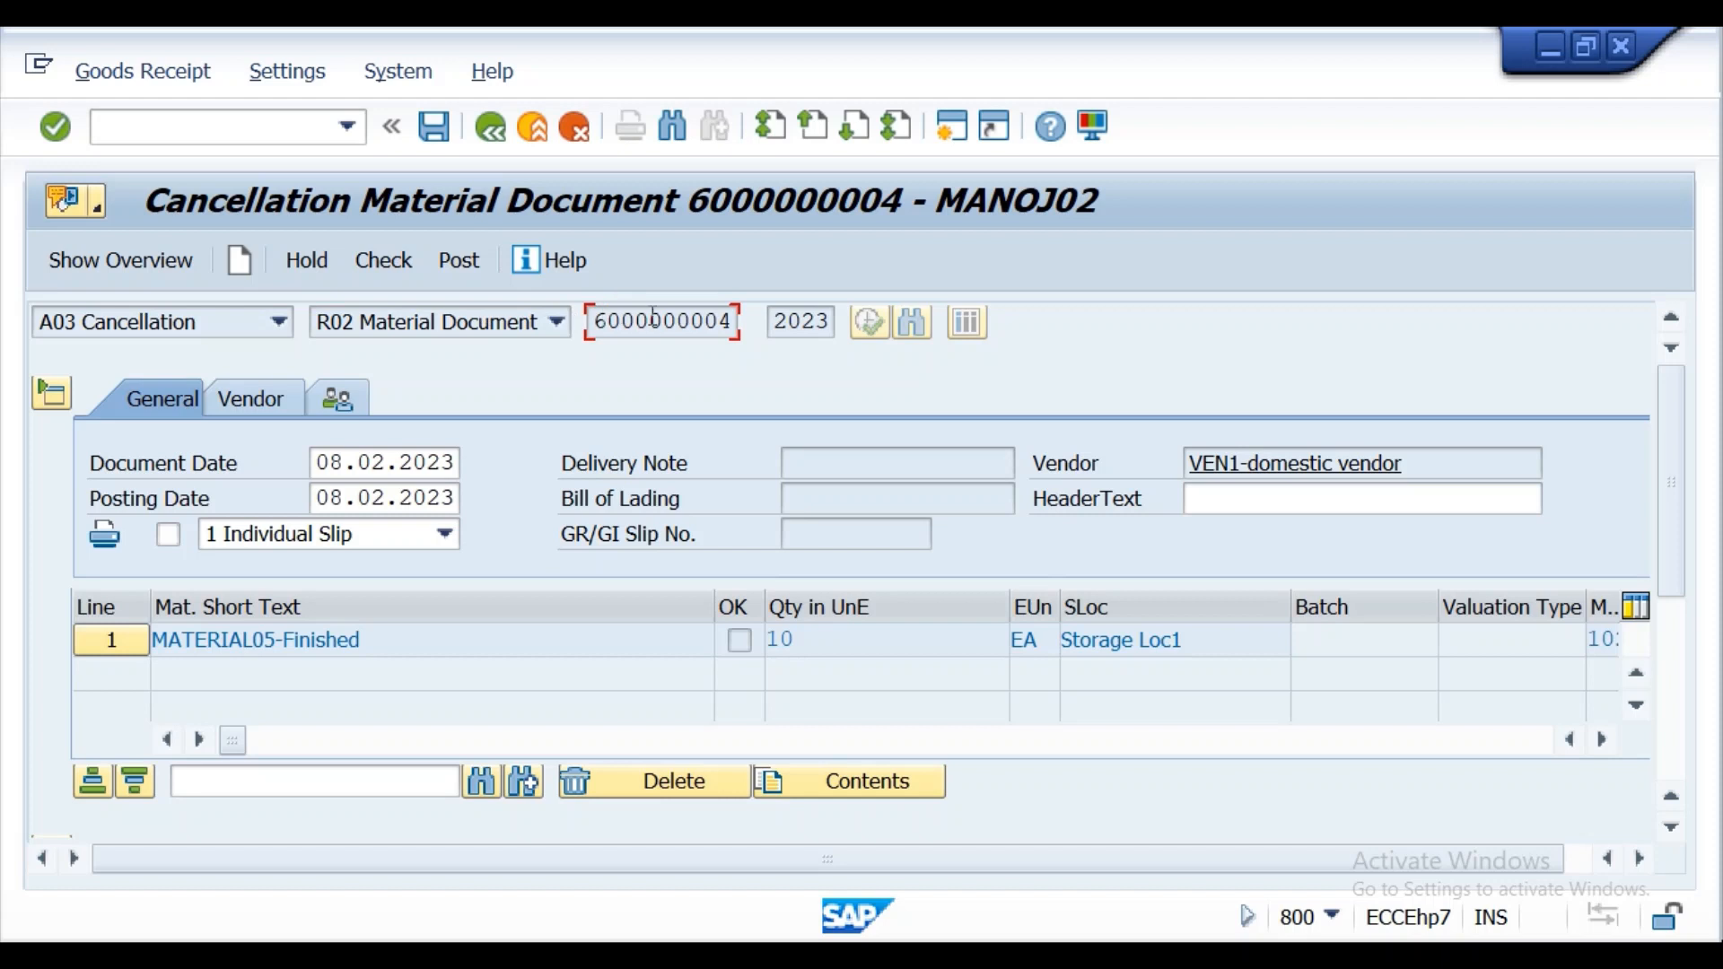
Mark the MATERIAL05 reversal item in the cancellation document as OK.
left_click(52, 128)
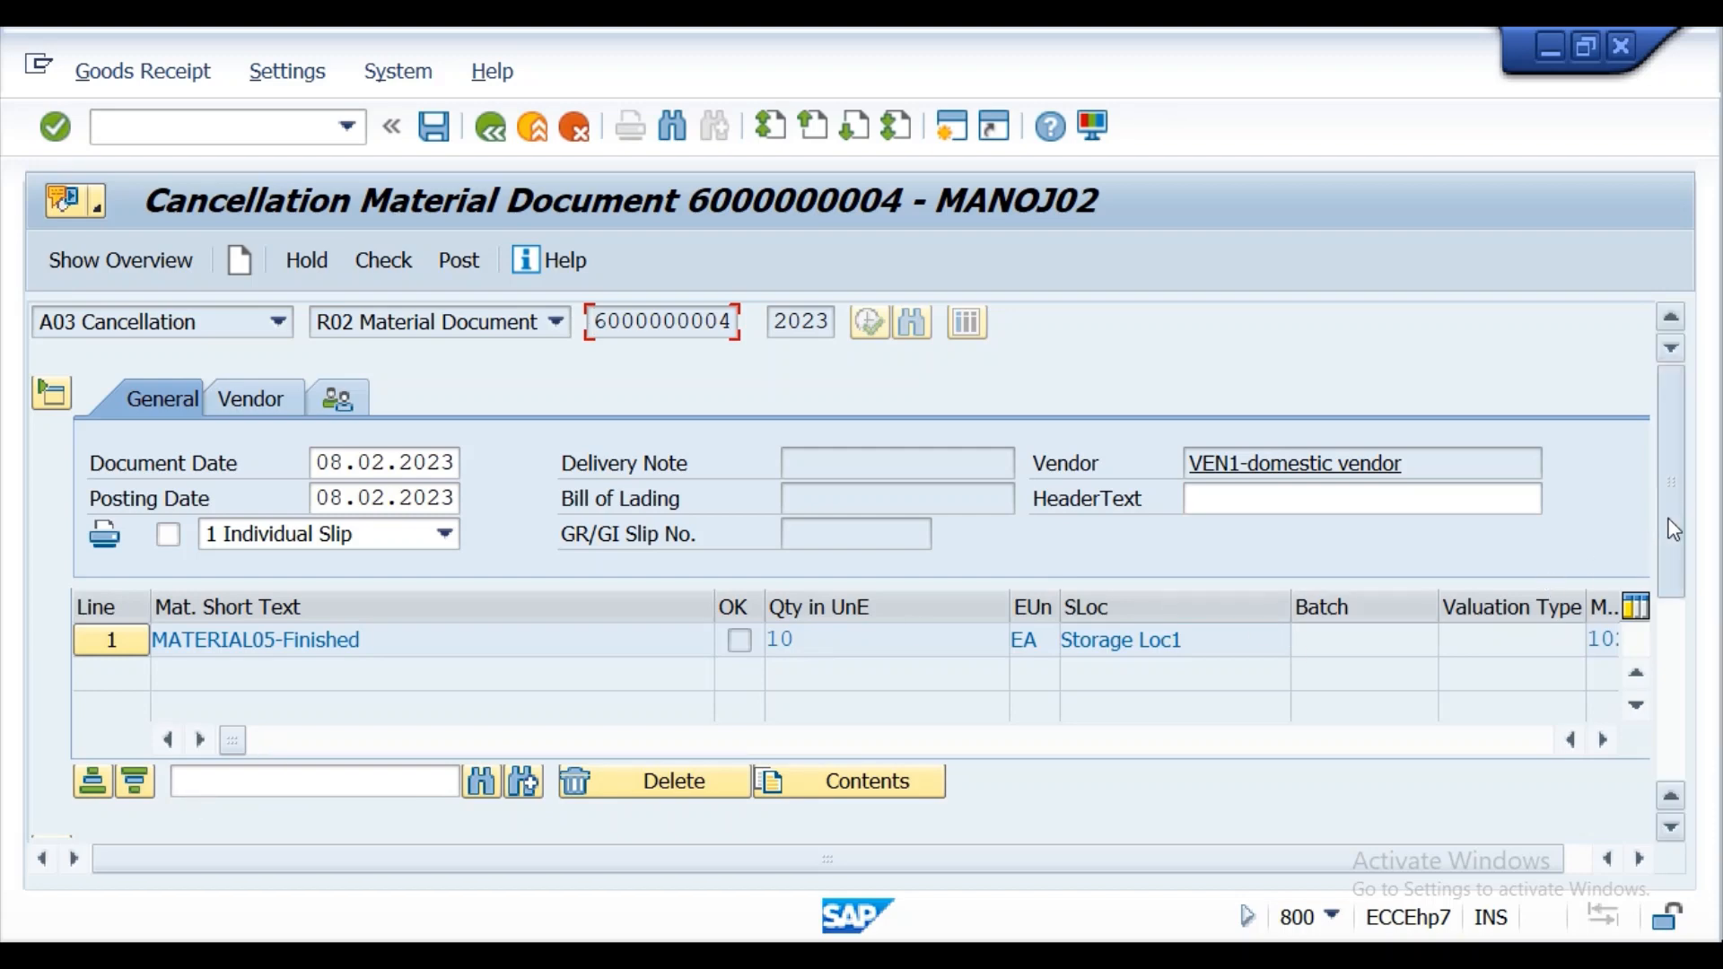
left_click_drag(1671, 531, 1709, 711)
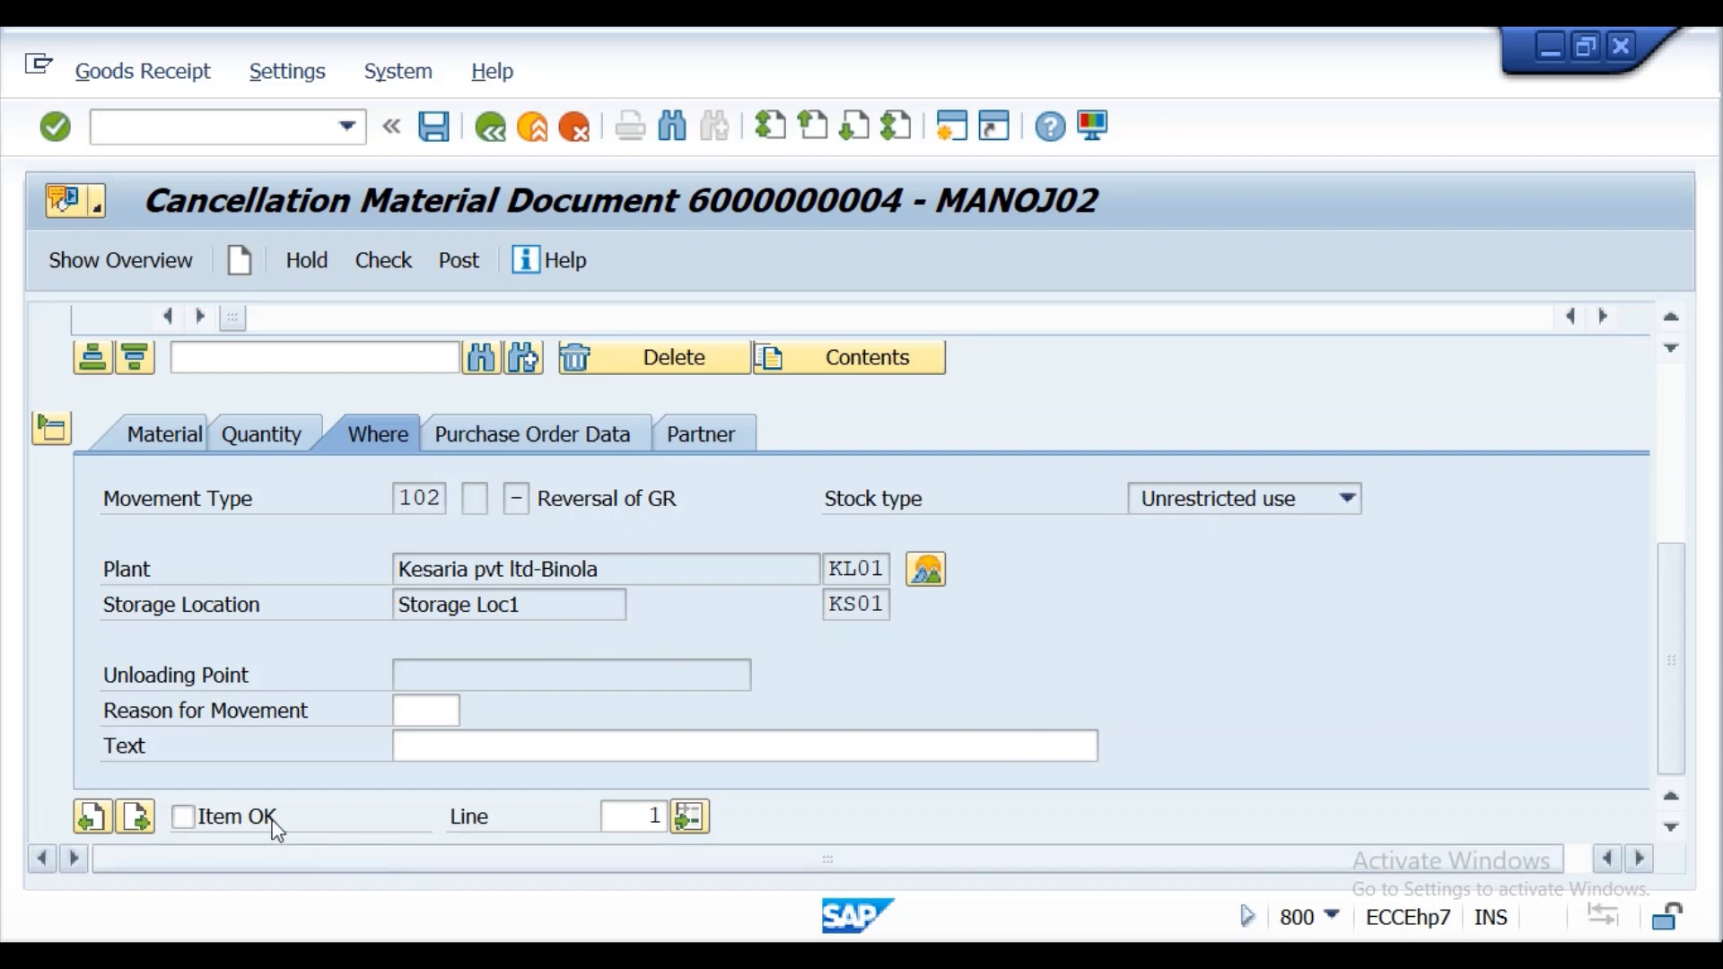
left_click(184, 818)
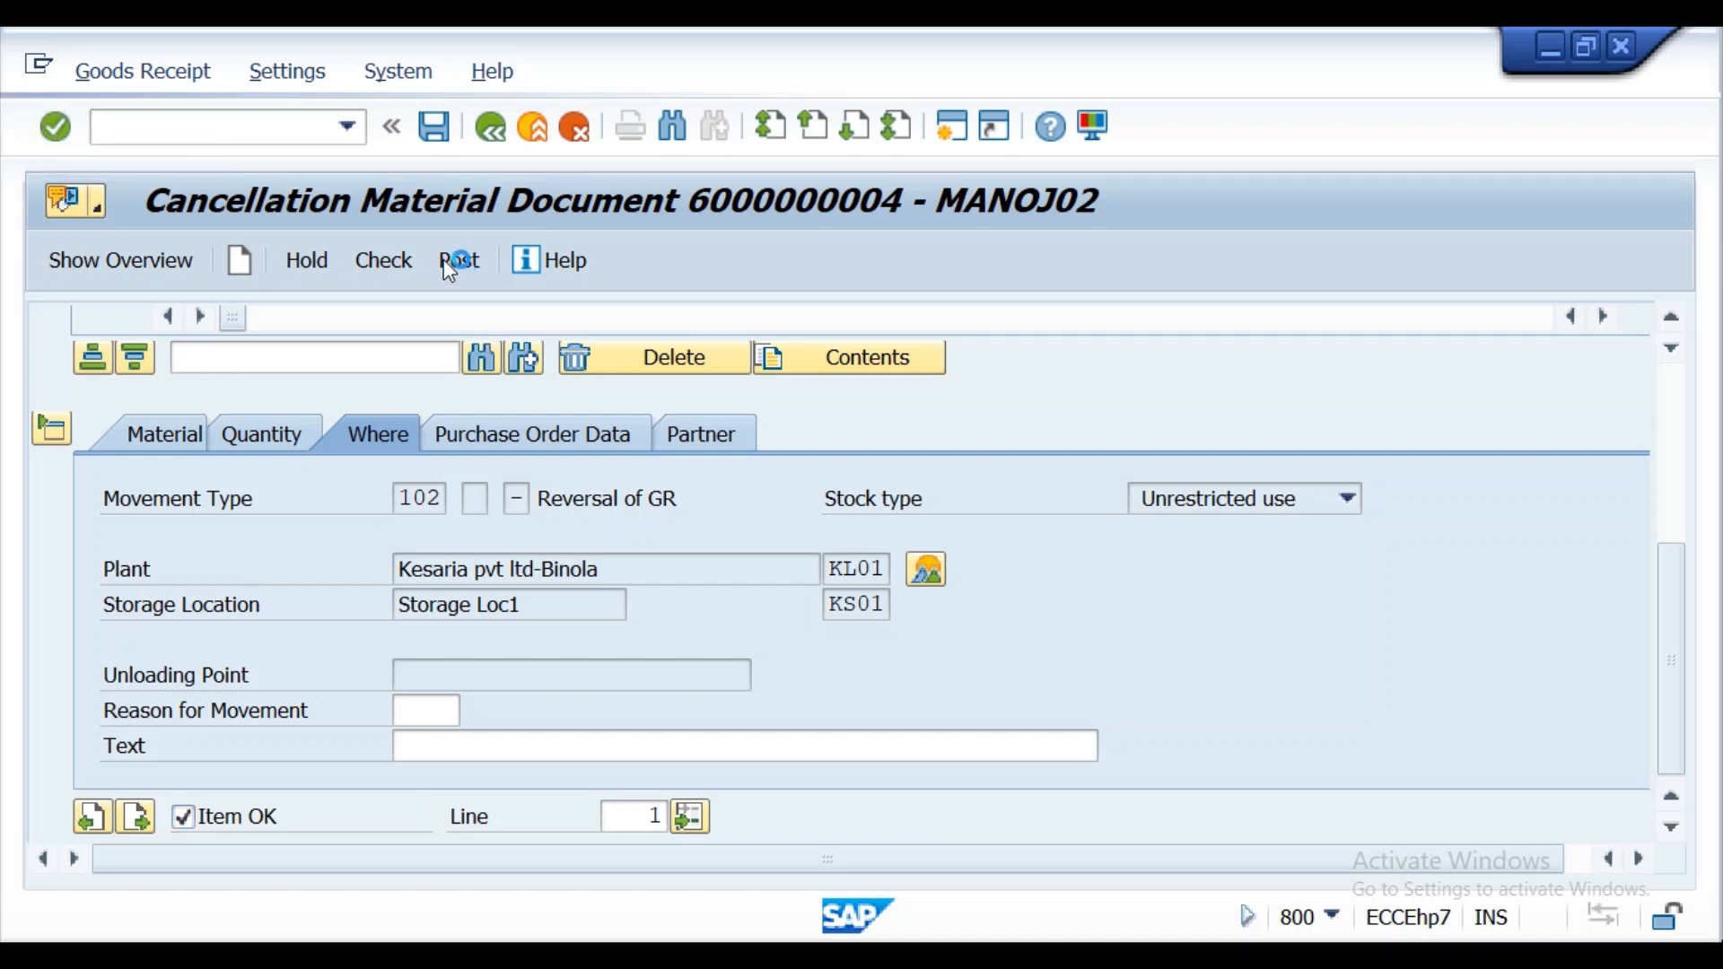
Check the cancellation document for the MATERIAL05 goods receipt and post it.
left_click(396, 272)
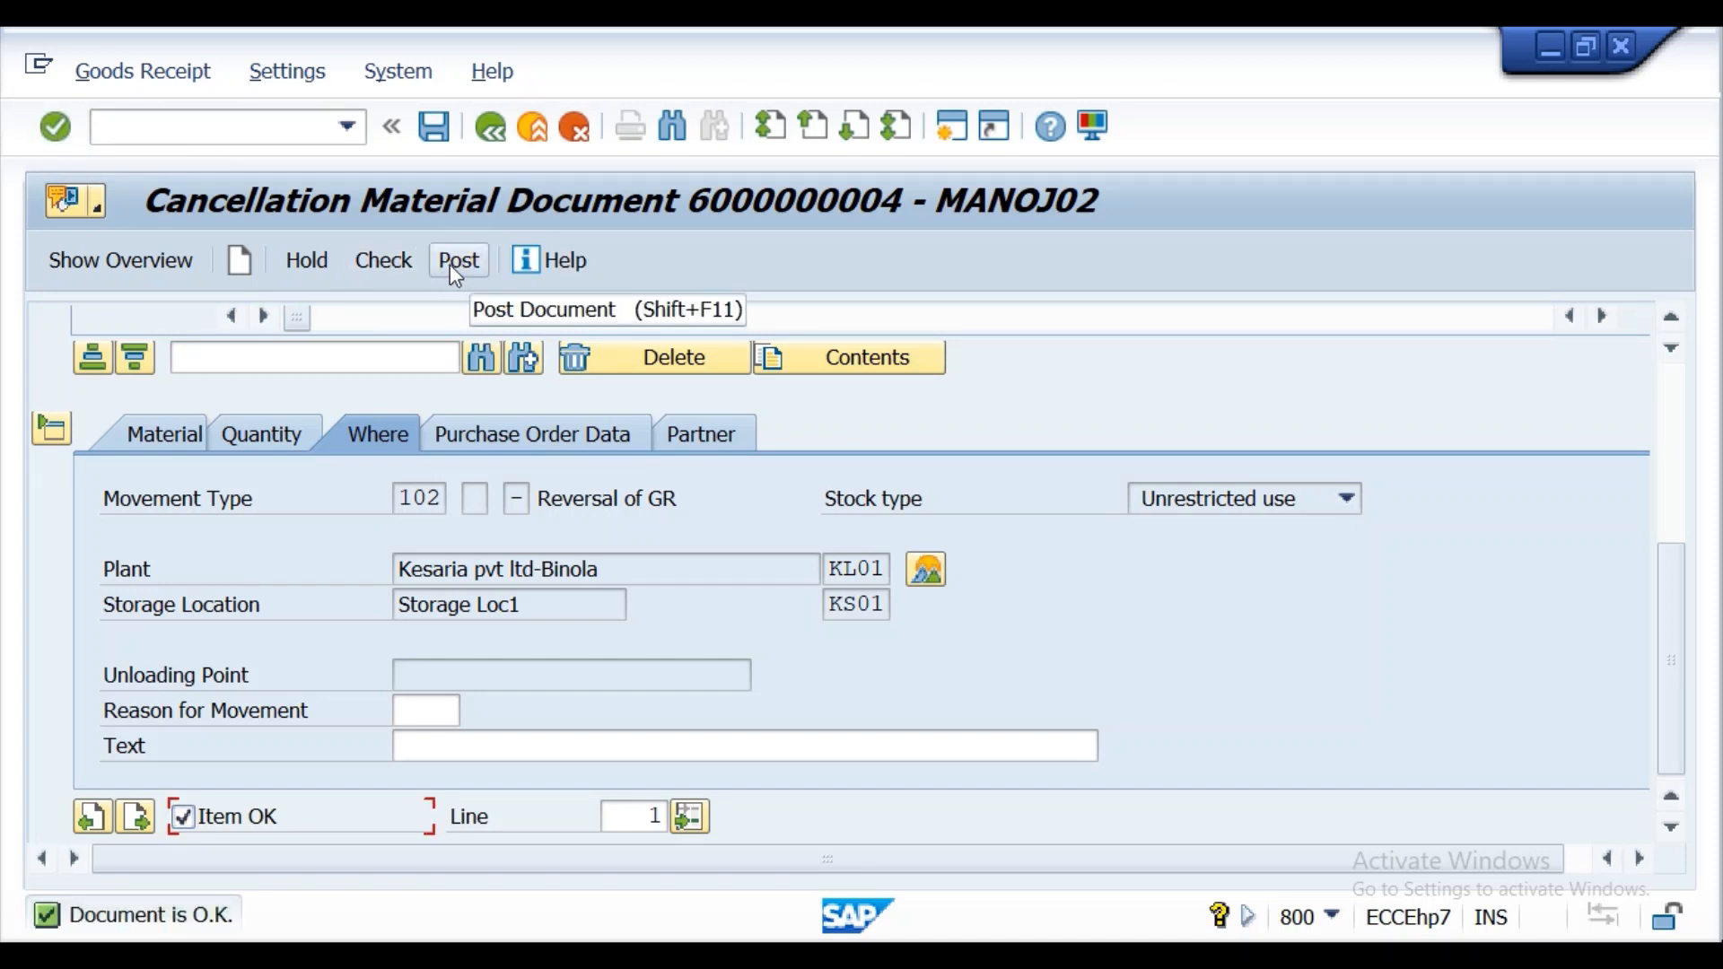
left_click(453, 269)
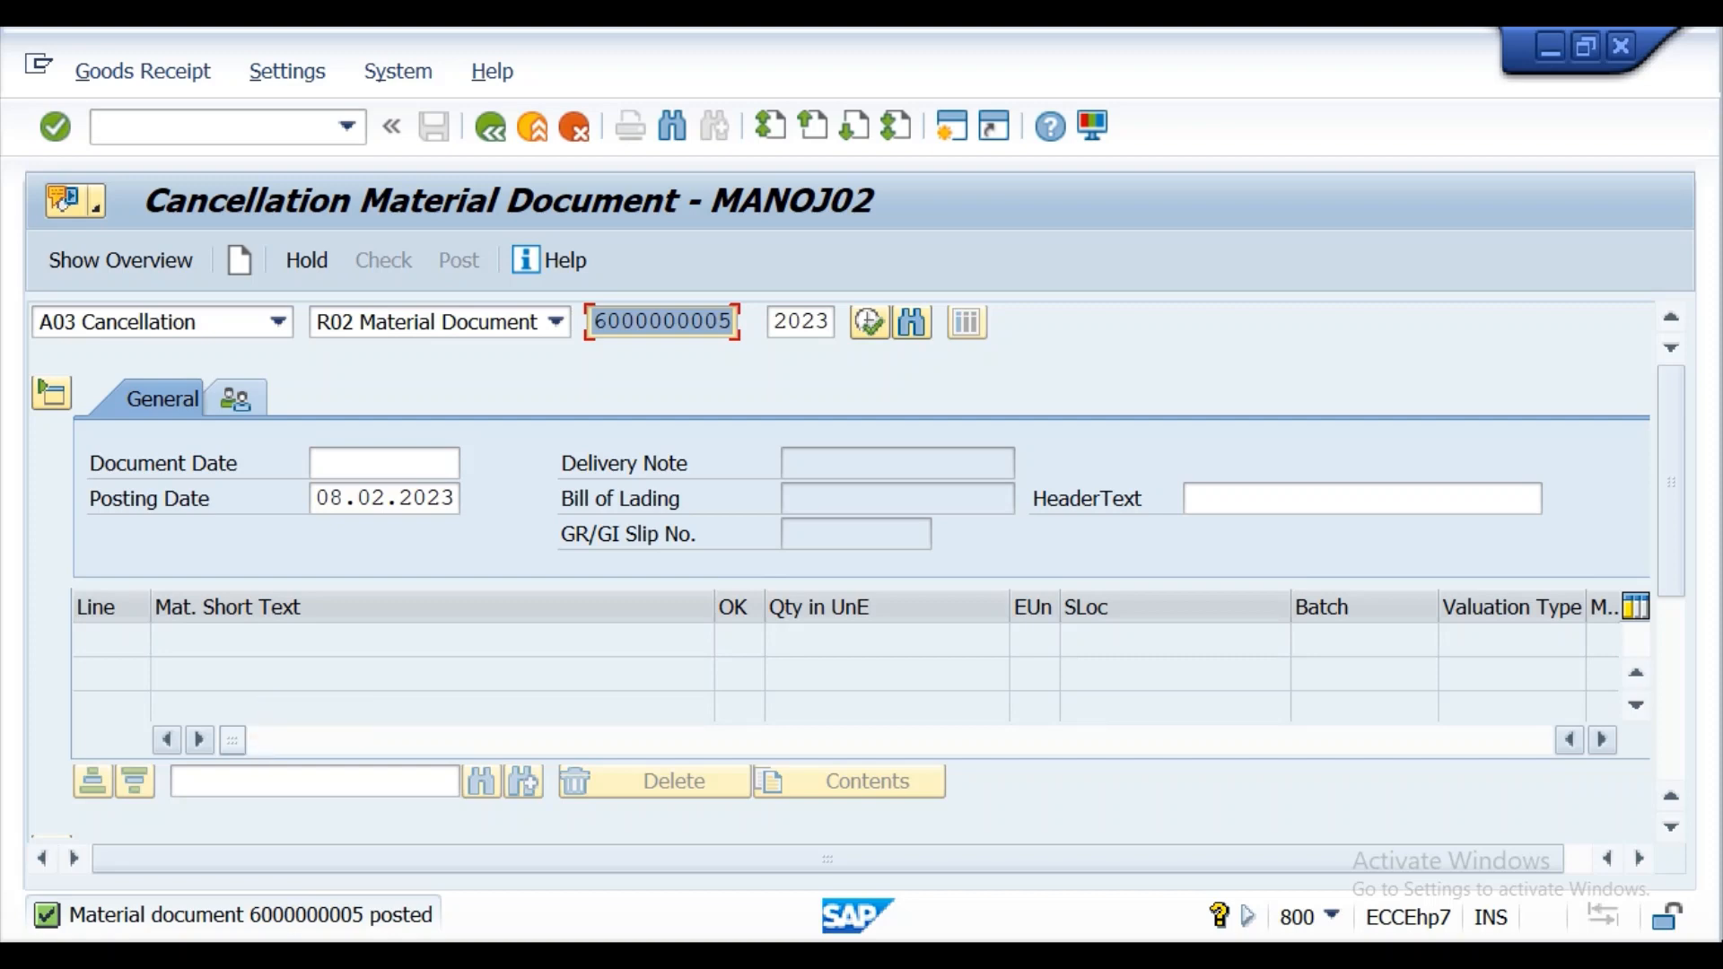
mouse_move(1676, 427)
left_mouse_down()
mouse_move(1653, 558)
mouse_move(1669, 402)
left_mouse_up()
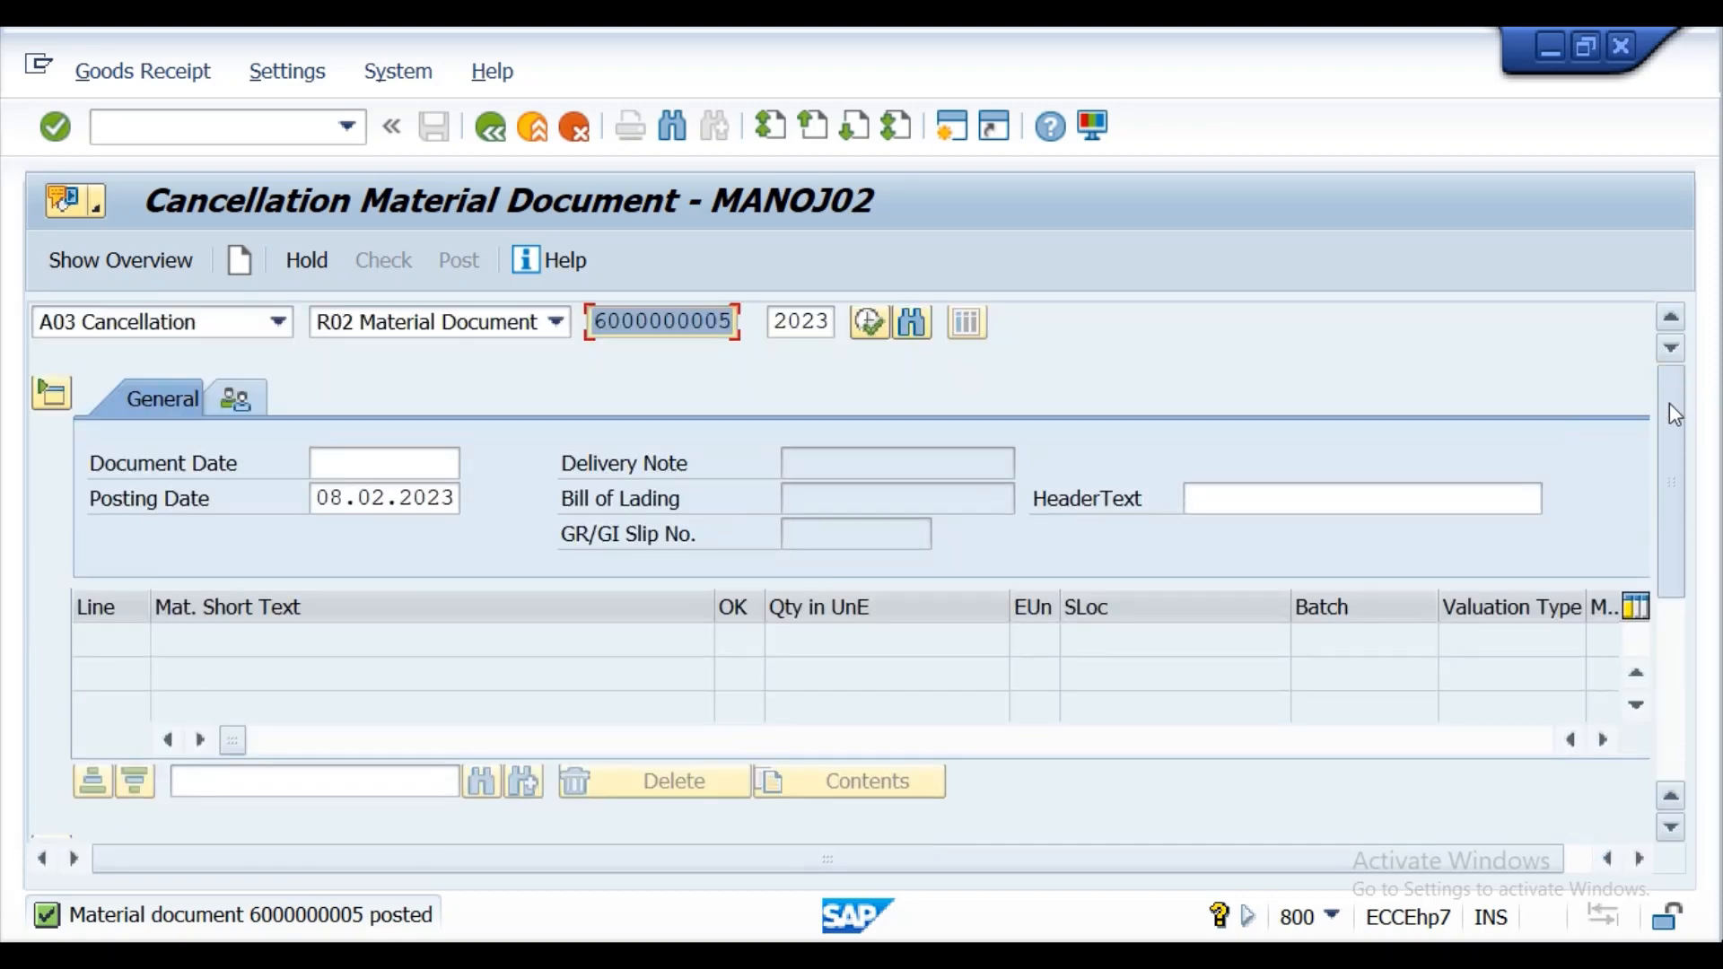
Switch to the Word lecture notes and read the Cancellation section, including the note on entering a reason for cancellation.
left_click(126, 125)
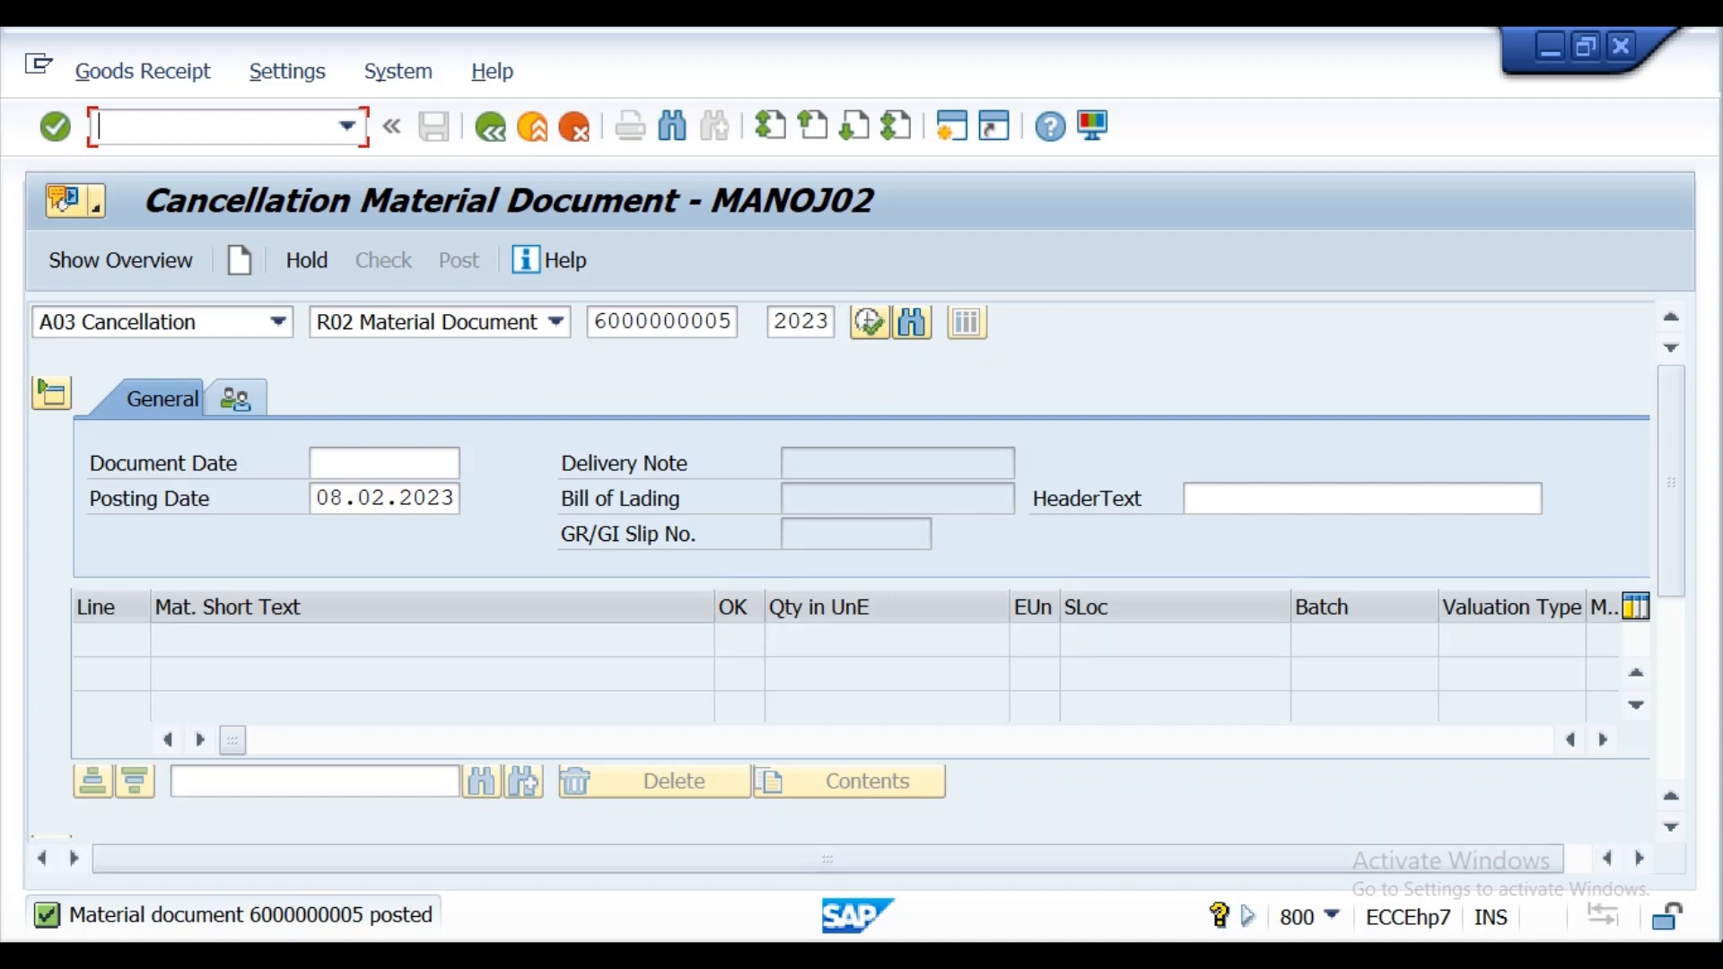
key("super+s")
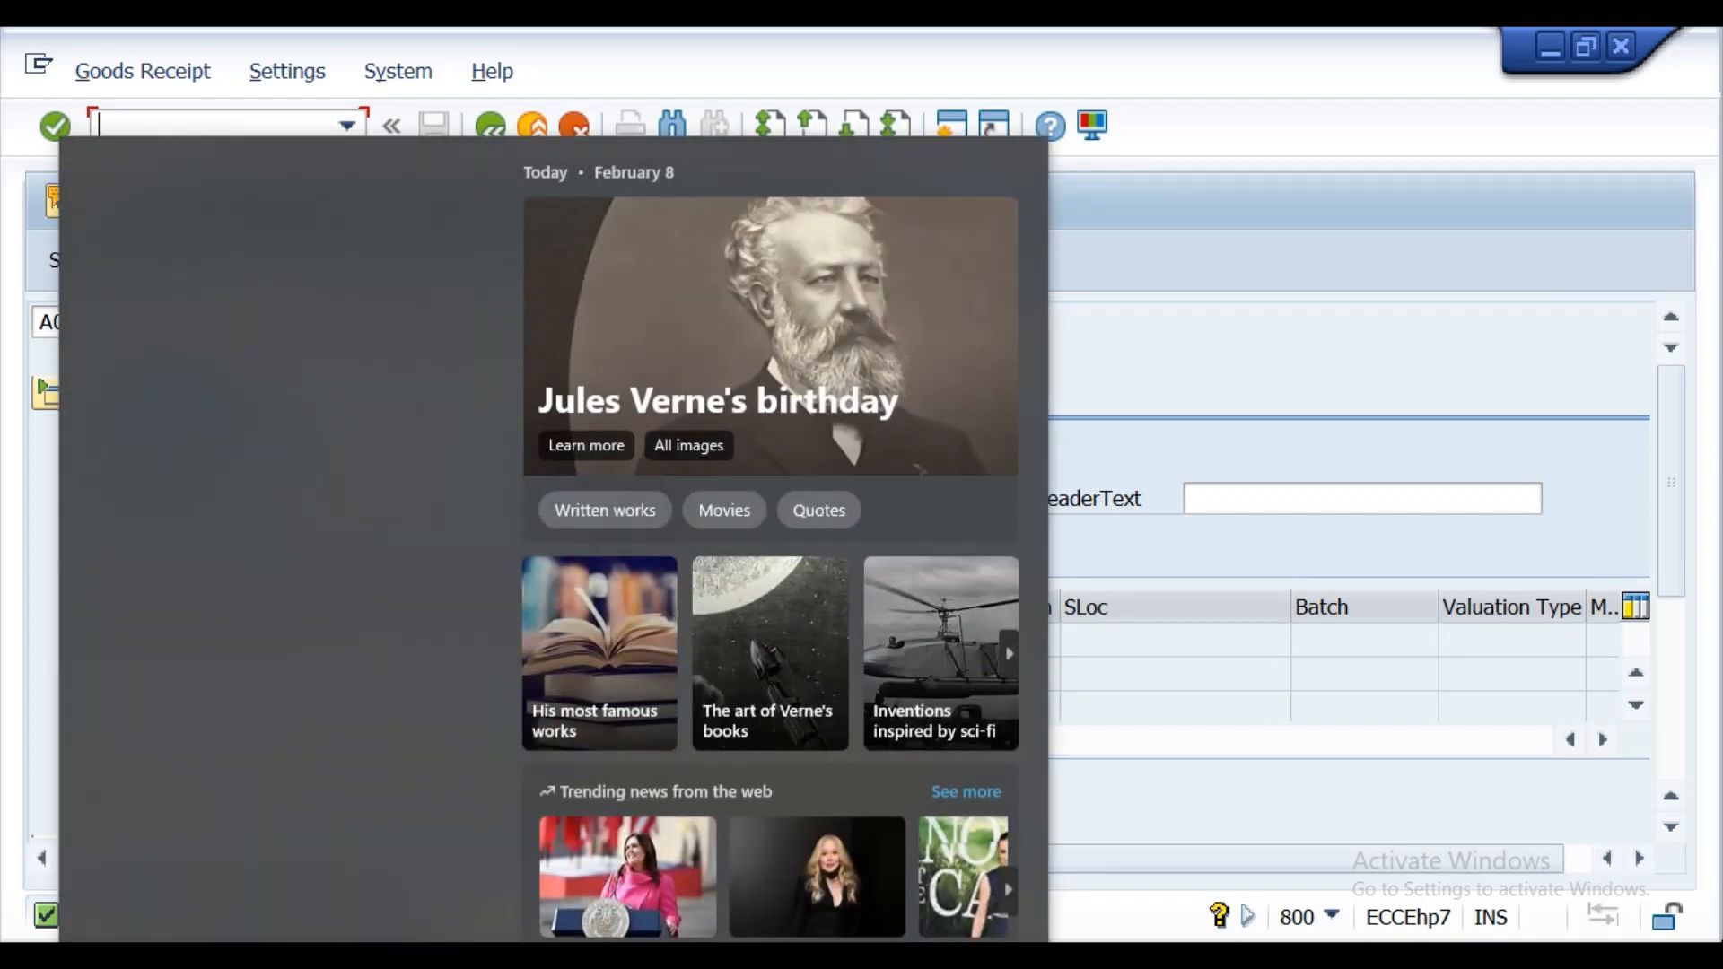
key("Escape")
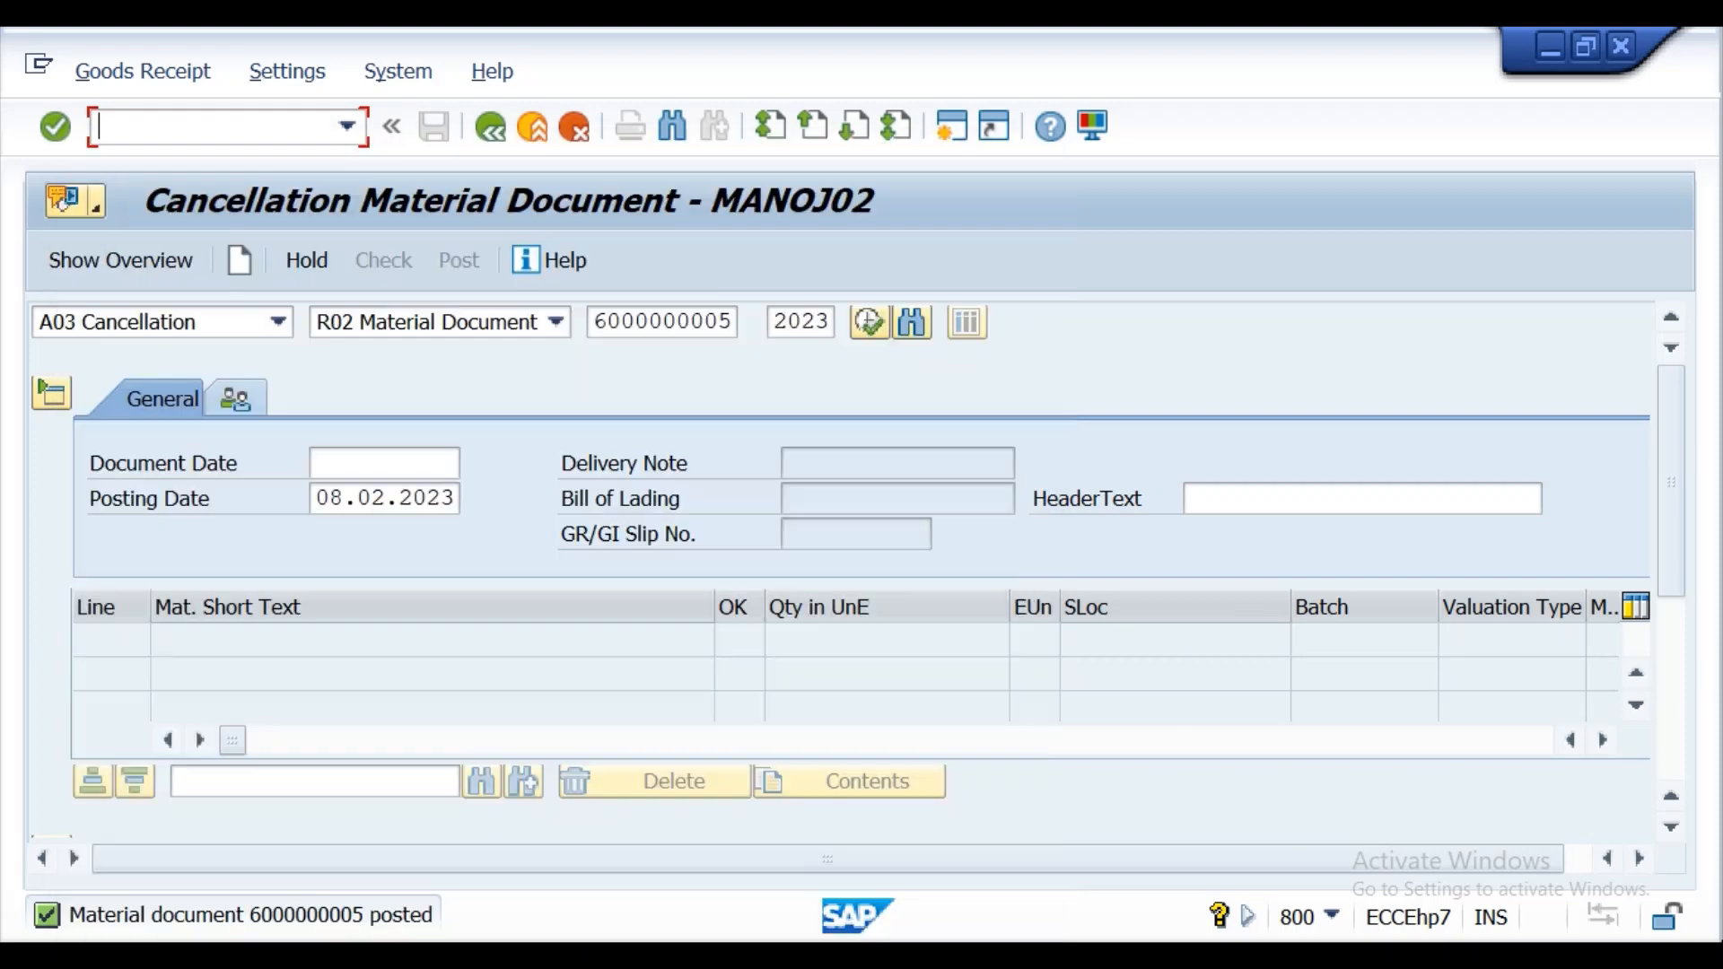
key("alt+Tab")
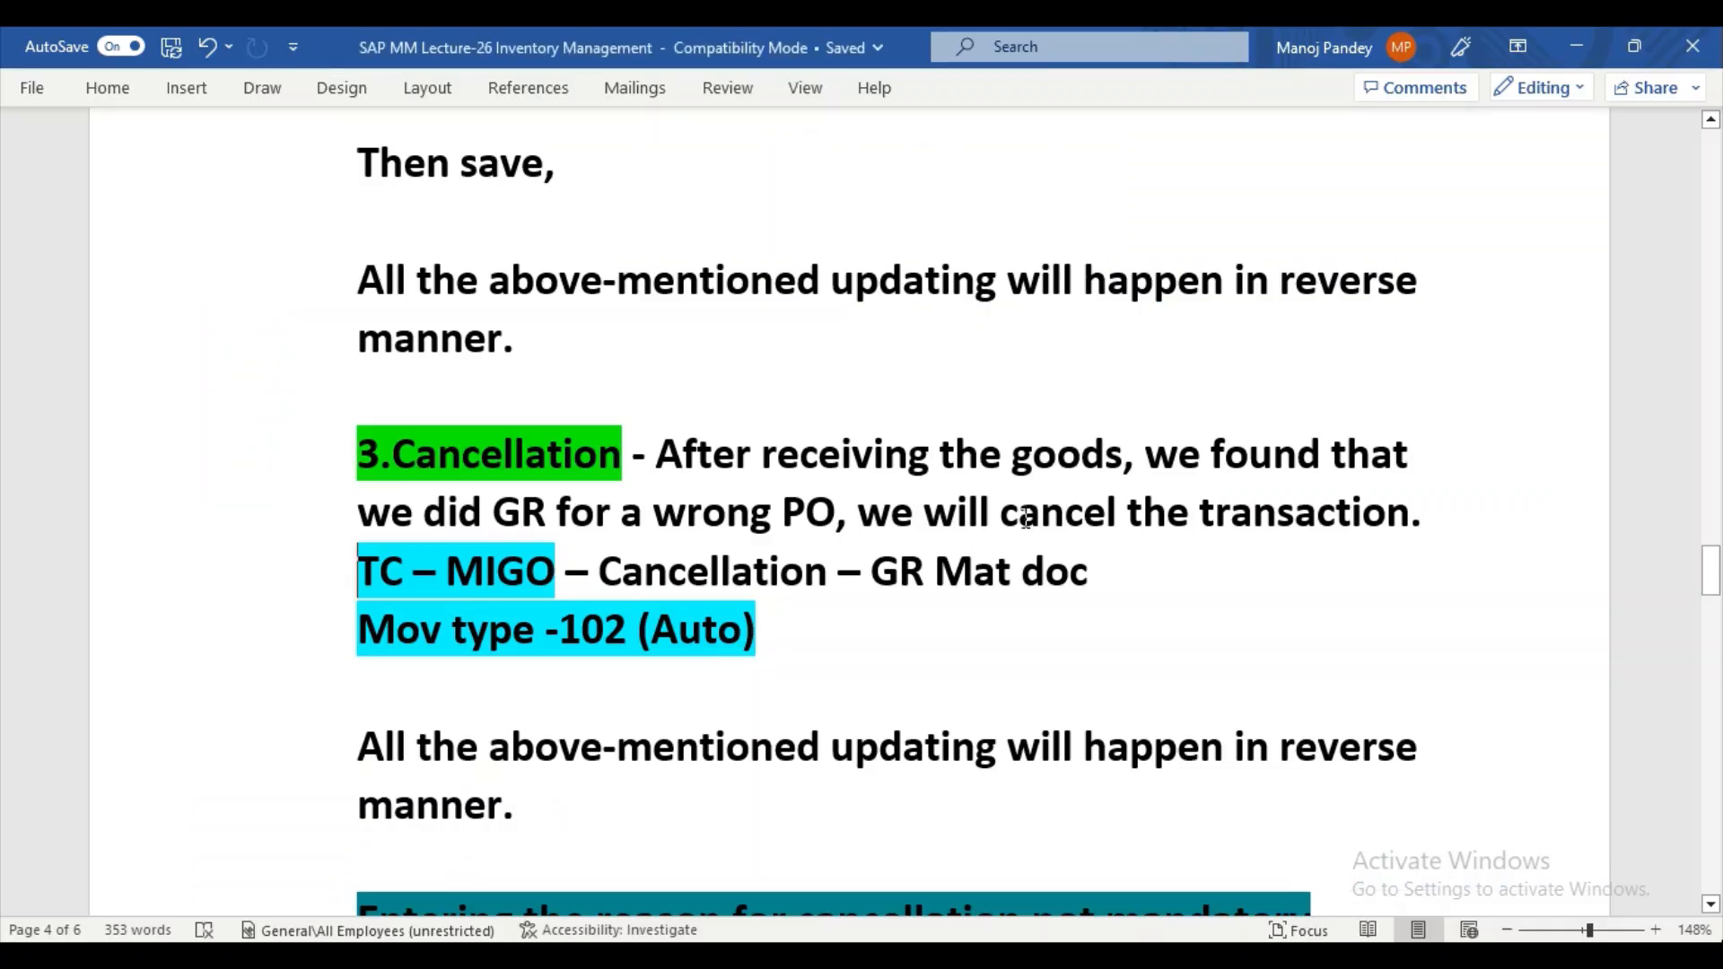
left_click_drag(1716, 570, 1715, 591)
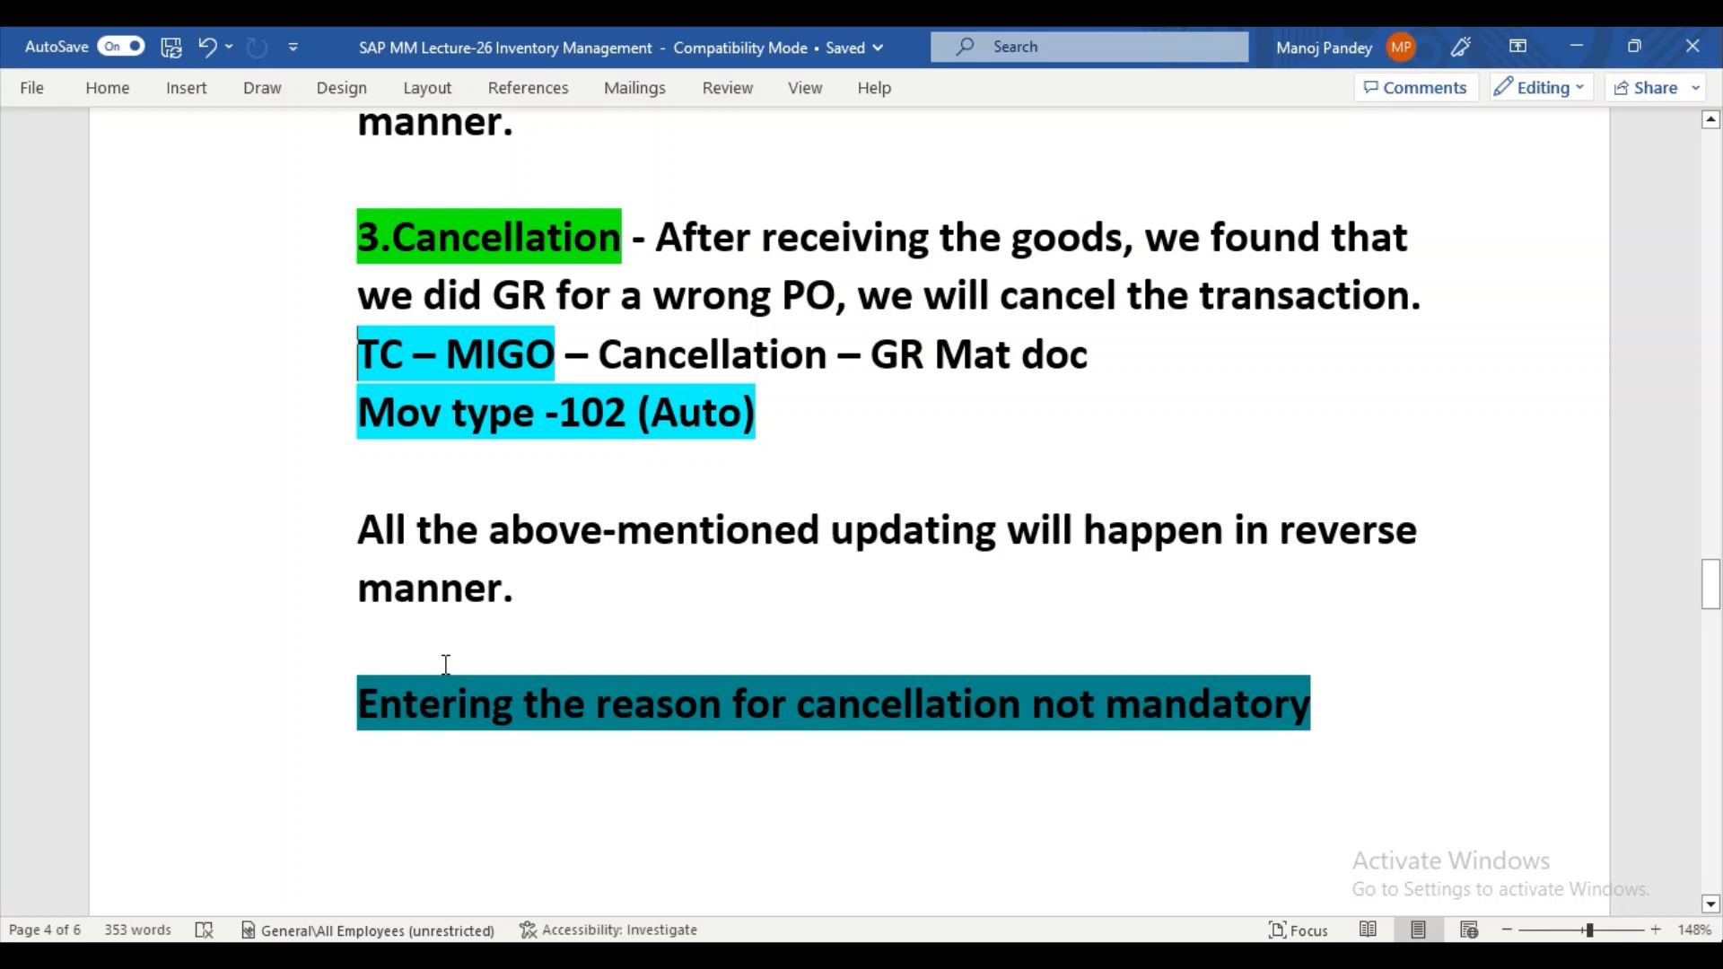
left_click_drag(1710, 589, 1711, 606)
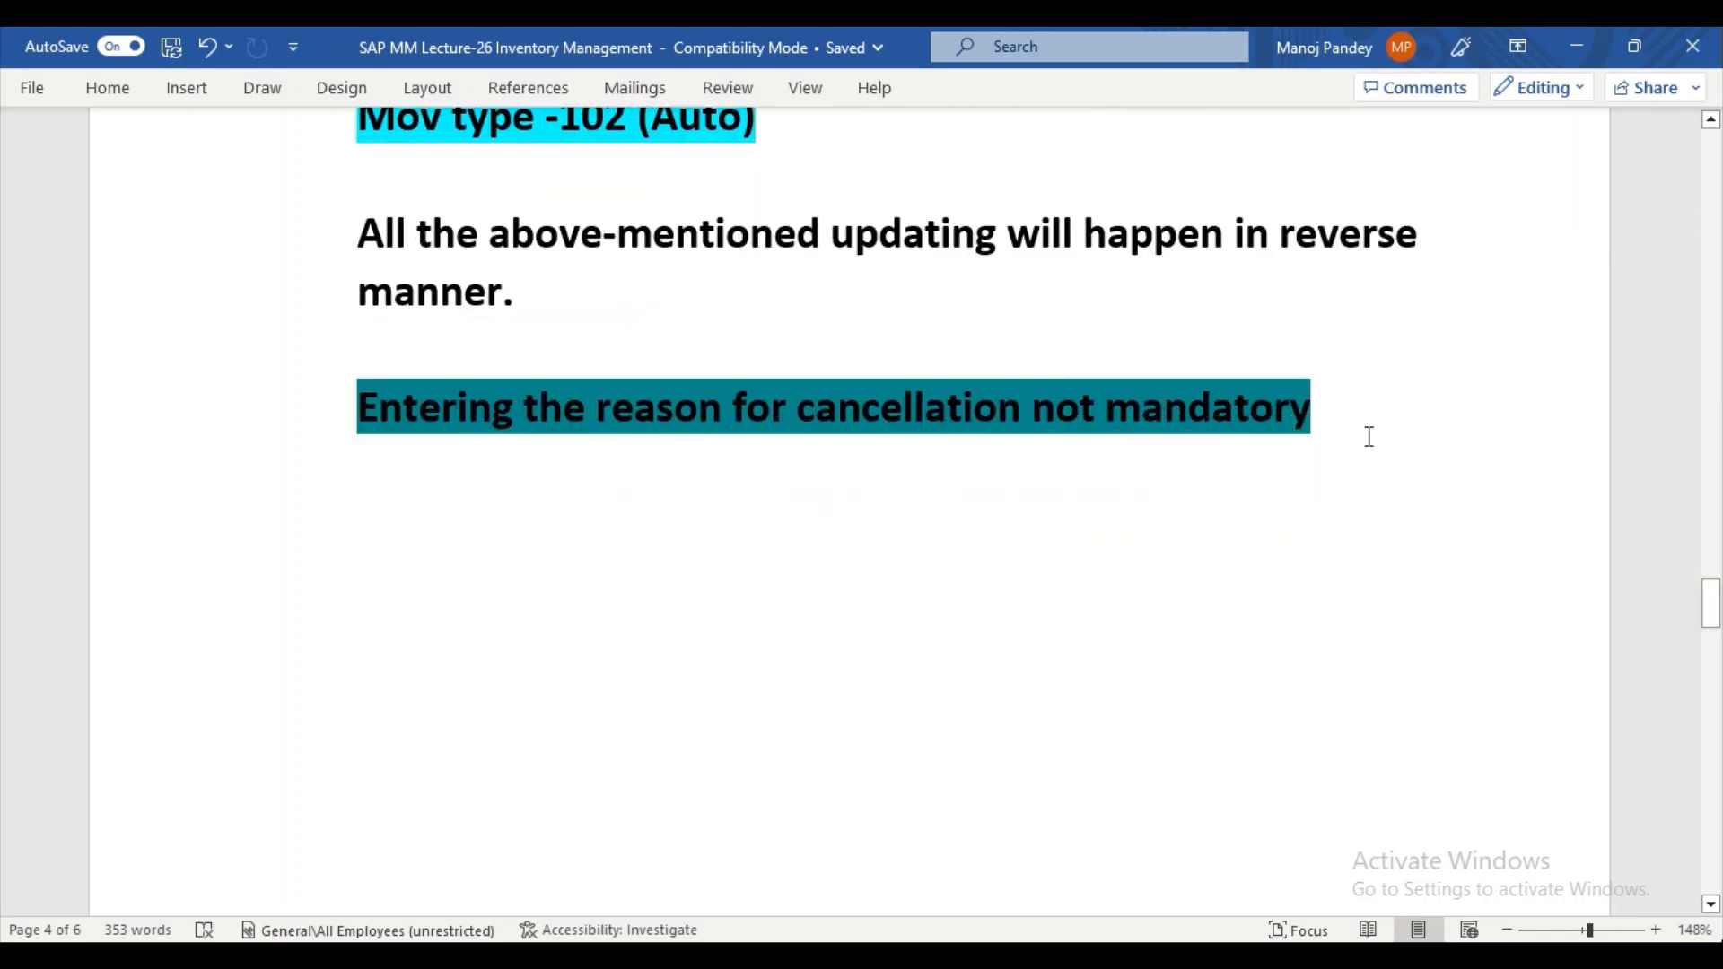
mouse_move(1714, 607)
left_mouse_down()
mouse_move(1714, 655)
mouse_move(1716, 618)
left_mouse_up()
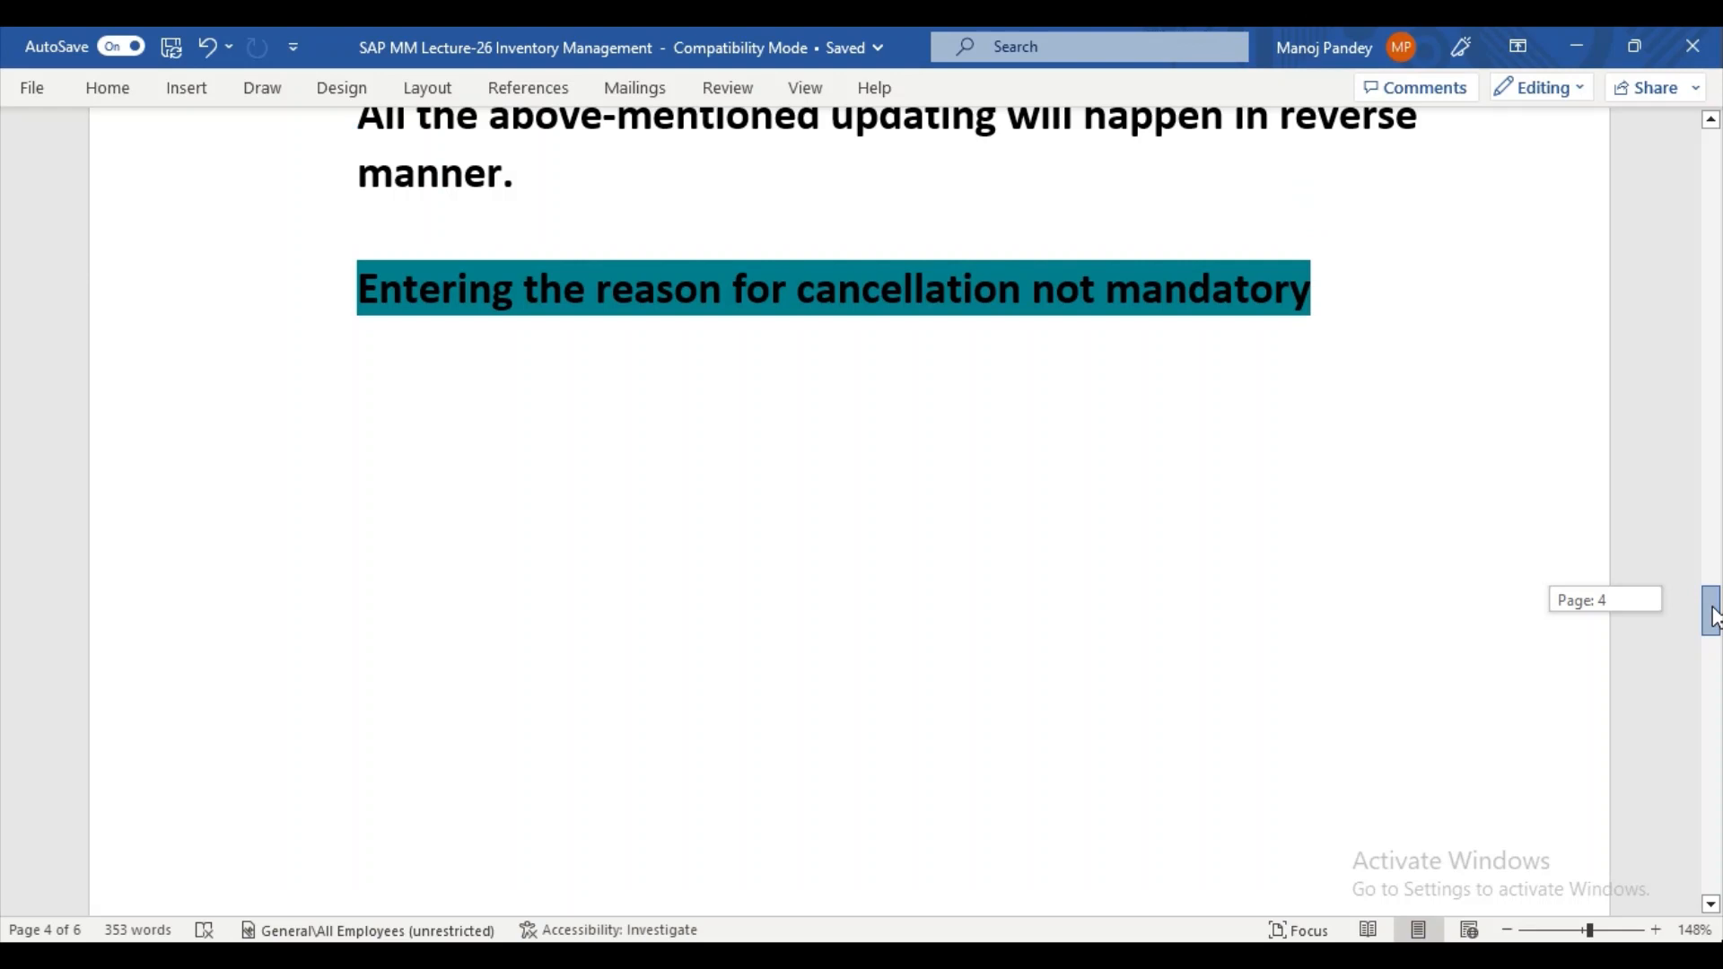
left_click(702, 957)
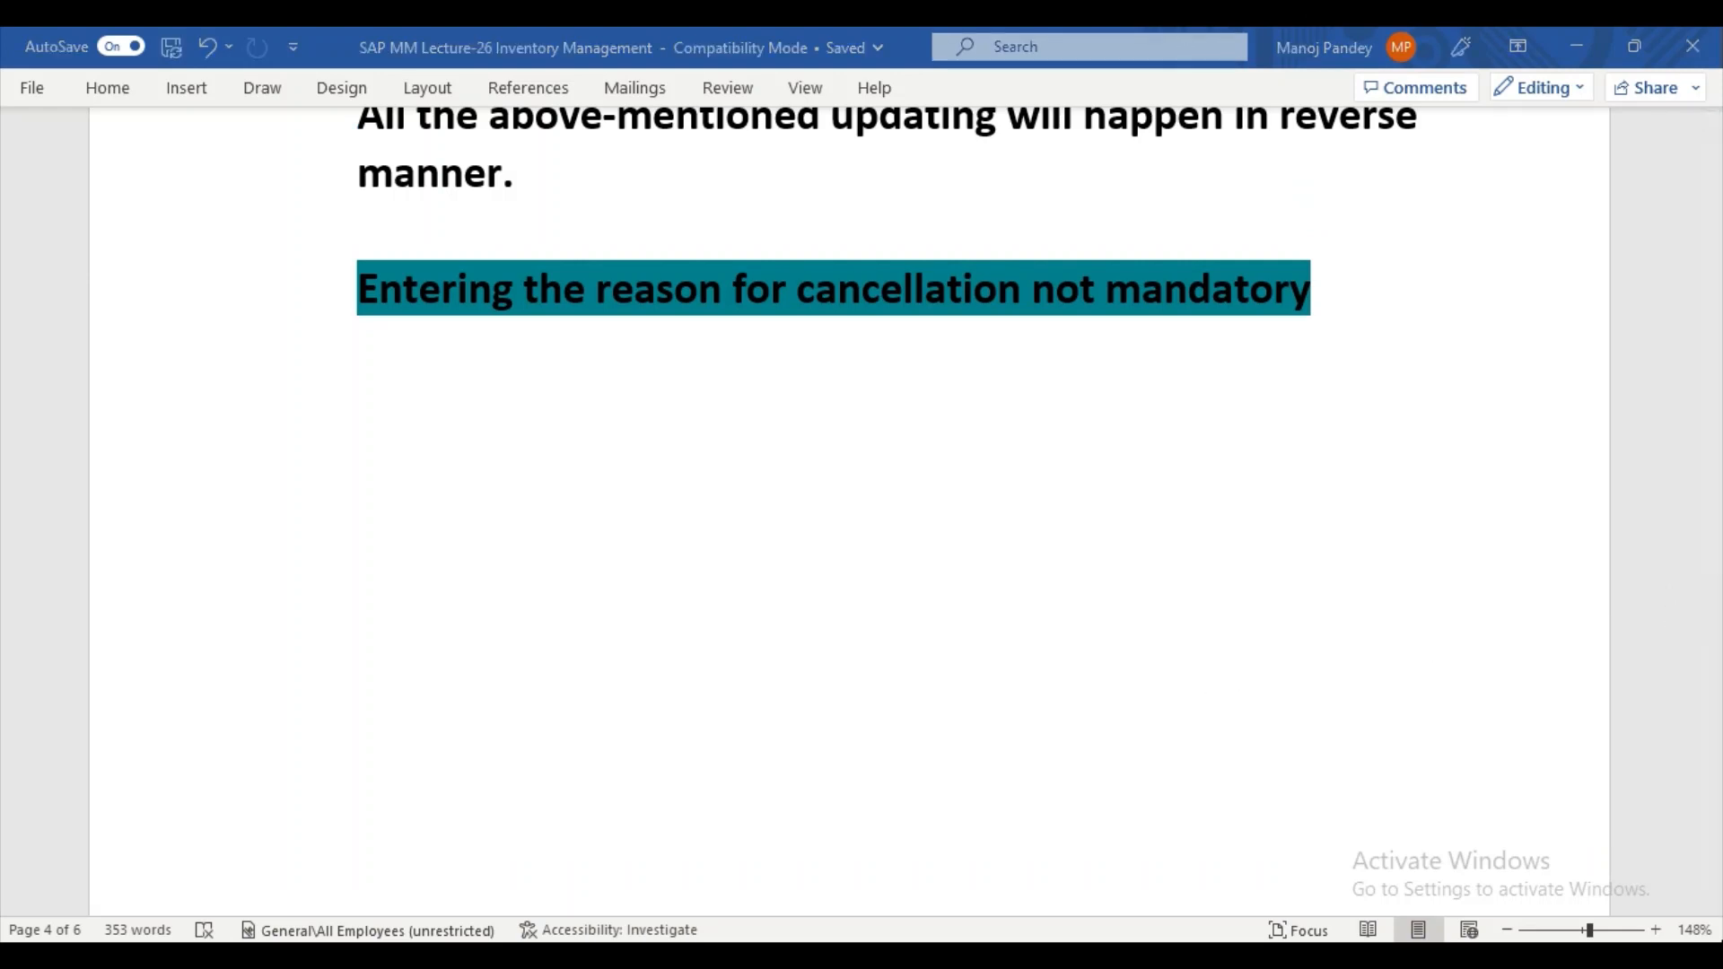
Switch back to SAP, open the Material Document List transaction and run the list for plant KL01.
left_click(770, 903)
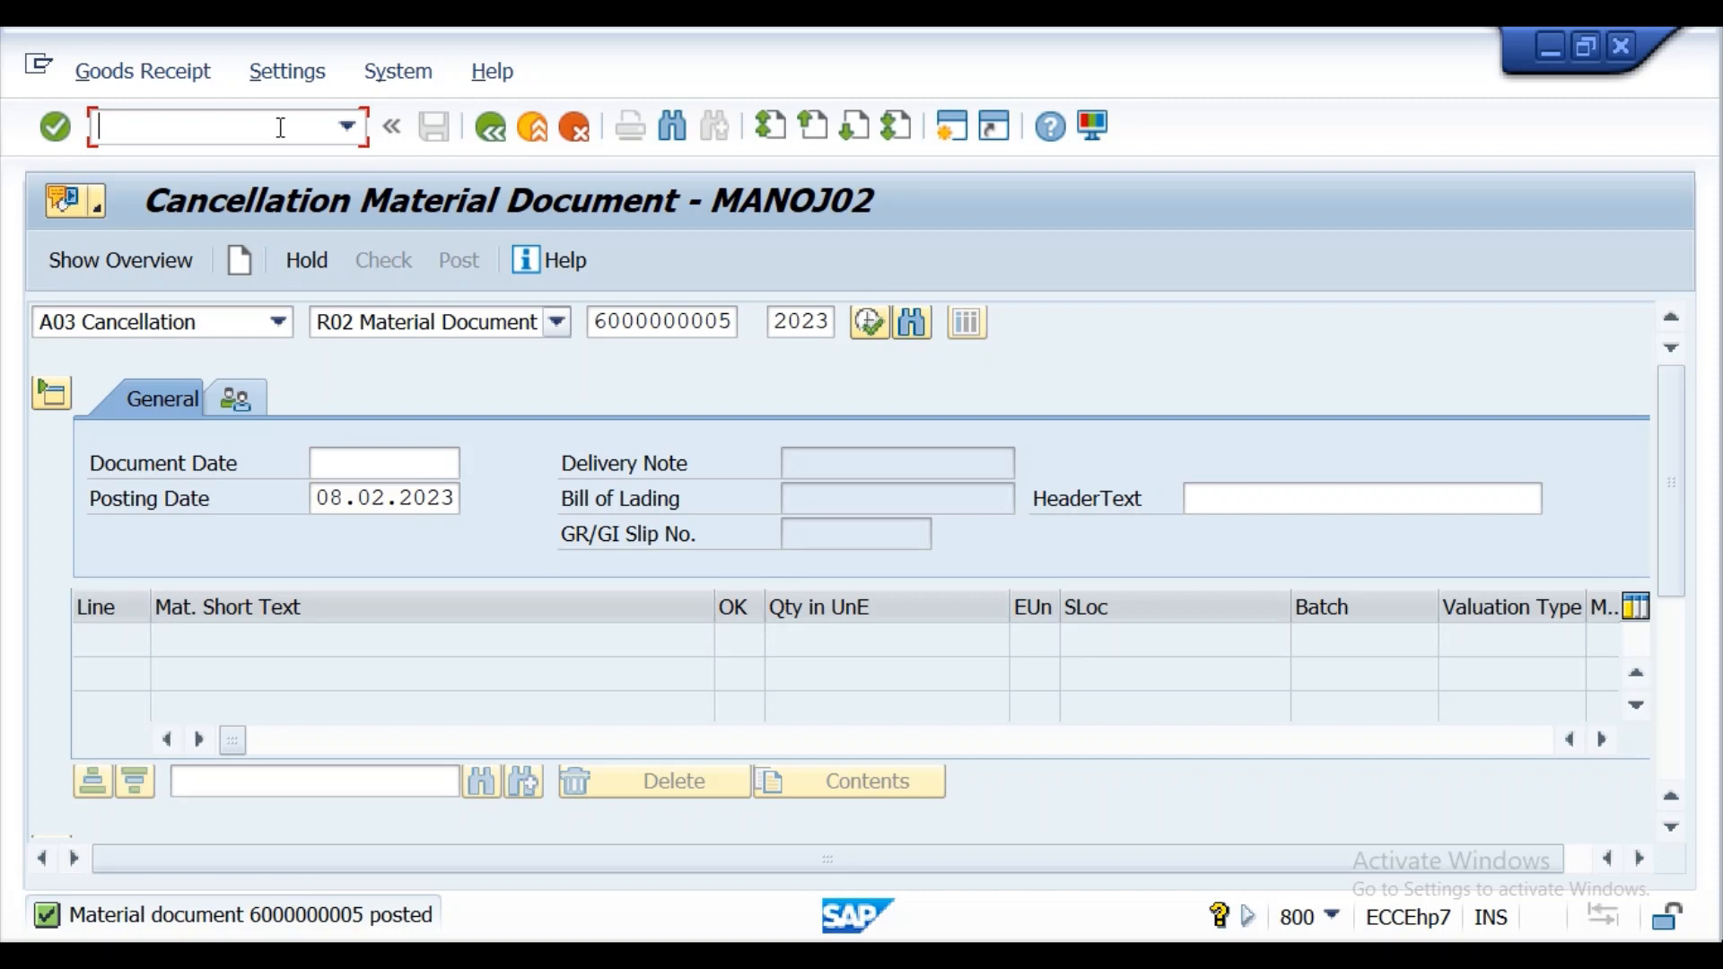
type("/nmb11")
key("Return")
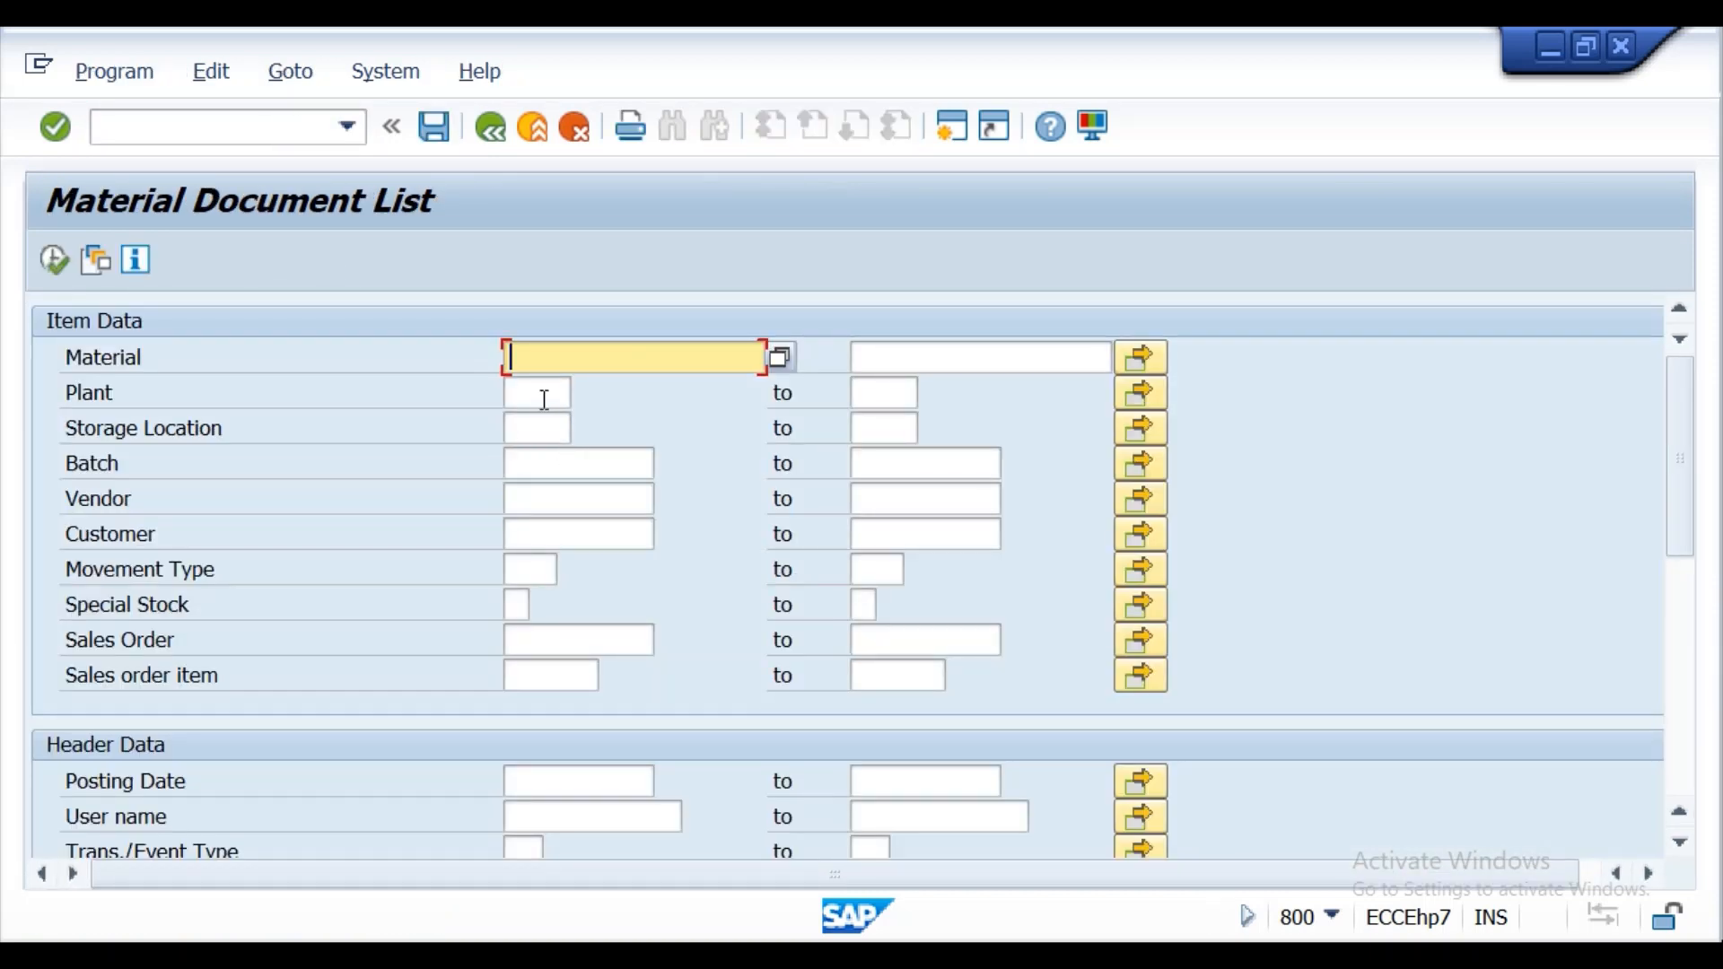
left_click(545, 400)
type("kl")
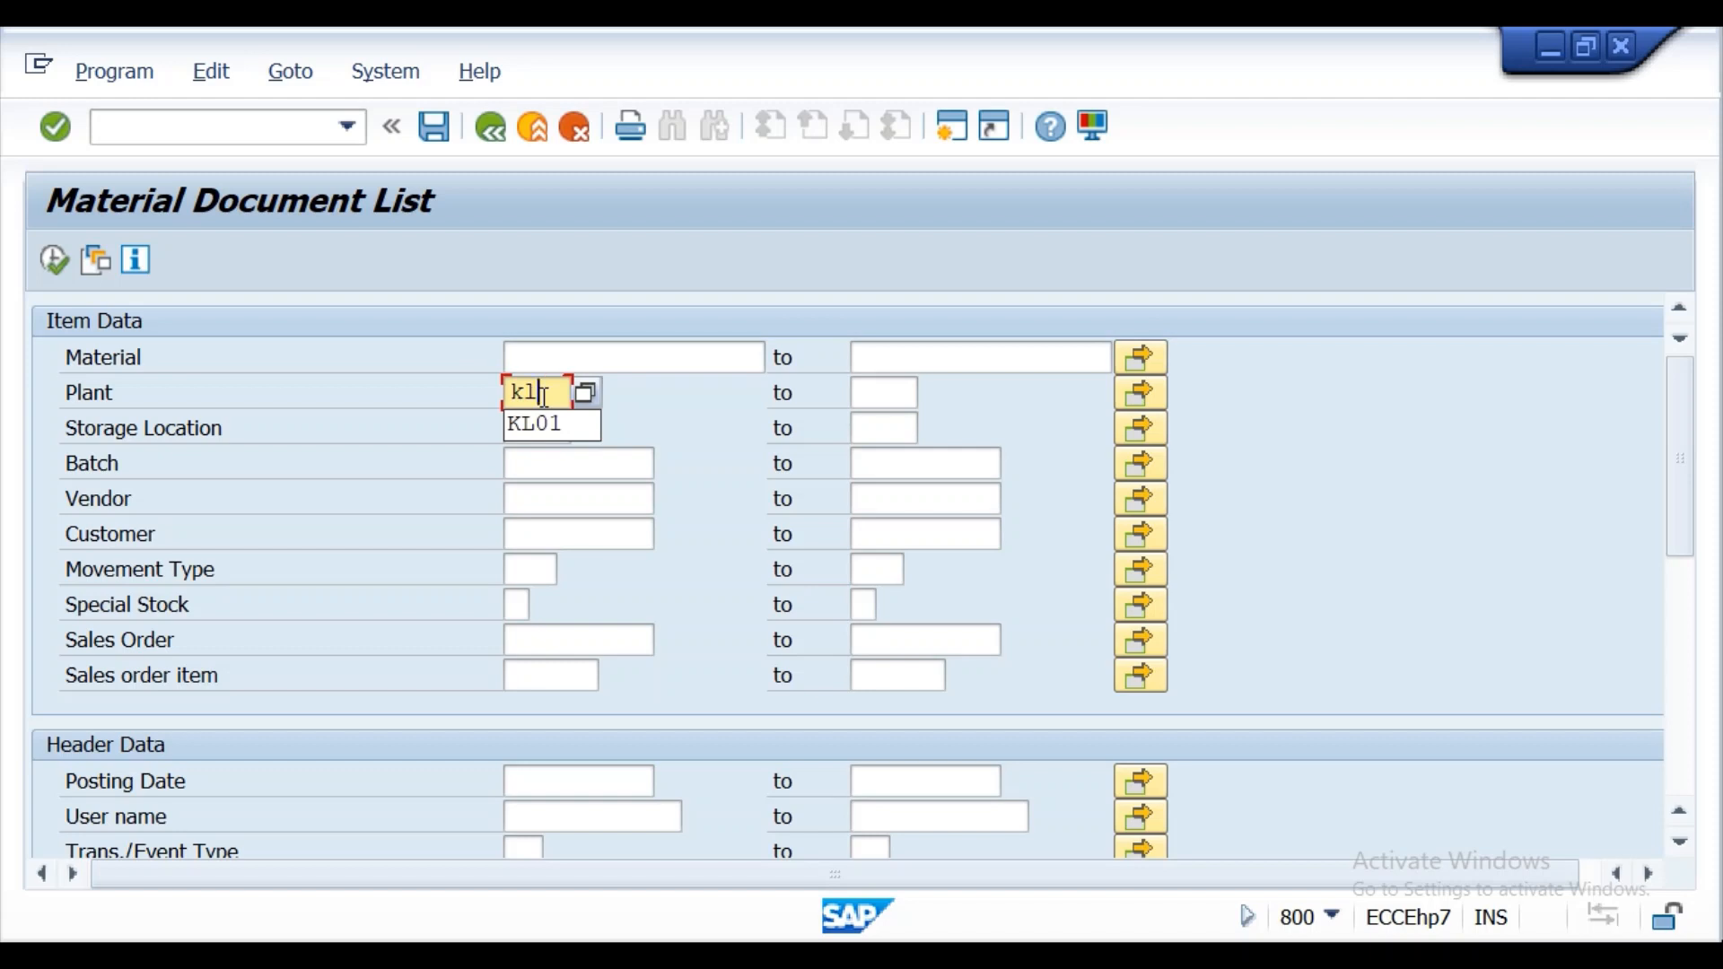
left_click(535, 423)
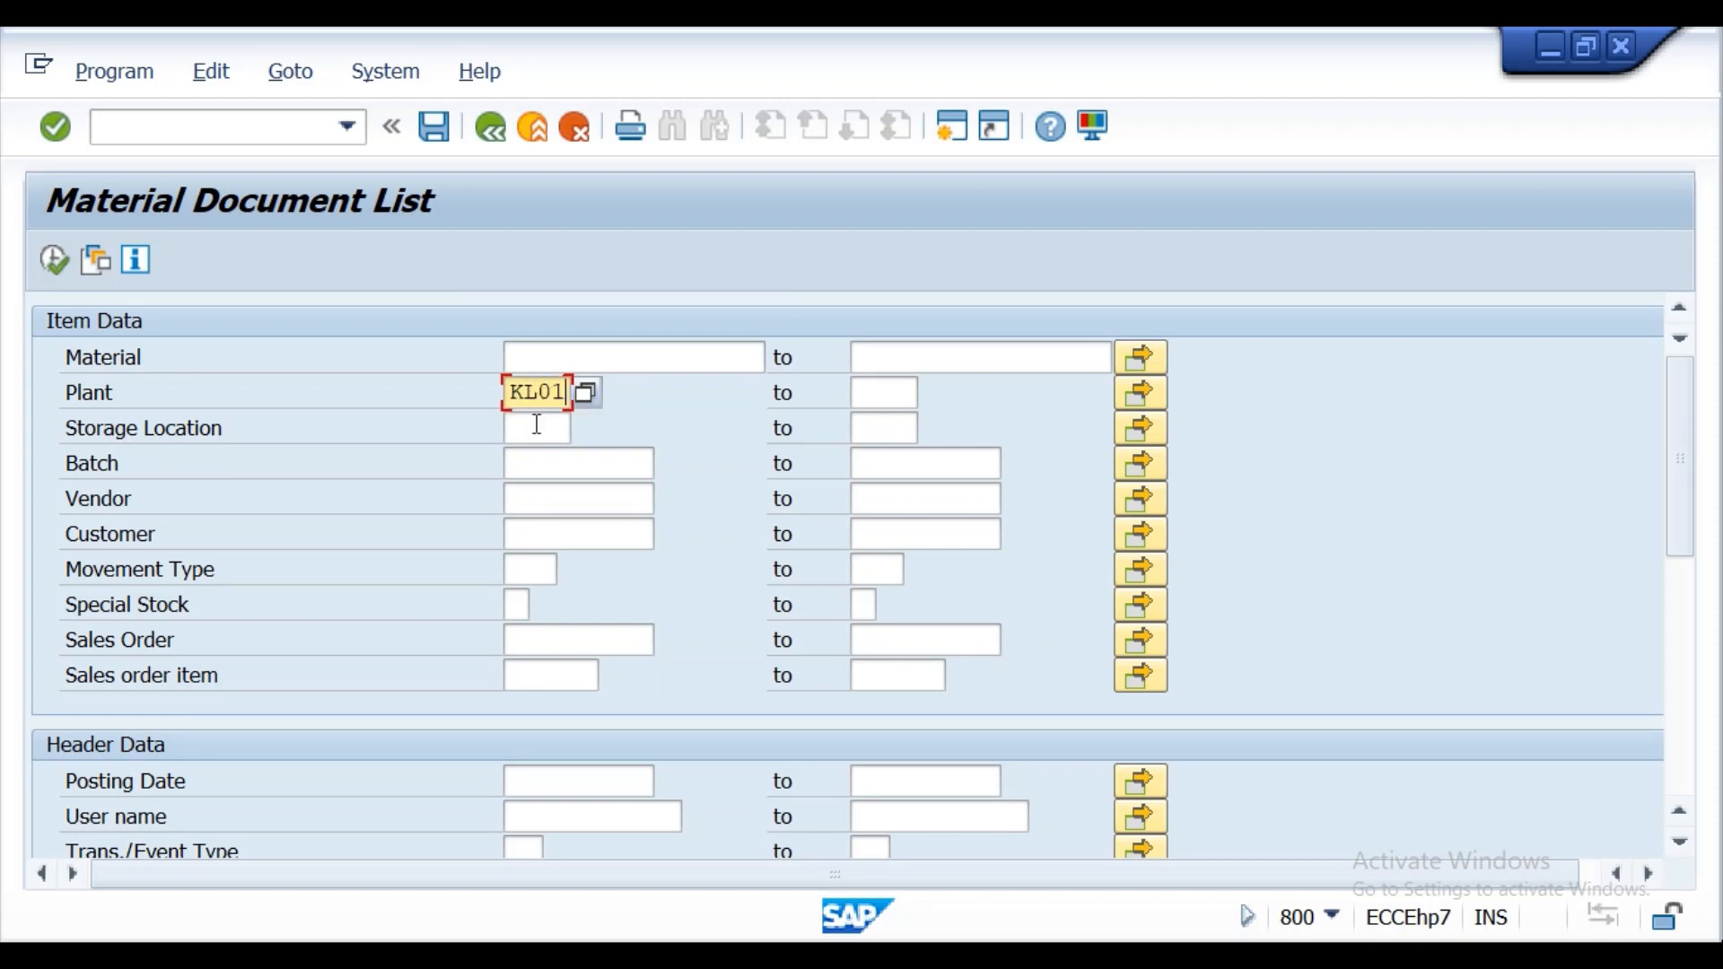
left_click(54, 260)
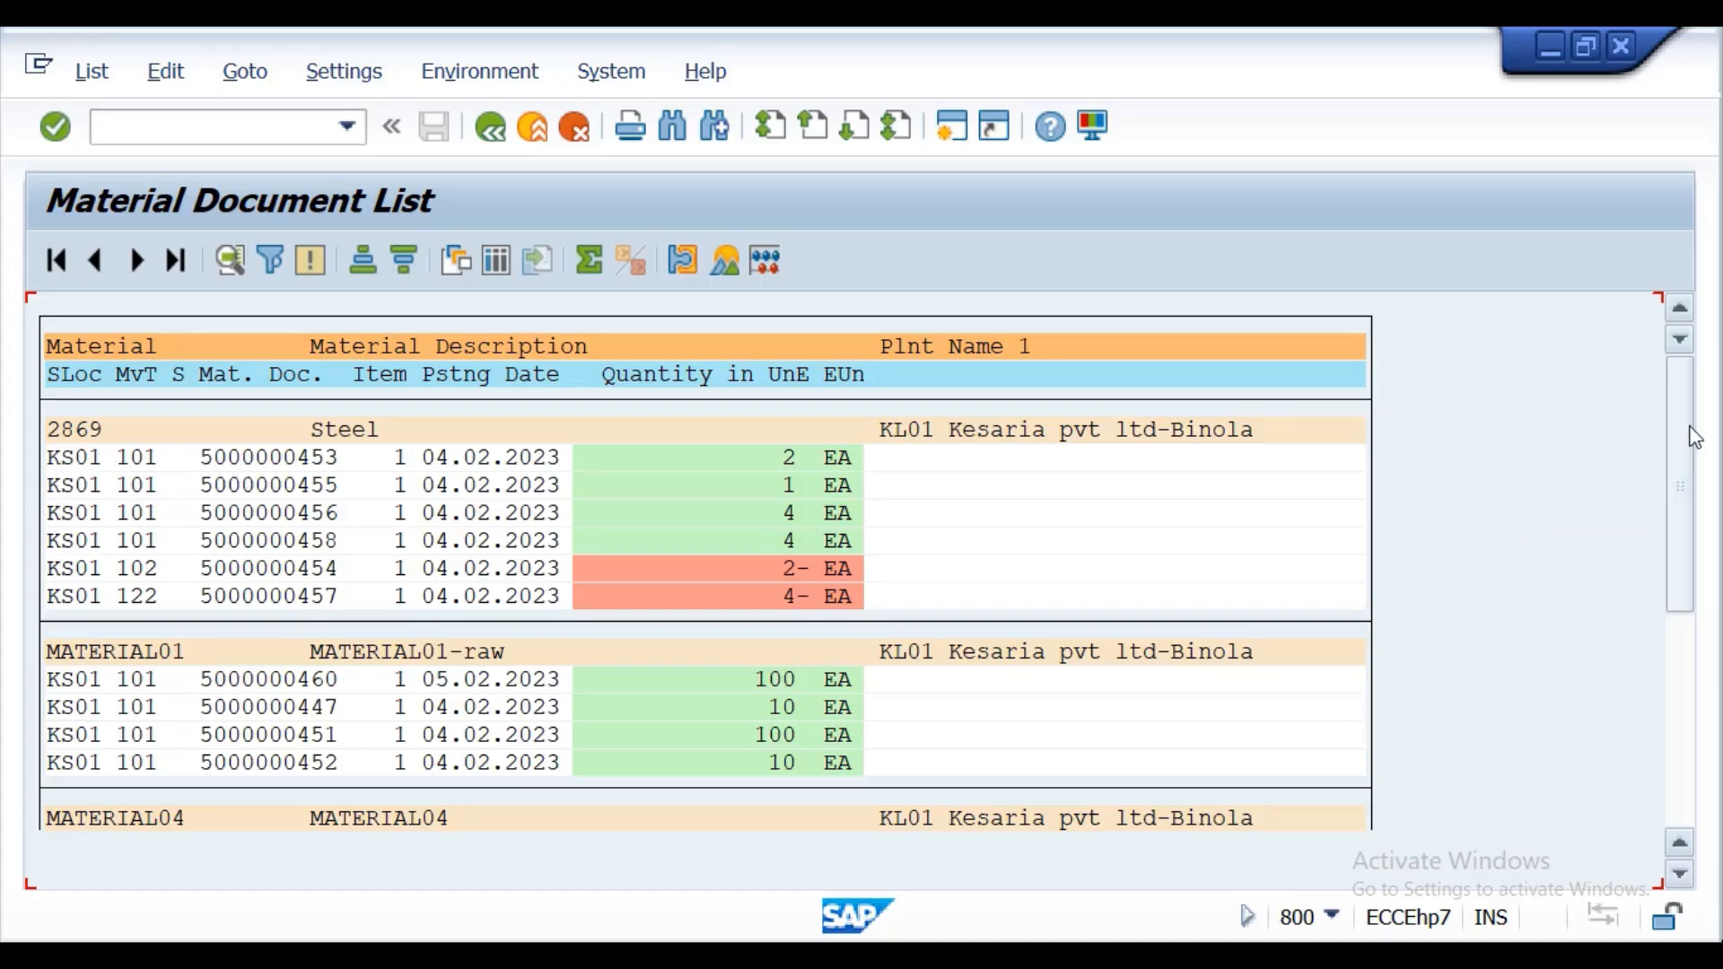
left_click_drag(1692, 431, 1704, 679)
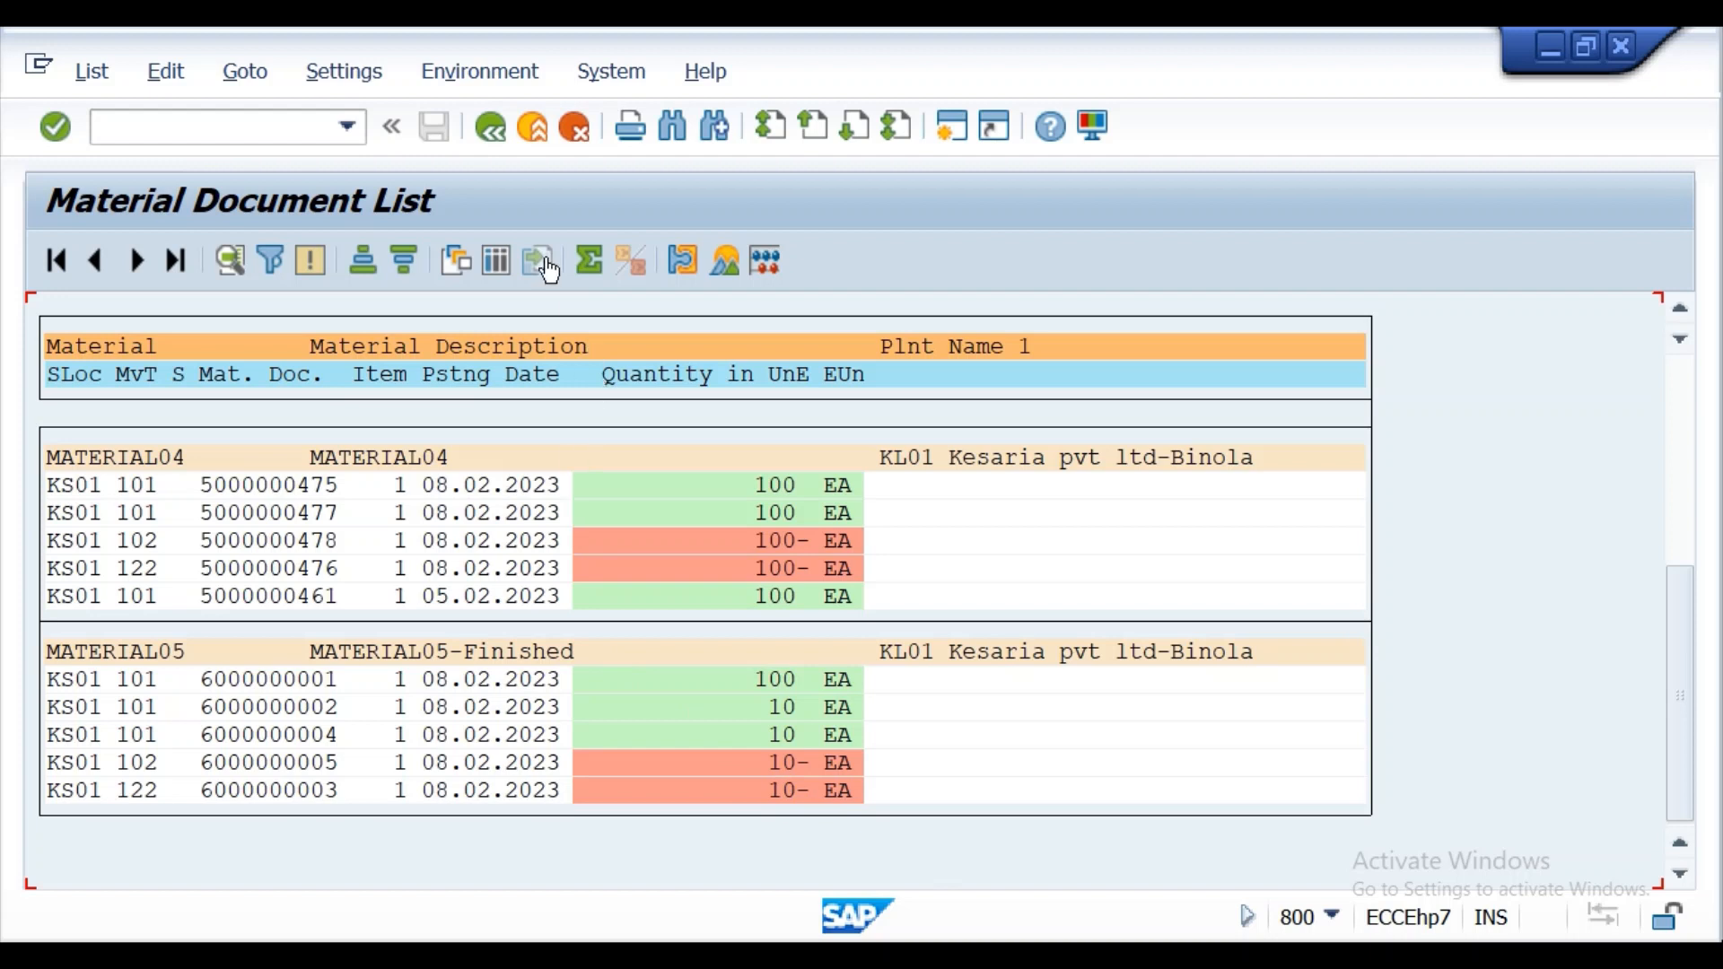
Restrict the KL01 material document list to posting date 08.02.2023 and run it again.
left_click(492, 129)
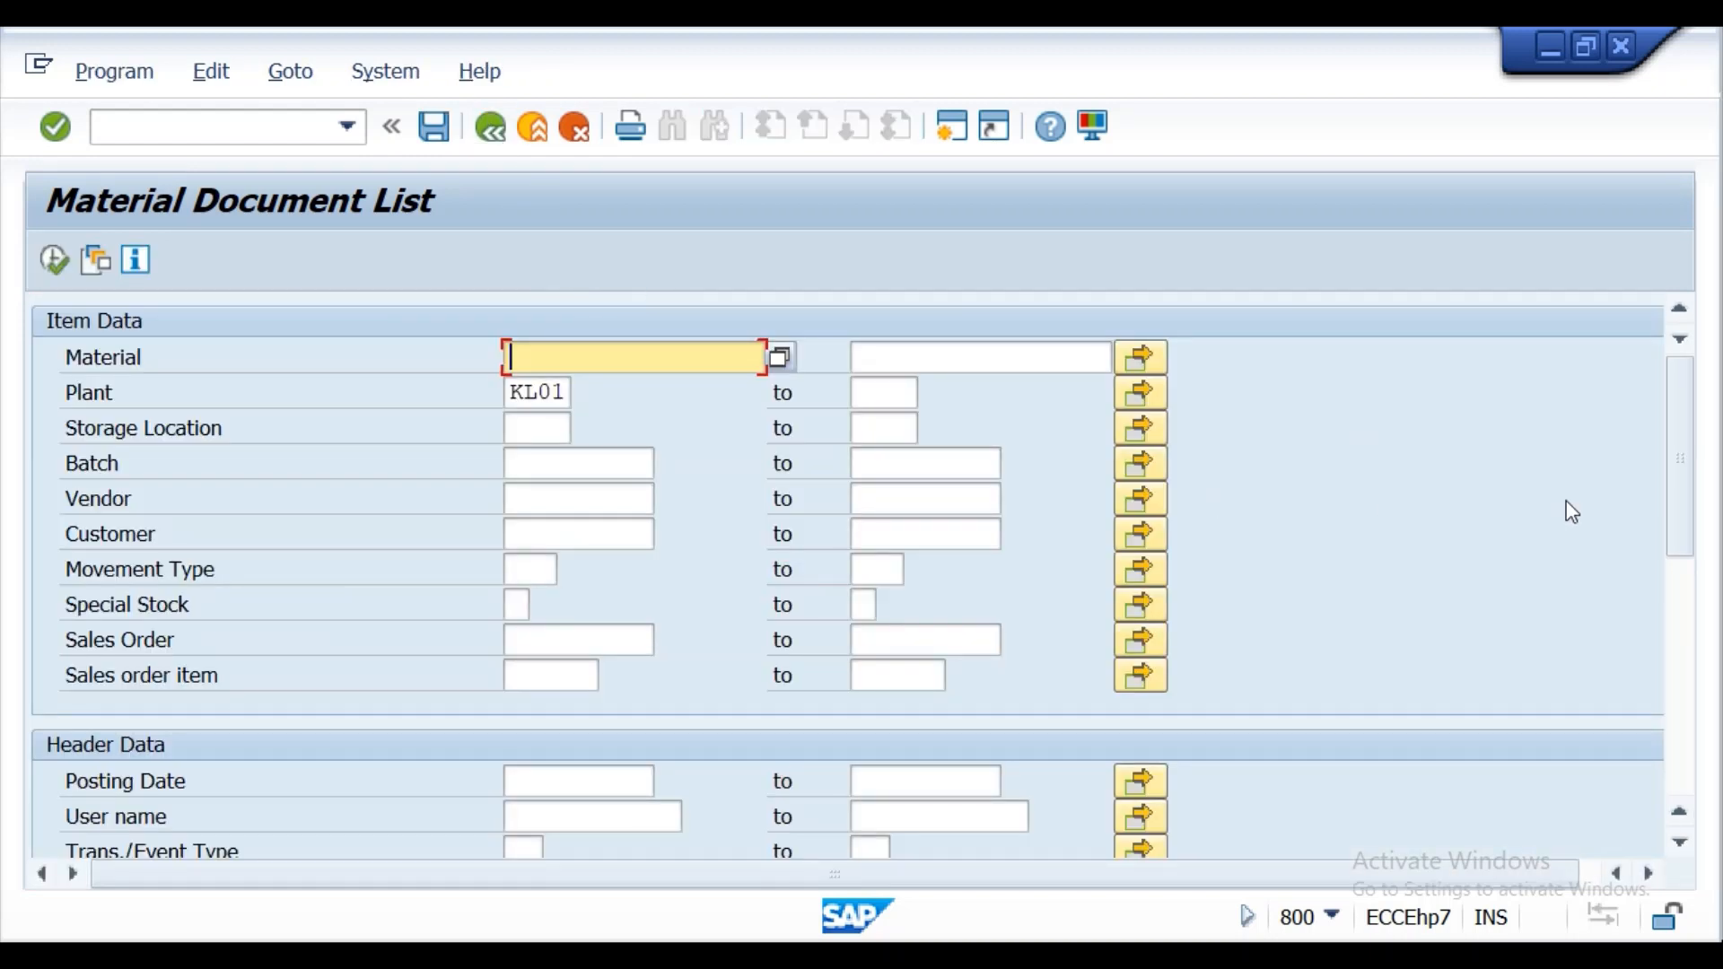
left_click_drag(1678, 442, 1679, 399)
left_click(557, 392)
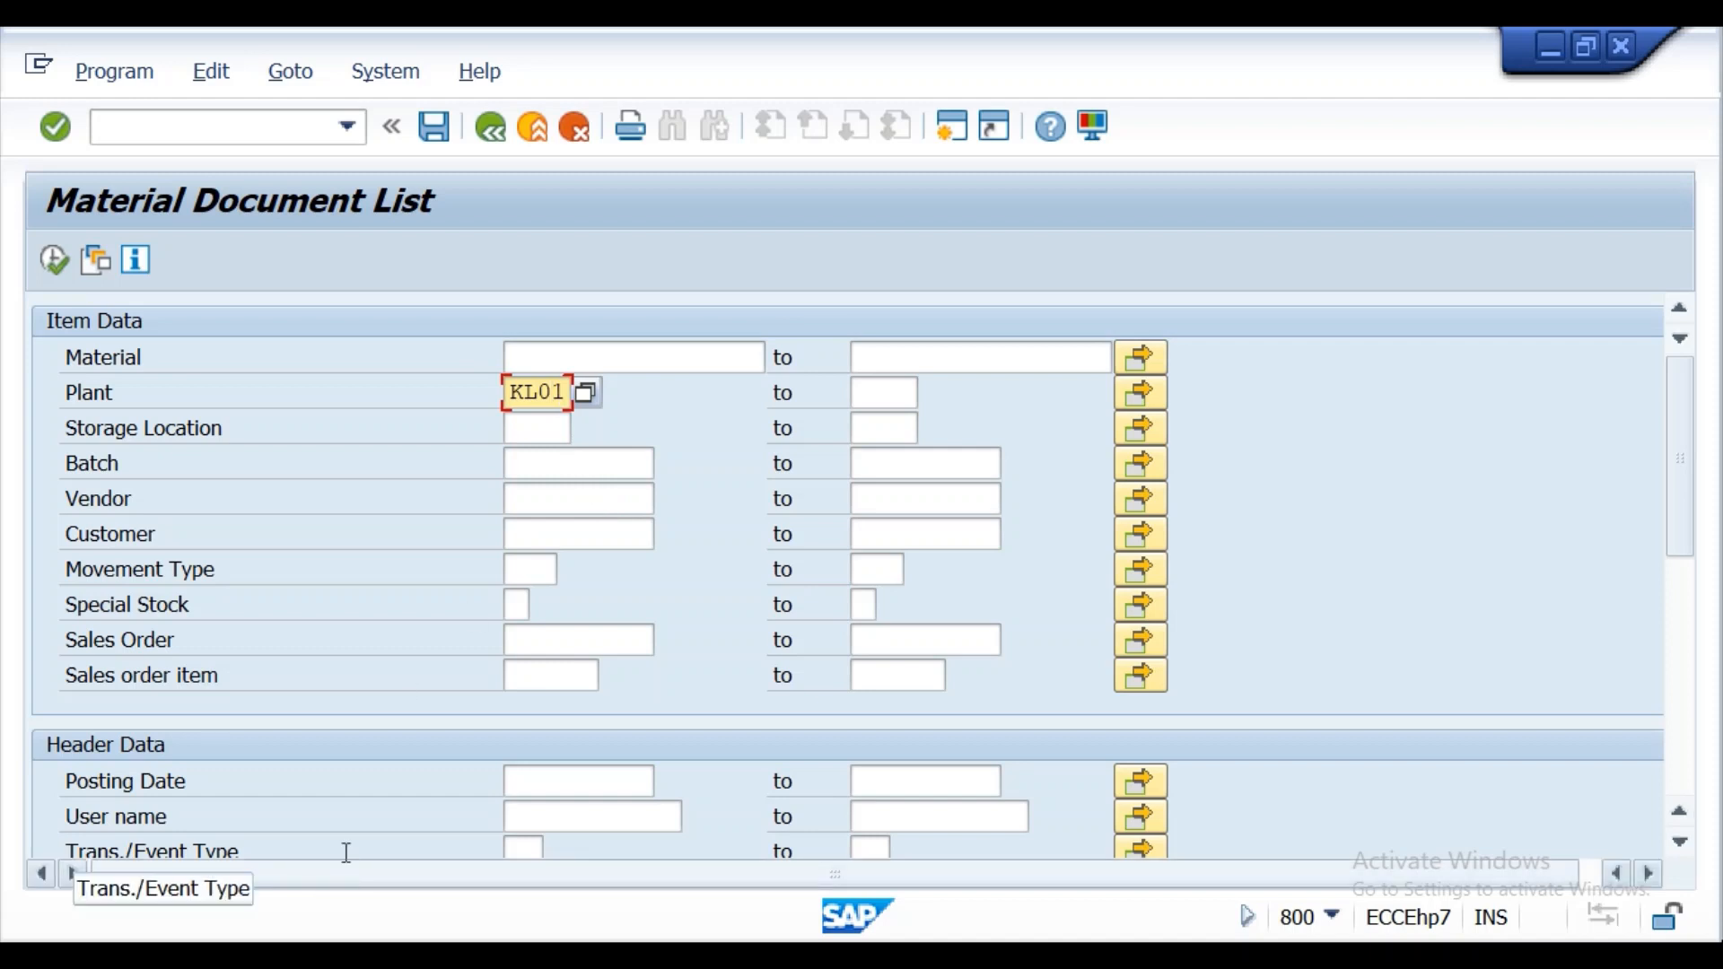
left_click(526, 790)
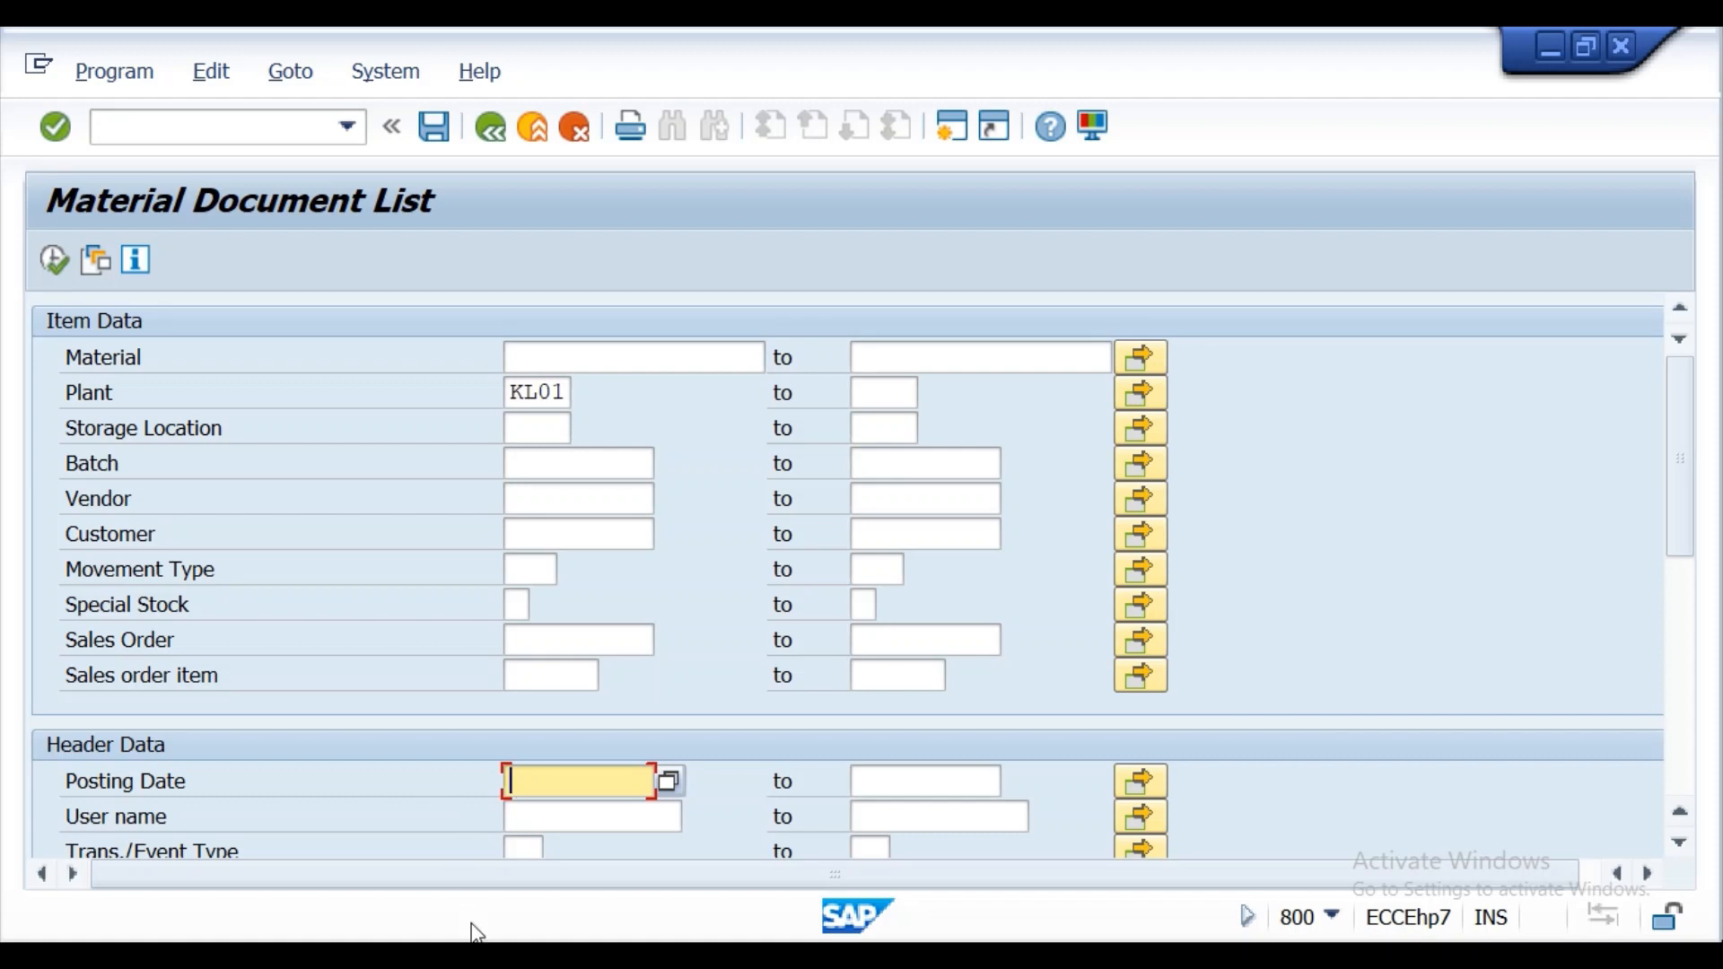
left_click(675, 779)
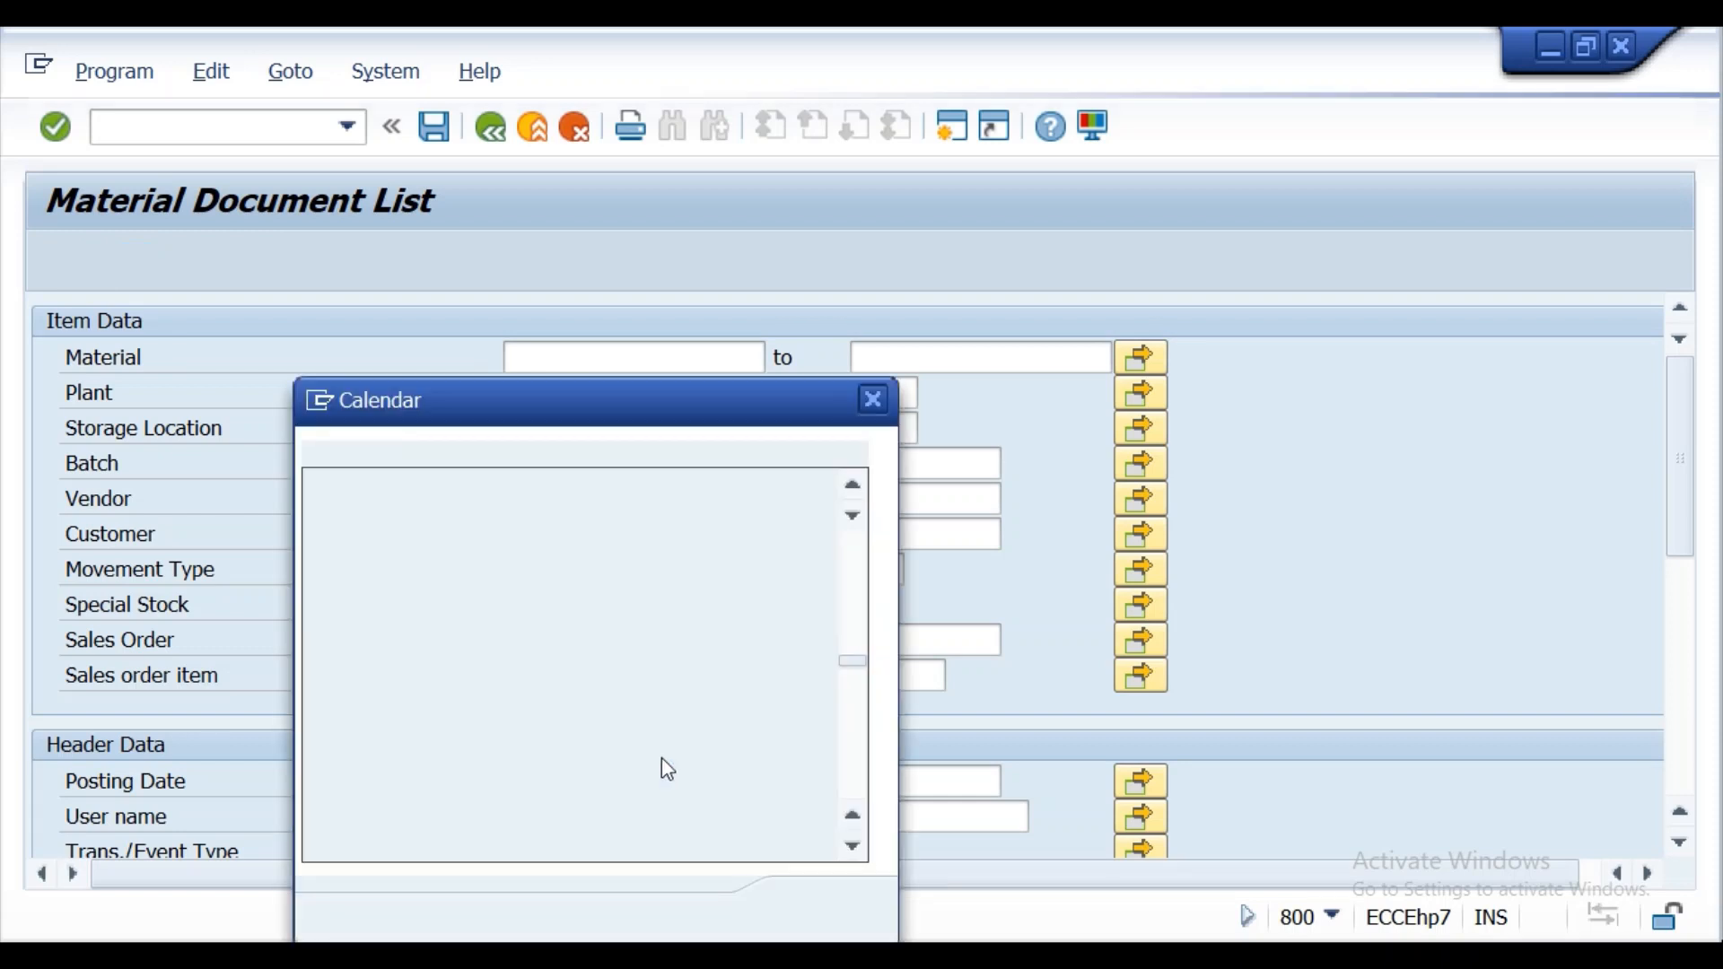
double_click(566, 674)
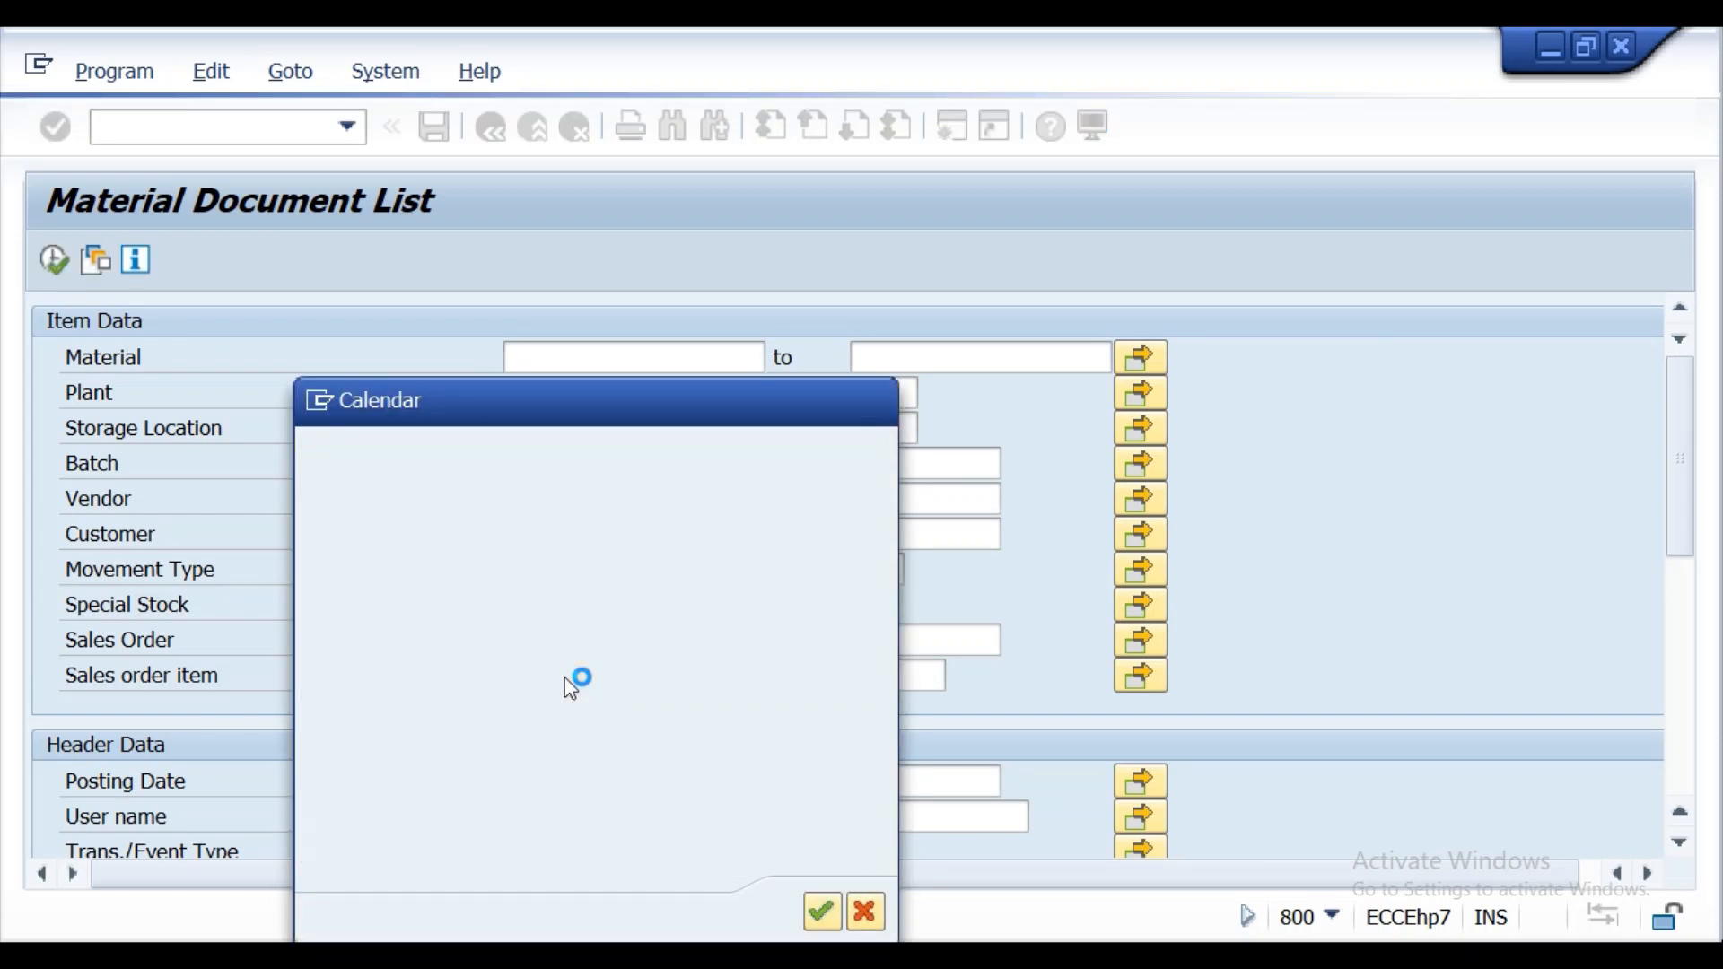
left_click(52, 260)
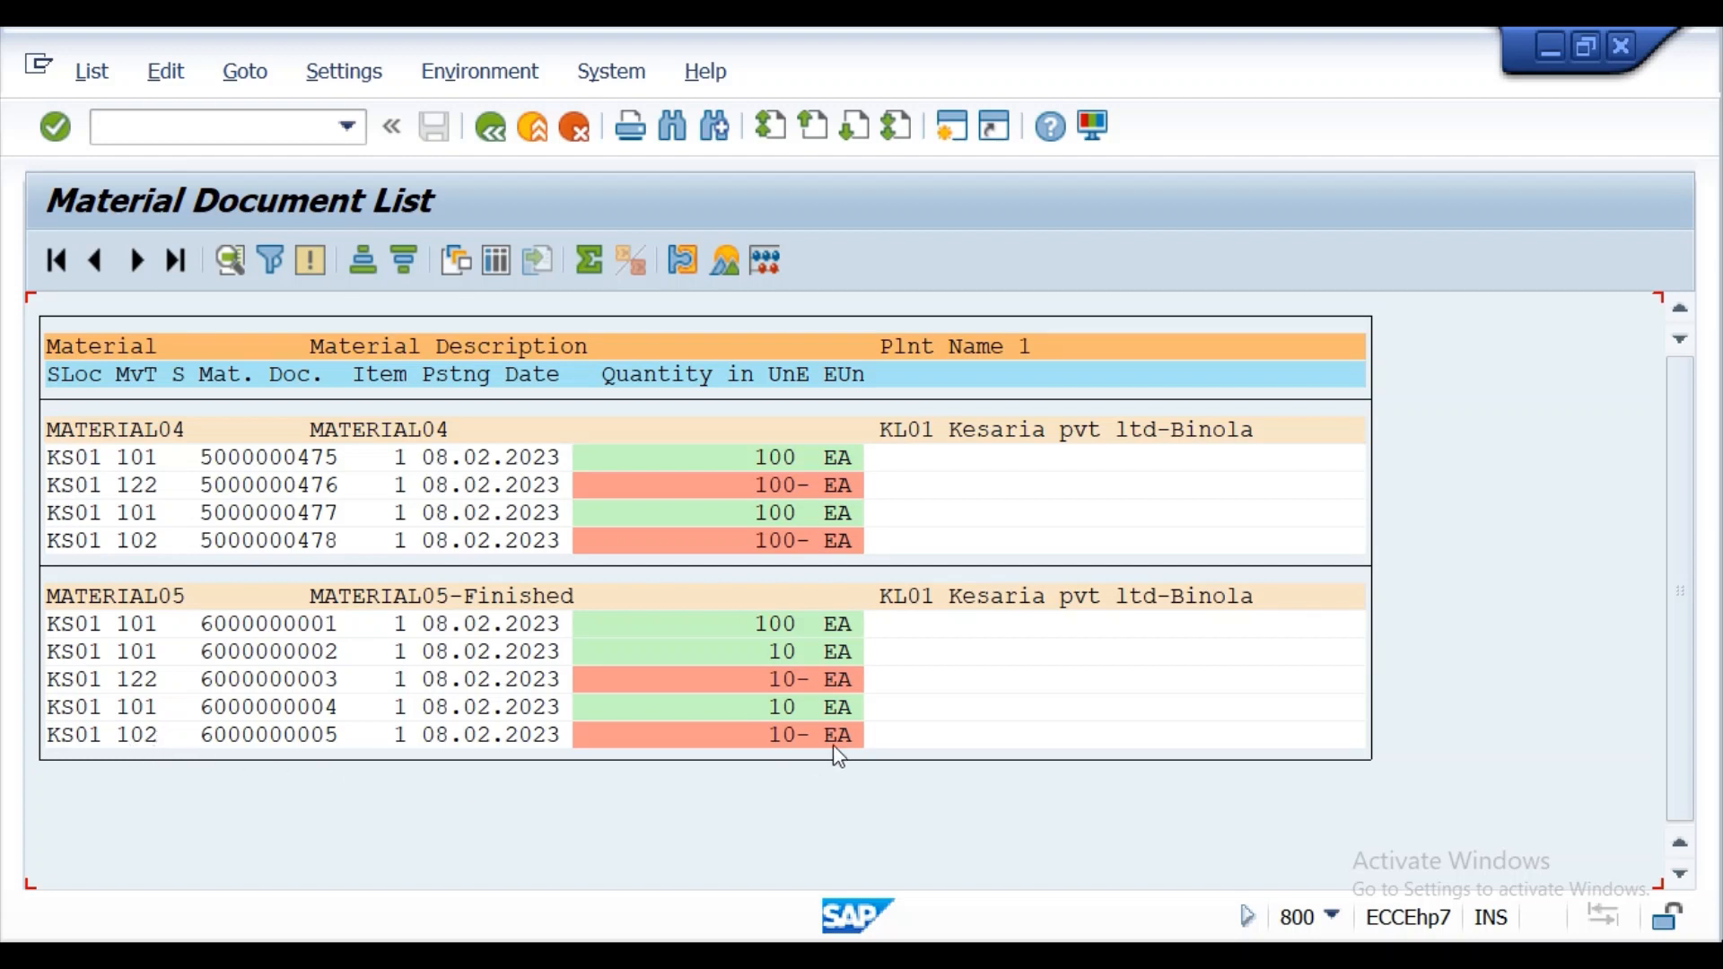
Return to the selection criteria, set the movement type to 122 and run the material document list.
left_click(491, 137)
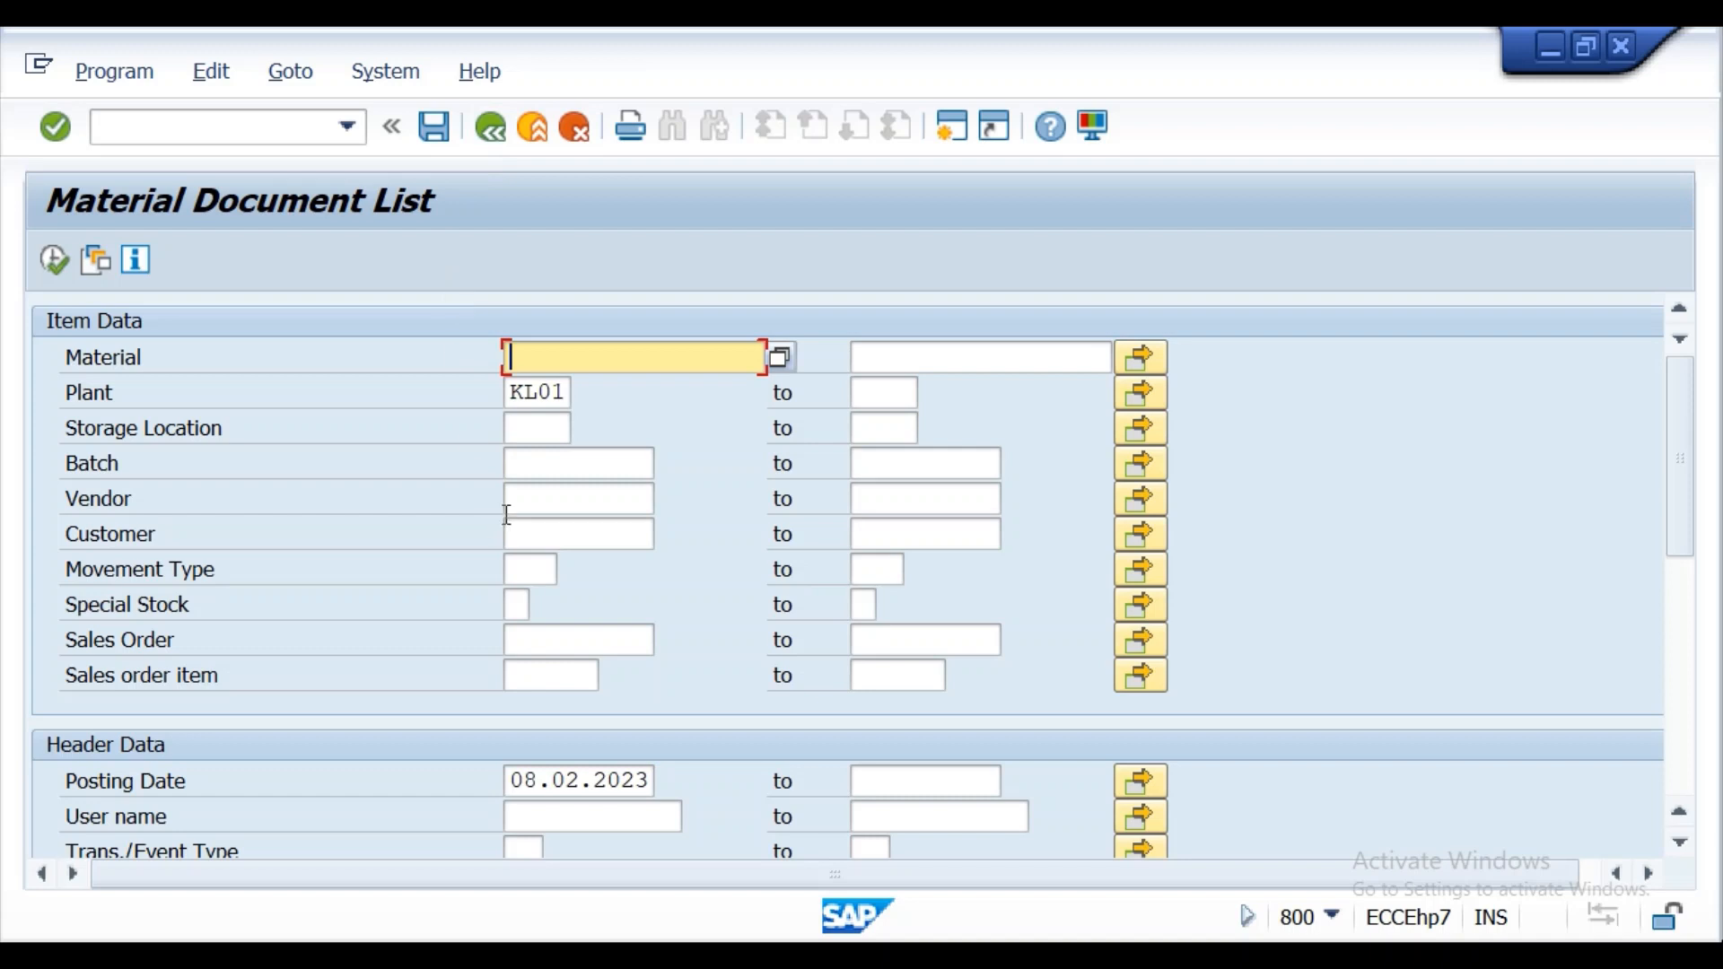
mouse_move(1686, 429)
left_mouse_down()
mouse_move(1689, 484)
mouse_move(1686, 407)
left_mouse_up()
mouse_move(1684, 418)
left_mouse_down()
mouse_move(1691, 532)
mouse_move(1665, 413)
left_mouse_up()
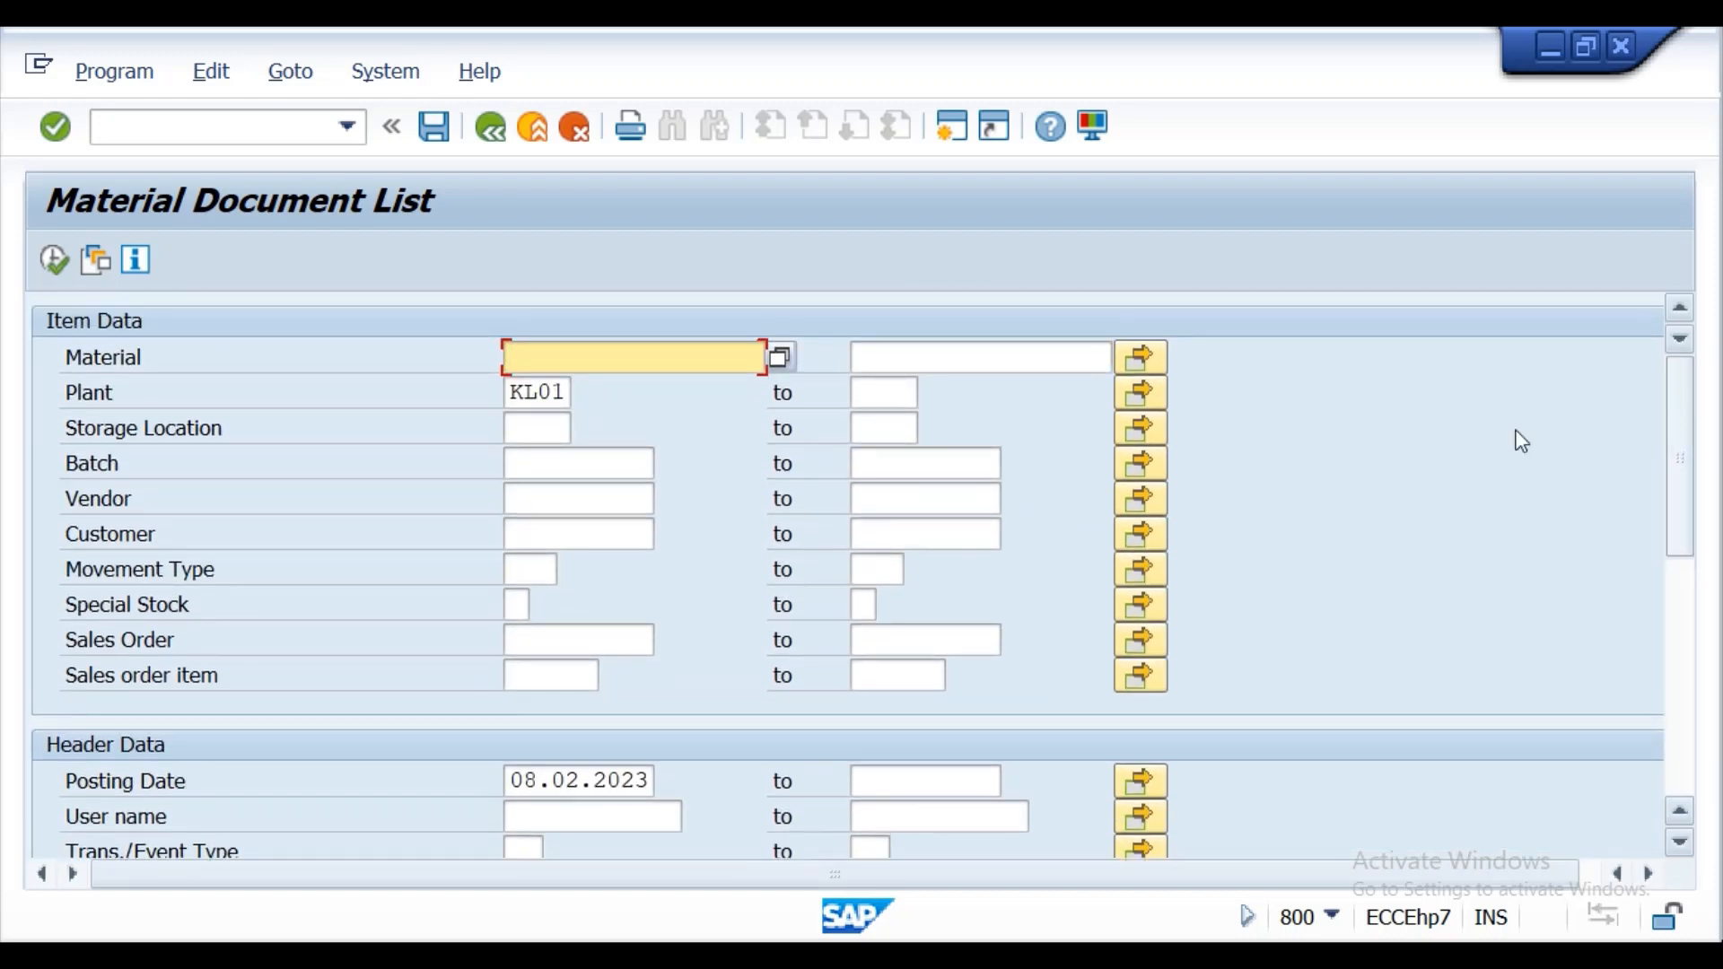
left_click(522, 573)
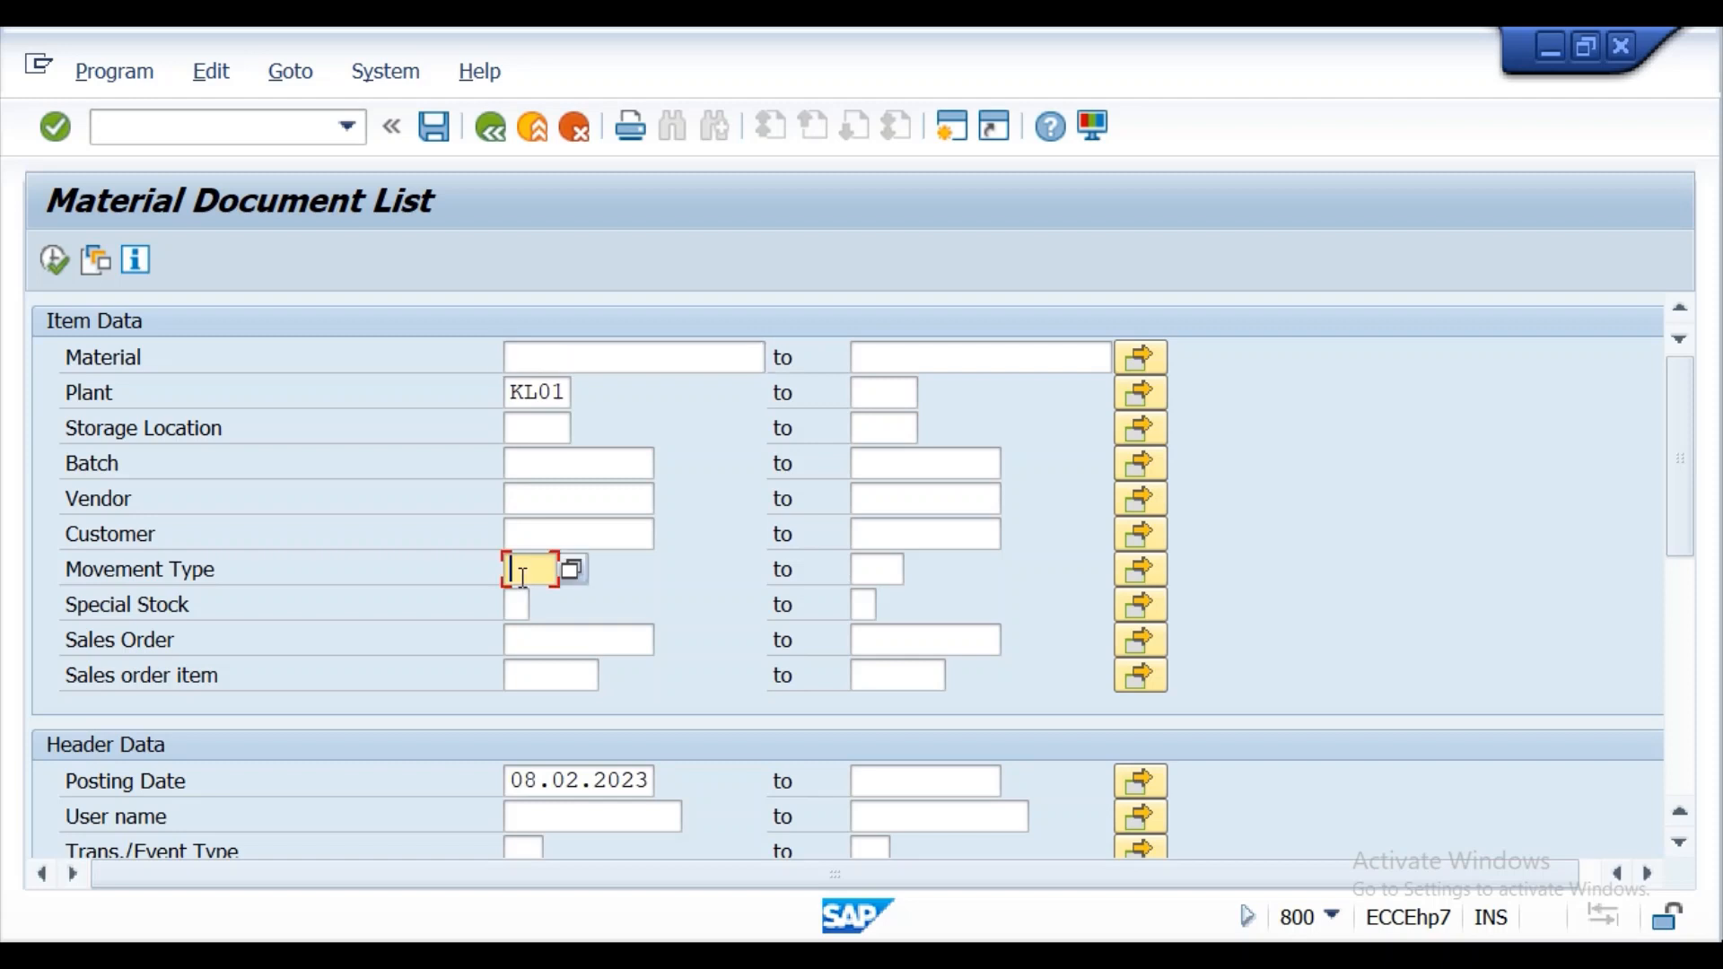
type("122")
left_click(54, 262)
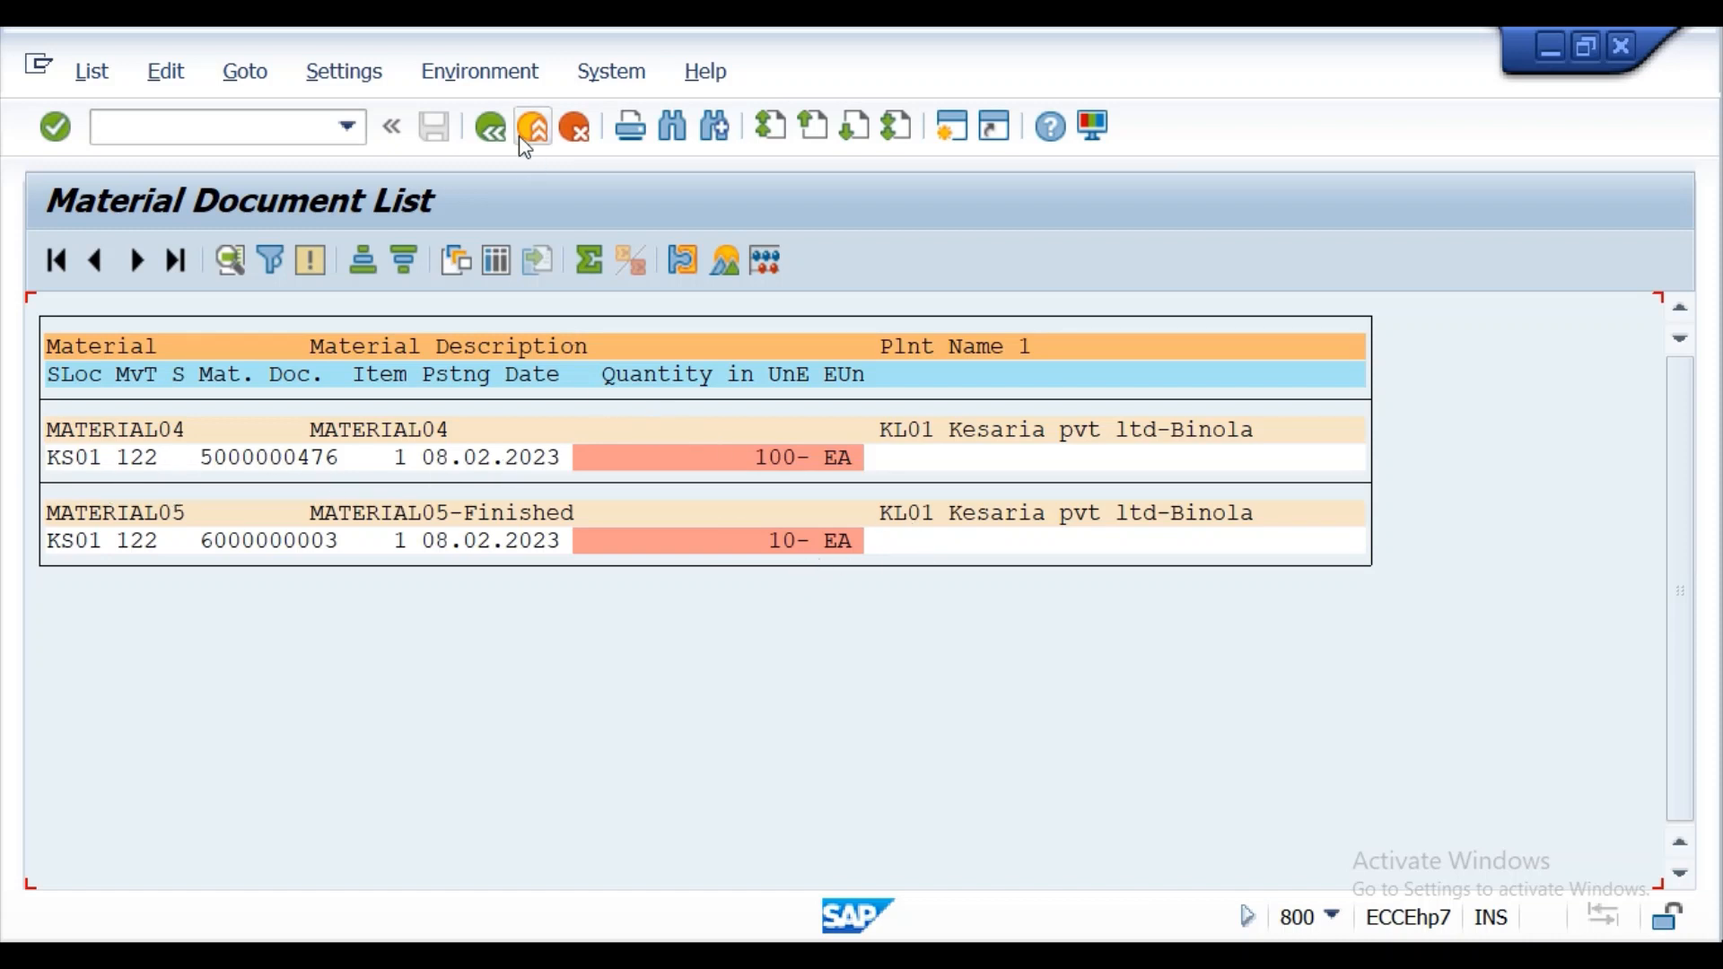
Rerun the material document list for movement type 102 and display the details of the MATERIAL05 reversal document.
left_click(490, 140)
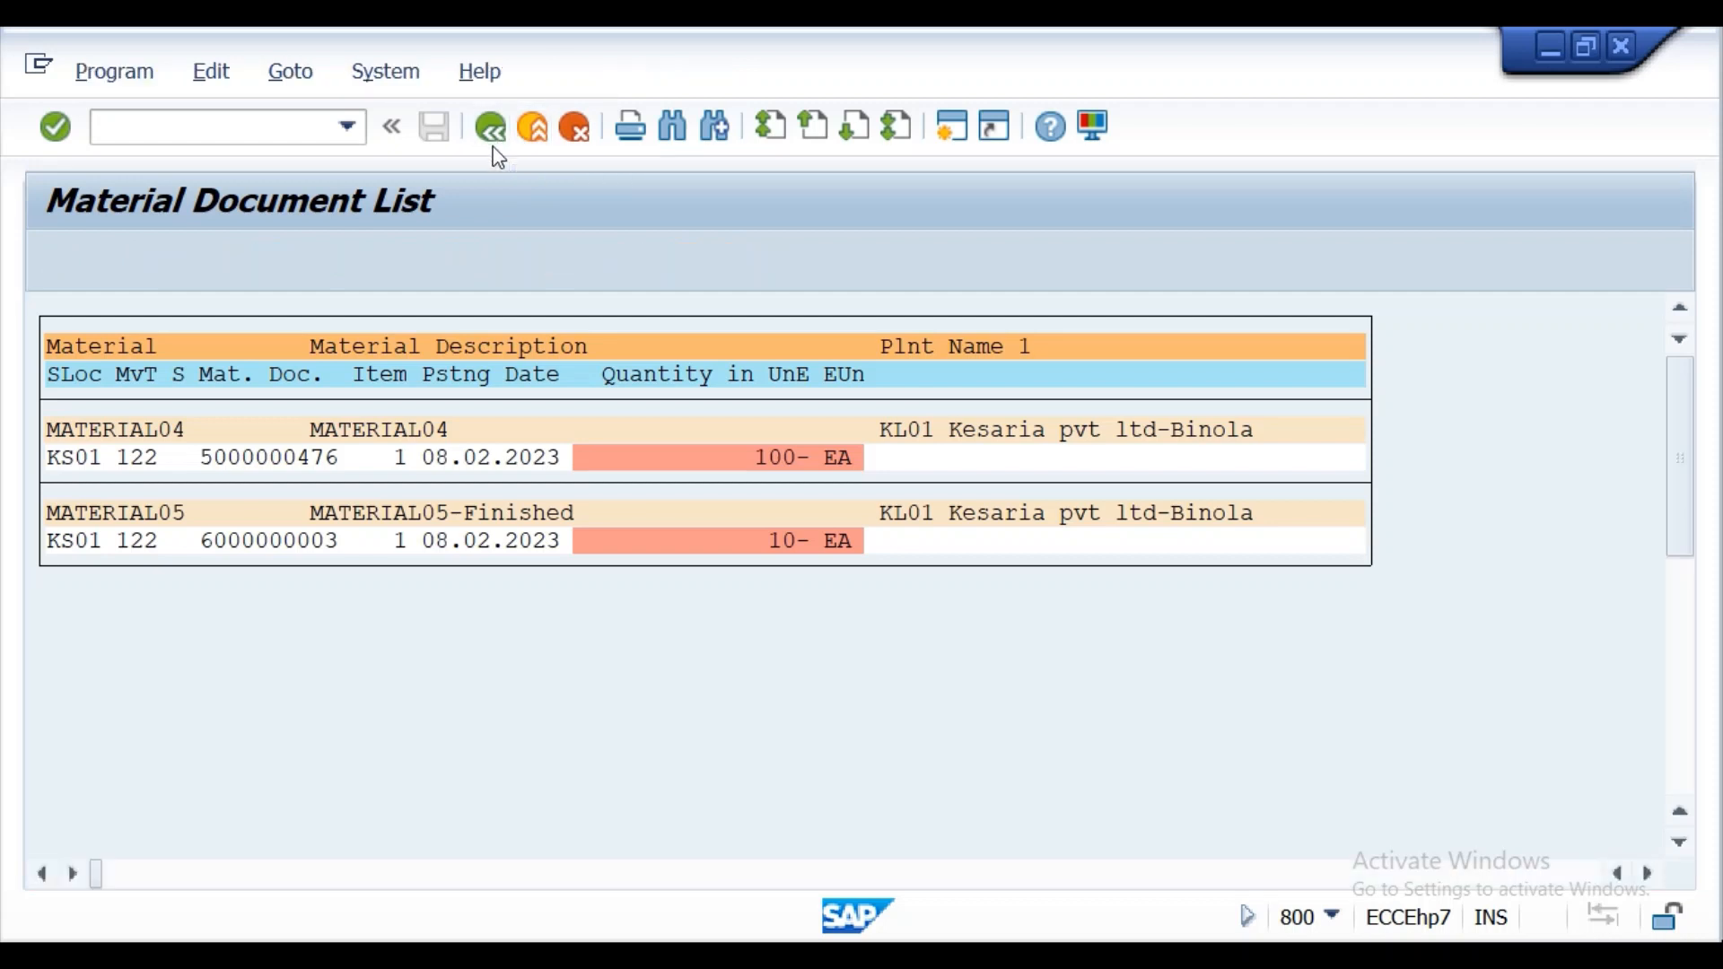
left_click(551, 568)
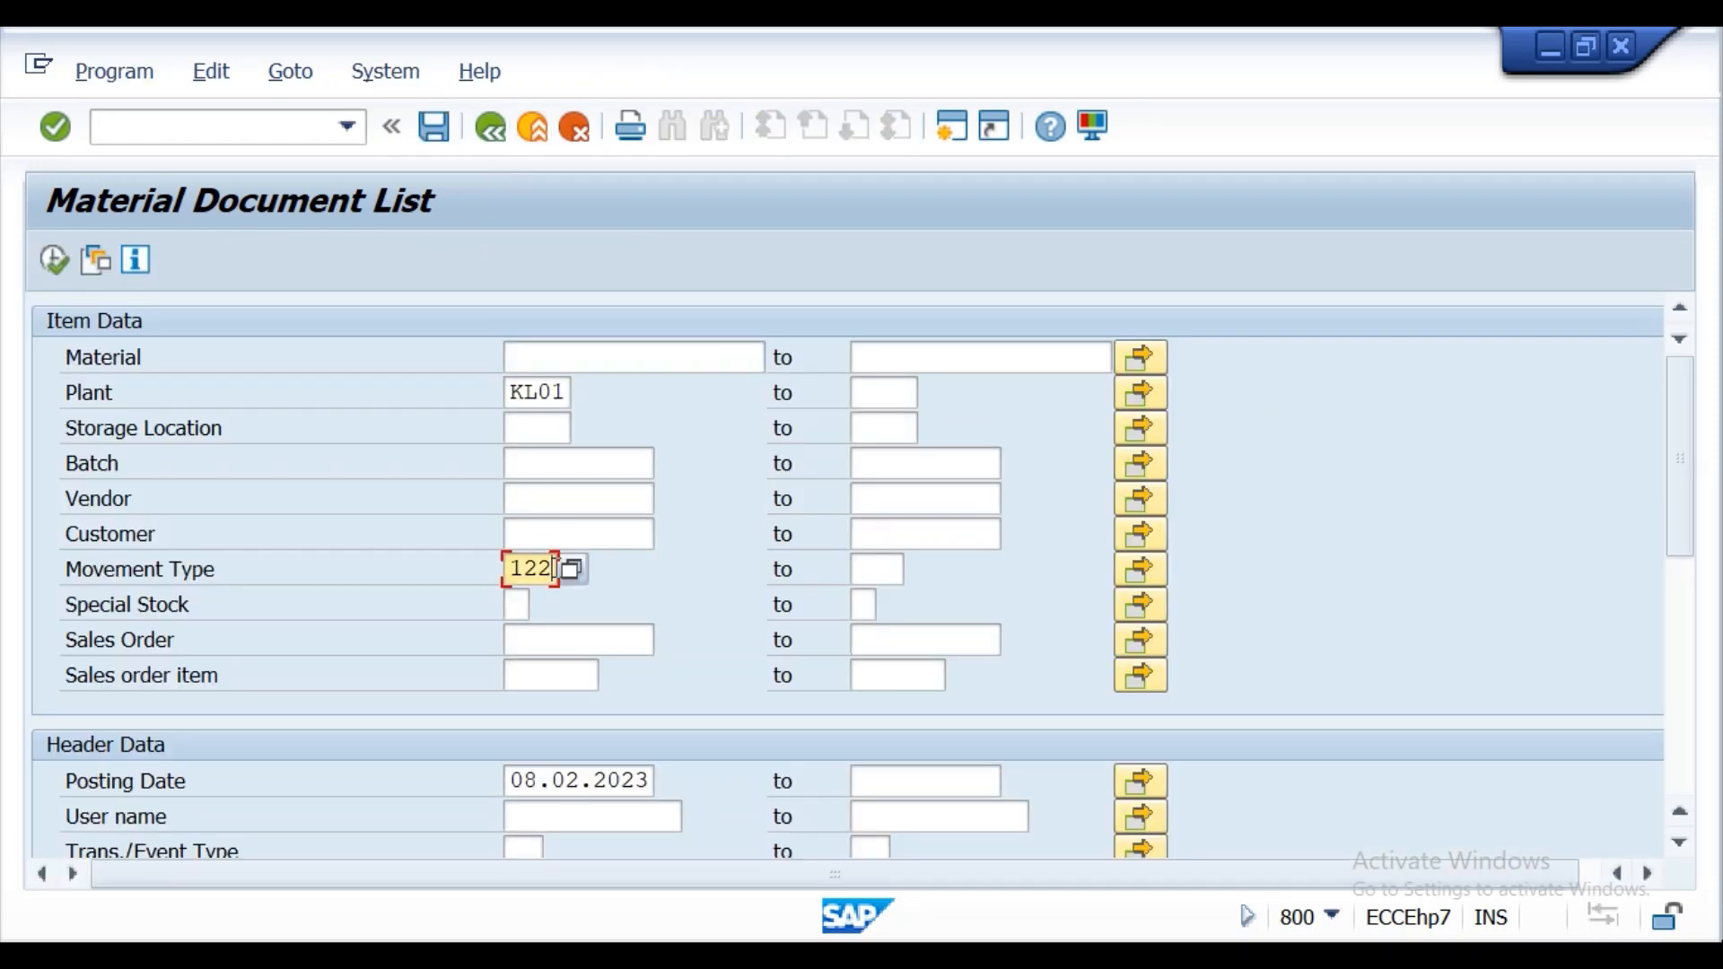
key("BackSpace")
key("BackSpace")
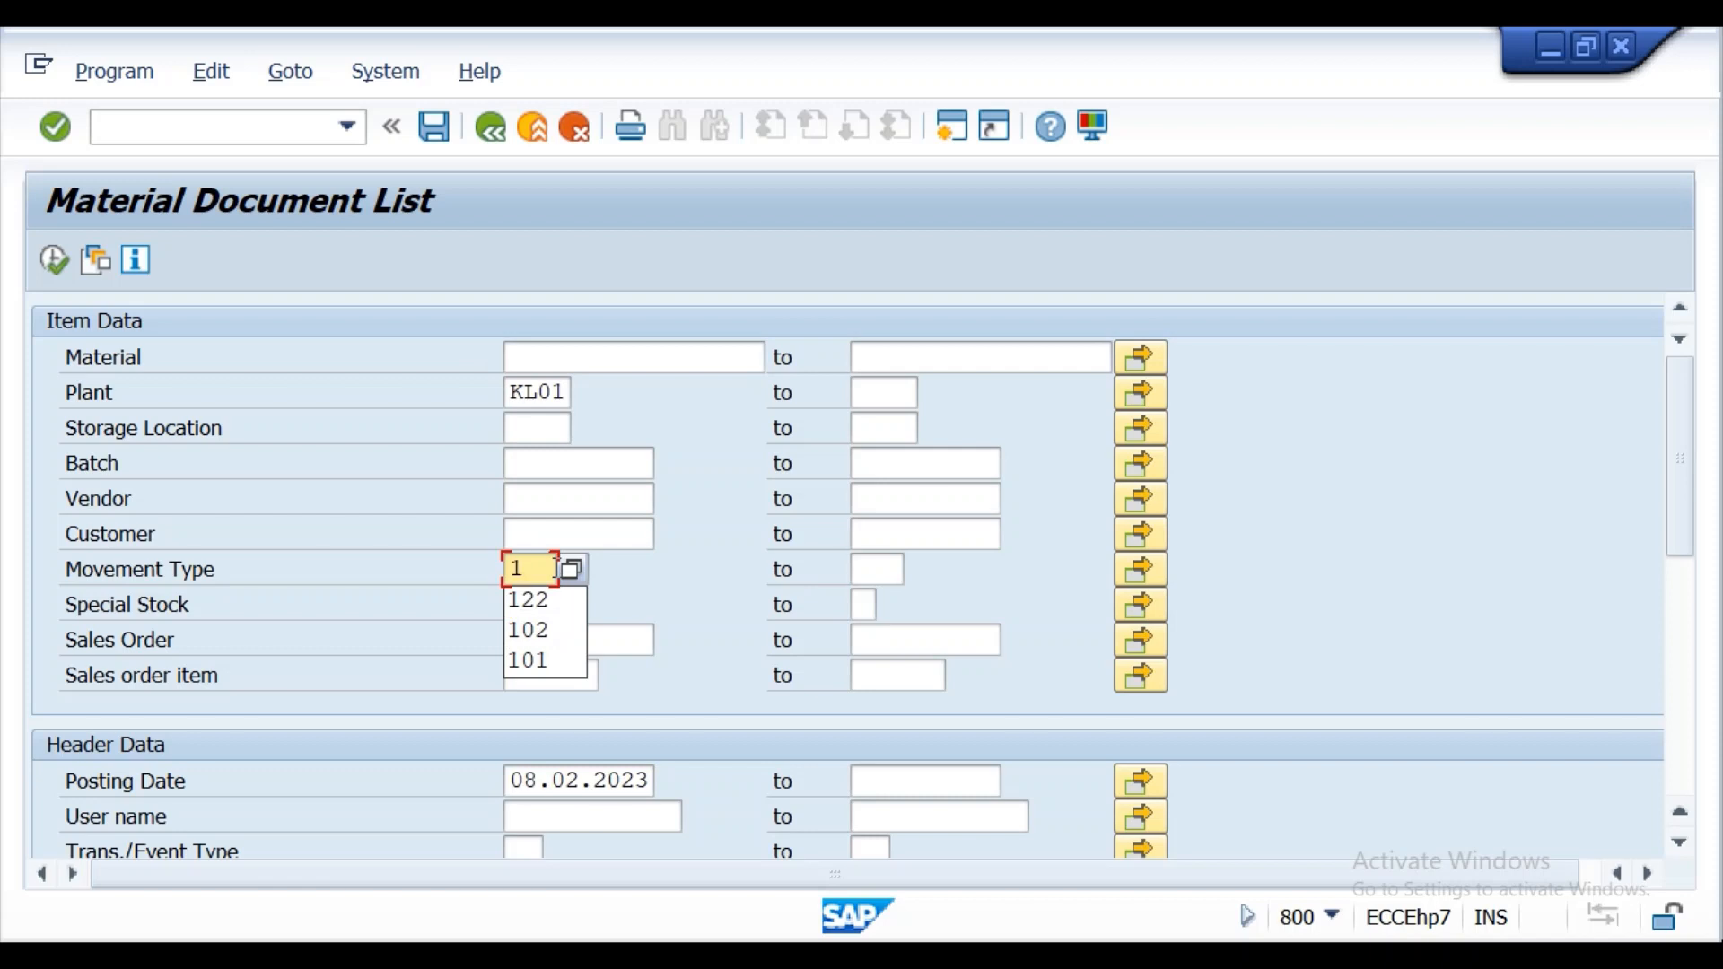
type("01")
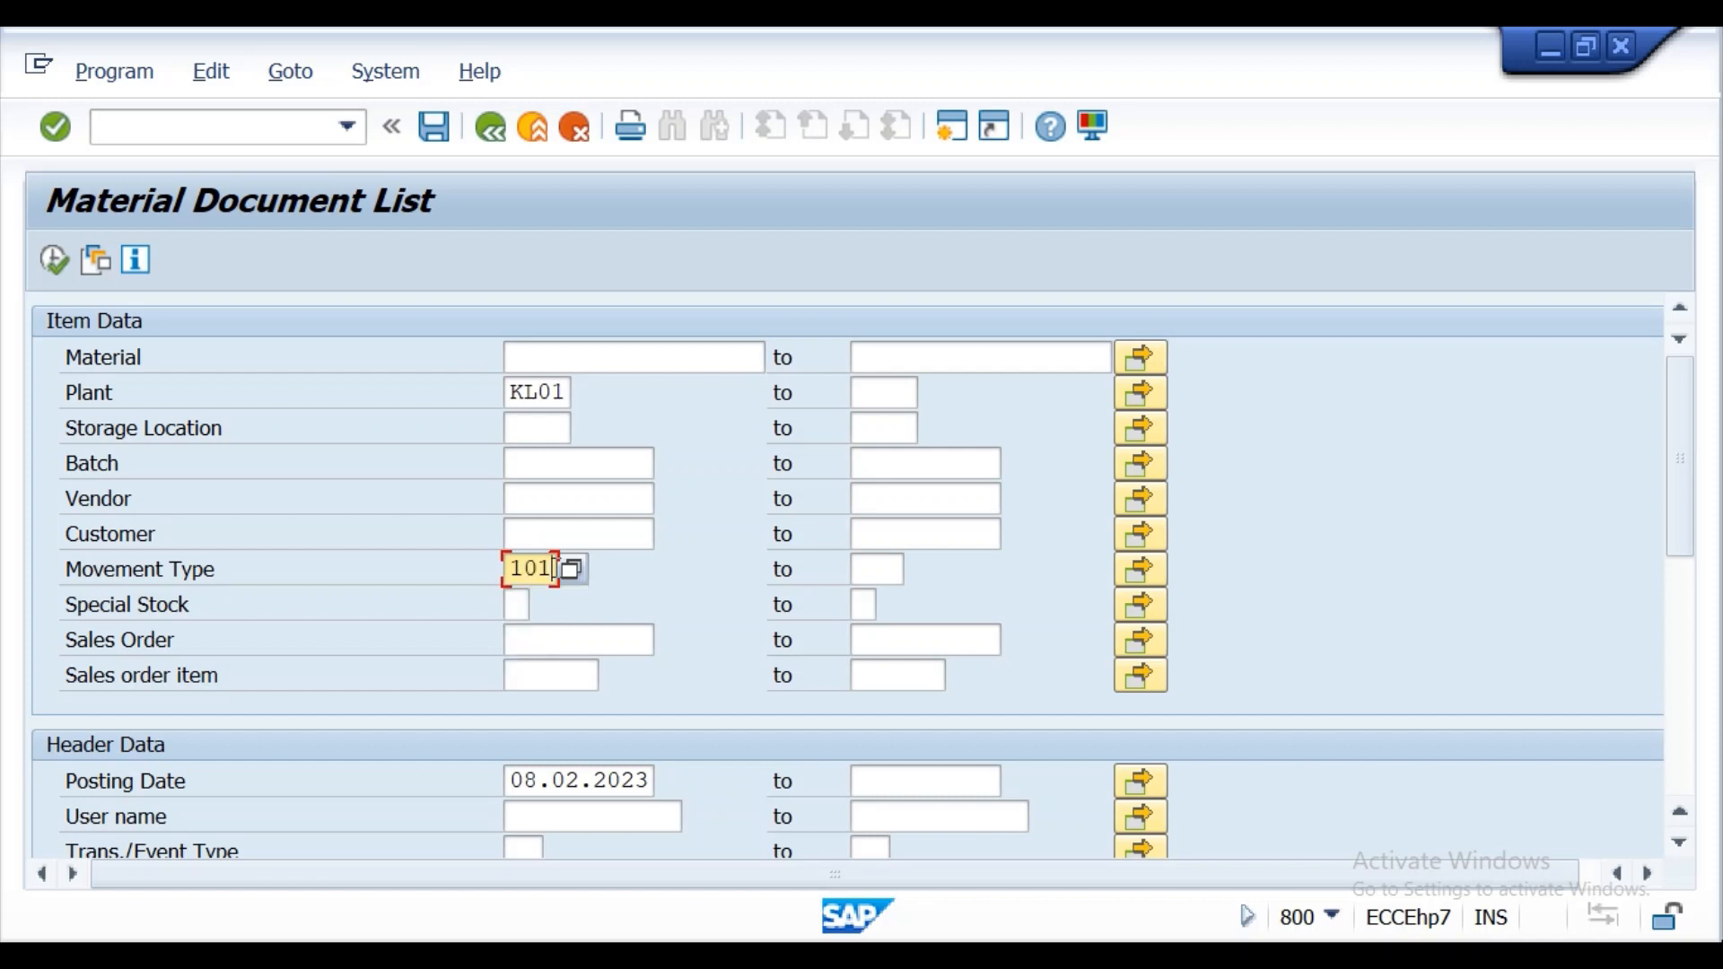
key("BackSpace")
type("2")
left_click(53, 260)
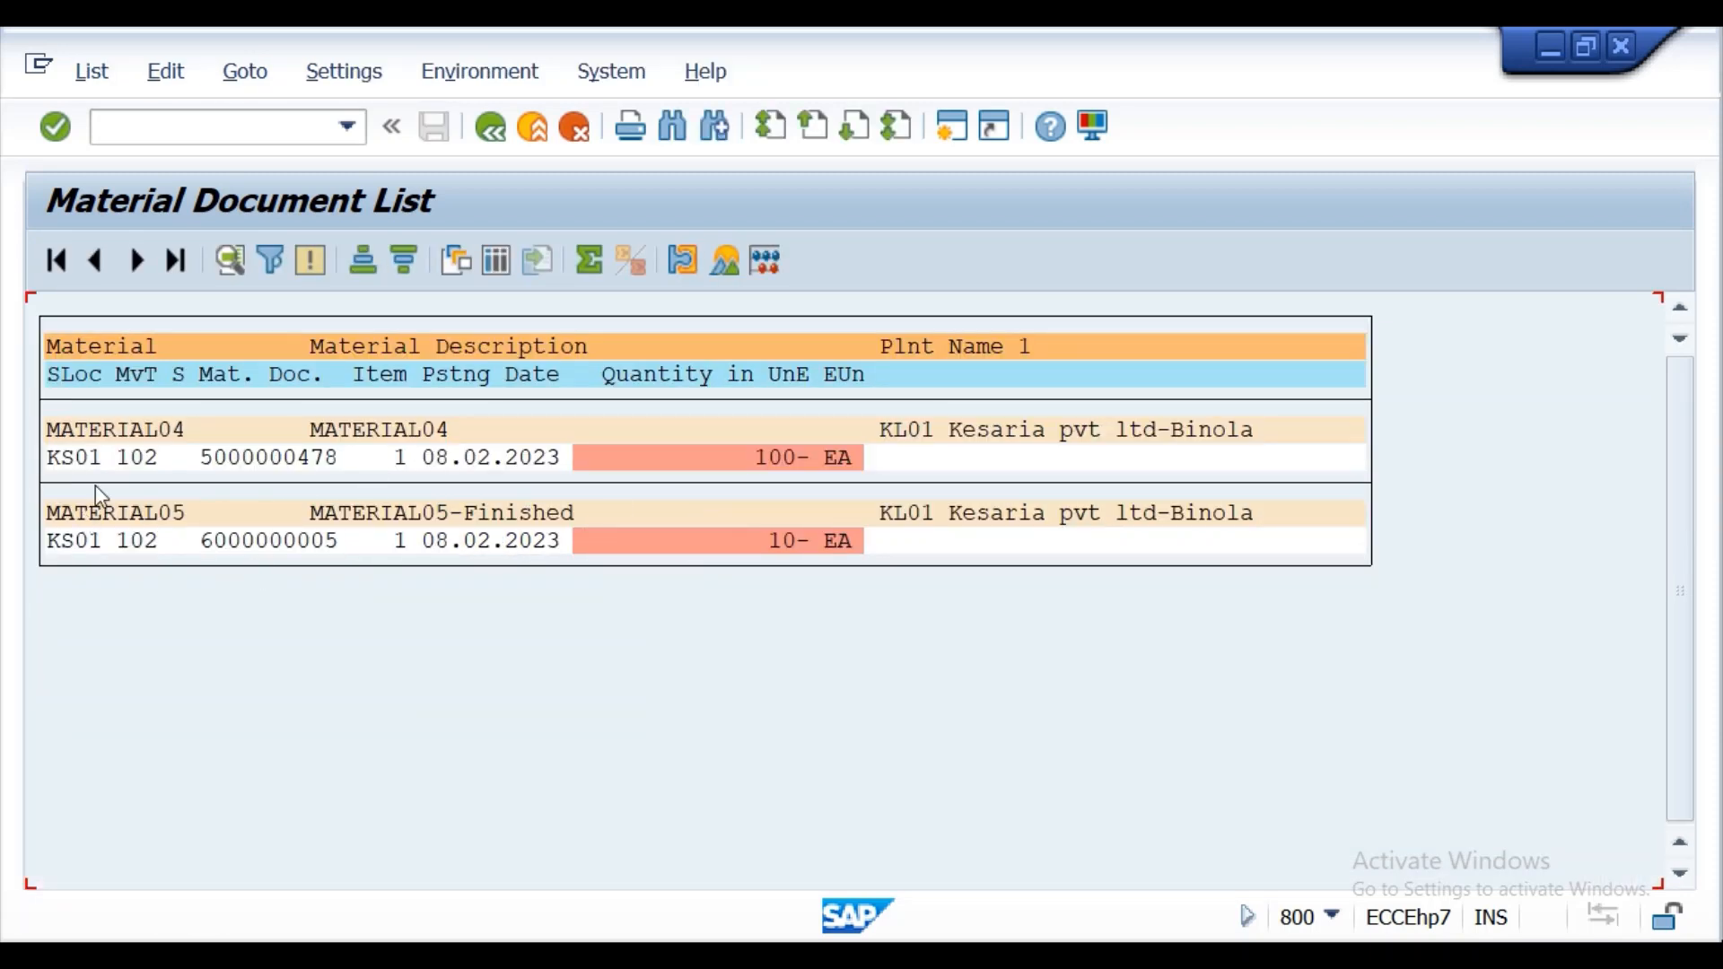
double_click(257, 541)
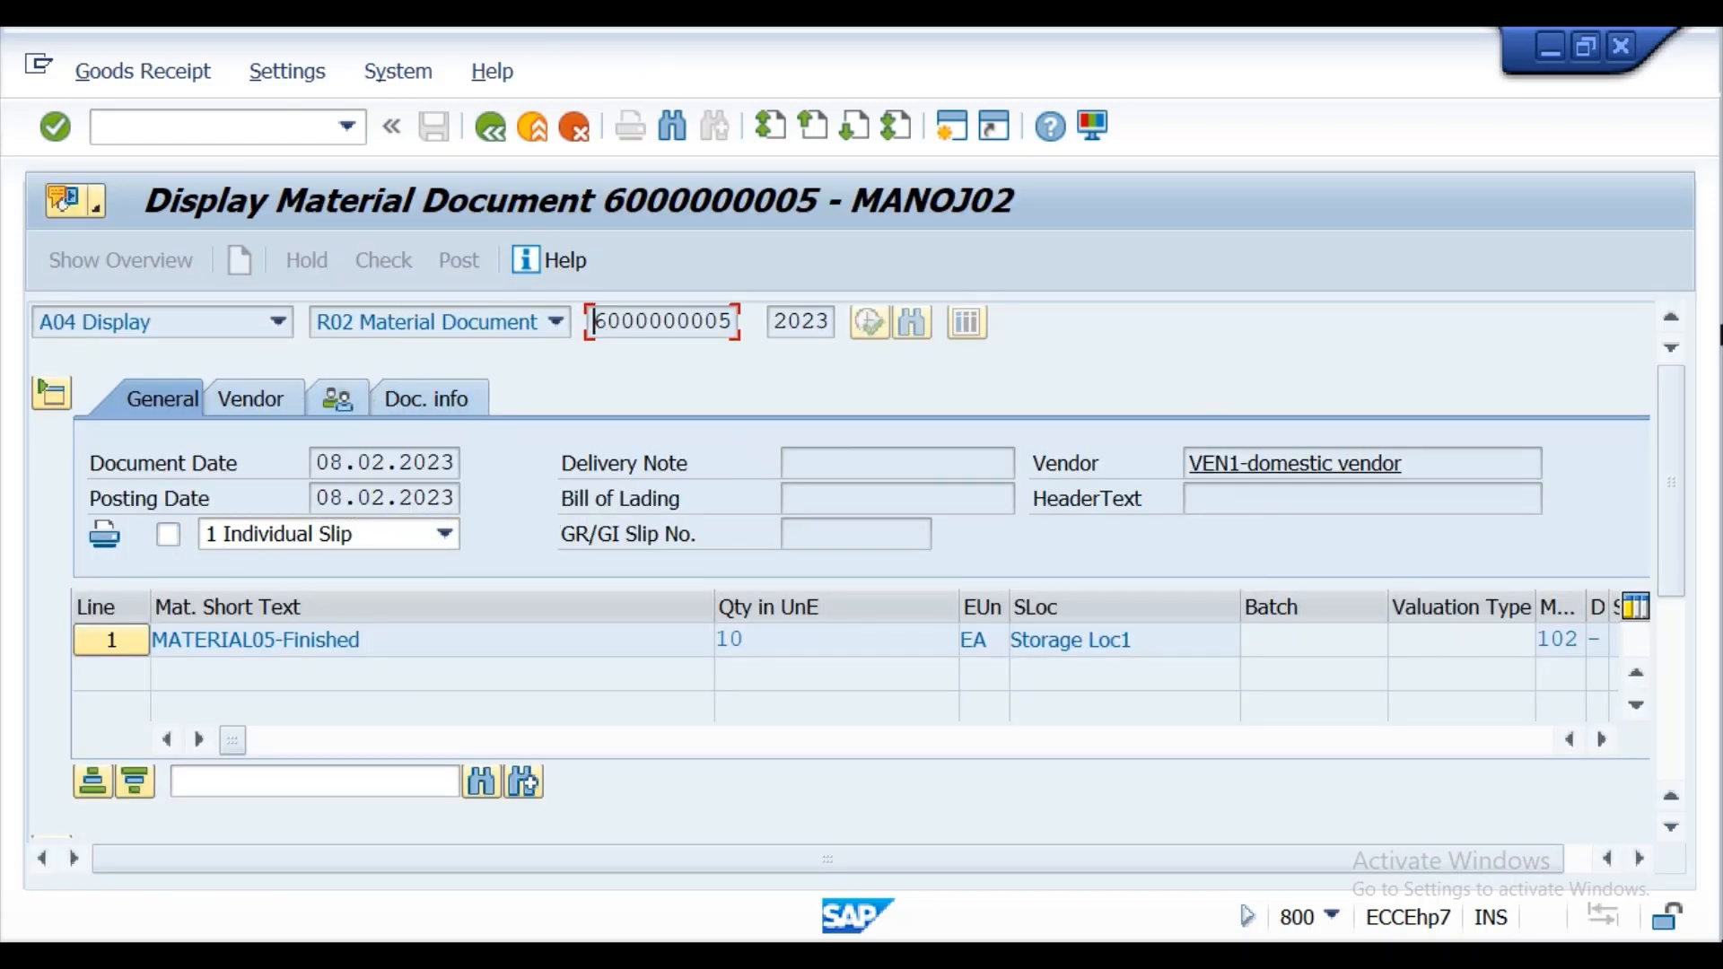
scroll(1673, 428, "down", 3)
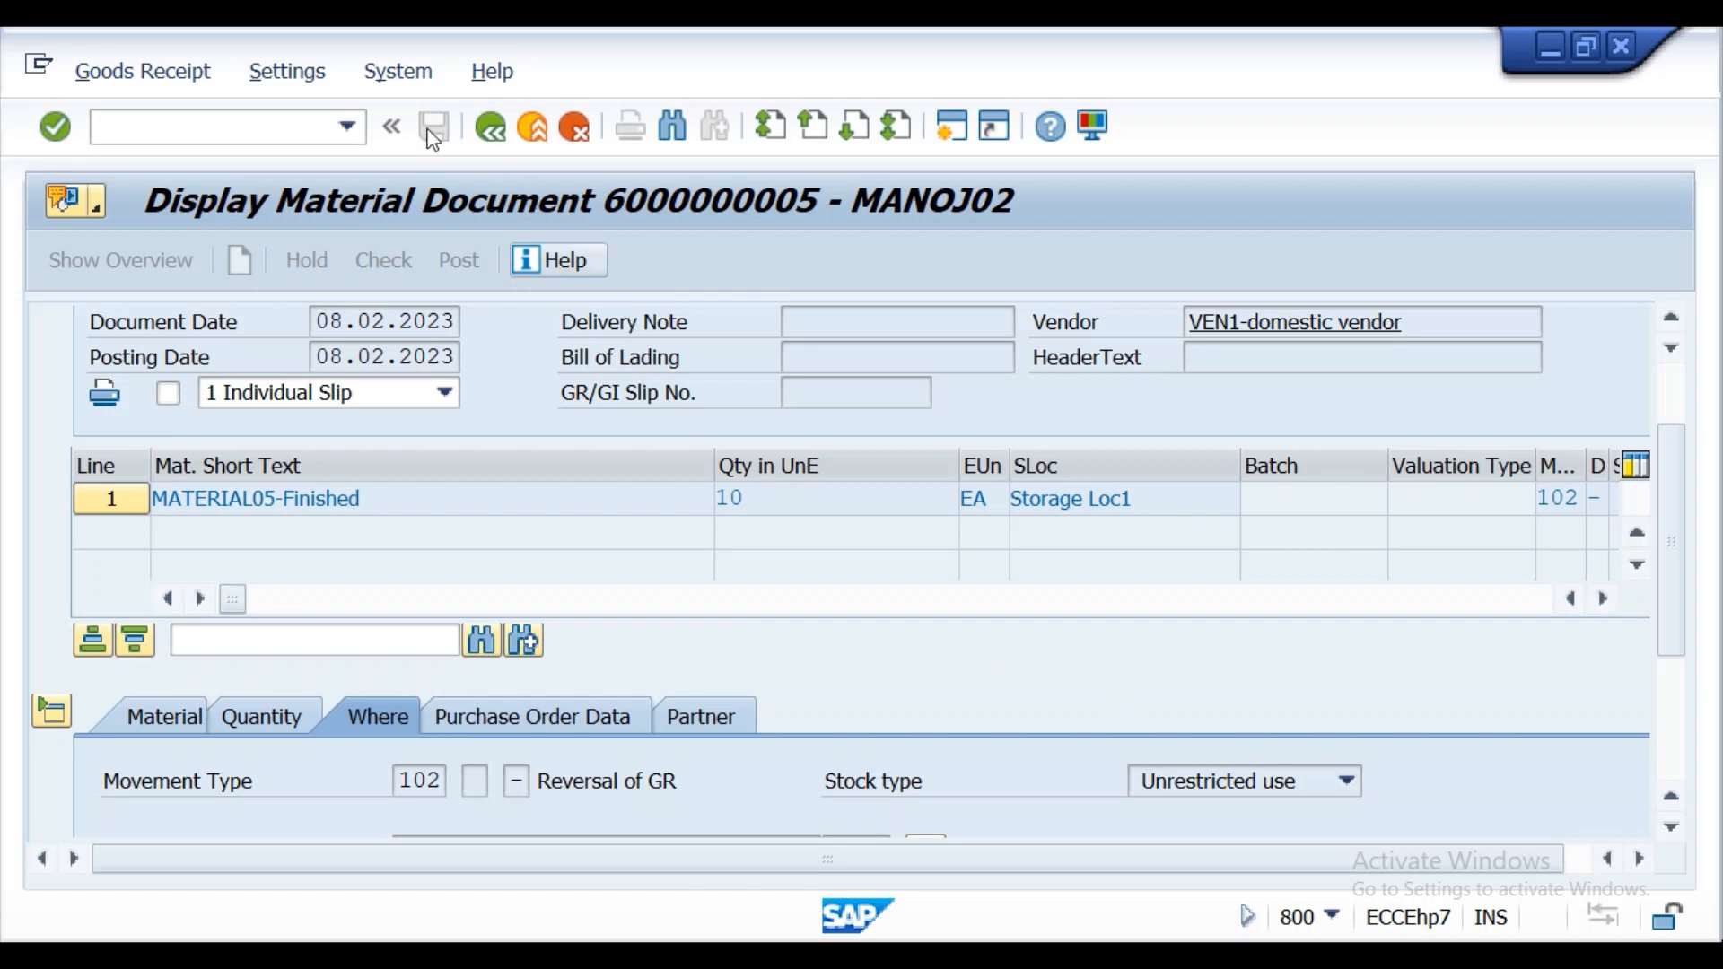
Leave the displayed material document and end the SAP session with /nex.
left_click(263, 124)
type("/nex")
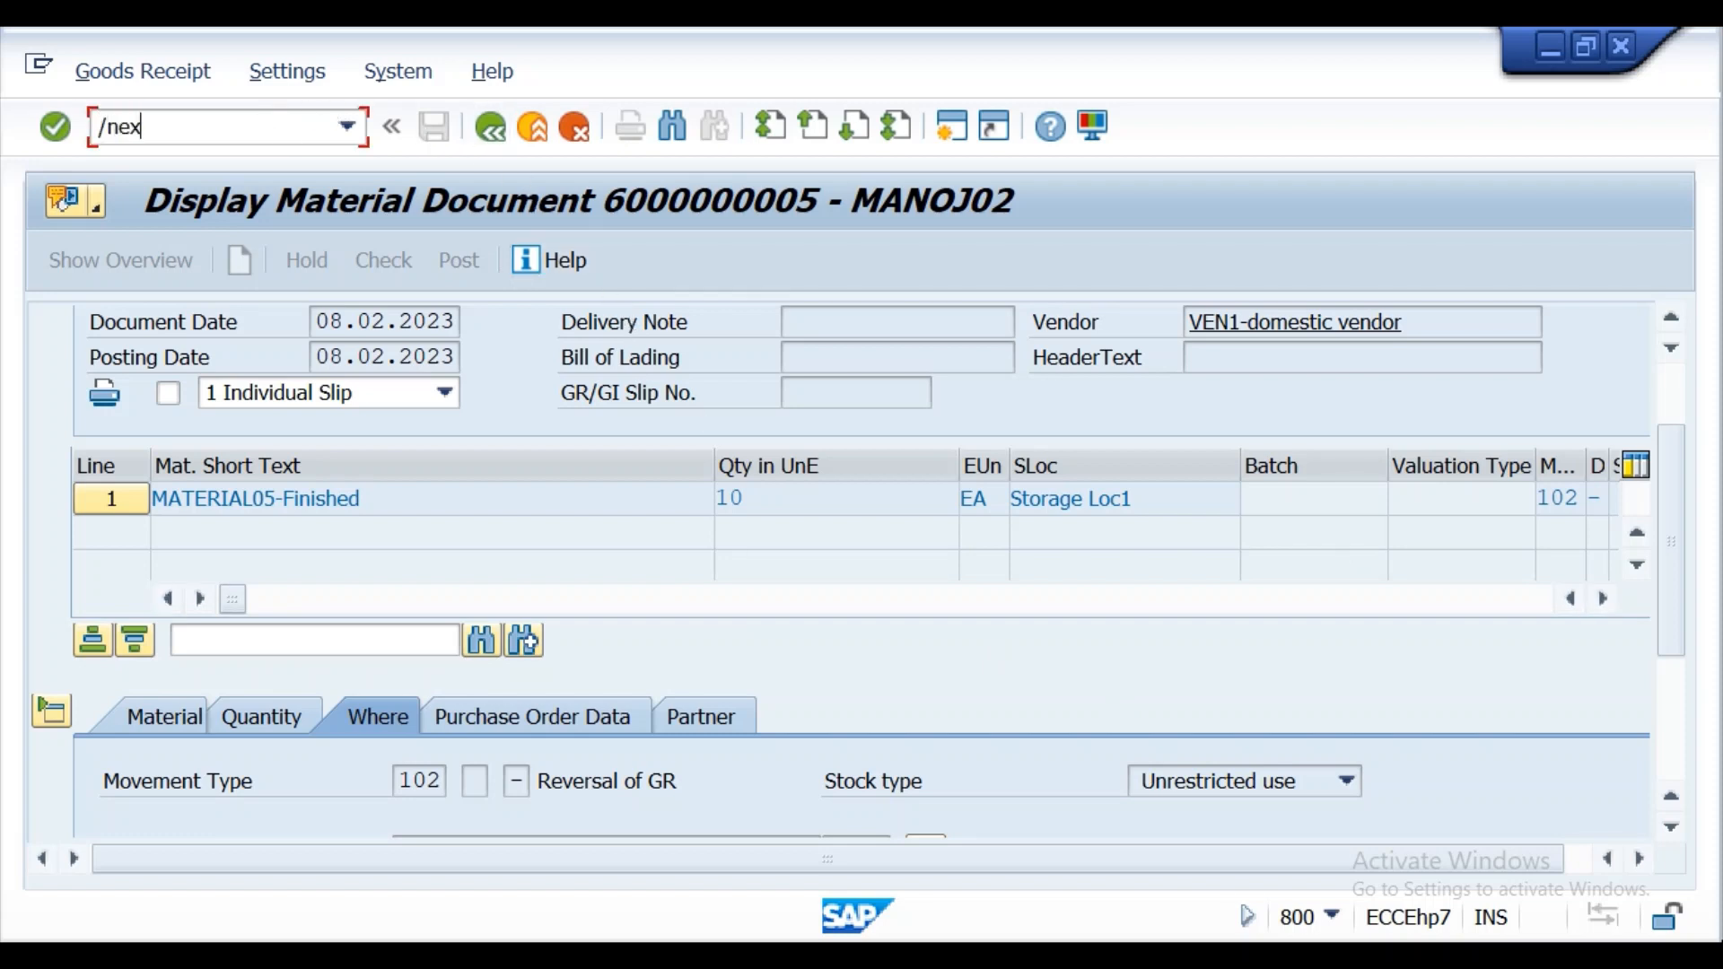
key("Return")
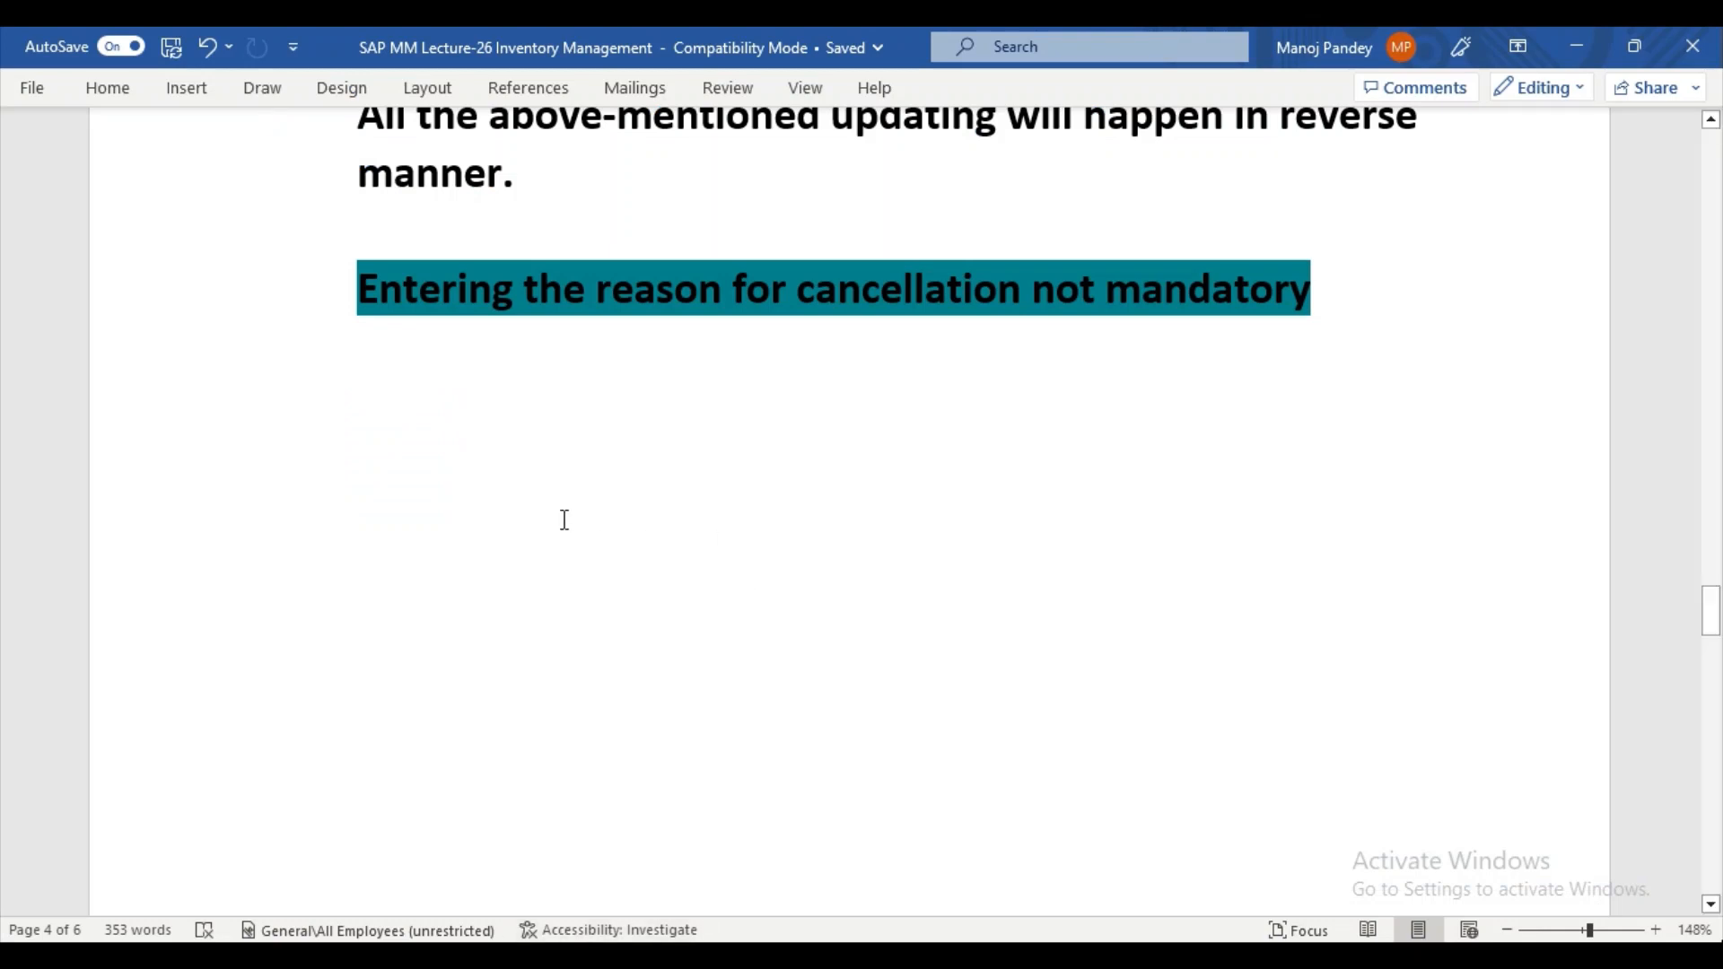